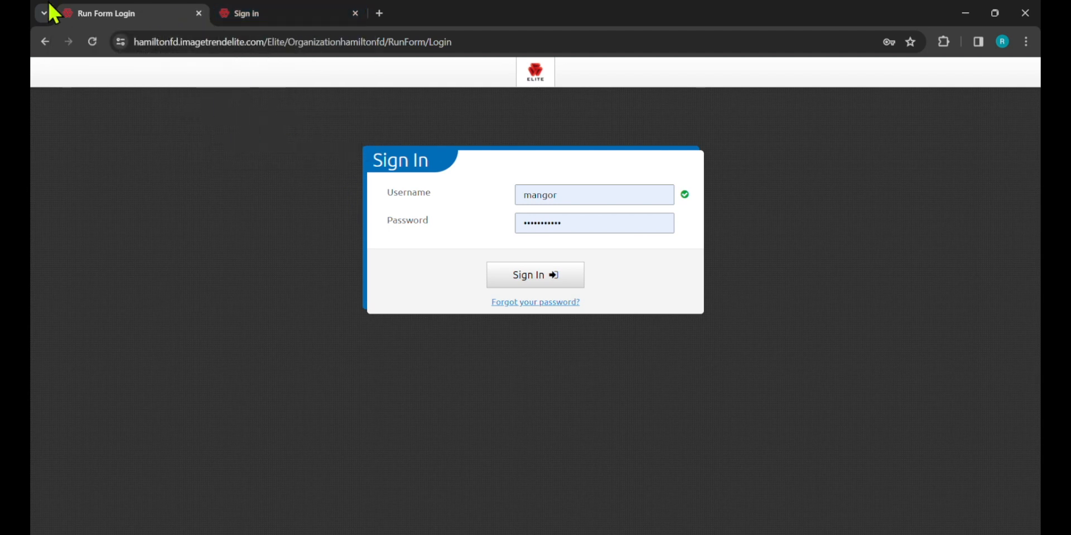
Compare the run form login page with the standard Elite sign-in page, finishing on the run form login
left_click(267, 14)
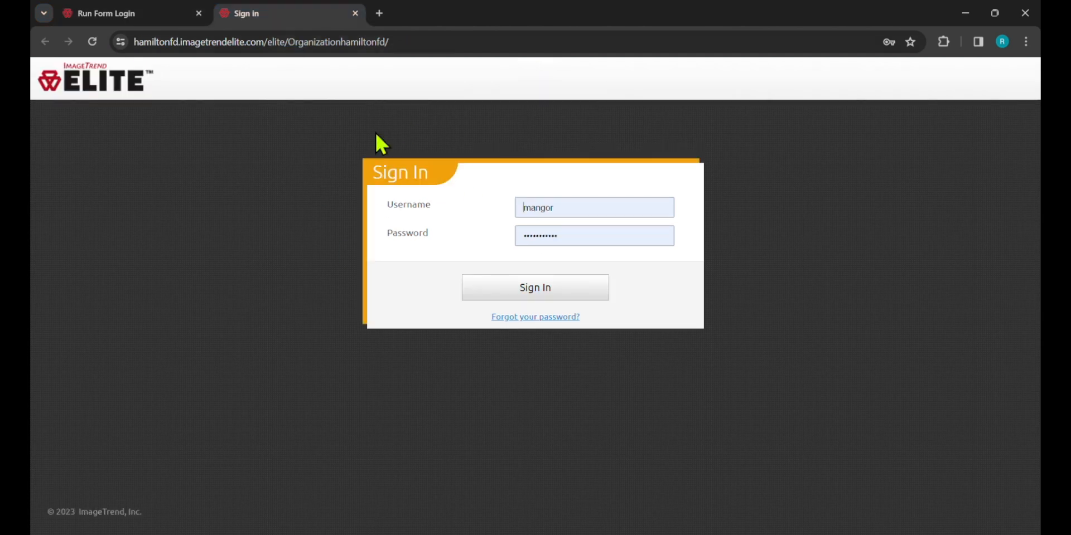
left_click(132, 13)
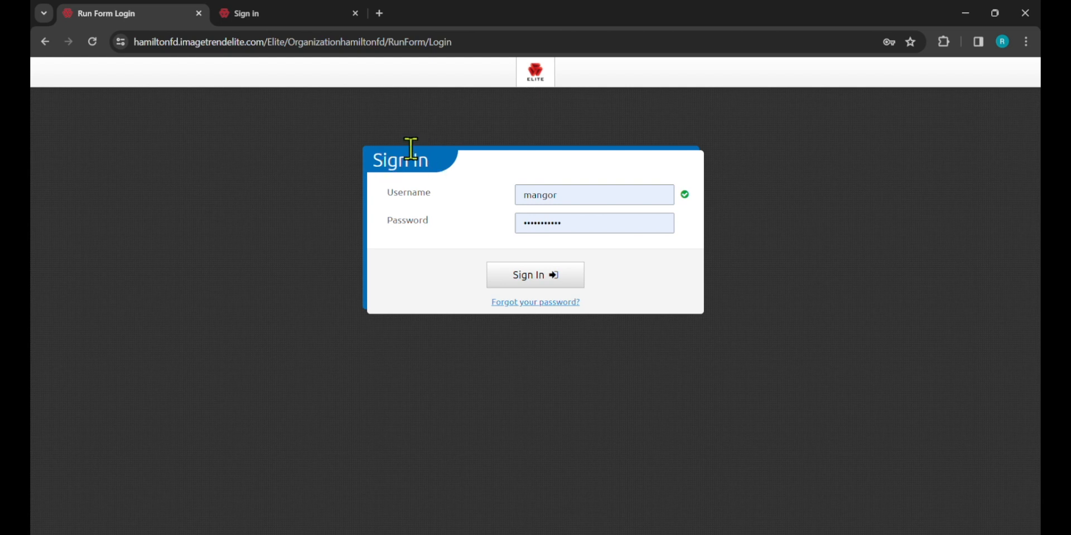
left_click(245, 13)
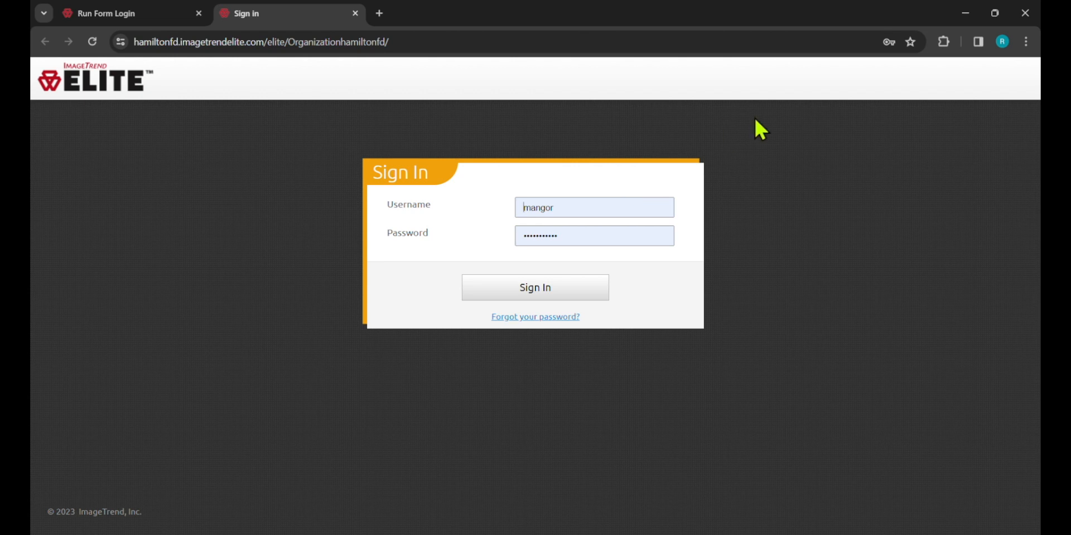
left_click(89, 13)
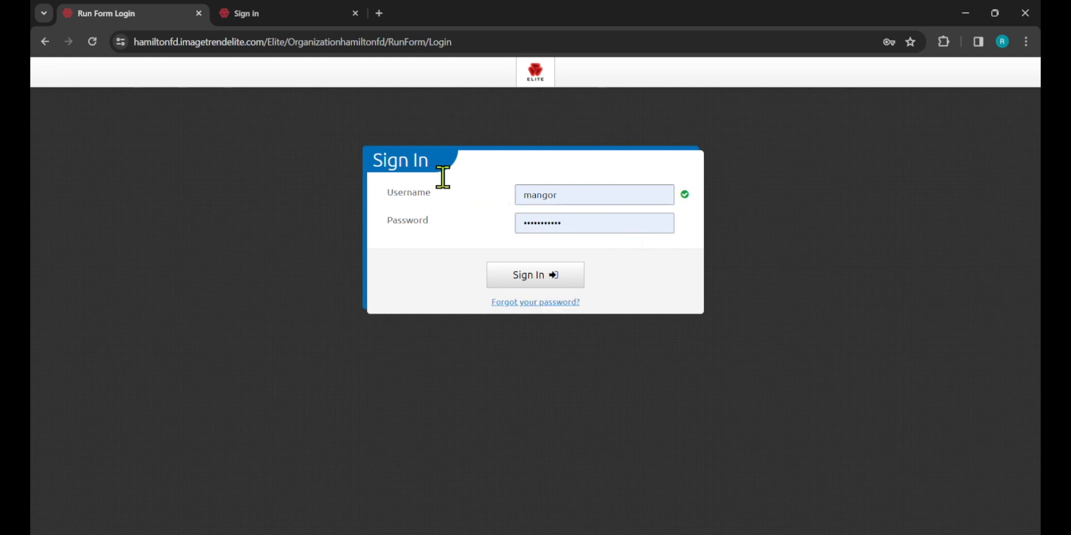
left_click(272, 12)
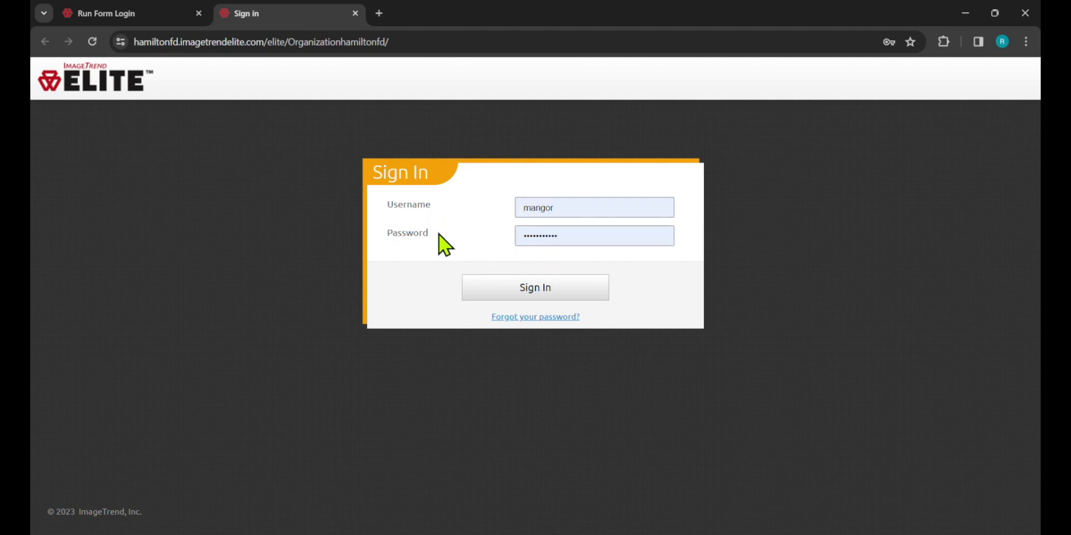
left_click(134, 15)
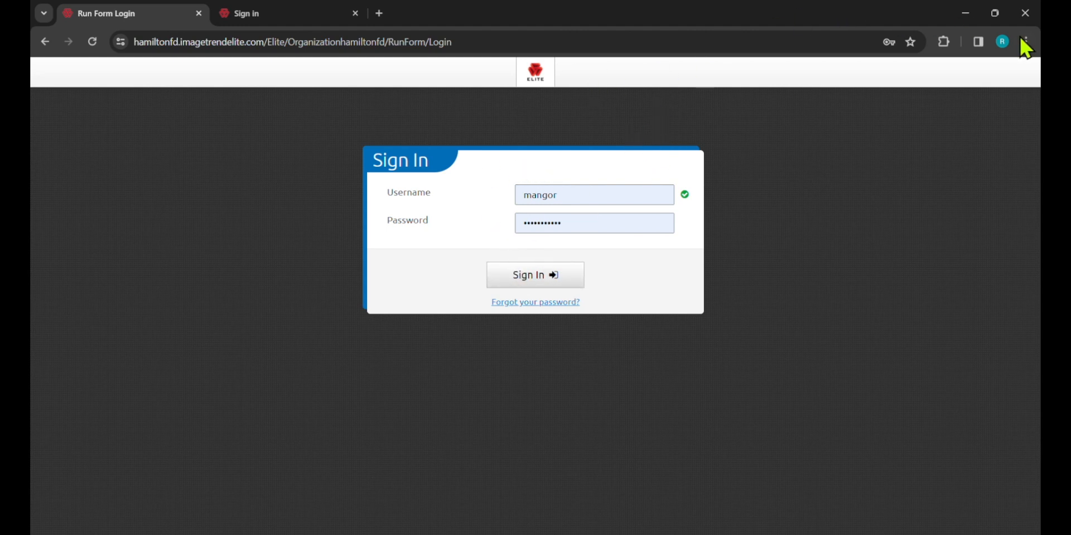
View the desktop shortcuts, return to the run form login page and sign in with the prefilled credentials
left_click(966, 14)
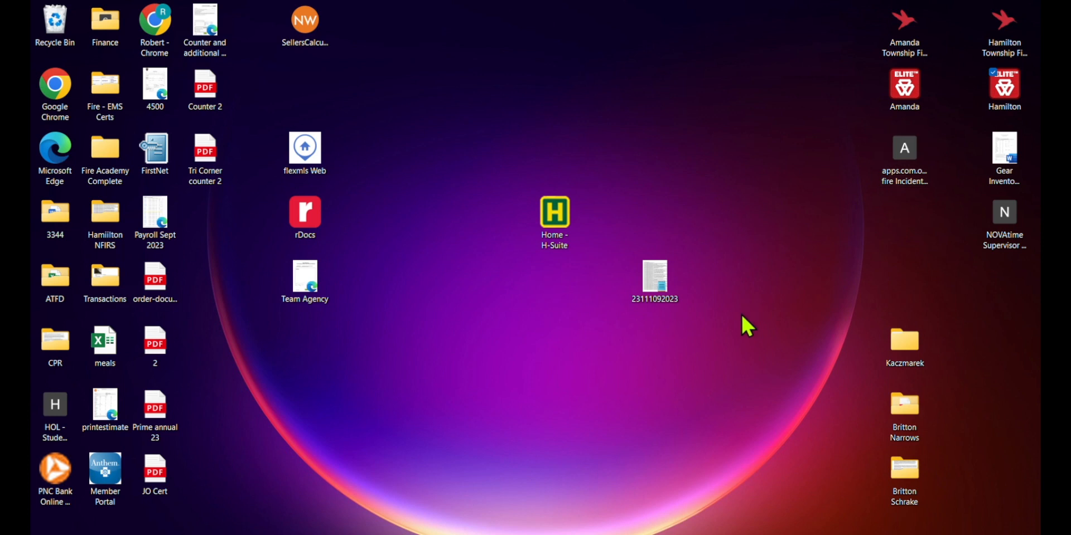
left_click(583, 534)
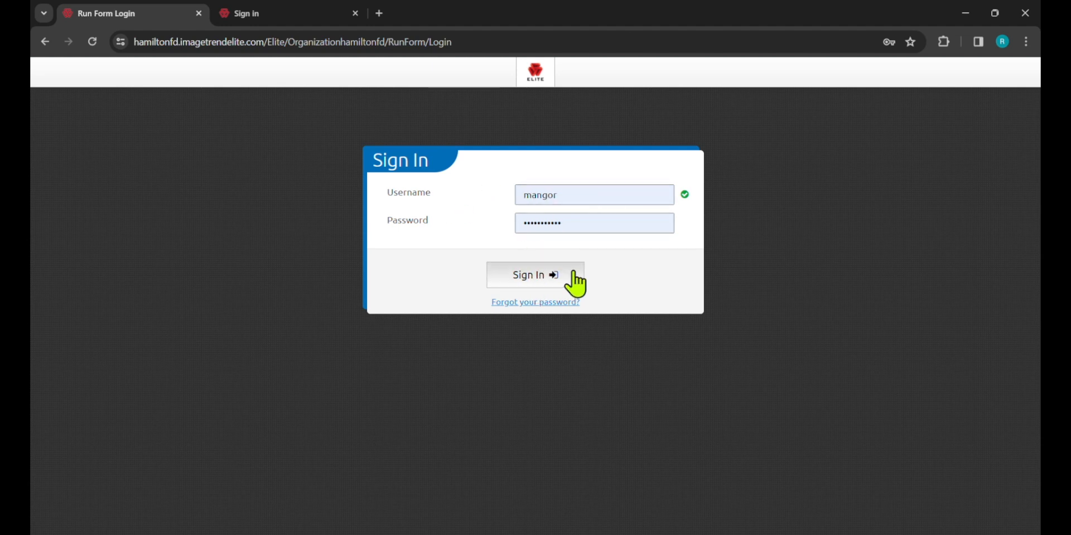
left_click(536, 281)
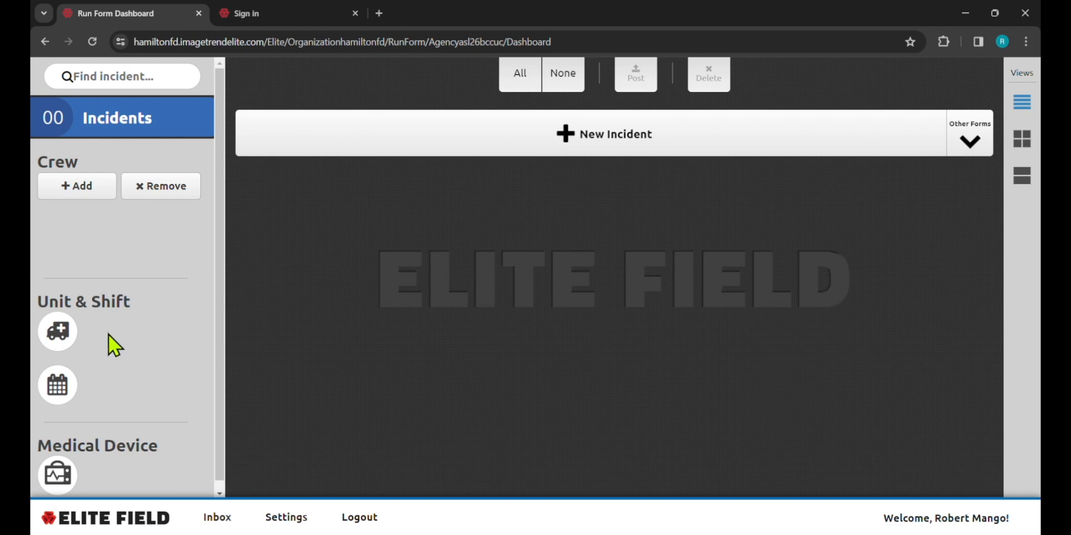
Add the first listed crew member as a Paramedic with the In Charge At Scene role and remove that member again
scroll(90, 335, "down", 1)
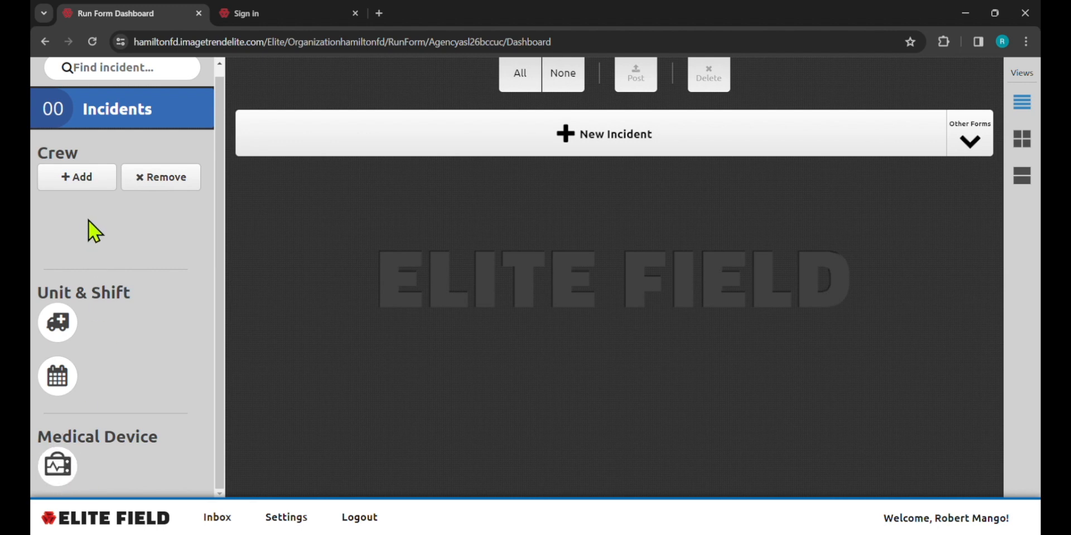
left_click(78, 184)
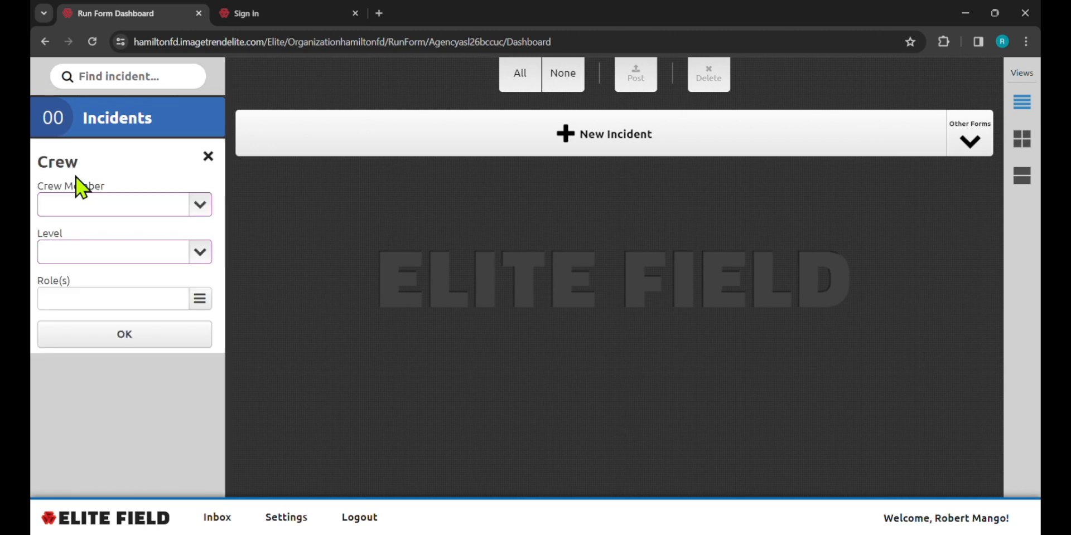
left_click(101, 212)
left_click(84, 246)
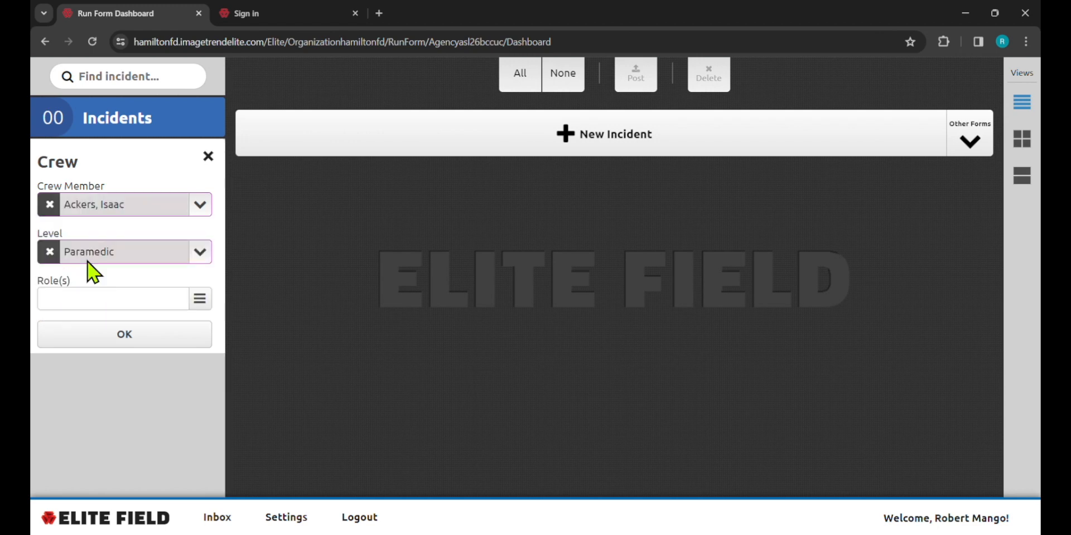
left_click(98, 297)
left_click(94, 324)
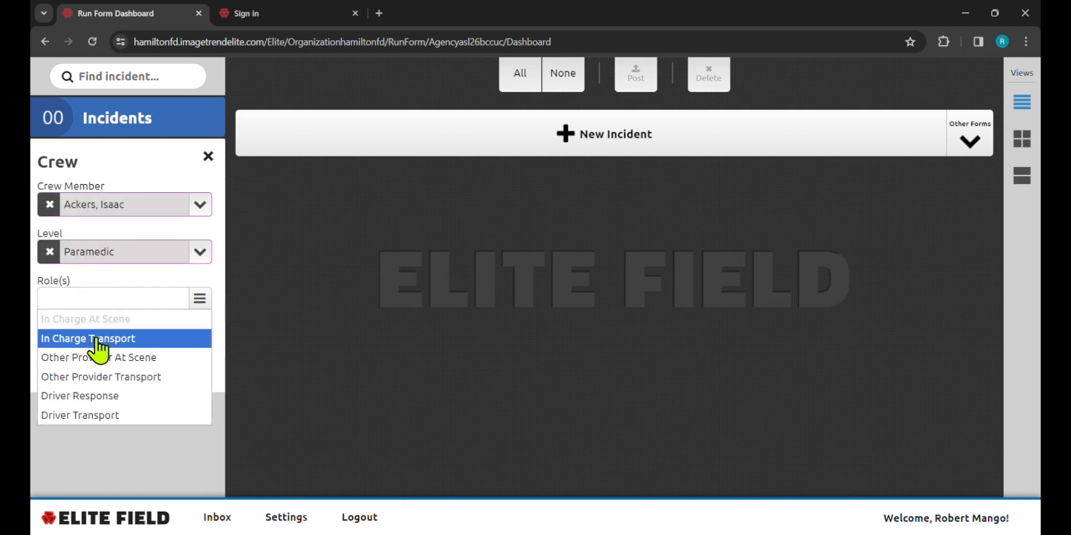
left_click(146, 434)
left_click(149, 370)
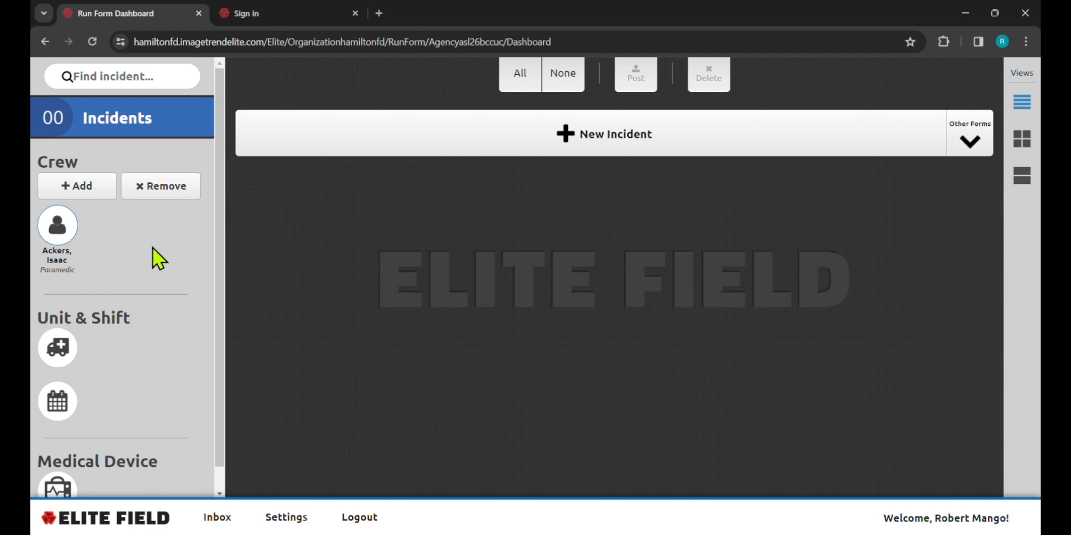
left_click(159, 200)
left_click(55, 229)
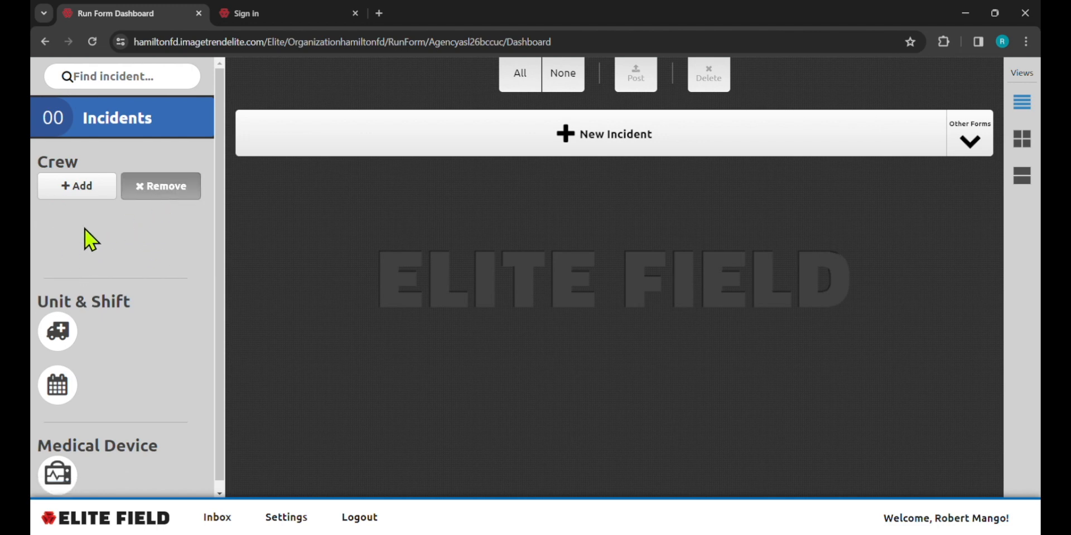
Add the signed-in provider to the crew with the roles In Charge At Scene and In Charge Transport
left_click(81, 188)
left_click(110, 207)
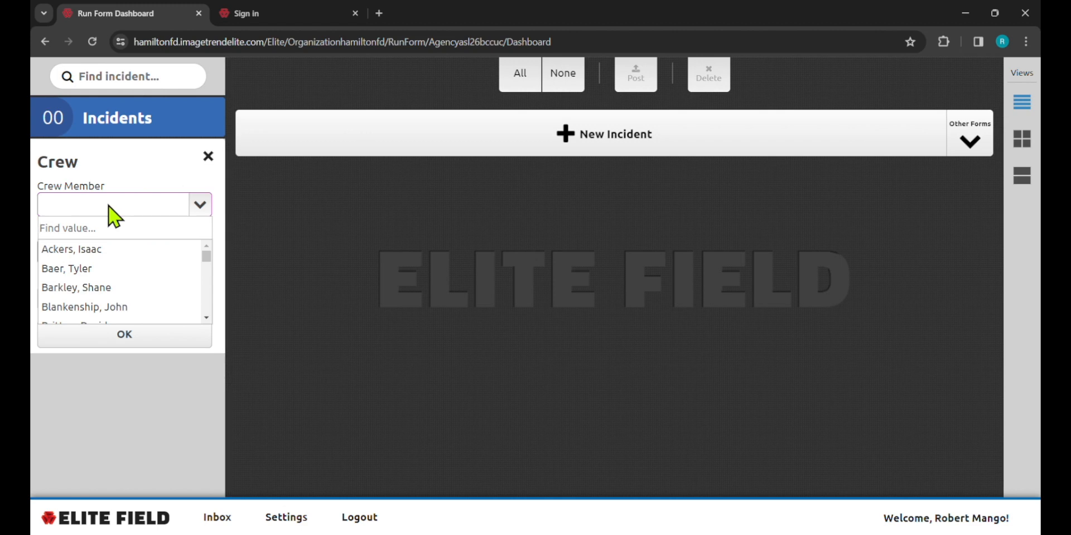
type("mango")
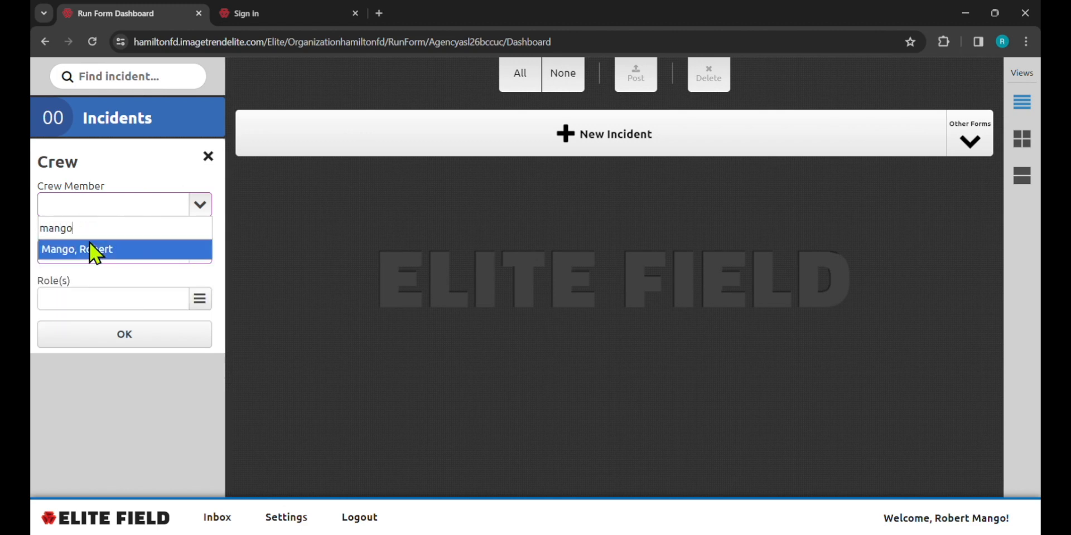
left_click(92, 249)
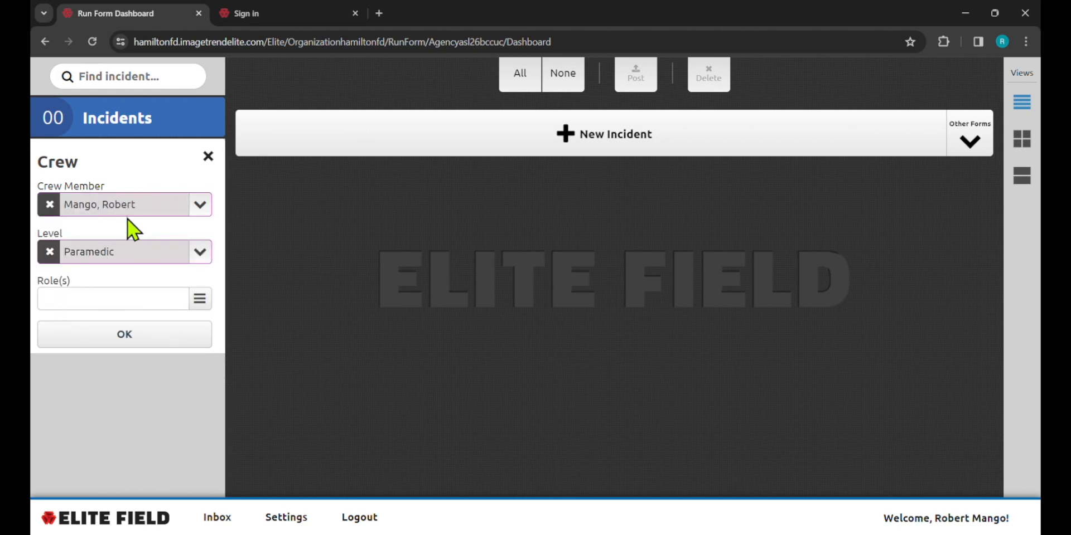
left_click(88, 298)
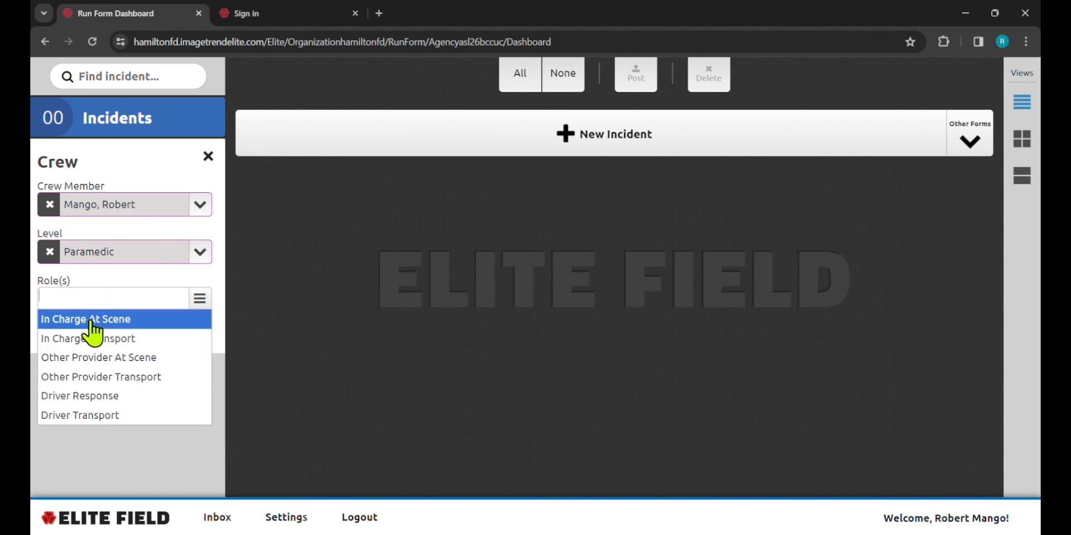
left_click(91, 323)
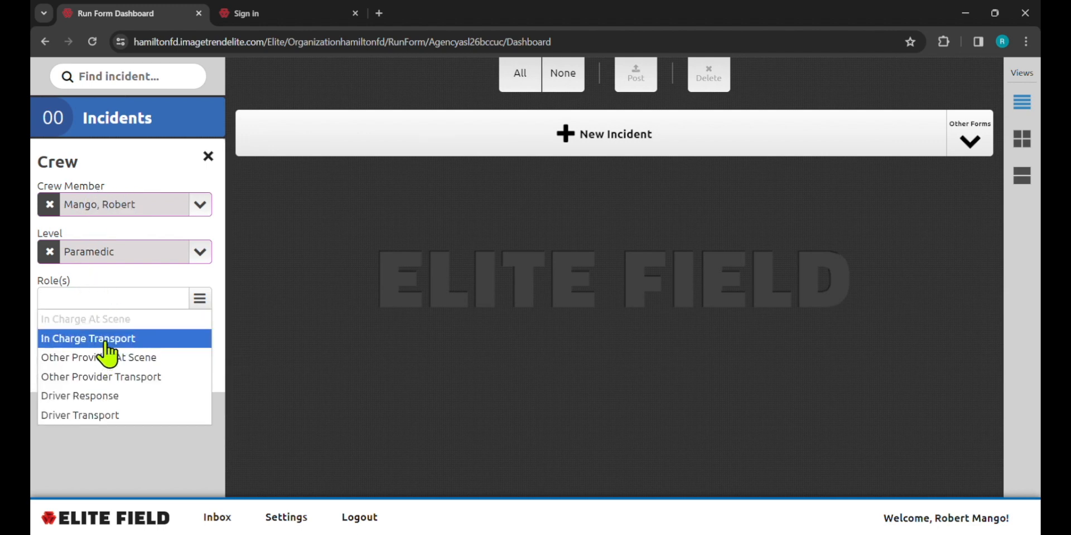
left_click(106, 343)
left_click(122, 451)
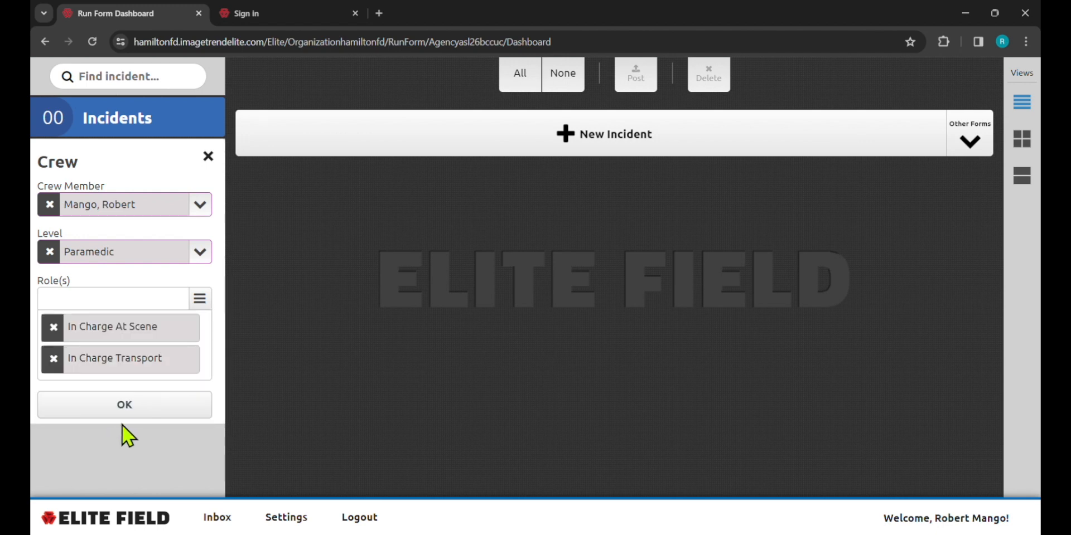
left_click(122, 412)
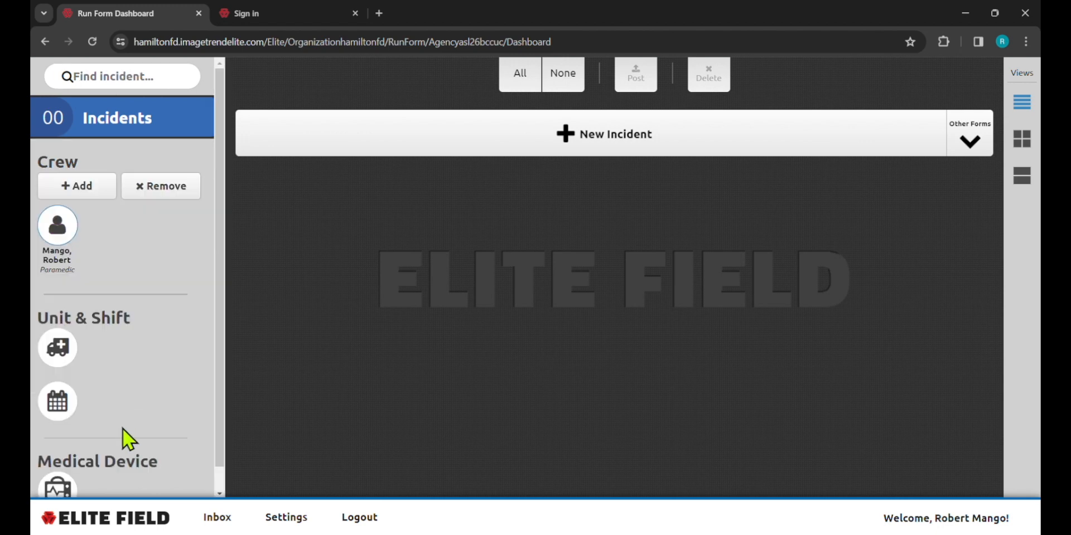
Start a second crew entry, choose another crew member from the list and set the level to Paramedic
left_click(64, 188)
left_click(90, 209)
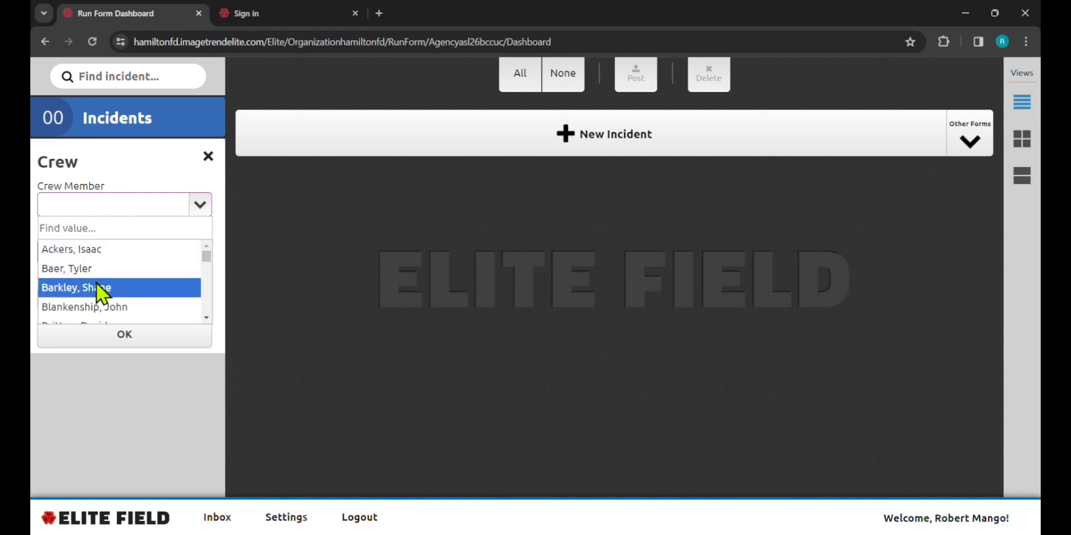
scroll(95, 285, "down", 2)
scroll(98, 290, "up", 1)
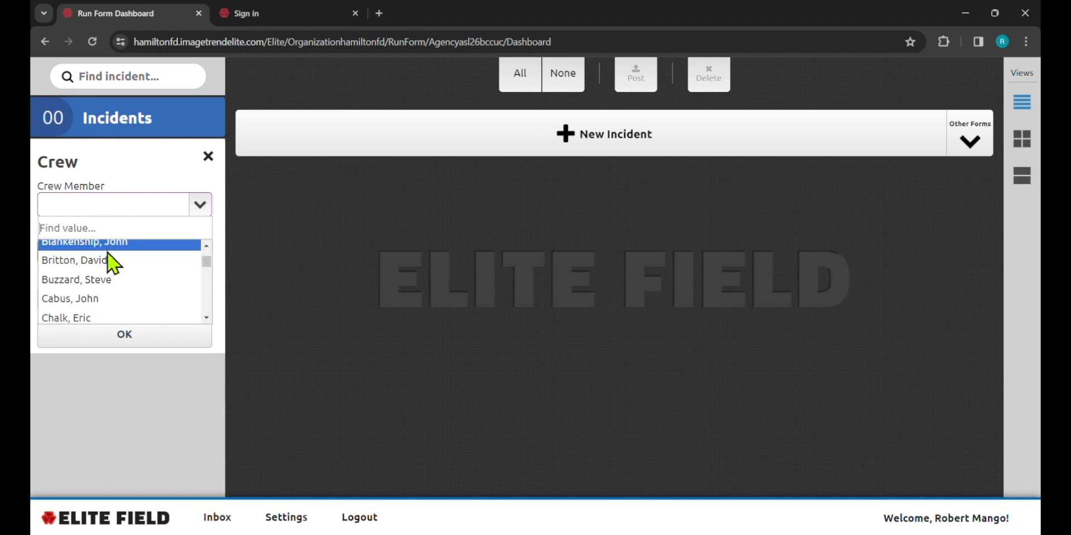
scroll(100, 282, "down", 5)
scroll(101, 285, "down", 4)
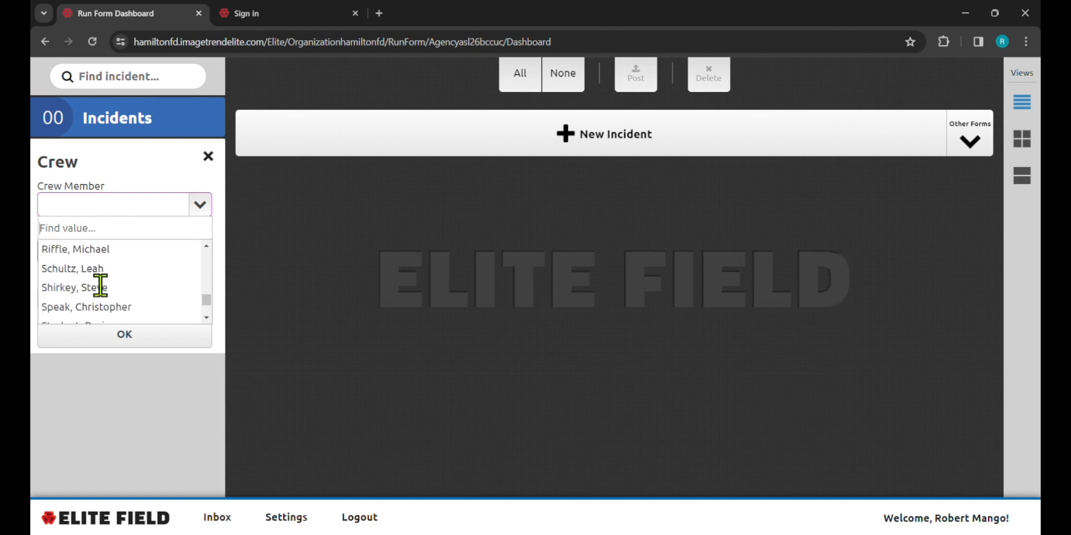
scroll(103, 290, "up", 5)
scroll(101, 287, "up", 4)
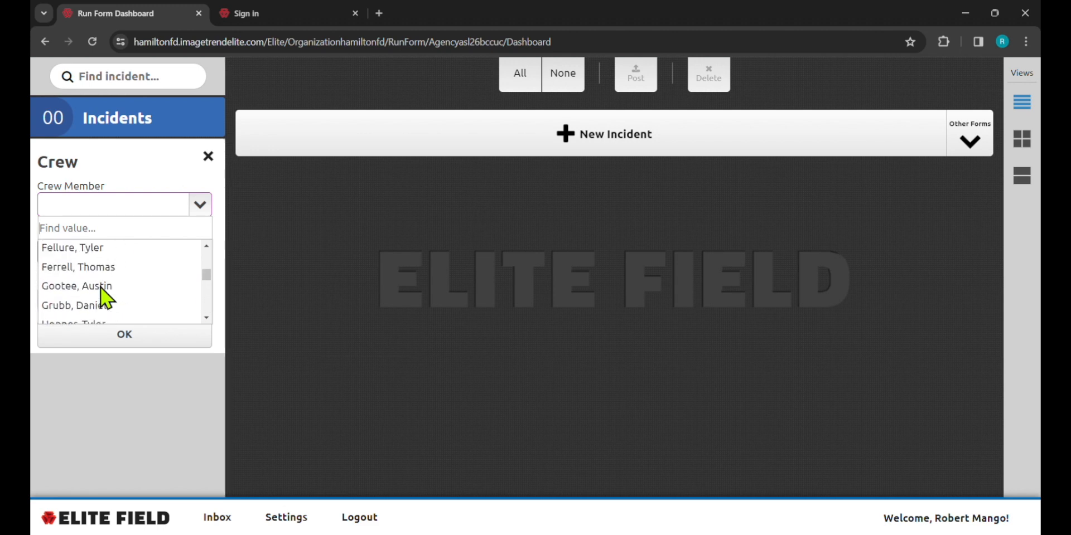
left_click(102, 276)
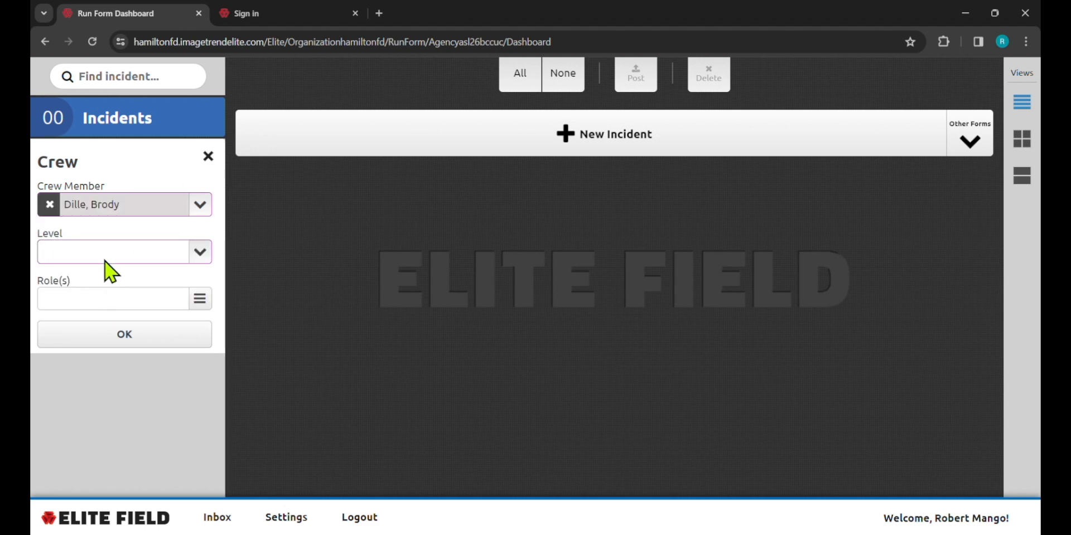
left_click(106, 257)
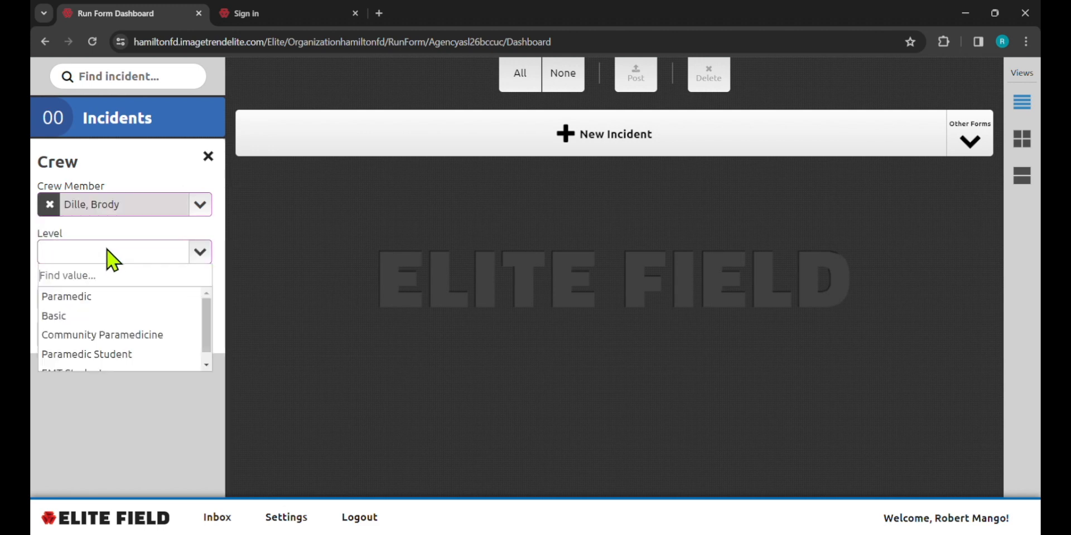
left_click(101, 296)
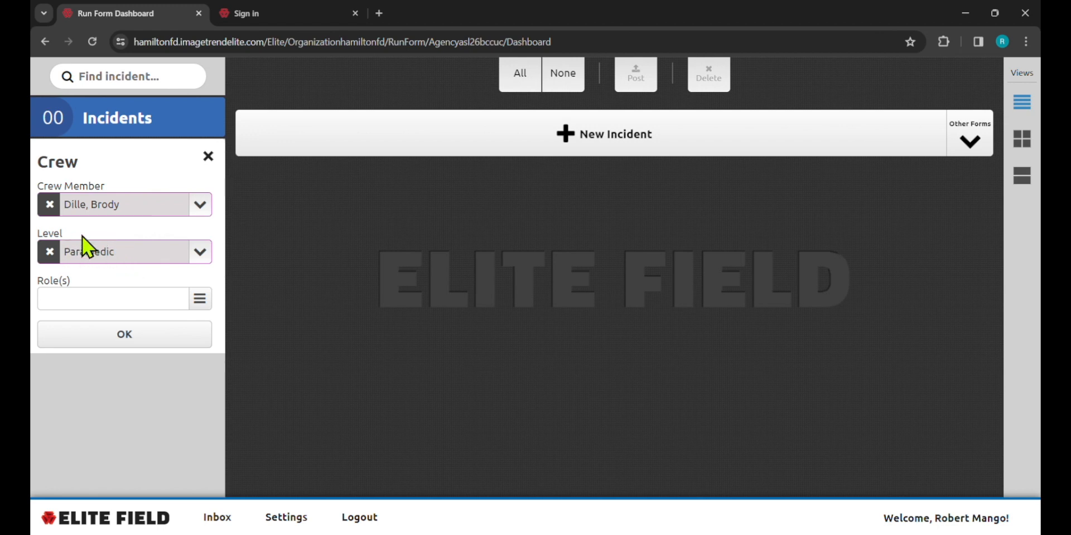
Assign the second crew member the roles Driver Response, Driver Transport and Other Provider At Scene, and save the entry
left_click(124, 299)
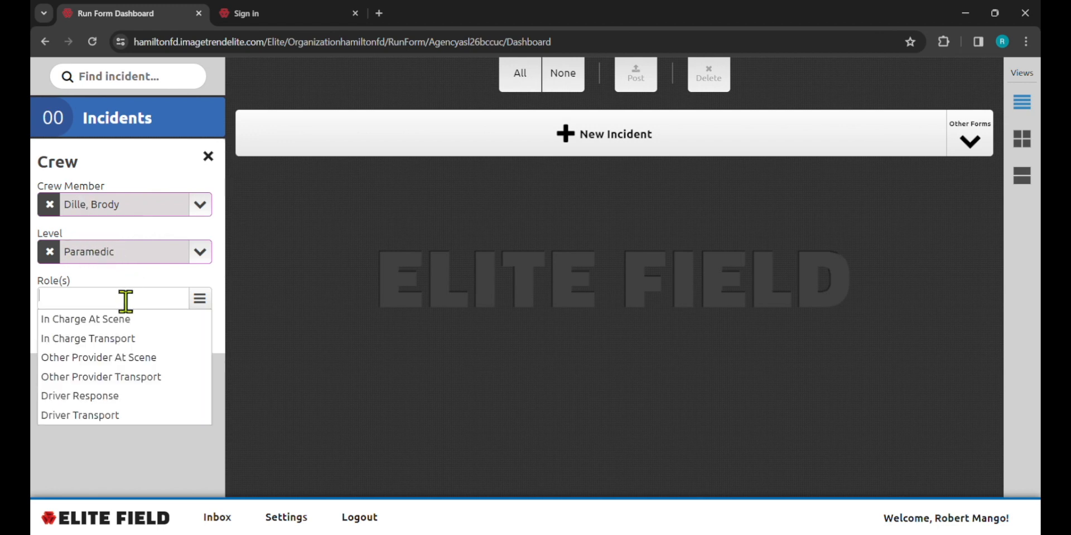
left_click(101, 396)
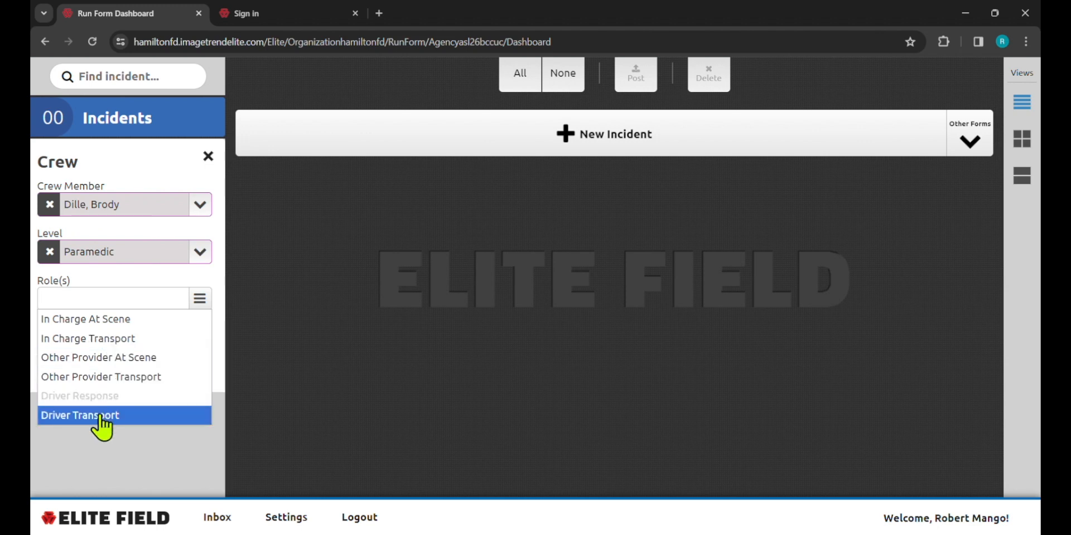
left_click(102, 416)
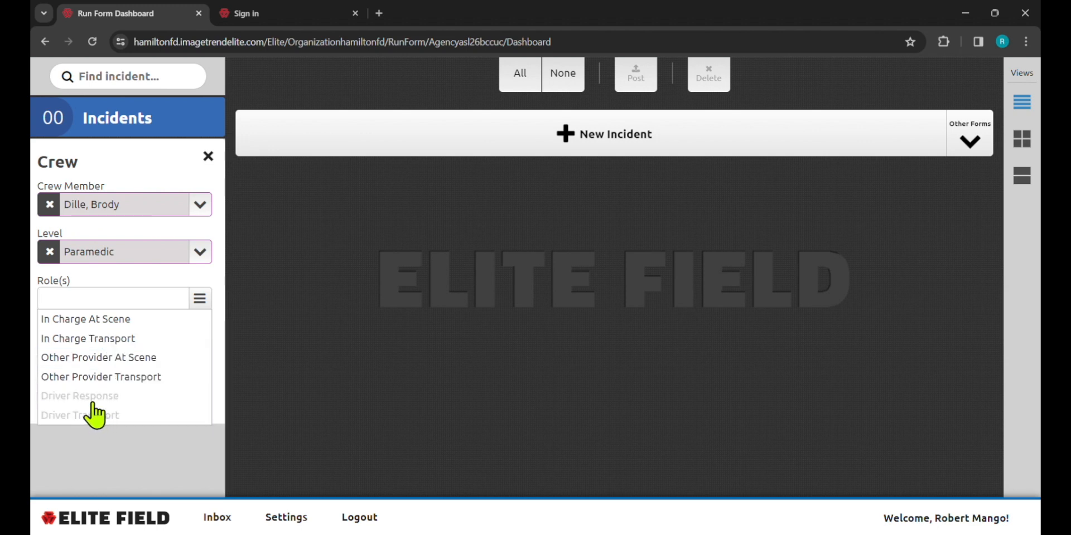
left_click(97, 360)
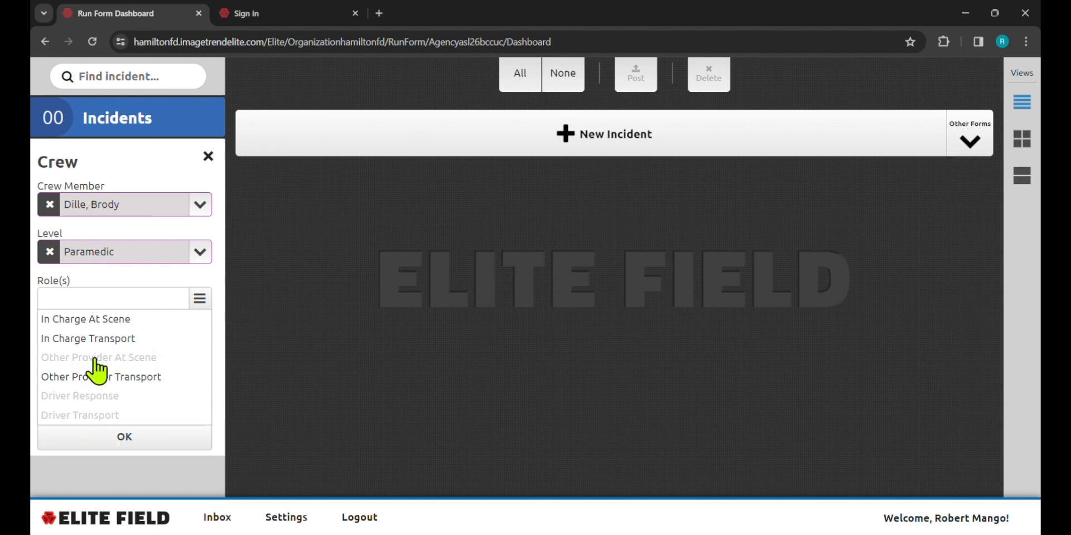
left_click(119, 438)
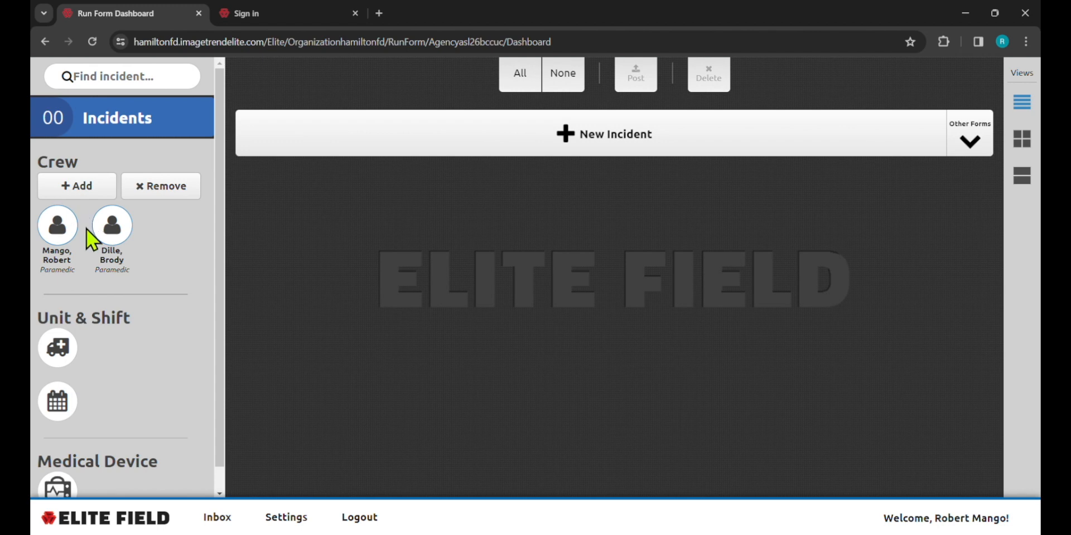
Set the unit to M171 with its call sign, primary role and level of care, and save the unit details
left_click(60, 349)
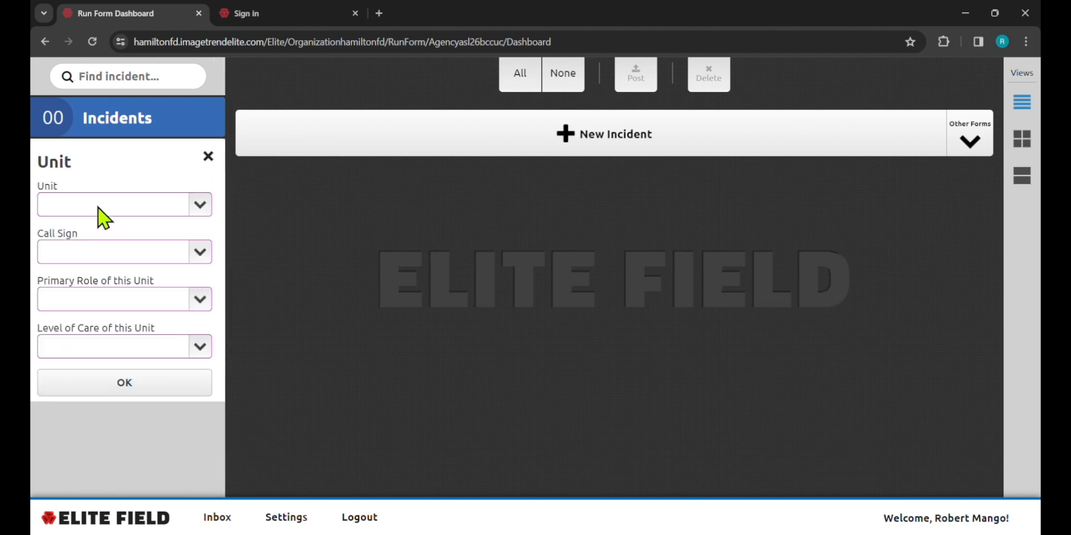
left_click(98, 207)
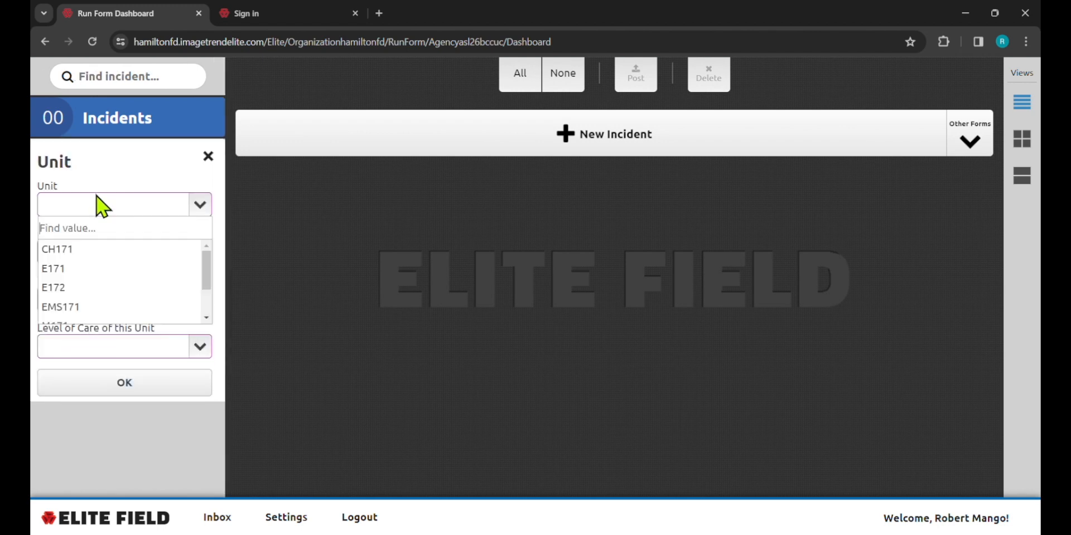
scroll(78, 286, "down", 2)
left_click(79, 272)
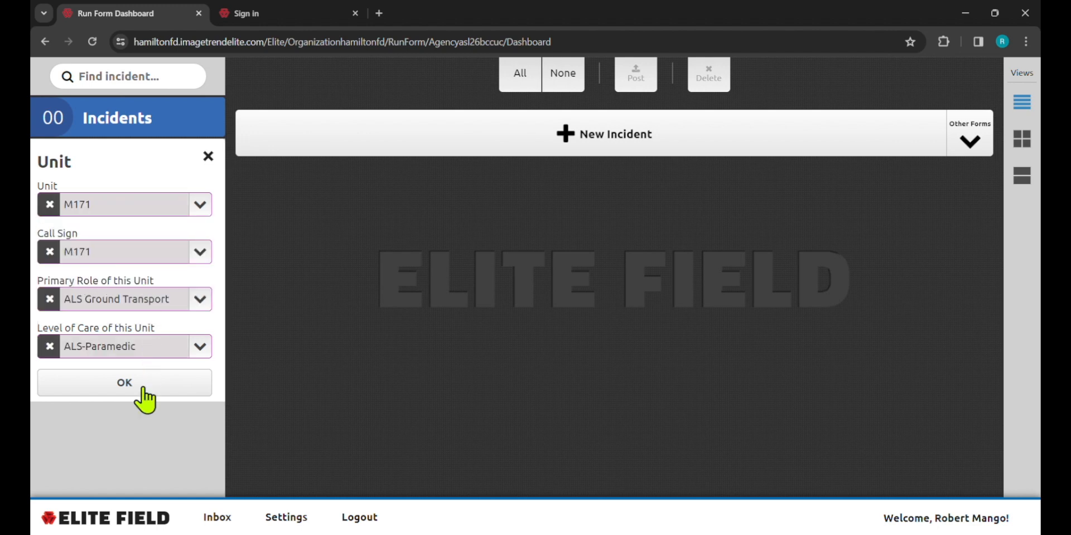
left_click(124, 385)
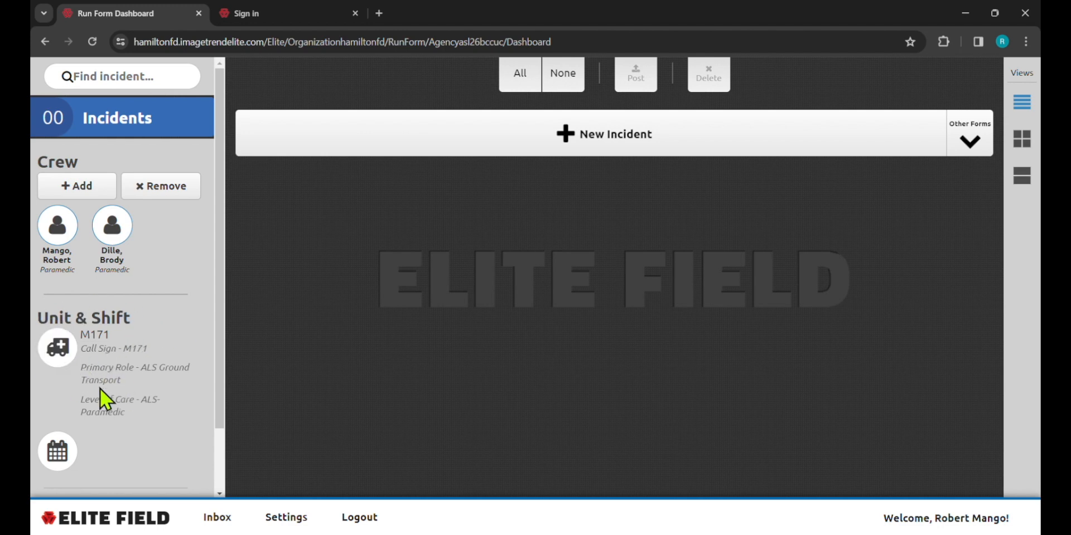
Set the shift to 3 unit and save it
scroll(106, 393, "down", 2)
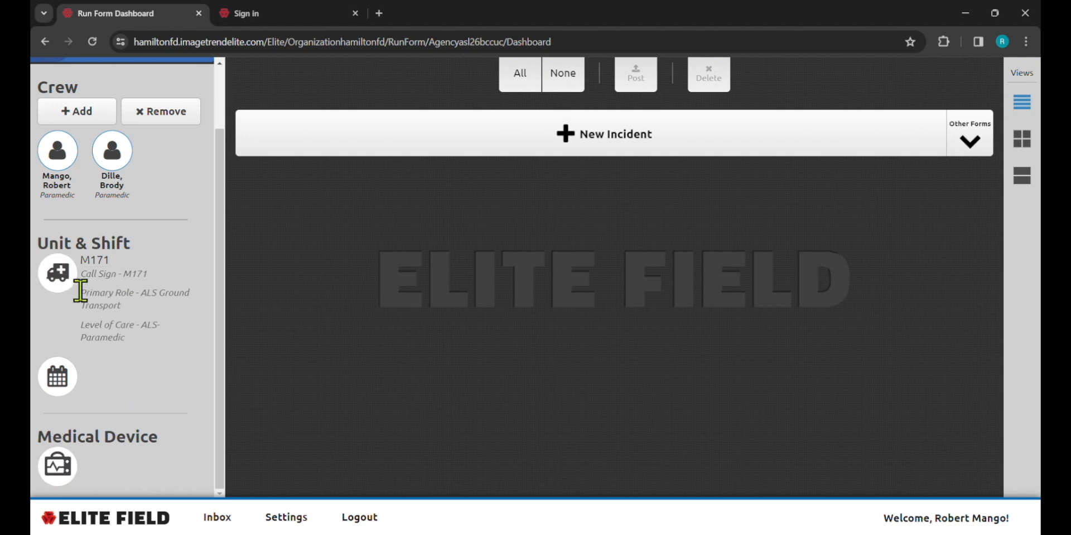
left_click(66, 370)
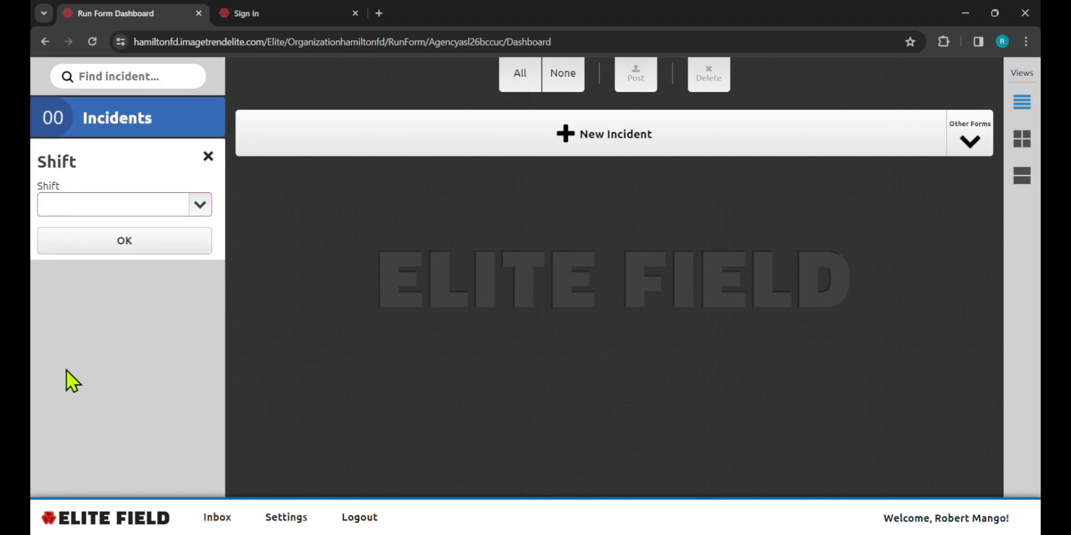
left_click(102, 210)
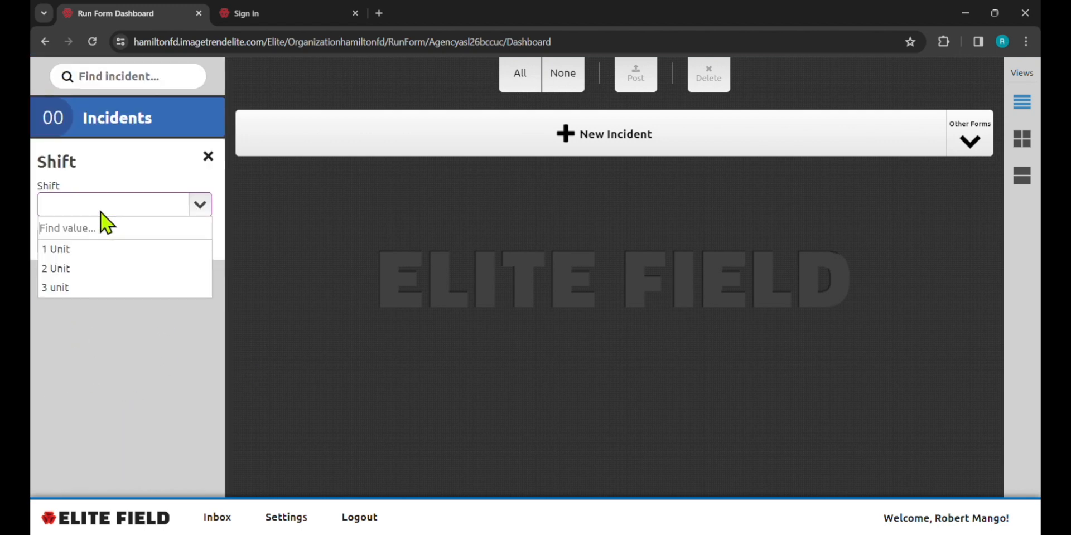
left_click(83, 286)
left_click(120, 245)
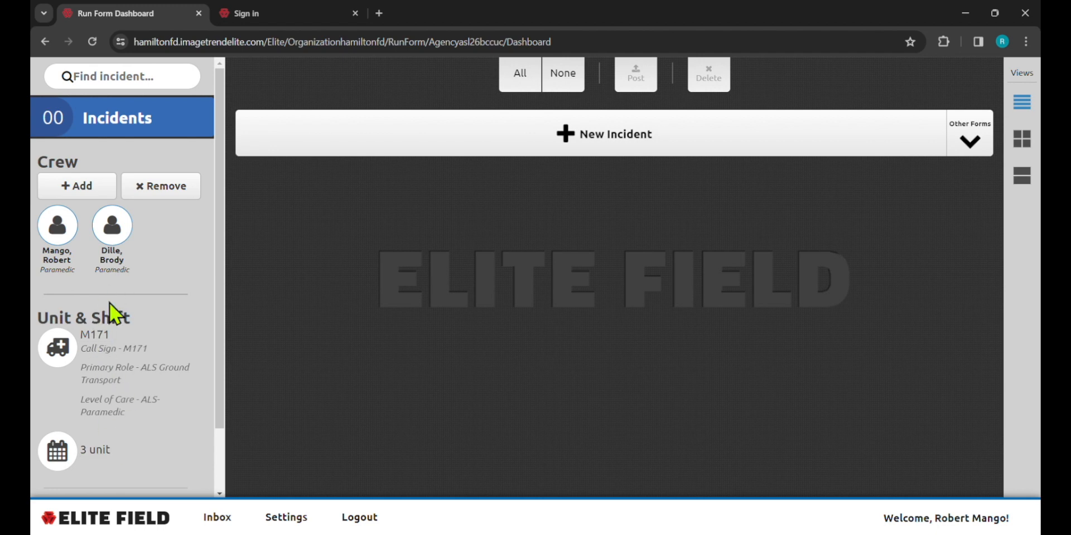
Change the saved shift to 1 Unit
left_click(96, 449)
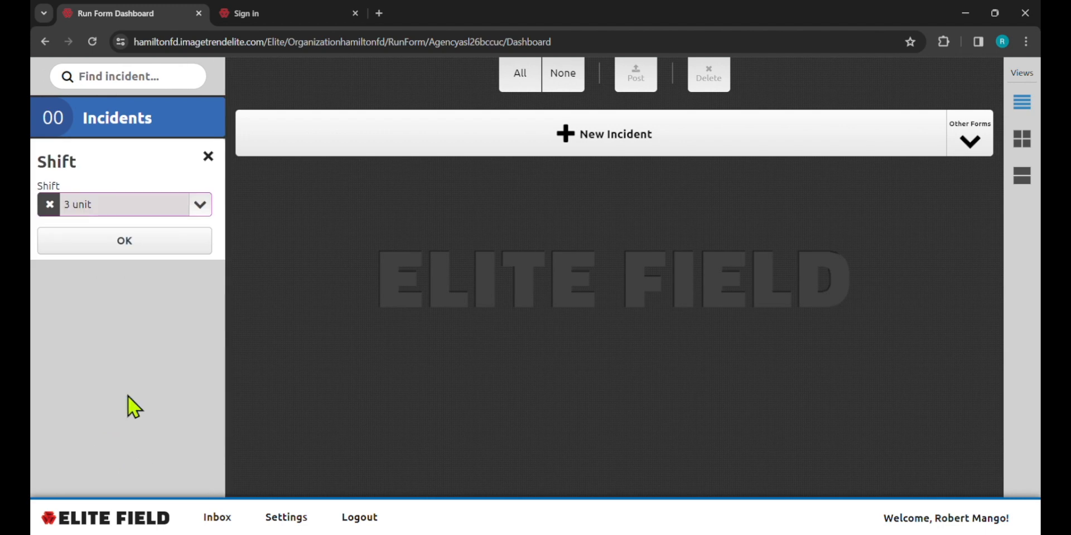
left_click(128, 215)
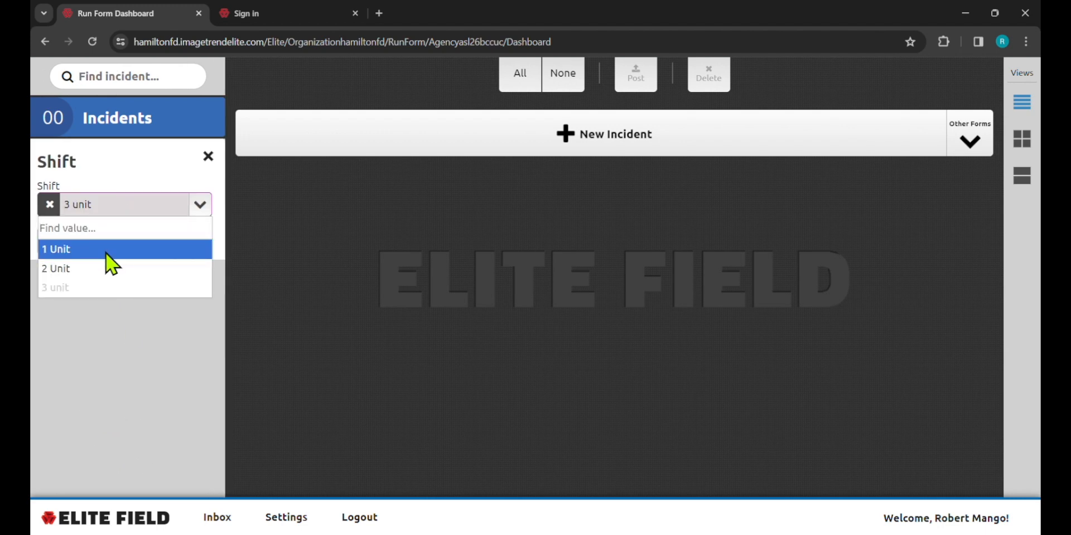
left_click(107, 252)
left_click(116, 249)
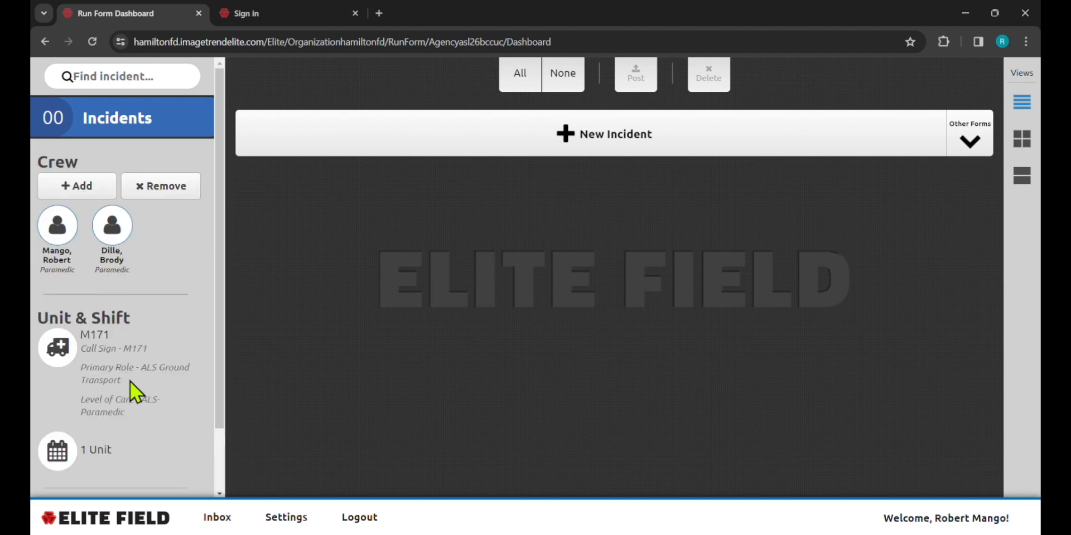
Assign the M171 medical device from the list of available devices and save the selection
scroll(132, 384, "down", 2)
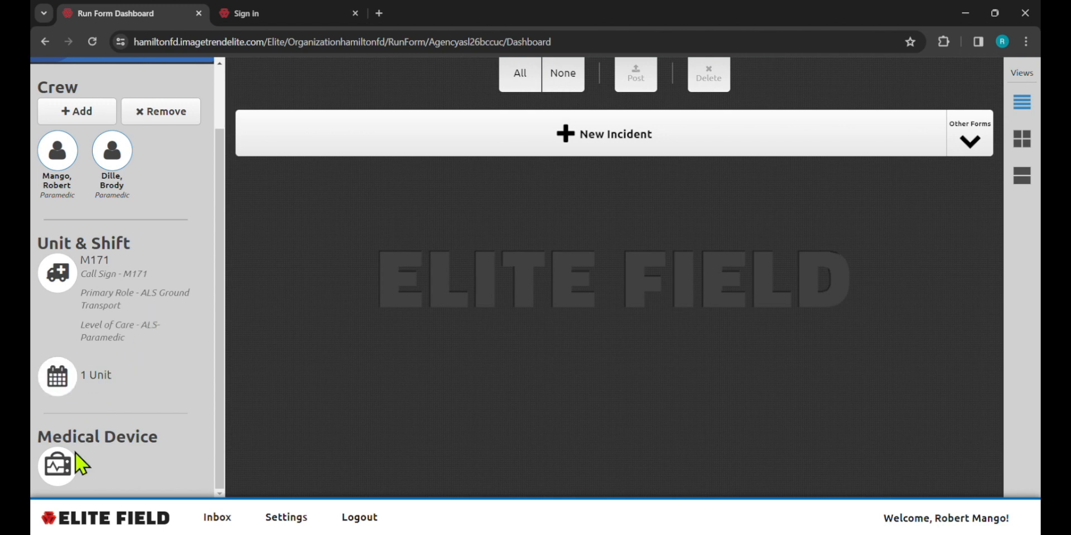
left_click(57, 464)
left_click(95, 201)
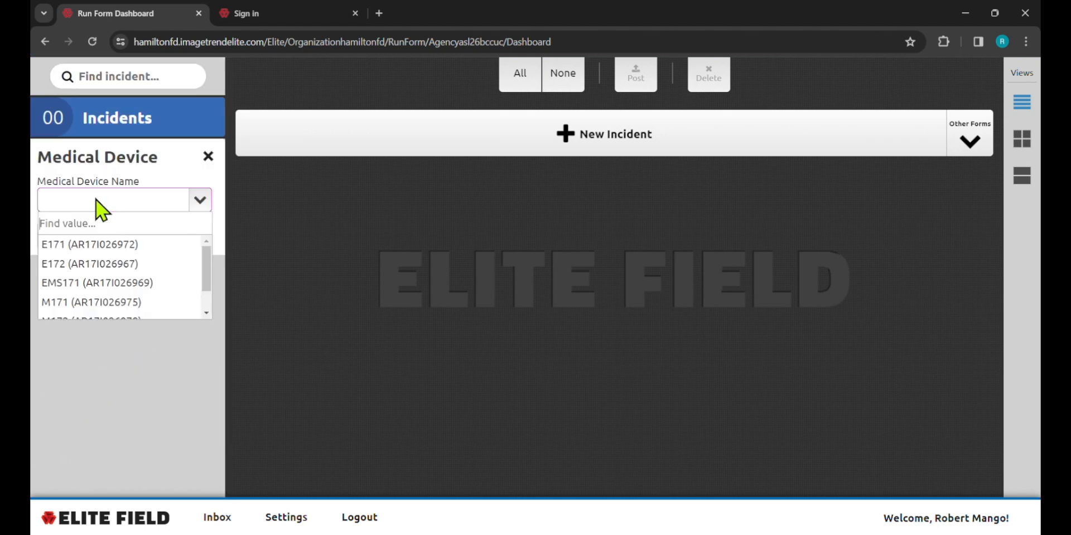
left_click(103, 300)
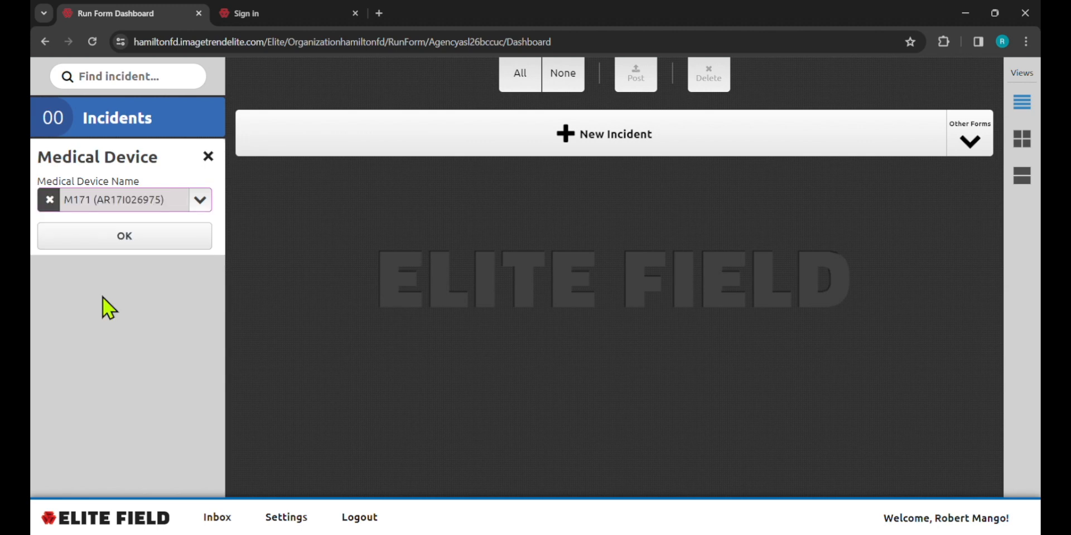
left_click(115, 245)
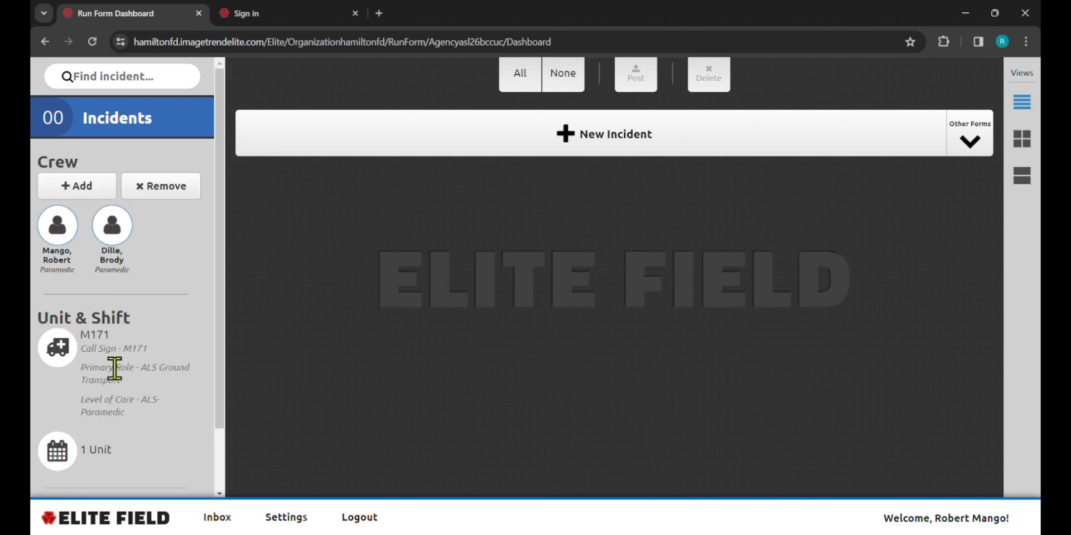
Reopen the medical device selection, review the other available devices and keep M171
scroll(117, 373, "down", 2)
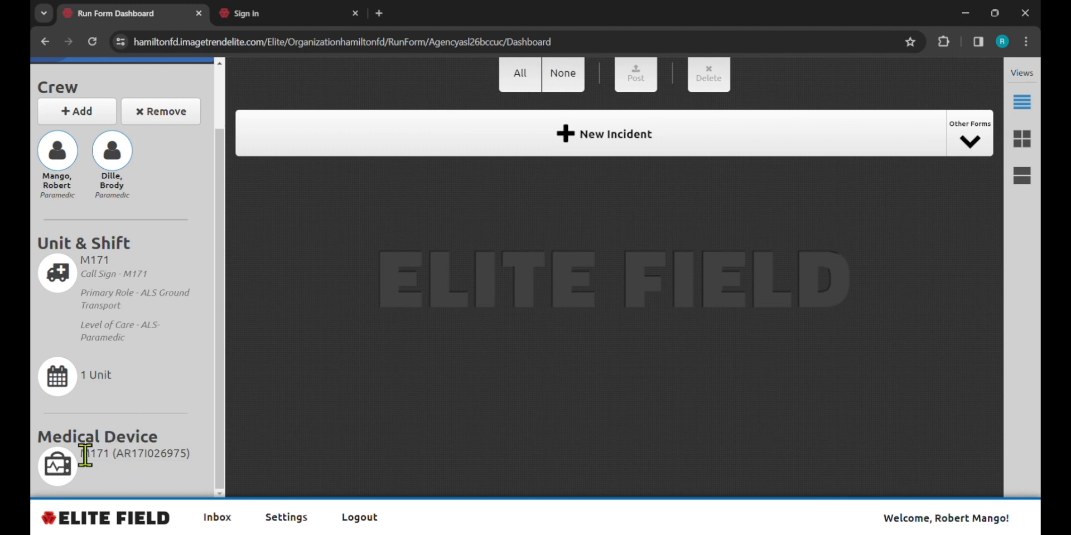
left_click(130, 454)
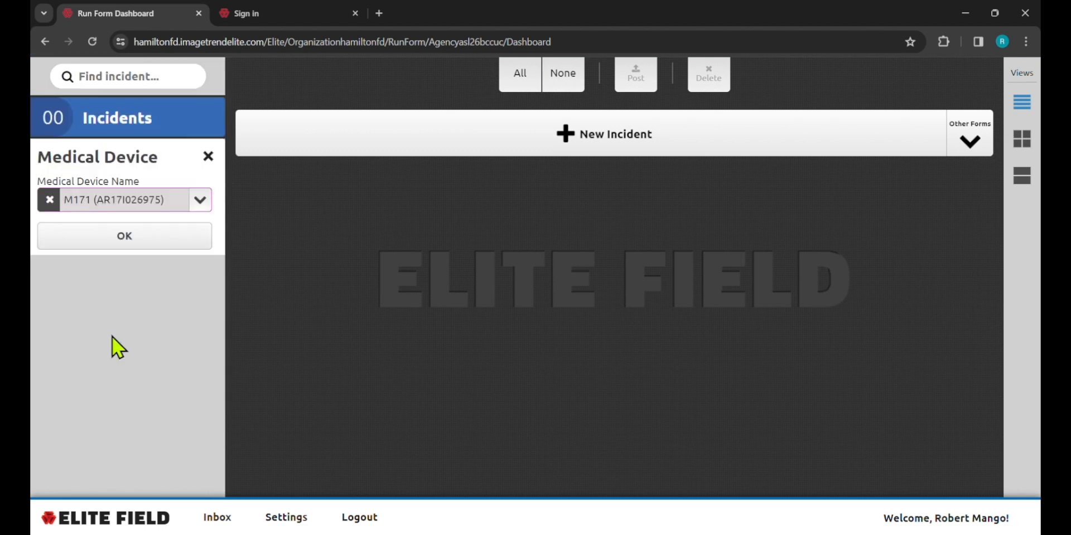
left_click(134, 200)
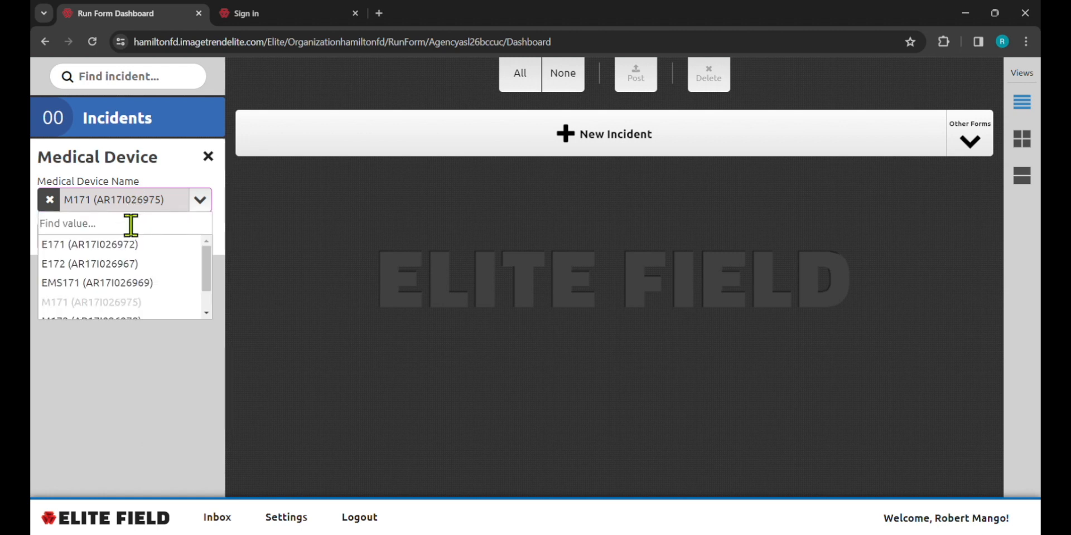
scroll(110, 299, "down", 1)
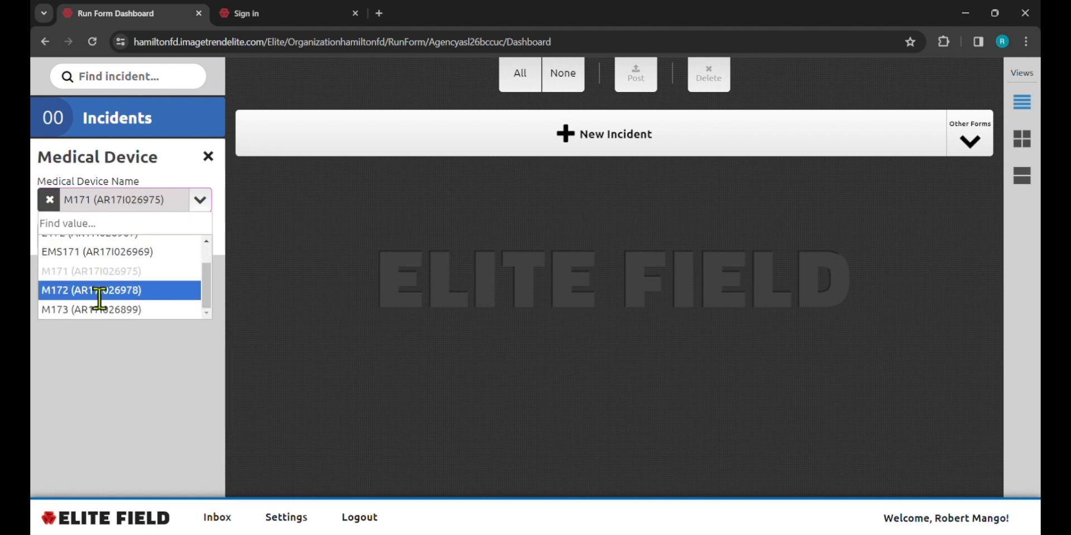
left_click(109, 363)
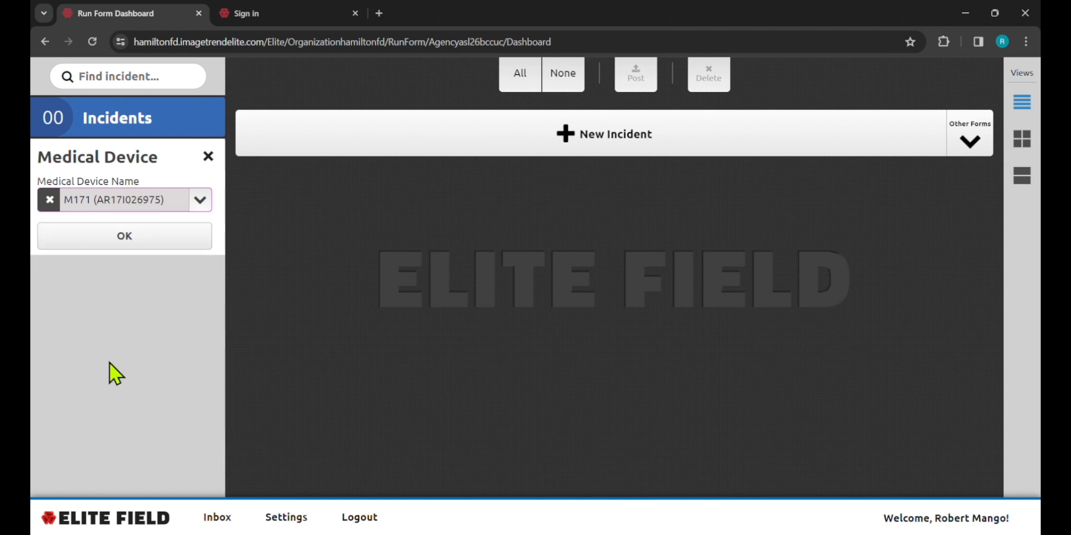
left_click(154, 246)
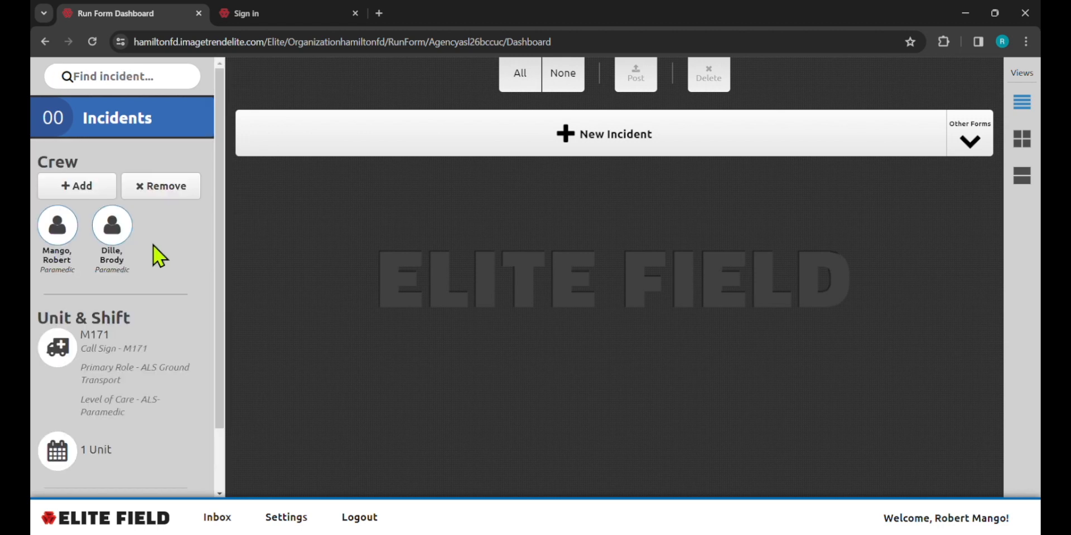
Switch the incident dashboard to grid view and back to list view, and start a new incident
scroll(98, 385, "down", 2)
scroll(99, 387, "up", 2)
scroll(86, 340, "down", 1)
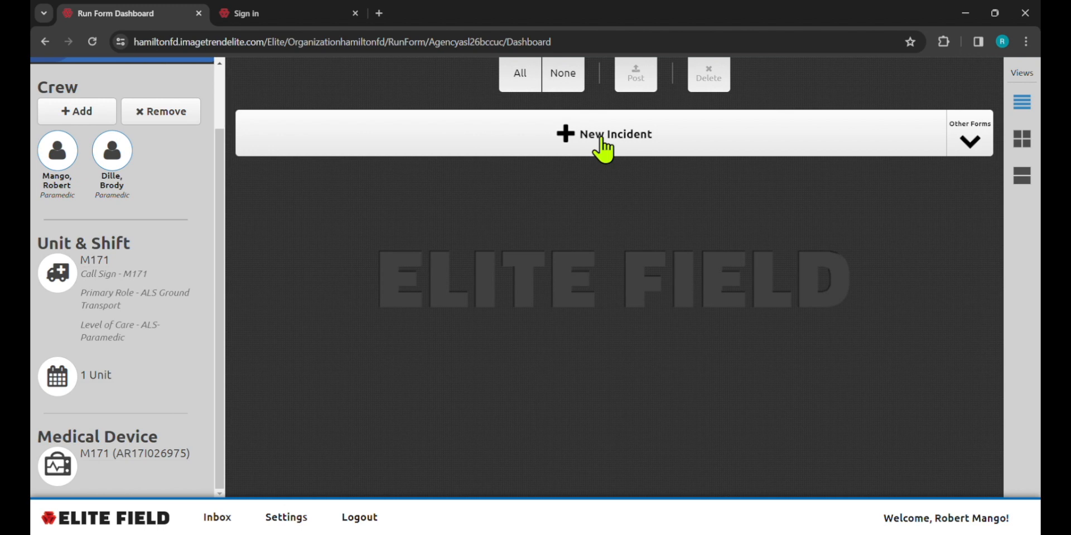
left_click(1022, 140)
left_click(1022, 104)
left_click(630, 143)
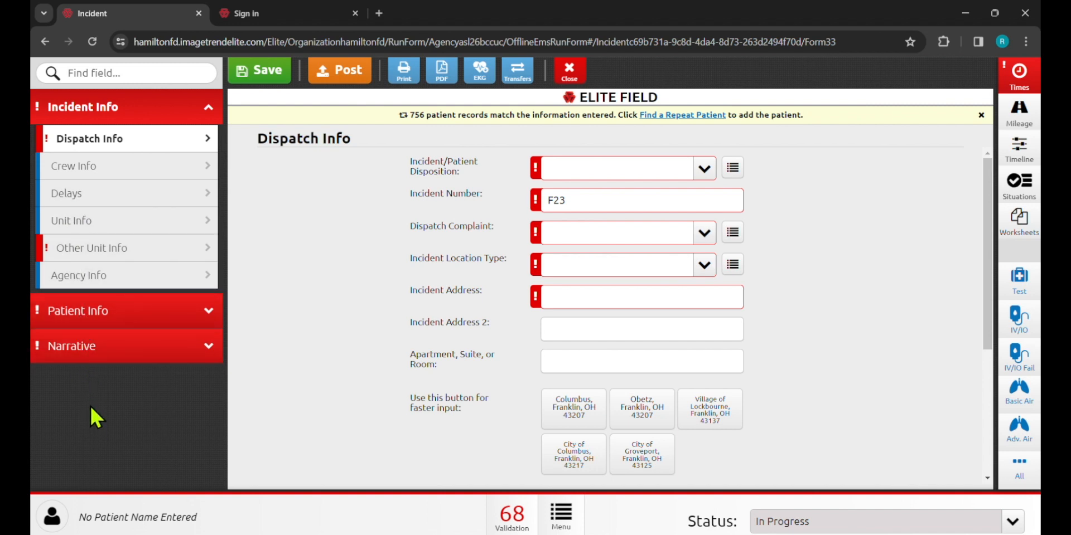
Set the Incident/Patient Disposition to Treated and Transported and clear that choice again
left_click(563, 173)
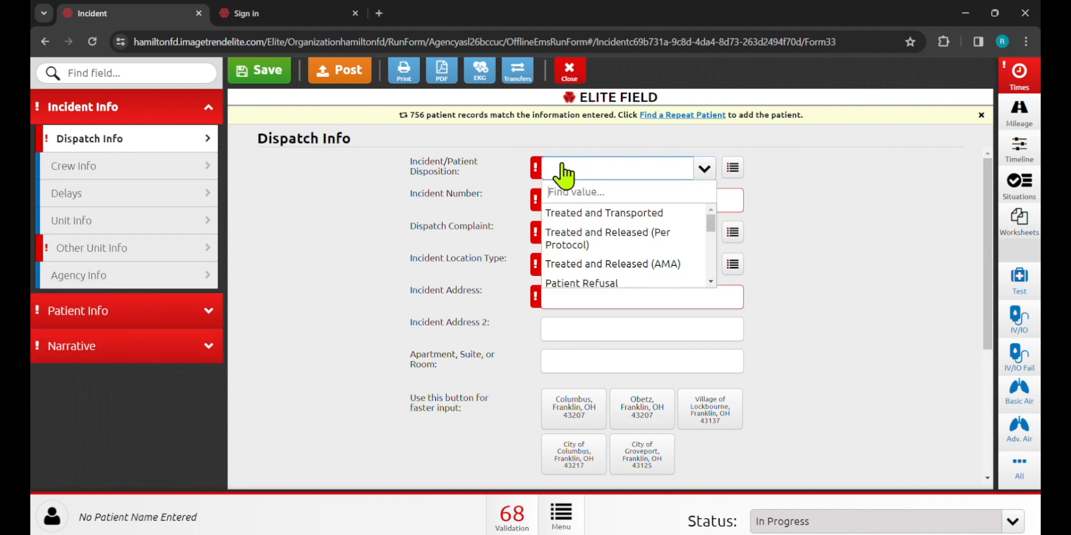
left_click(578, 215)
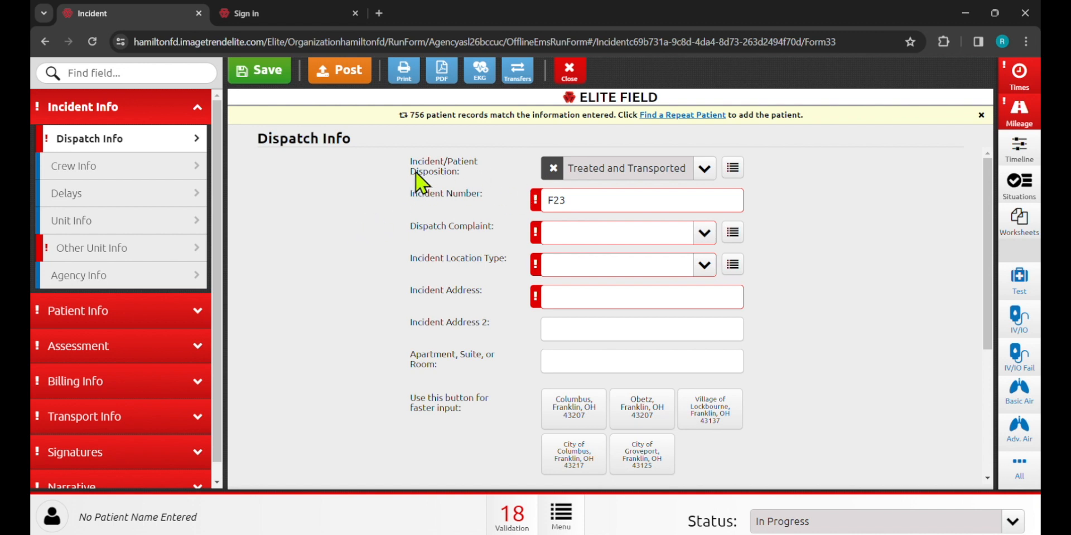
left_click(640, 172)
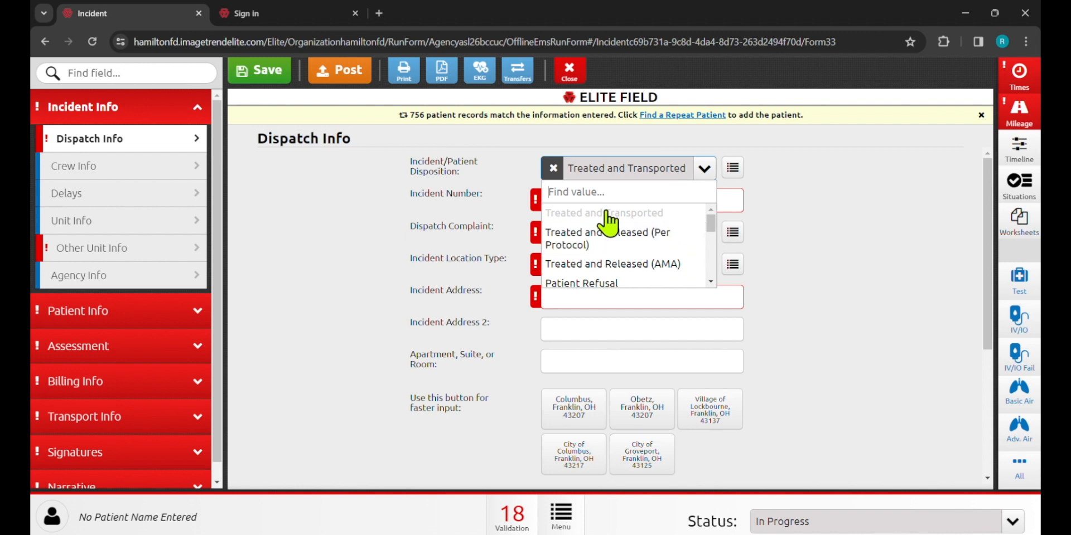
left_click(555, 170)
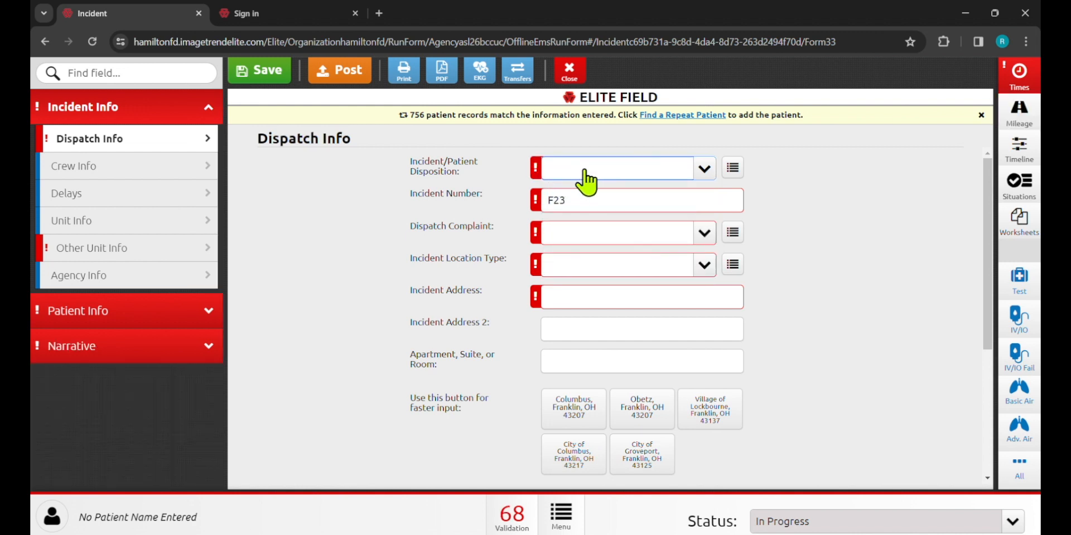
Complete the Incident Number as F23123456, keeping the F23 prefix
left_click(608, 200)
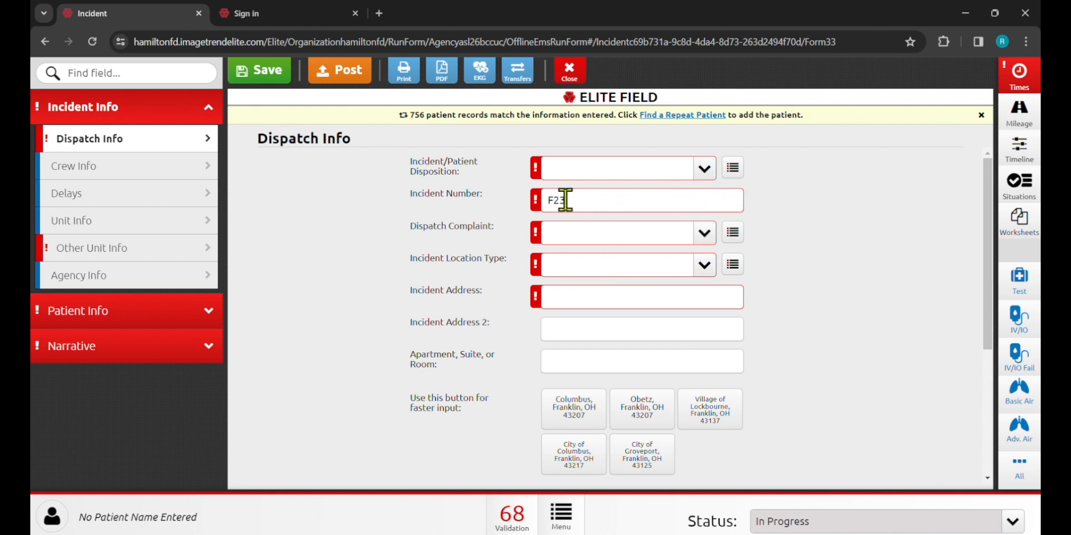
left_click_drag(564, 200, 545, 201)
left_click(601, 196)
left_click(804, 207)
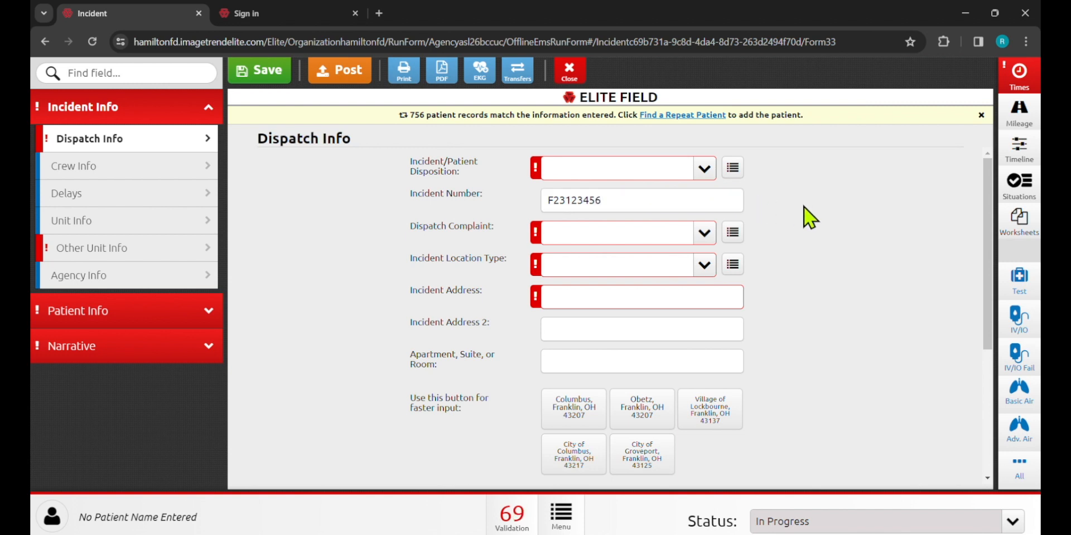
Set the Dispatch Complaint to Difficulty Breathing
left_click(613, 244)
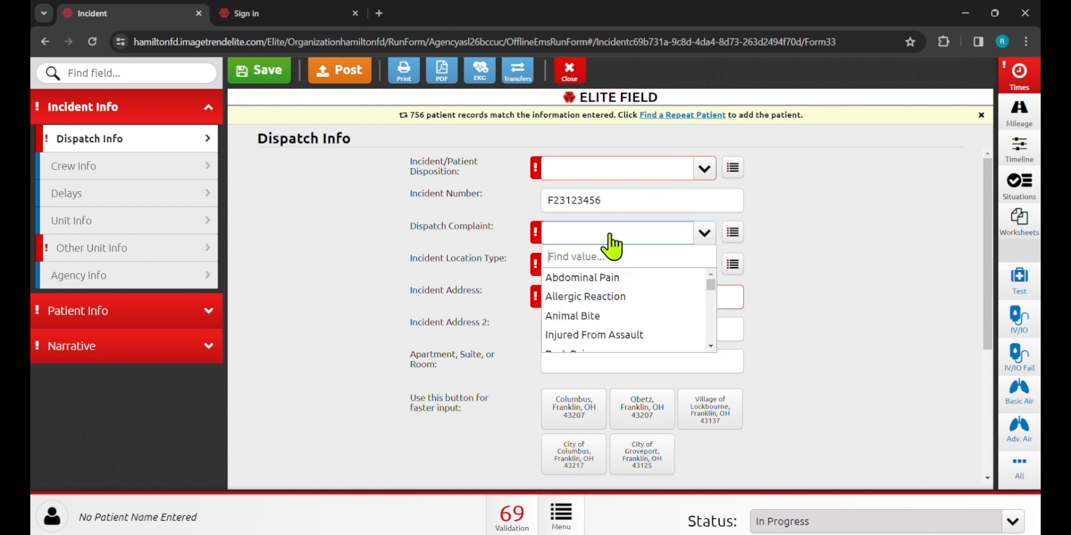
scroll(638, 307, "down", 1)
scroll(641, 301, "down", 1)
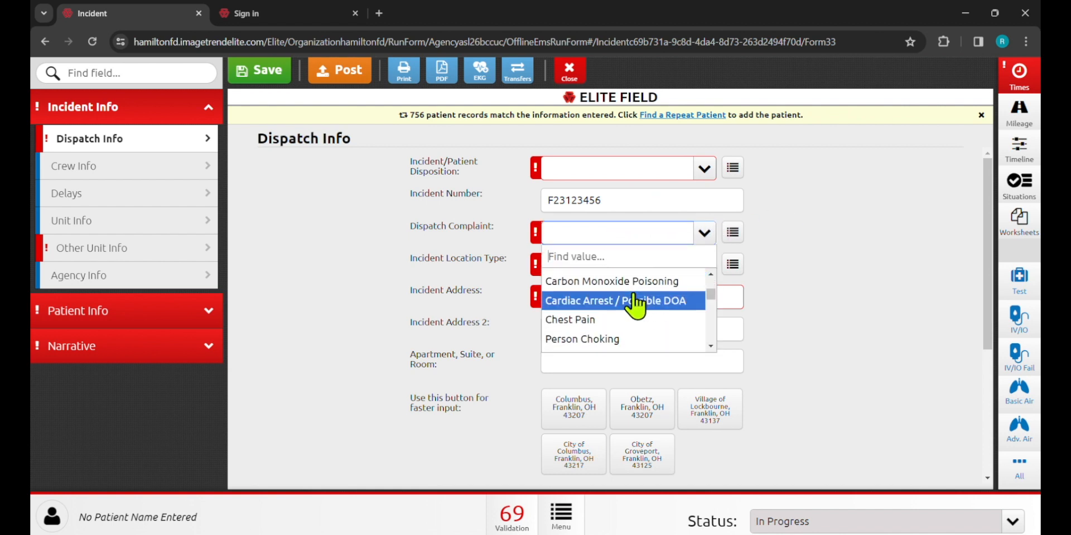
scroll(633, 306, "up", 1)
left_click(620, 307)
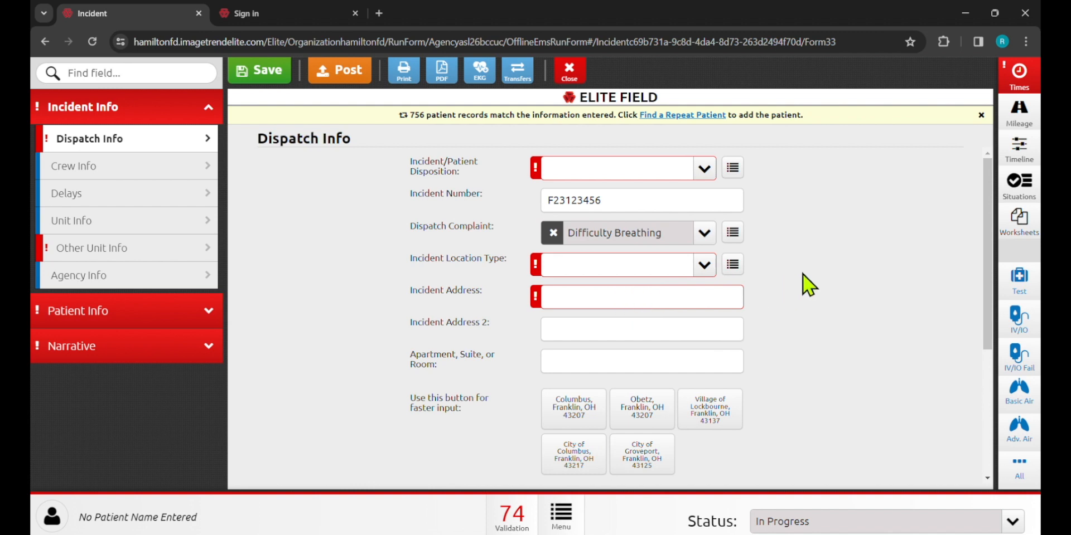
Set the Incident Location Type to Single Family Residence and change it to Workplace
left_click(672, 270)
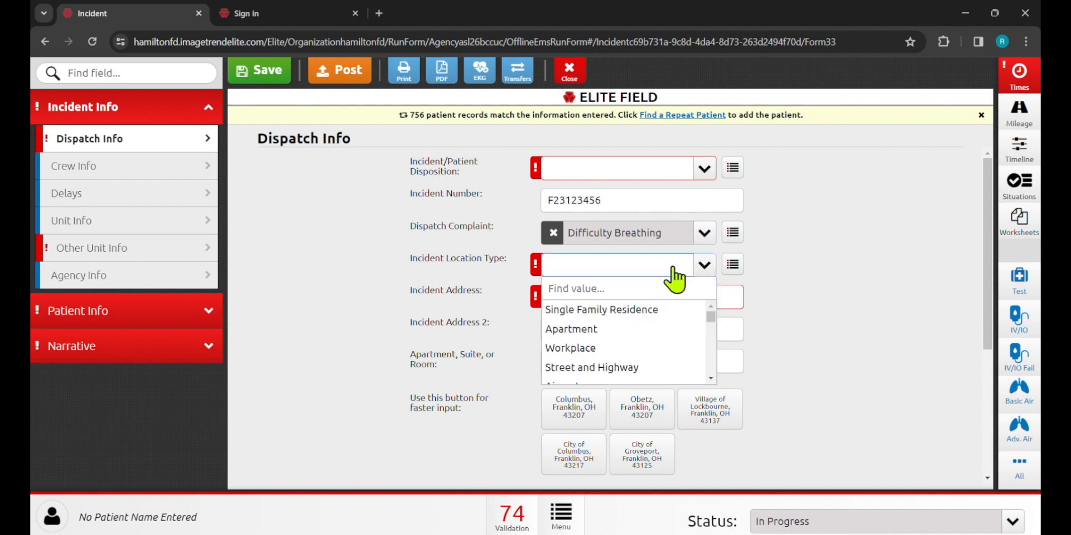
left_click(635, 311)
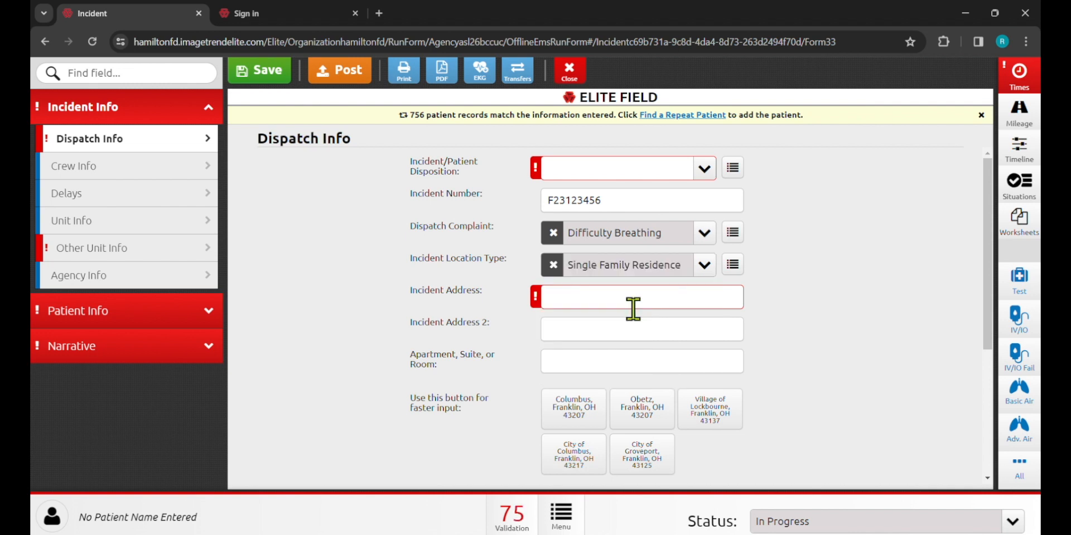
left_click(665, 269)
left_click(586, 348)
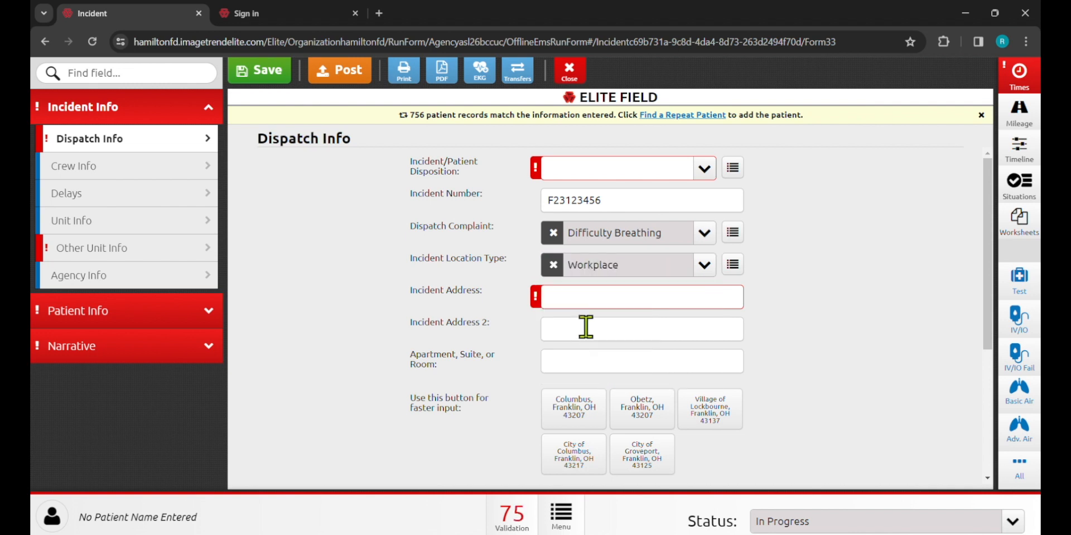
Look through the available Incident Location Type choices, from Airport to Wilderness area
left_click(609, 272)
scroll(608, 357, "down", 1)
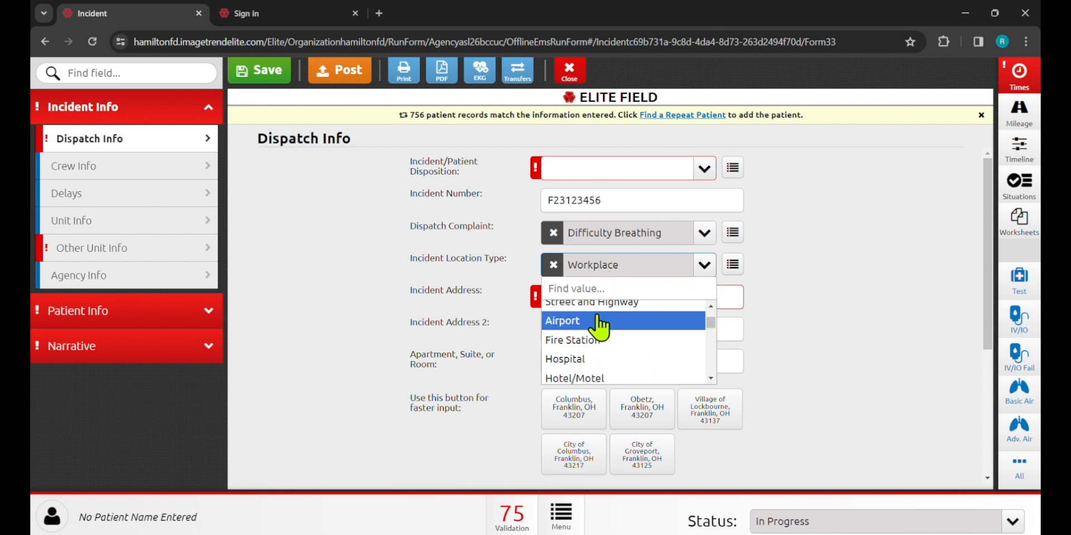
scroll(605, 374, "down", 1)
scroll(607, 371, "up", 1)
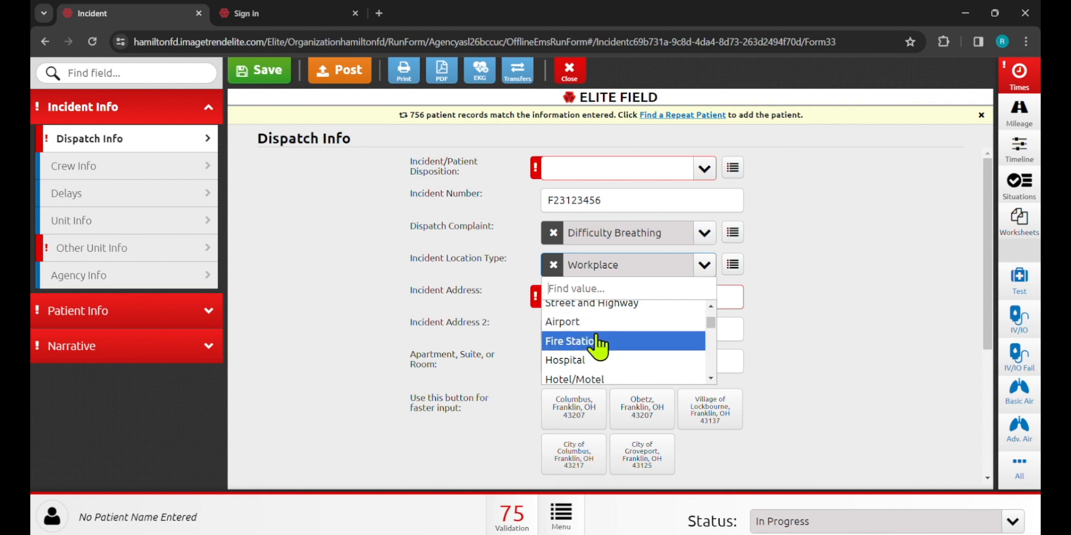
scroll(597, 349, "up", 1)
scroll(598, 348, "down", 1)
scroll(598, 347, "down", 1)
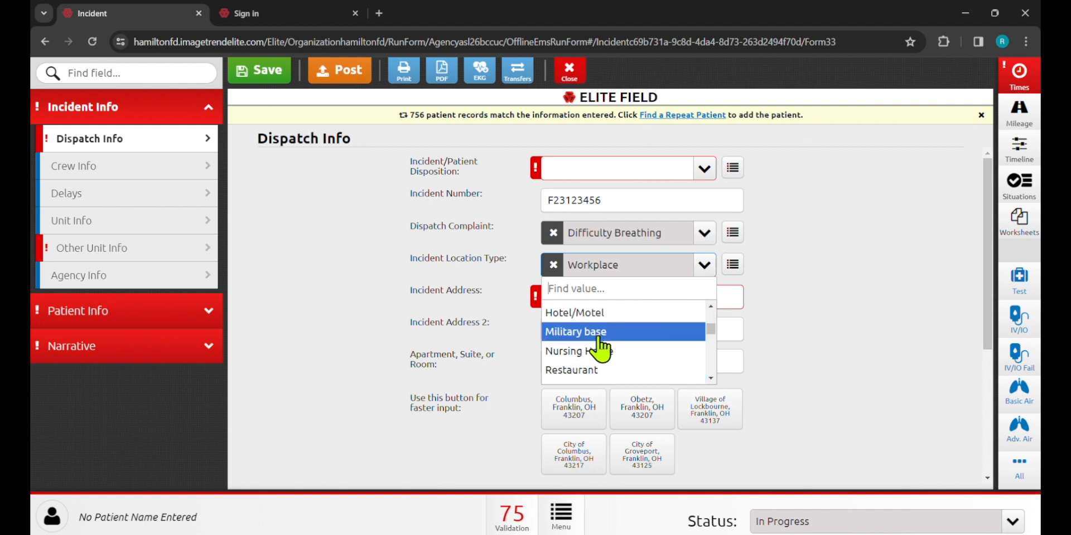
scroll(617, 353, "down", 1)
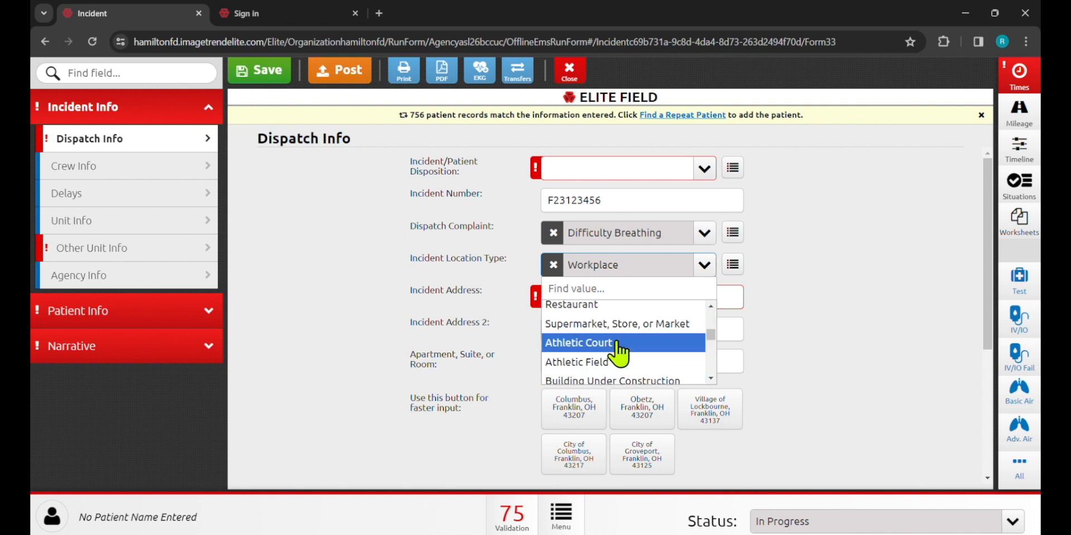
scroll(624, 356, "down", 1)
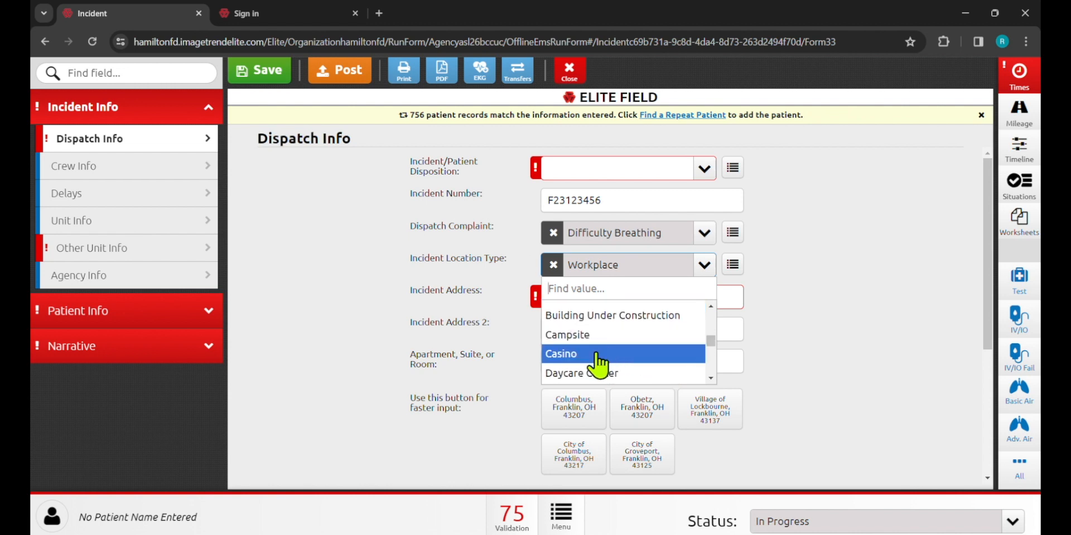
scroll(630, 356, "down", 1)
scroll(631, 355, "down", 1)
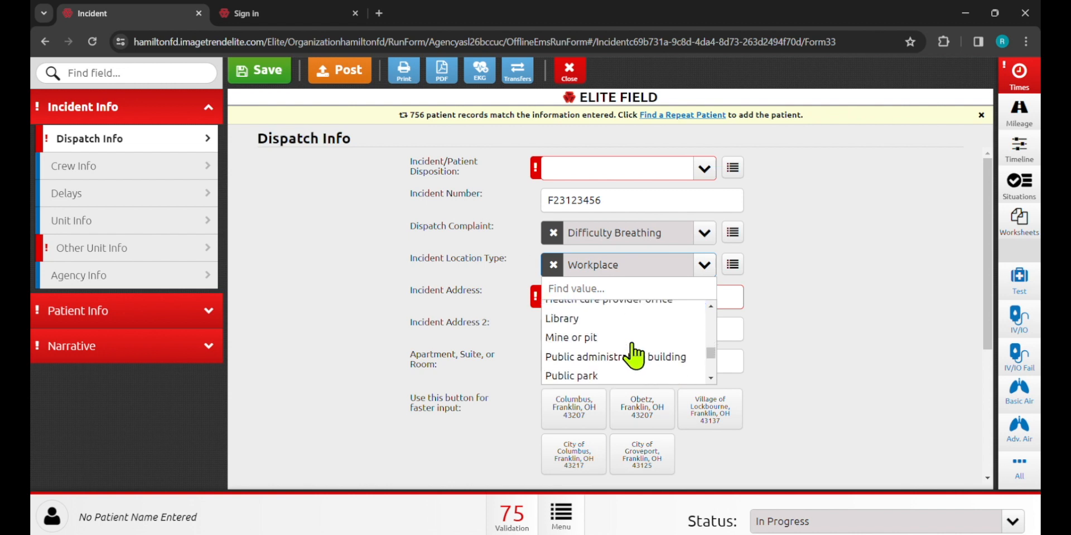
scroll(636, 356, "down", 1)
scroll(637, 355, "down", 1)
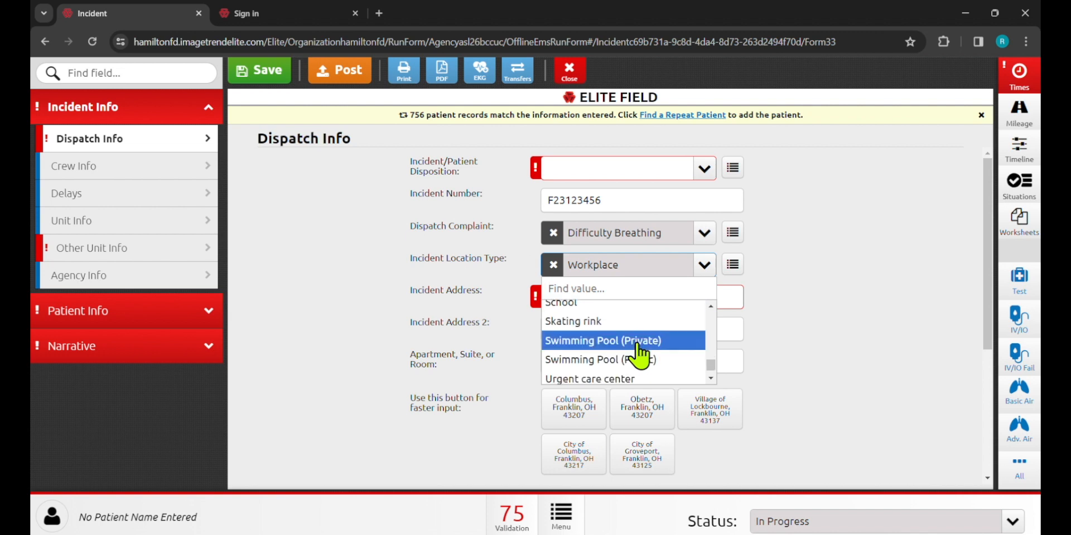
scroll(638, 355, "down", 2)
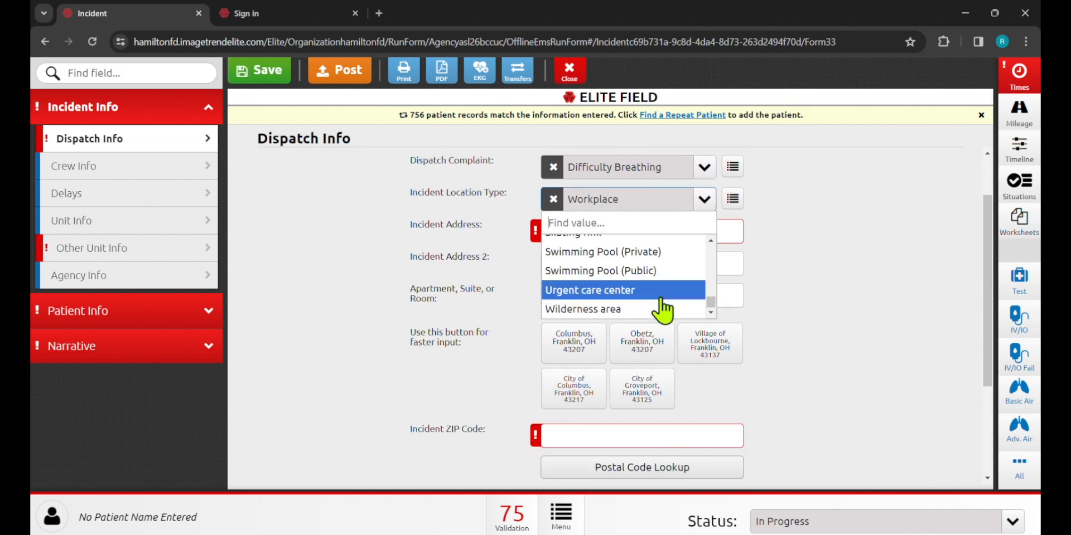
scroll(646, 307, "up", 2)
scroll(647, 304, "up", 5)
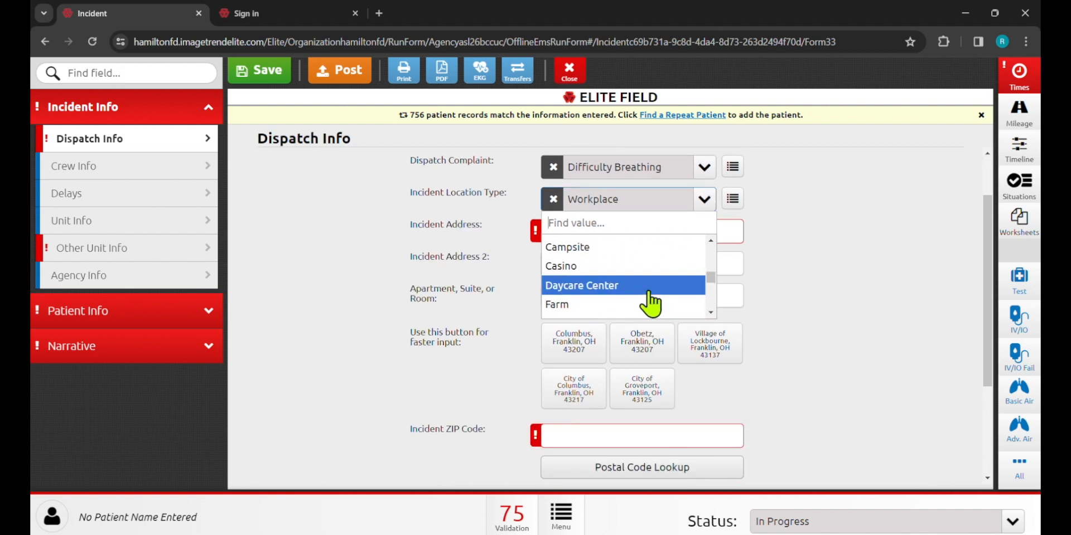
left_click(859, 245)
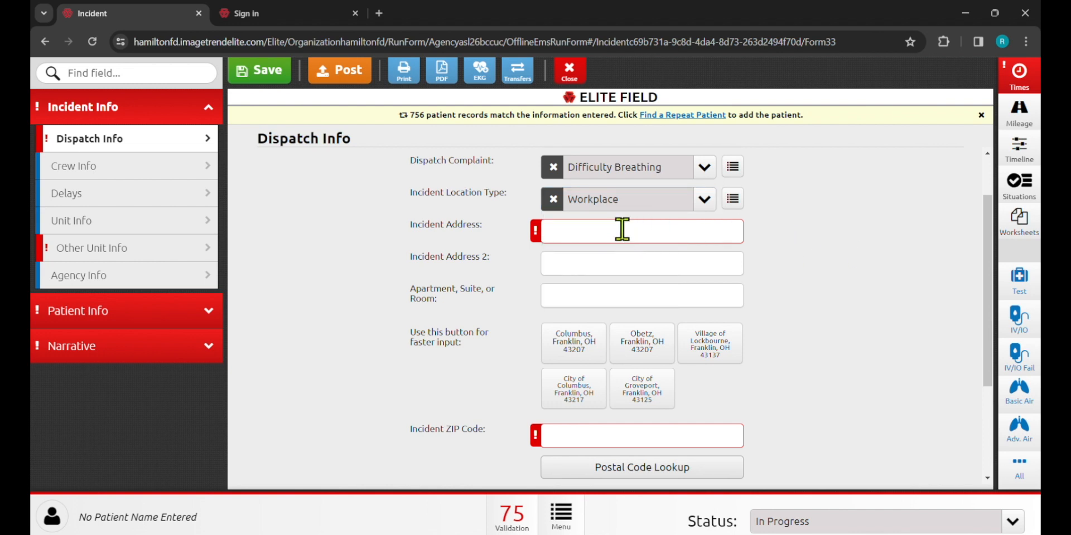
Set the Incident Location Type to Single Family Residence and enter the street address in Incident Address
left_click(617, 204)
left_click(611, 241)
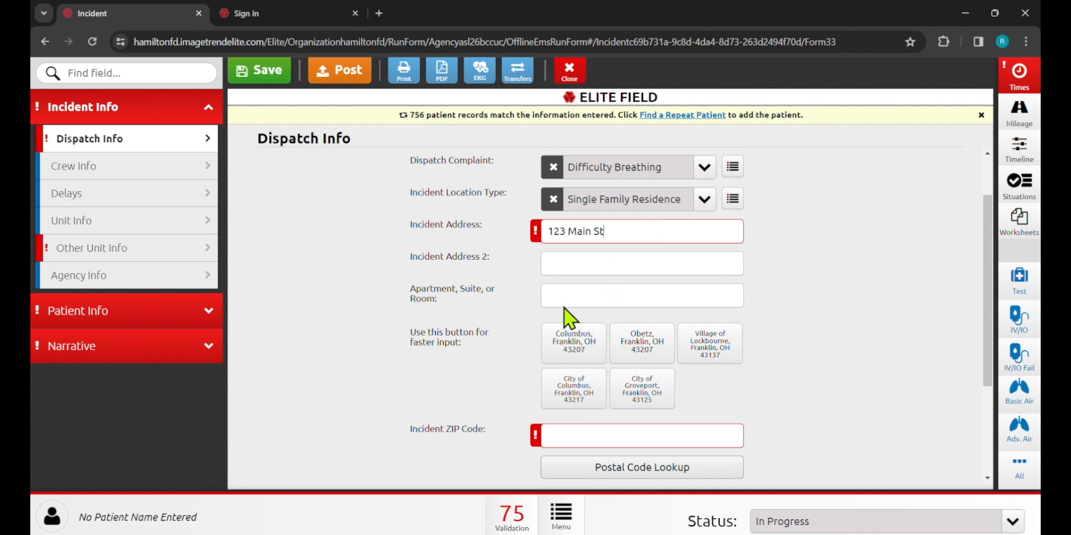
Fill in the incident's ZIP code, city, county and state with the Obetz quick-entry preset and check the fields
scroll(836, 353, "down", 1)
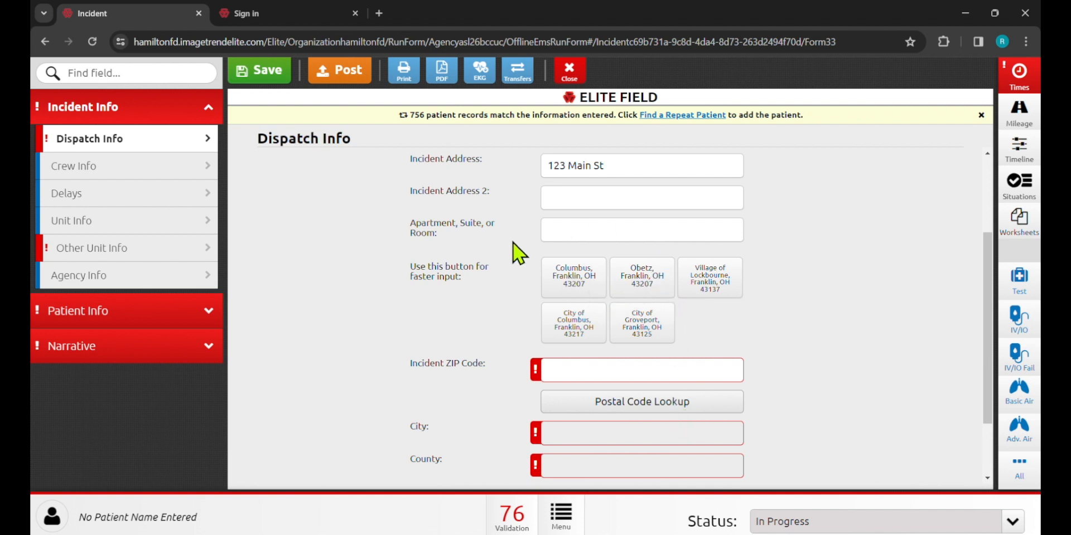
left_click(627, 282)
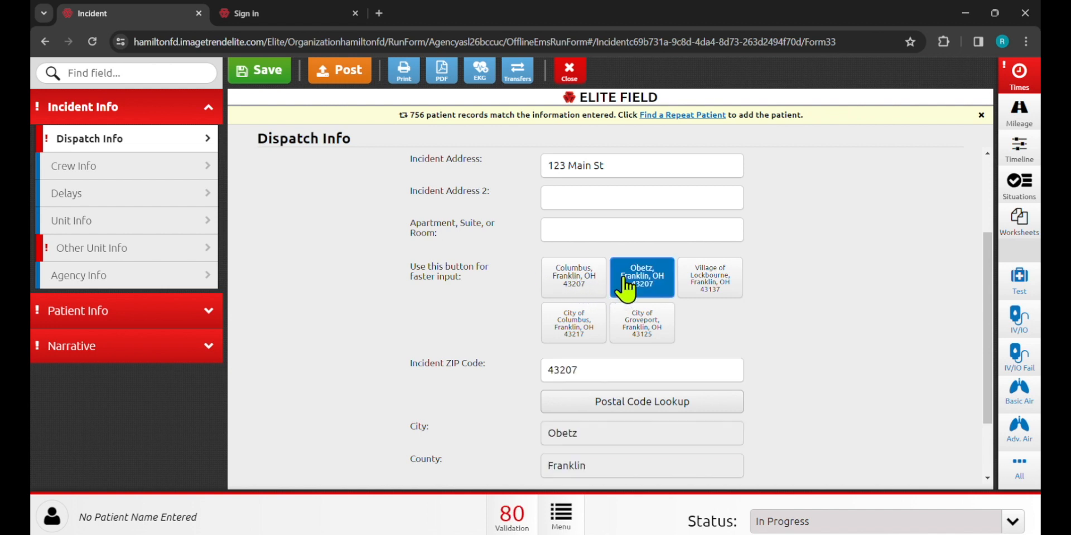
scroll(747, 364, "down", 2)
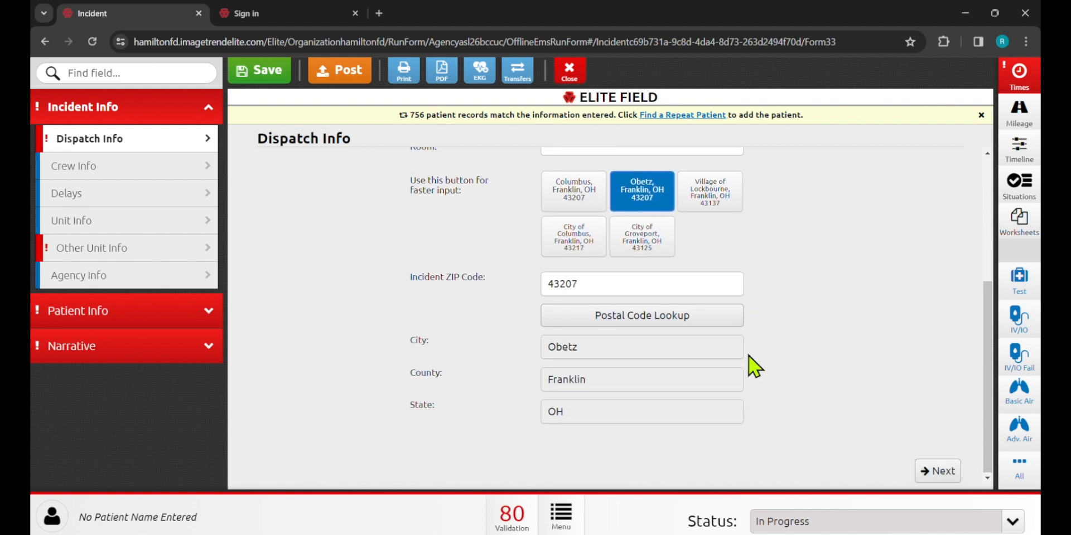
scroll(751, 363, "up", 5)
scroll(669, 248, "down", 2)
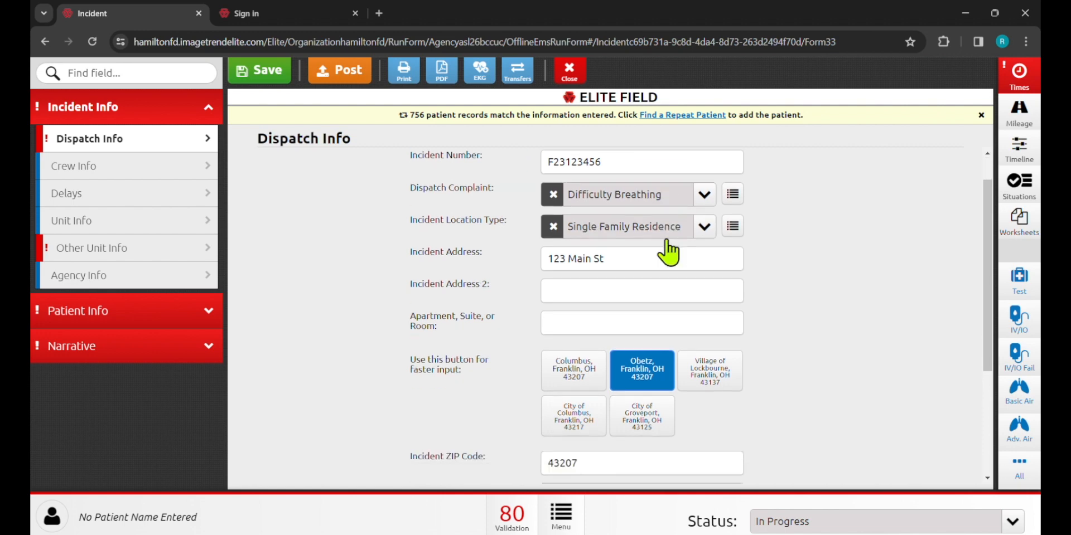
Check the available Incident/Patient Disposition choices
scroll(620, 191, "up", 3)
left_click(609, 172)
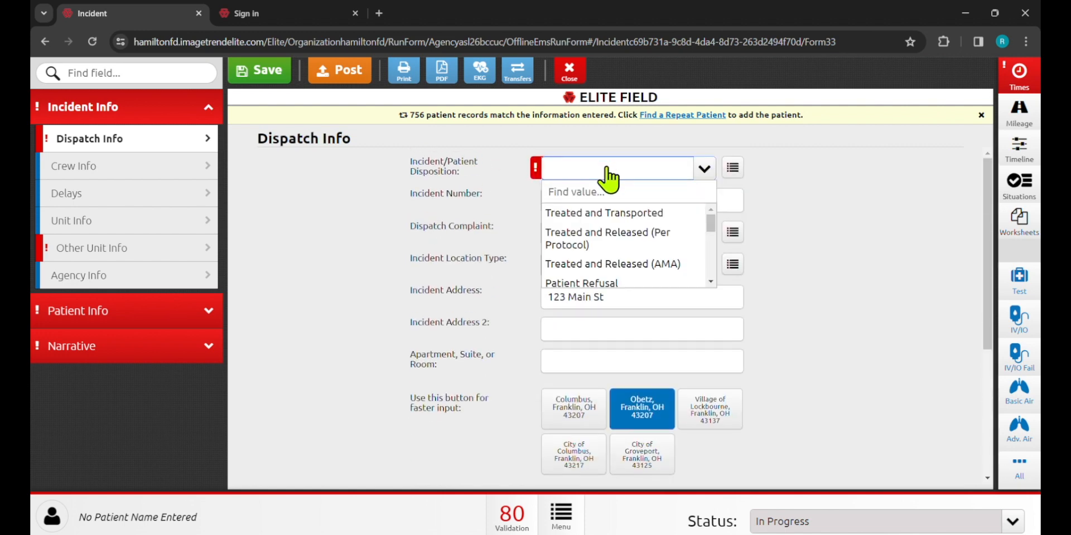
left_click(605, 174)
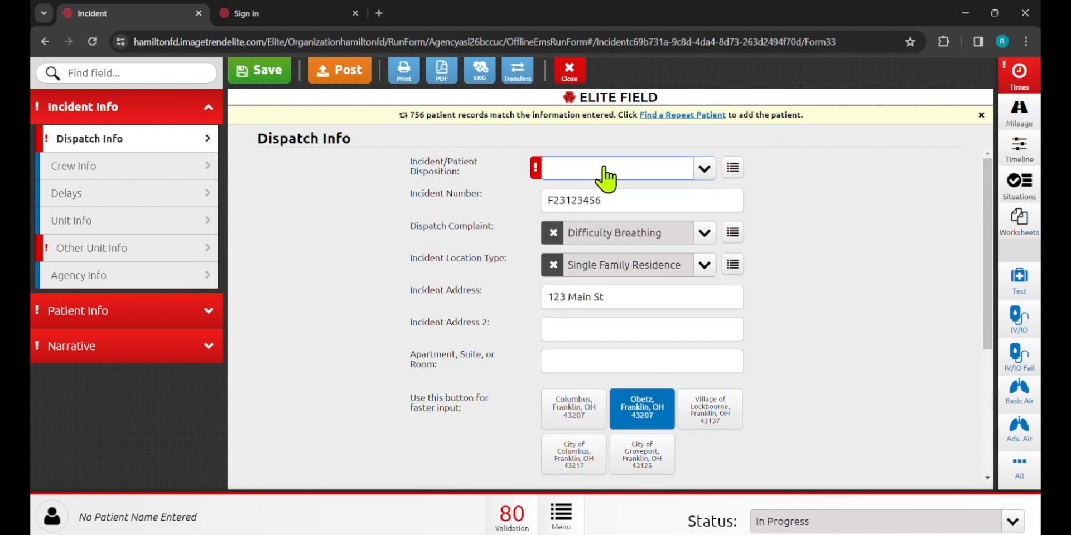
Review each crew member's level and roles in Crew Info and the delay types in Delays
left_click(120, 176)
scroll(279, 237, "down", 4)
scroll(289, 264, "down", 4)
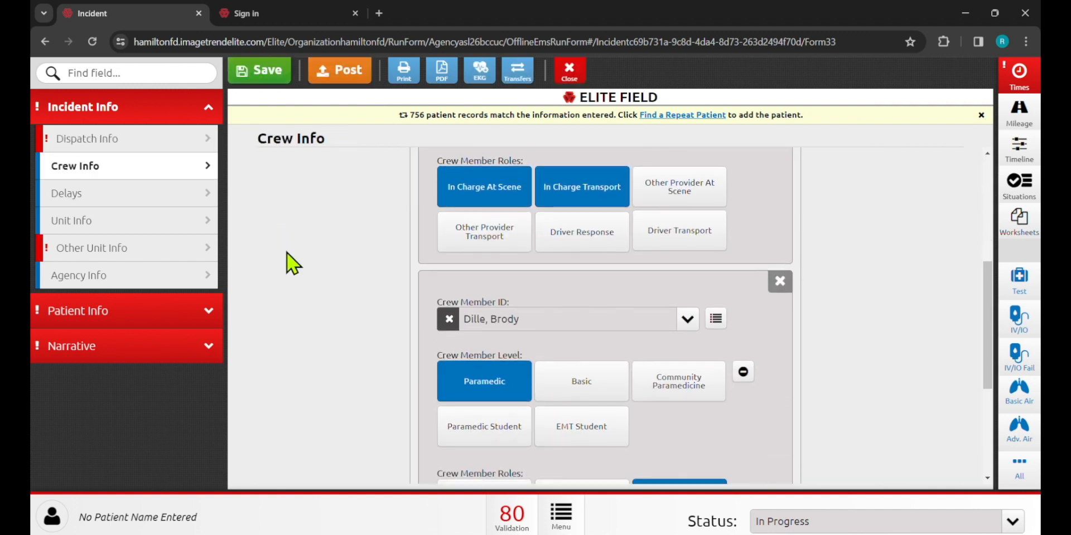
scroll(294, 263, "up", 6)
scroll(298, 266, "up", 1)
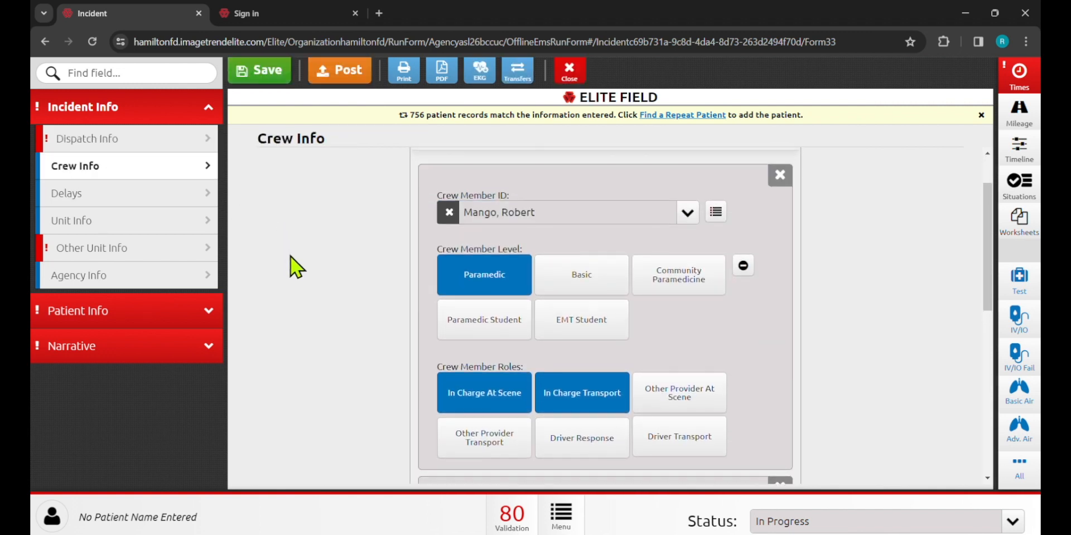
left_click(143, 212)
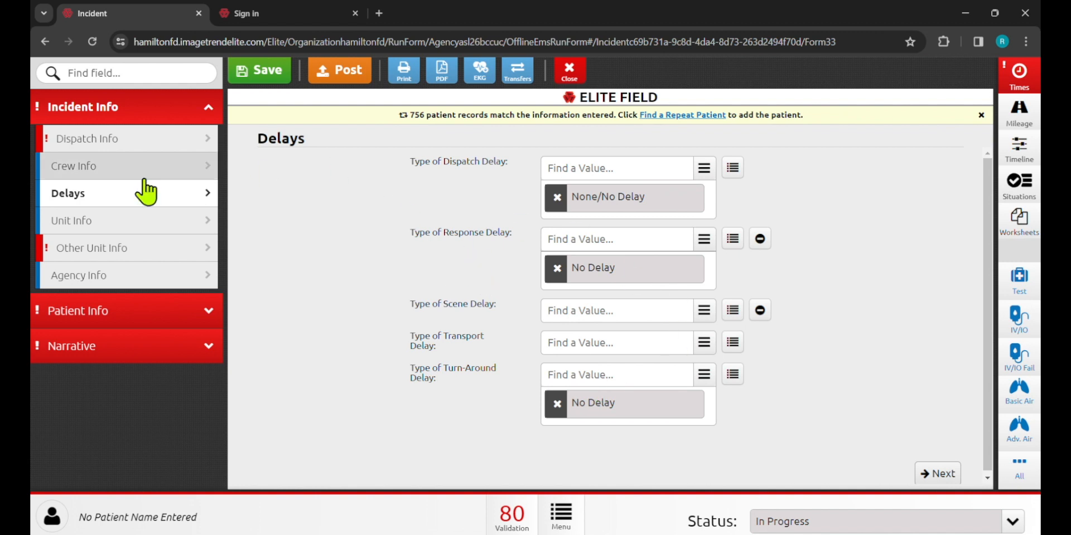
Review the Unit Info page, including EMS unit, level of care, requested service, response mode and its descriptors
left_click(128, 223)
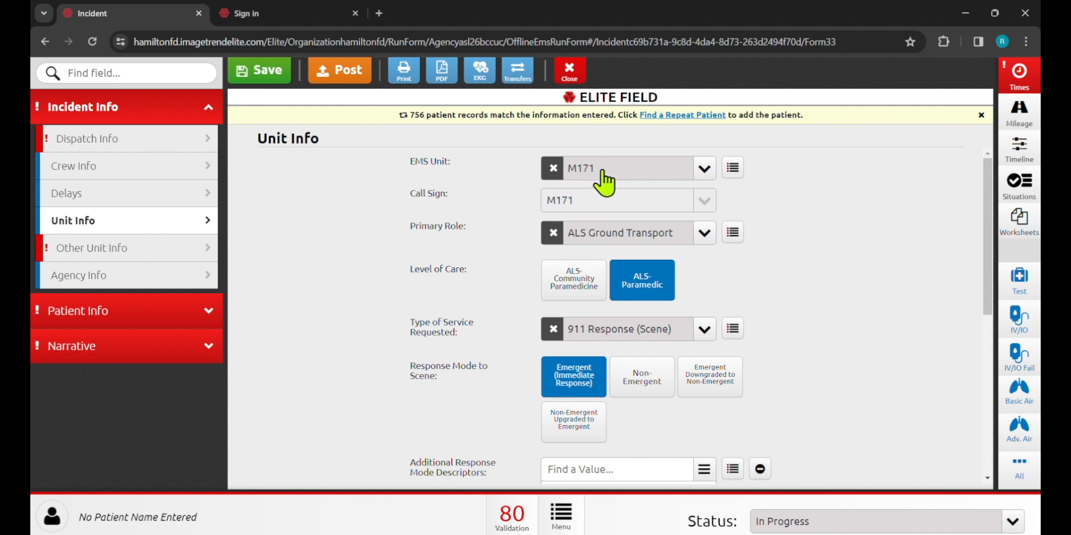
scroll(573, 215, "down", 4)
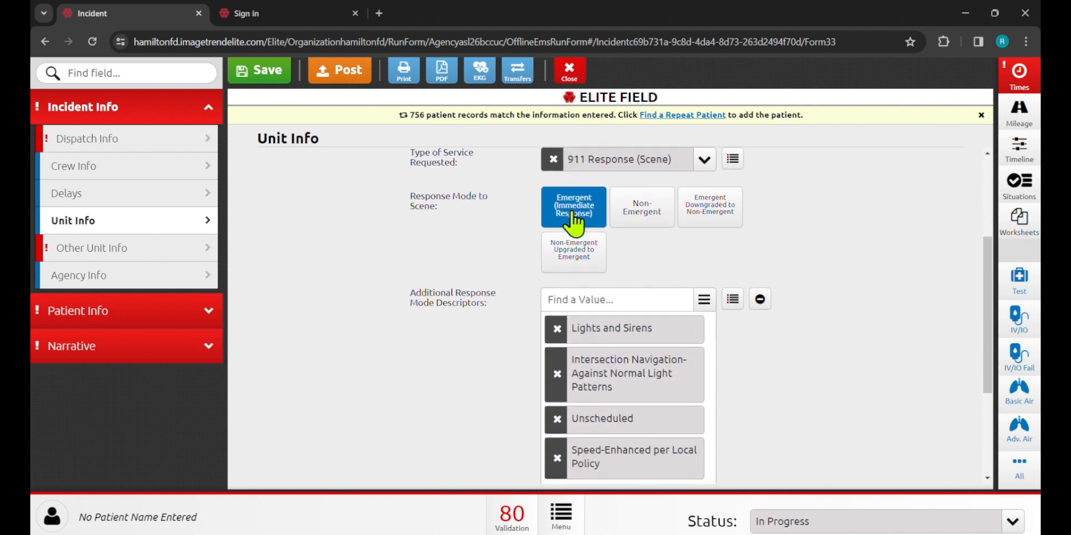
scroll(474, 229, "down", 2)
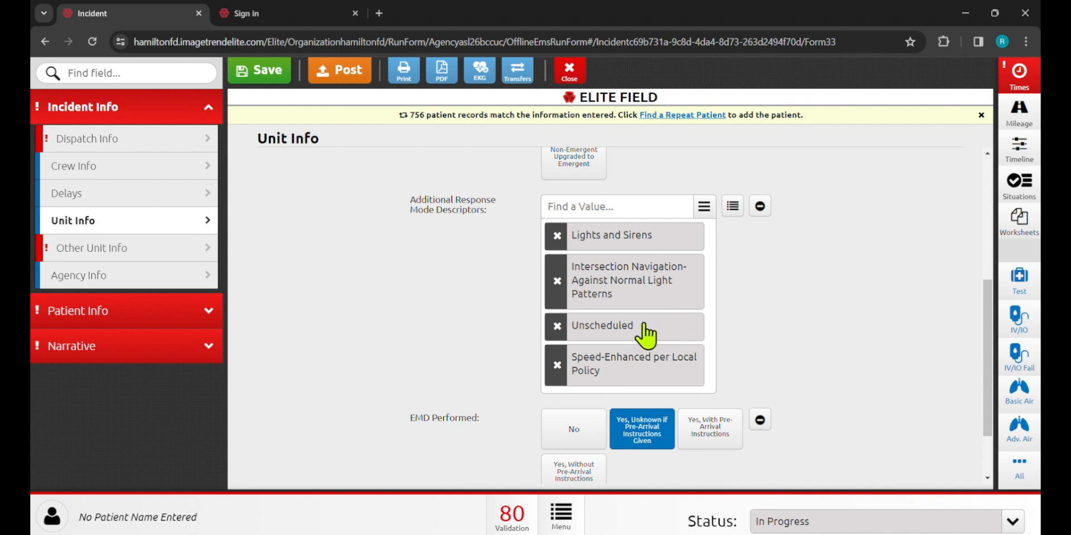
scroll(490, 288, "up", 4)
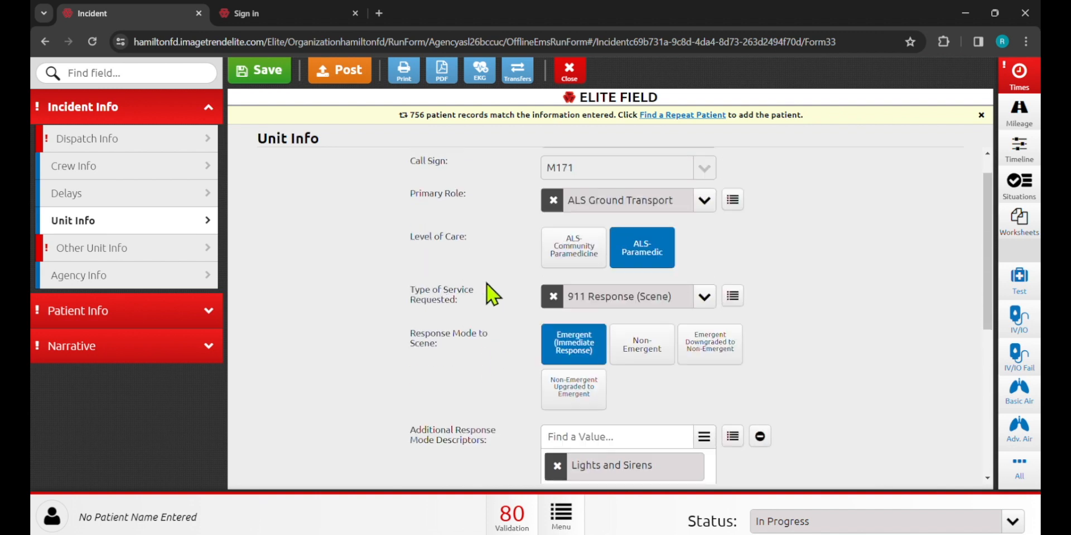
scroll(489, 288, "down", 2)
scroll(489, 288, "up", 3)
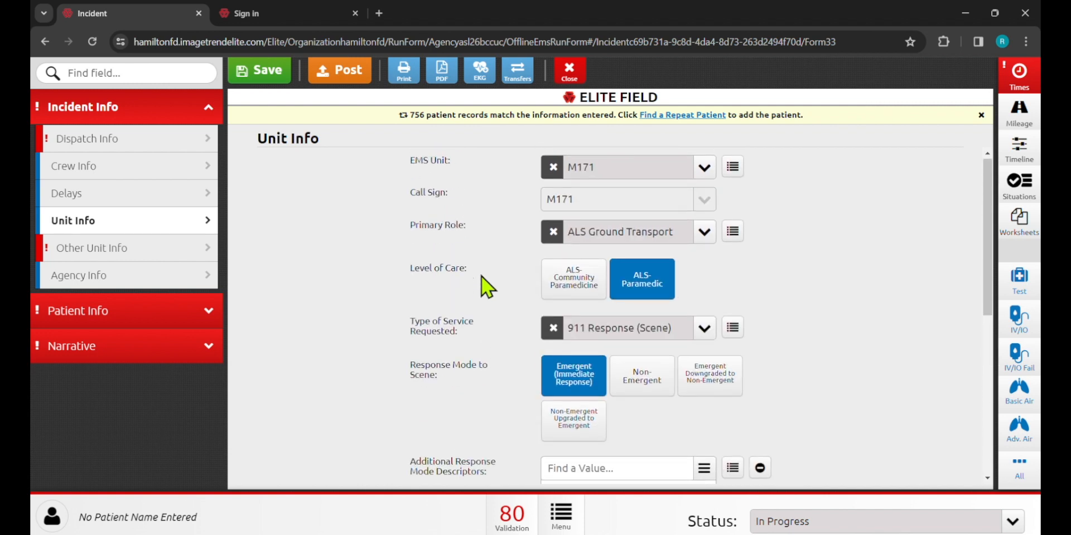
Remove Lights and Sirens from the Additional Response Mode Descriptors and add it back
scroll(488, 288, "down", 5)
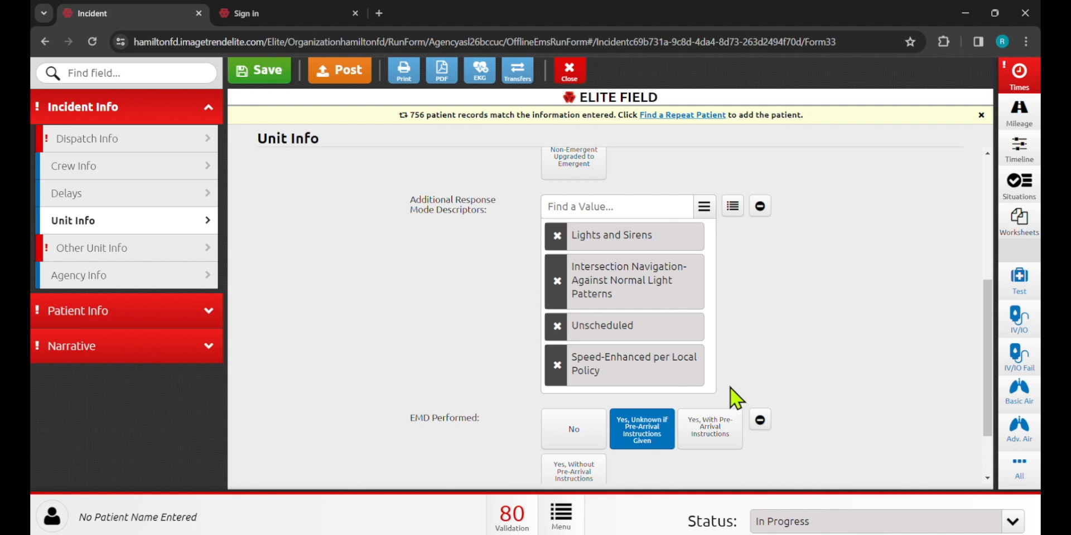
left_click(558, 235)
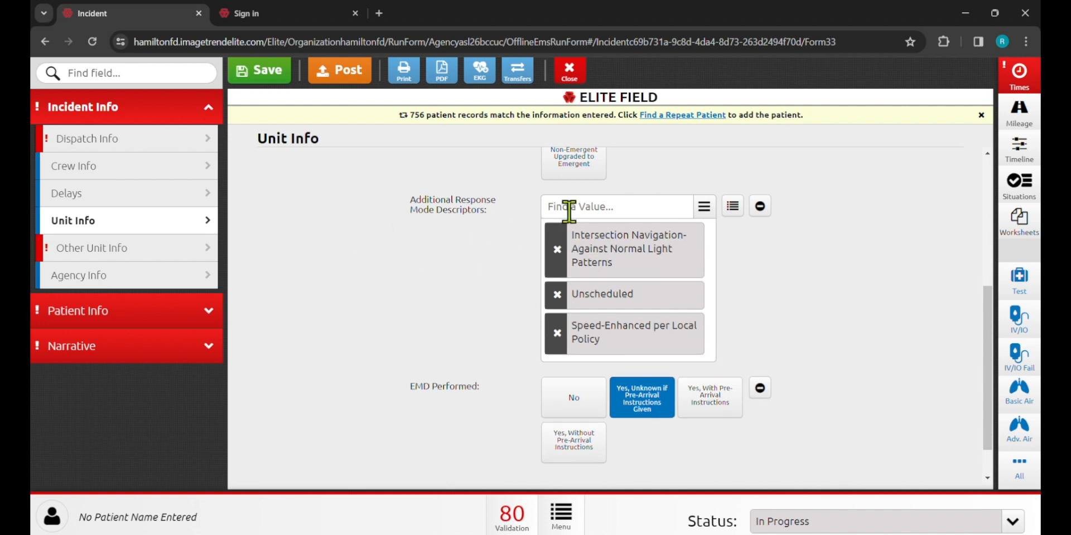
left_click(564, 208)
left_click(569, 247)
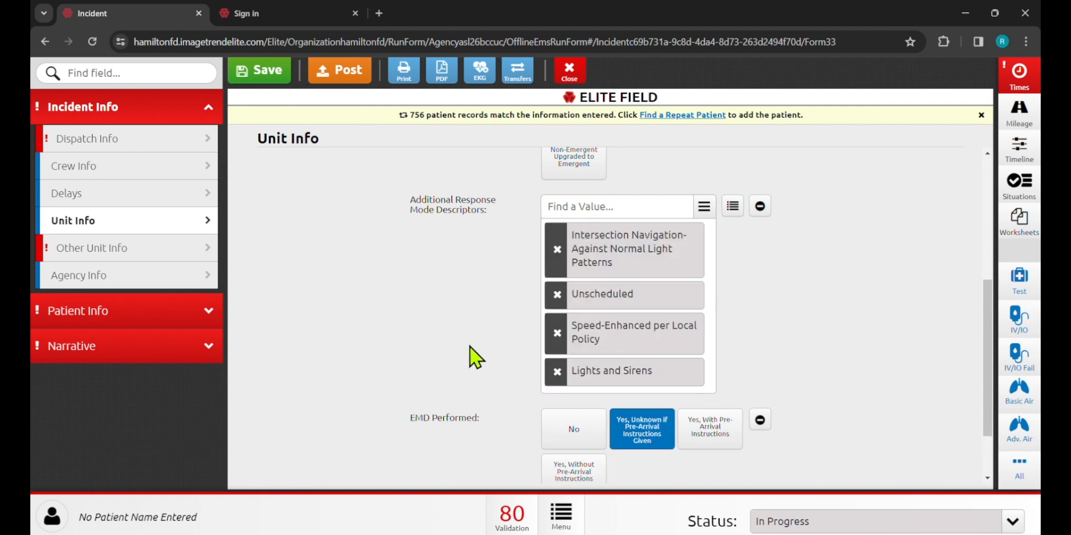
scroll(471, 348, "down", 2)
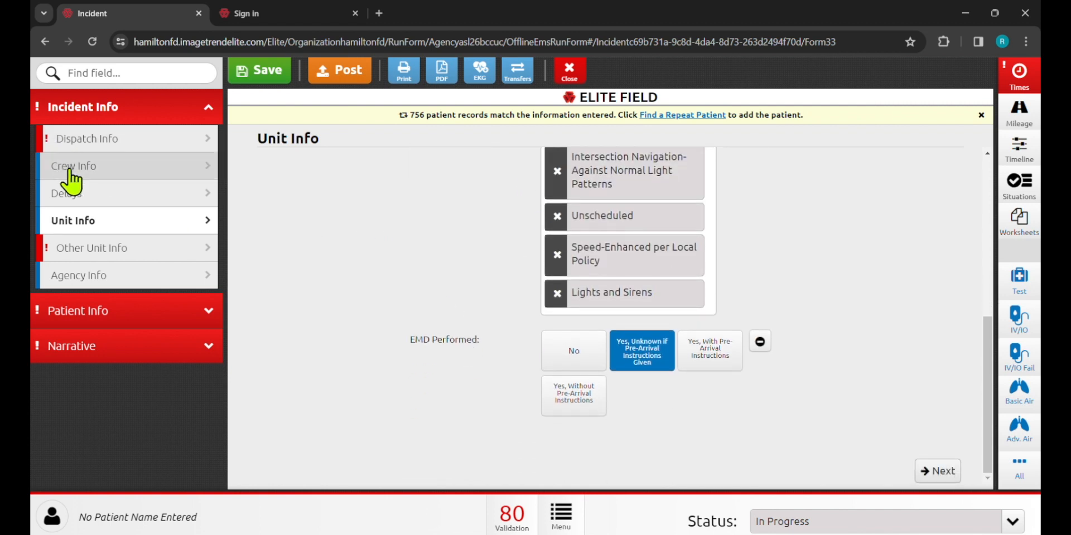
Open Other Unit Info and set Other Units Dispatched to None
left_click(98, 259)
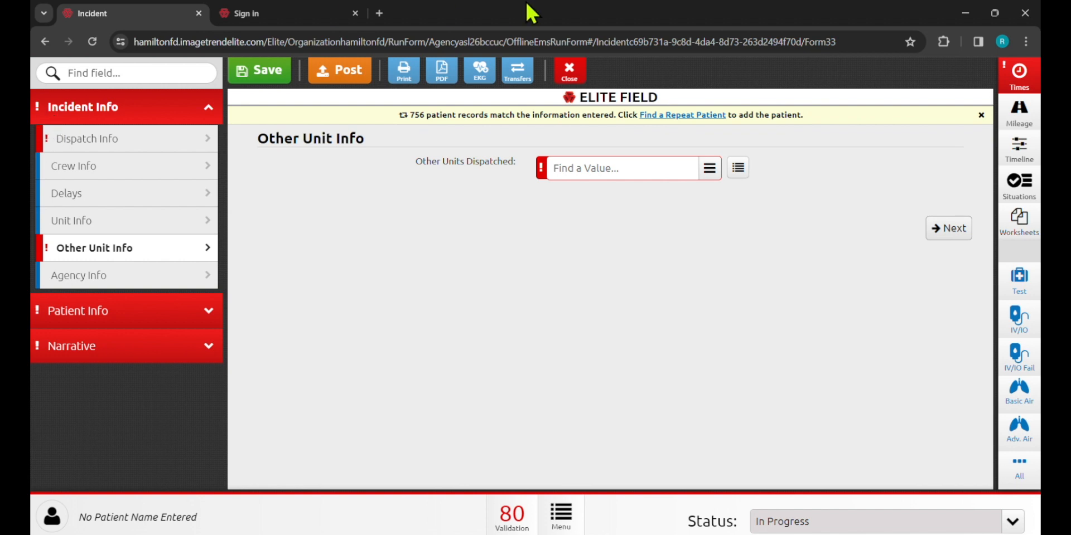
left_click(597, 168)
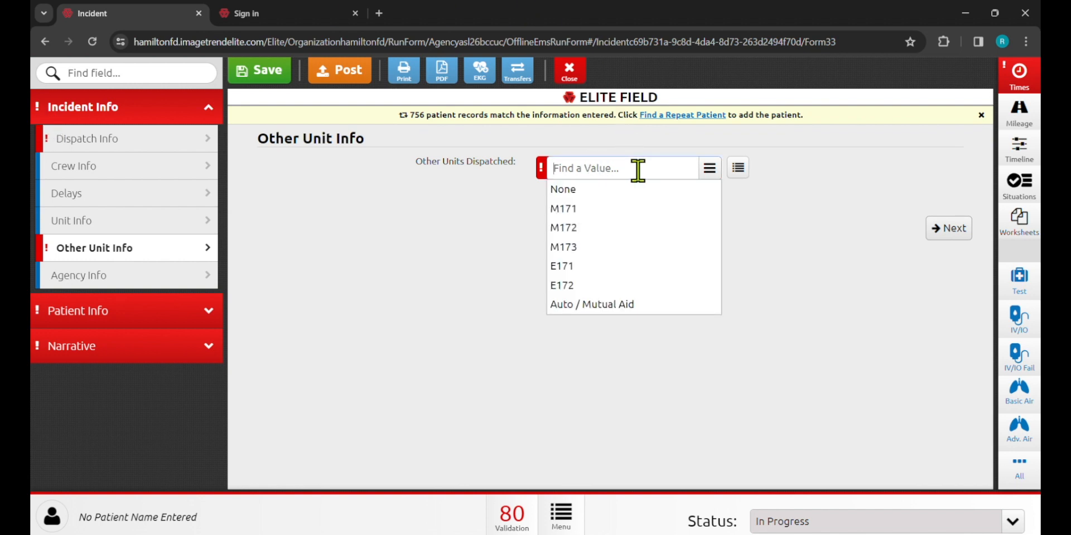
left_click(580, 191)
left_click(575, 372)
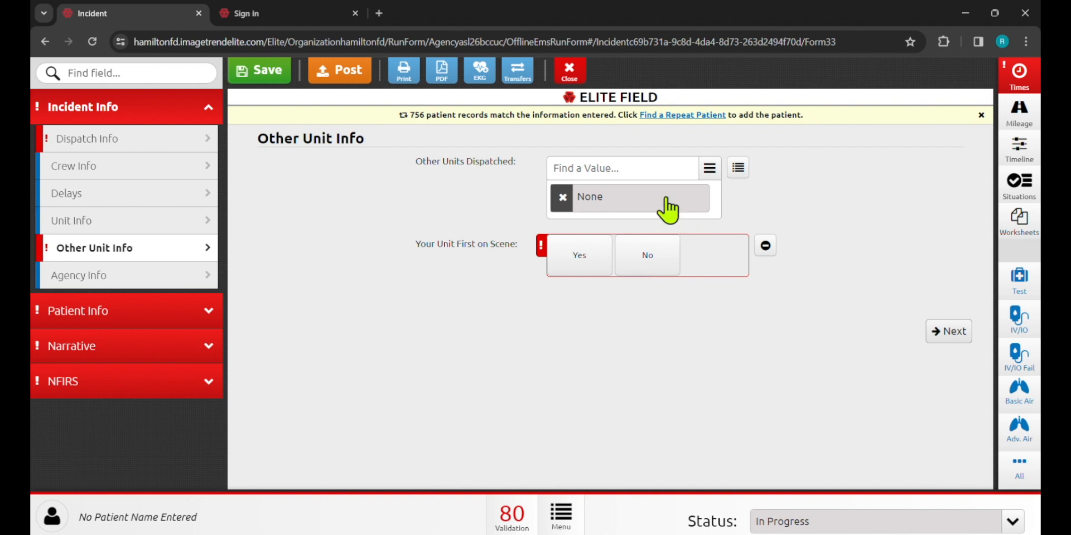
Clear None from Other Units Dispatched and select None again
left_click(563, 198)
left_click(592, 168)
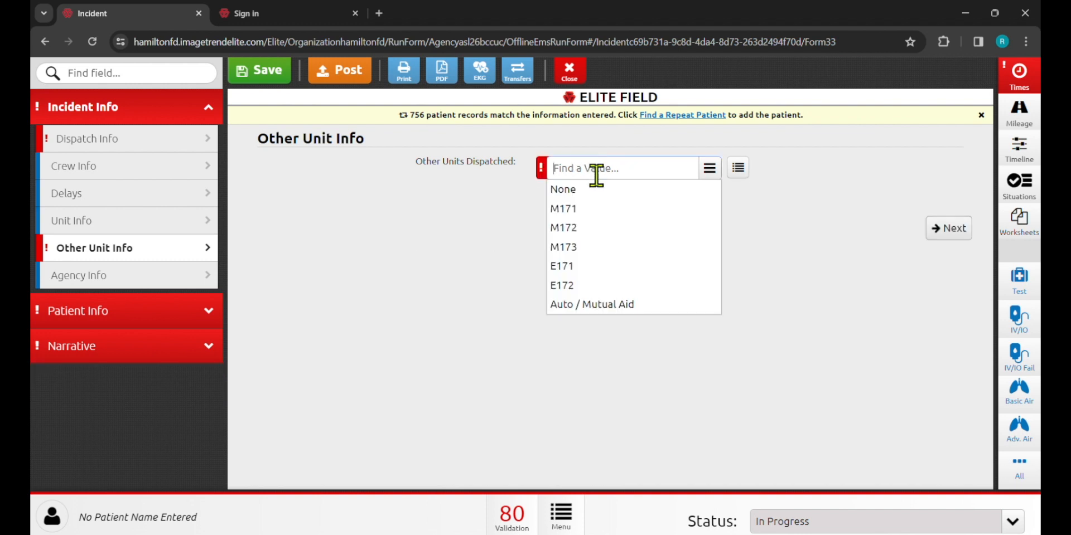
left_click(585, 191)
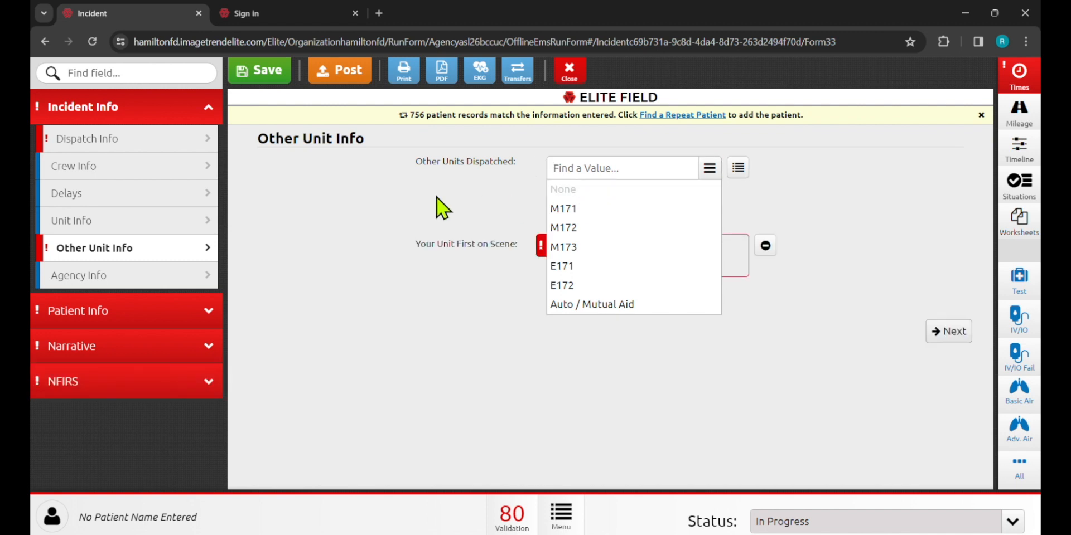
left_click(473, 285)
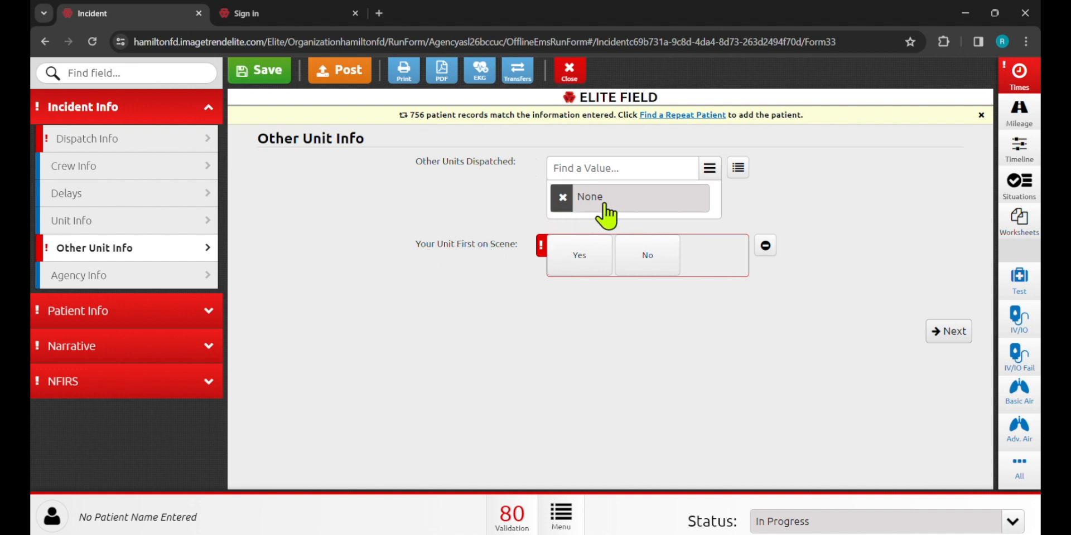
Try Yes, No and Not Applicable for Your Unit First on Scene, and clear the answer
left_click(582, 267)
left_click(641, 267)
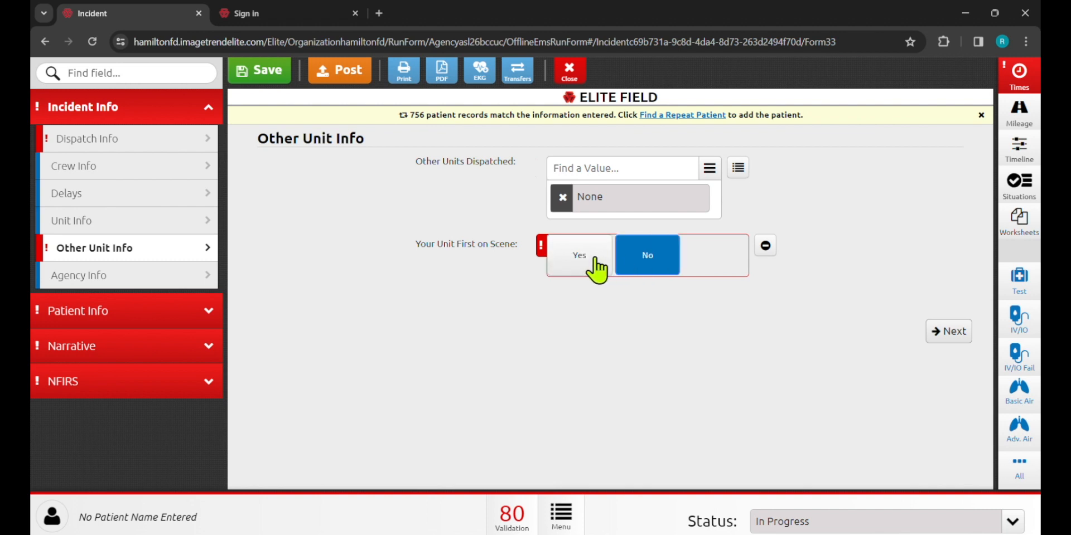
left_click(597, 269)
left_click(642, 263)
left_click(605, 266)
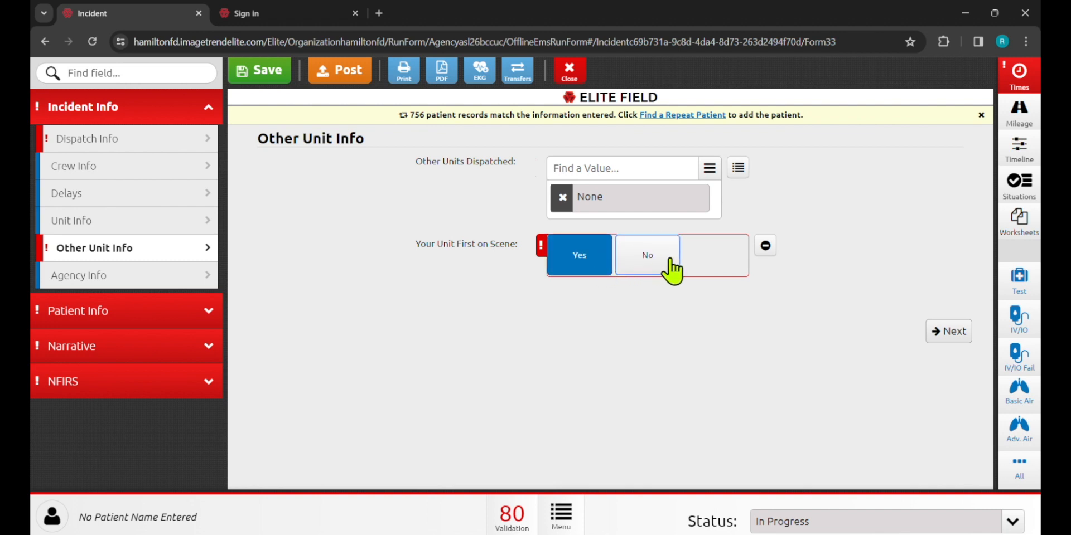
left_click(671, 261)
left_click(764, 250)
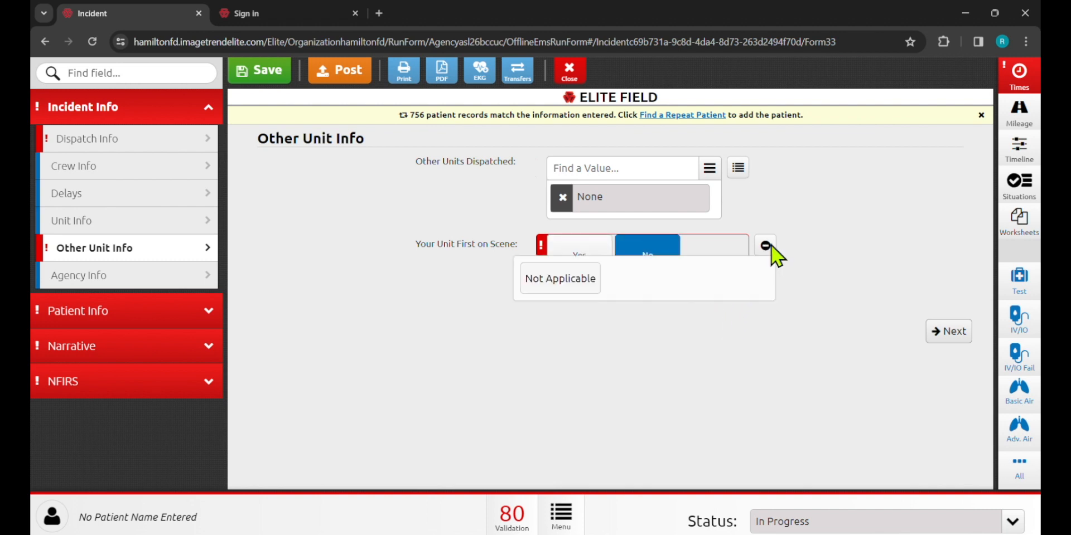
left_click(551, 284)
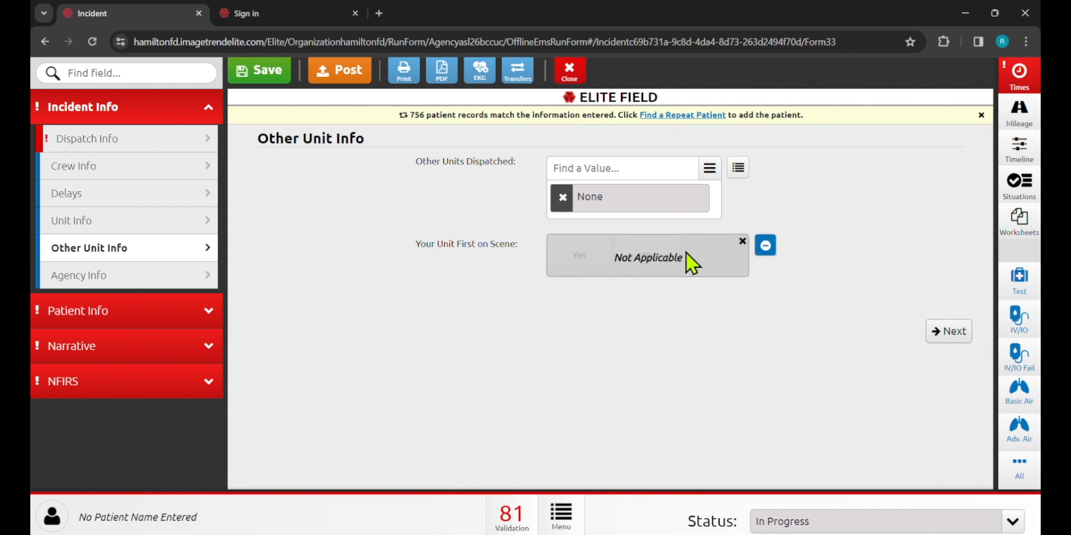
left_click(764, 247)
left_click(559, 281)
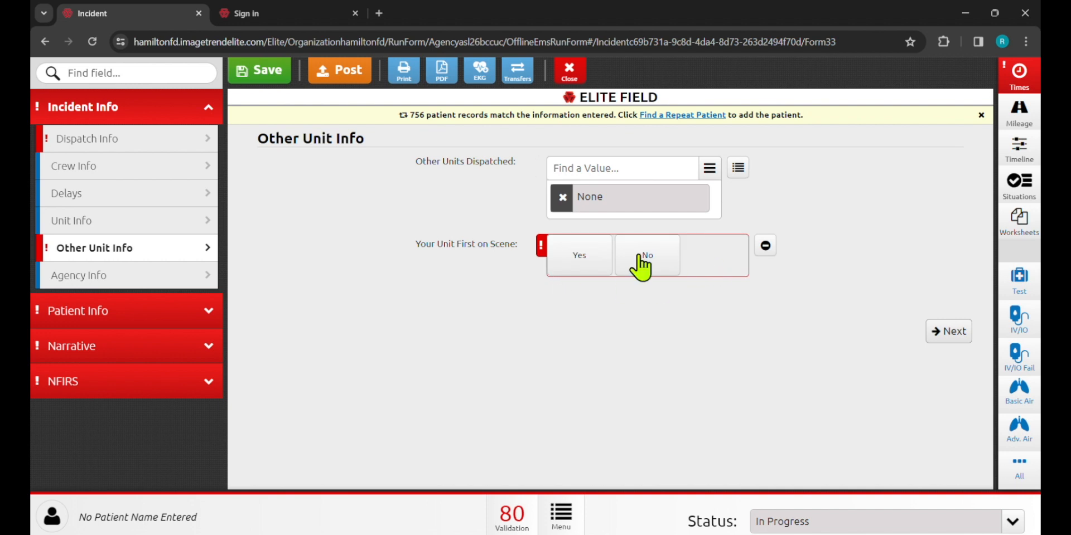
Replace None with E171 in Other Units Dispatched and answer Yes to Your Unit First on Scene
left_click(564, 201)
left_click(585, 170)
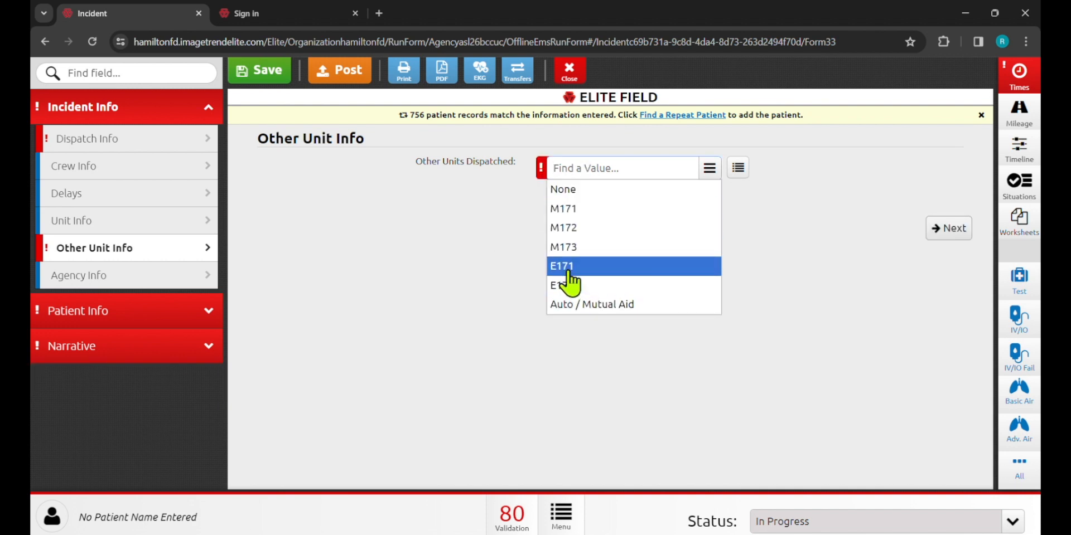
left_click(567, 271)
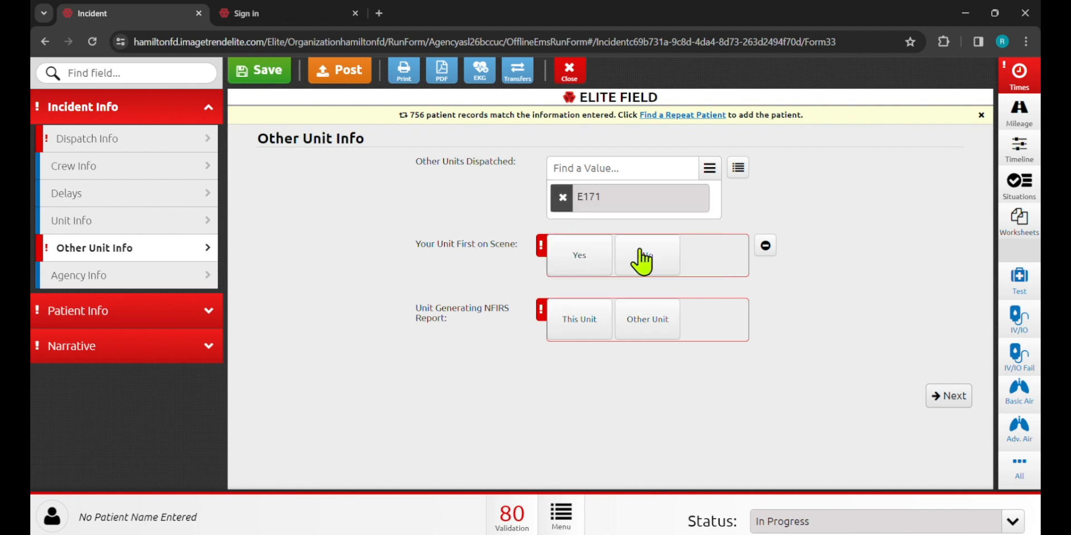
left_click(588, 267)
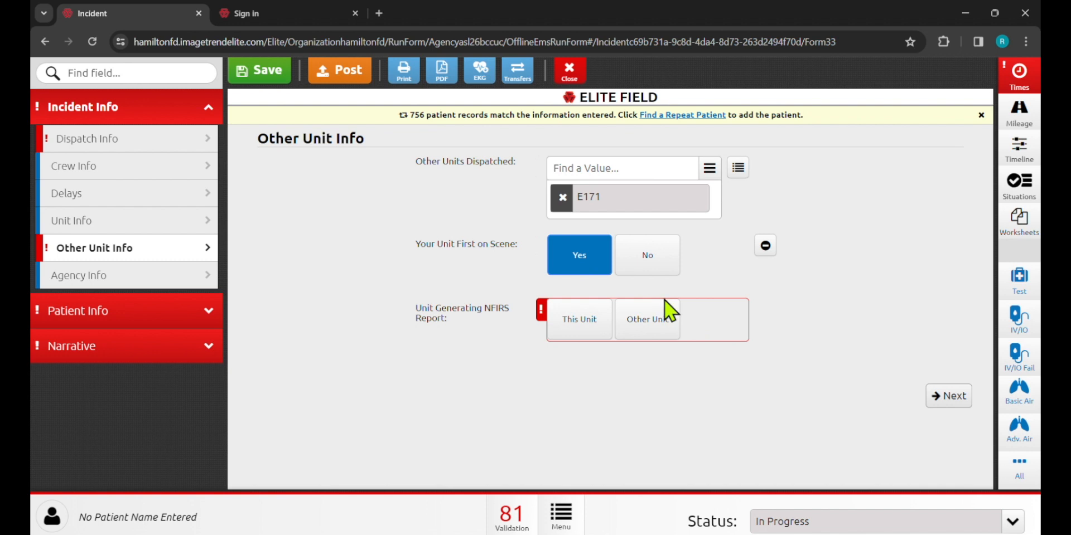
Toggle This Unit on and off twice for Unit Generating NFIRS Report, leaving it unselected
left_click(577, 340)
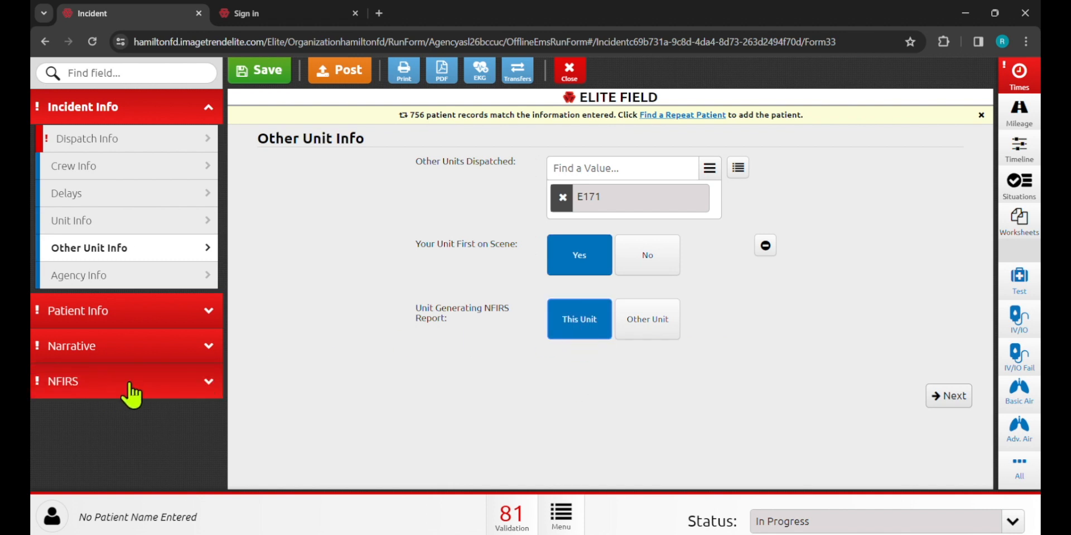
left_click(583, 325)
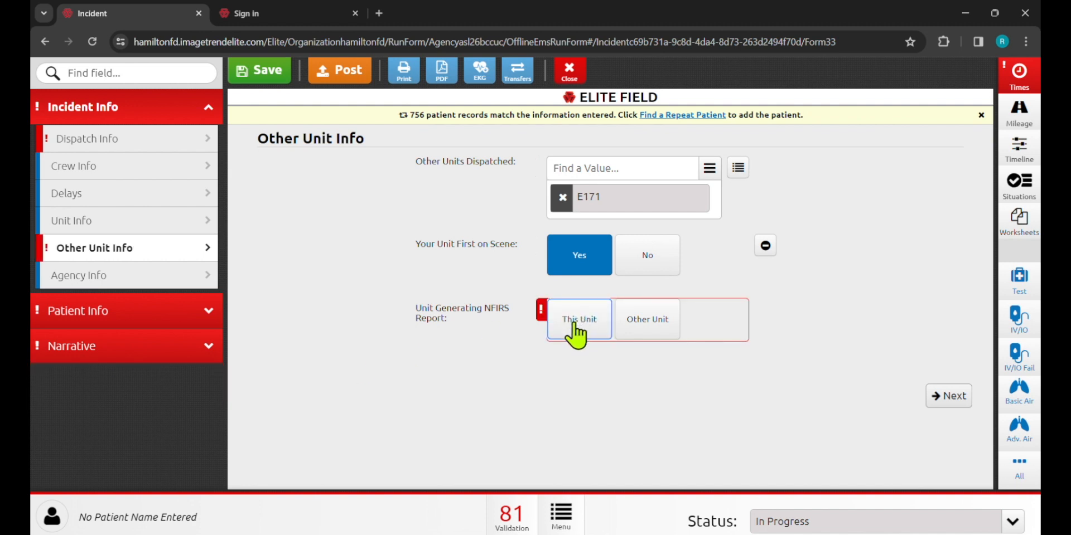
left_click(575, 325)
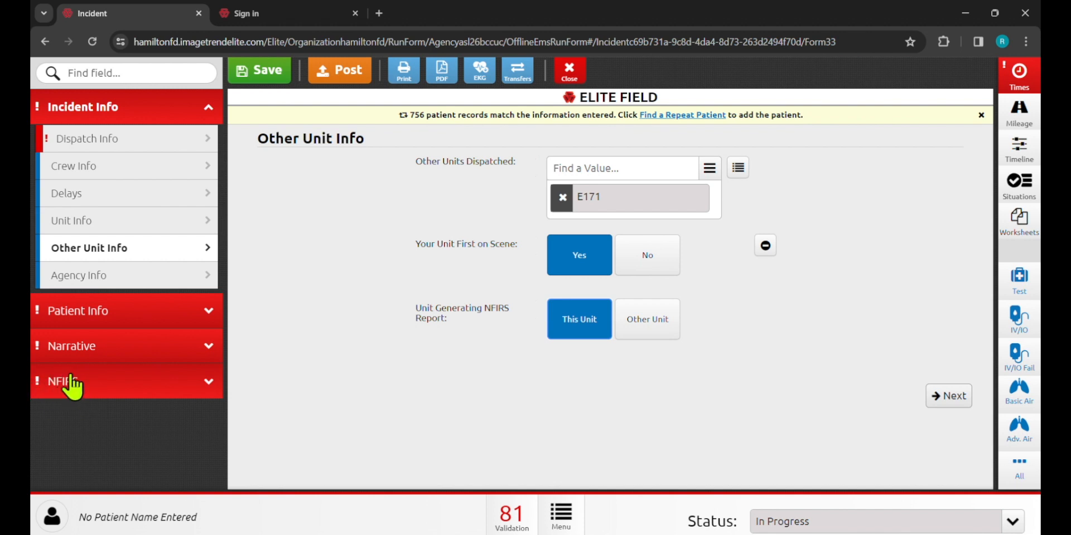
left_click(573, 327)
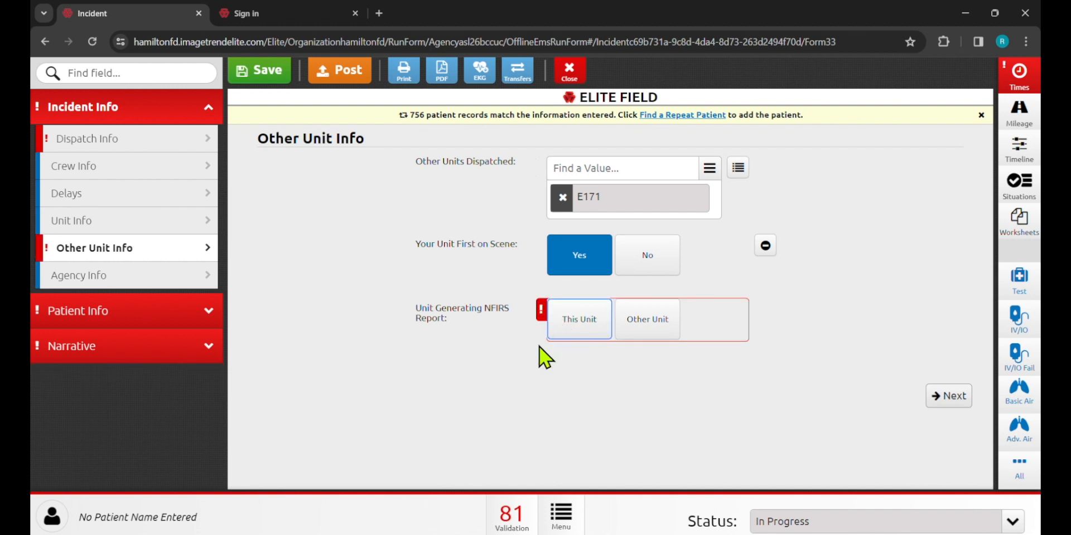
Replace E171 with M172 in Other Units Dispatched
left_click(562, 202)
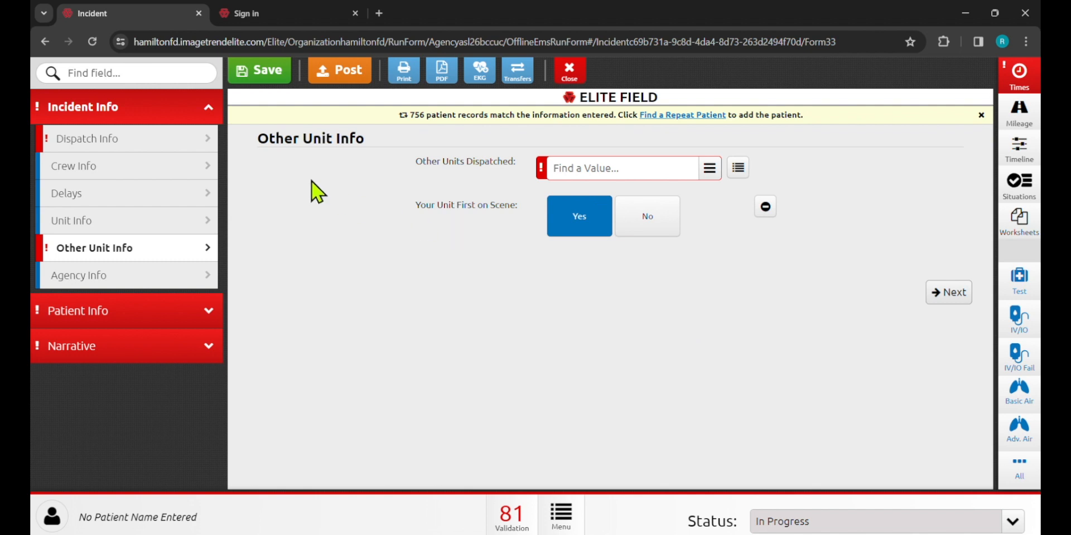
left_click(598, 168)
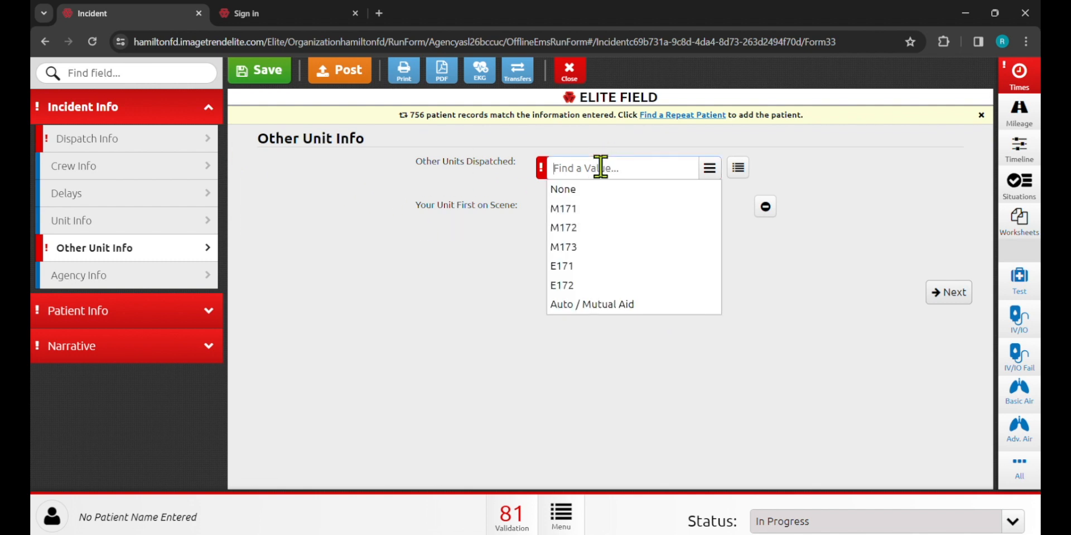
left_click(588, 229)
left_click(813, 285)
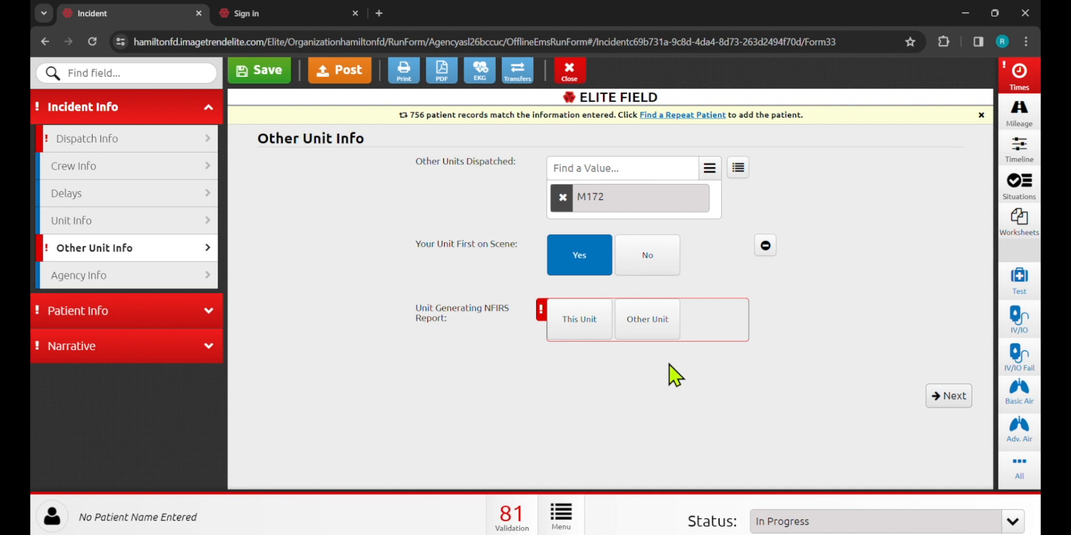
Examine the Incident Number on the Dispatch Info page
left_click(87, 141)
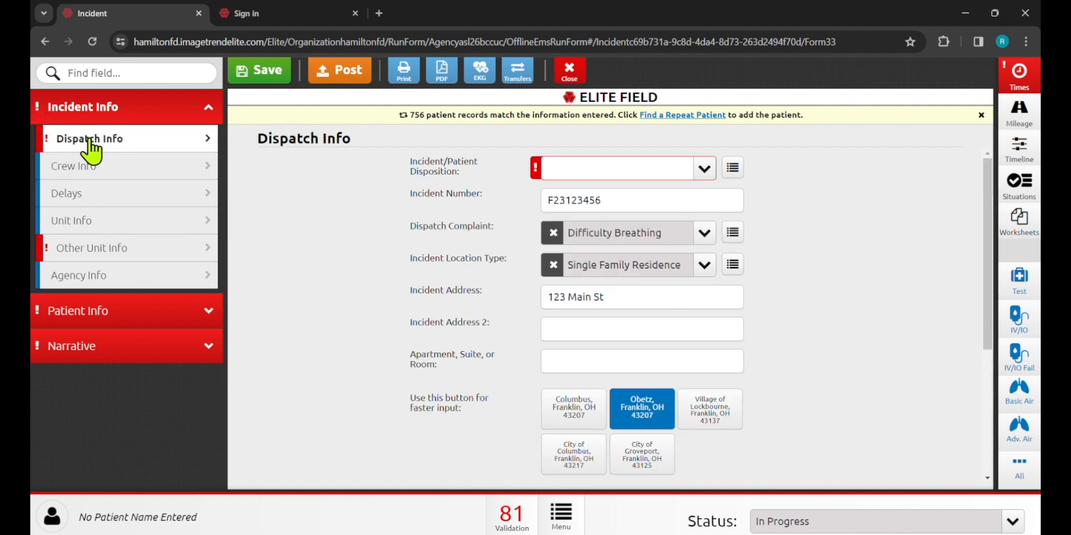
left_click_drag(634, 206, 507, 215)
left_click(626, 205)
left_click_drag(626, 206, 535, 211)
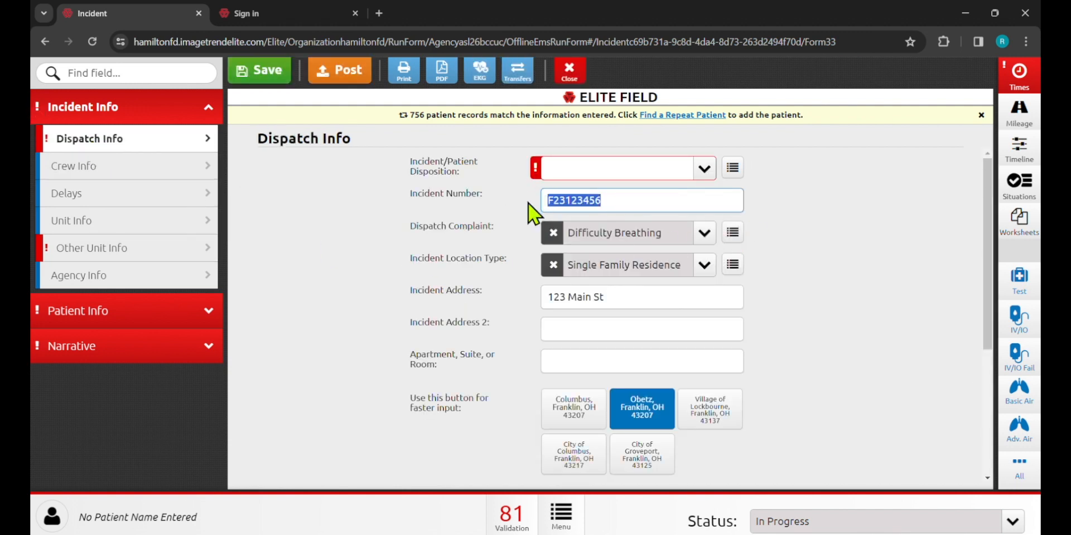
left_click(590, 199)
left_click_drag(639, 204, 514, 198)
left_click(574, 200)
left_click(514, 203)
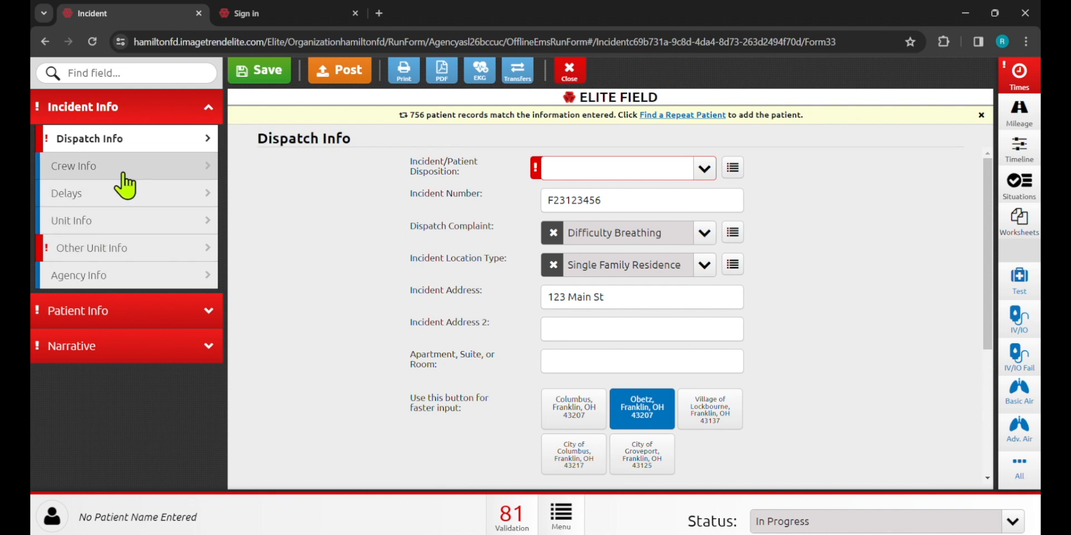
In Other Unit Info, replace M172 with E171 as the other dispatched unit and set Unit Generating NFIRS Report to This Unit
left_click(96, 259)
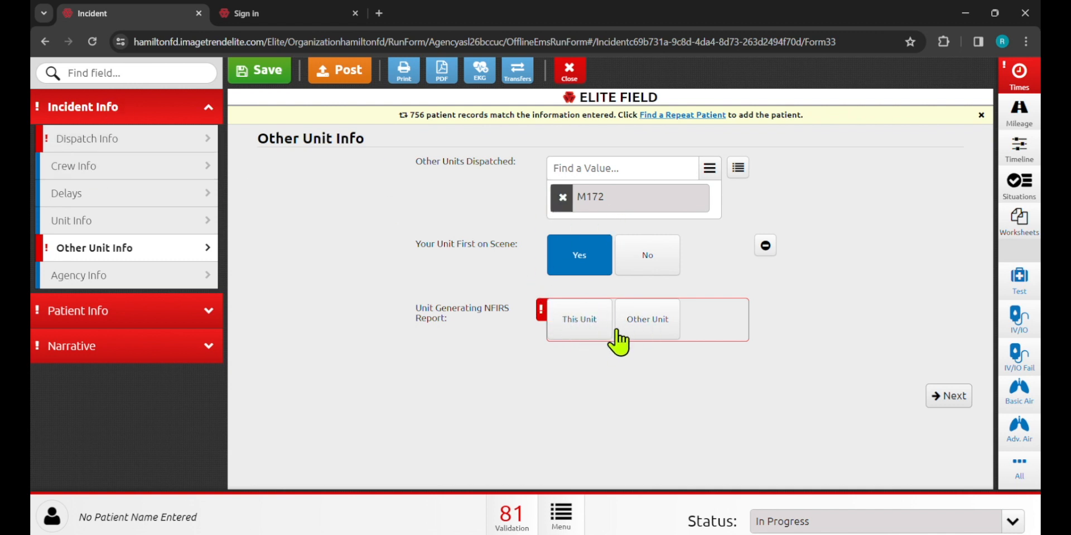
left_click(555, 199)
left_click(565, 168)
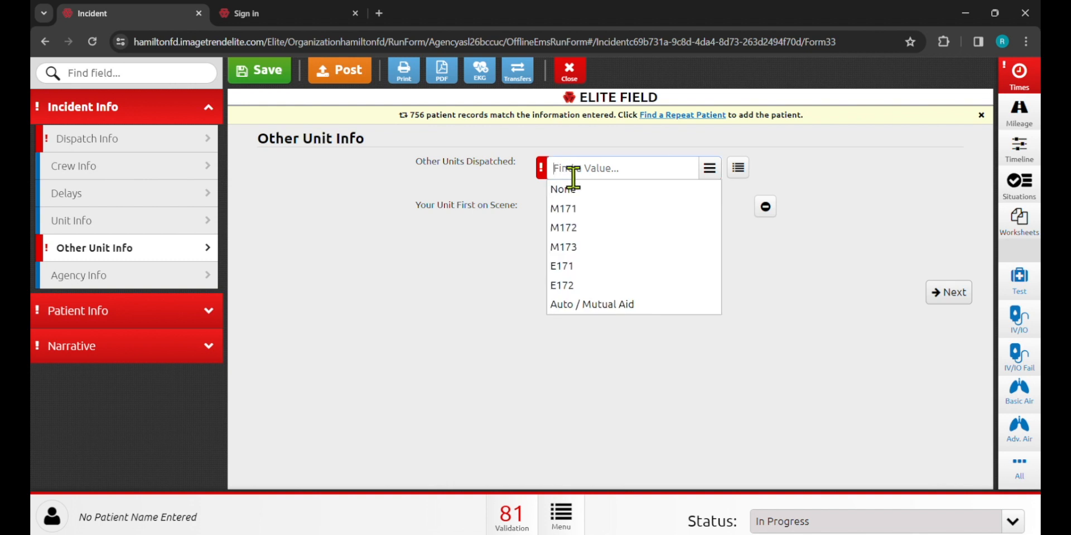
left_click(563, 266)
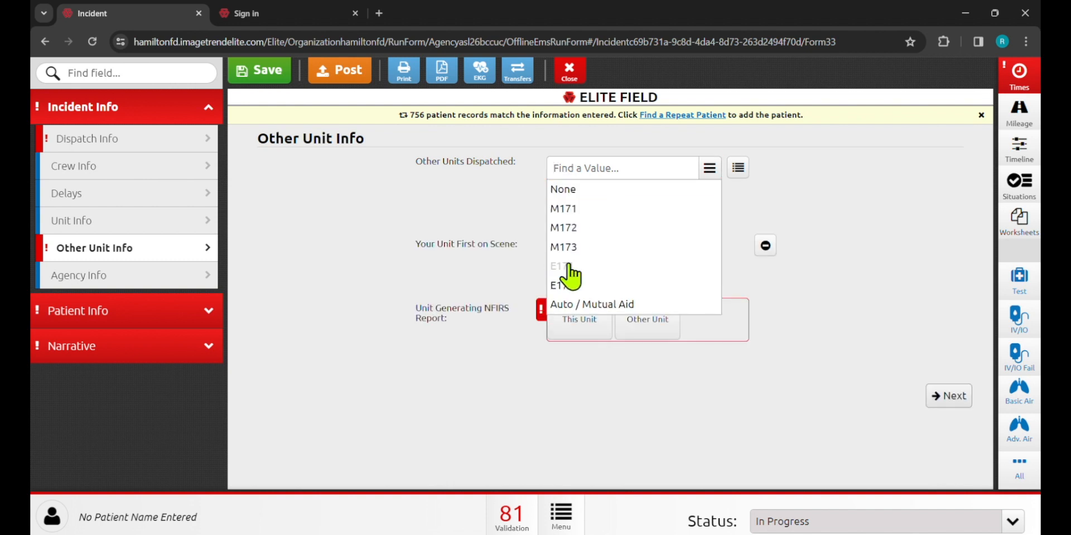
left_click(487, 279)
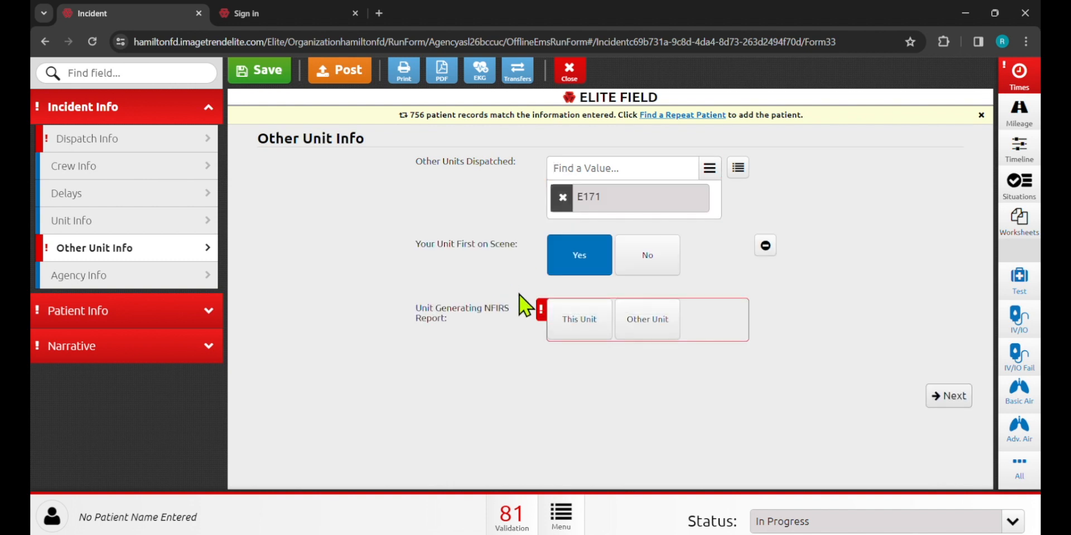
left_click(579, 328)
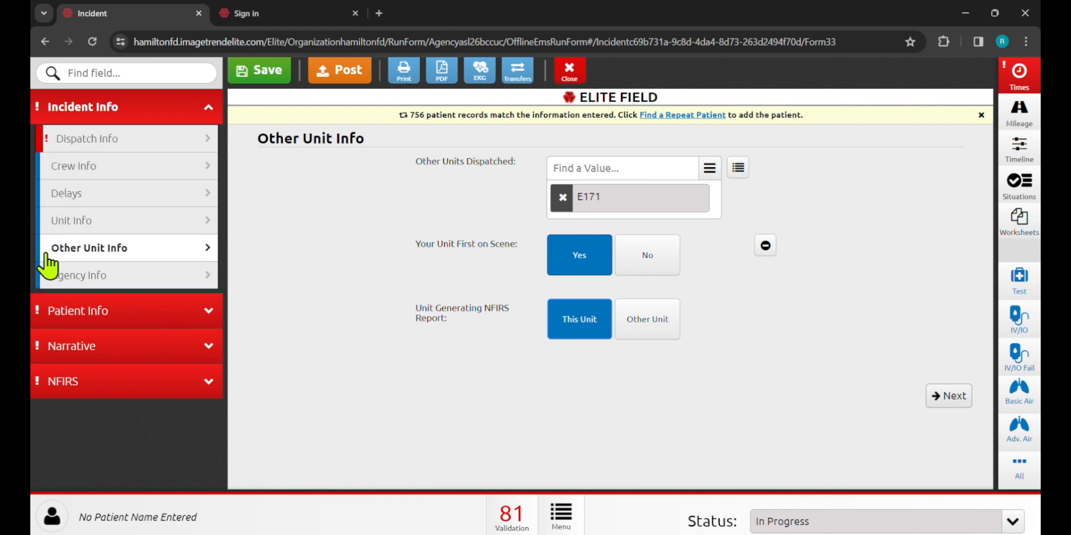
In Dispatch Info, set the Incident/Patient Disposition to Treated and Transported
left_click(56, 144)
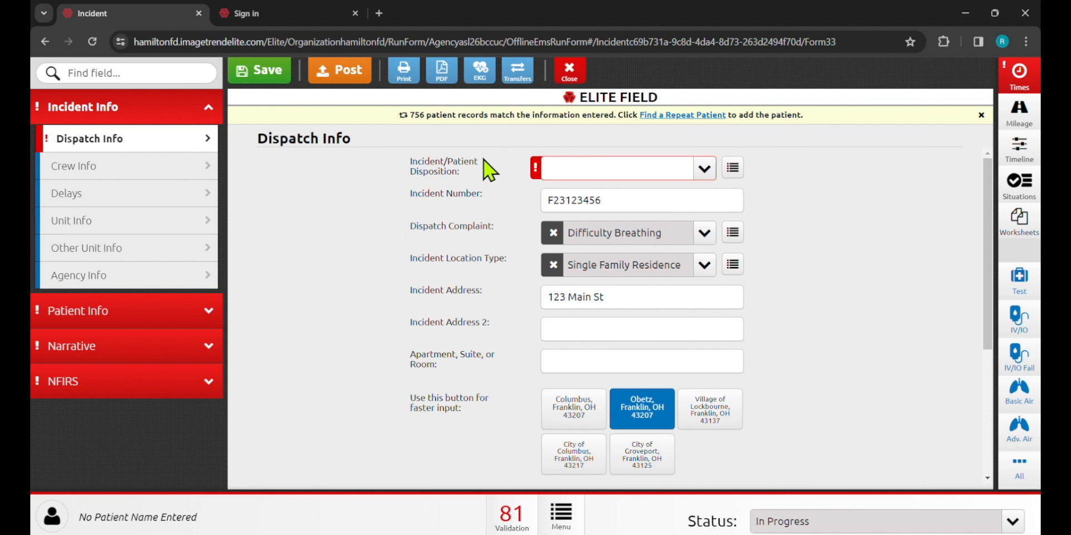
left_click(559, 179)
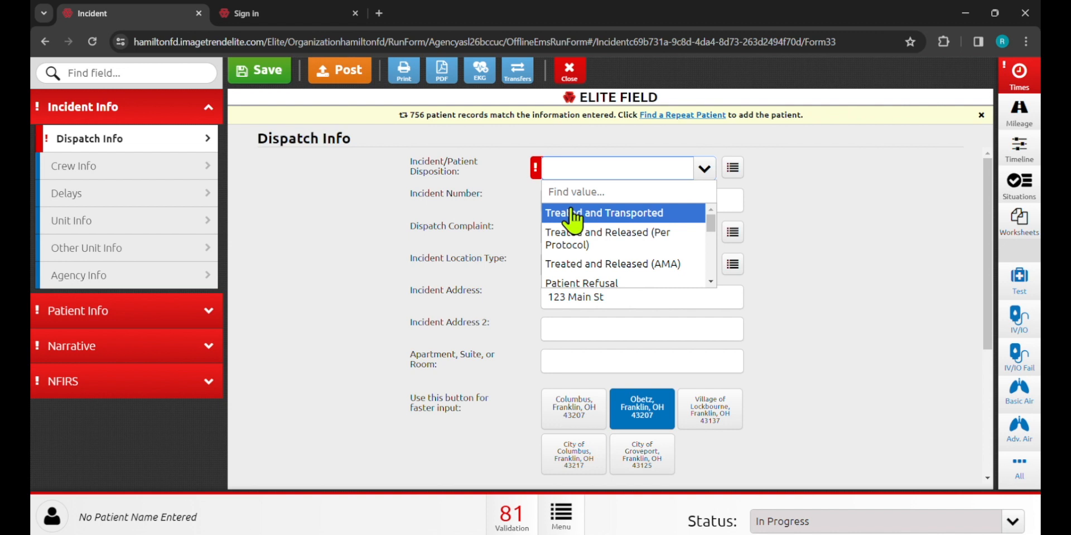
left_click(518, 217)
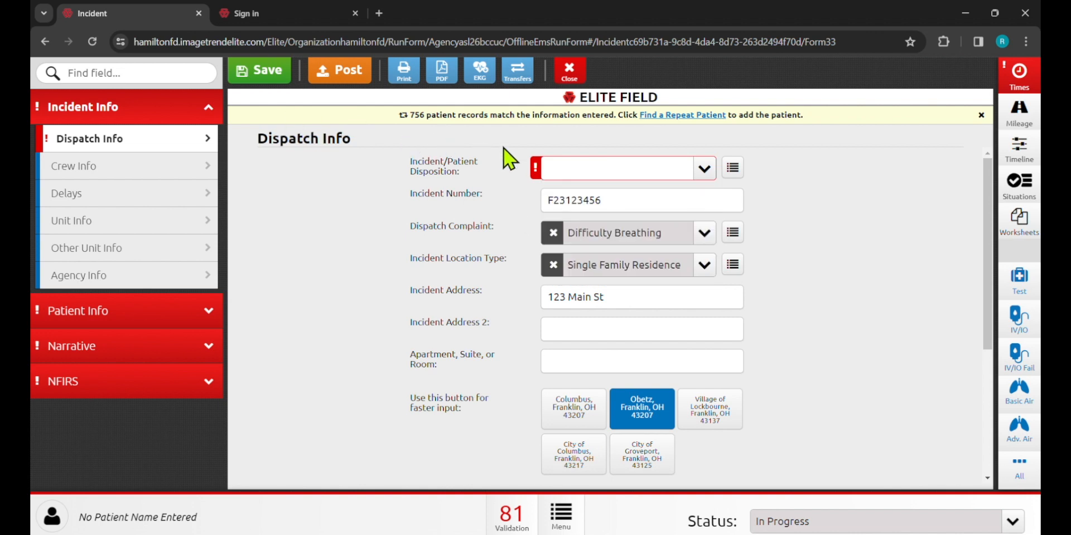
left_click(563, 169)
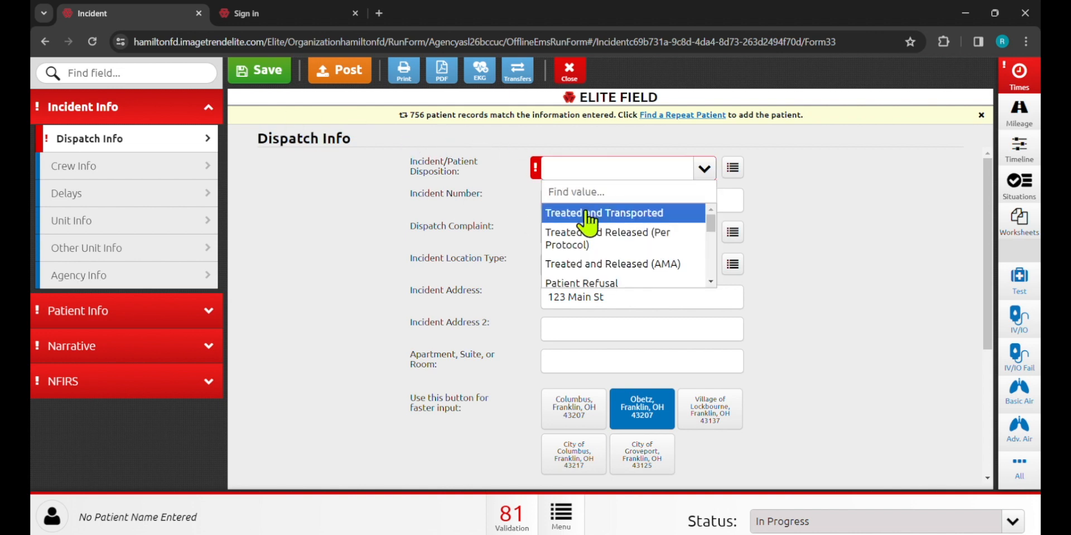
left_click(590, 214)
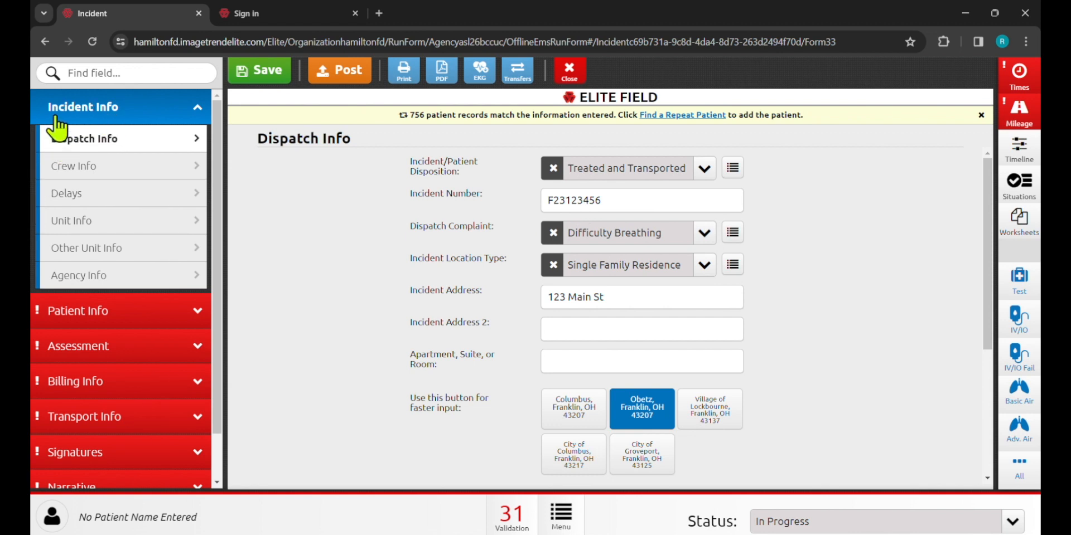
Collapse Incident Info, open the Patient Info Demographics page and set the patient's gender to Male
left_click(116, 114)
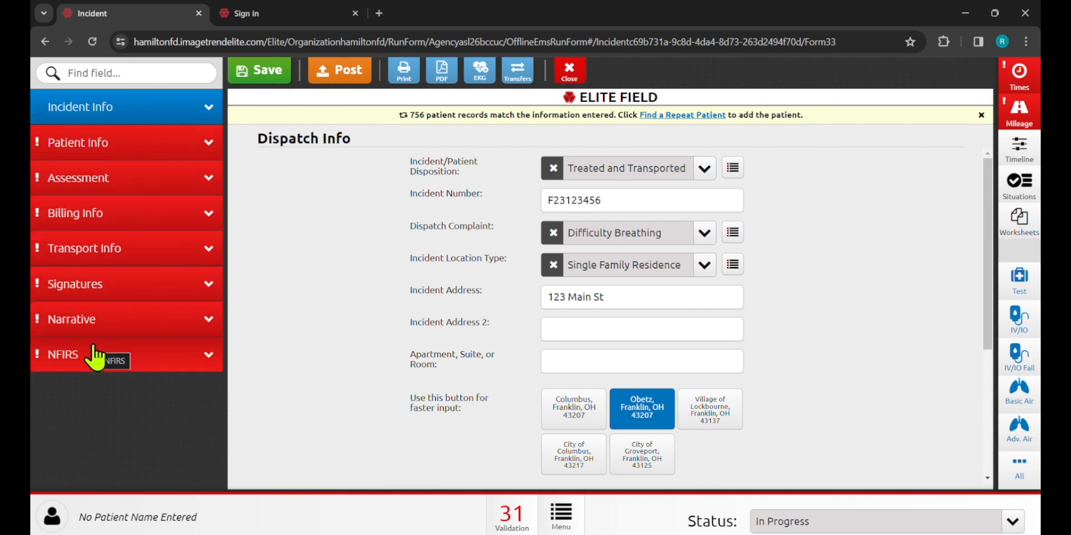
left_click(79, 146)
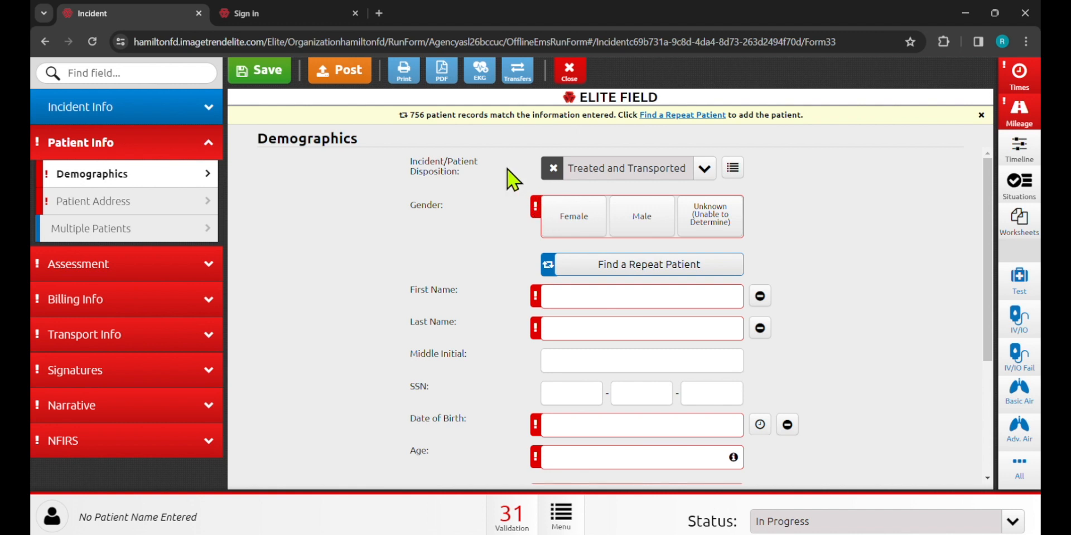
left_click(648, 234)
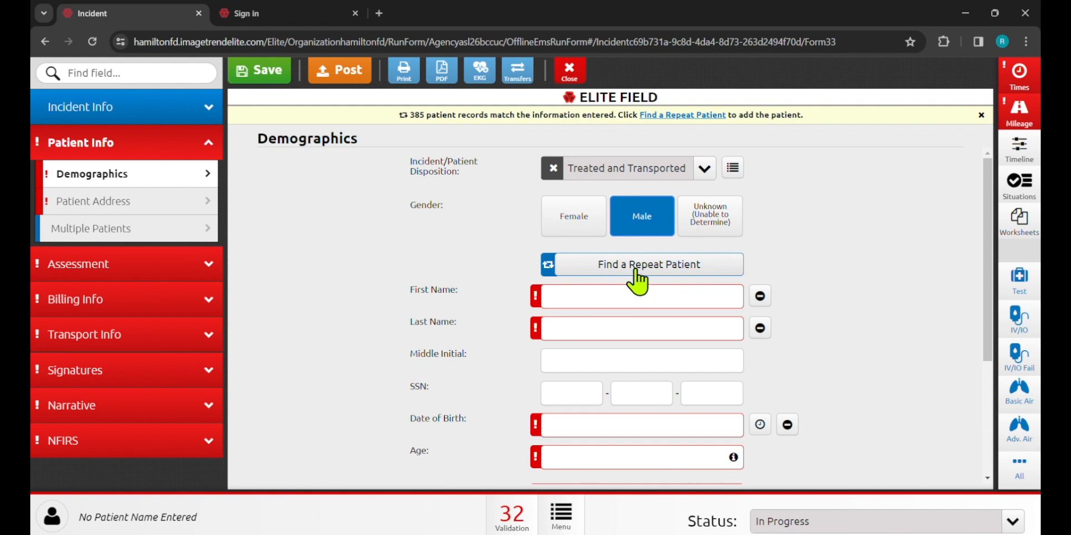
Open the Repeat Patient Search and search for existing patients by a street number in the address
left_click(635, 267)
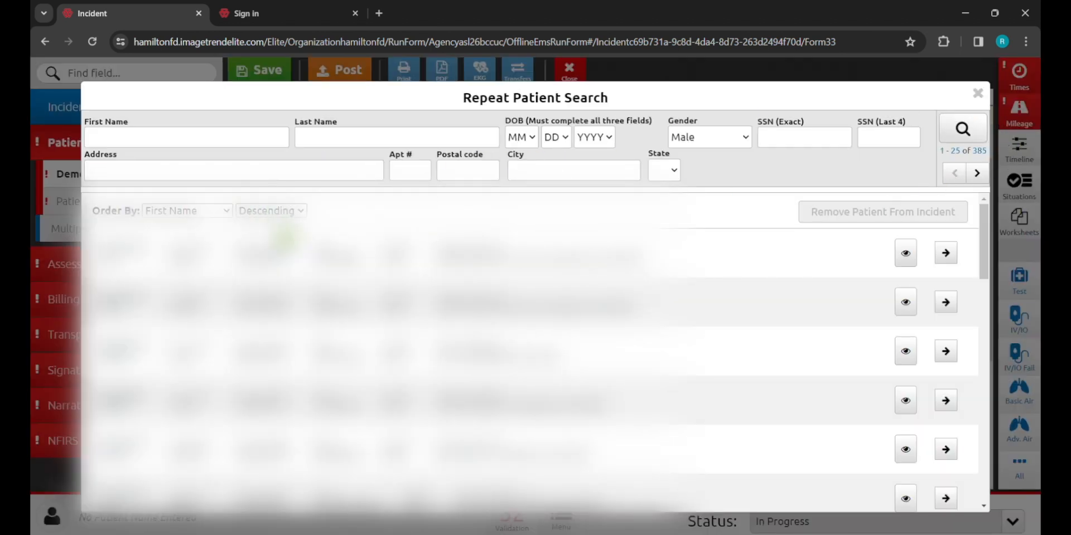
left_click(232, 174)
left_click(497, 171)
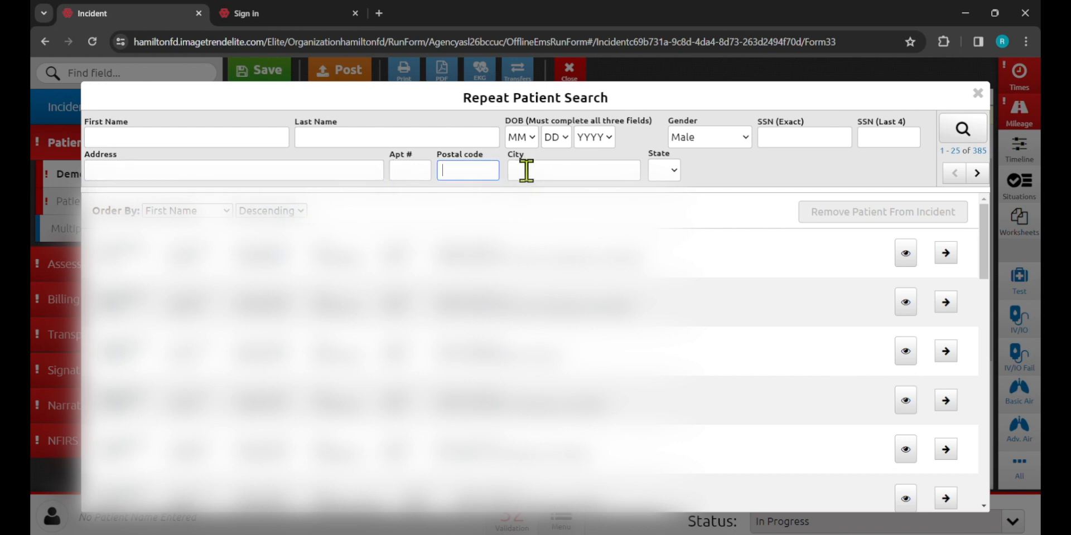
left_click(527, 170)
left_click(357, 139)
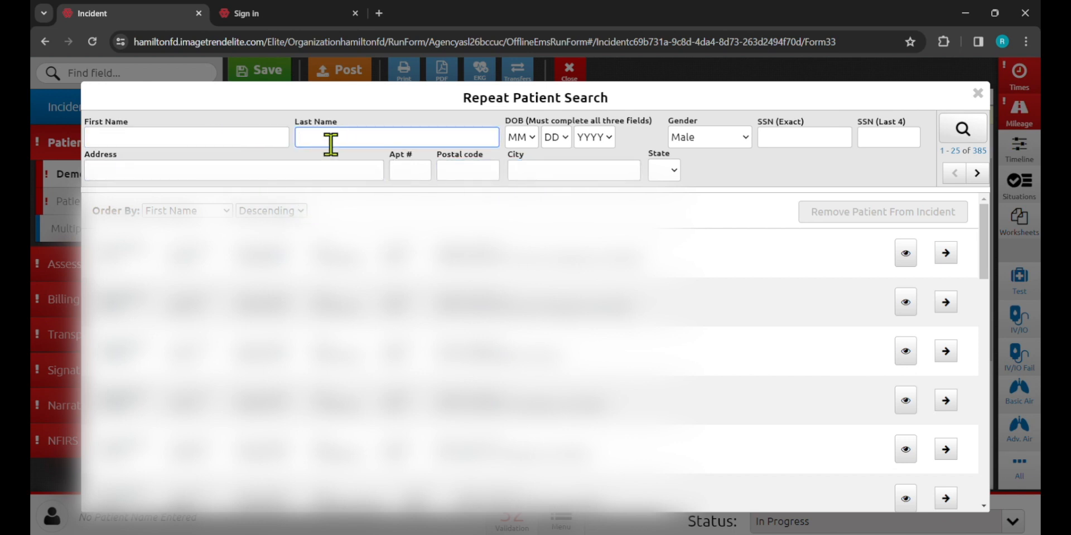
left_click(307, 166)
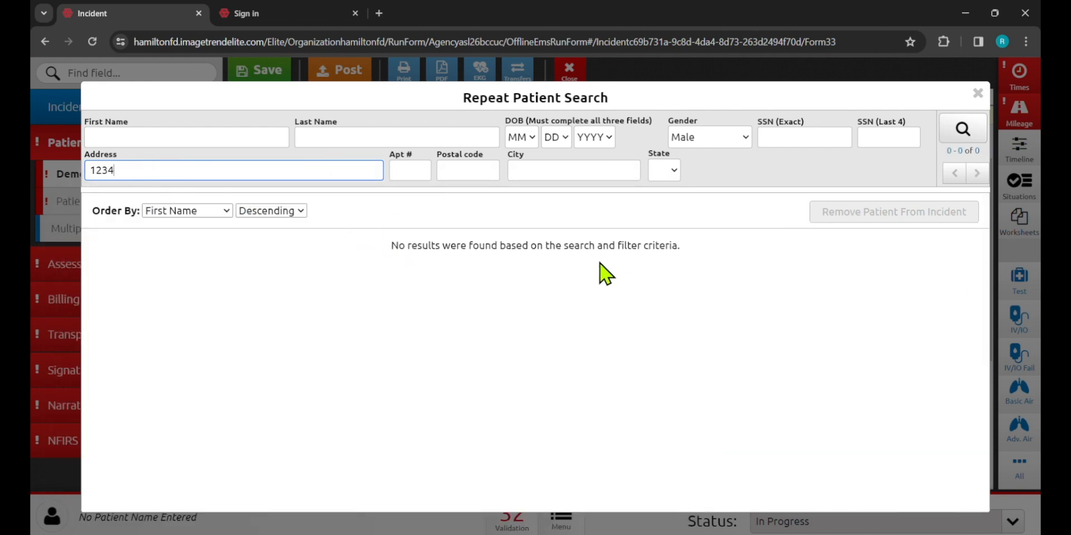
Close the Repeat Patient Search without adding an existing patient
left_click_drag(138, 168, 92, 167)
left_click(108, 170)
left_click_drag(133, 174, 89, 171)
left_click(103, 170)
left_click(977, 94)
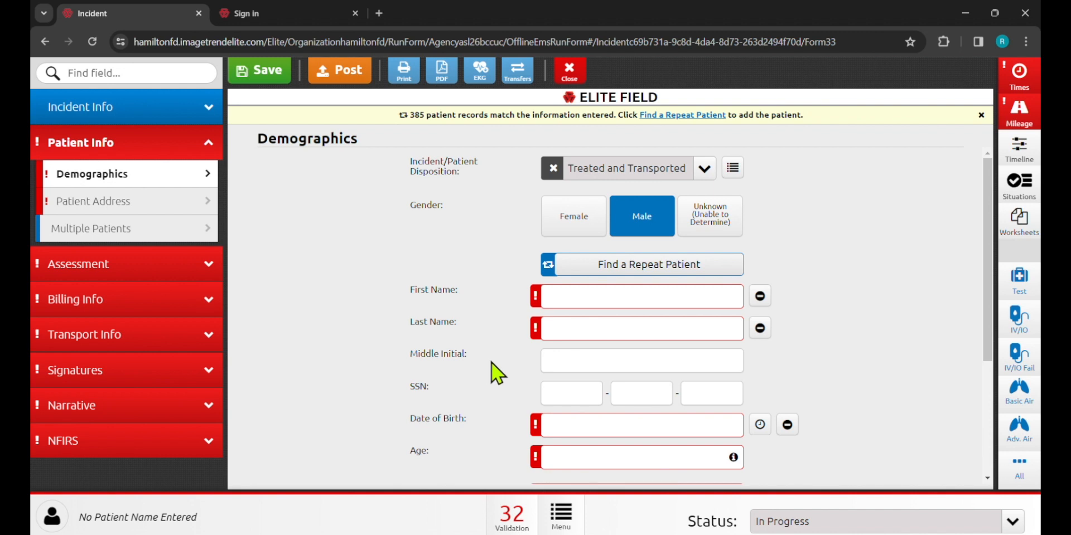
Enter the patient's first name and last name on the Demographics page
scroll(867, 361, "down", 2)
scroll(868, 361, "up", 1)
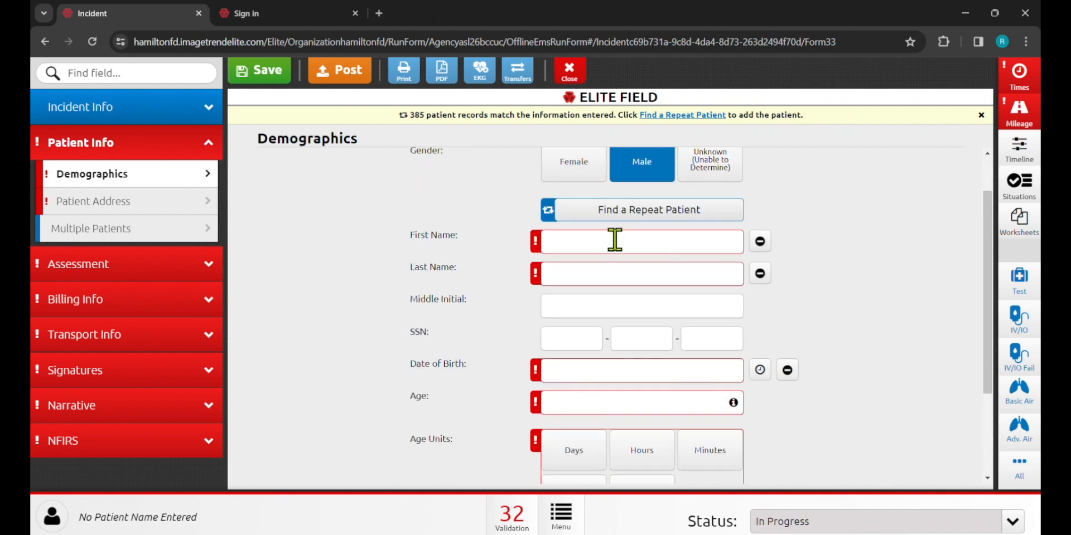
left_click(619, 239)
key("Tab")
type("Mango")
key("Tab")
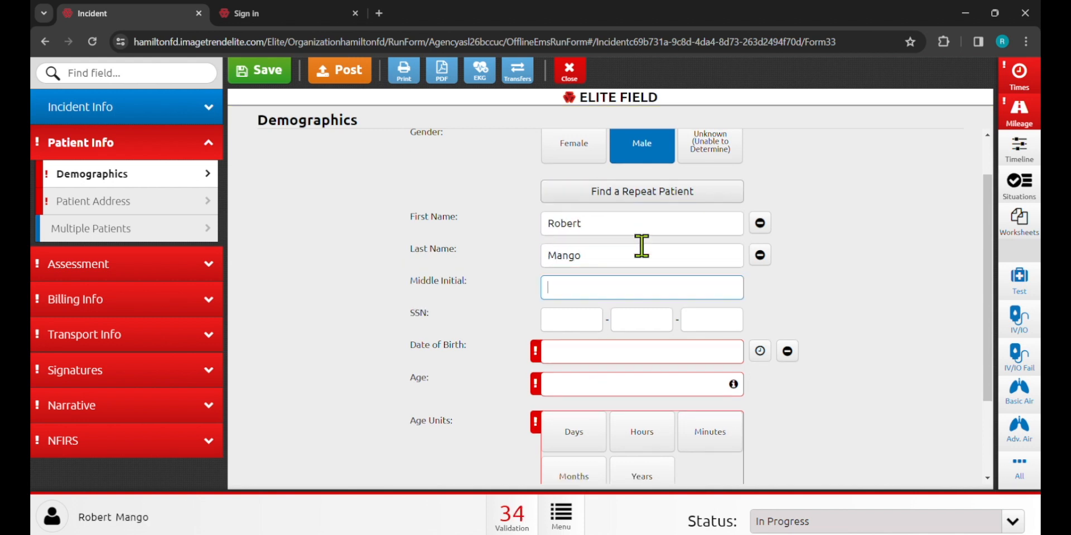
Enter the patient's Social Security number and date of birth, leaving the middle initial blank
left_click(567, 313)
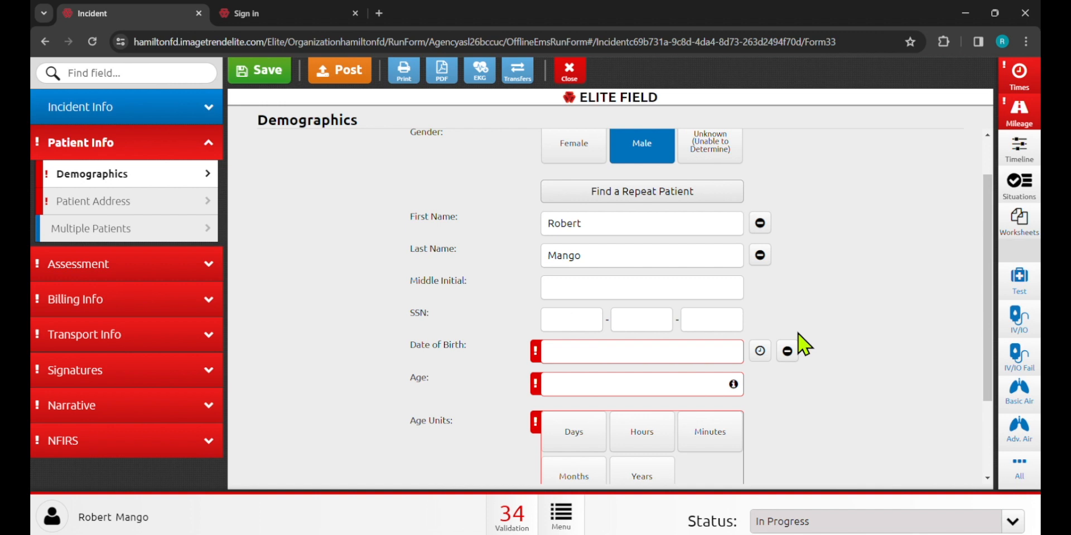
type("99999999")
type("09/05/1985")
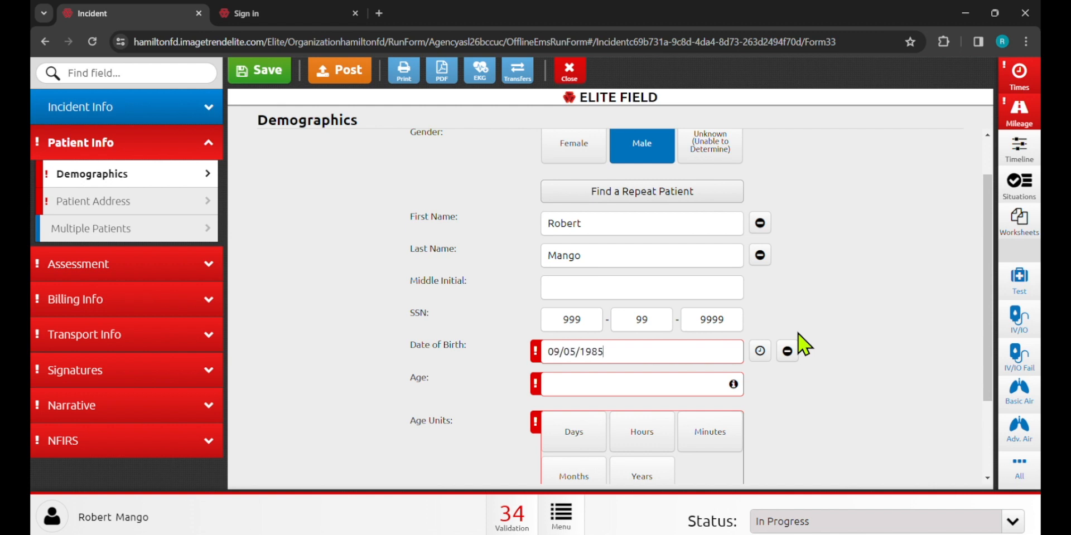
key("Tab")
Set the patient's race to White on the Demographics page
scroll(804, 346, "down", 2)
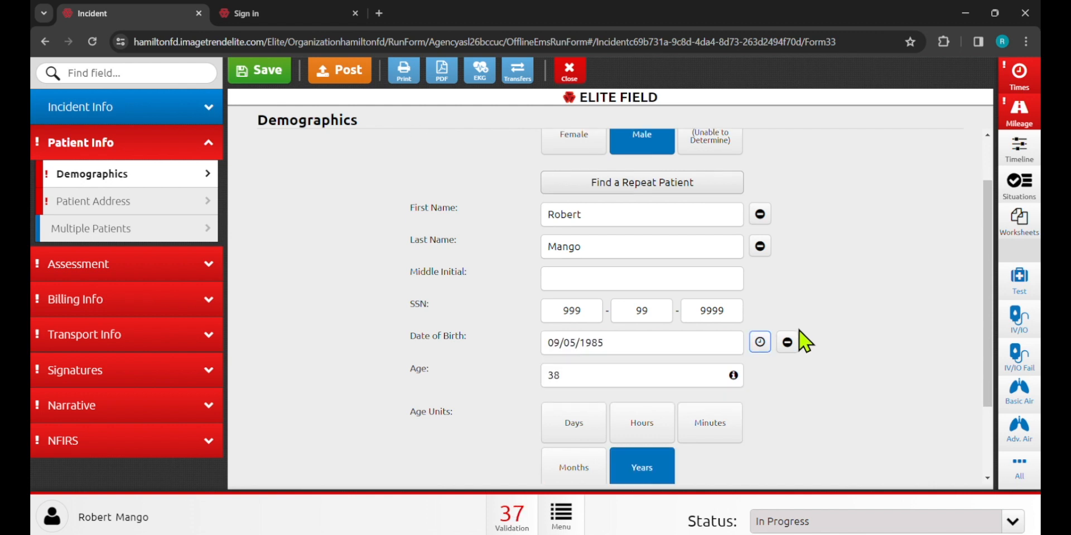
left_click(638, 410)
left_click(605, 391)
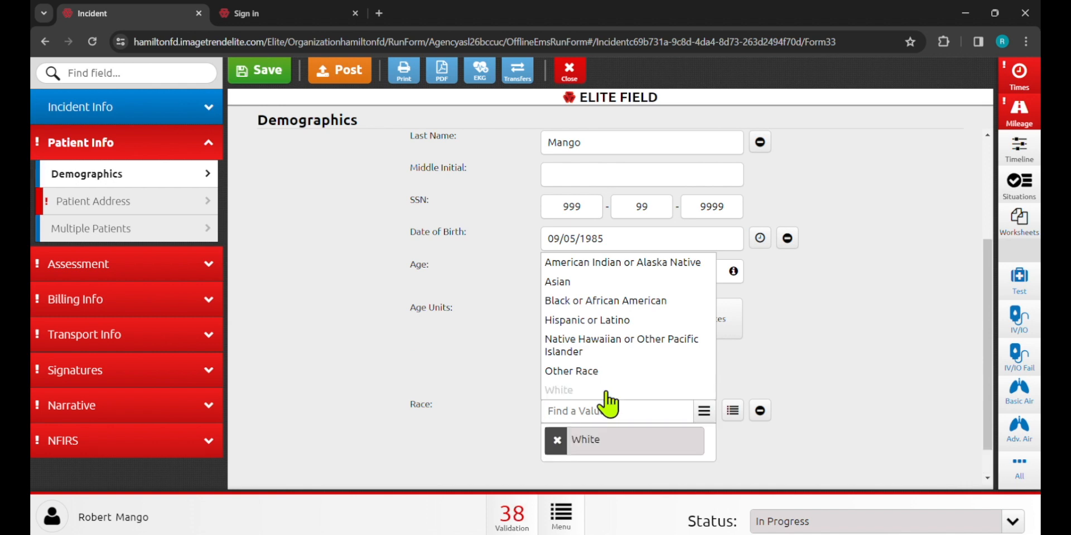
scroll(797, 356, "down", 1)
scroll(798, 357, "up", 4)
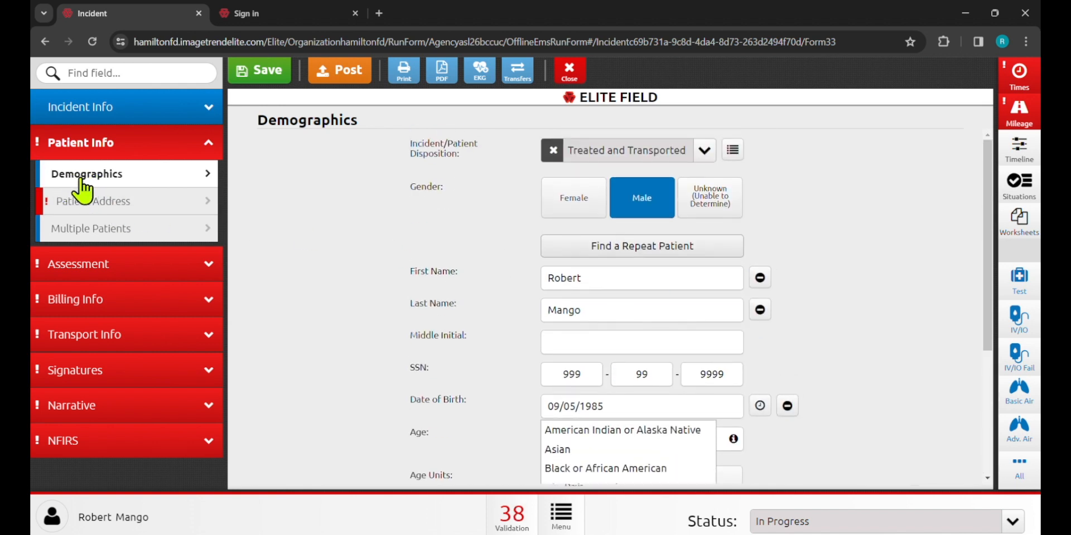
On the Patient Address page, fill in the home address from the incident address and check it against Dispatch Info
left_click(105, 204)
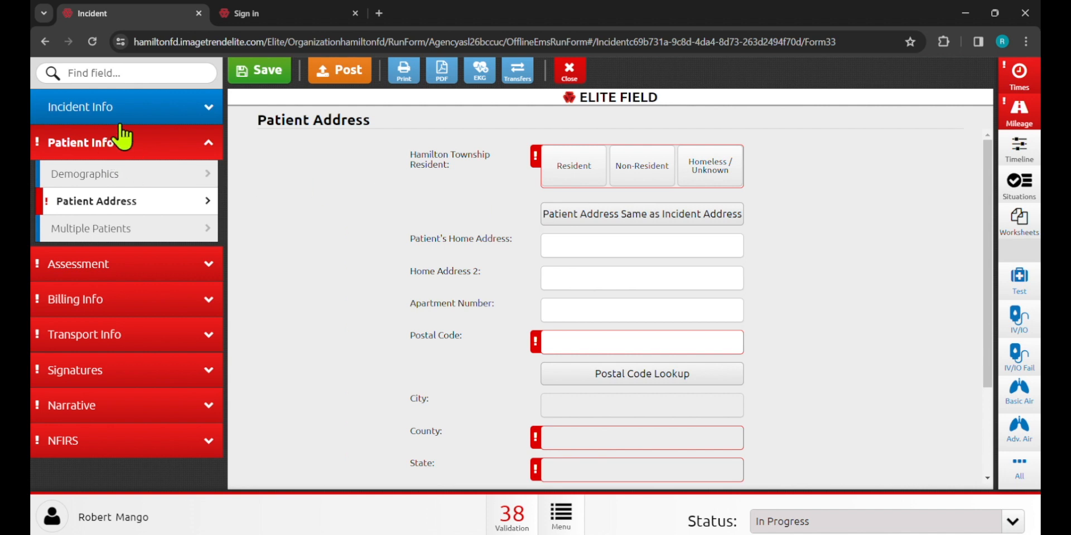
left_click(604, 219)
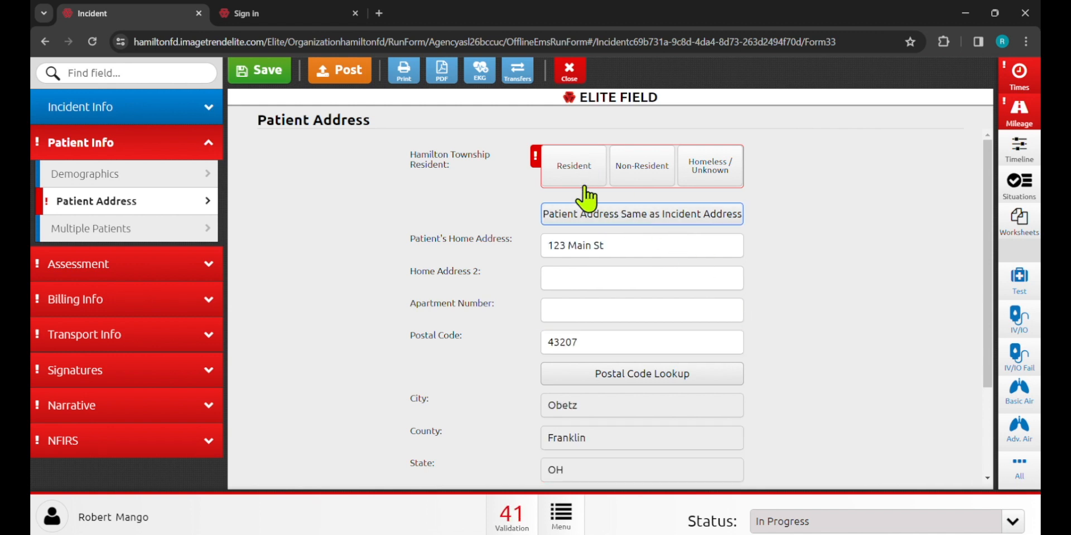
left_click(66, 112)
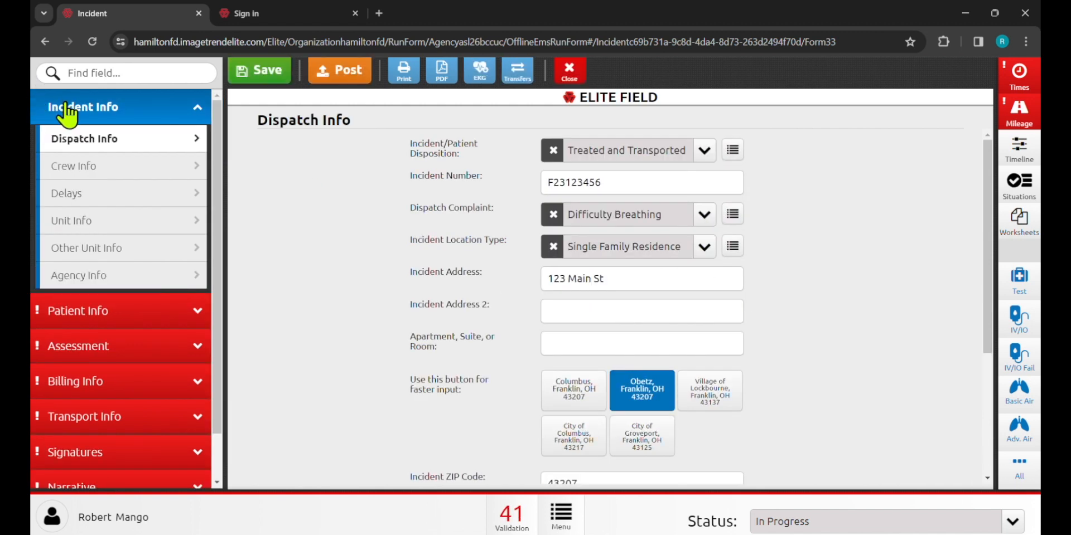
left_click(118, 317)
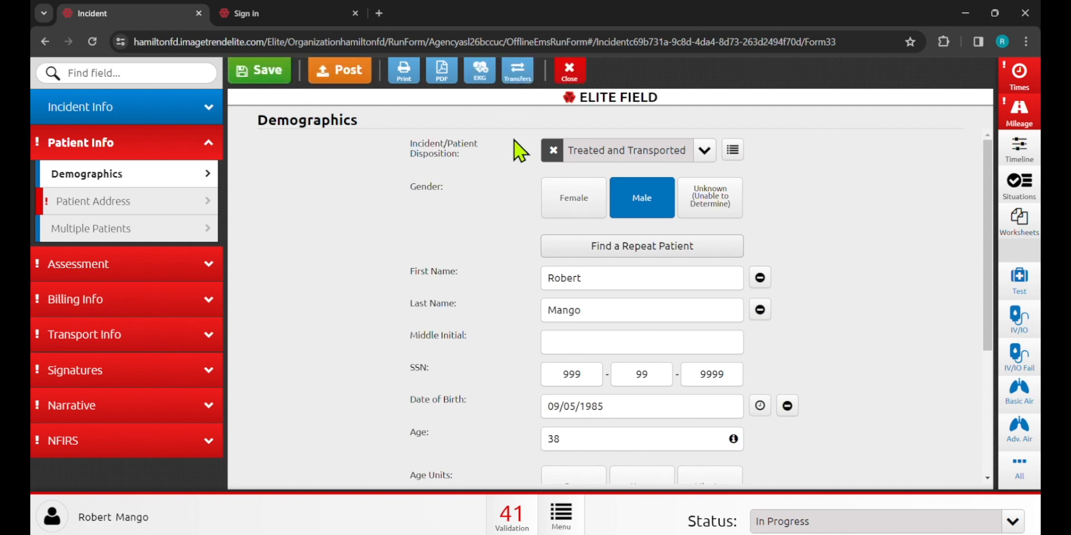
left_click(113, 206)
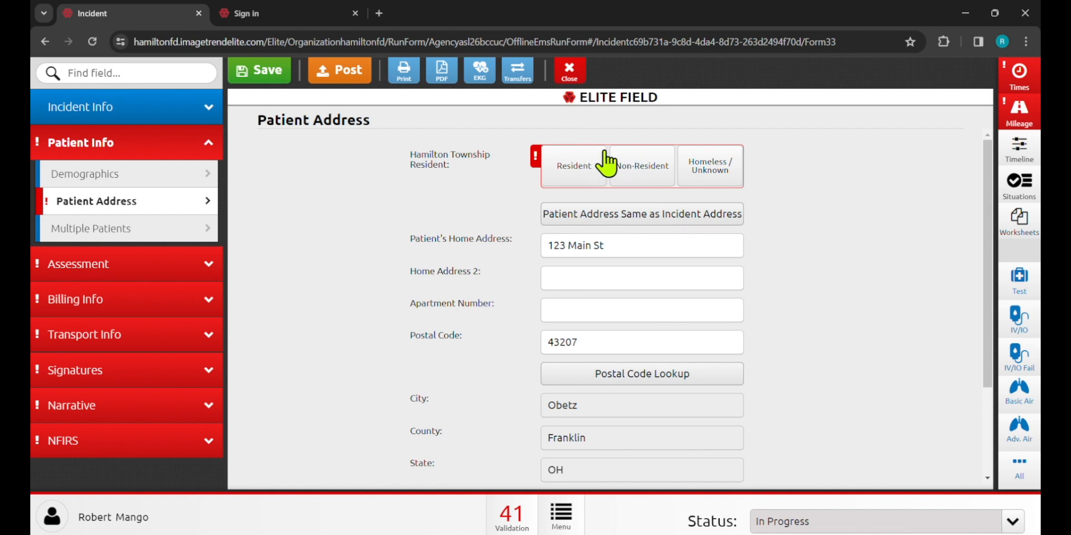
Set Hamilton Township Resident to Resident after trying Homeless / Unknown, and collapse Patient Info
left_click(720, 176)
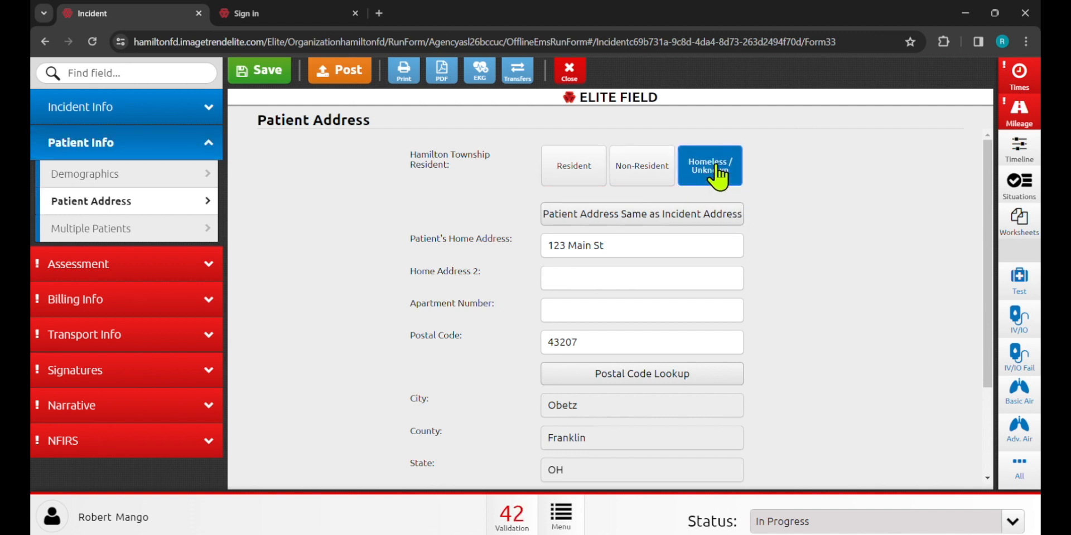
left_click(719, 175)
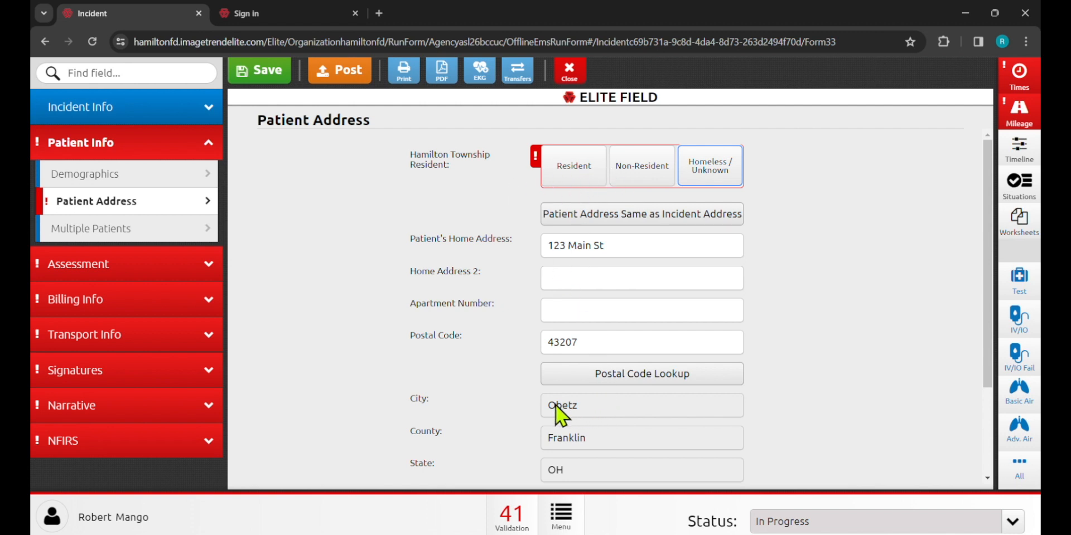
left_click(584, 174)
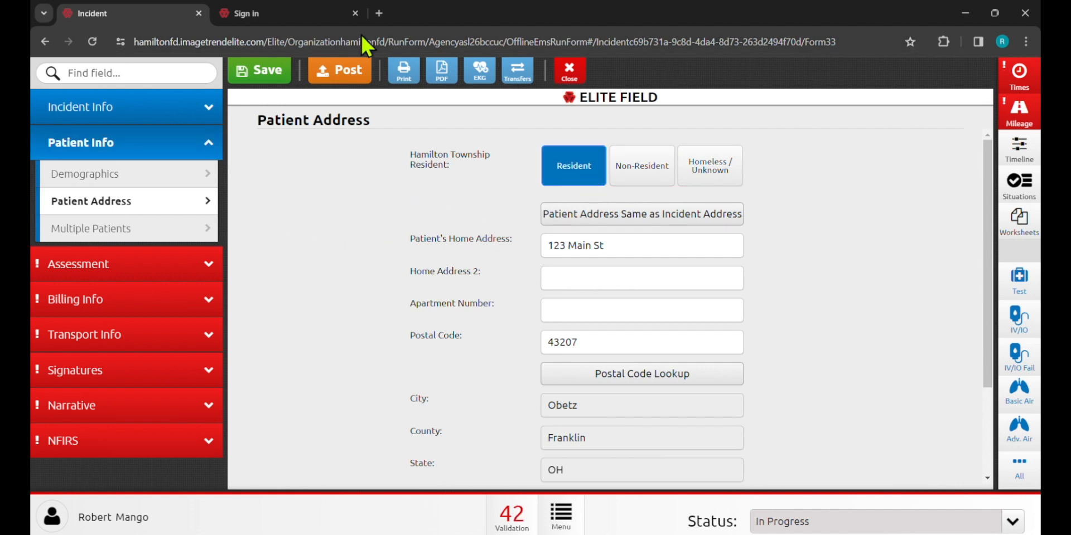
left_click(101, 148)
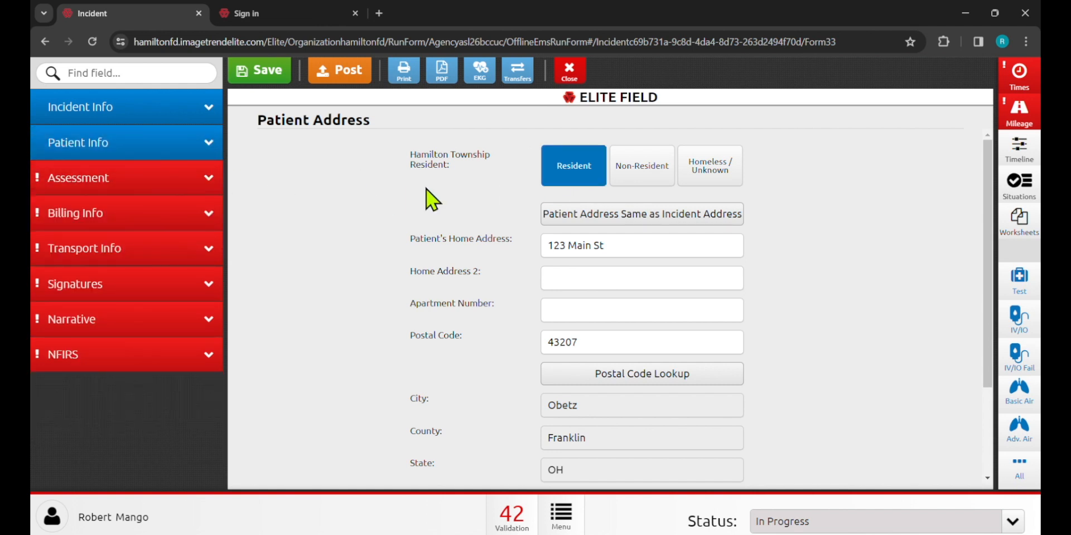
scroll(438, 218, "down", 3)
scroll(432, 224, "up", 3)
Open the Assessment section's Chief Complaint page and add a complaint of type Chief reading Shortness Of Breath
left_click(139, 179)
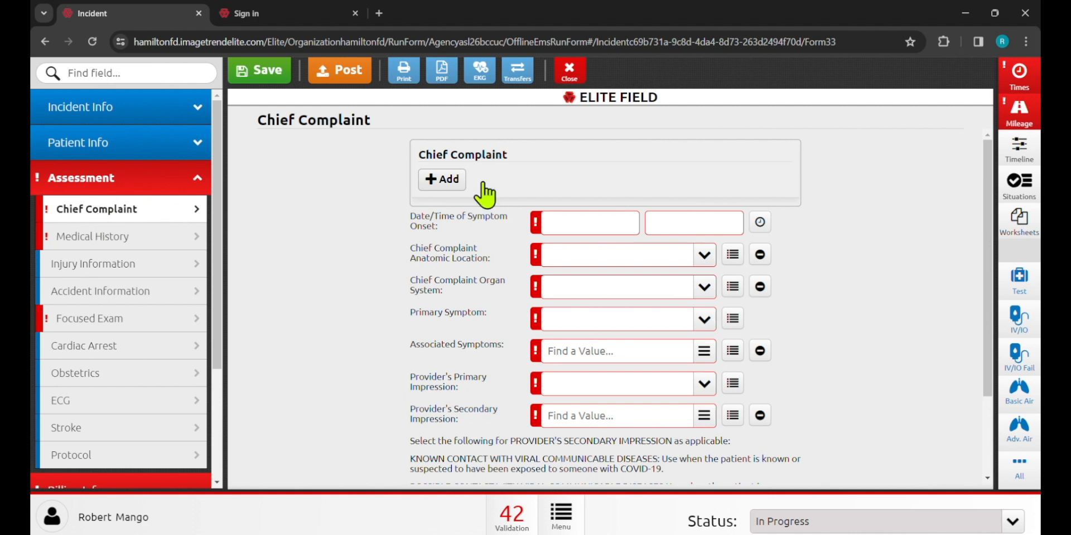
left_click(431, 181)
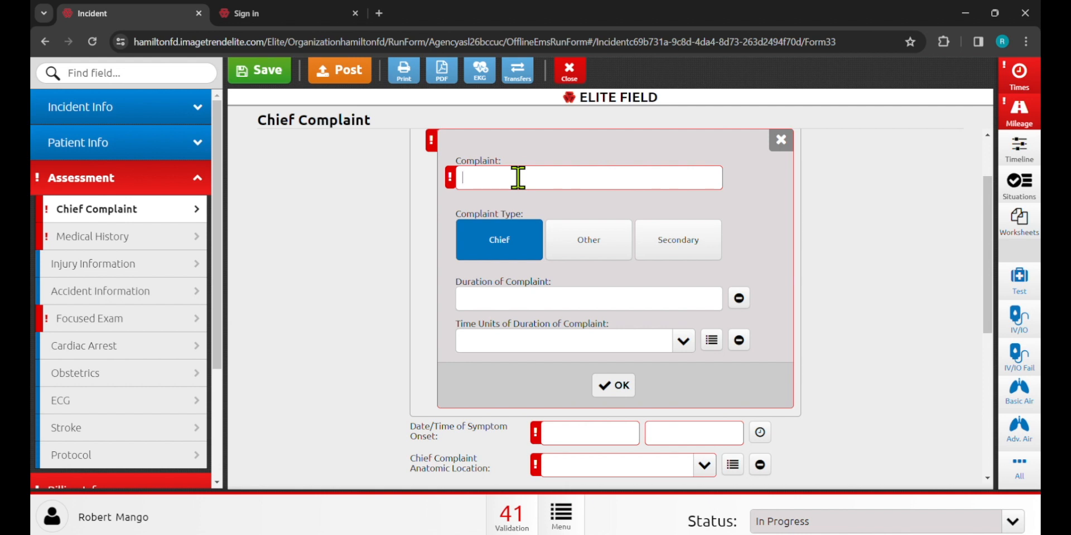
type("Shortness of BRe")
key("BackSpace")
key("BackSpace")
key("BackSpace")
key("BackSpace")
type("Breath")
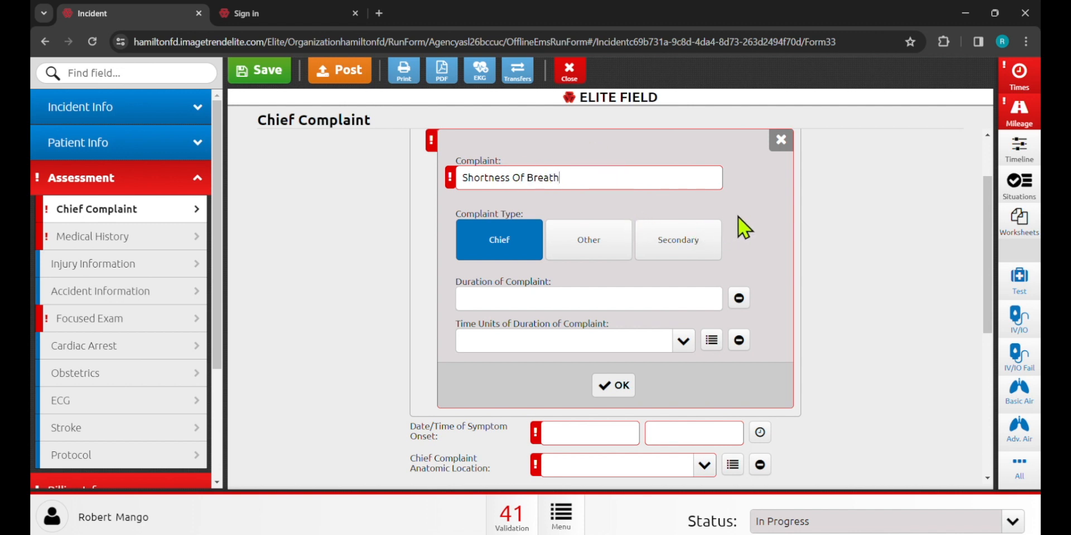
Look through the available time units for the duration of the complaint without choosing one
left_click(596, 291)
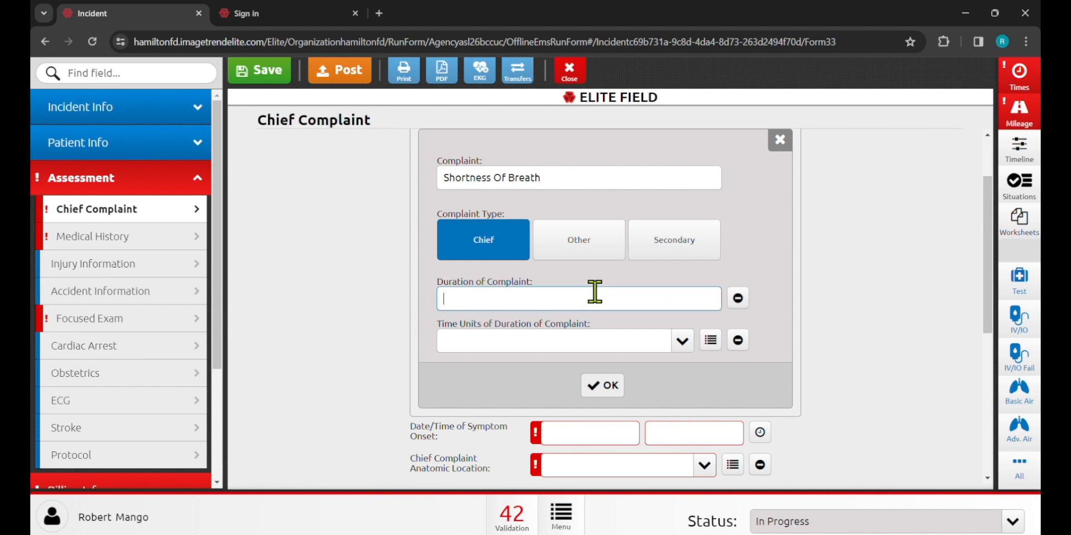
left_click(544, 339)
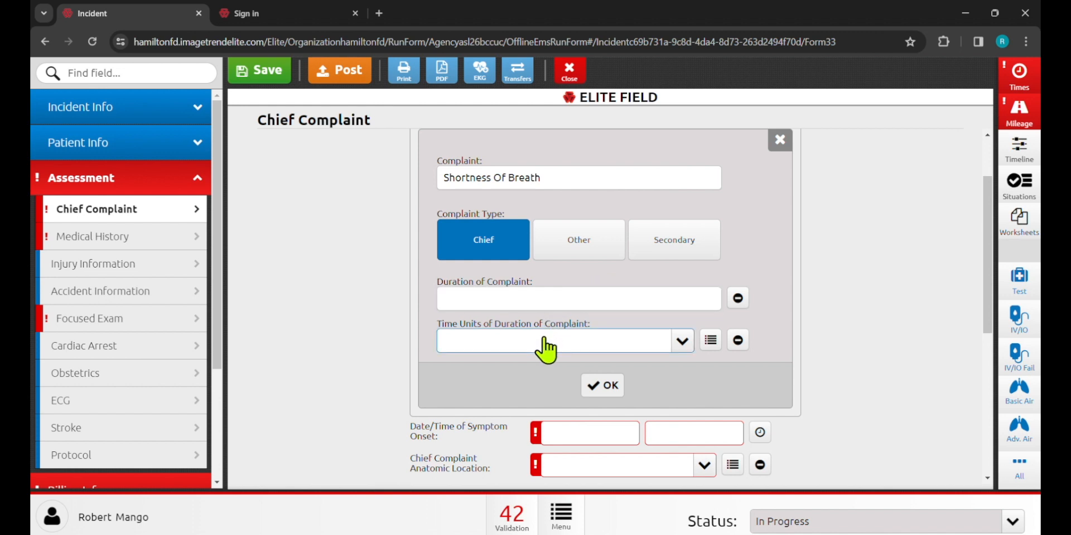
left_click(544, 347)
left_click(357, 287)
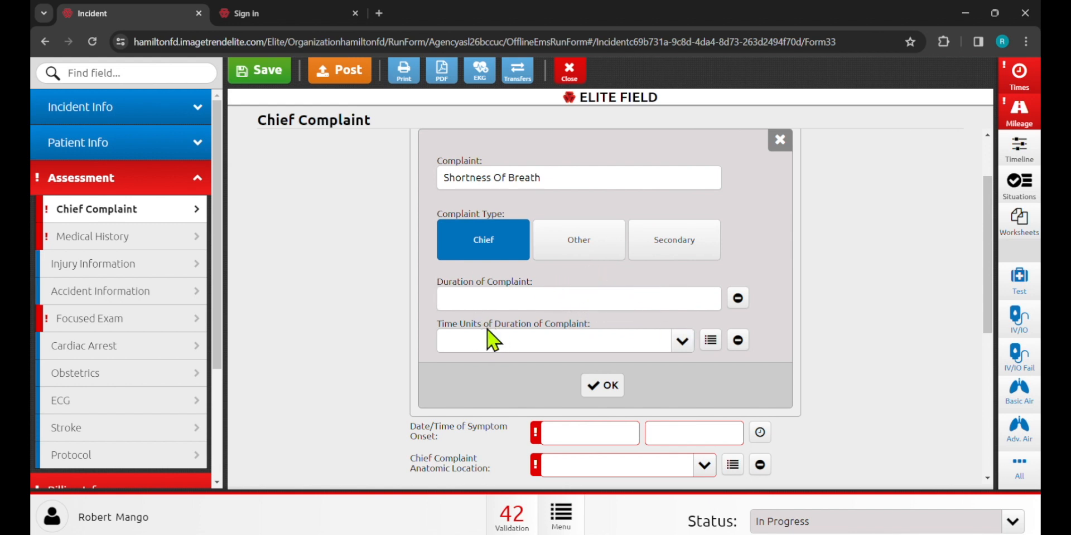
left_click(505, 351)
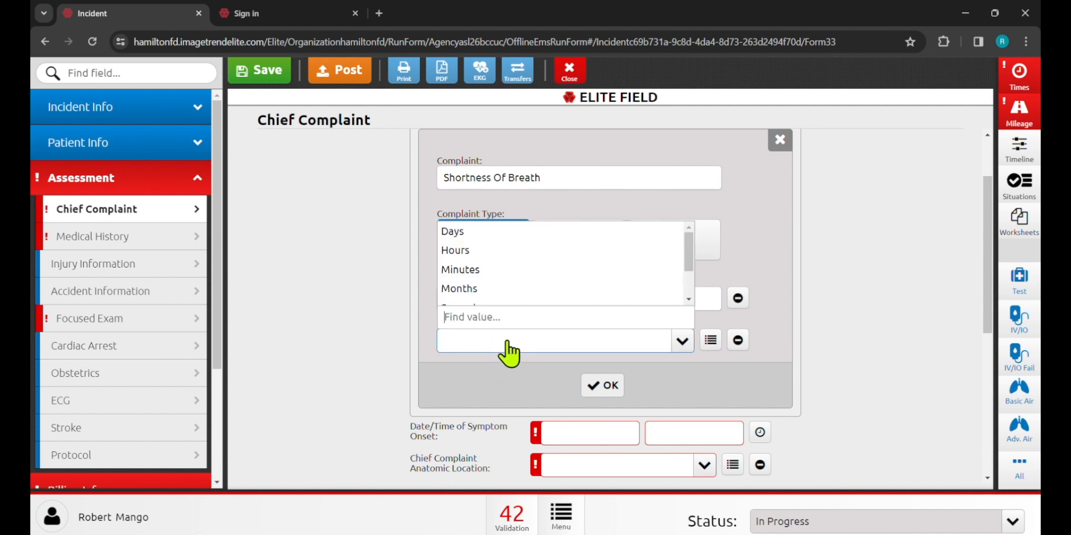
left_click(428, 282)
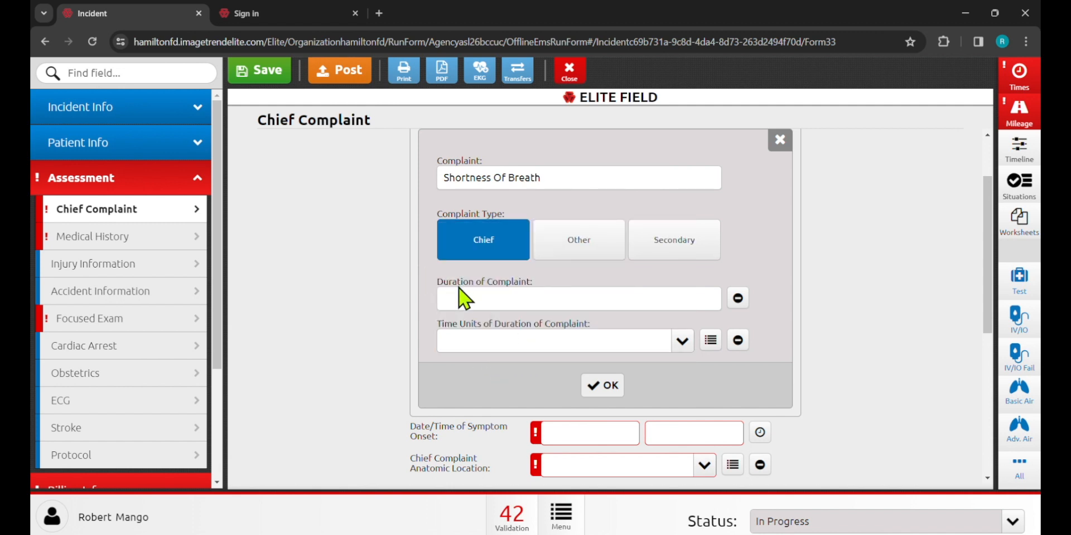
Try a complaint duration of 4, look at its time units, and clear the duration again
left_click(465, 299)
type("4")
left_click(493, 350)
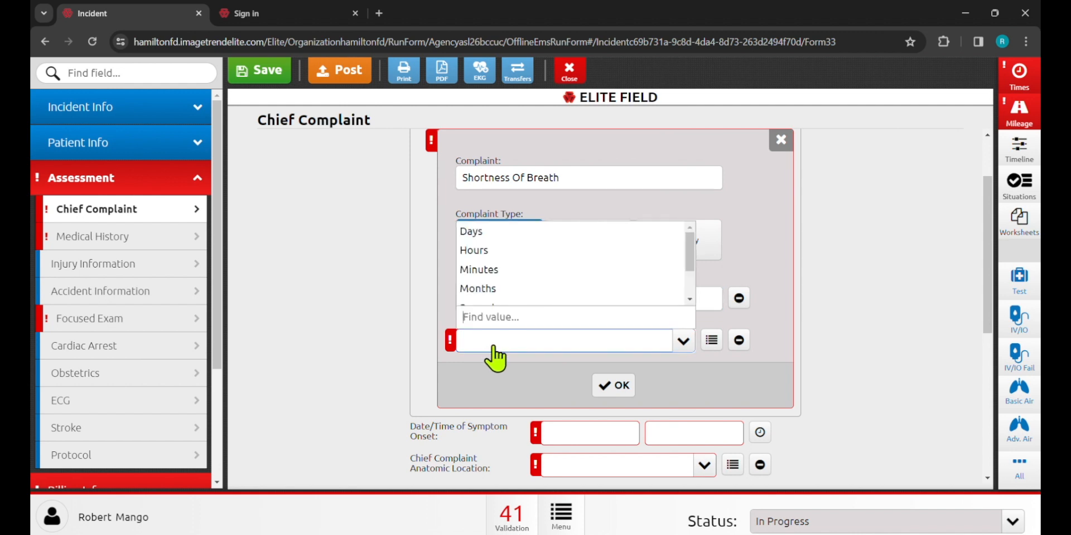
left_click(454, 267)
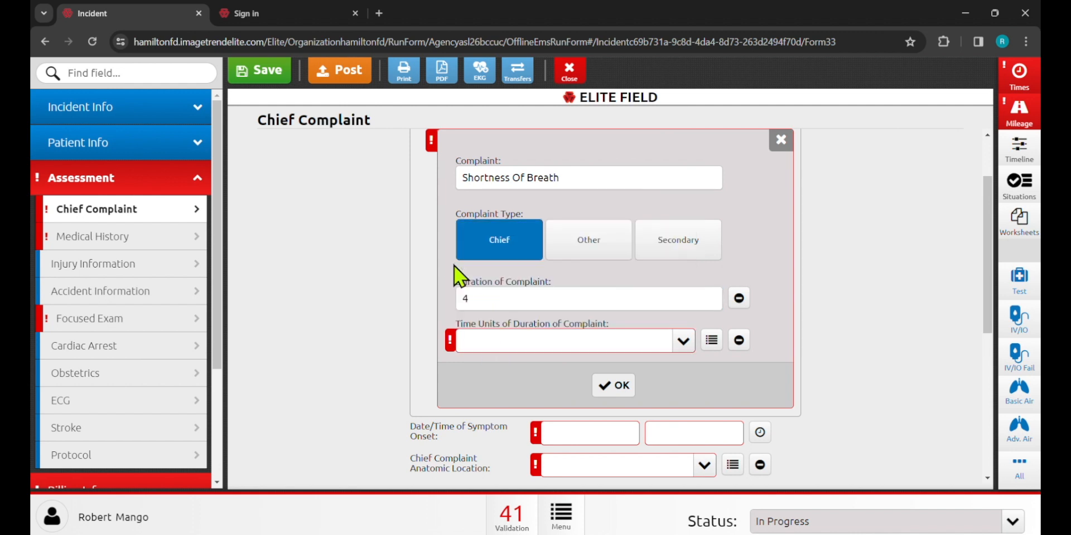
left_click(512, 300)
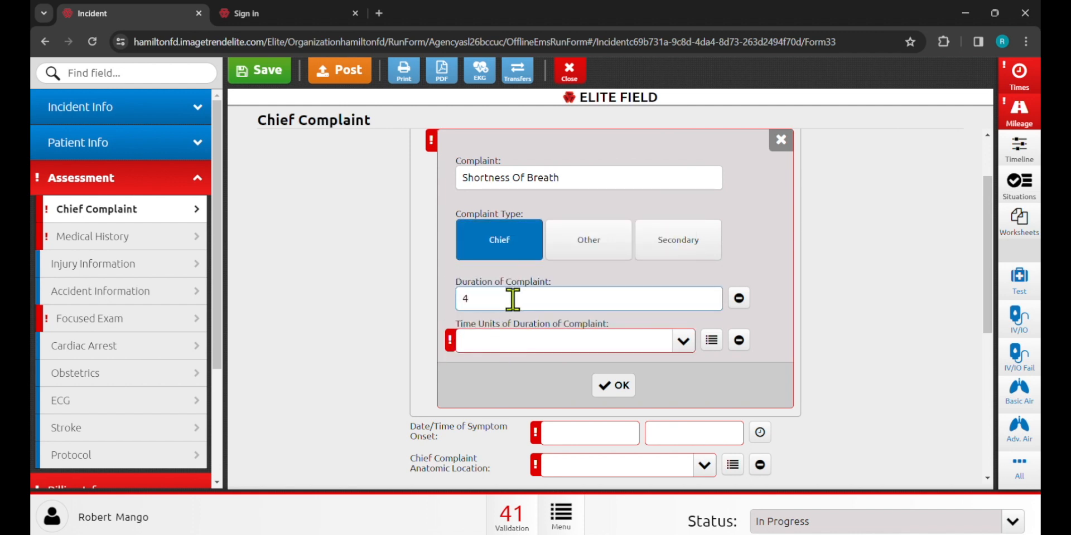
key("BackSpace")
Set the Date/Time of Symptom Onset to 10/19/2023 at 08:00:00
scroll(767, 312, "down", 3)
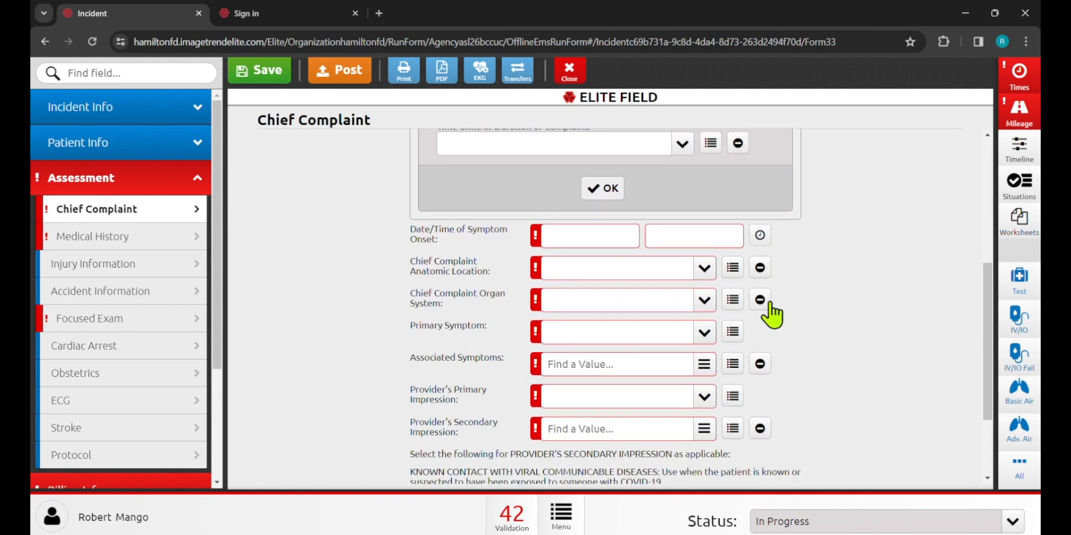
scroll(772, 315, "down", 1)
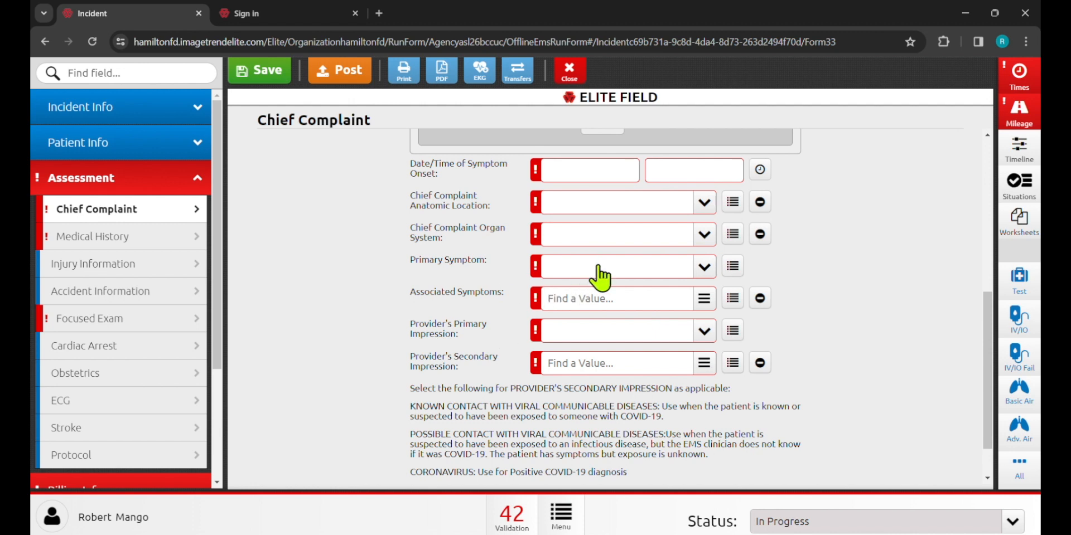
scroll(597, 279, "up", 1)
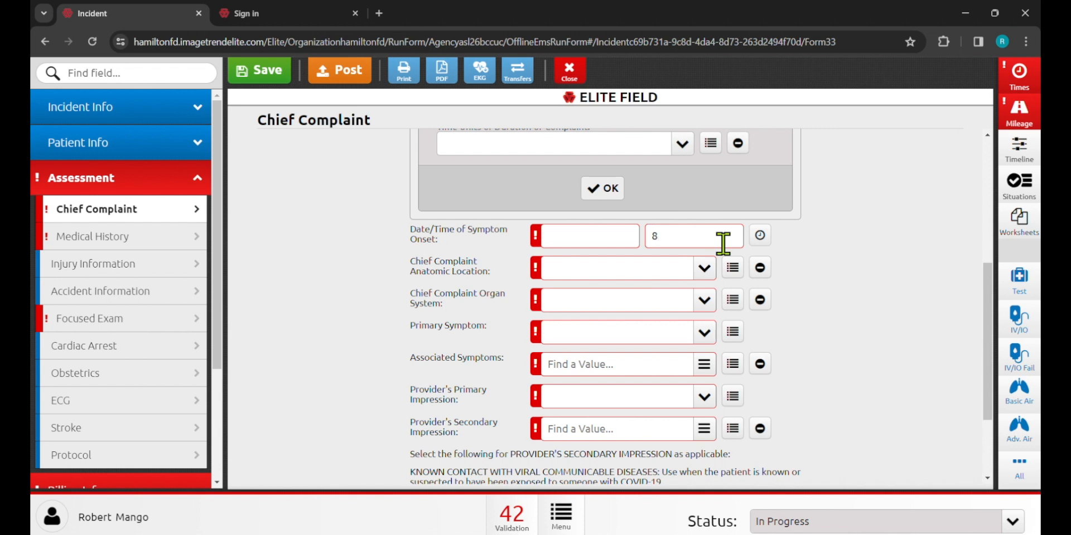
type("08:0")
key("Tab")
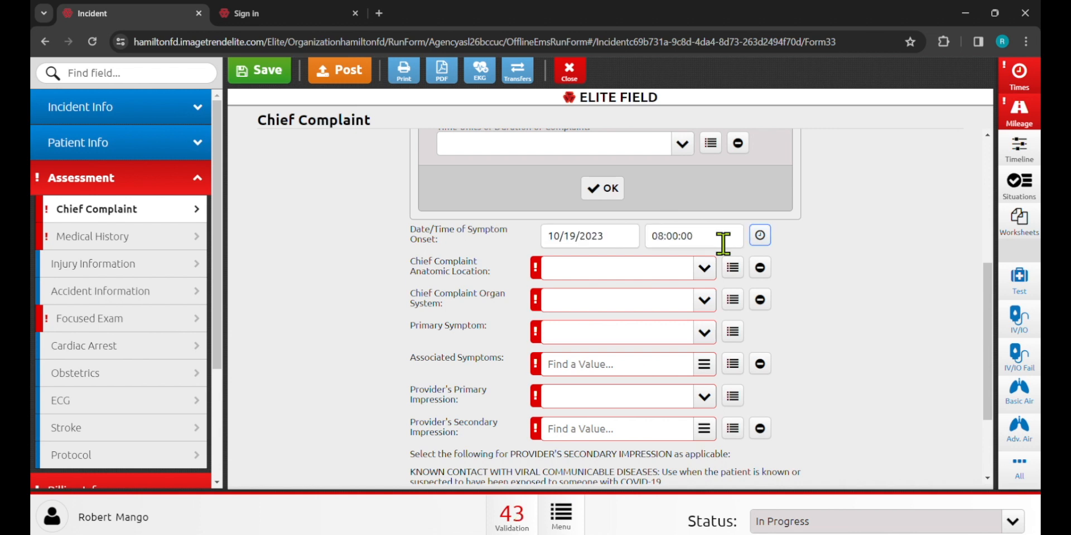
Set the Chief Complaint Anatomic Location to Chest
scroll(585, 258, "down", 1)
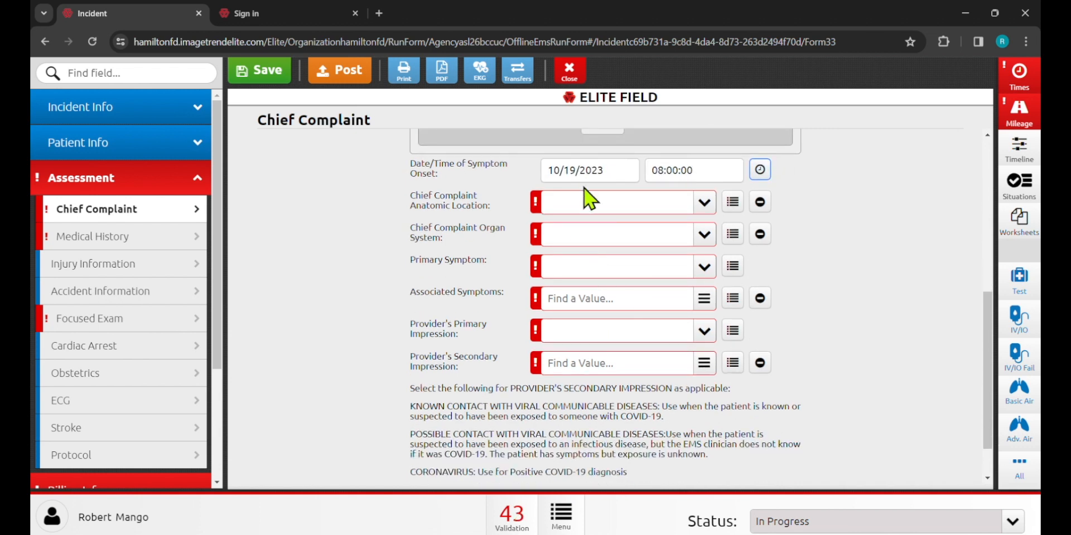
left_click(585, 203)
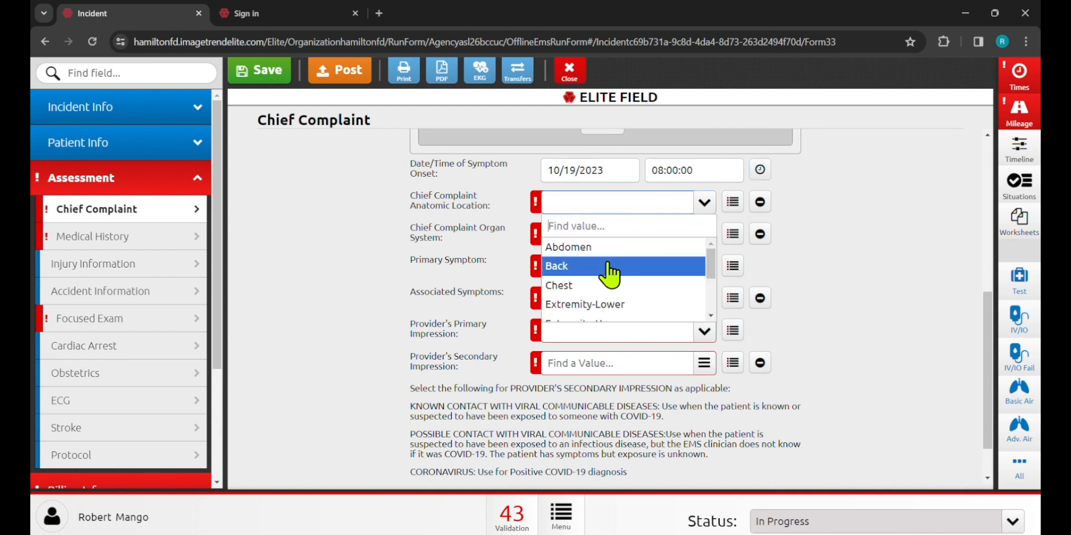
scroll(613, 271, "down", 2)
scroll(611, 274, "up", 1)
scroll(609, 274, "up", 1)
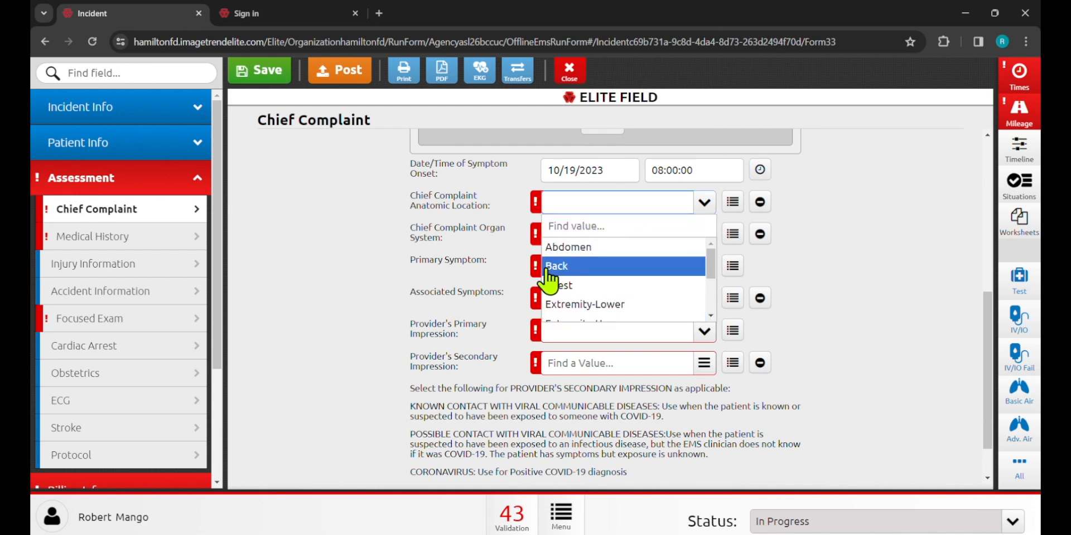
left_click(576, 288)
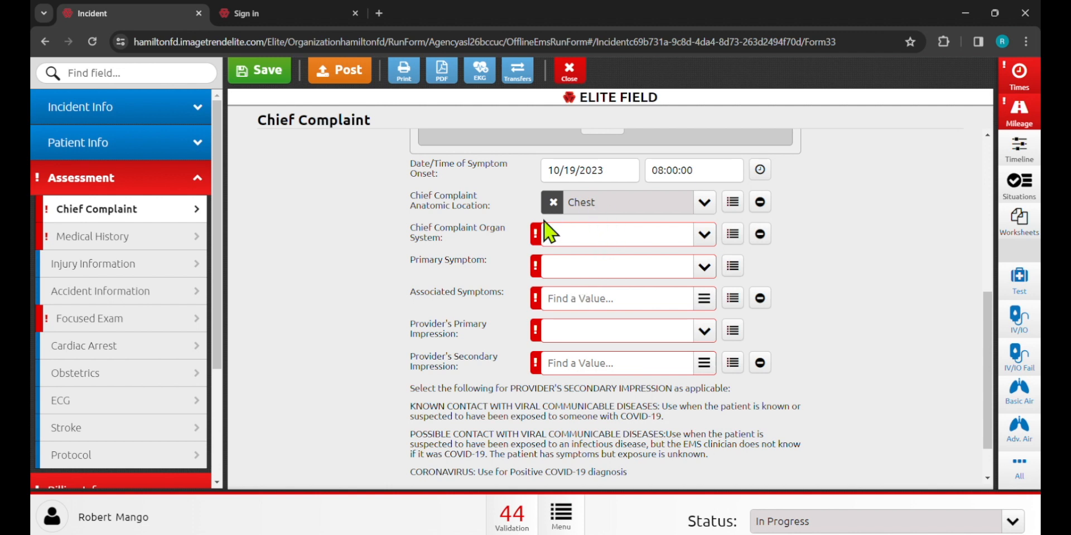
Set the Chief Complaint Organ System to Respiratory and the Primary Symptom to Shortness of Breath
left_click(572, 250)
scroll(602, 333, "down", 1)
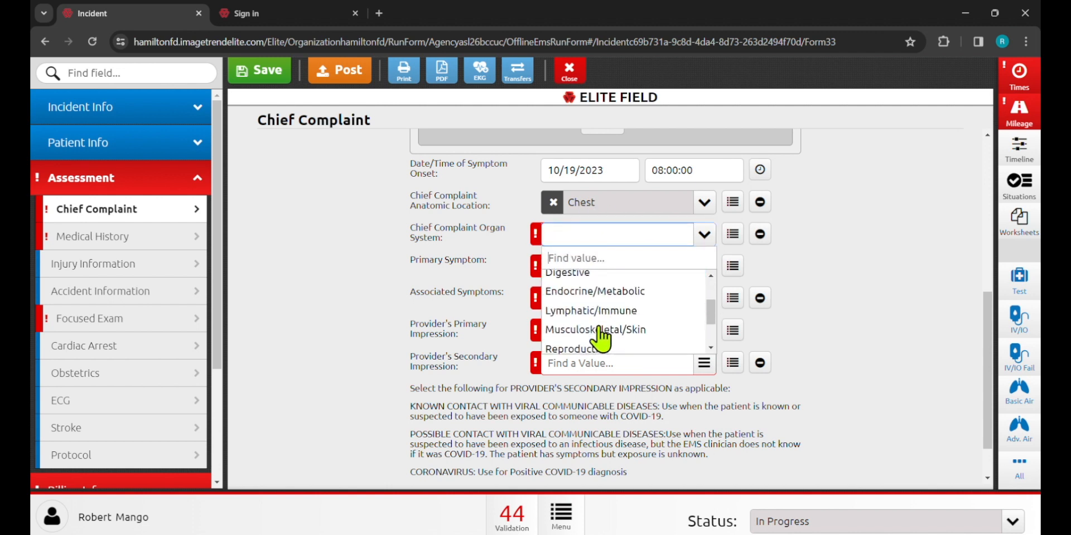
scroll(601, 321, "down", 1)
left_click(601, 312)
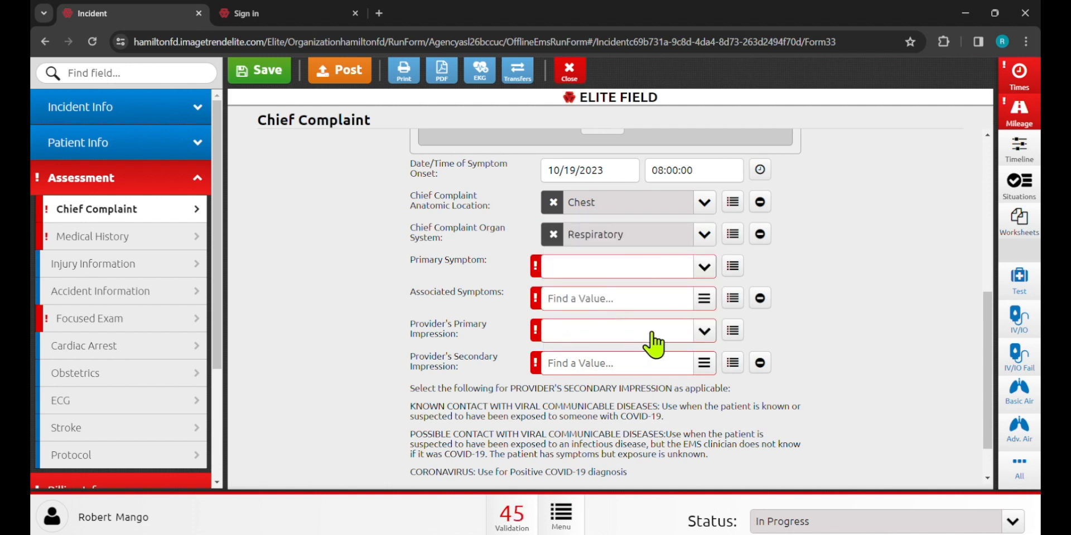
left_click(576, 266)
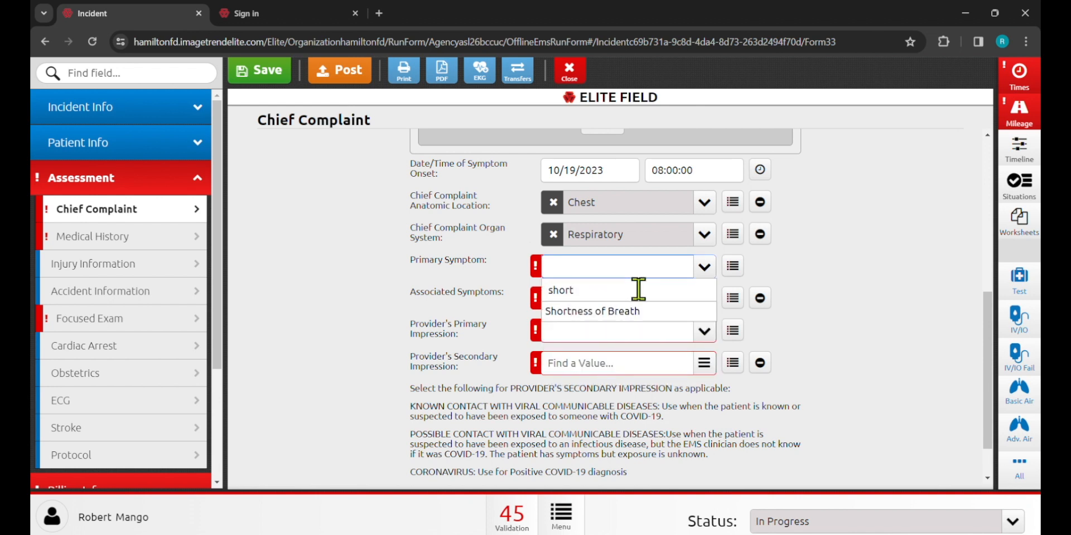
left_click(613, 310)
Look through the available Associated Symptoms, from mental health to cardiac conditions, without choosing one
left_click(586, 301)
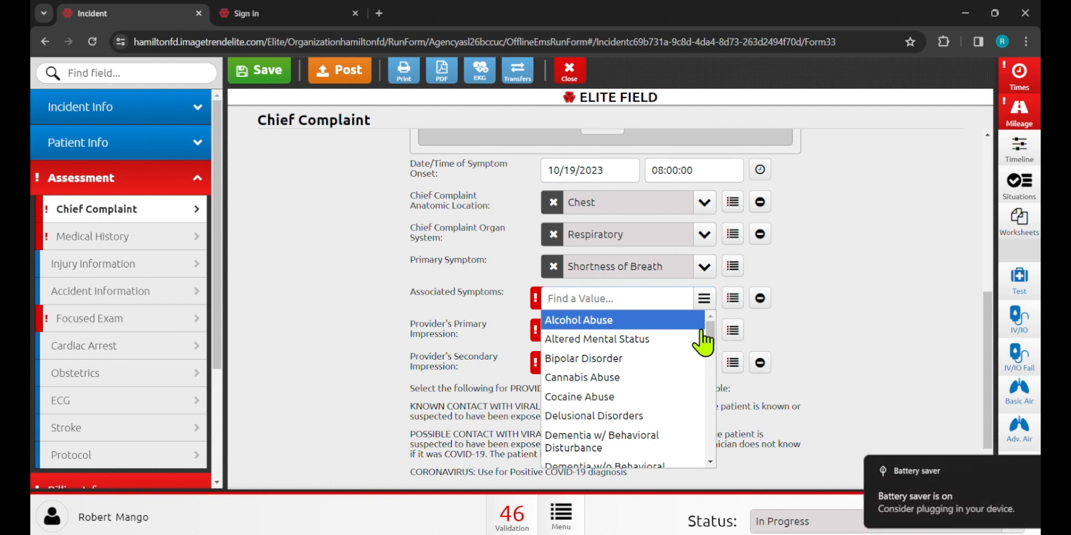
scroll(668, 370, "down", 2)
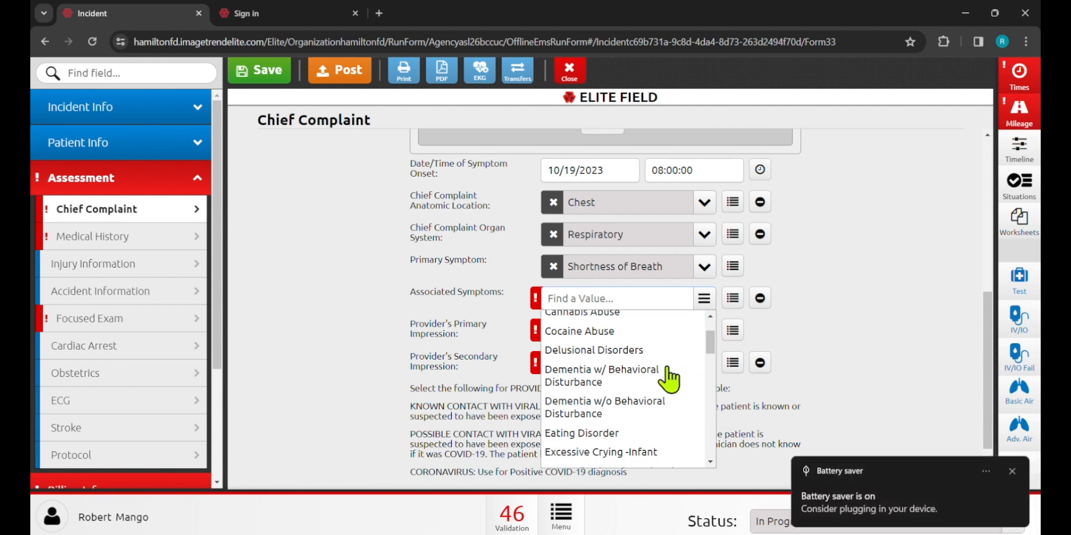
scroll(668, 379, "down", 5)
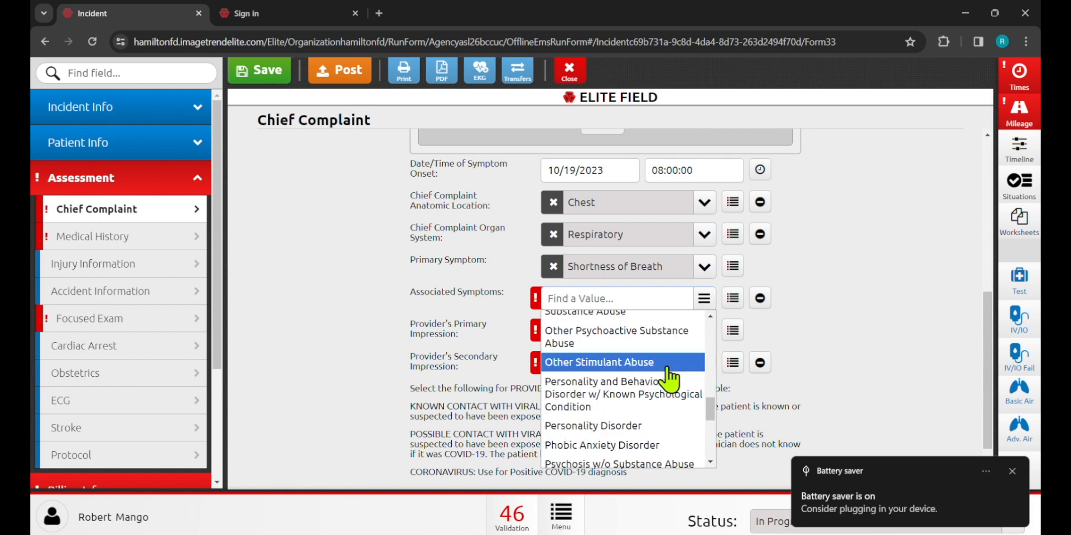
scroll(668, 379, "down", 4)
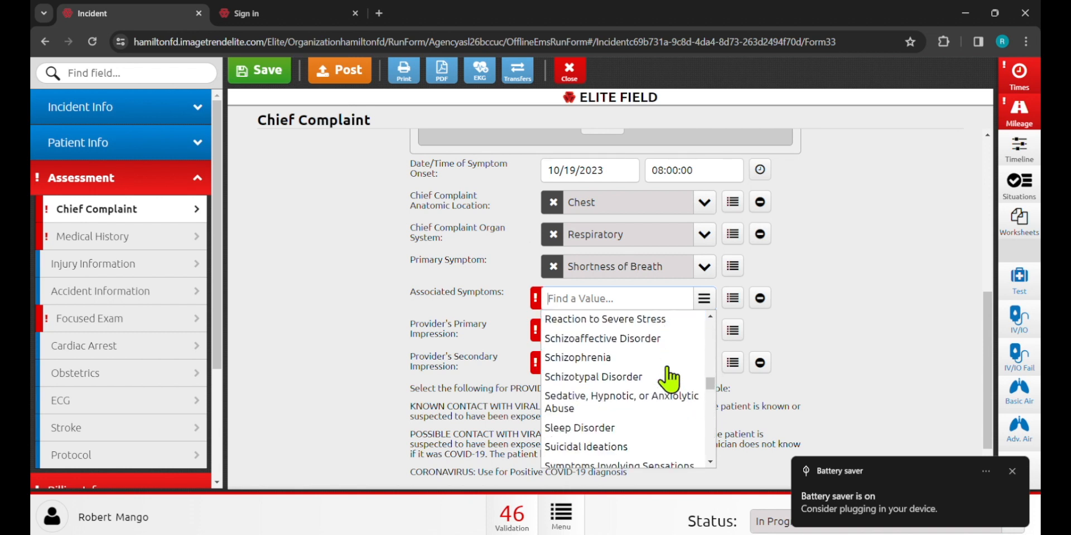
scroll(668, 379, "up", 10)
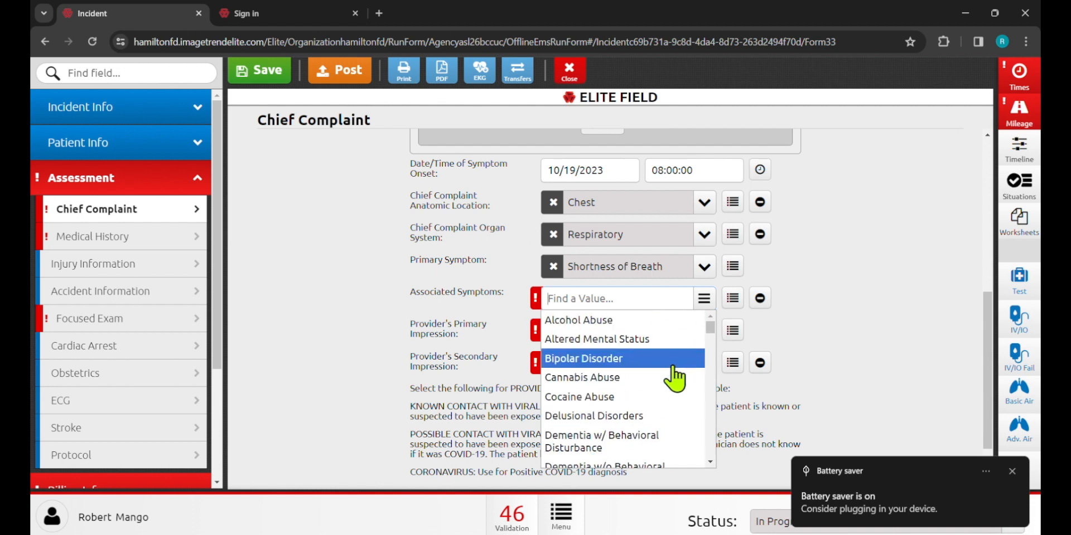
scroll(674, 380, "down", 3)
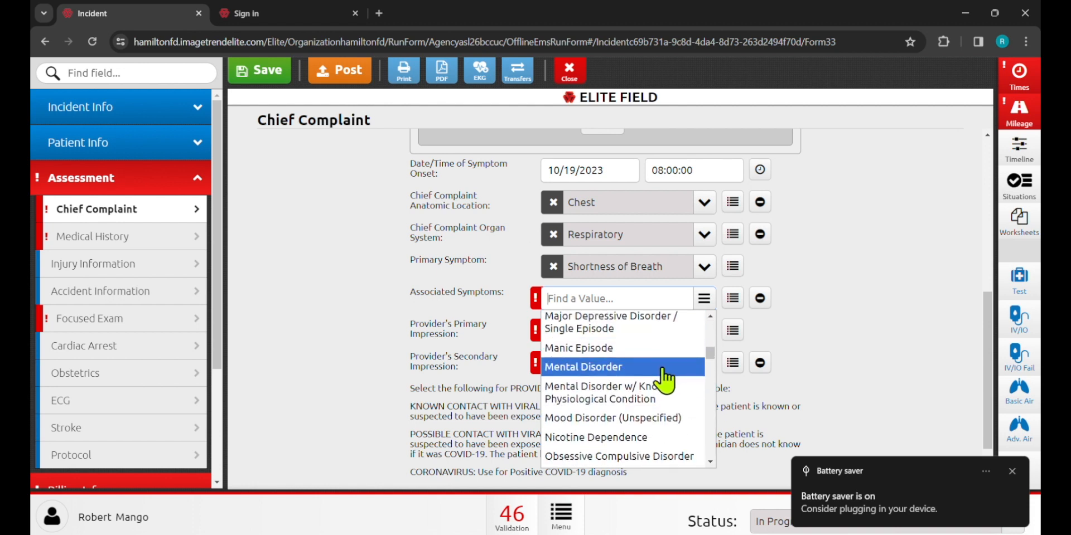
scroll(665, 380, "down", 1)
scroll(666, 379, "down", 1)
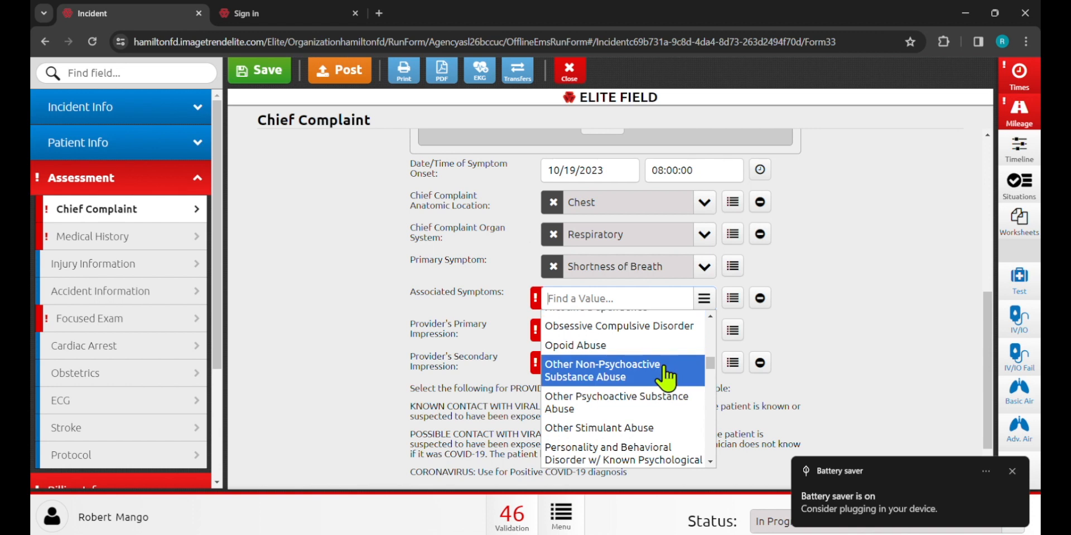
scroll(666, 379, "down", 1)
scroll(666, 379, "down", 4)
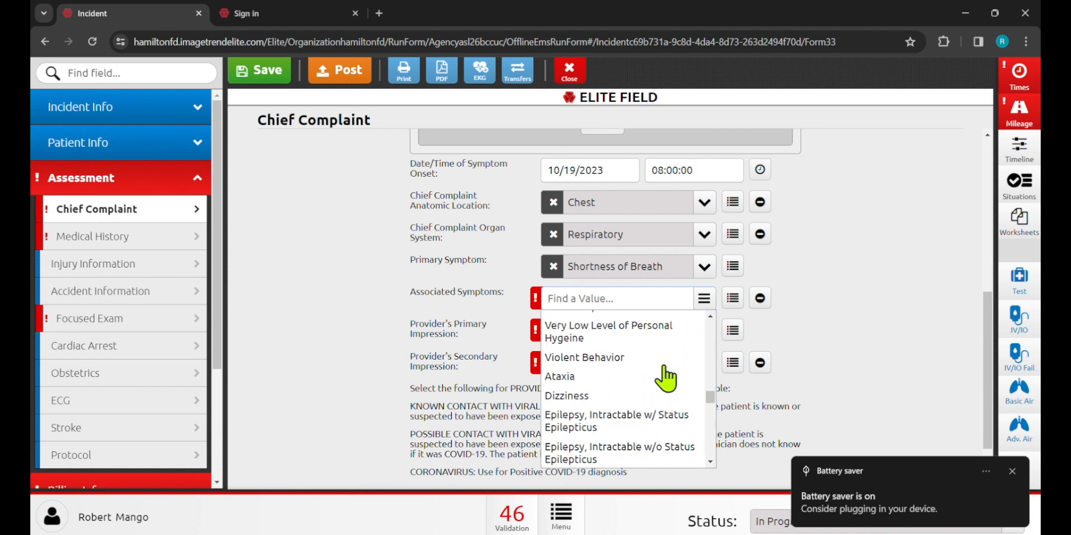
scroll(666, 379, "down", 2)
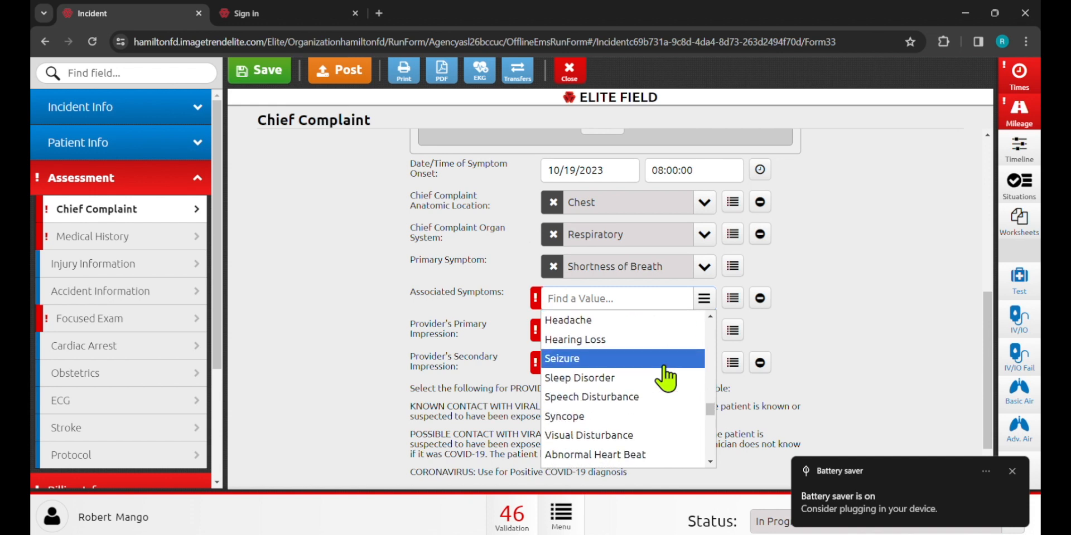
scroll(667, 380, "down", 1)
scroll(667, 379, "down", 2)
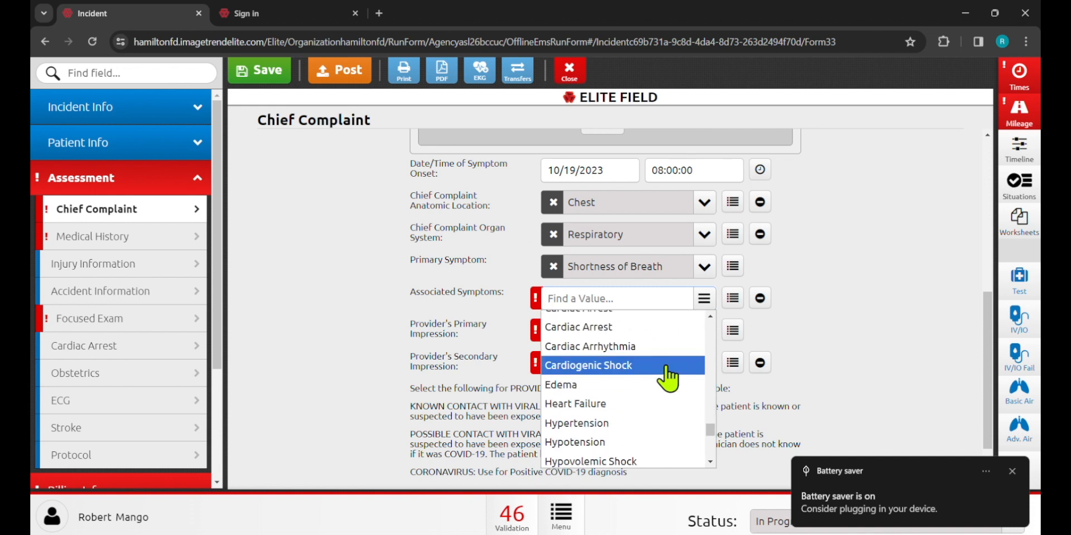
scroll(672, 378, "down", 1)
left_click(964, 276)
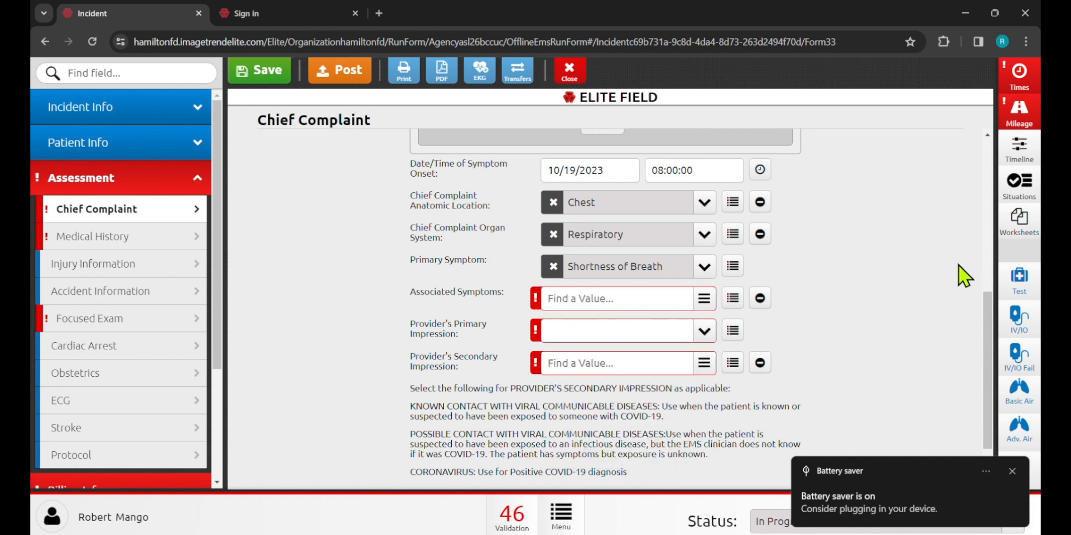
Add Dizziness as an associated symptom of the chief complaint
left_click(590, 299)
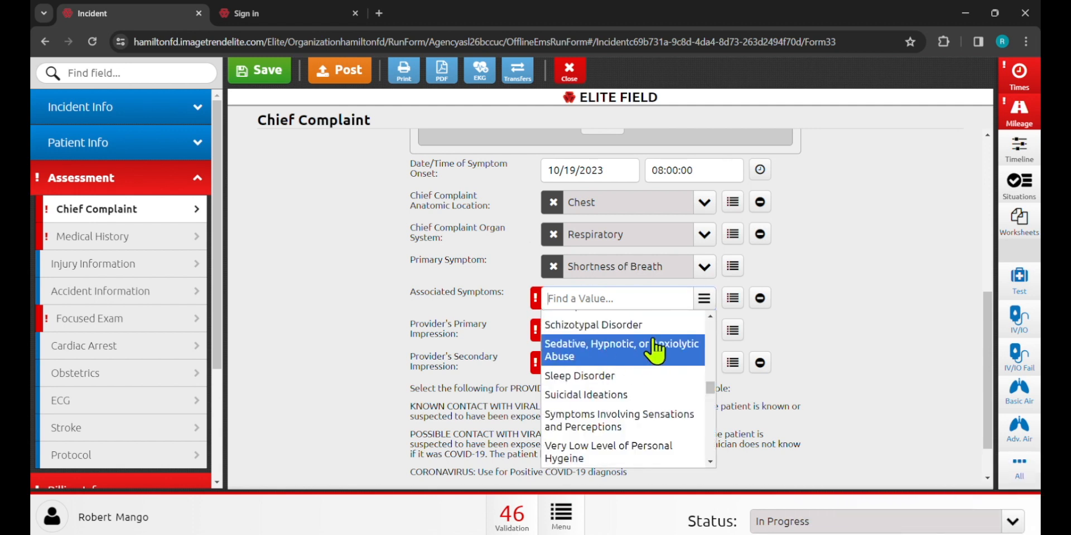
scroll(612, 385, "down", 2)
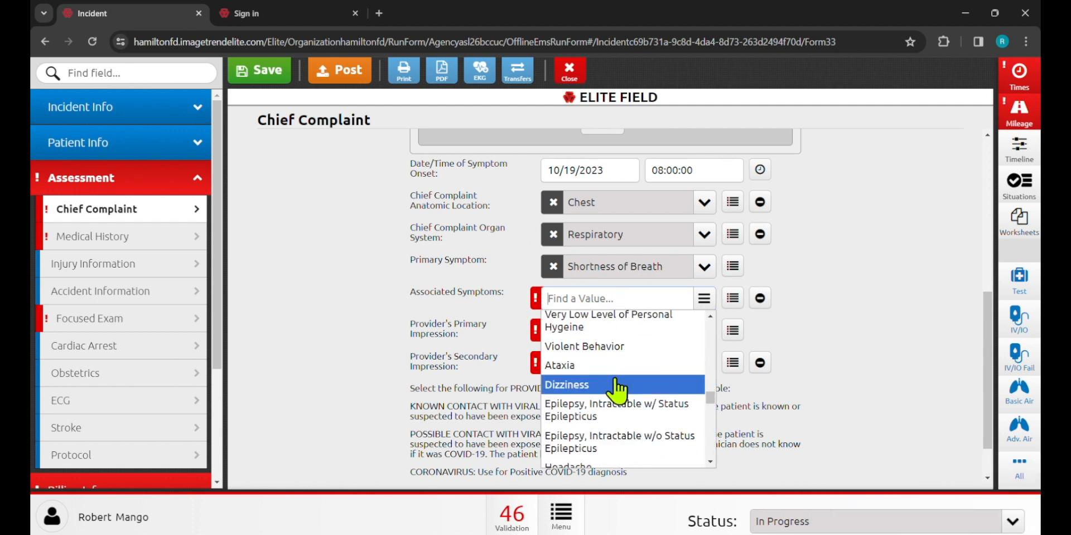
left_click(579, 397)
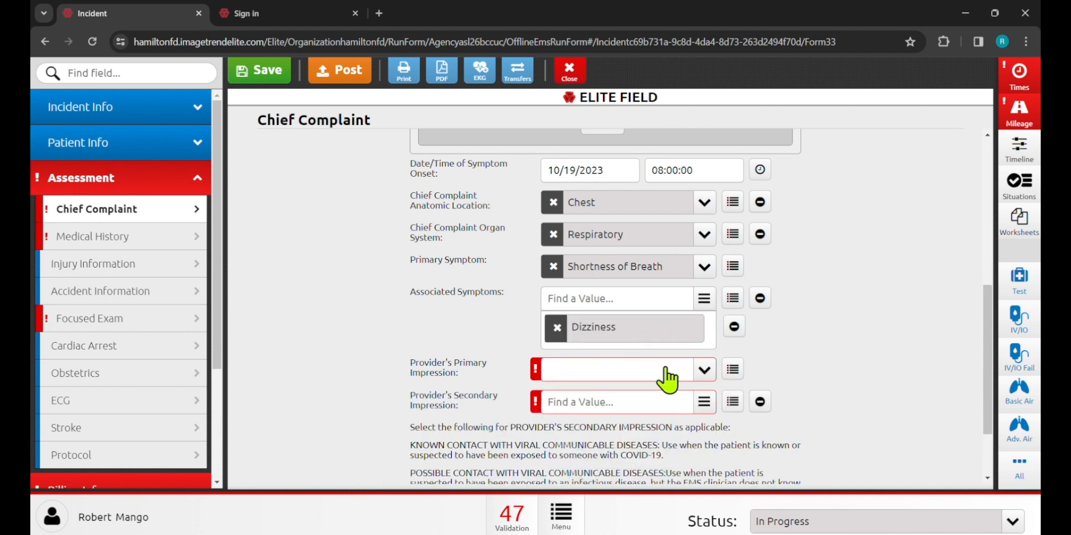
Set the Provider's Primary Impression to COPD with exacerbation
left_click(622, 371)
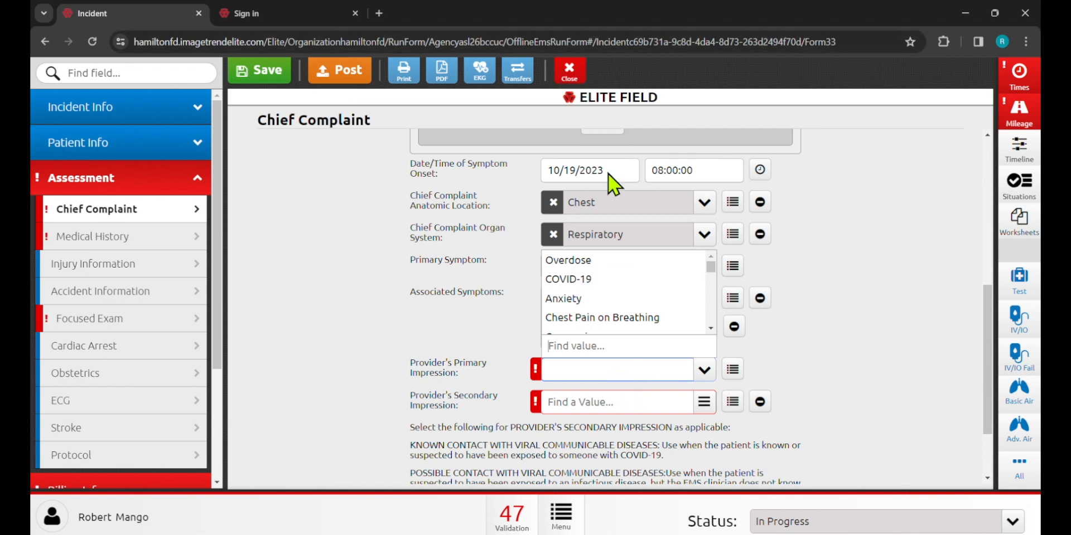
scroll(598, 285, "down", 1)
scroll(600, 293, "down", 4)
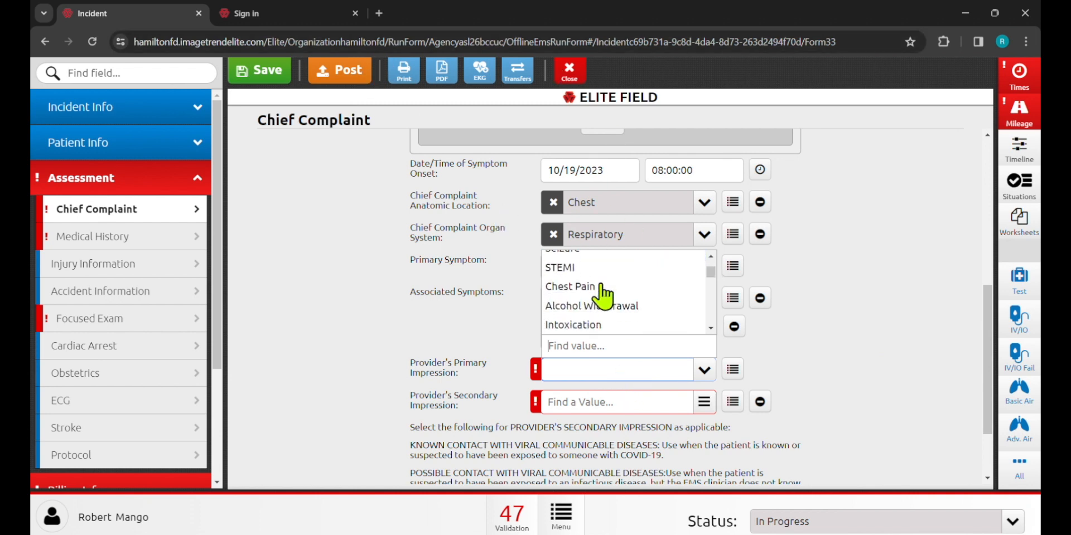
scroll(604, 294, "down", 5)
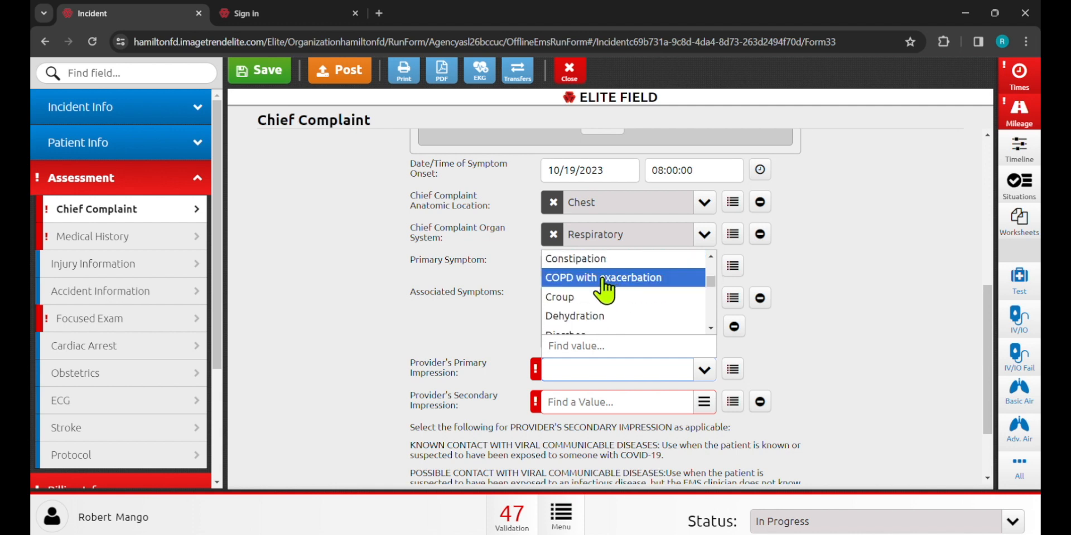
left_click(601, 282)
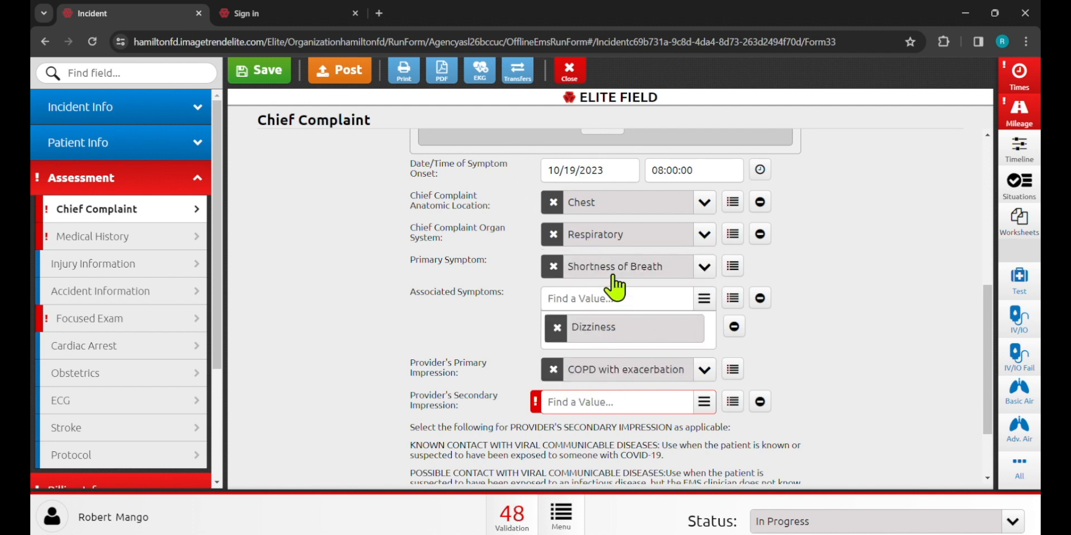
Look at the Provider's Secondary Impression options and mark the field as Not Applicable
scroll(617, 285, "down", 3)
left_click(607, 310)
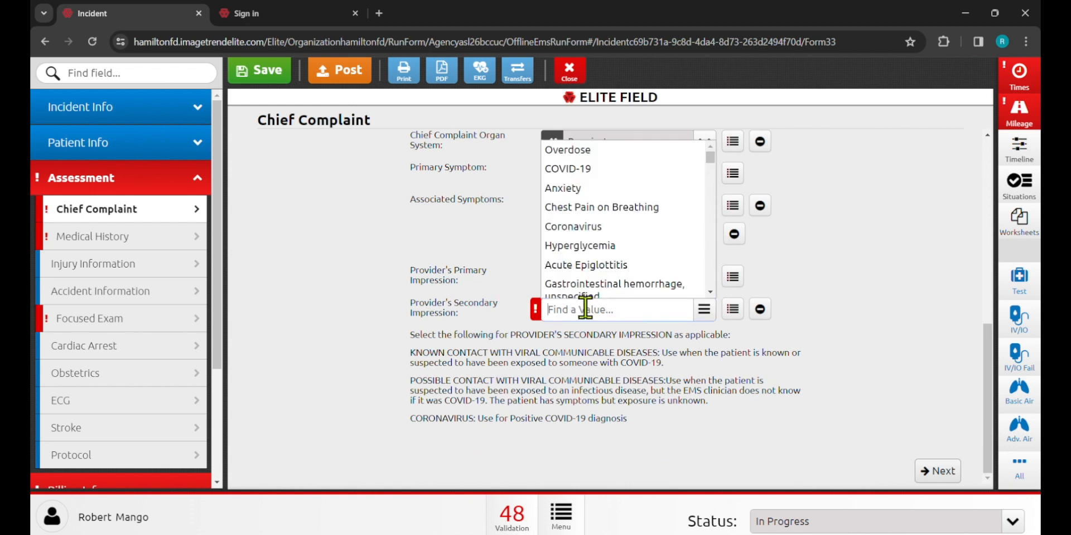
left_click(745, 340)
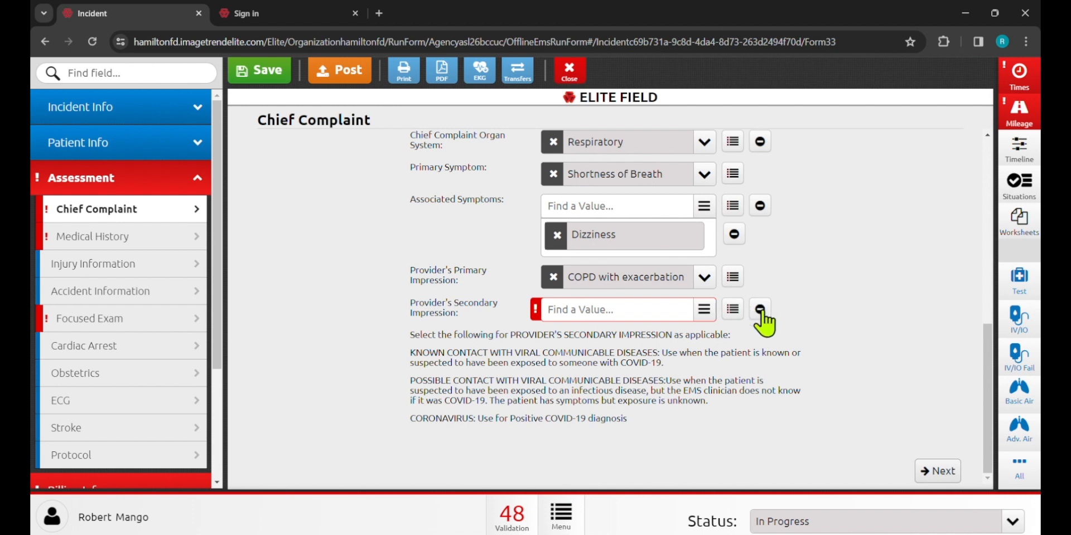
left_click(760, 311)
left_click(563, 279)
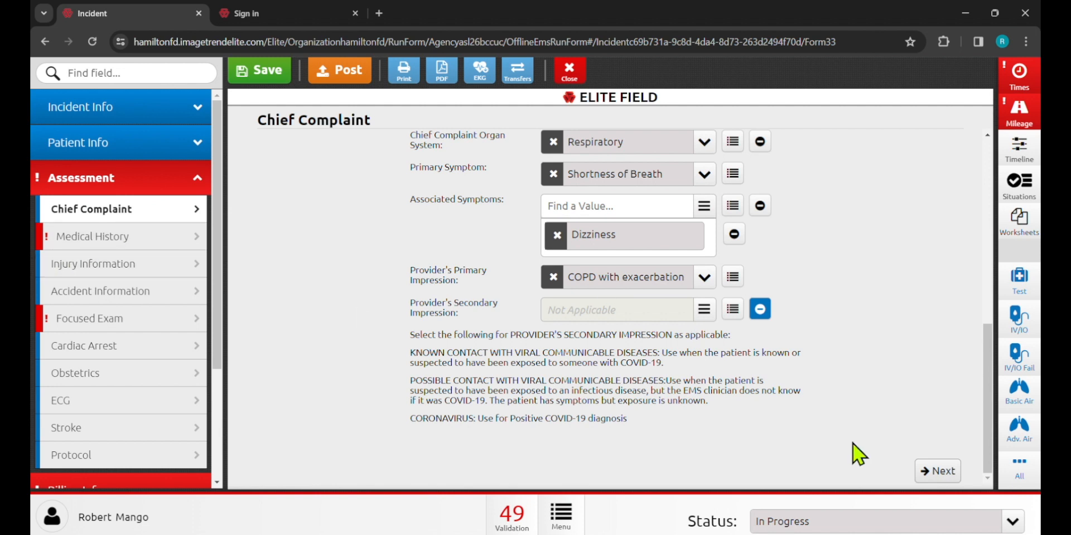
Open the Medical History page and return to the end of the Chief Complaint page
left_click(117, 260)
left_click(119, 243)
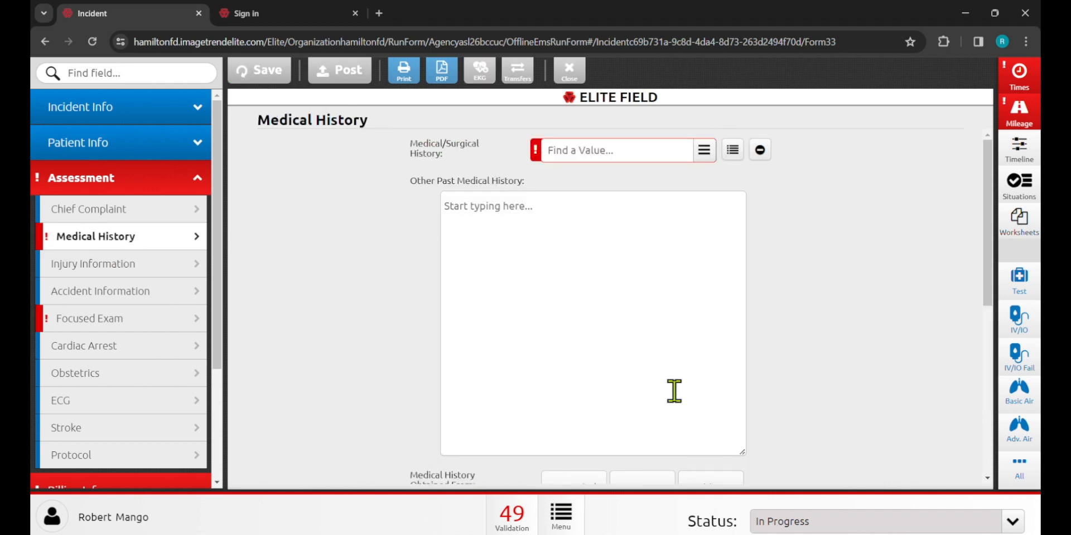
left_click(146, 212)
scroll(917, 454, "down", 10)
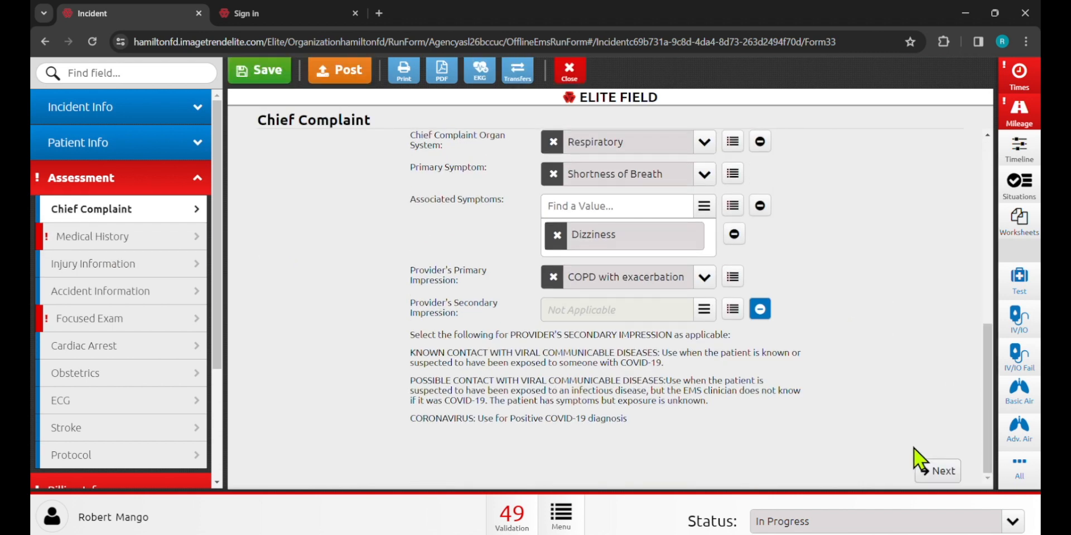
Advance to the Medical History page and add Hypertension to the Medical/Surgical History
left_click(934, 469)
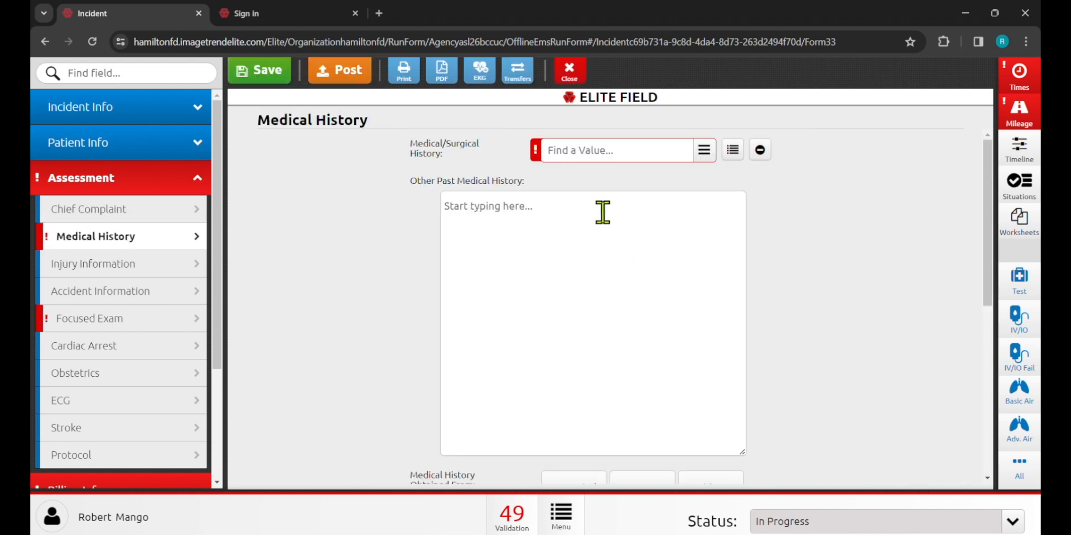
left_click(578, 159)
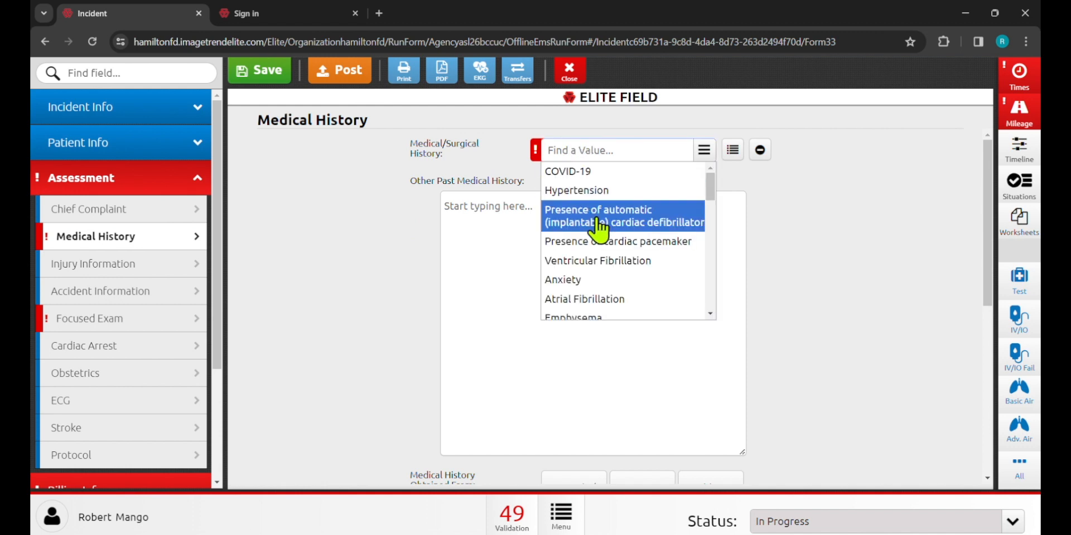
scroll(645, 283, "down", 5)
scroll(644, 284, "up", 6)
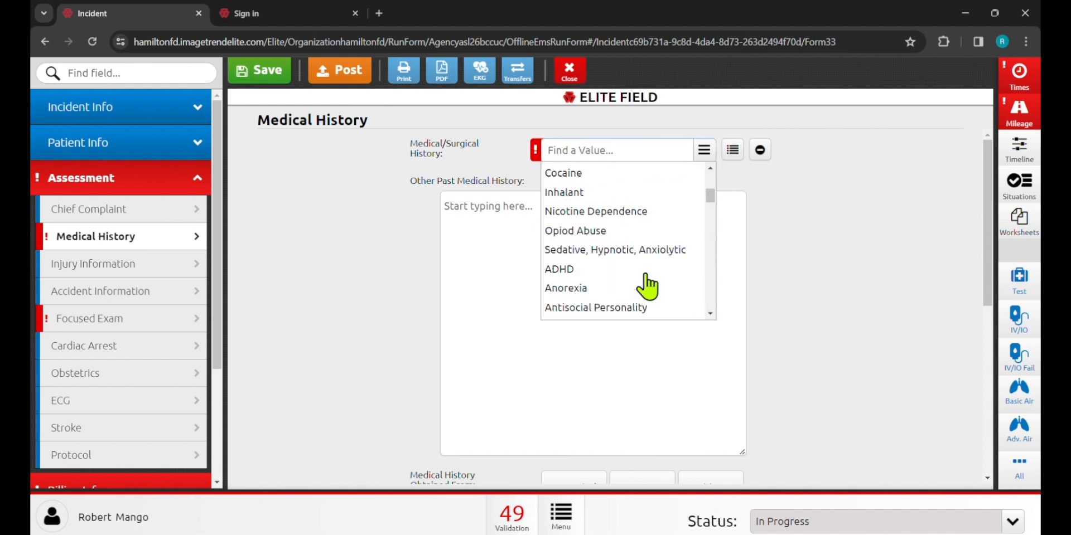
left_click(595, 191)
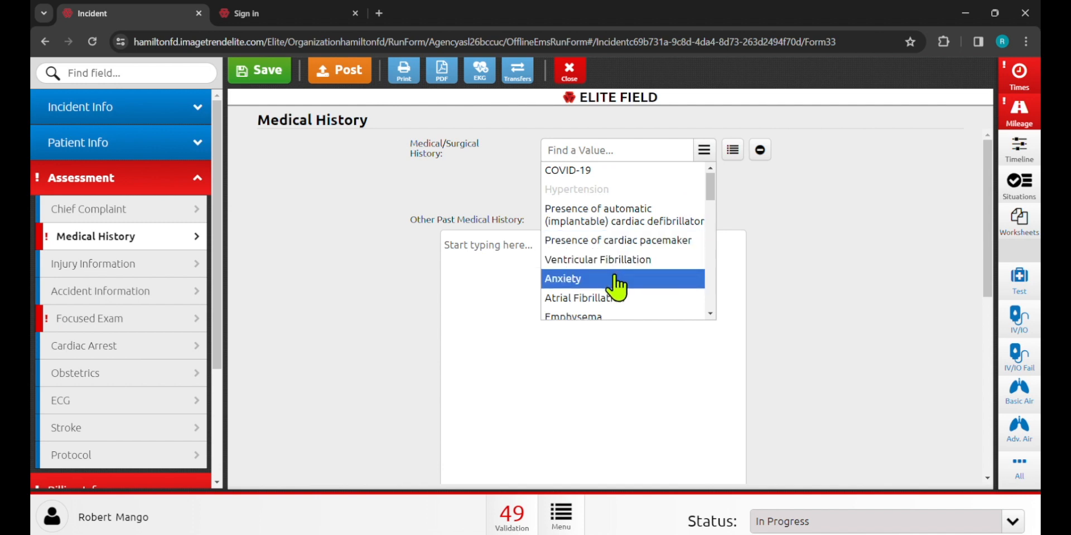
Add Atrial Fibrillation and ADHD to the Medical/Surgical History
scroll(613, 285, "down", 1)
scroll(602, 245, "down", 3)
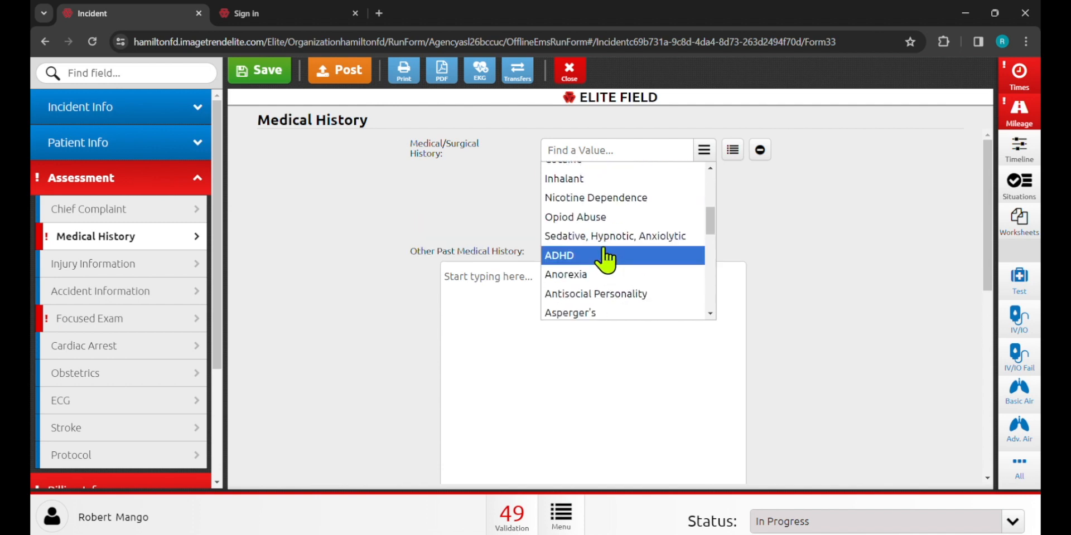
left_click(604, 266)
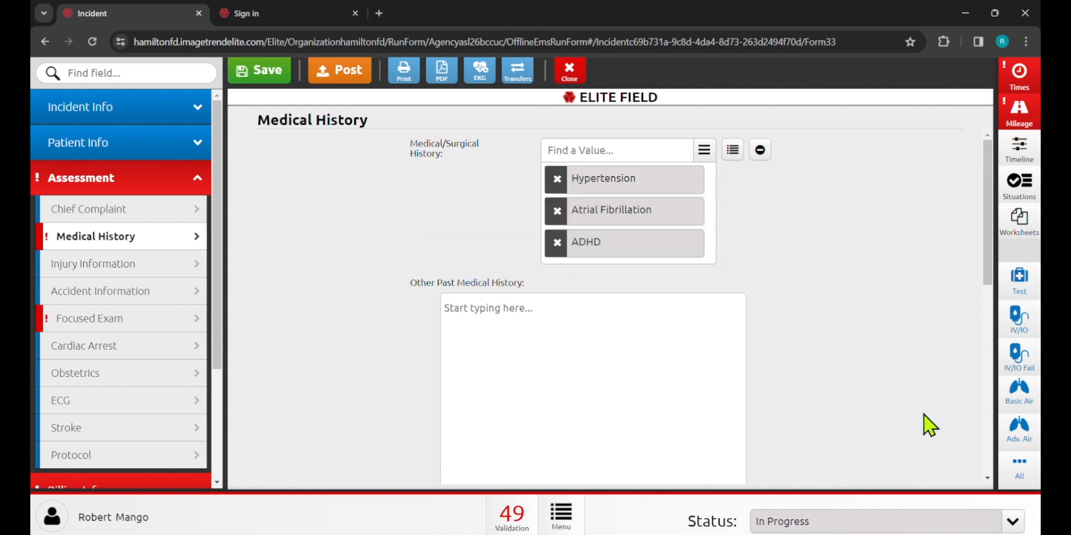
Try out free-text entry in the Other Past Medical History box and clear the text
left_click(612, 322)
type("Free ty")
key("BackSpace")
Set Medical History Obtained From to Patient and Advance Directives to Unknown
scroll(841, 318, "down", 5)
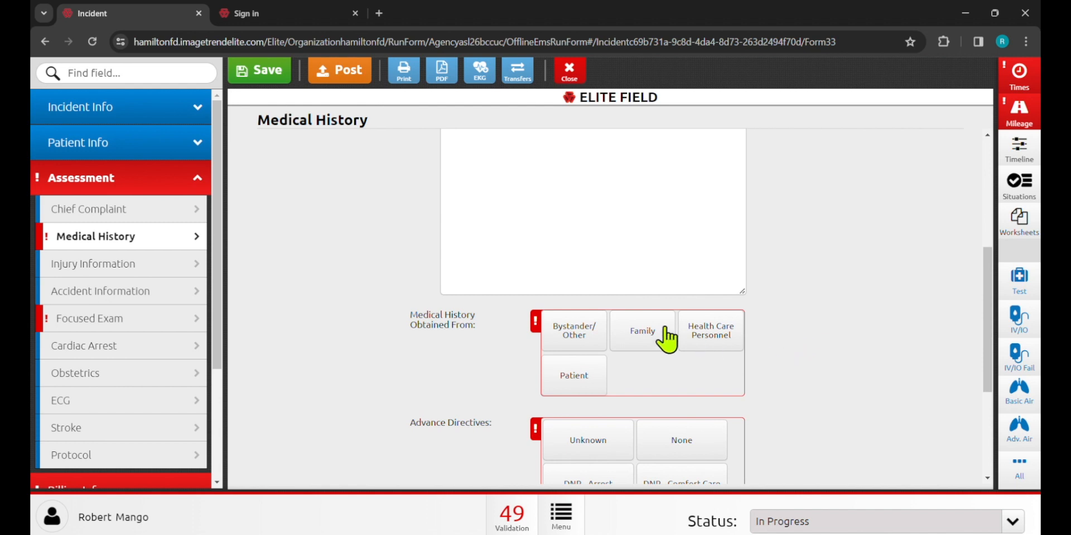
left_click(583, 379)
scroll(820, 382, "down", 3)
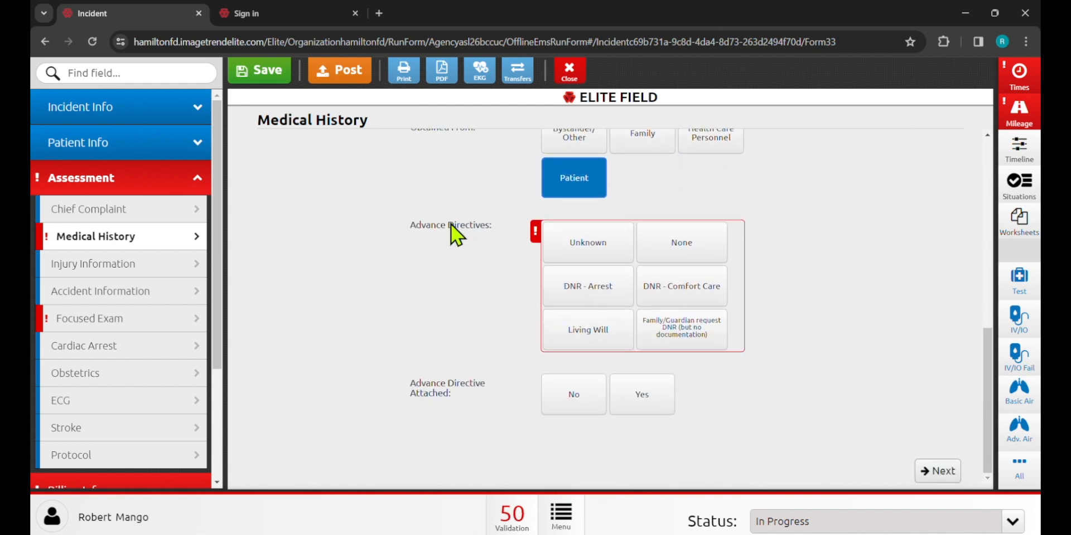
left_click(592, 255)
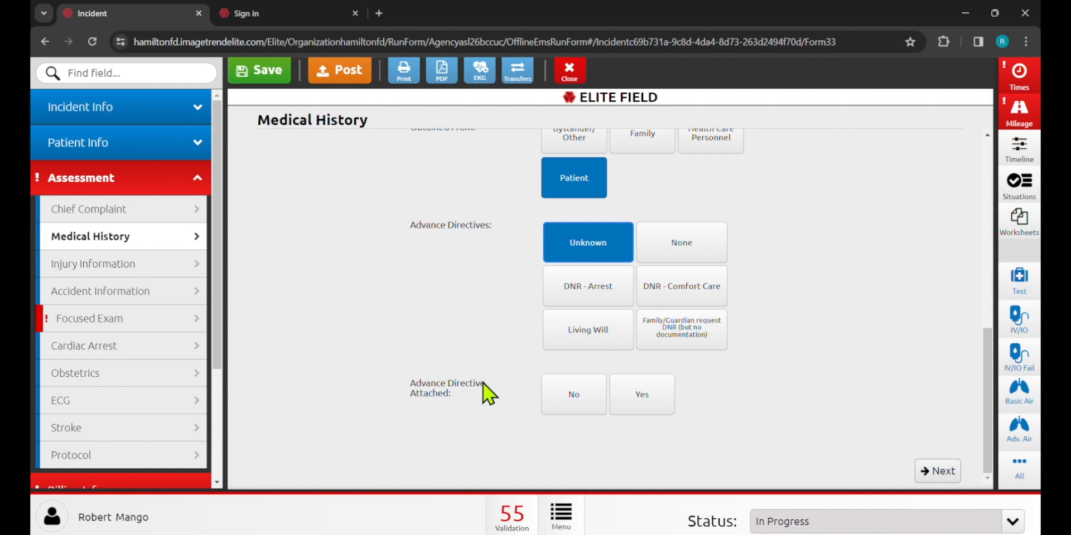
Advance to the Injury Information page and look over its fields
left_click(924, 471)
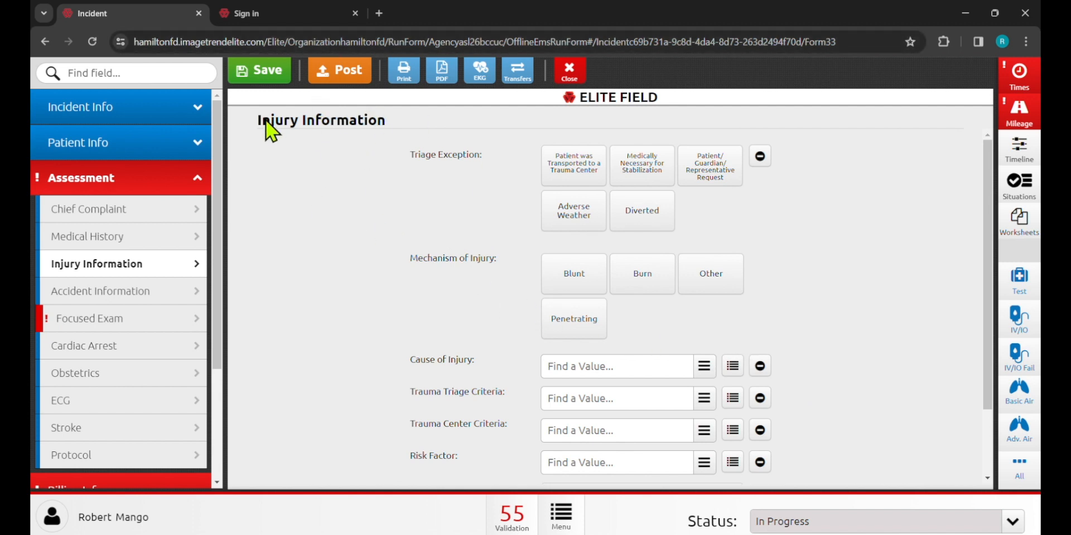
scroll(524, 268, "down", 2)
scroll(510, 343, "up", 2)
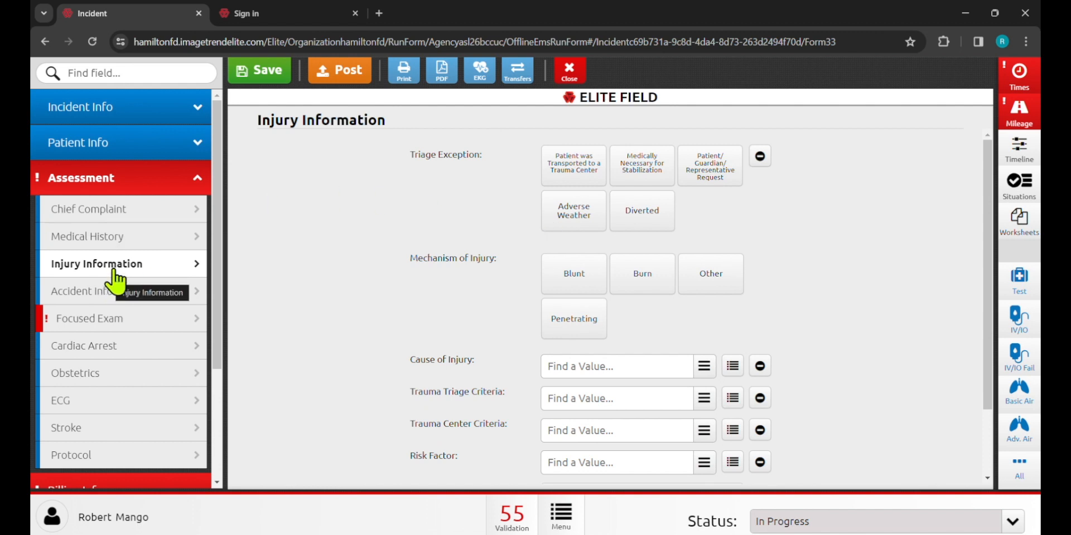
Mark Possible Injury as Yes on the Focused Exam page and check the required fields on the Injury Information page
left_click(105, 334)
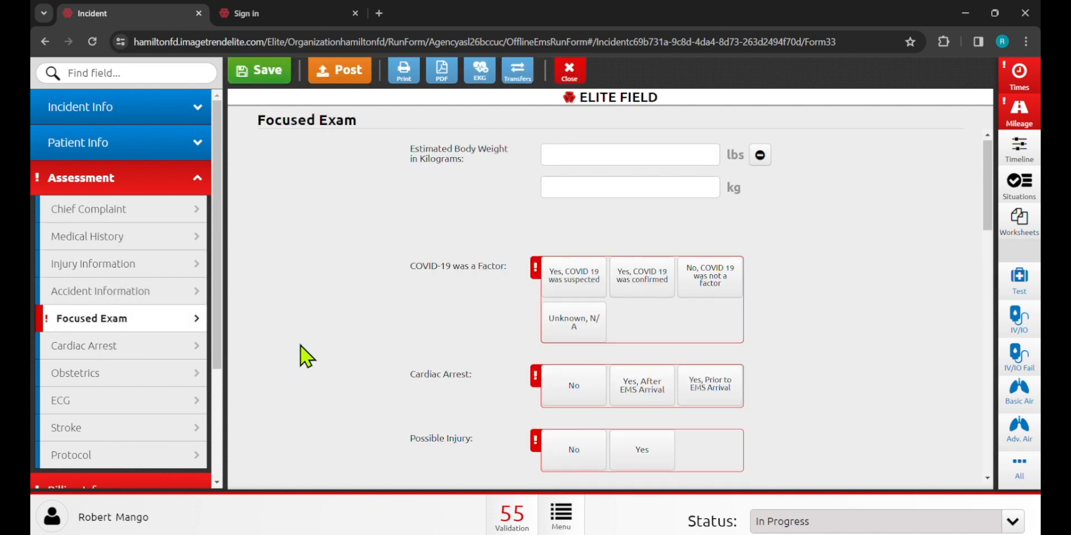
scroll(307, 357, "down", 1)
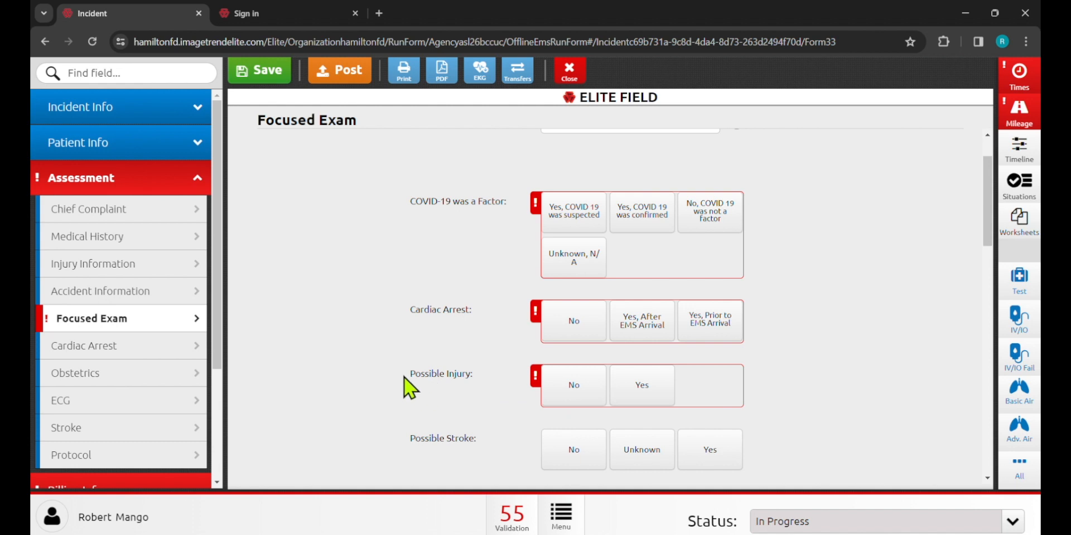
left_click(654, 400)
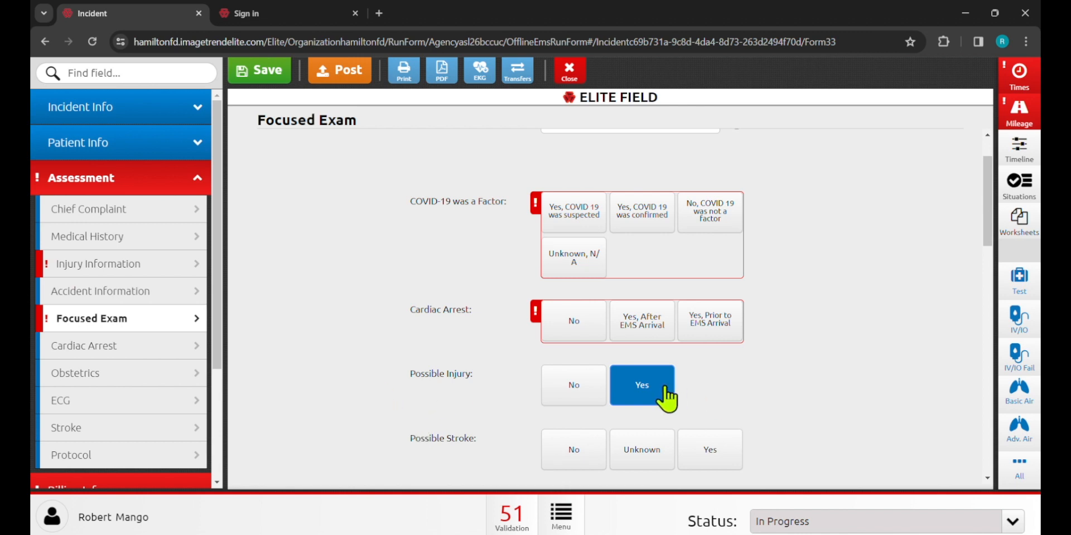
left_click(104, 268)
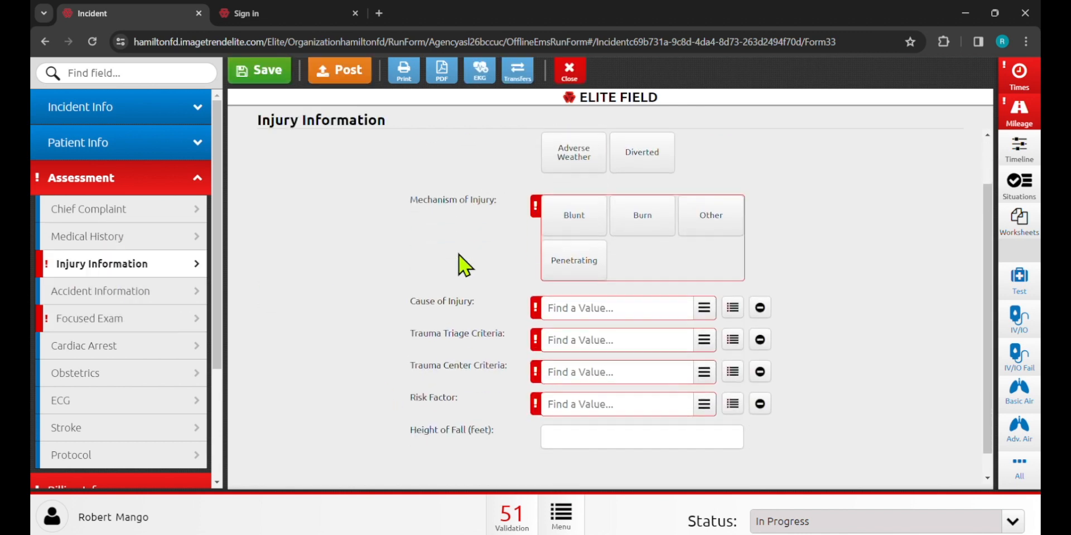
Clear the Possible Injury answer on the Focused Exam page and return to the Injury Information page
left_click(88, 319)
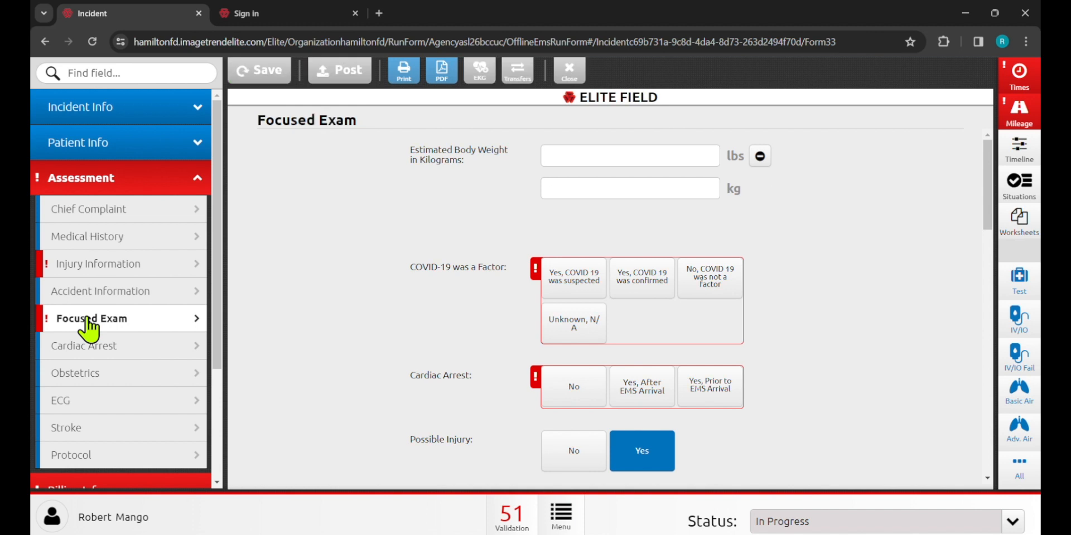
left_click(637, 466)
left_click(117, 273)
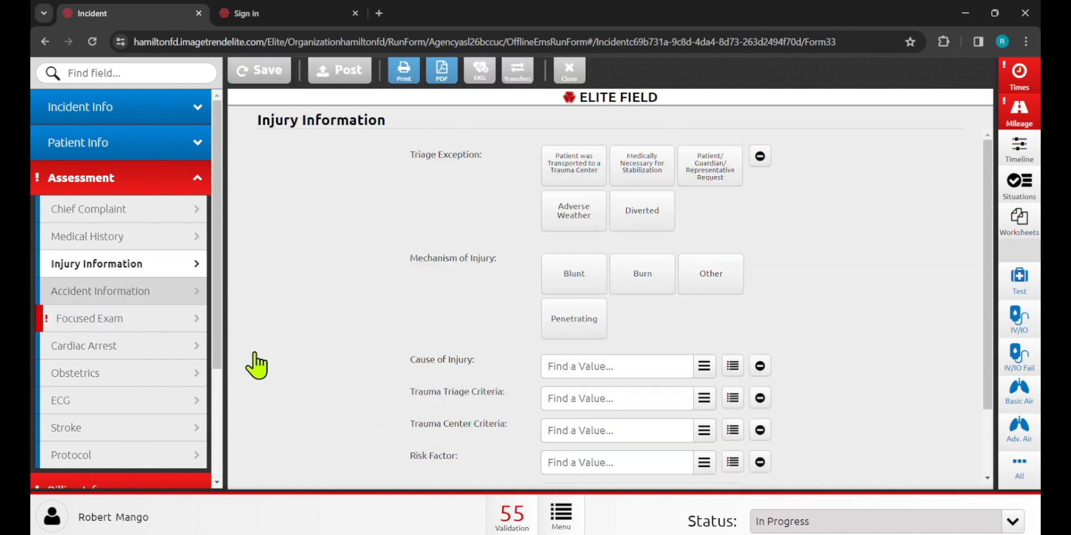
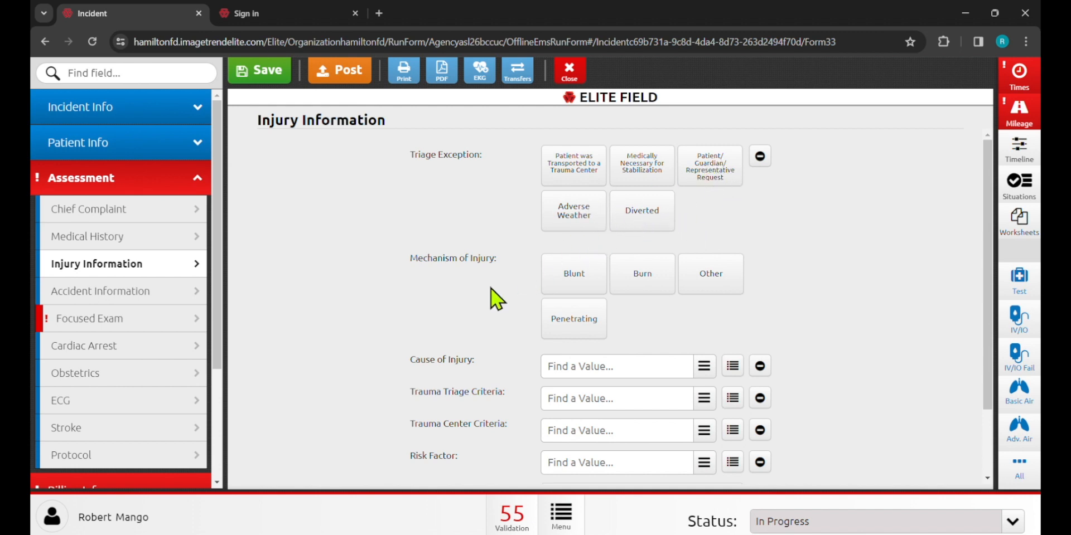
Look at the Cause of Injury, Trauma Triage Criteria, Trauma Center Criteria and Risk Factor fields without choosing any value
scroll(471, 296, "down", 3)
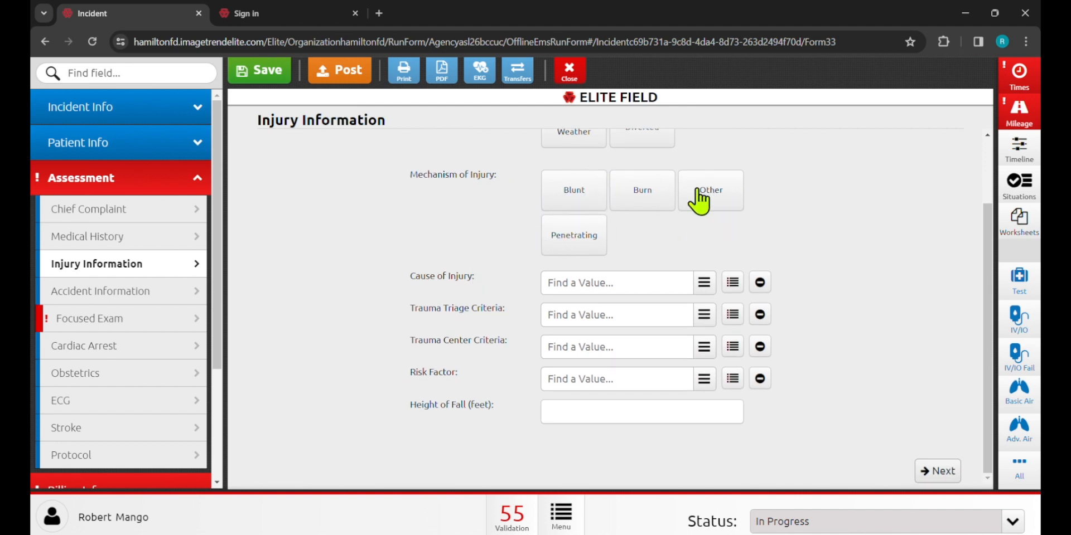
left_click(589, 282)
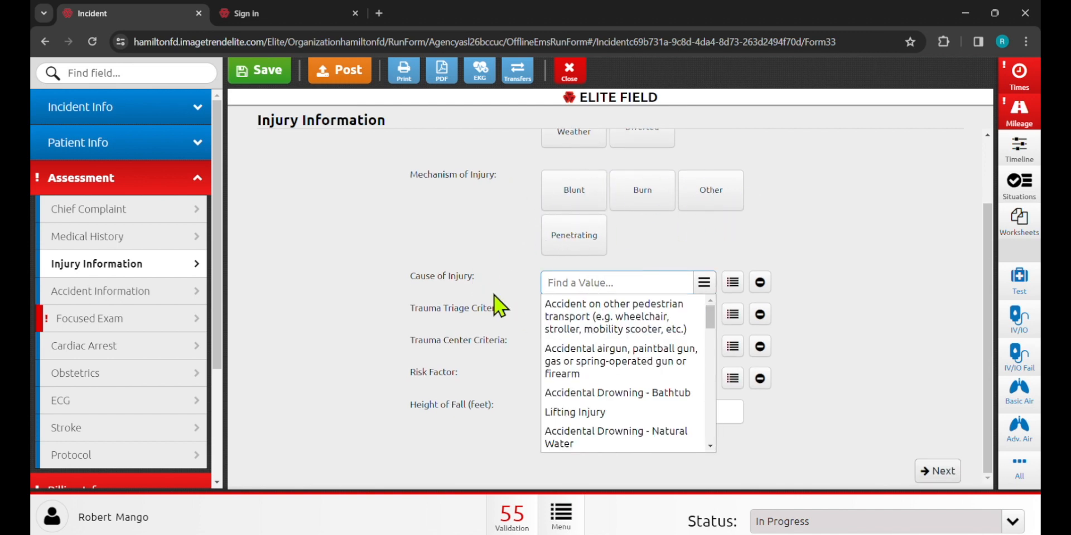
left_click(504, 285)
left_click(574, 312)
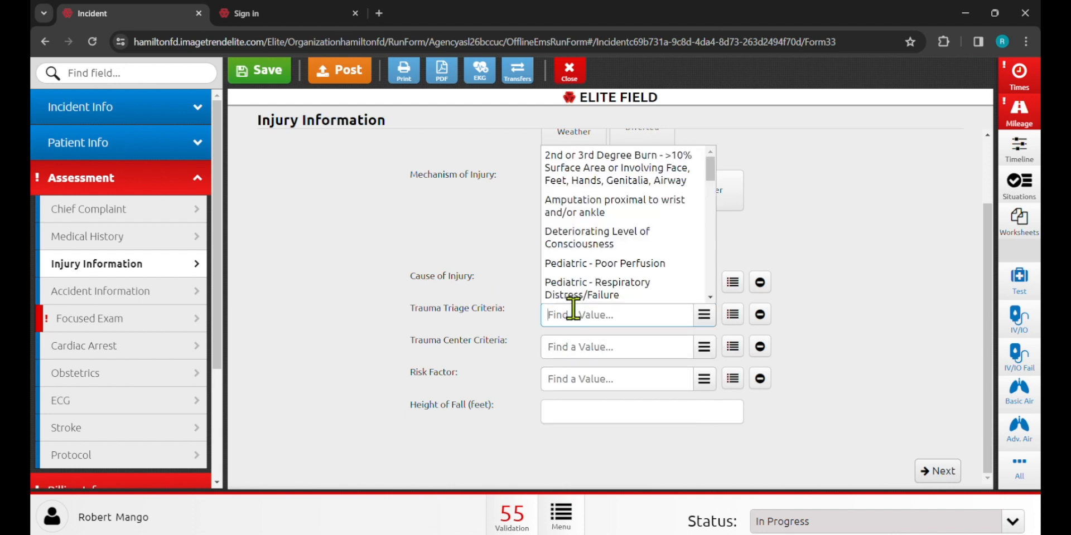
left_click(519, 282)
left_click(549, 348)
left_click(577, 375)
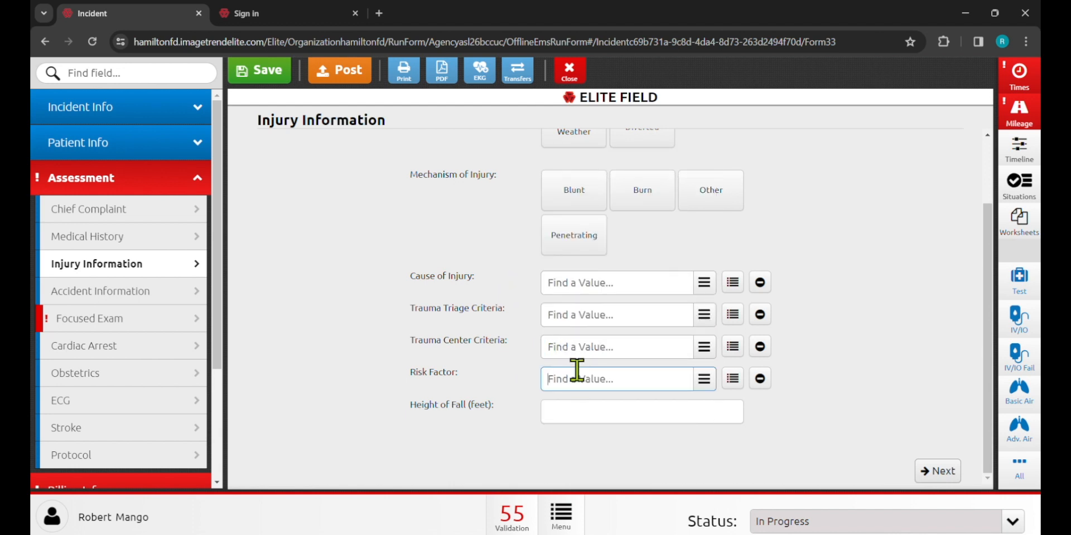
left_click(516, 353)
Examine the list of Trauma Triage Criteria options and close it without a selection
left_click(595, 315)
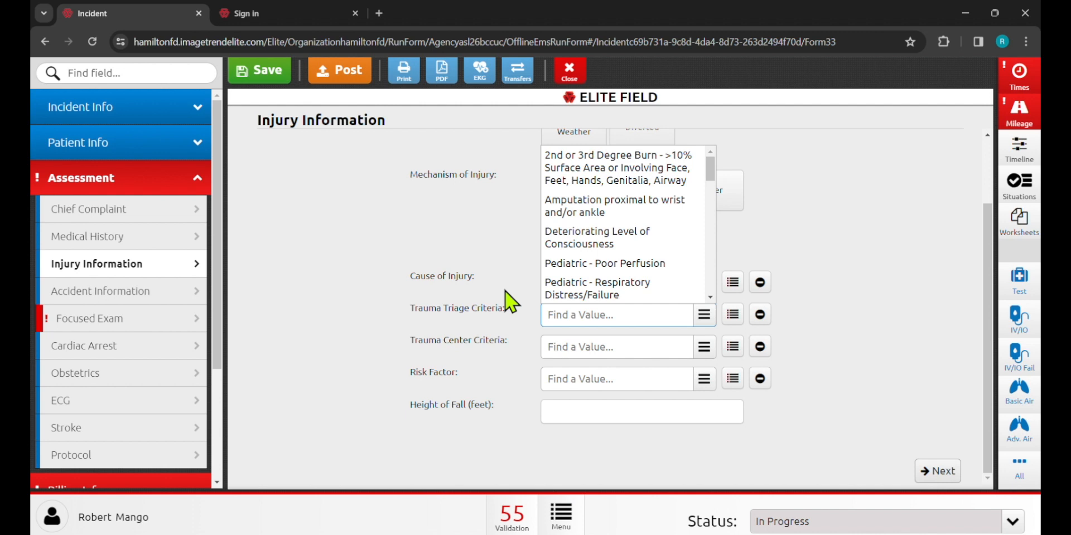
type("ddd")
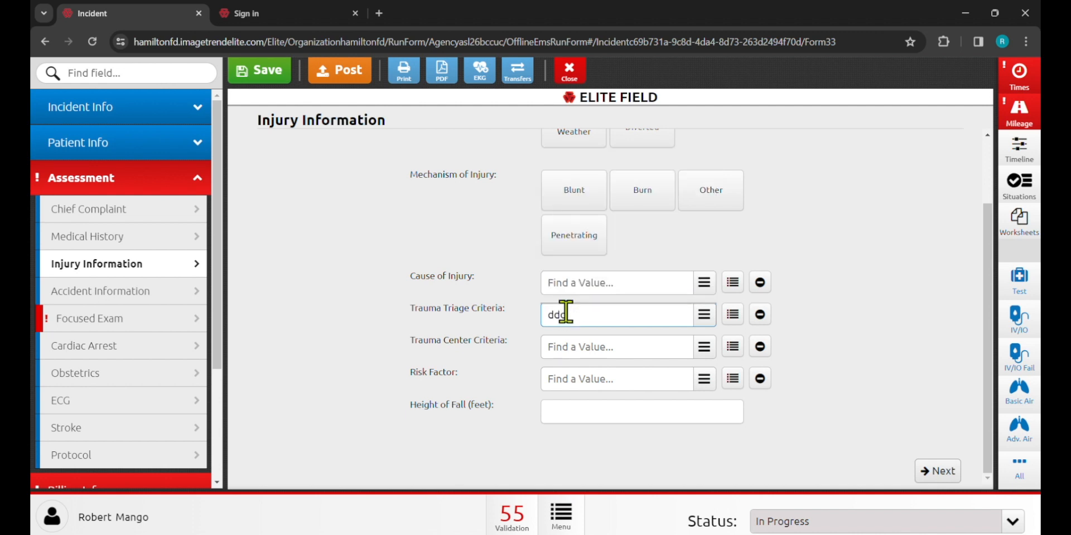
key("BackSpace")
key("BackSpace")
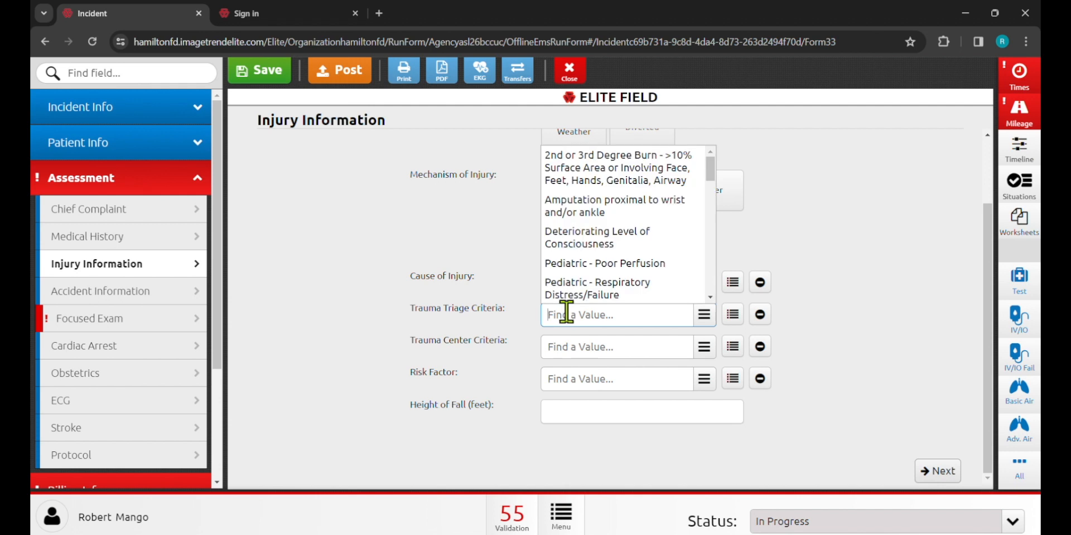
scroll(651, 232, "down", 4)
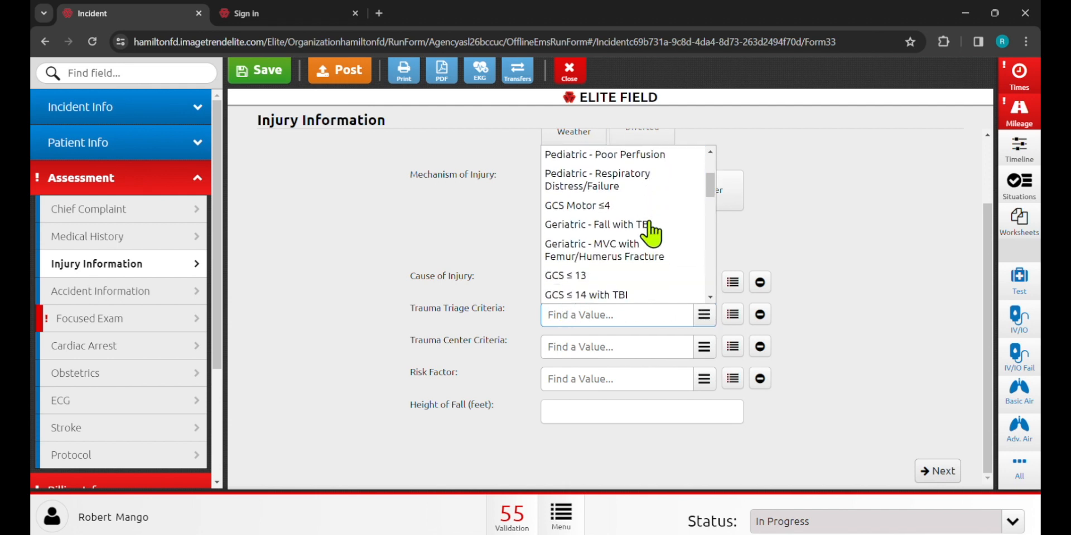
scroll(650, 232, "down", 3)
scroll(651, 235, "down", 2)
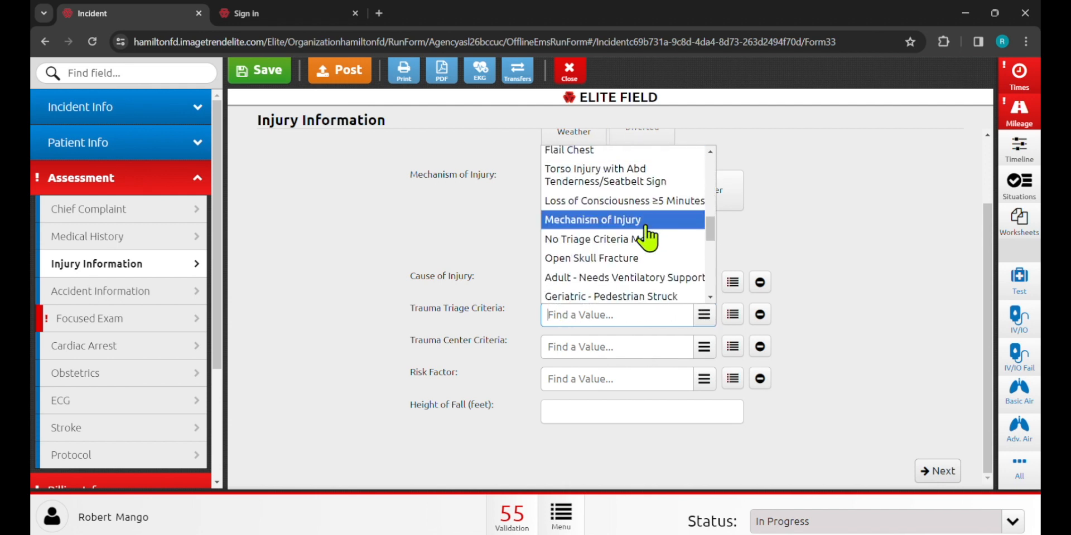
scroll(649, 236, "up", 4)
scroll(647, 237, "up", 2)
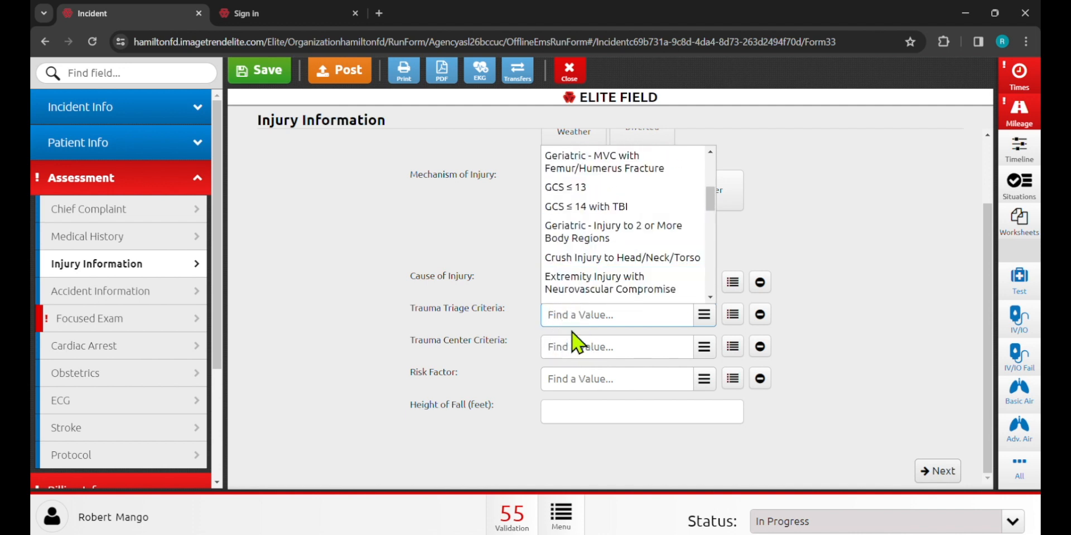
left_click(485, 303)
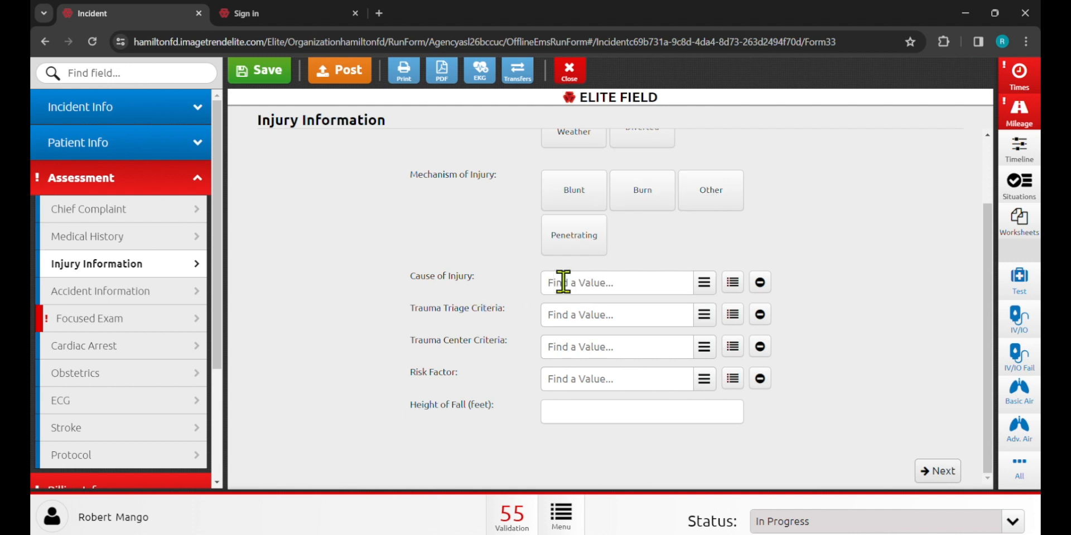
Browse the Cause of Injury options, search them for MVC and select MVC - Car Occupant
left_click(578, 282)
scroll(618, 374, "down", 8)
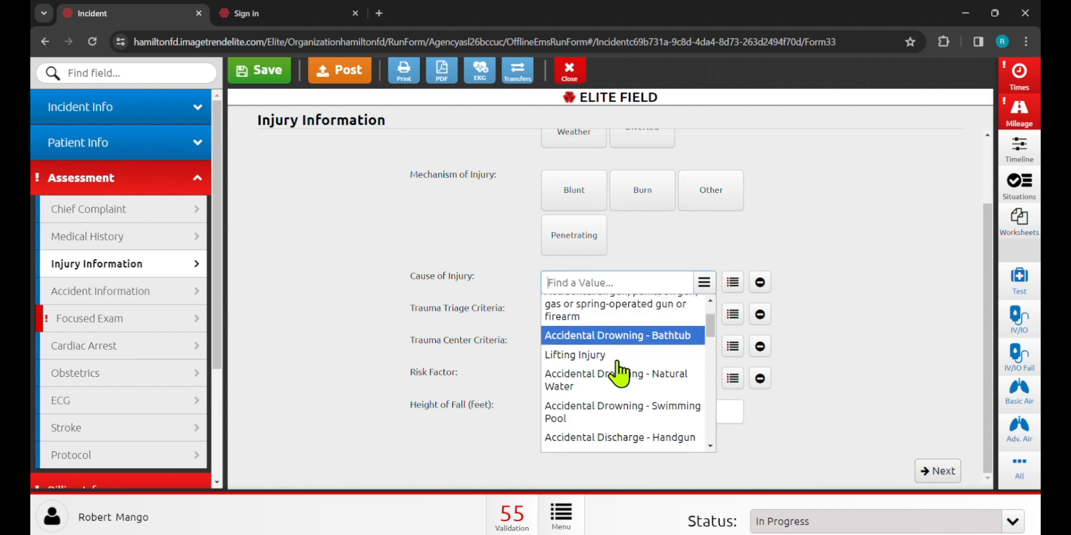
scroll(620, 379, "down", 6)
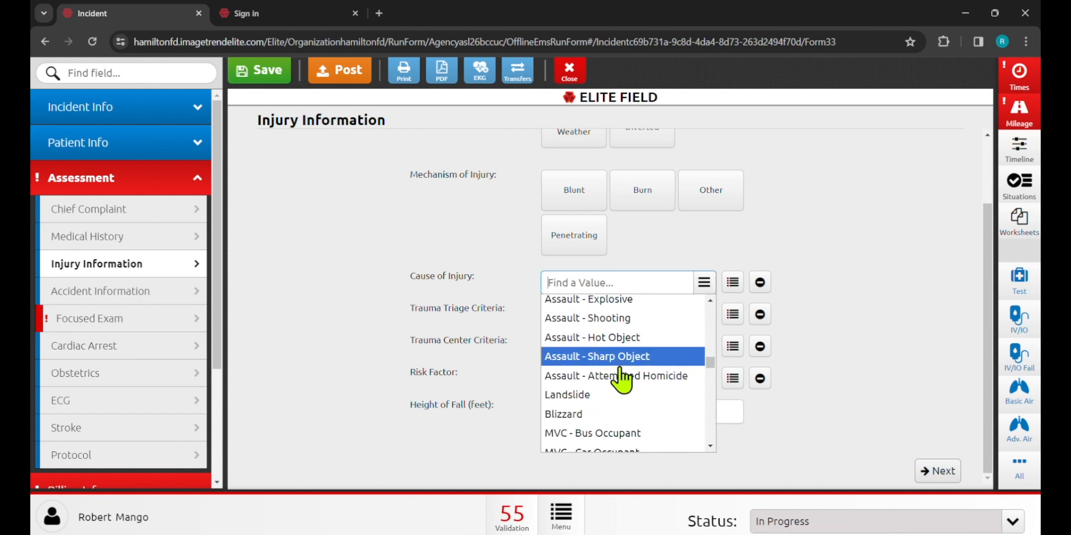
scroll(621, 379, "down", 4)
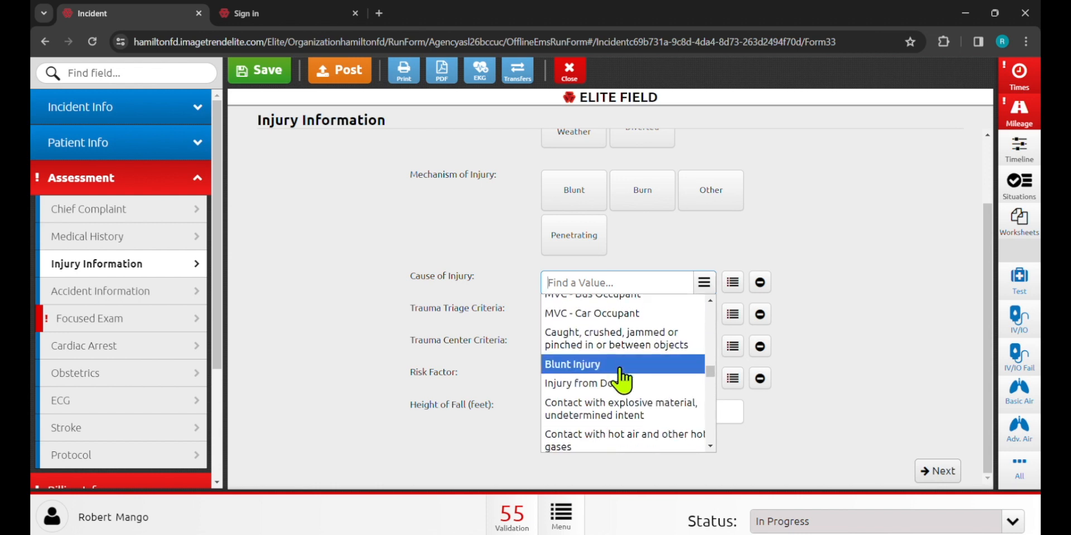
scroll(620, 376, "down", 2)
scroll(622, 376, "up", 2)
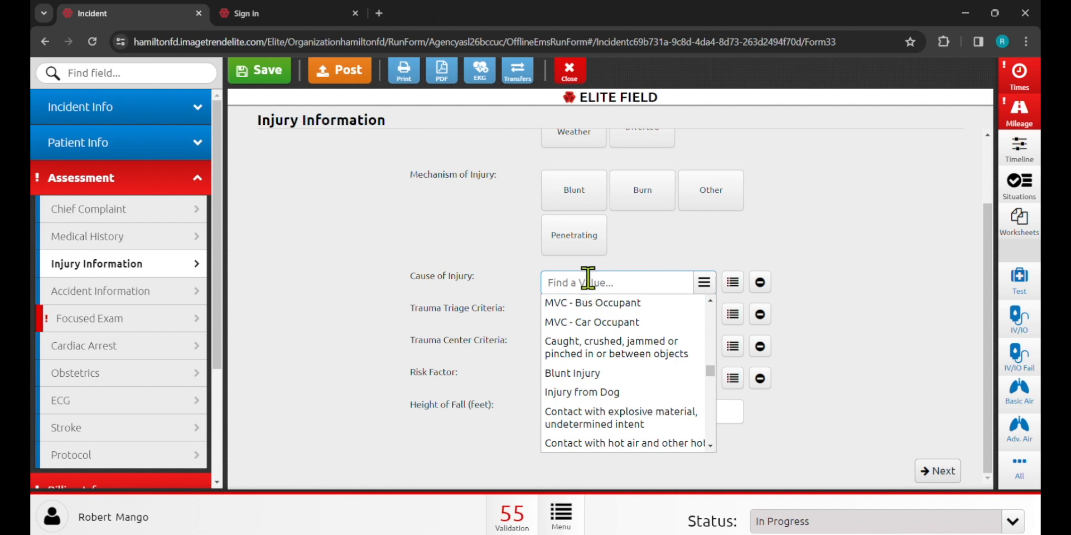
scroll(602, 387, "down", 5)
scroll(607, 395, "down", 3)
scroll(607, 396, "up", 6)
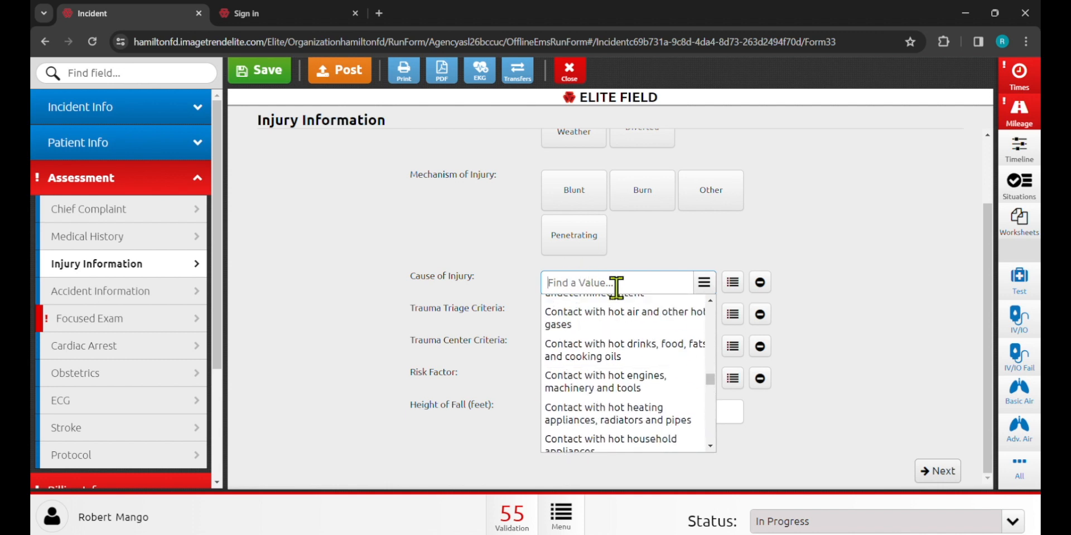
type("C")
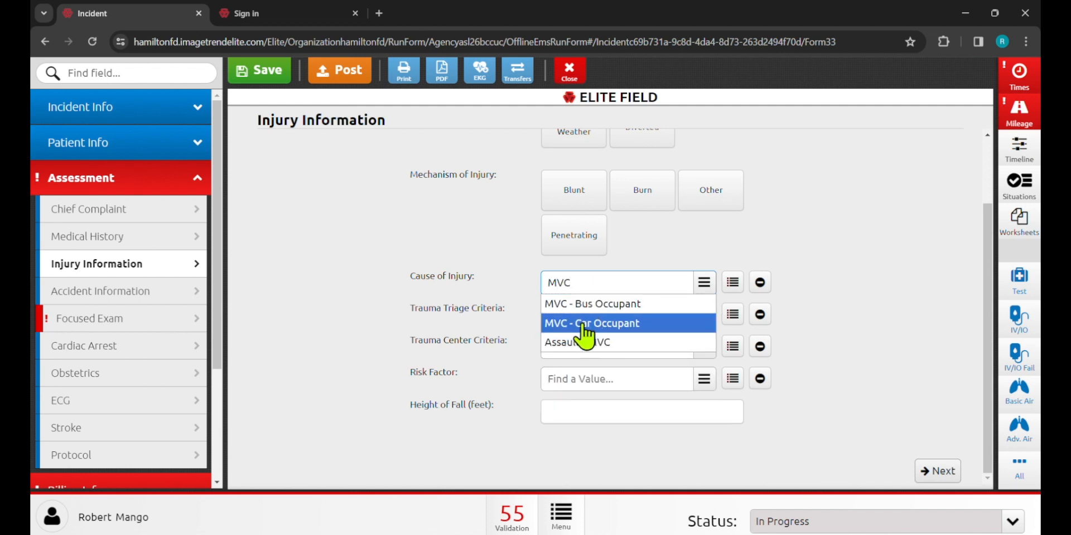
left_click(619, 329)
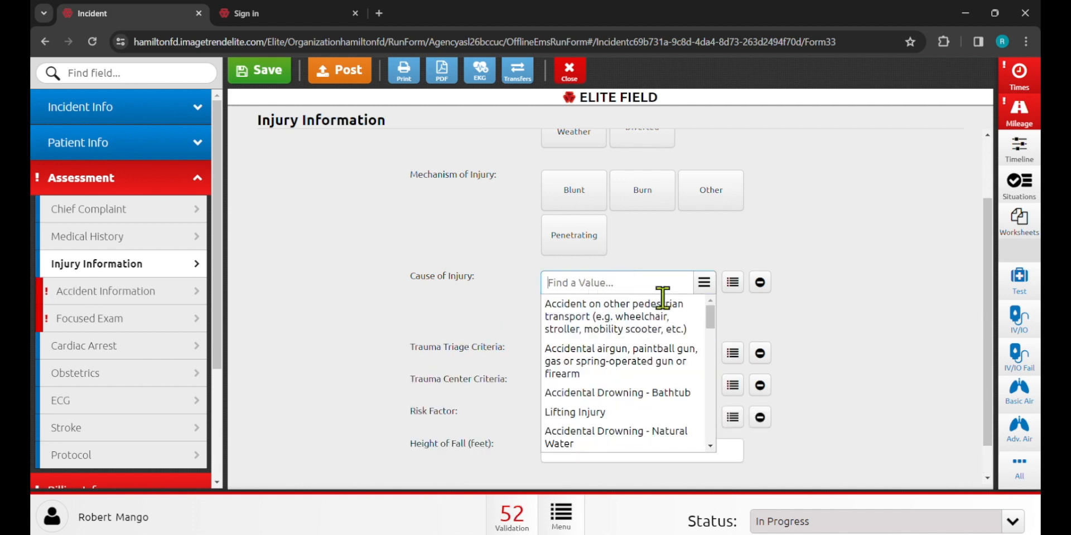
Search the Cause of Injury options for Auto and Vehicle, look through the matches and close the list without a selection
type("Auto")
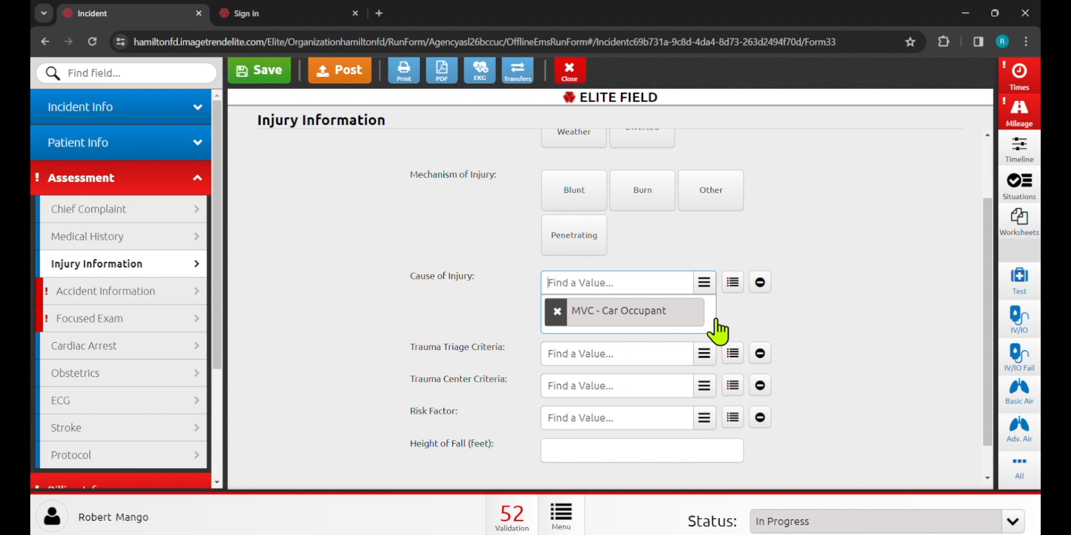
type("Vehicle")
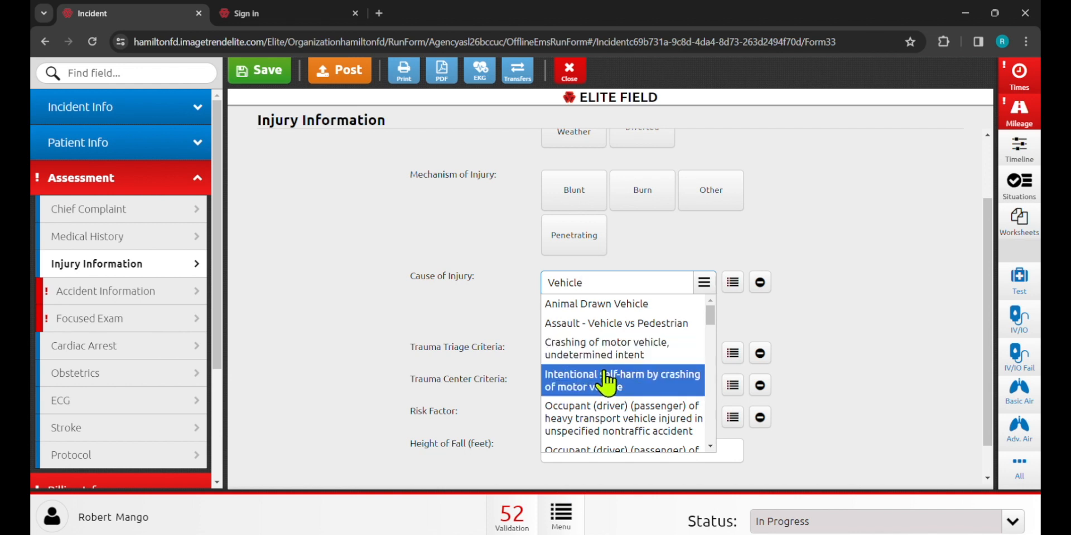
scroll(607, 391, "down", 3)
scroll(605, 398, "down", 1)
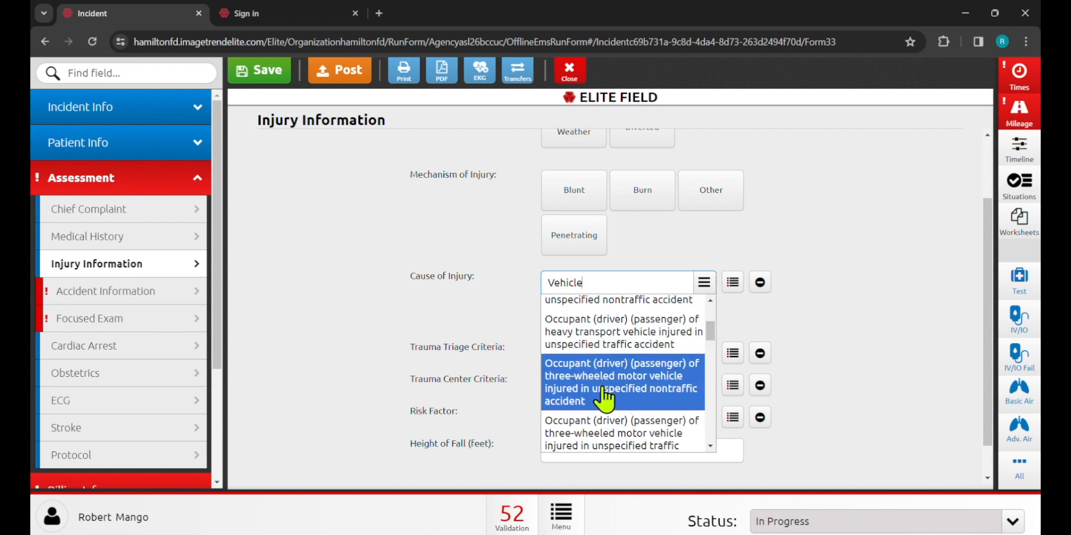
scroll(605, 398, "up", 1)
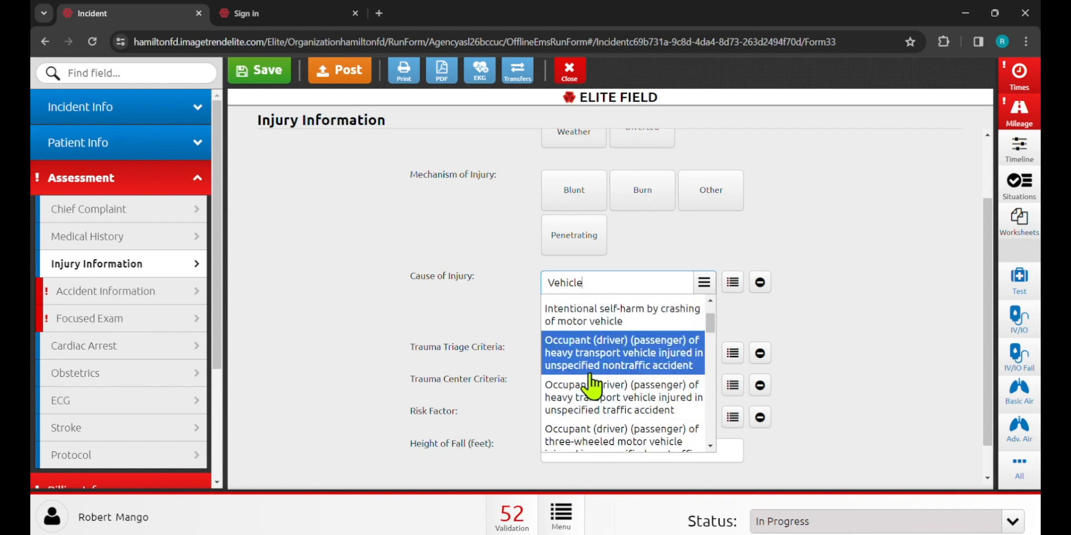
scroll(605, 385, "up", 1)
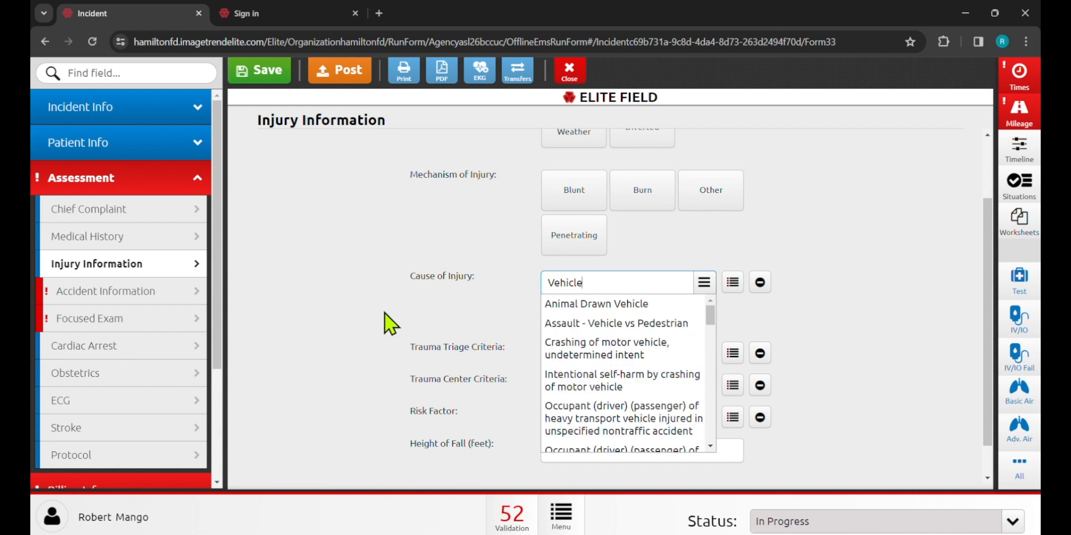
left_click(370, 317)
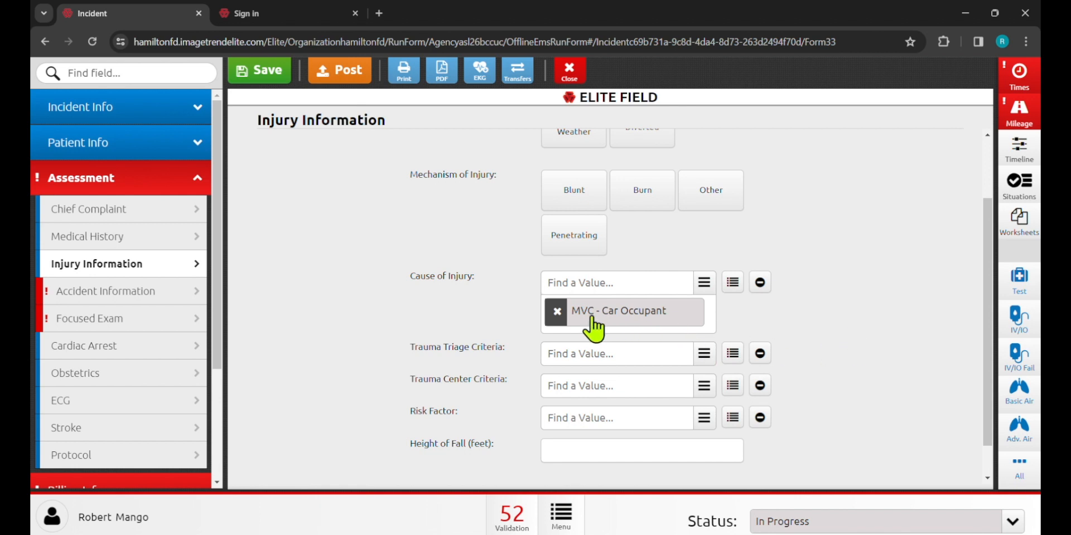
Remove MVC - Car Occupant from Cause of Injury and view the Trauma Triage Criteria and Trauma Center Criteria options without choosing any
left_click(557, 312)
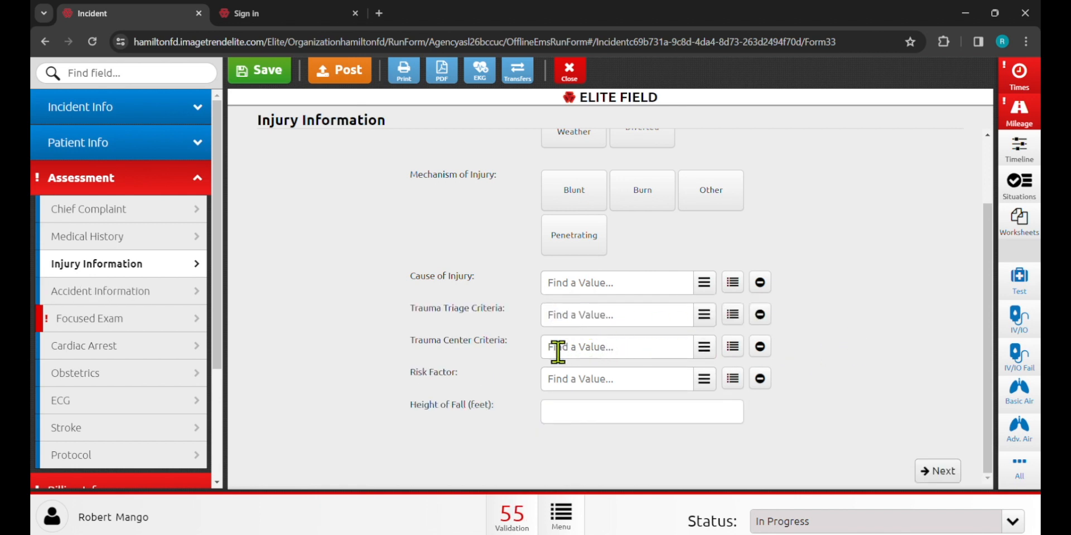
left_click(610, 316)
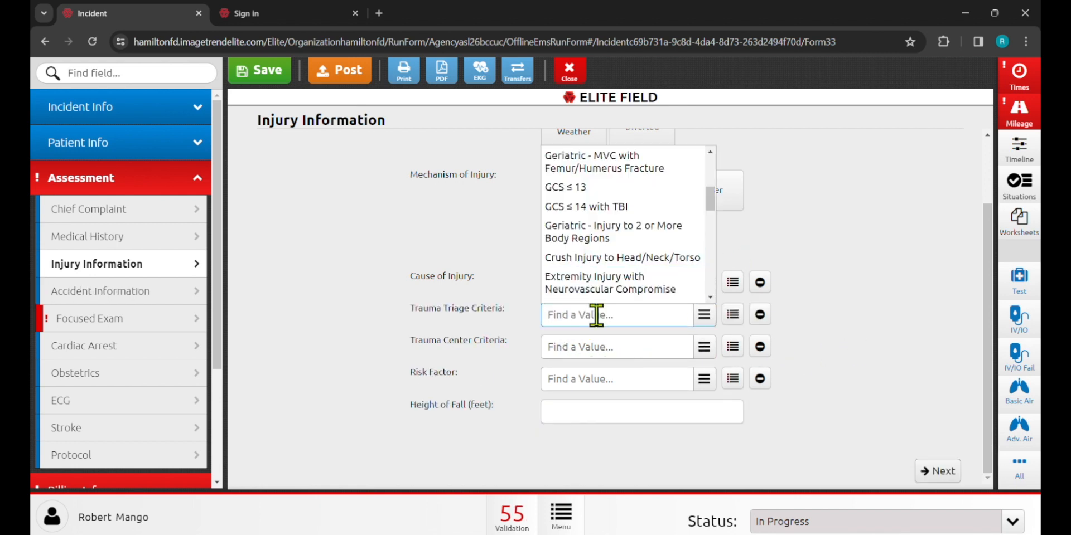
left_click(583, 352)
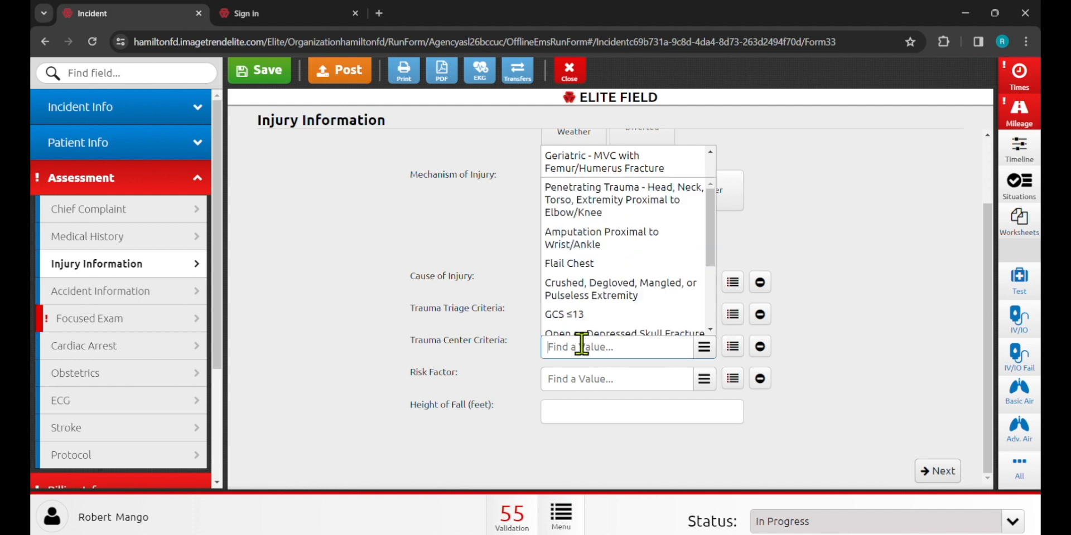
left_click(440, 292)
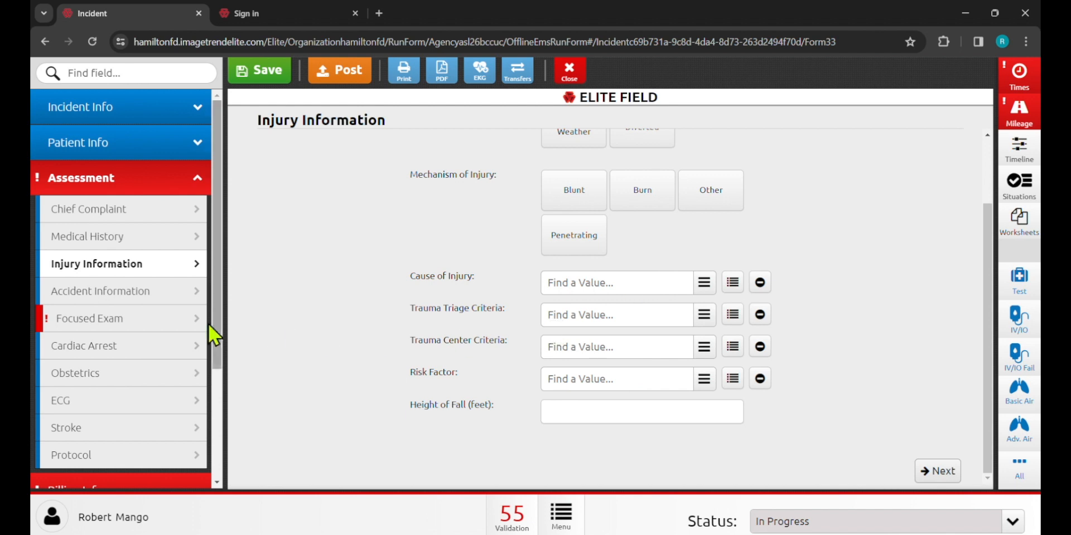
Open the Accident Information page and examine its fields down to Ejection Path, including the patient location and safety equipment options
left_click(71, 292)
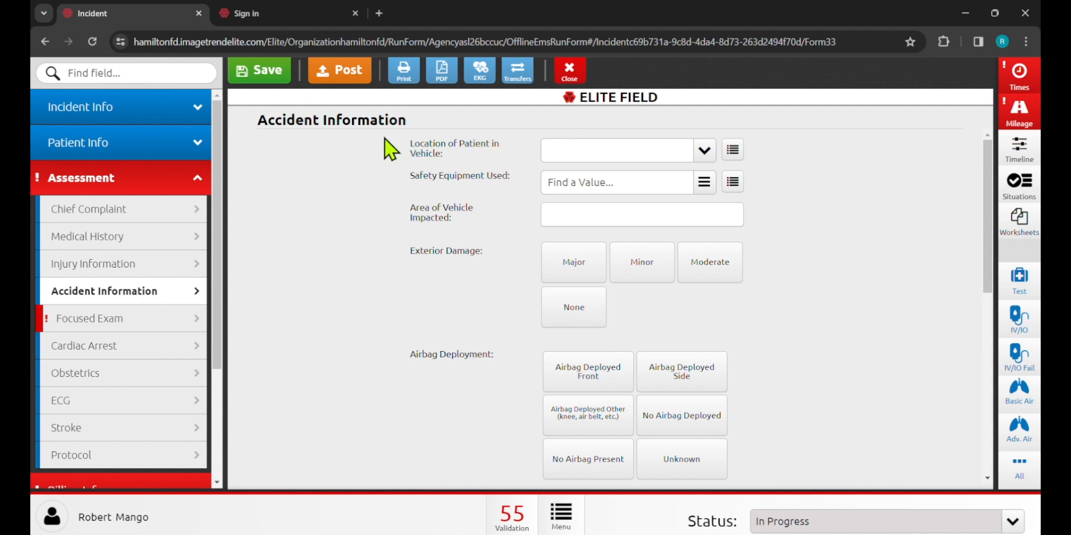
left_click(575, 151)
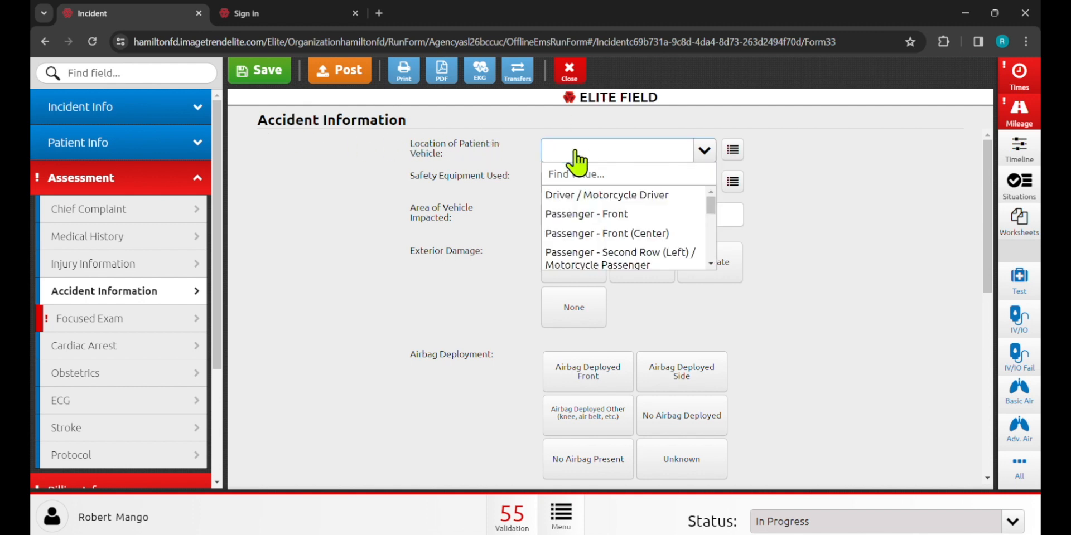
left_click(575, 161)
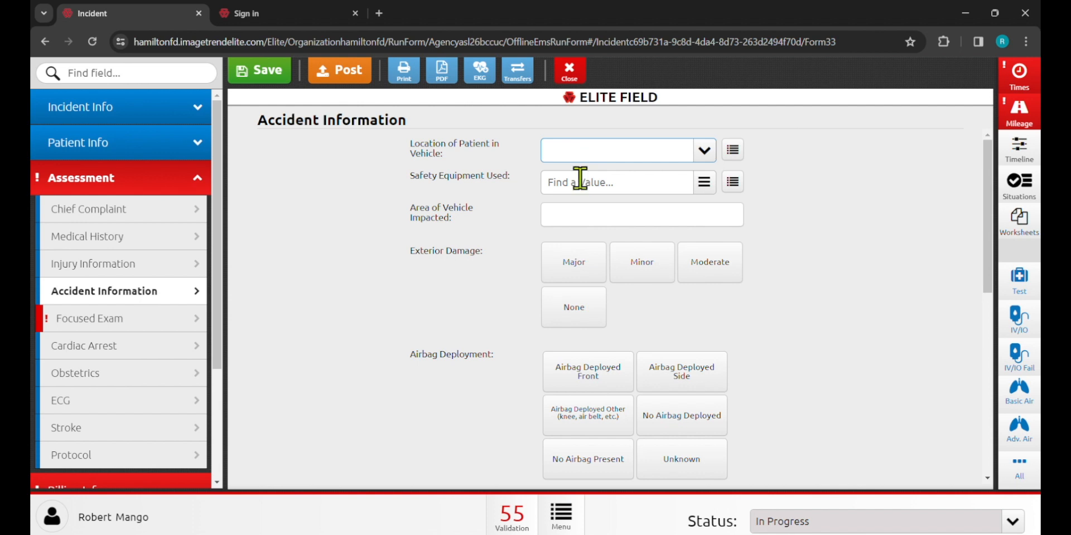
left_click(580, 180)
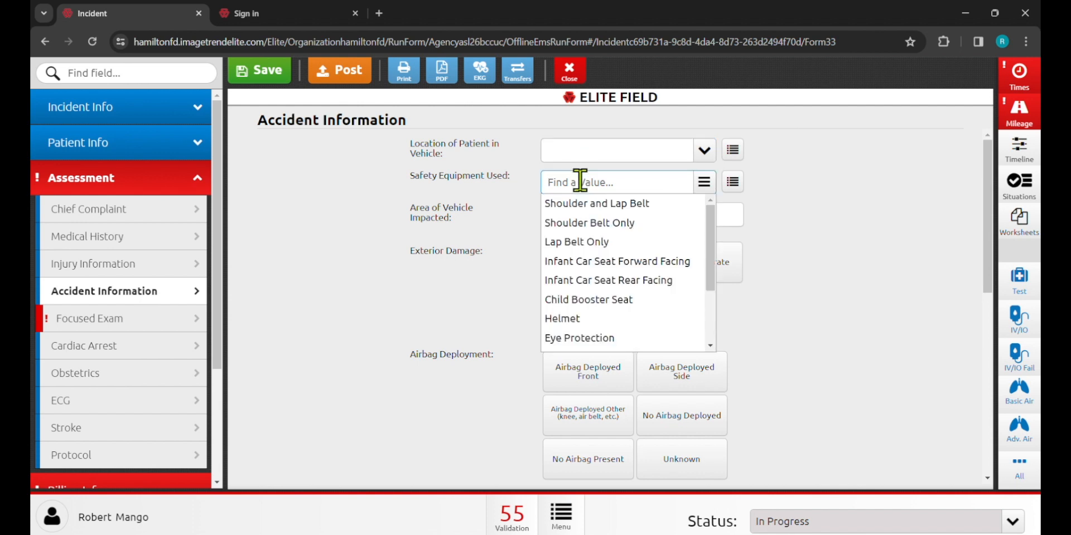
left_click(398, 185)
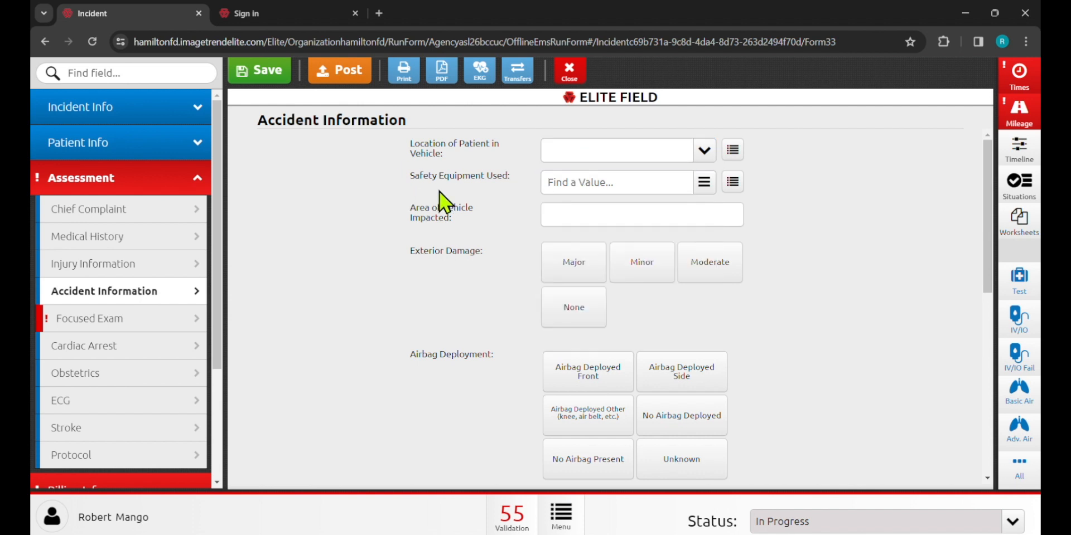
left_click(568, 204)
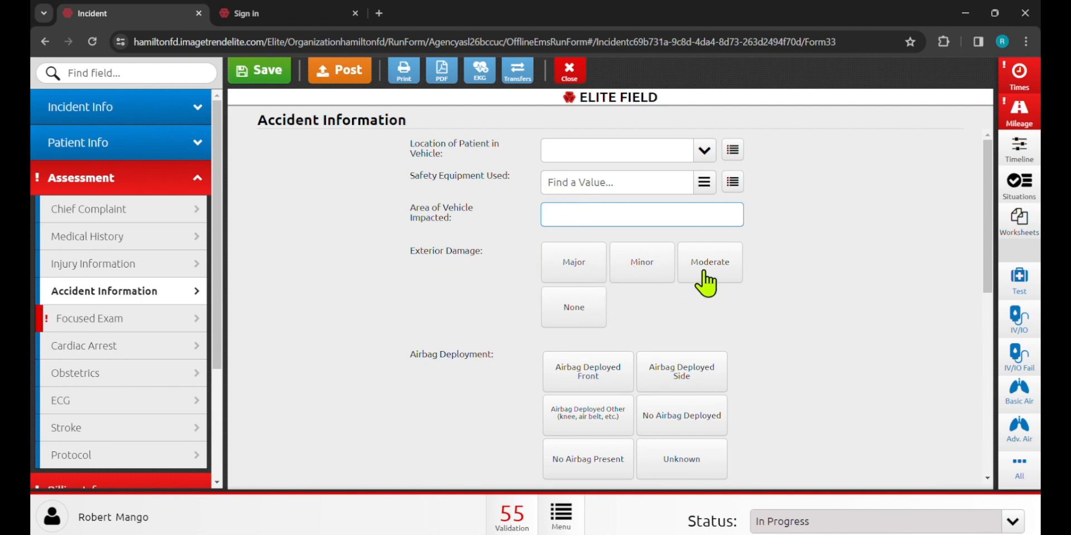
scroll(301, 334, "down", 3)
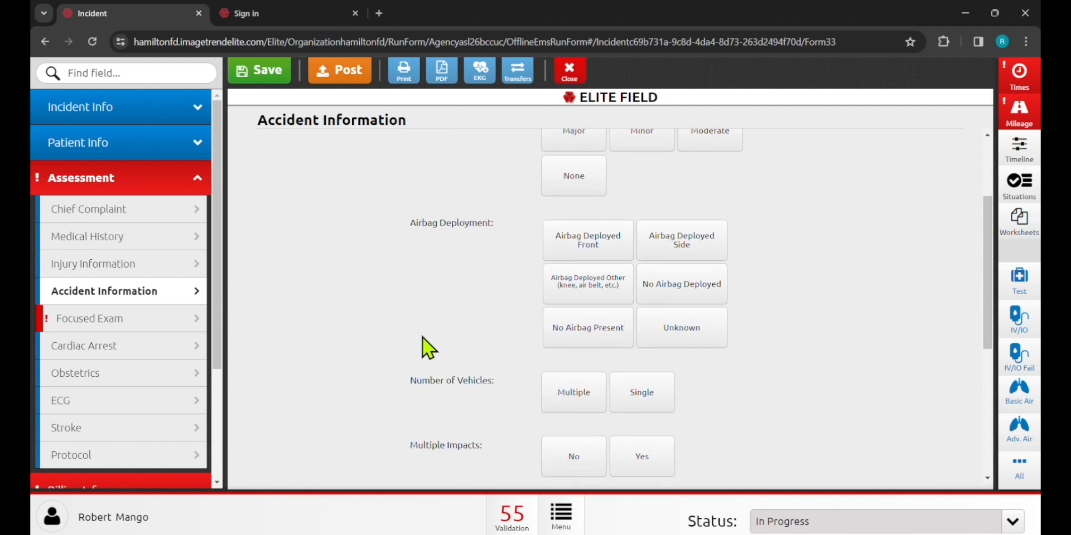
scroll(426, 349, "down", 3)
scroll(413, 310, "down", 3)
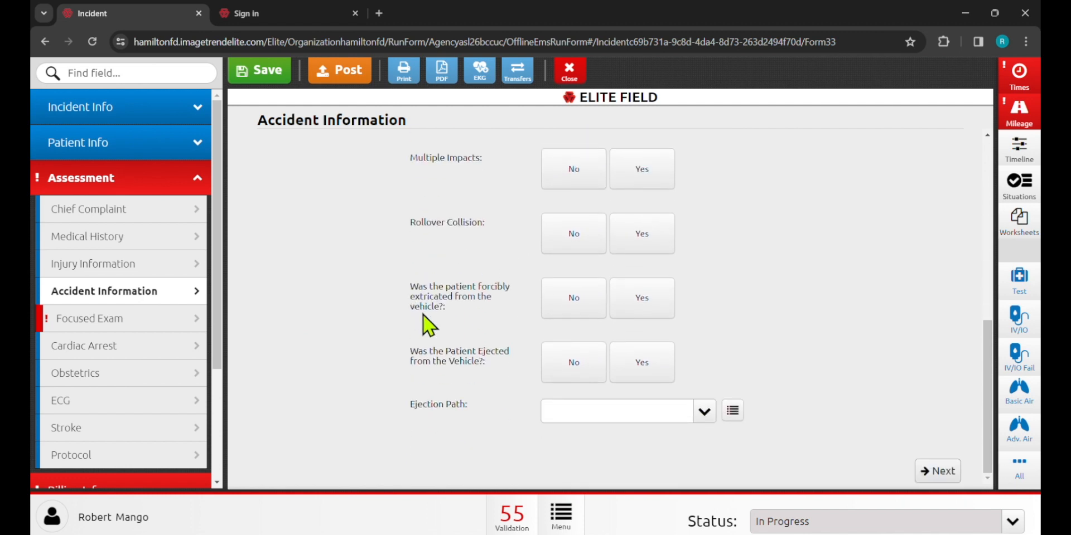
scroll(443, 287, "up", 5)
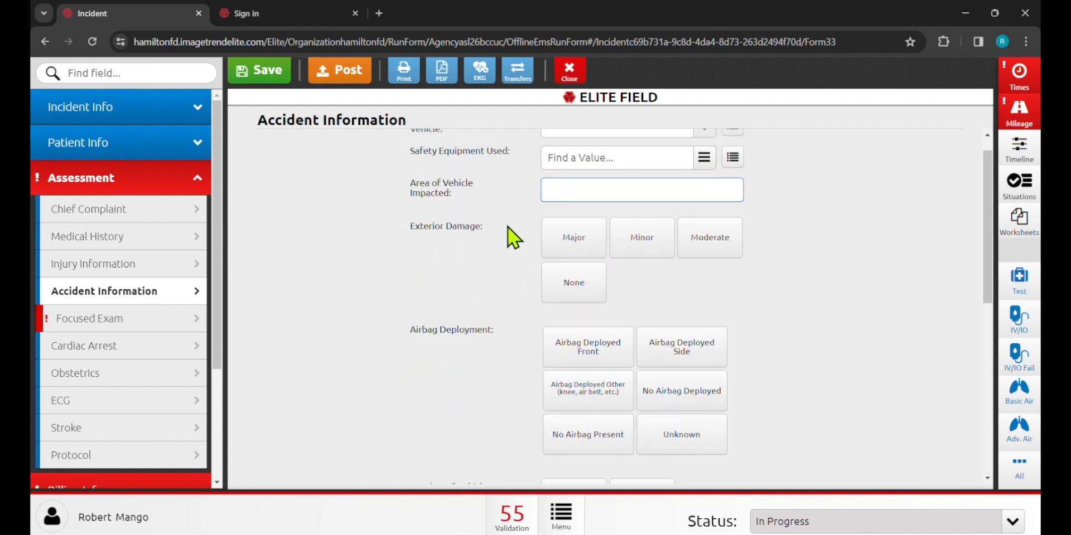
Set Exterior Damage to Major, Airbag Deployment to Airbag Deployed Side, Number of Vehicles to Multiple and Rollover Collision to No
left_click(567, 239)
left_click(654, 351)
scroll(459, 323, "down", 5)
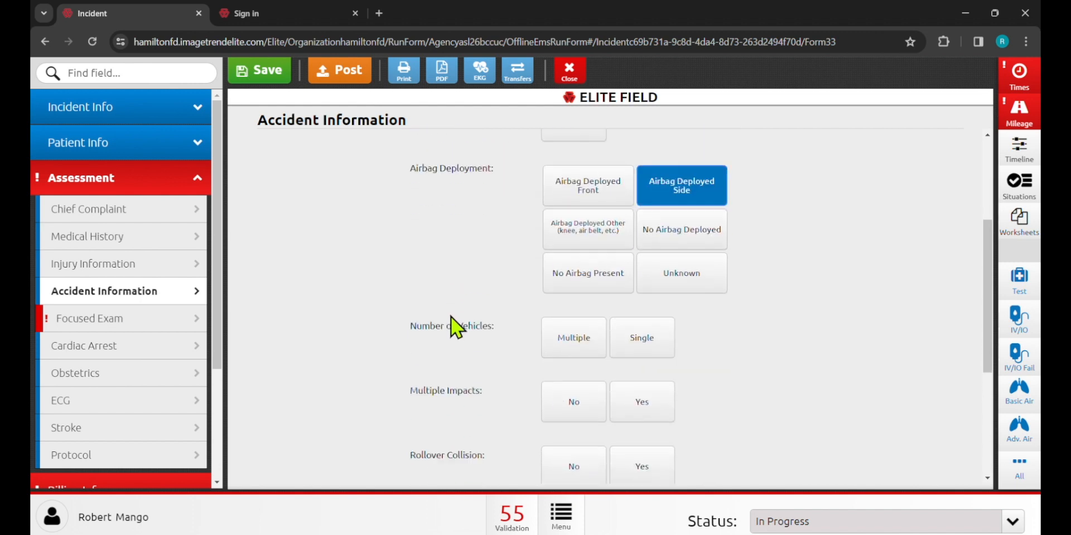
left_click(563, 258)
left_click(569, 362)
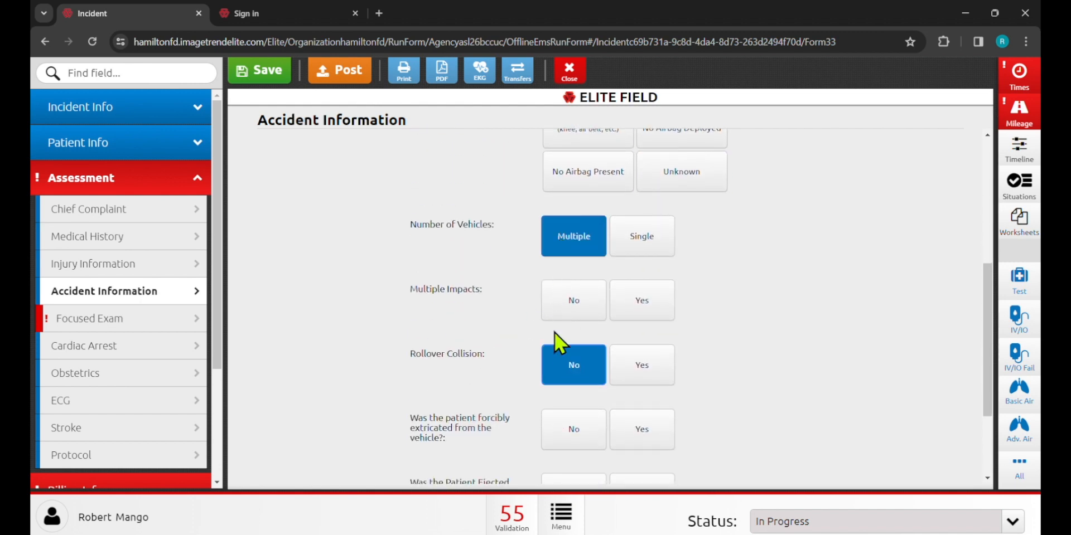
Clear the Rollover Collision, Number of Vehicles, Airbag Deployment and Exterior Damage answers on the Accident Information page
left_click(569, 360)
left_click(566, 256)
scroll(614, 329, "up", 5)
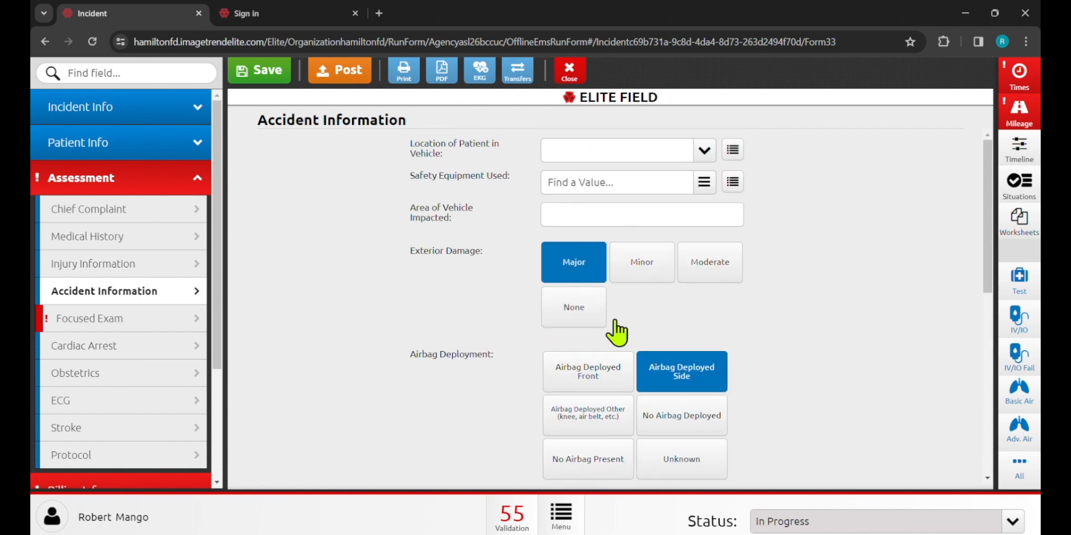
left_click(662, 370)
left_click(574, 262)
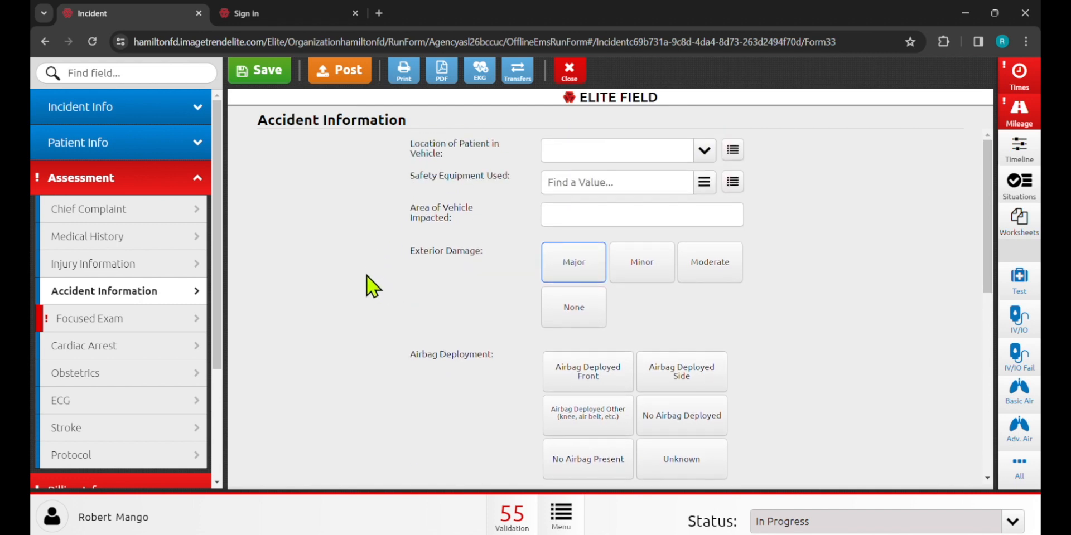
Go back to the Medical History page and review the Medical/Surgical History entries
left_click(153, 292)
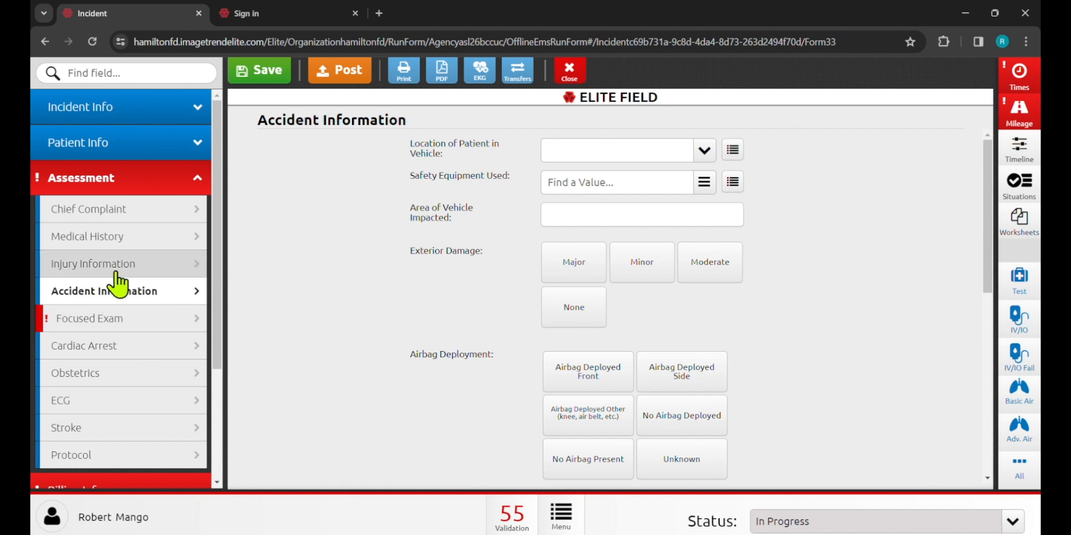
left_click(101, 237)
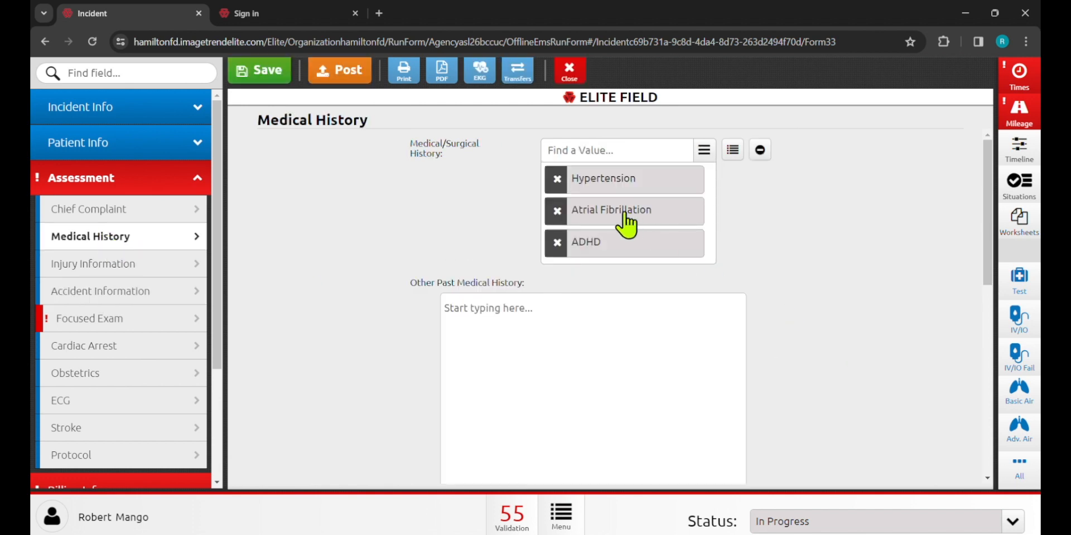
On the Focused Exam page, set COVID-19 was a Factor to Unknown, N/A and Cardiac Arrest to No
left_click(122, 329)
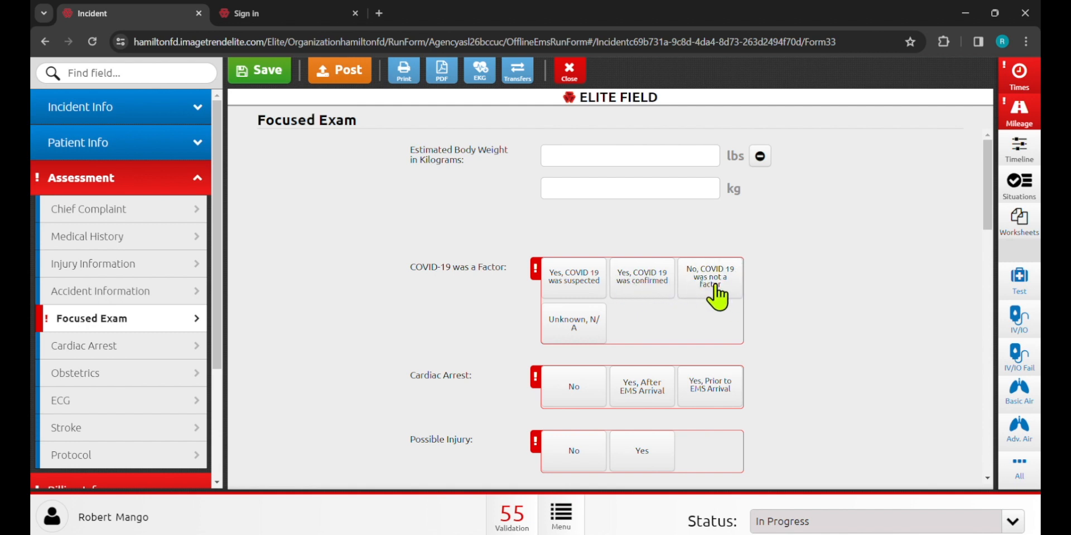
left_click(580, 333)
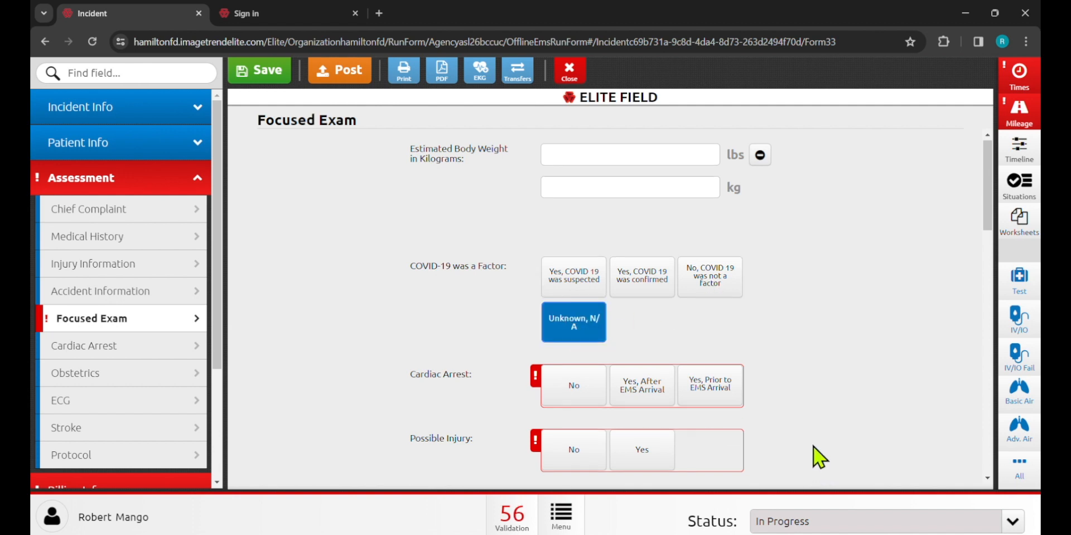
scroll(815, 449, "down", 2)
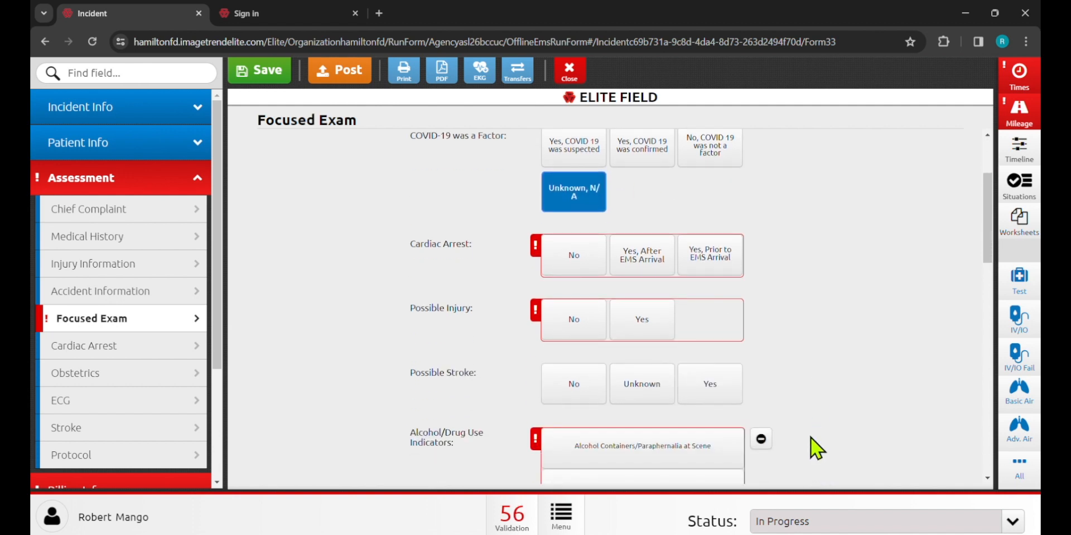
left_click(584, 262)
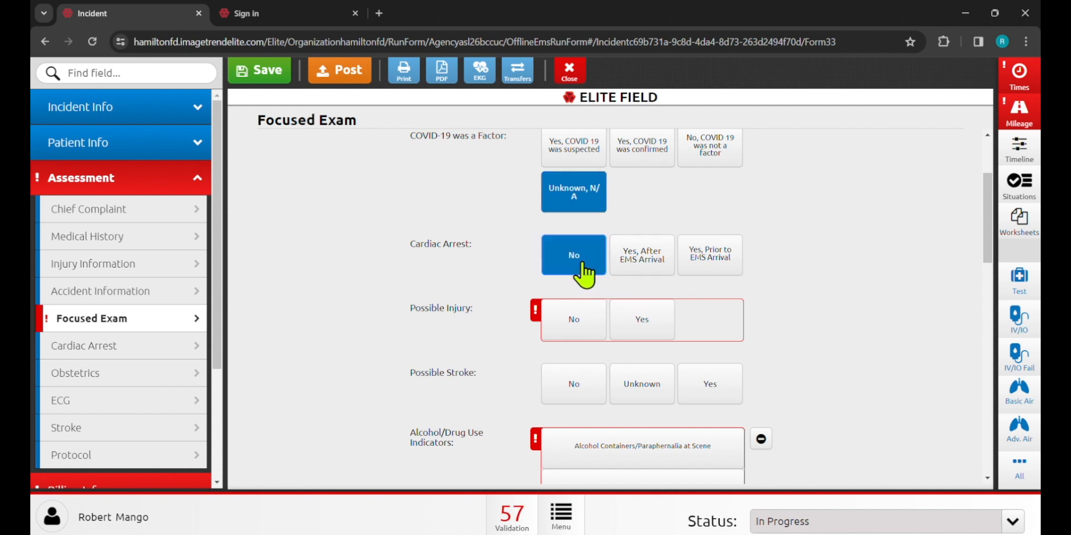
Try Yes for Possible Injury before setting it to No, and set Possible Stroke to Yes
left_click(557, 333)
left_click(668, 335)
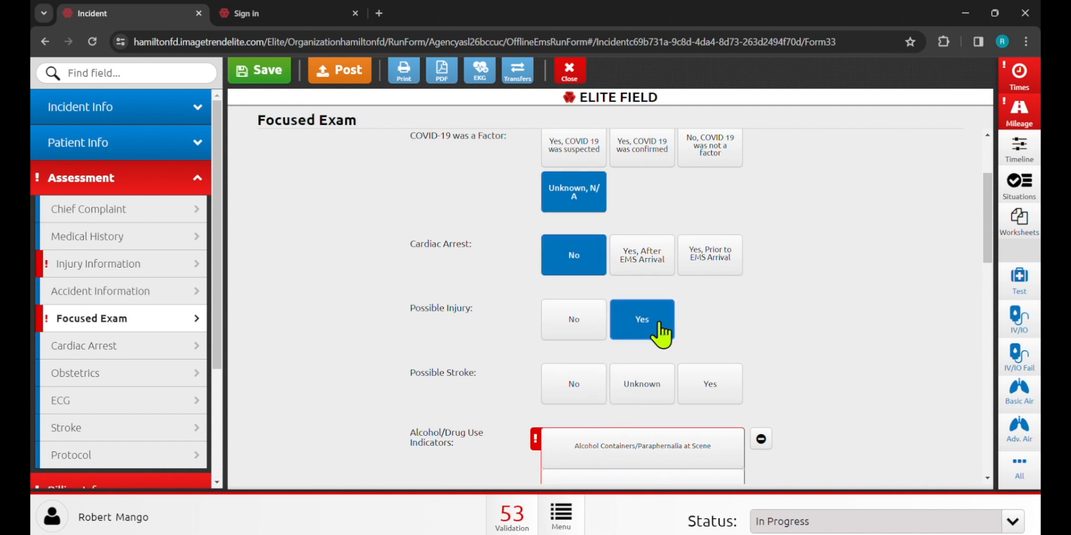
left_click(565, 333)
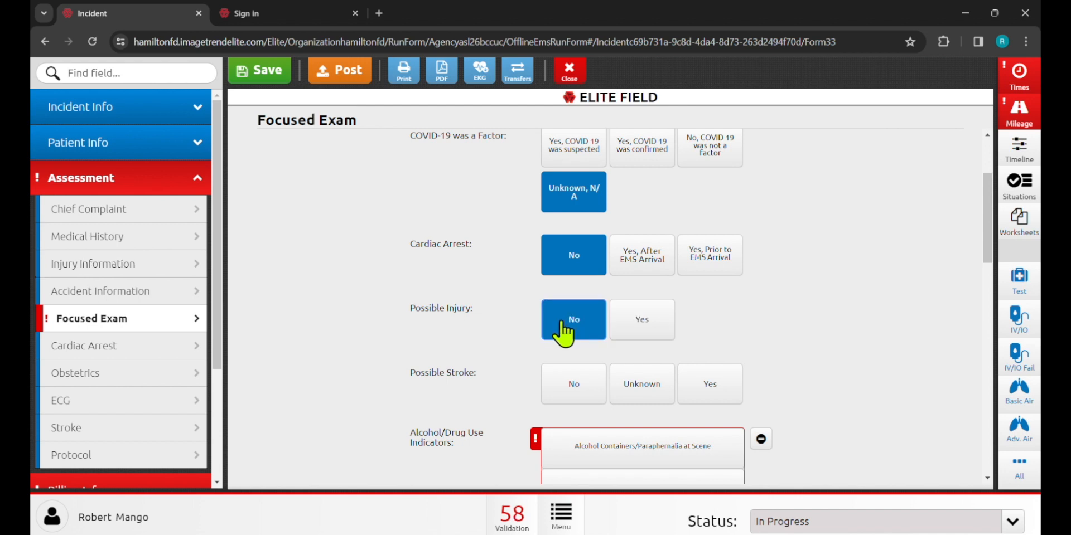
scroll(430, 395, "down", 3)
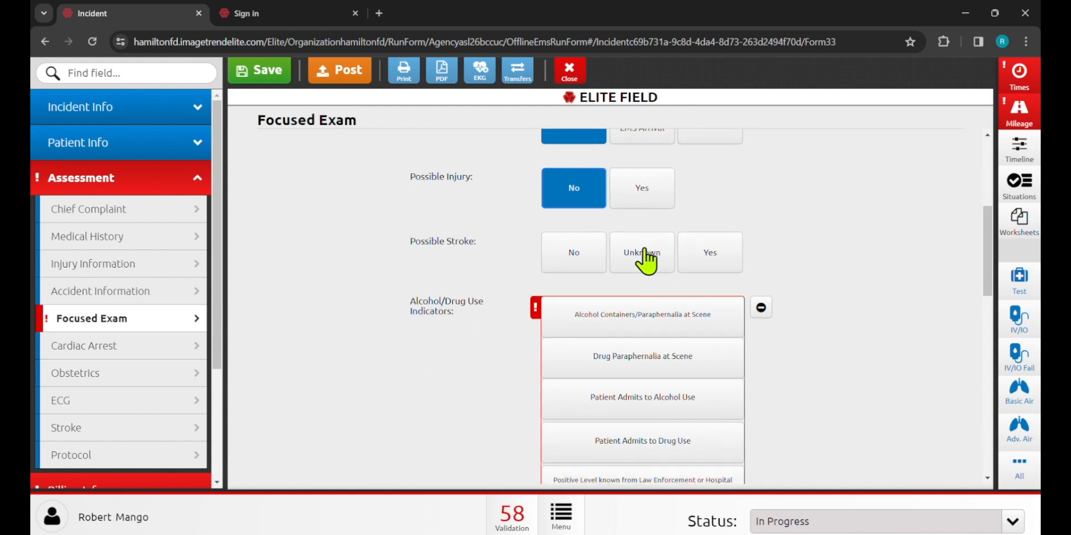
left_click(717, 260)
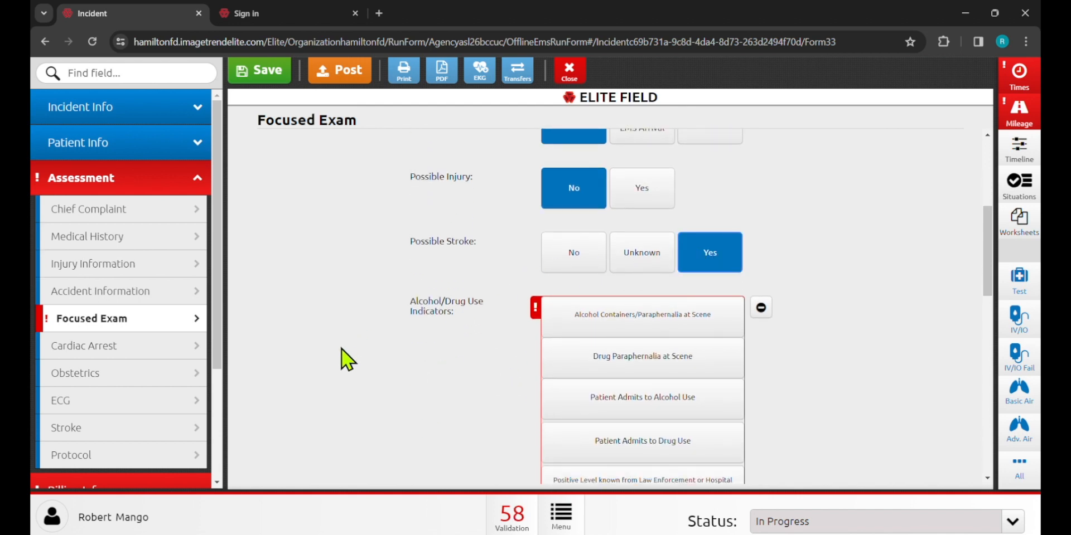
View the Stroke page's scale types and look through the Cardiac Arrest page's fields without answering any
left_click(98, 440)
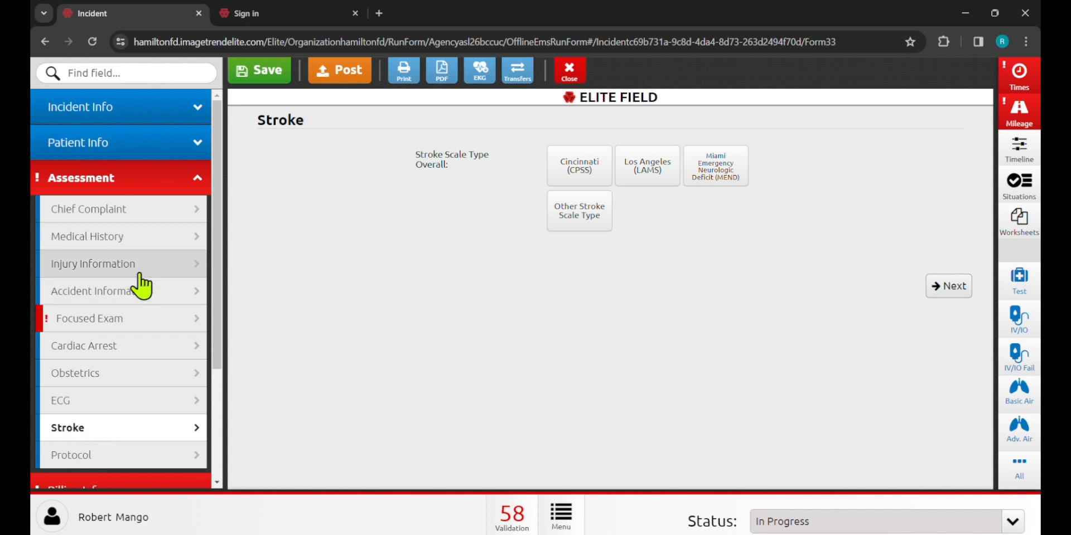
left_click(107, 348)
scroll(430, 334, "down", 4)
scroll(430, 335, "up", 3)
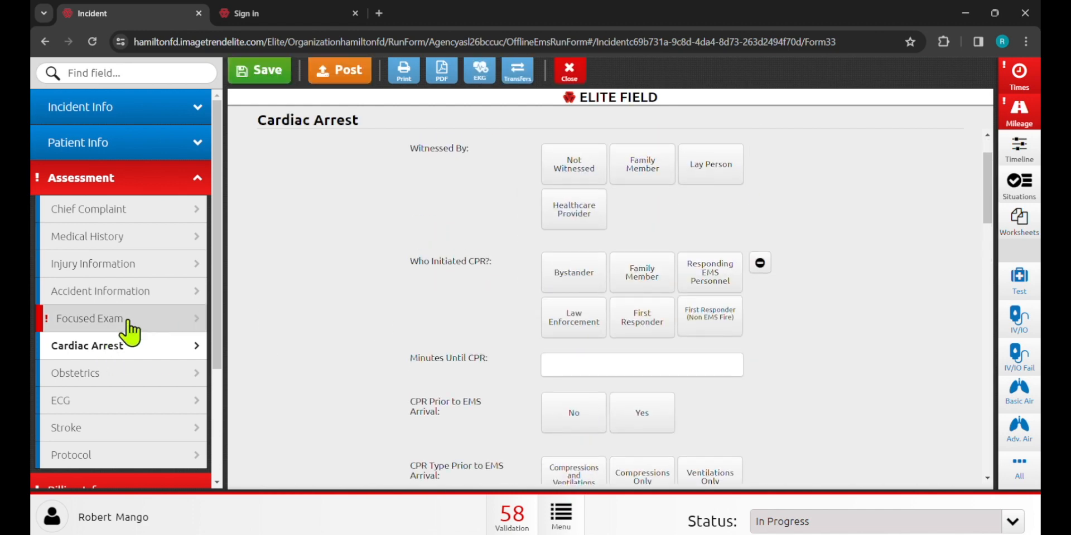
Return to the Focused Exam page and set Possible Stroke to No
left_click(127, 323)
scroll(532, 307, "down", 5)
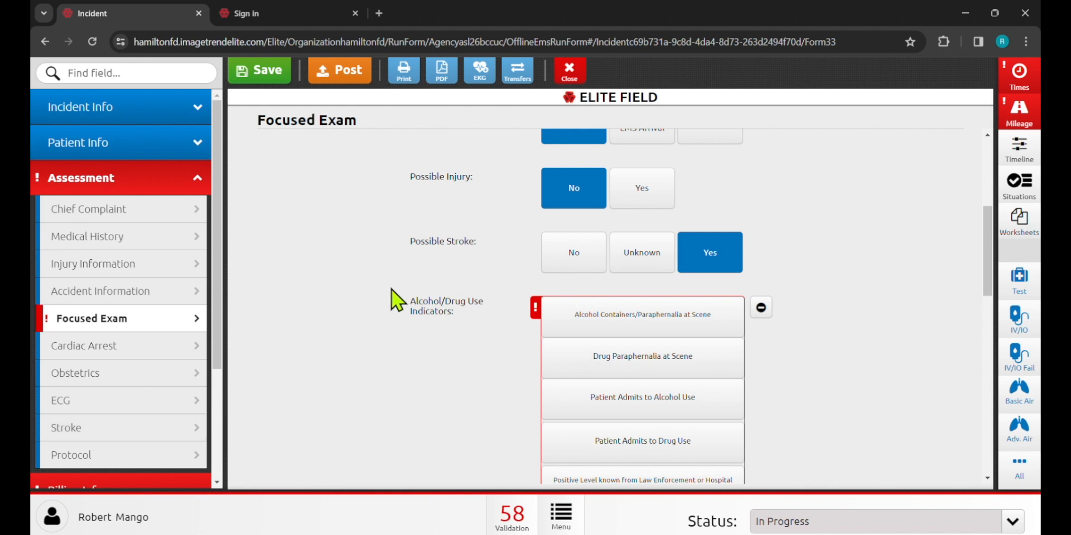
left_click(714, 270)
left_click(578, 273)
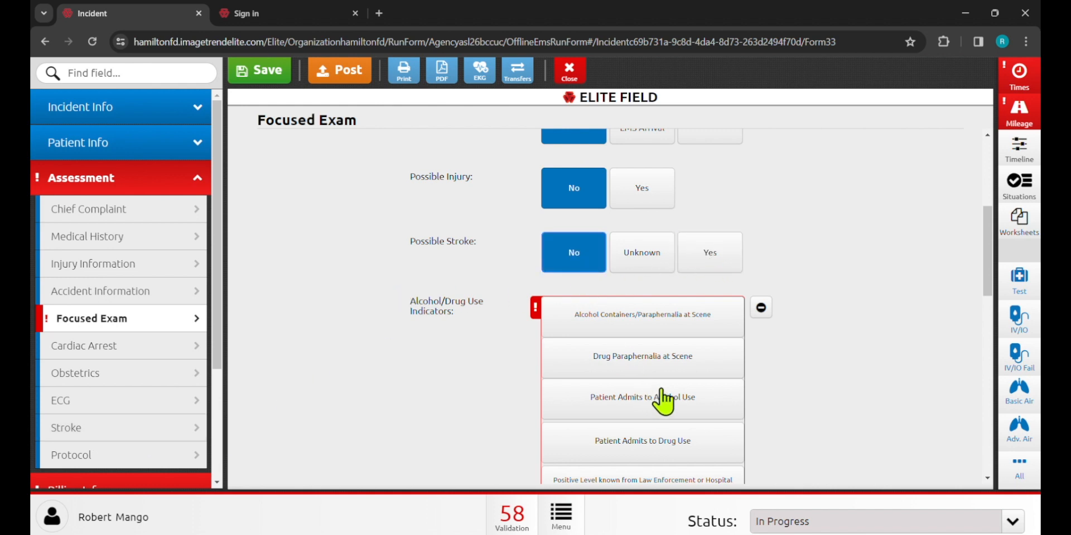
Mark Alcohol/Drug Use Indicators as Not Applicable and set Work-Related Illness/Injury to No
scroll(645, 358, "down", 3)
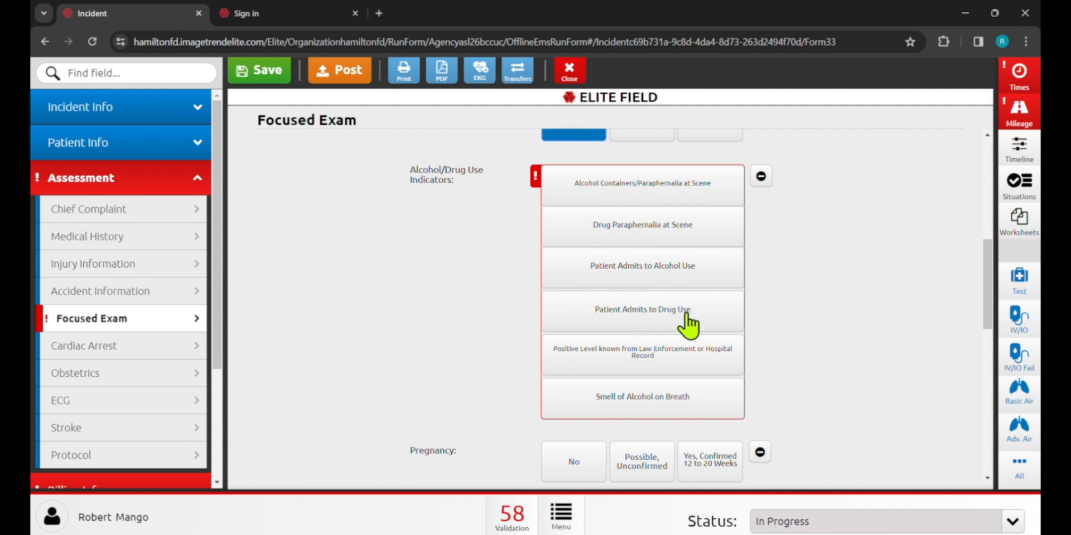
left_click(762, 182)
left_click(552, 210)
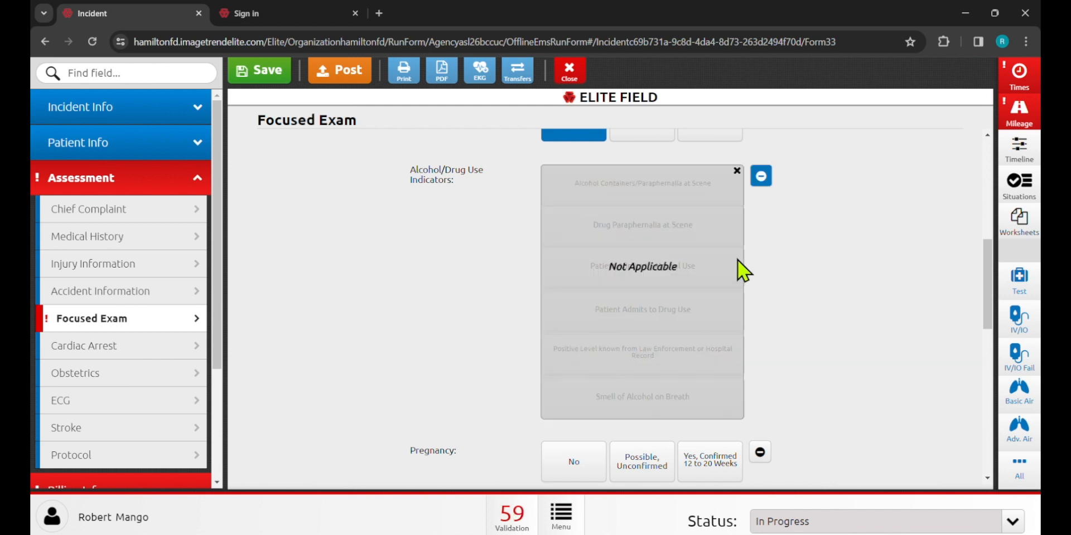
scroll(805, 290, "down", 5)
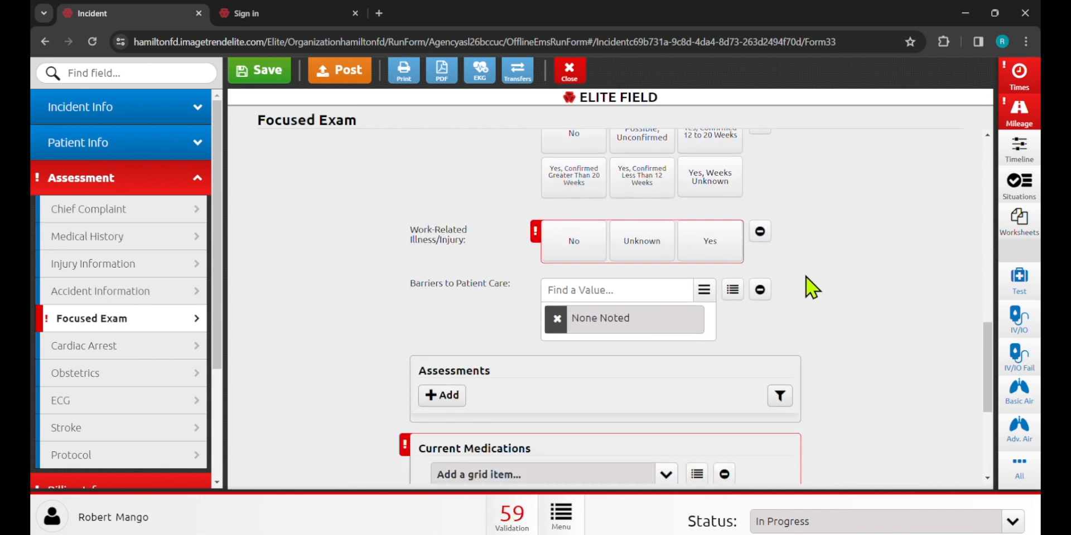
left_click(566, 252)
Look through the medication options available under Current Medications on the Focused Exam page
scroll(878, 365, "down", 3)
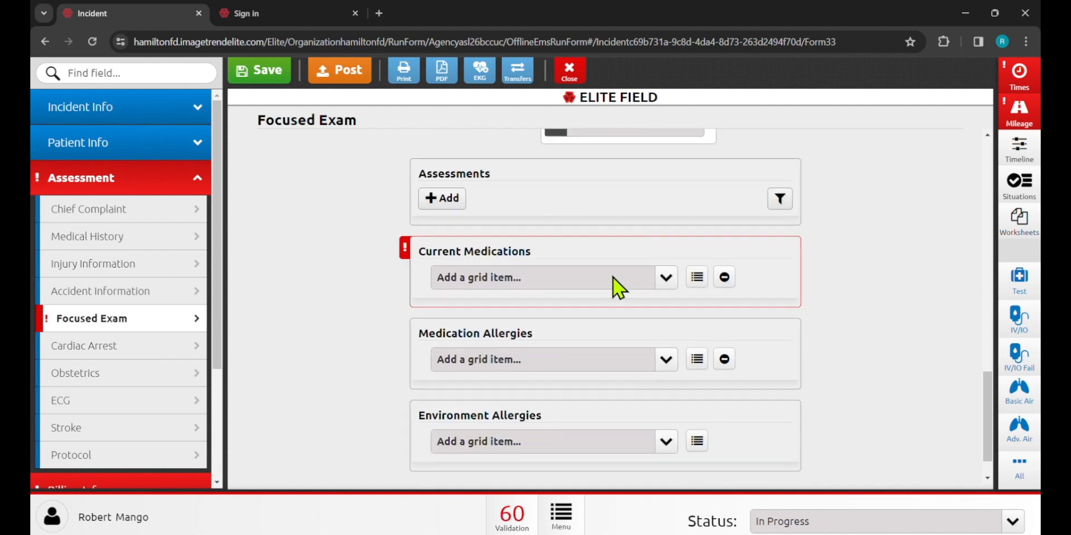
left_click(527, 282)
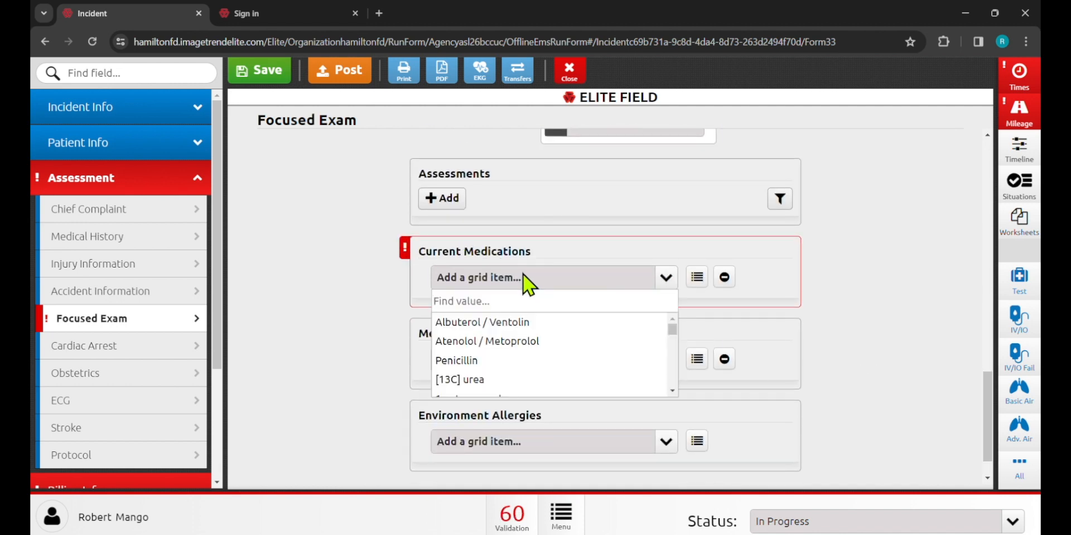
scroll(510, 357, "down", 5)
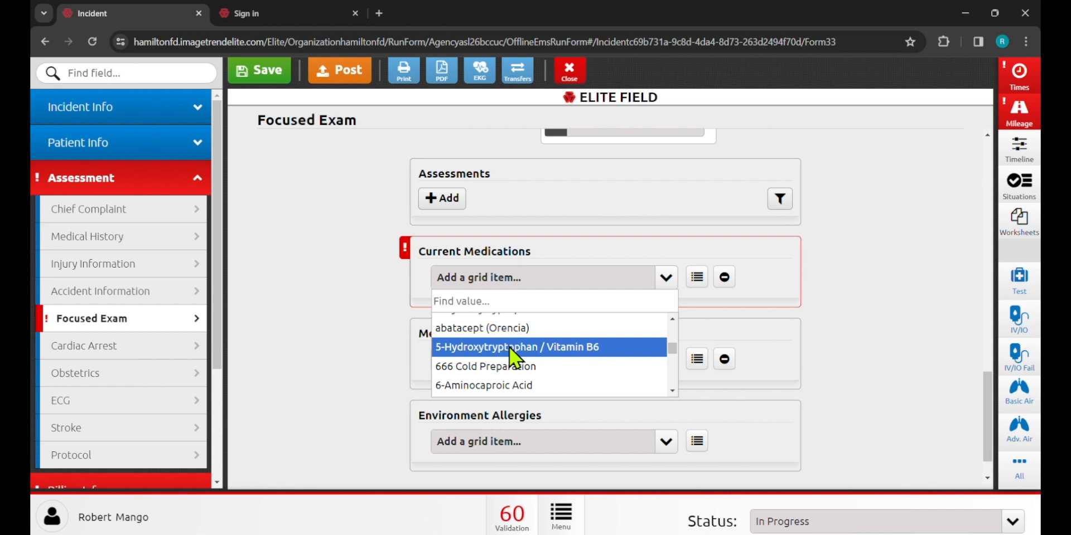
scroll(509, 351, "up", 5)
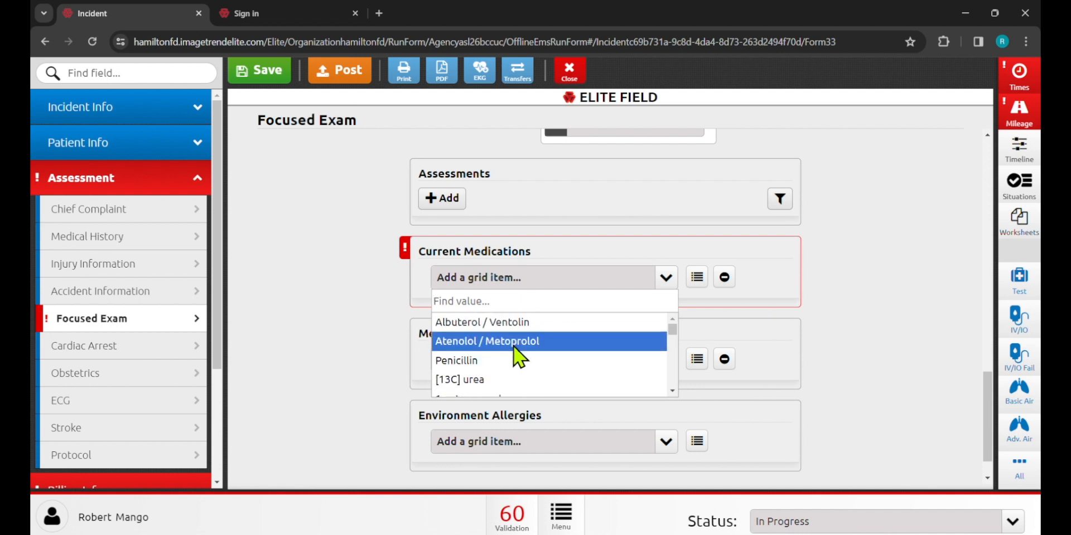
scroll(513, 351, "down", 6)
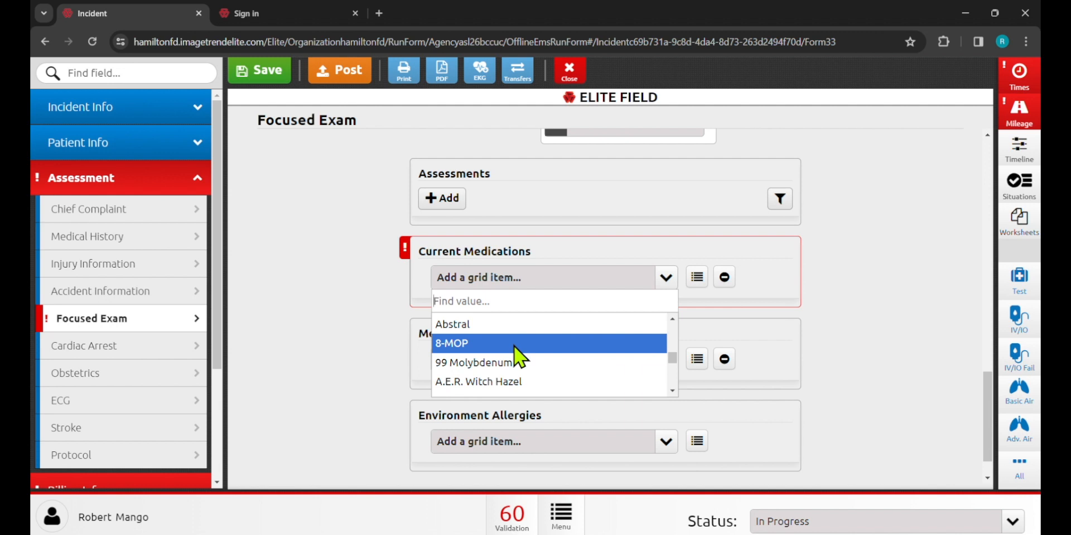
scroll(521, 357, "down", 1)
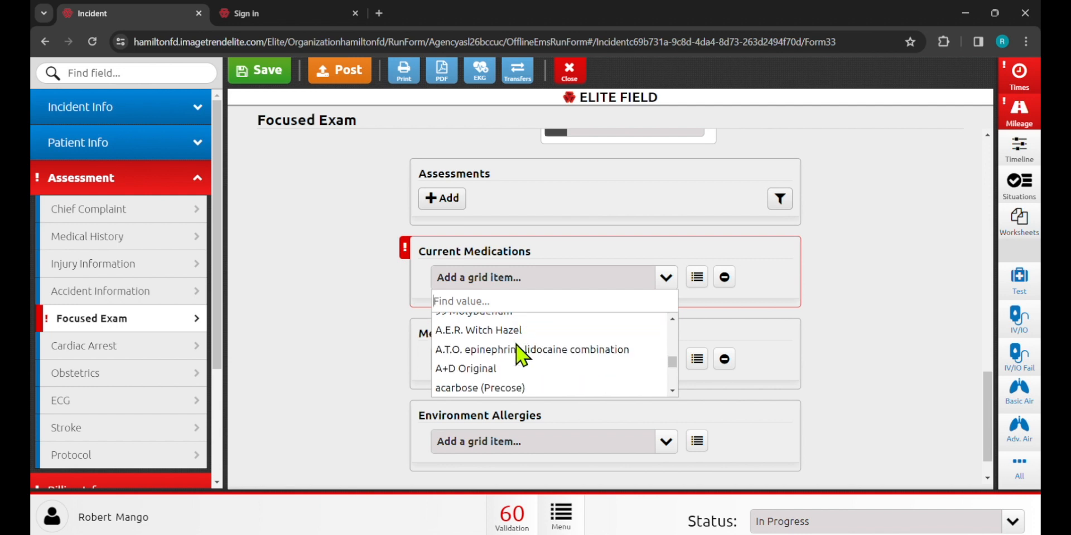
scroll(525, 360, "up", 2)
scroll(524, 366, "up", 1)
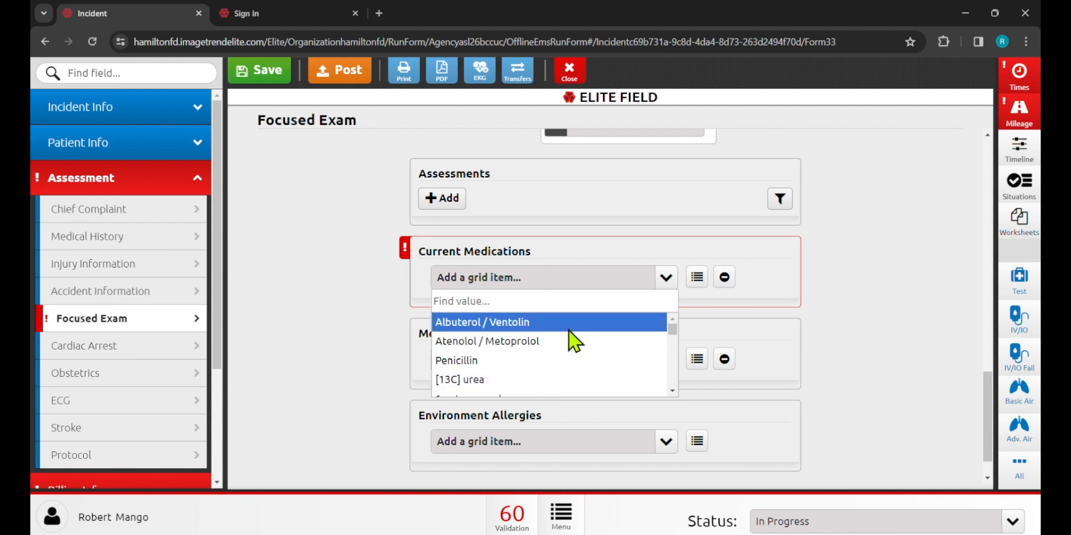
scroll(539, 373, "down", 4)
scroll(538, 373, "down", 2)
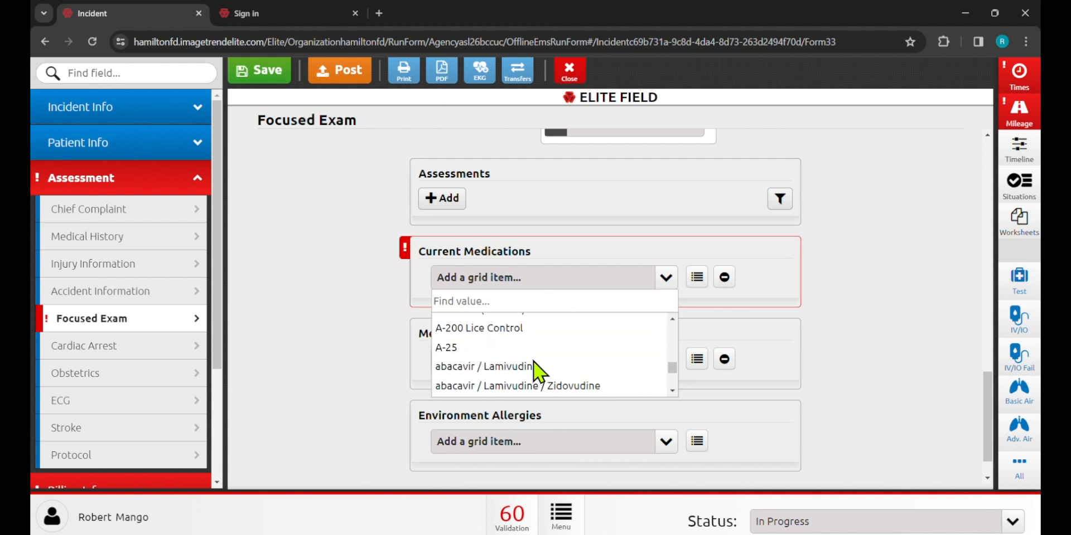
scroll(539, 372, "up", 10)
scroll(344, 361, "down", 3)
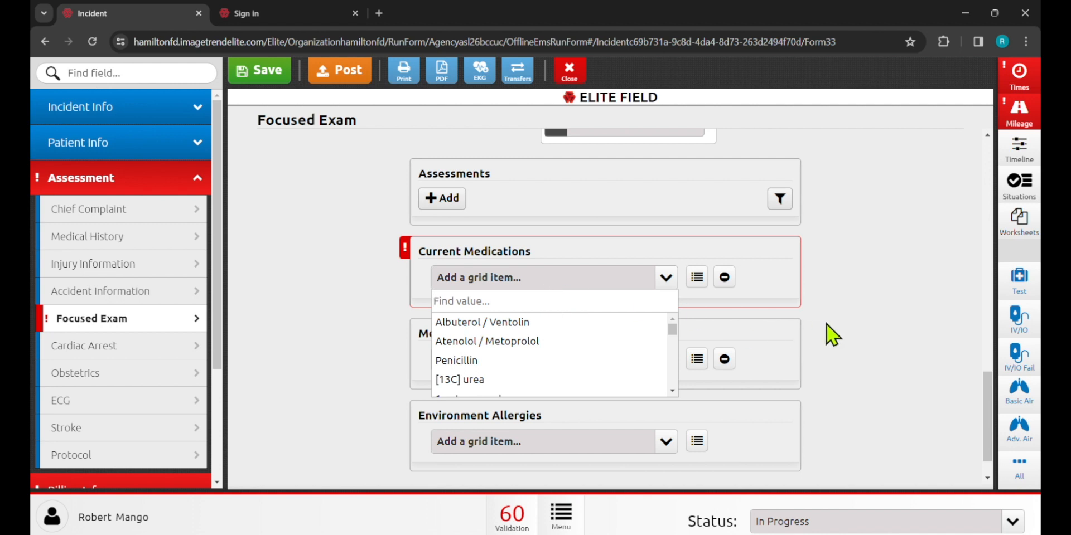
Add Albuterol / Ventolin to the patient's Current Medications
left_click(845, 316)
left_click(569, 273)
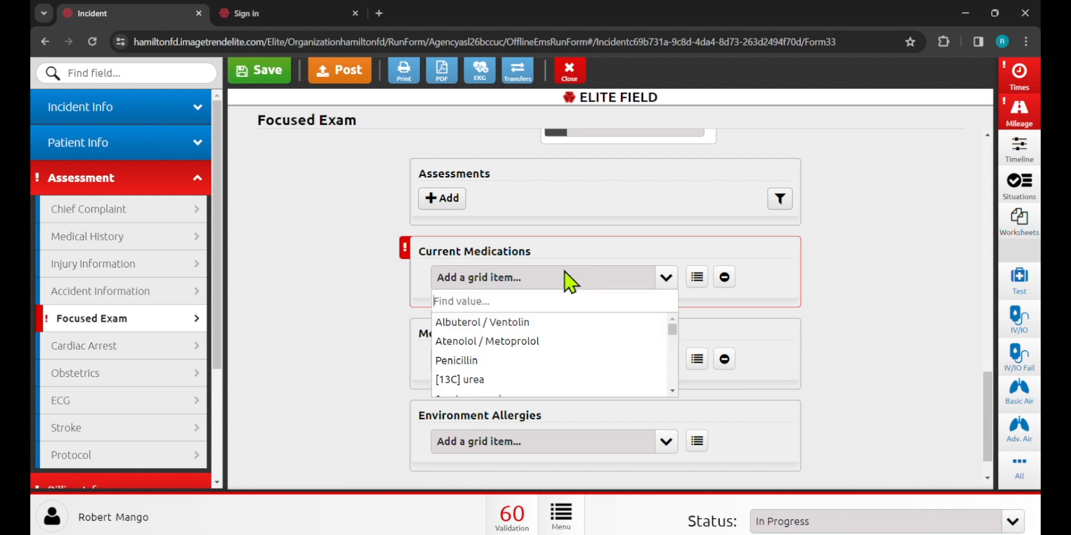
left_click(509, 323)
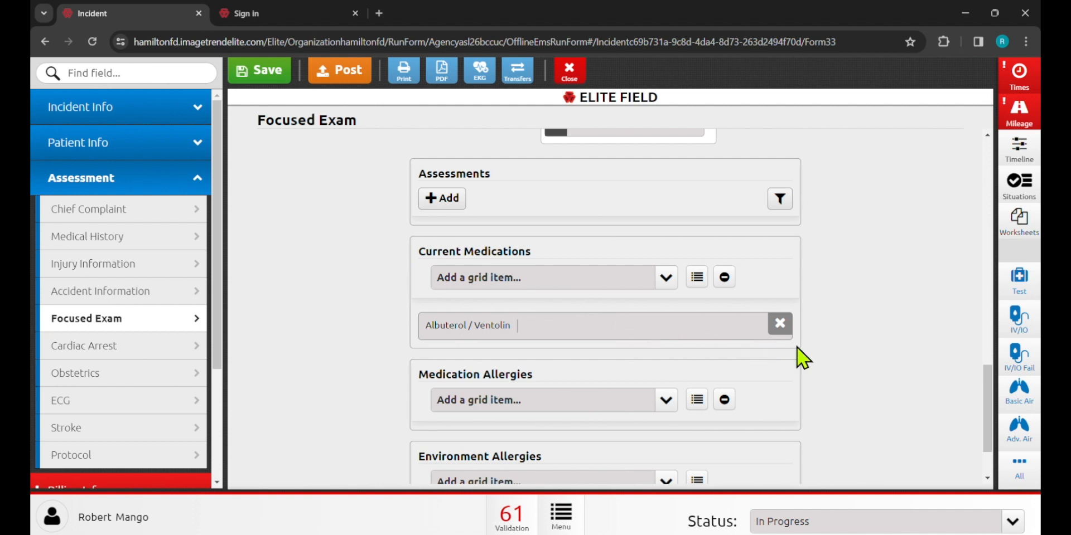
View the Medication Allergies options without choosing any
scroll(820, 362, "down", 2)
left_click(519, 313)
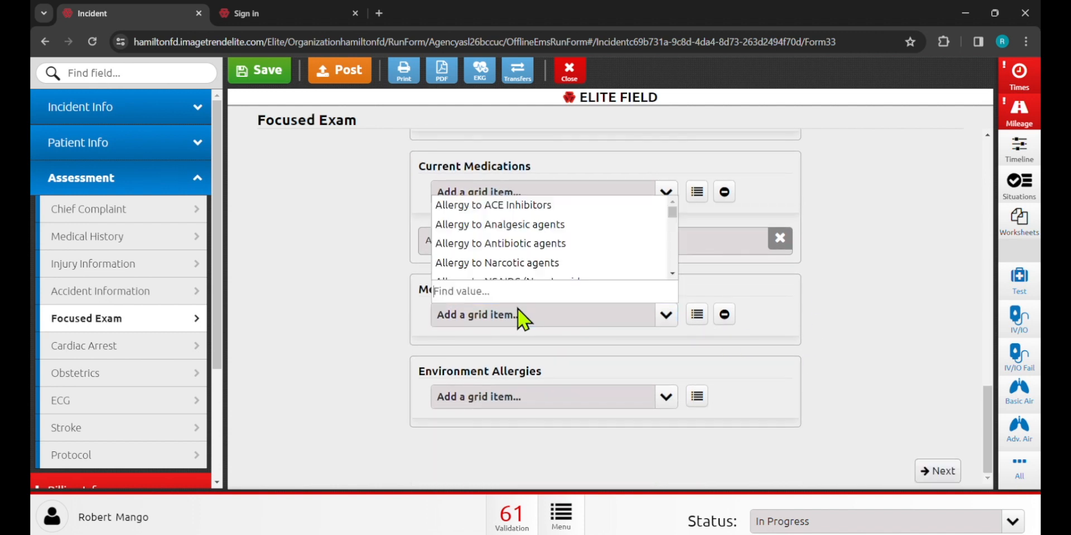
left_click(338, 320)
Add a Skin Assessment to the Assessments grid, leaving all its fields blank
scroll(338, 292, "up", 5)
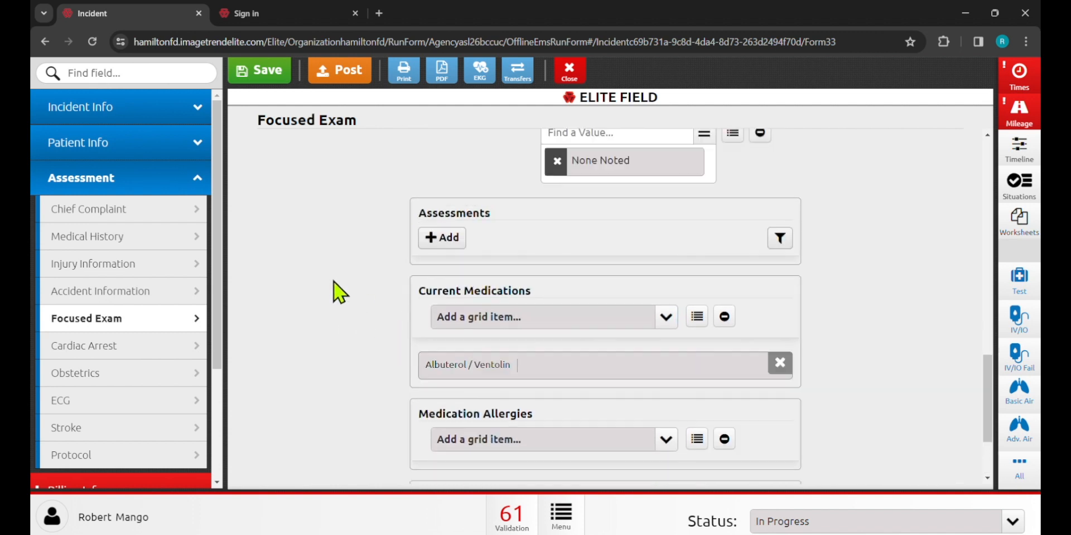
scroll(343, 290, "down", 1)
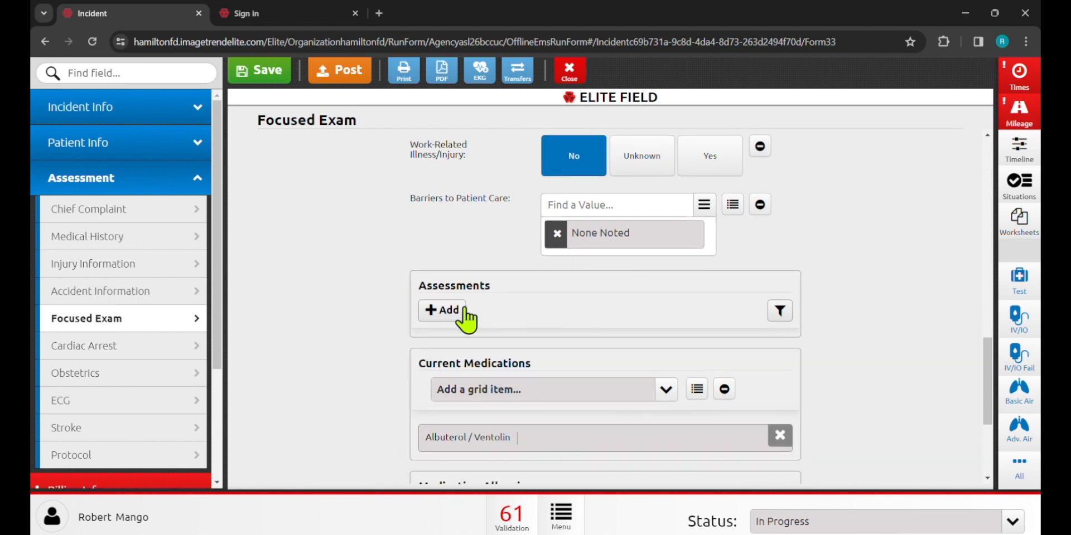
left_click(442, 310)
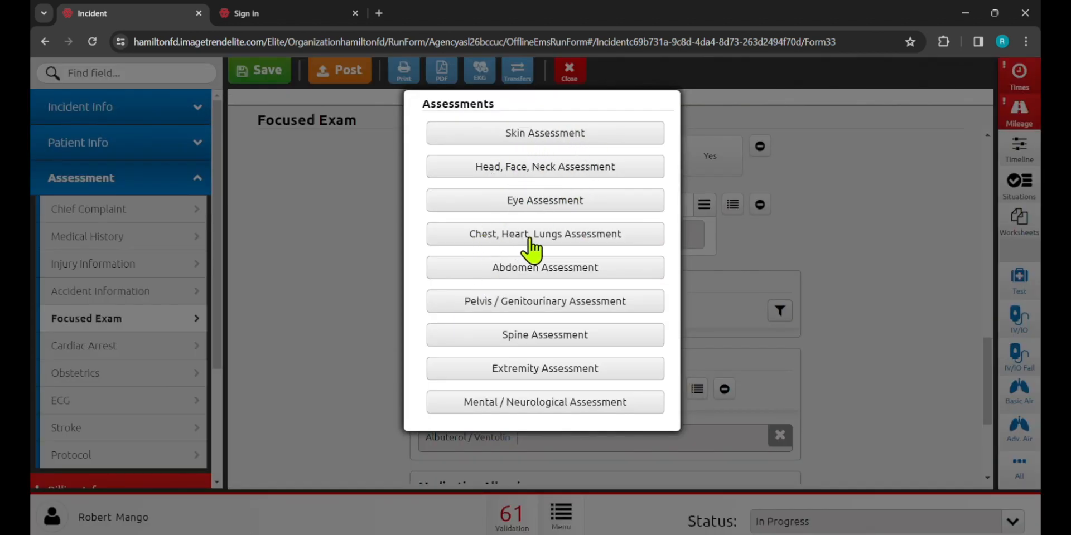
left_click(517, 135)
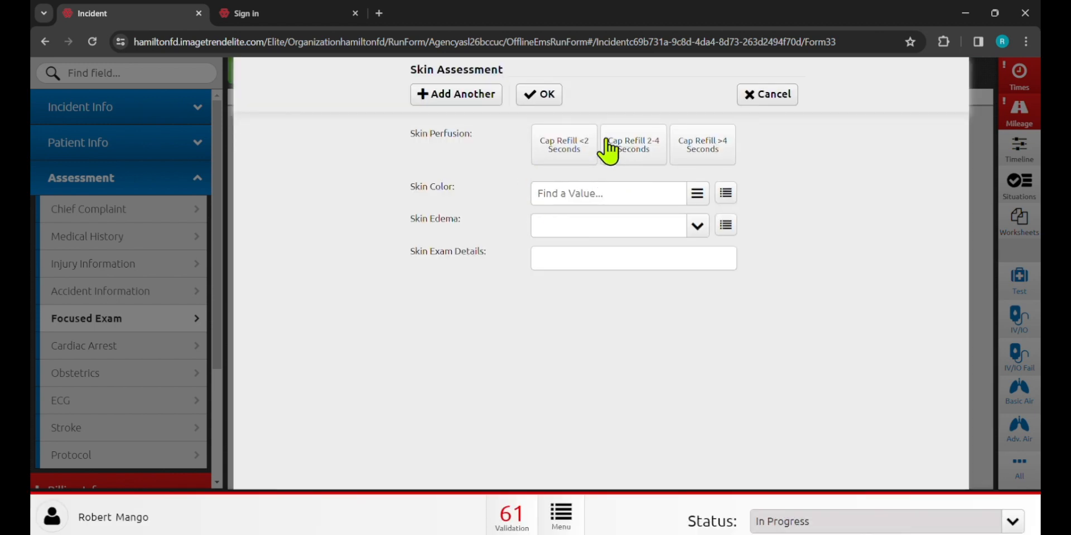
left_click(540, 96)
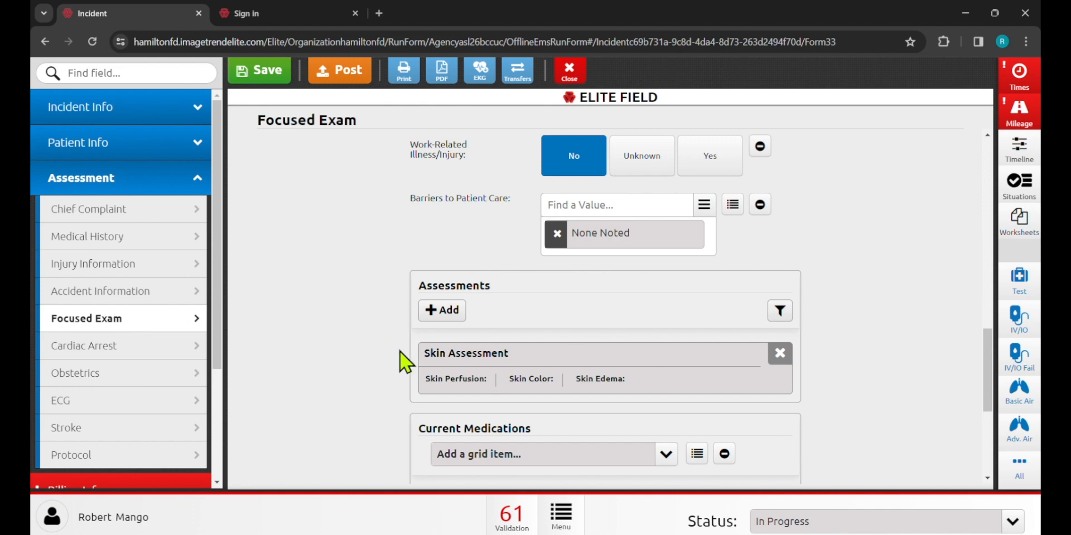
Add a Head, Face, Neck Assessment to the Assessments grid, leaving all its fields blank
left_click(455, 314)
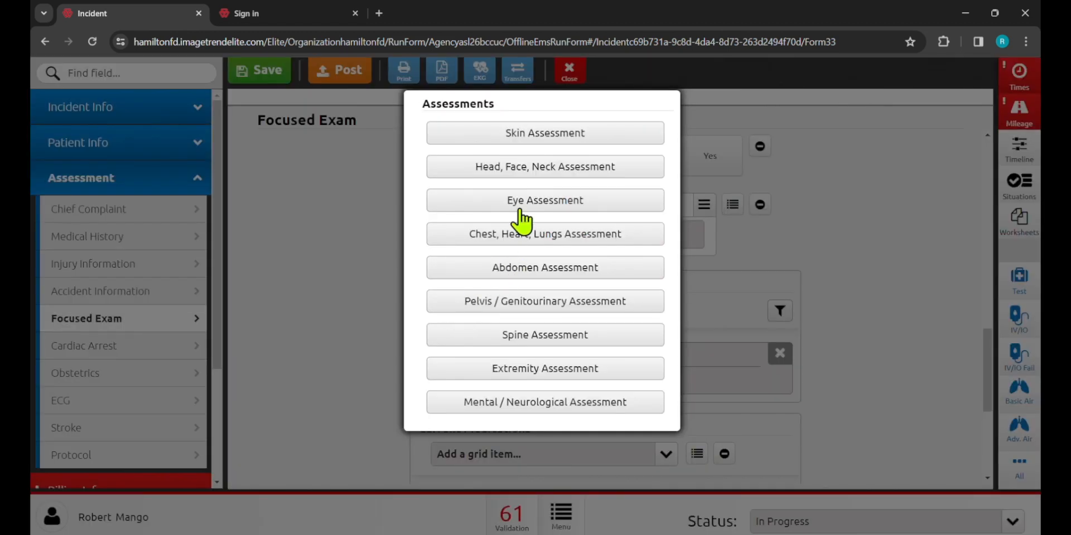
left_click(513, 169)
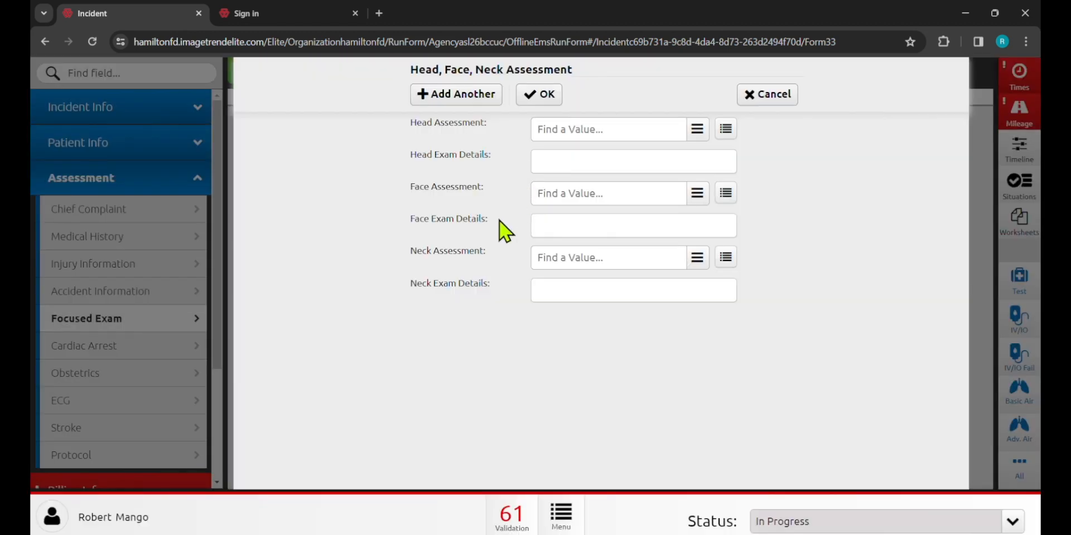
left_click(530, 103)
Start a Chest, Heart, Lungs Assessment and record Wheezing-Expiratory - Left and Wheezing-Expiratory - Right under Chest/Lungs Assessment
left_click(436, 312)
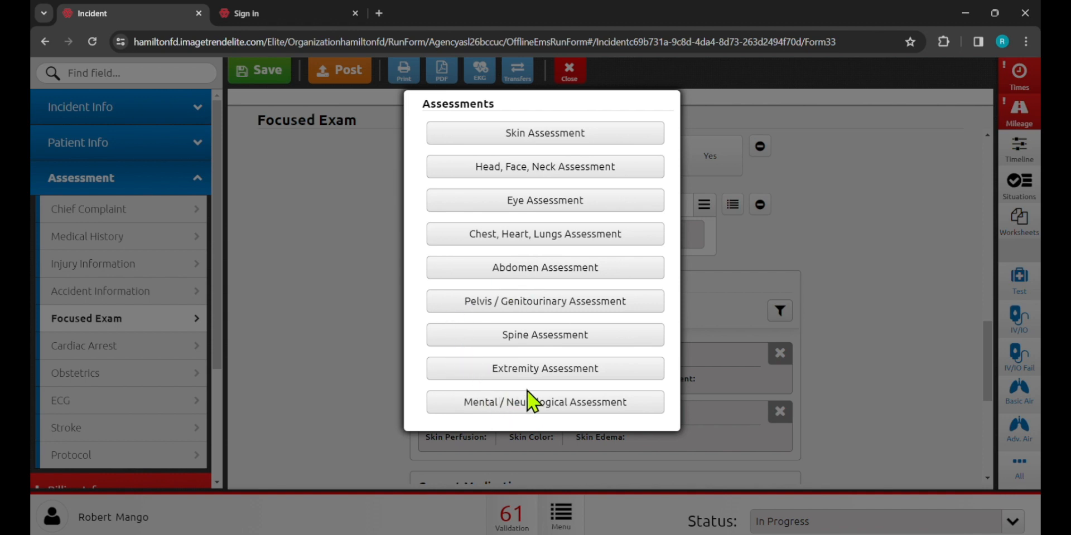
left_click(546, 237)
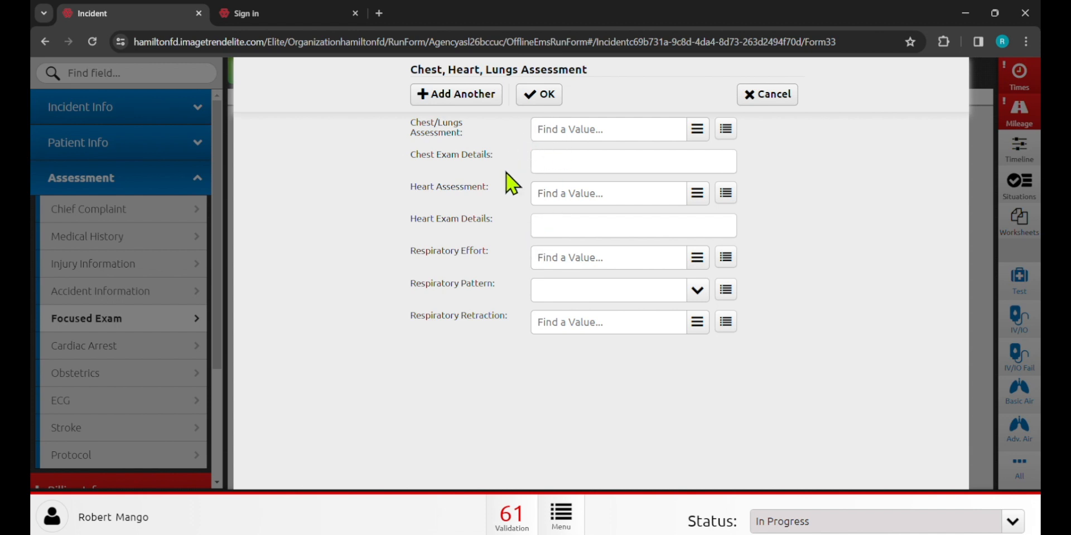
left_click(566, 132)
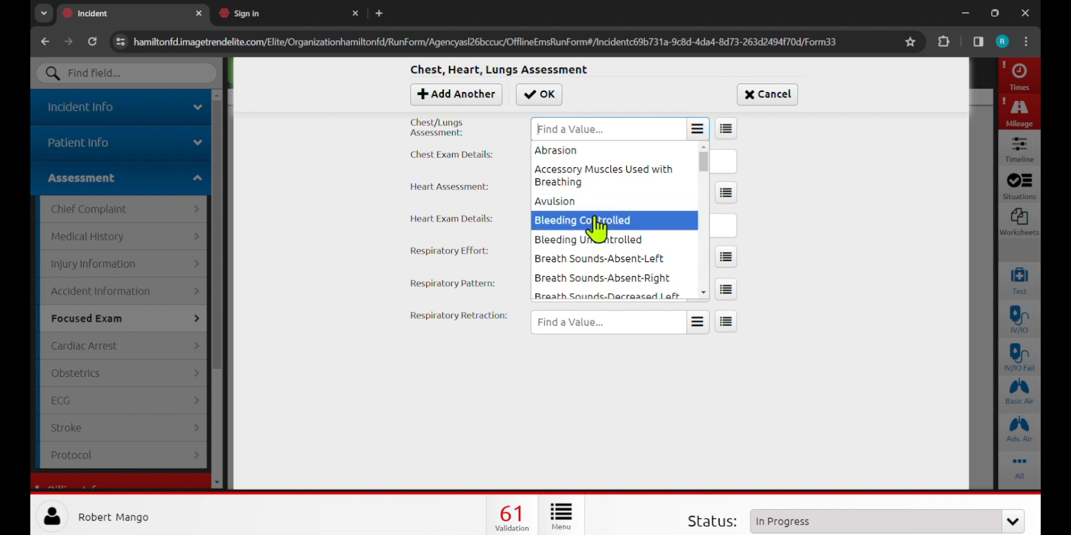
scroll(601, 265, "down", 1)
scroll(601, 264, "down", 12)
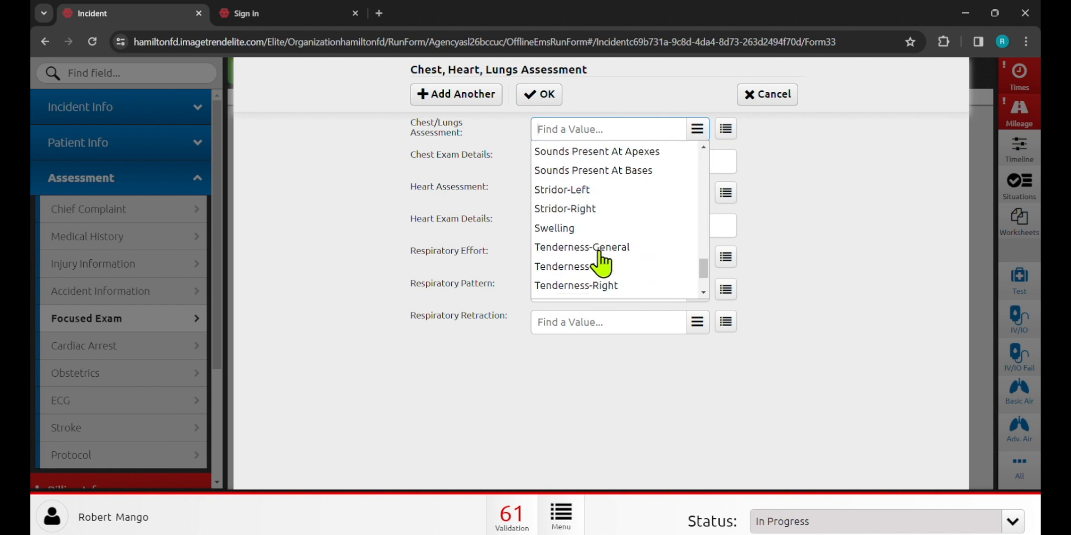
left_click(598, 236)
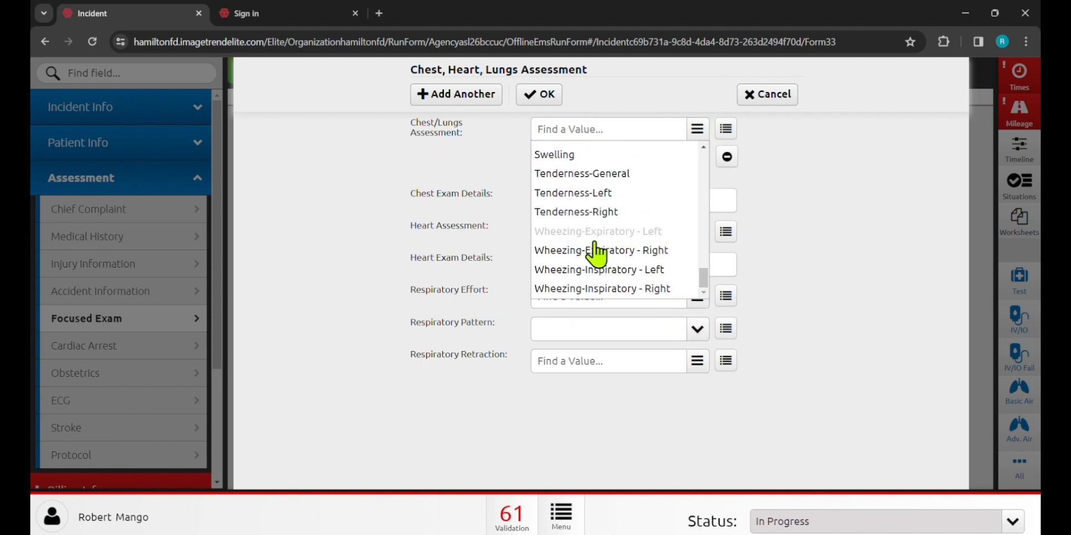
left_click(595, 252)
left_click(877, 311)
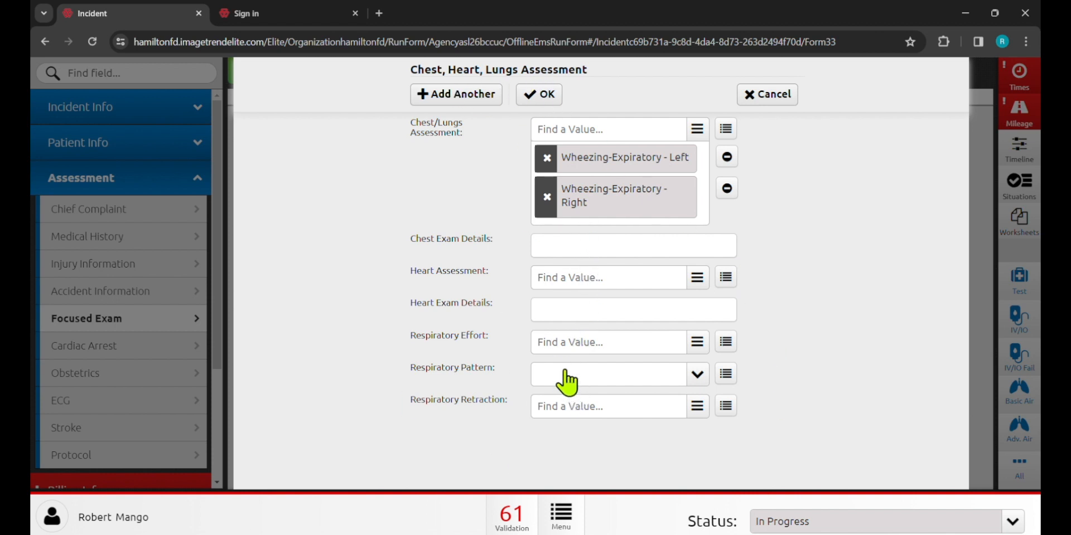
Set Respiratory Effort to Labored, leave Respiratory Pattern blank, and accept the Chest, Heart, Lungs Assessment
left_click(568, 343)
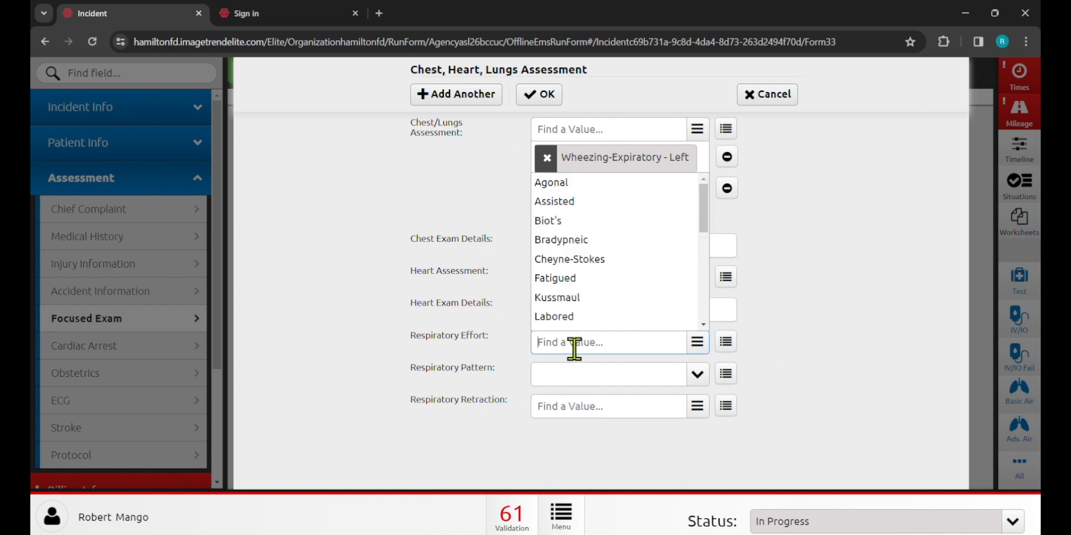
left_click(577, 316)
left_click(592, 418)
left_click(466, 365)
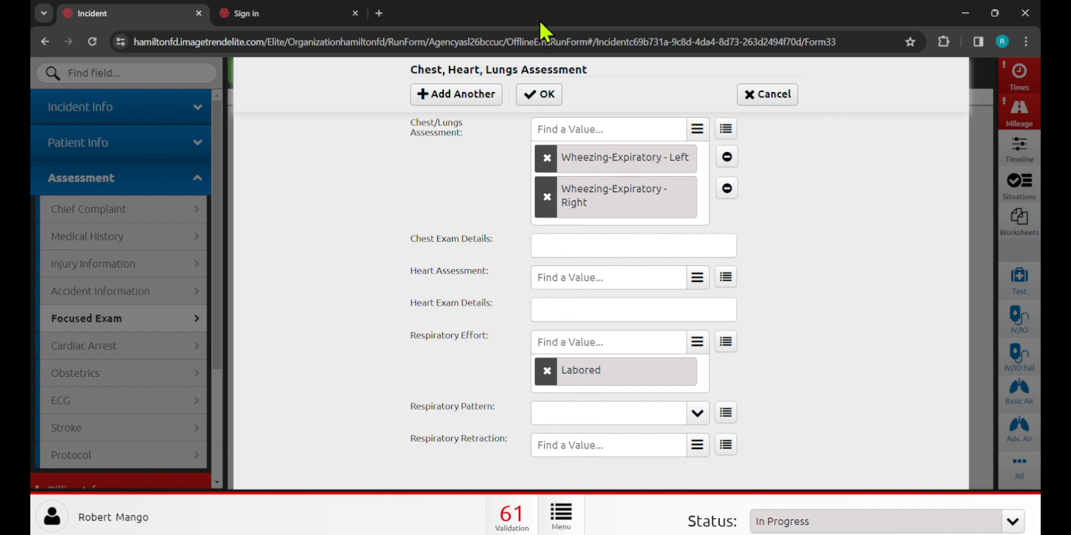
left_click(540, 100)
Delete the blank Head, Face, Neck Assessment from the Assessments grid
scroll(795, 266, "down", 4)
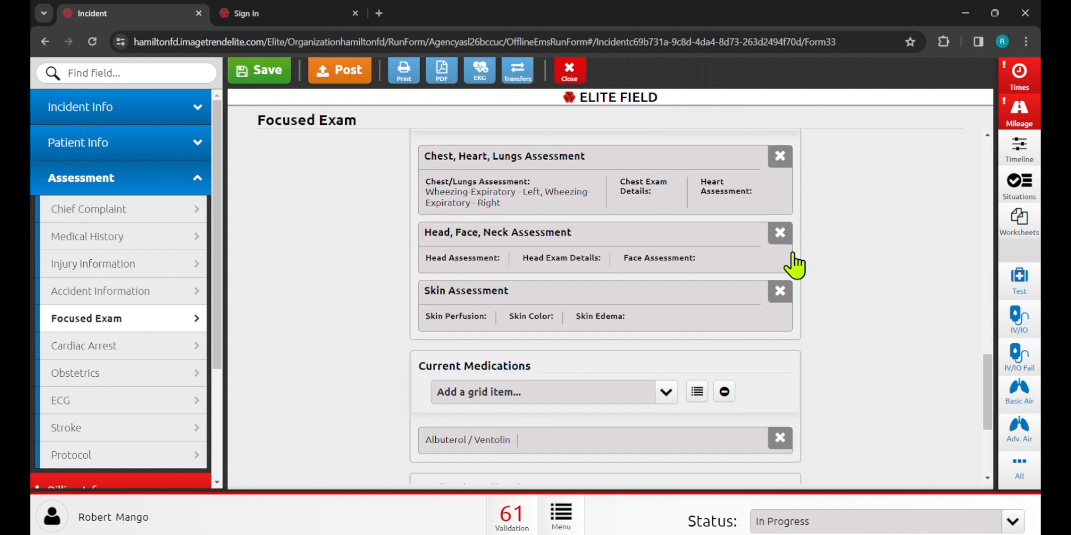
left_click(780, 233)
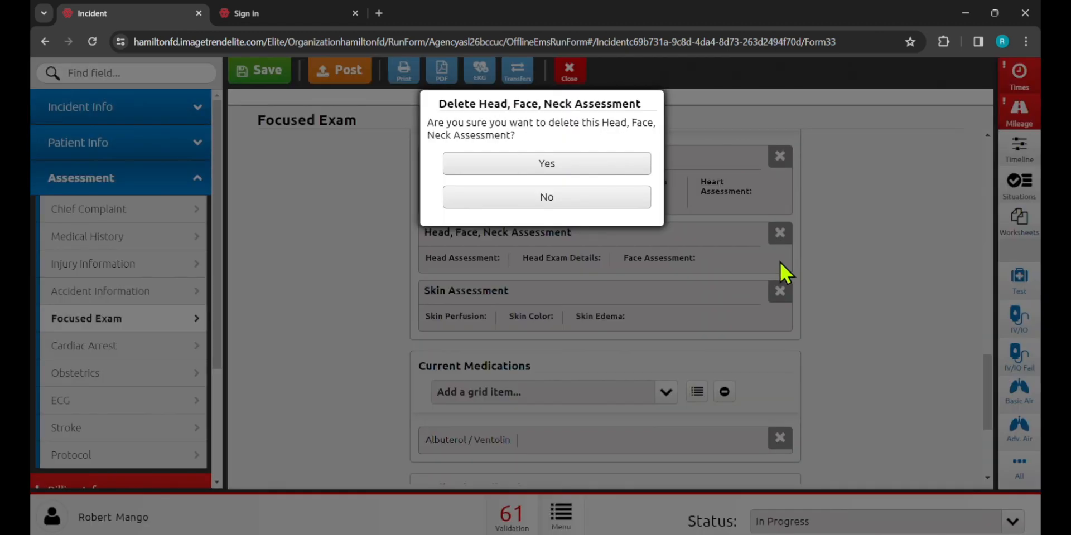
left_click(611, 177)
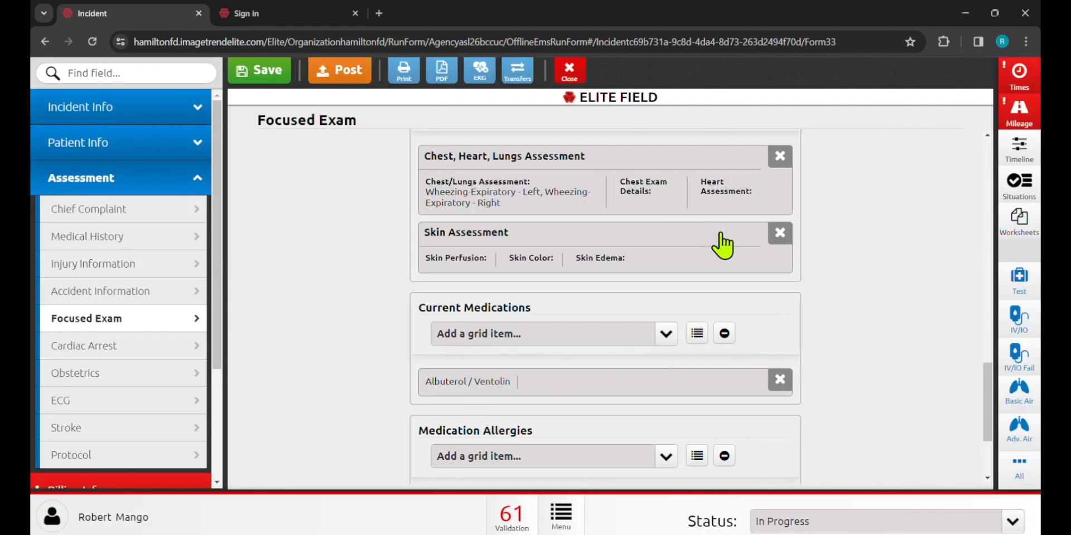
Open the Skin Assessment and set Skin Perfusion to Cap Refill 2-4 Seconds and Skin Color to Cyanotic
left_click(780, 234)
left_click(592, 167)
left_click(601, 263)
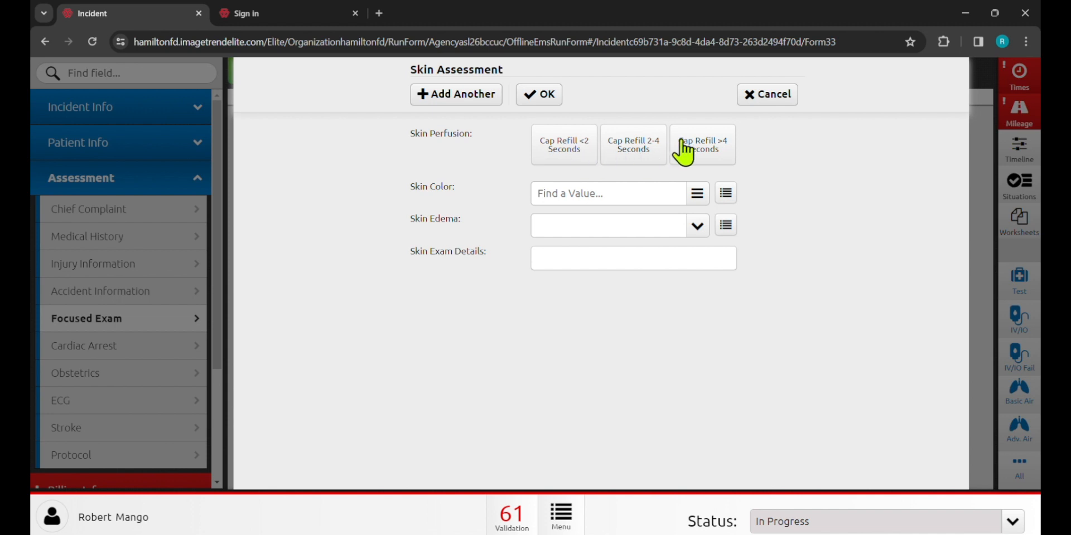
left_click(610, 157)
left_click(601, 194)
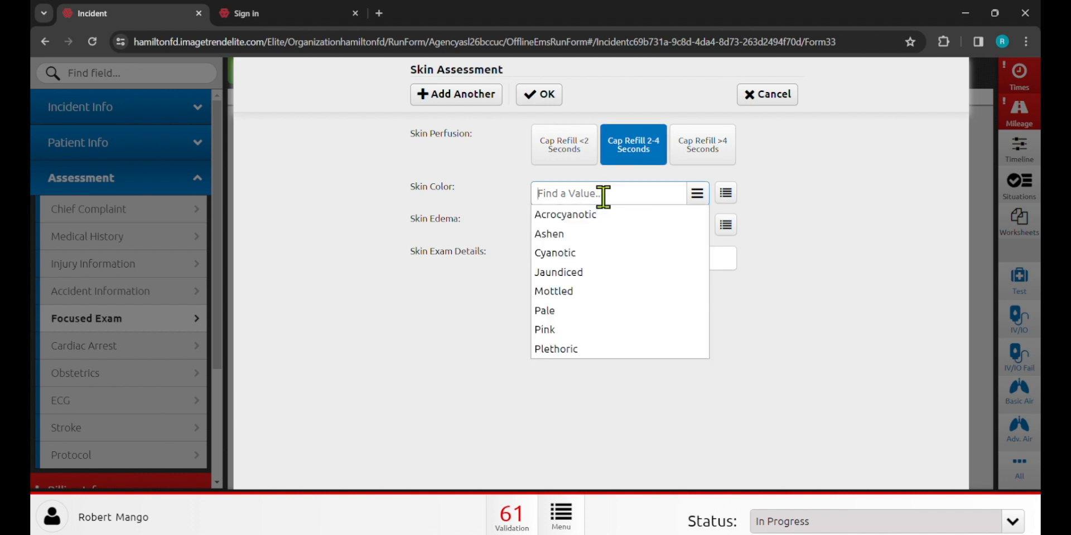
left_click(581, 256)
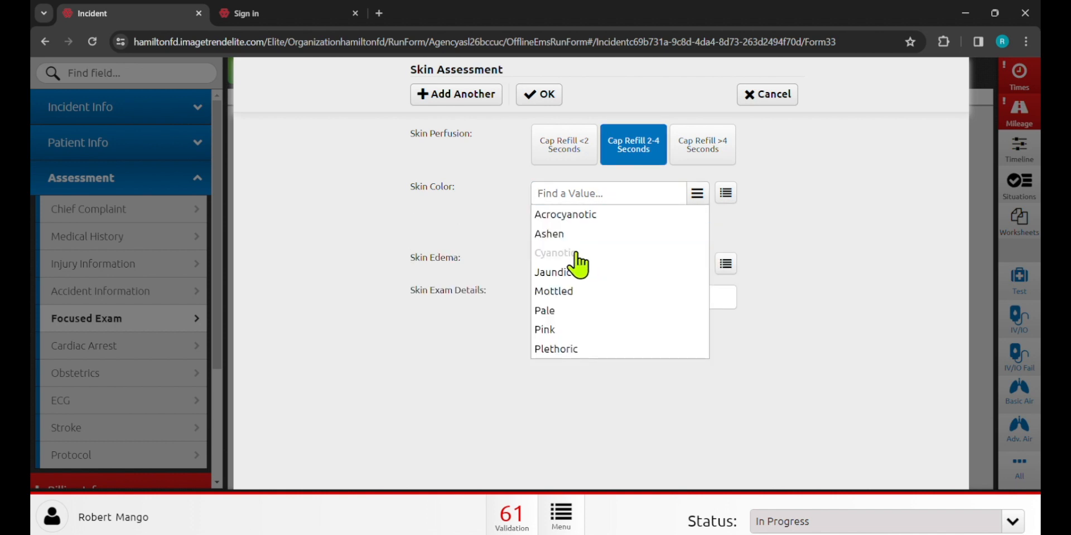
Set Skin Edema to None and accept the Skin Assessment
left_click(552, 265)
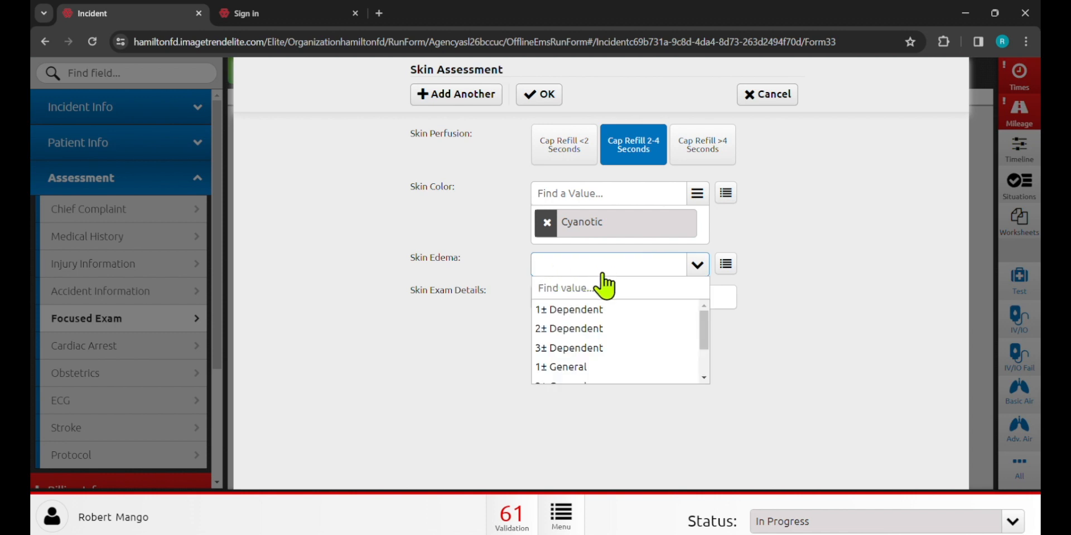
scroll(611, 312, "down", 2)
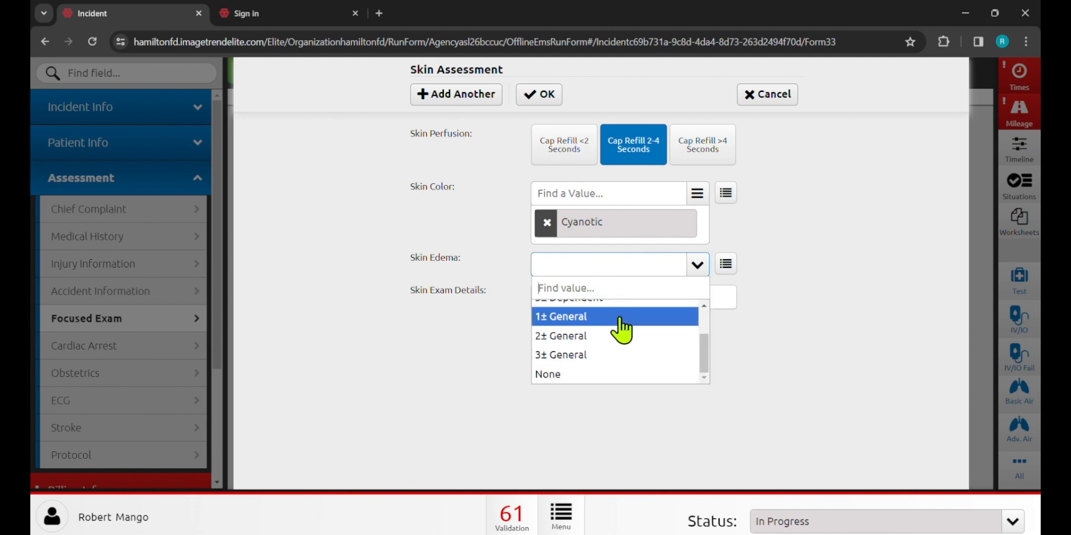
left_click(626, 377)
left_click(544, 95)
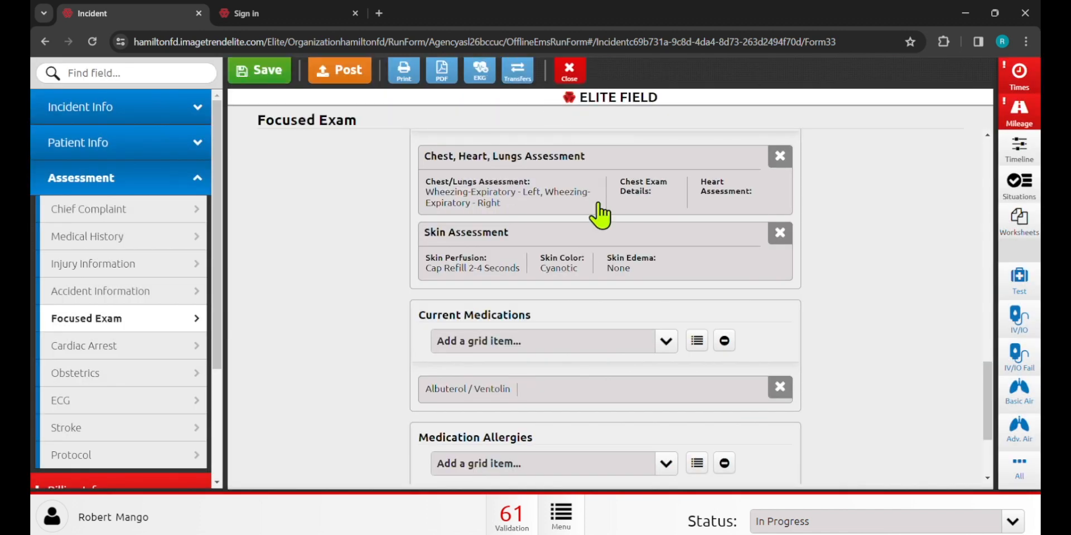
Set Cardiac Arrest to Yes, Prior to EMS Arrival on the Focused Exam page and open the Cardiac Arrest page
scroll(307, 281, "down", 3)
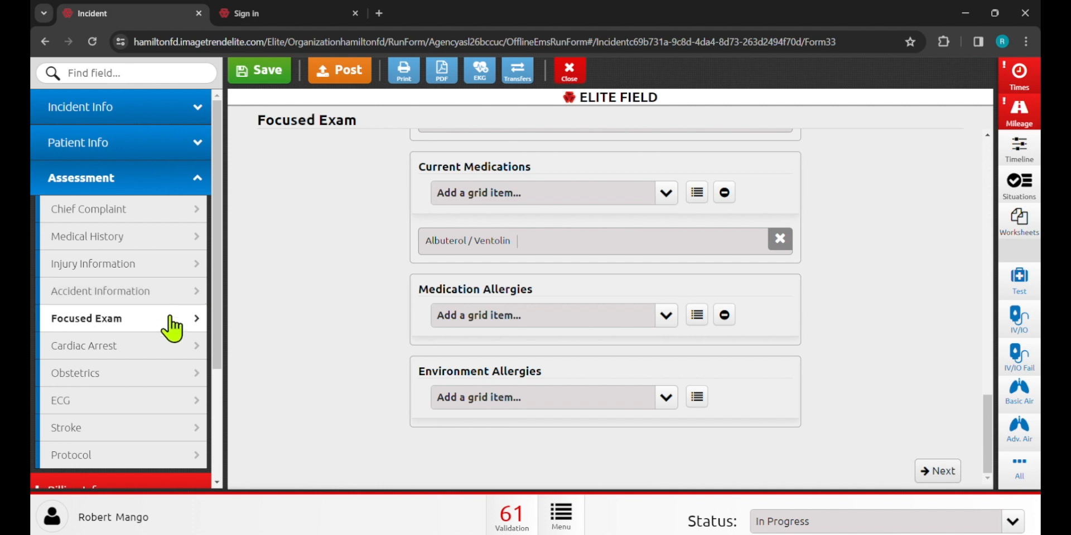
left_click(144, 348)
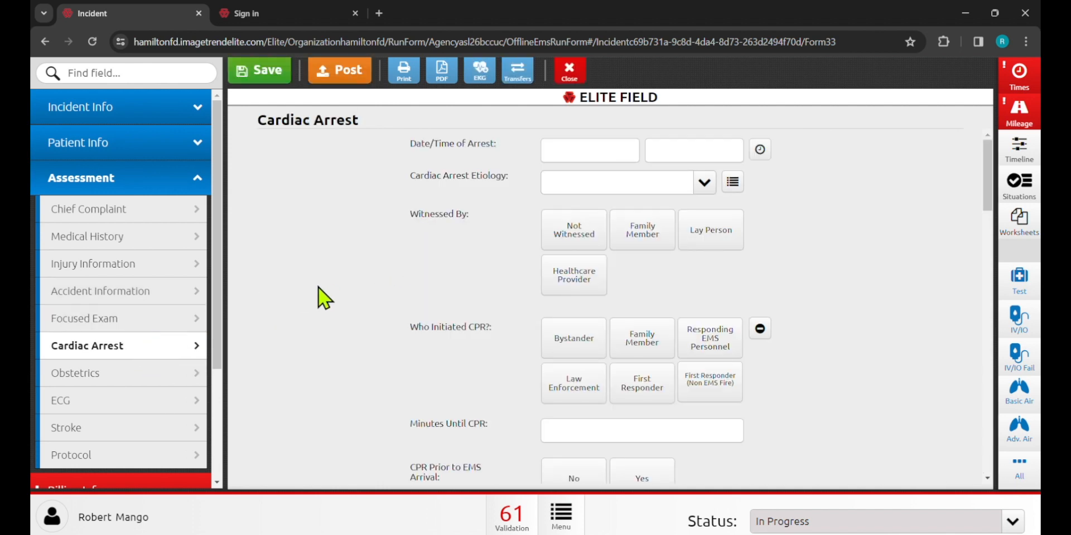
left_click(108, 322)
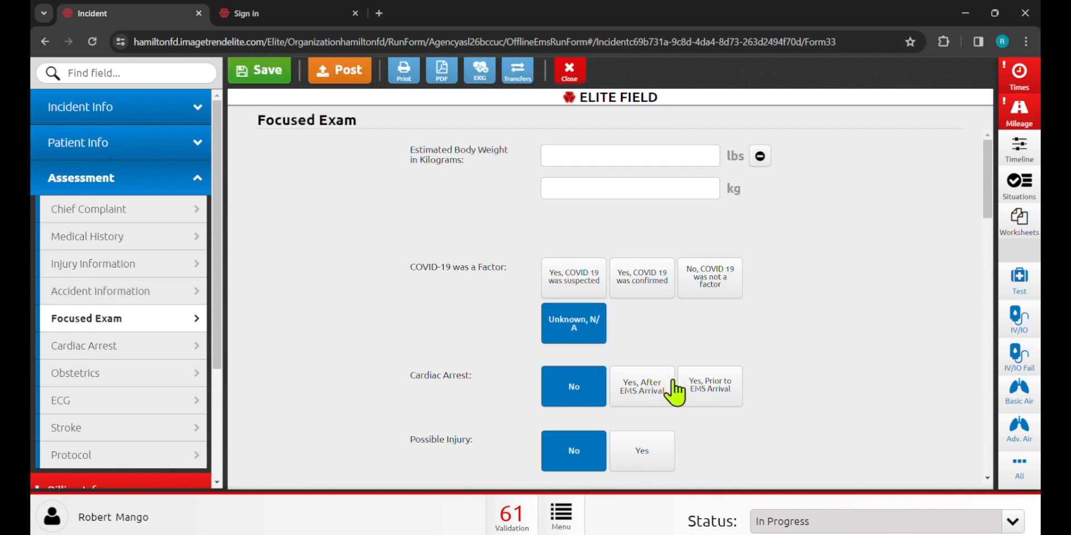
left_click(698, 397)
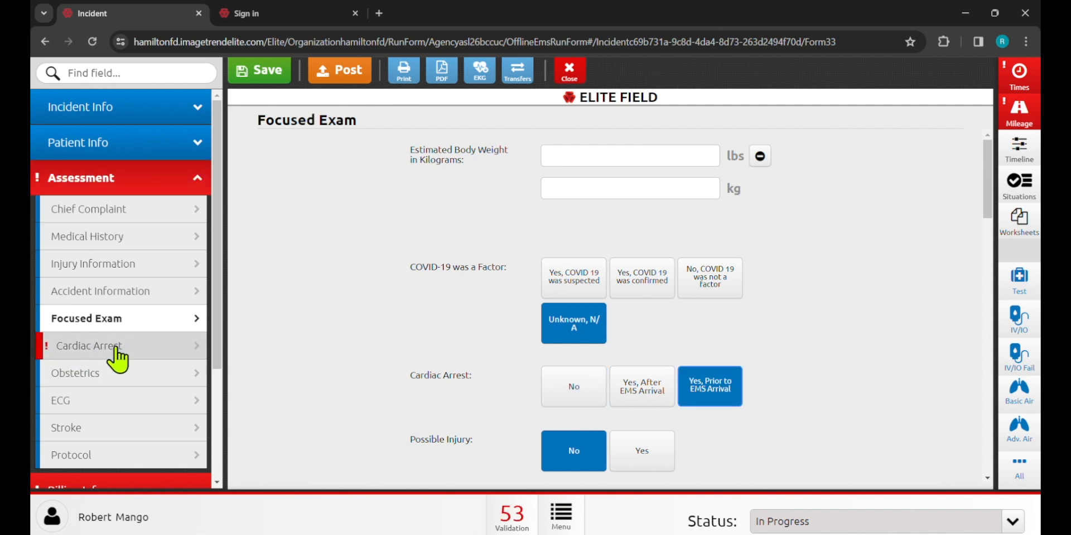
left_click(73, 348)
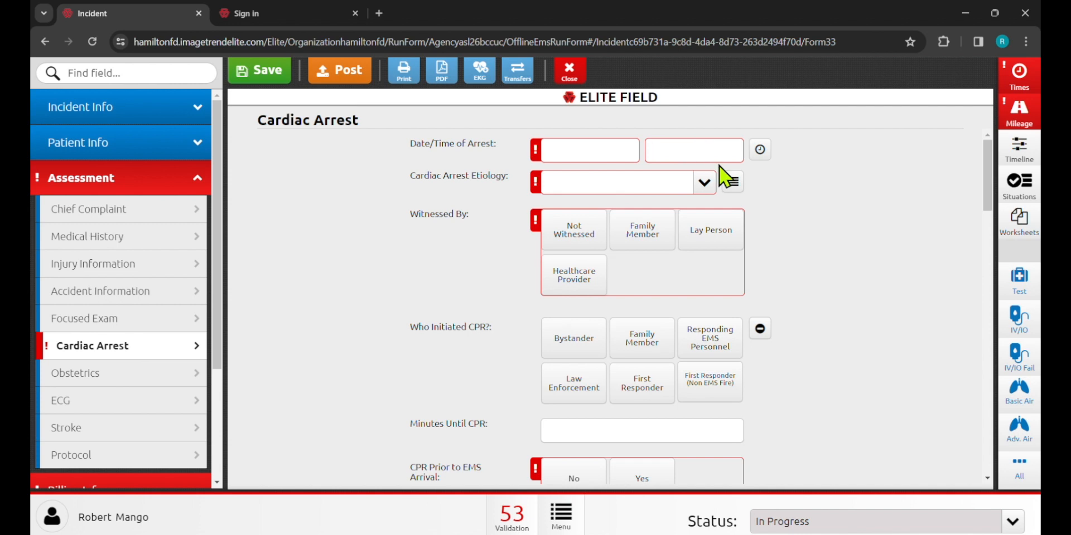
Enter 10/19/2023 09:00:00 as the Date/Time of Arrest and choose Respiratory/Asphyxia as the Cardiac Arrest Etiology
key("Tab")
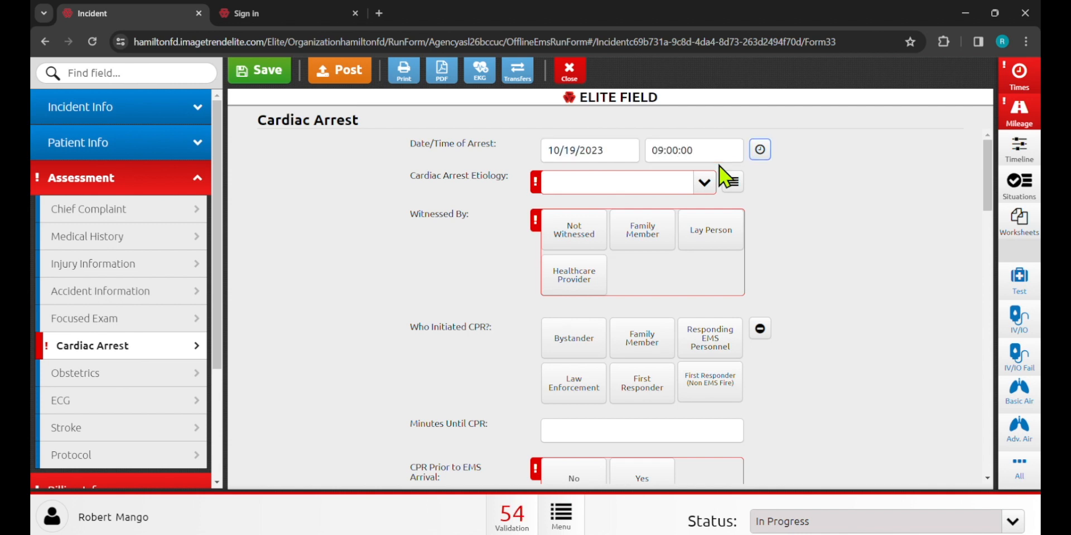
key("Tab")
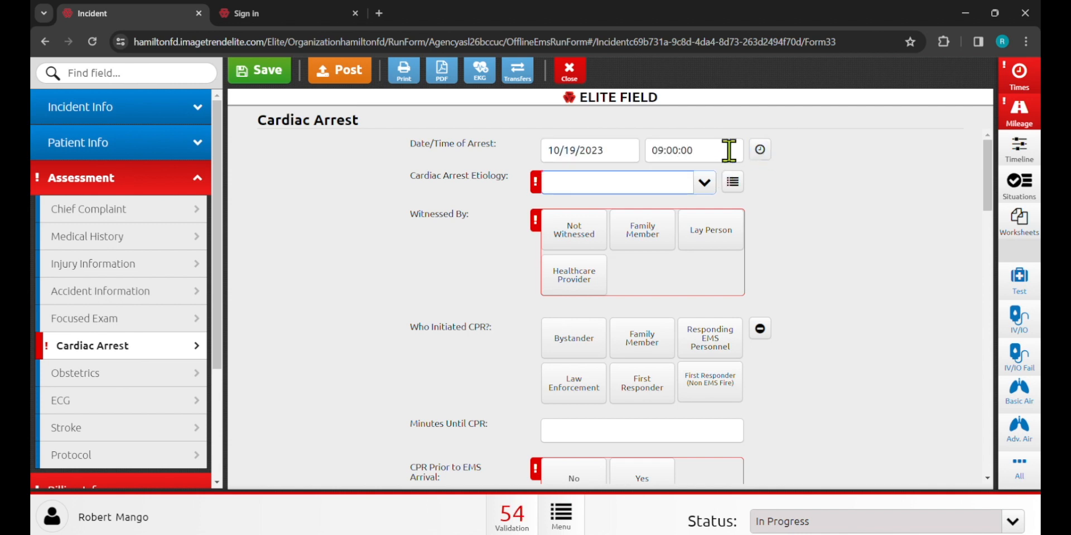
left_click(652, 184)
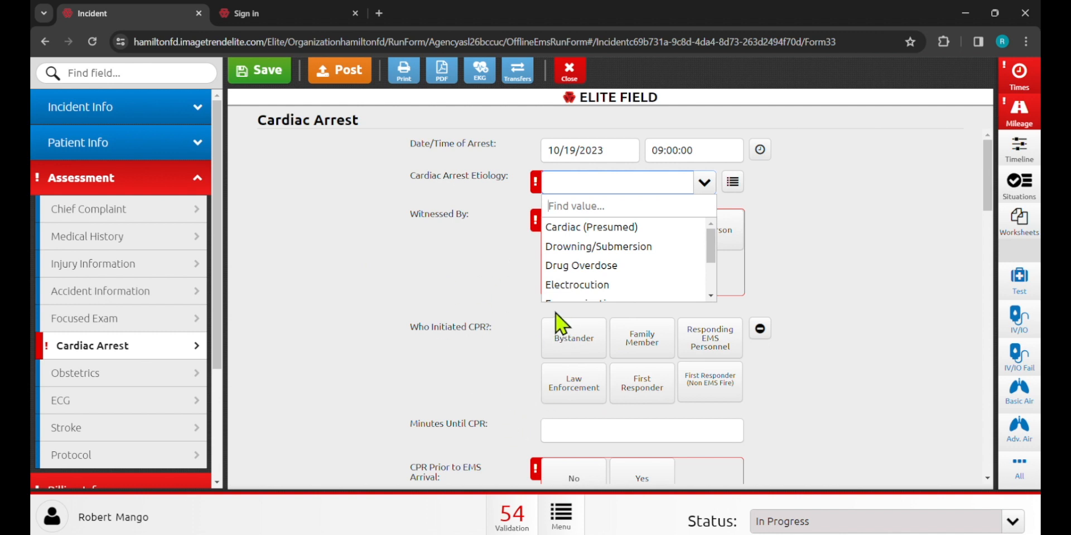
scroll(563, 270, "down", 2)
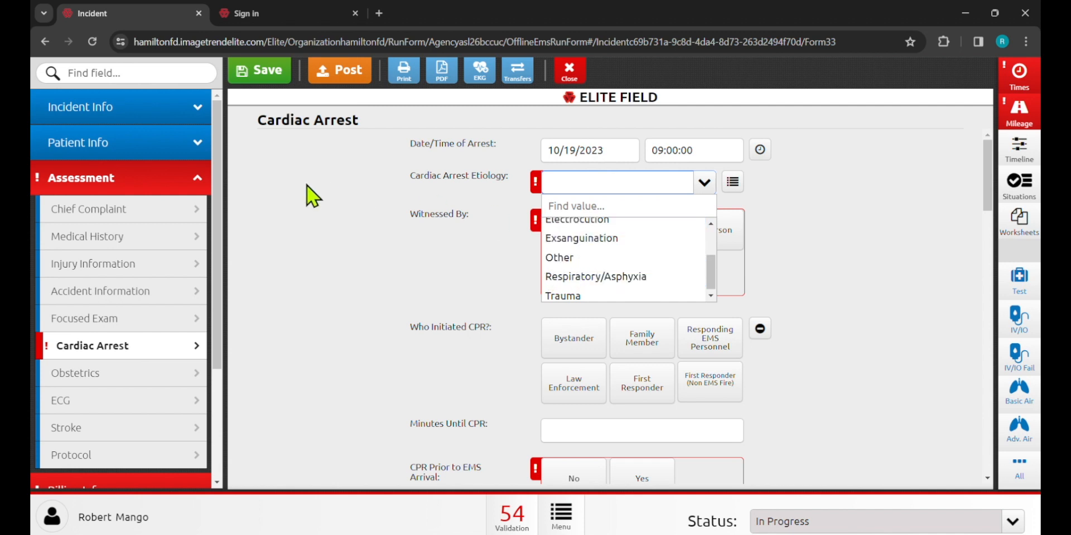
left_click(592, 277)
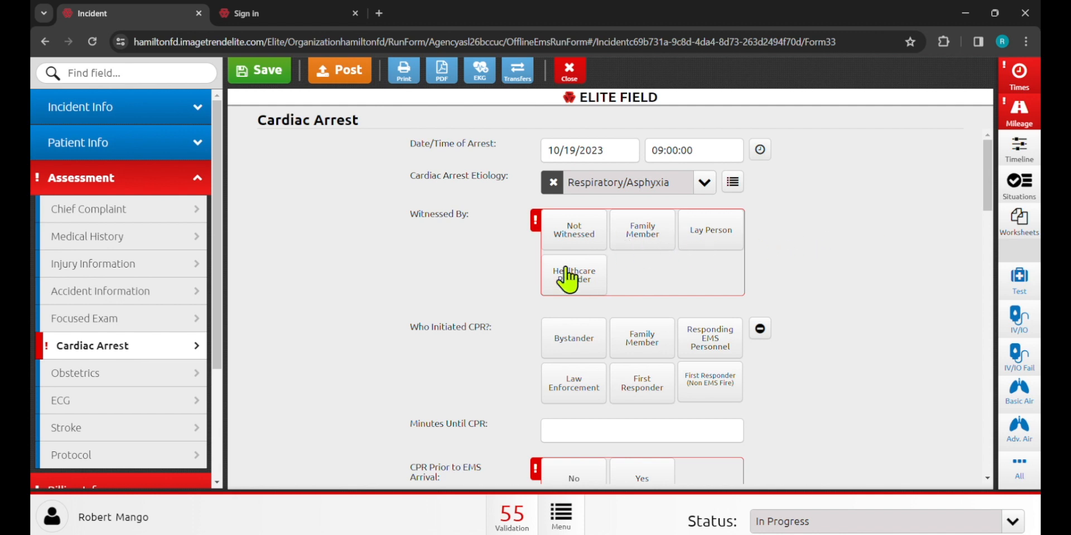
Record Healthcare Provider under Witnessed By and Responding EMS Personnel under Who Initiated CPR
left_click(585, 275)
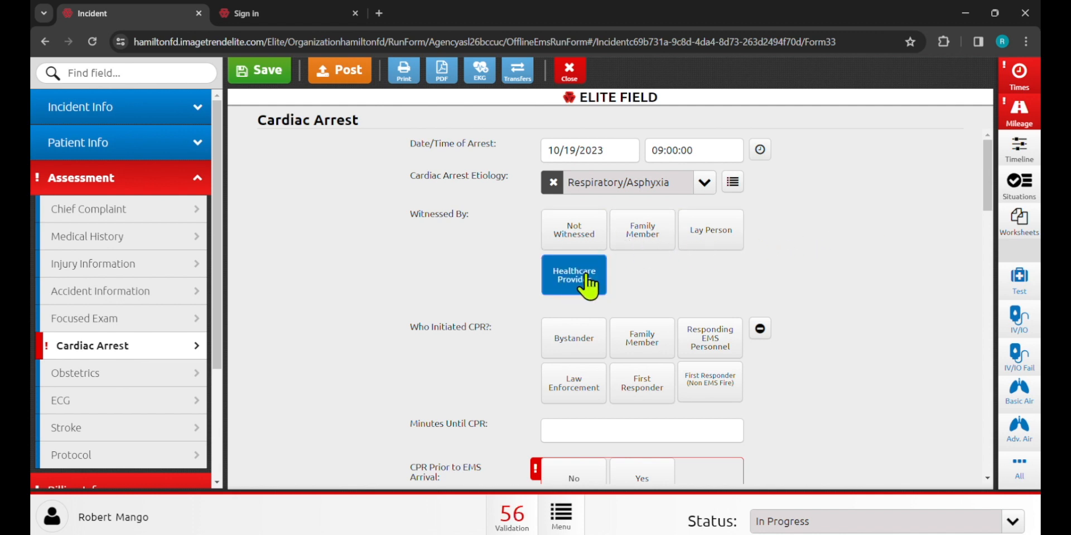
scroll(881, 267, "down", 3)
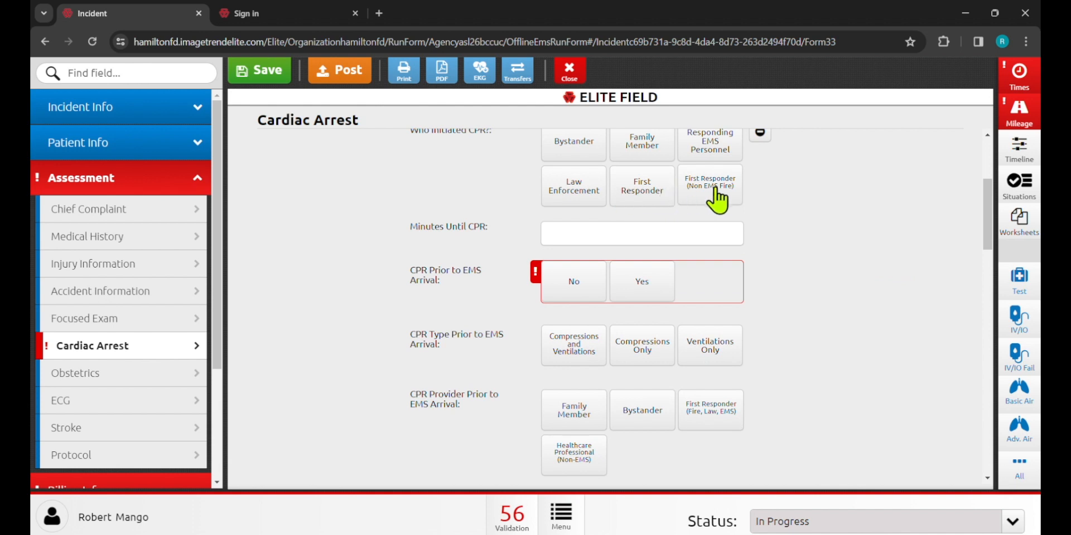
scroll(718, 195, "up", 1)
left_click(720, 215)
scroll(808, 261, "down", 2)
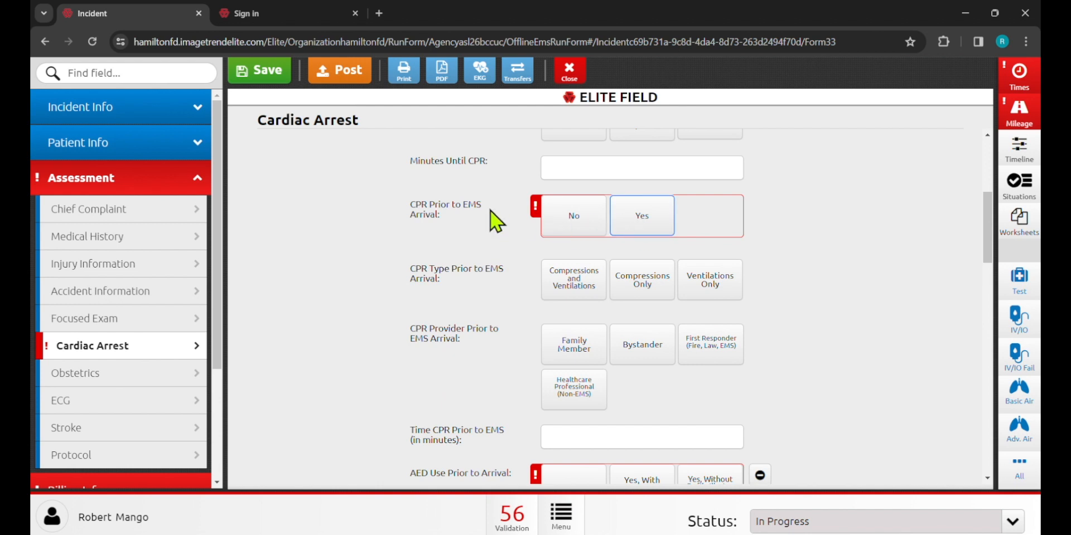
Answer No to both CPR Prior to EMS Arrival and AED Use Prior to Arrival
left_click(569, 229)
scroll(395, 256, "down", 3)
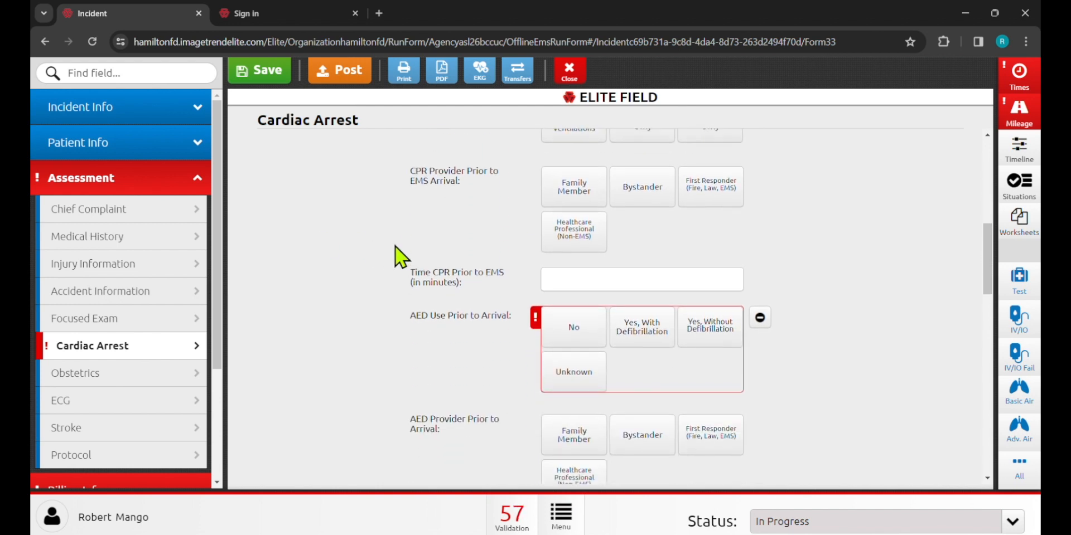
left_click(566, 290)
scroll(370, 270, "down", 4)
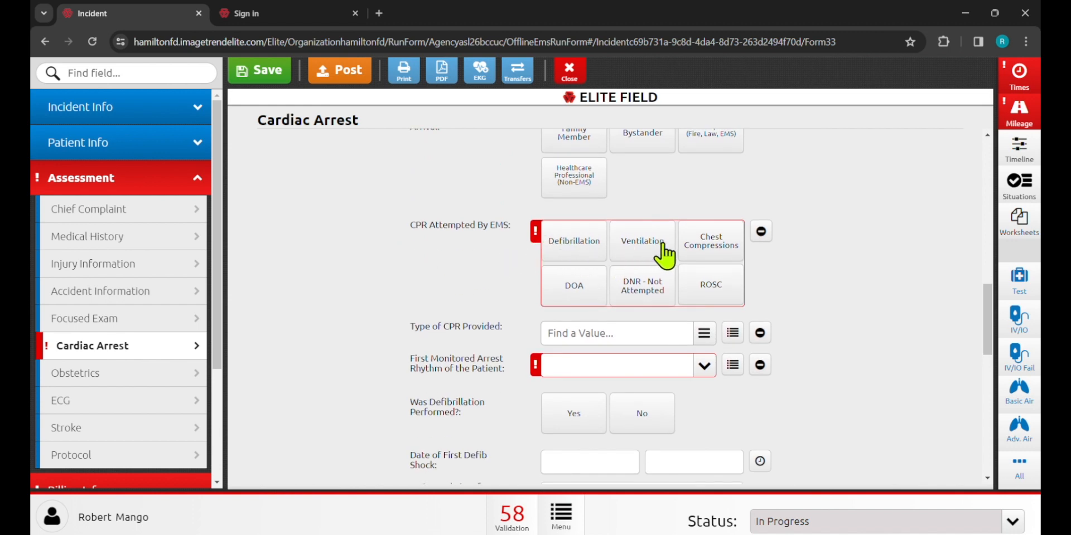
Mark Chest Compressions, Ventilation and Defibrillation under CPR Attempted By EMS, and try adding ROSC before clearing it
left_click(707, 253)
left_click(625, 248)
left_click(589, 249)
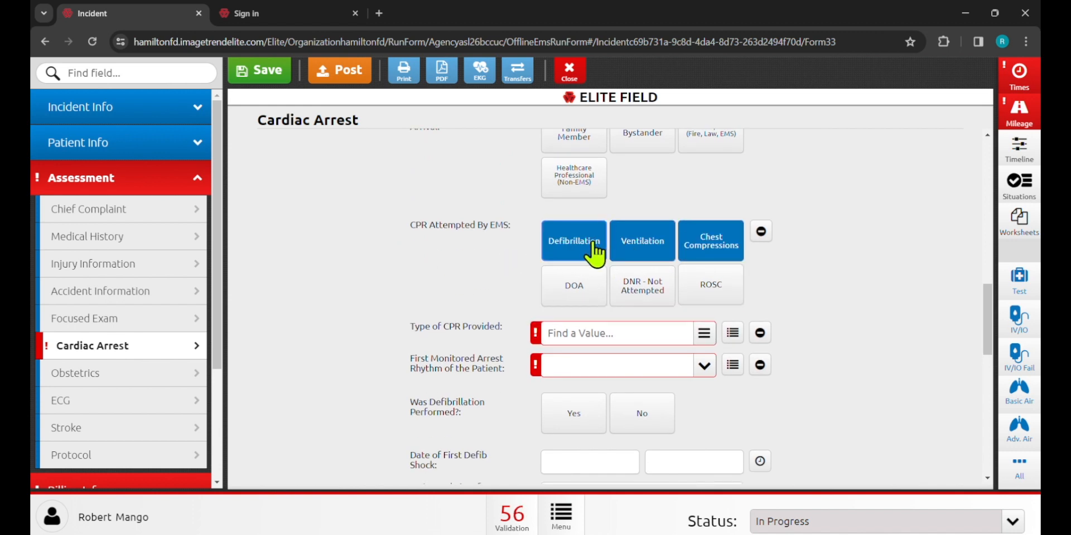
left_click(695, 283)
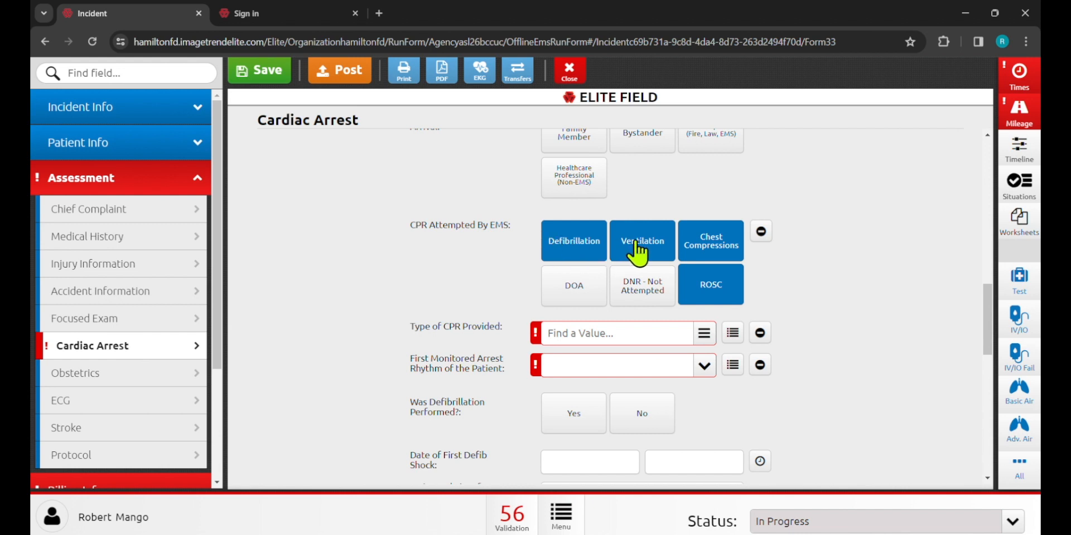
left_click(712, 284)
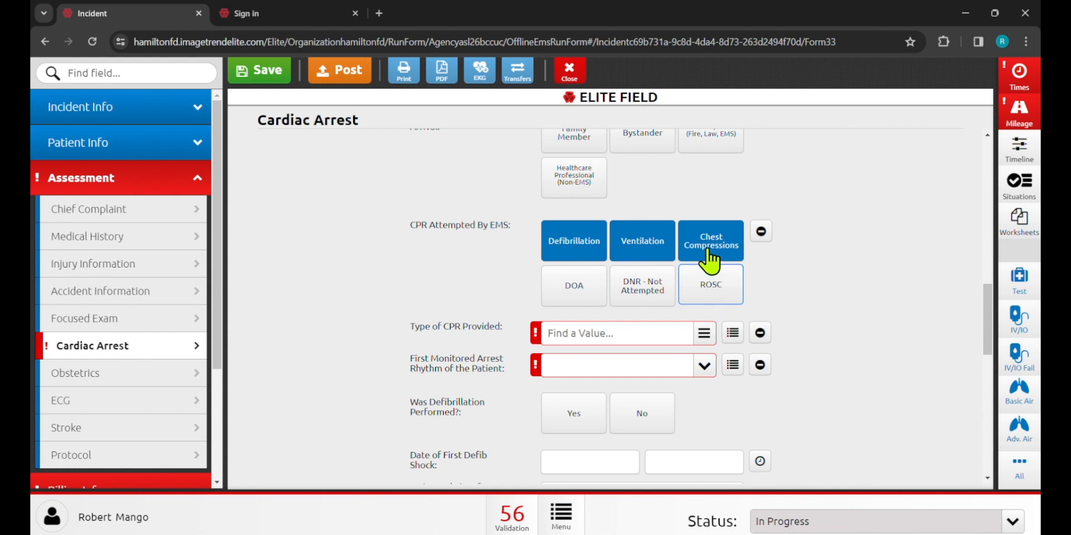
Clear Chest Compressions and Ventilation under CPR Attempted By EMS, keeping Defibrillation selected
double_click(704, 249)
left_click(691, 246)
left_click(626, 239)
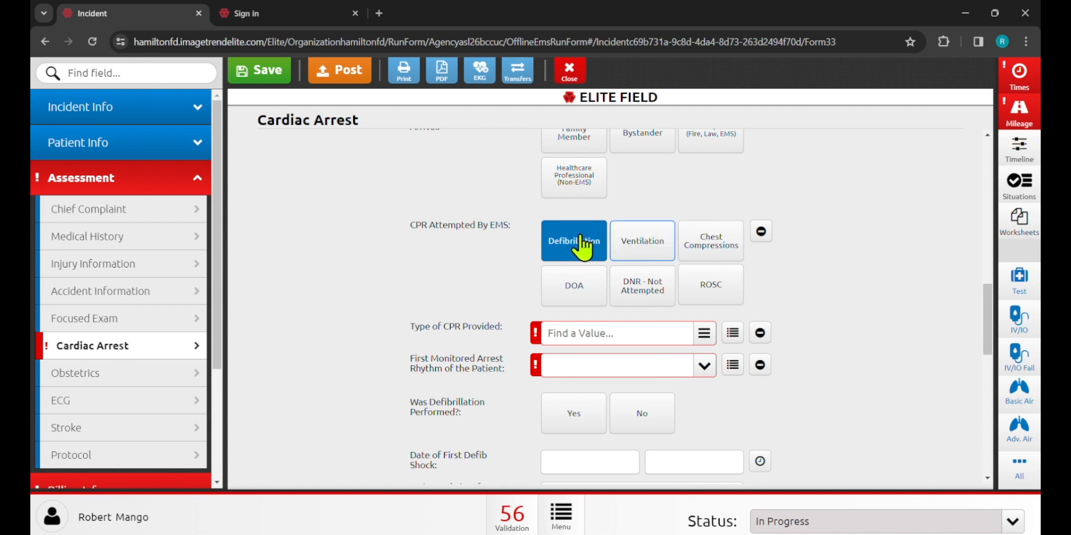
left_click(580, 247)
left_click(576, 256)
Review the Type of CPR Provided options and add Compressions-Continuous
left_click(567, 333)
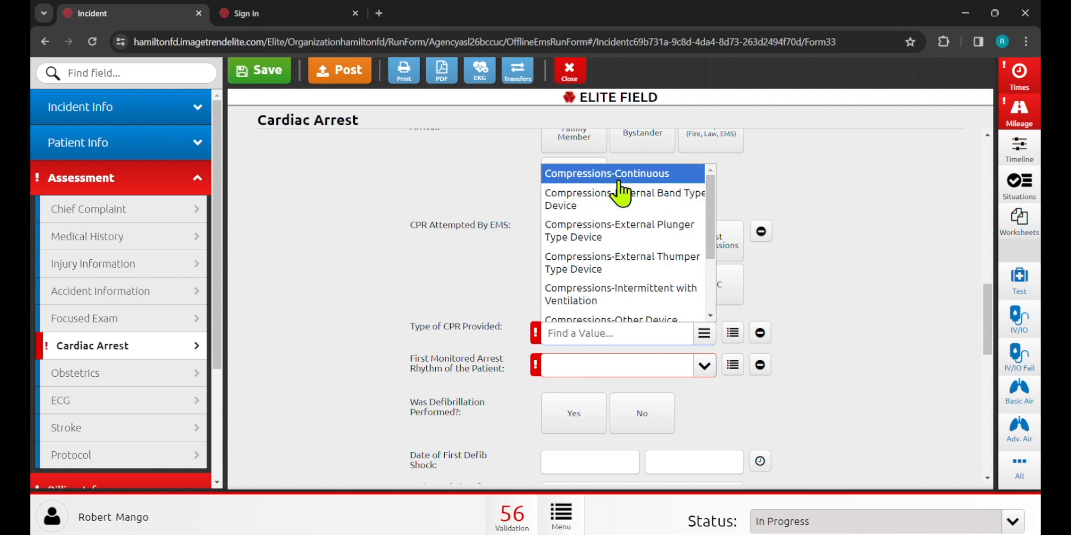
scroll(647, 268, "down", 2)
scroll(647, 267, "down", 2)
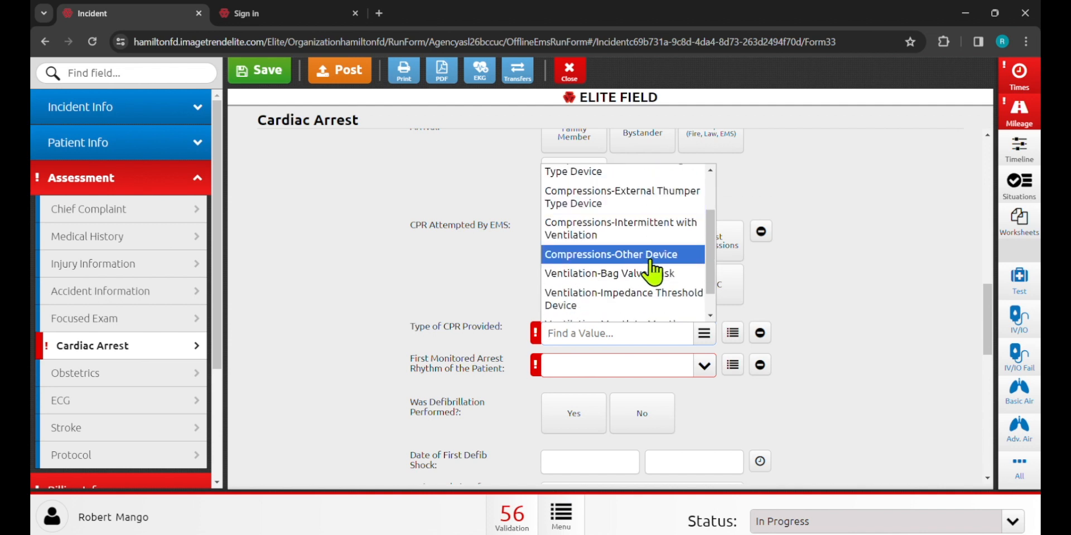
scroll(651, 272, "down", 1)
scroll(652, 272, "up", 3)
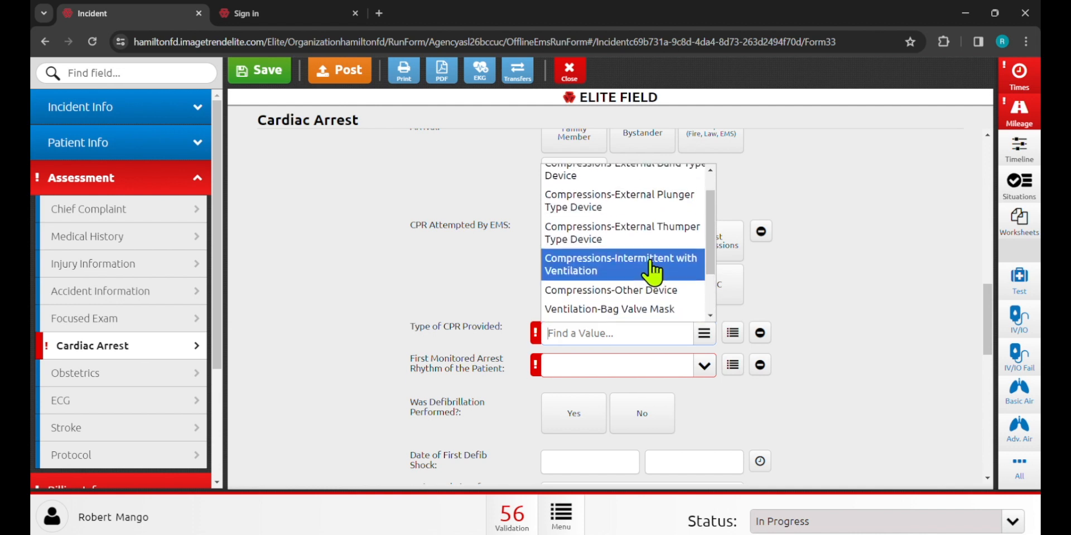
scroll(653, 273, "up", 1)
scroll(652, 272, "up", 4)
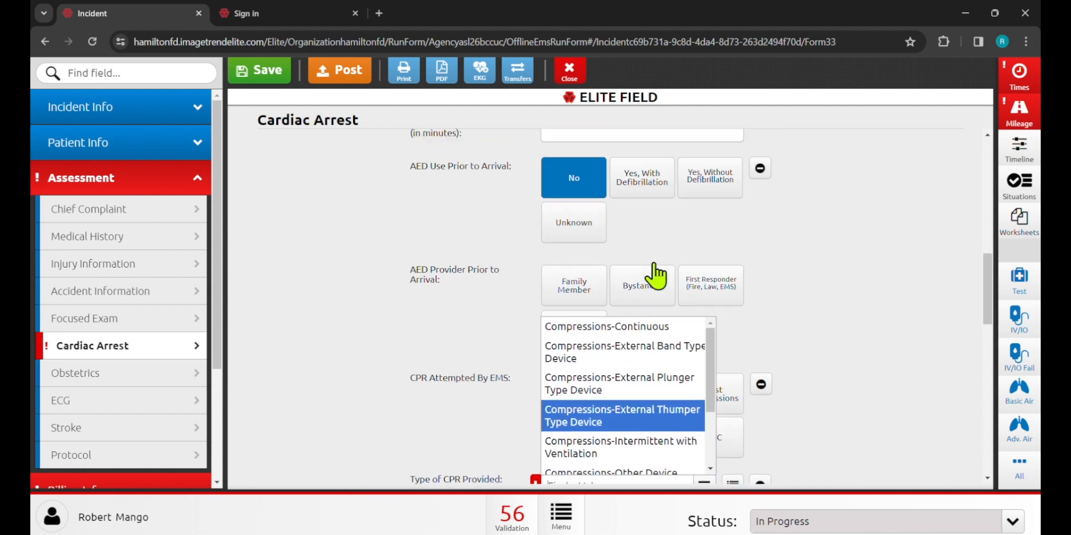
scroll(865, 402, "down", 3)
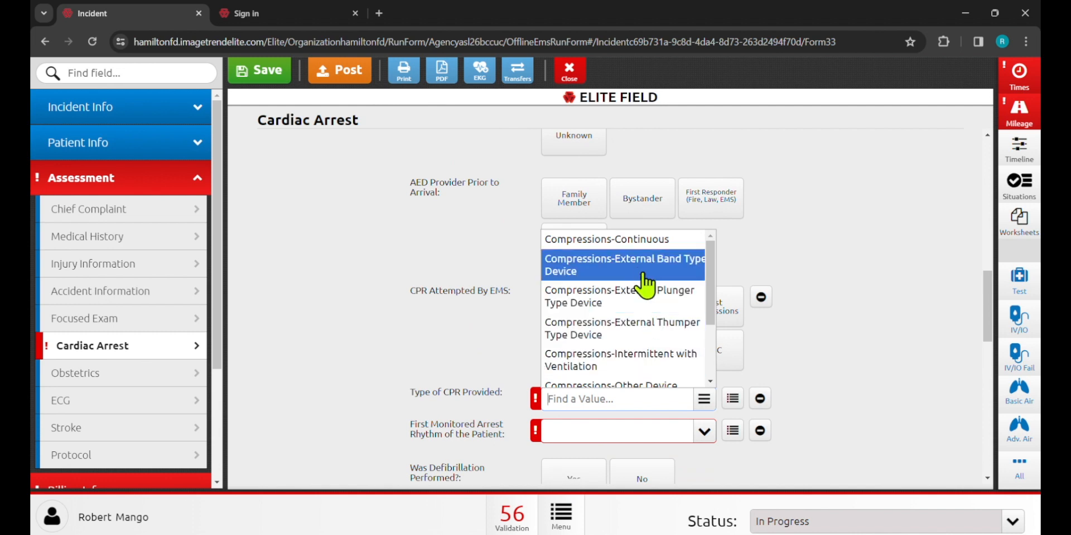
scroll(644, 301, "up", 1)
scroll(644, 304, "down", 2)
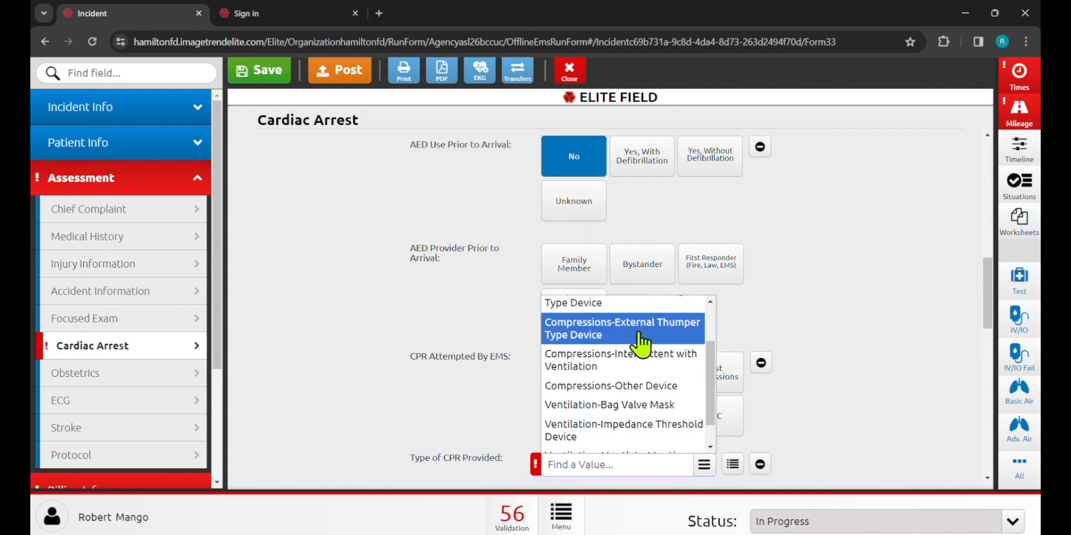
scroll(648, 368, "down", 1)
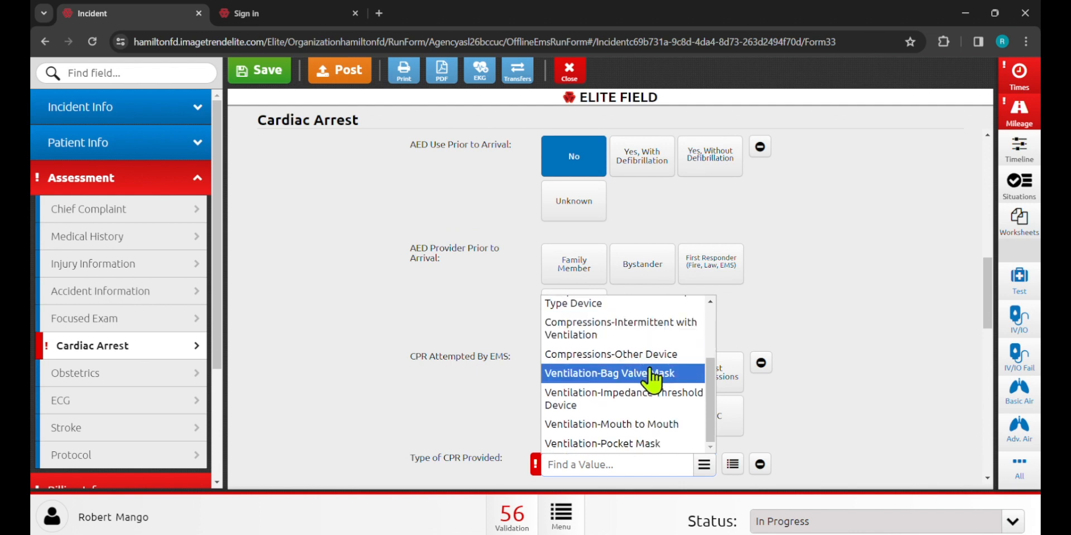
scroll(649, 373, "up", 2)
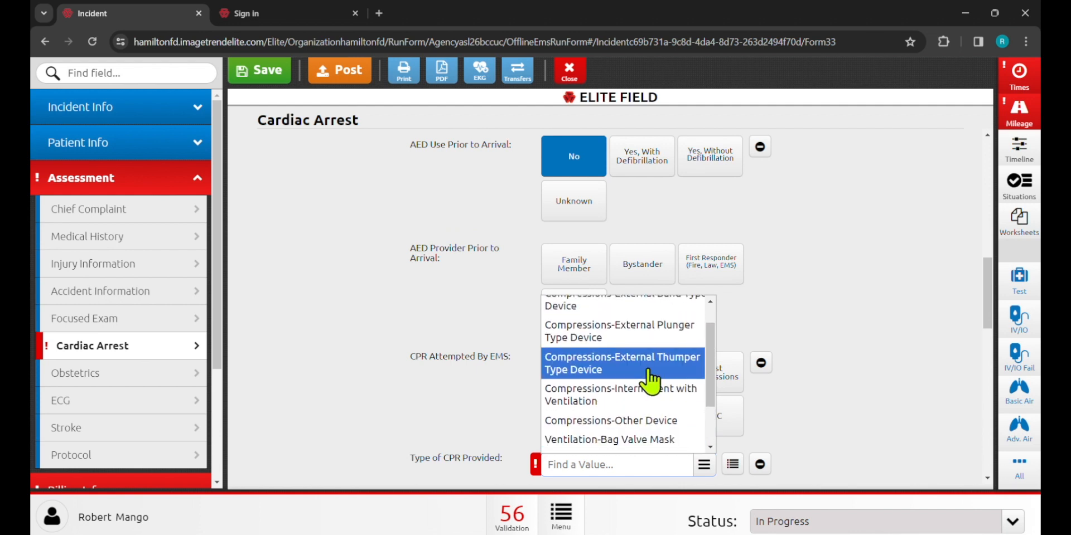
scroll(649, 382, "up", 1)
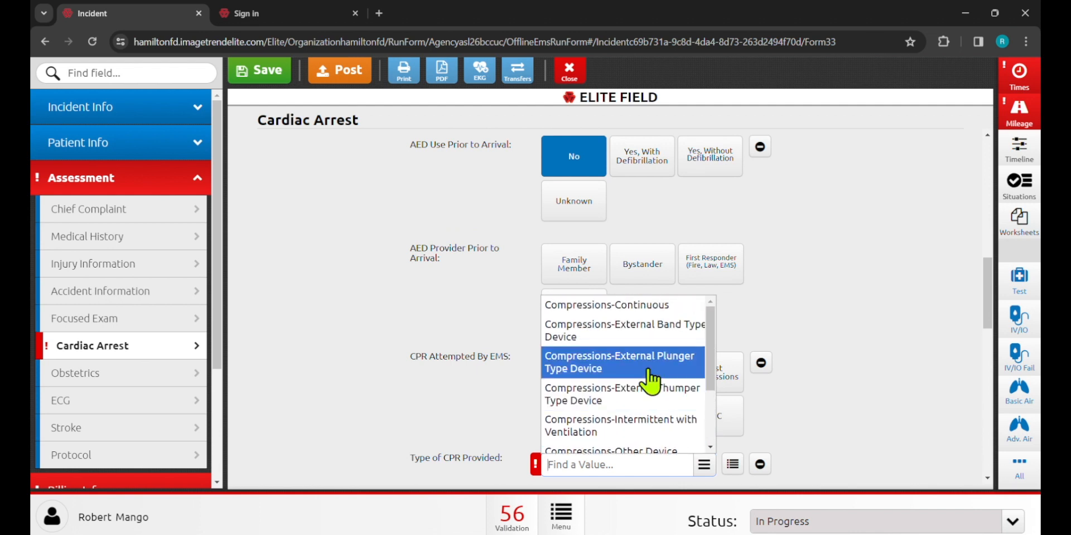
left_click(667, 310)
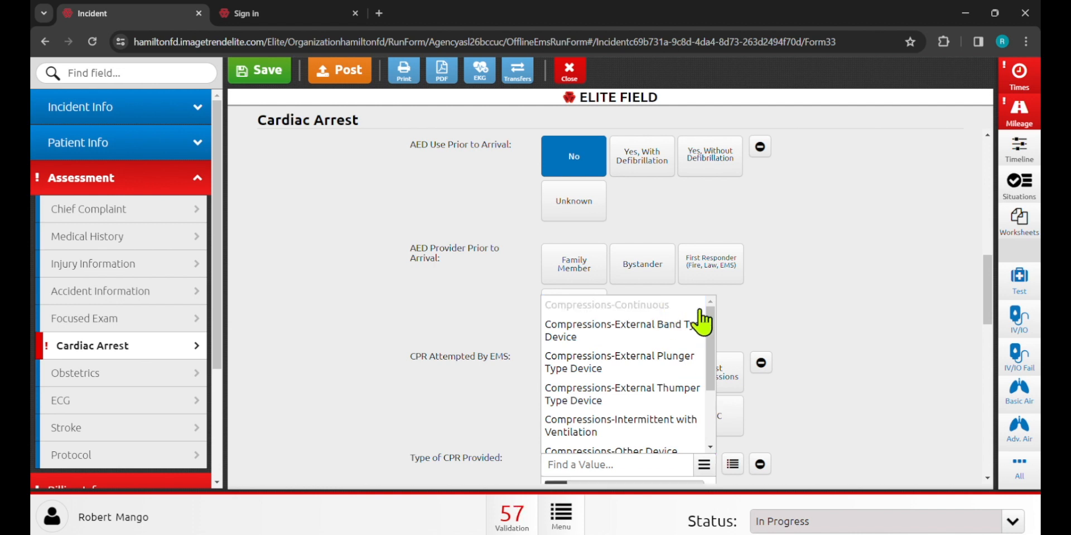
Add Compressions-External Band Type Device as a second Type of CPR Provided
scroll(808, 330, "down", 3)
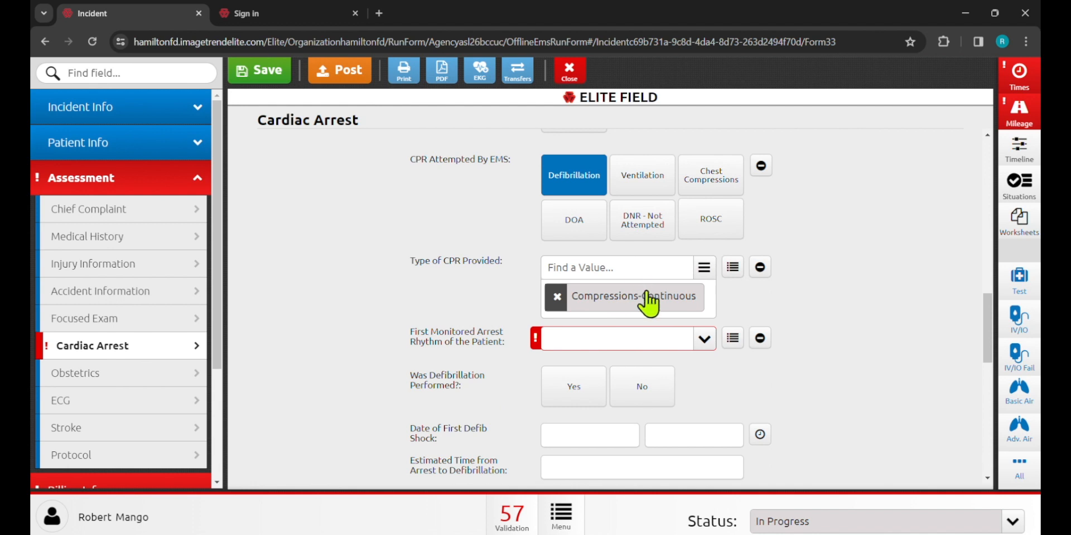
left_click(616, 269)
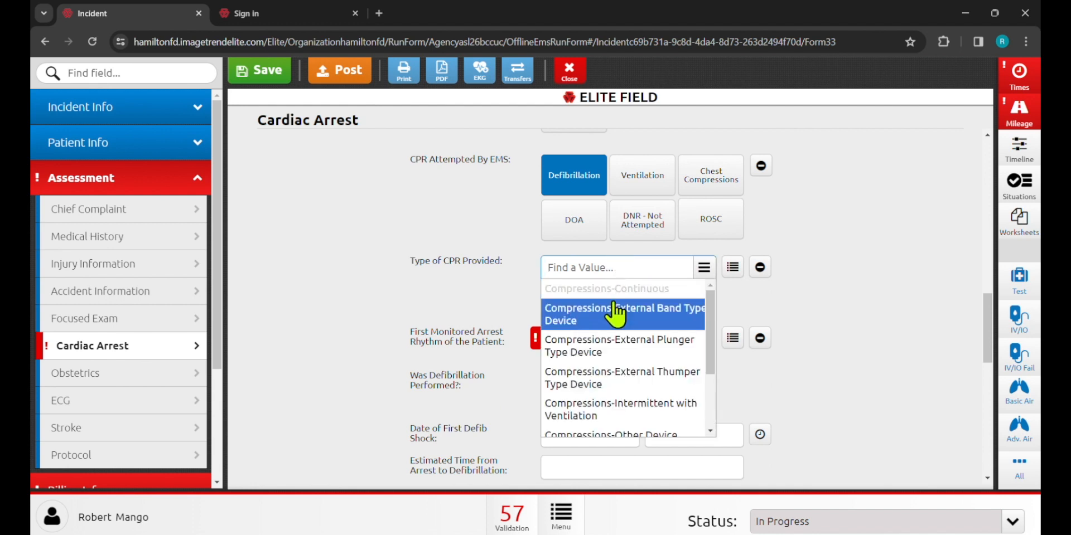
left_click(885, 337)
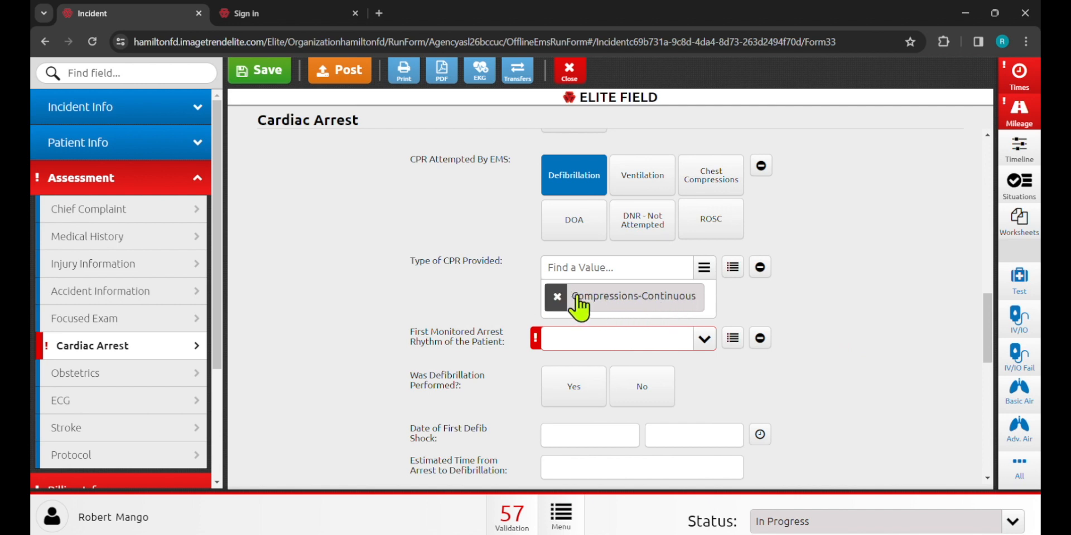
left_click(566, 268)
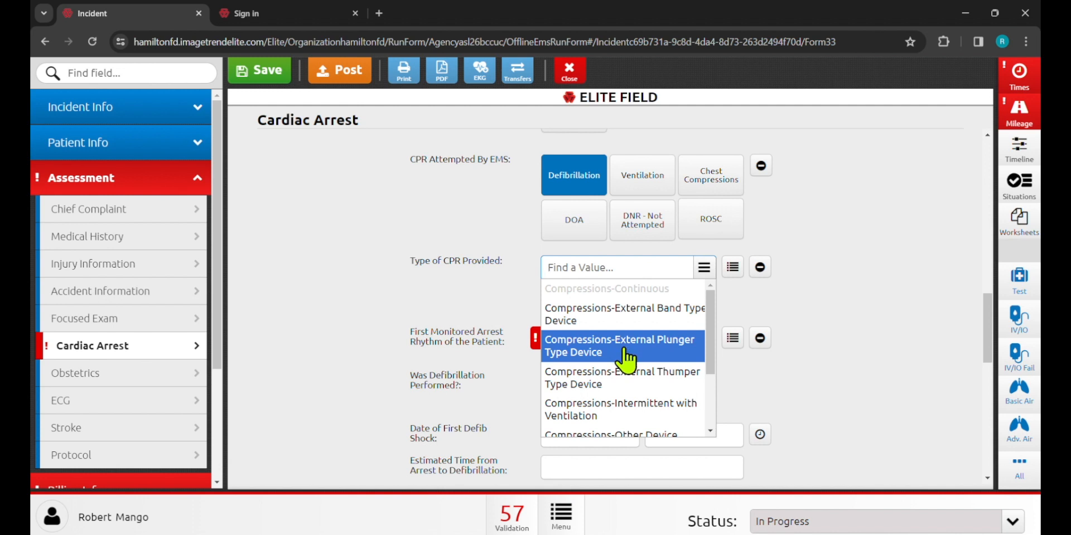
left_click(613, 320)
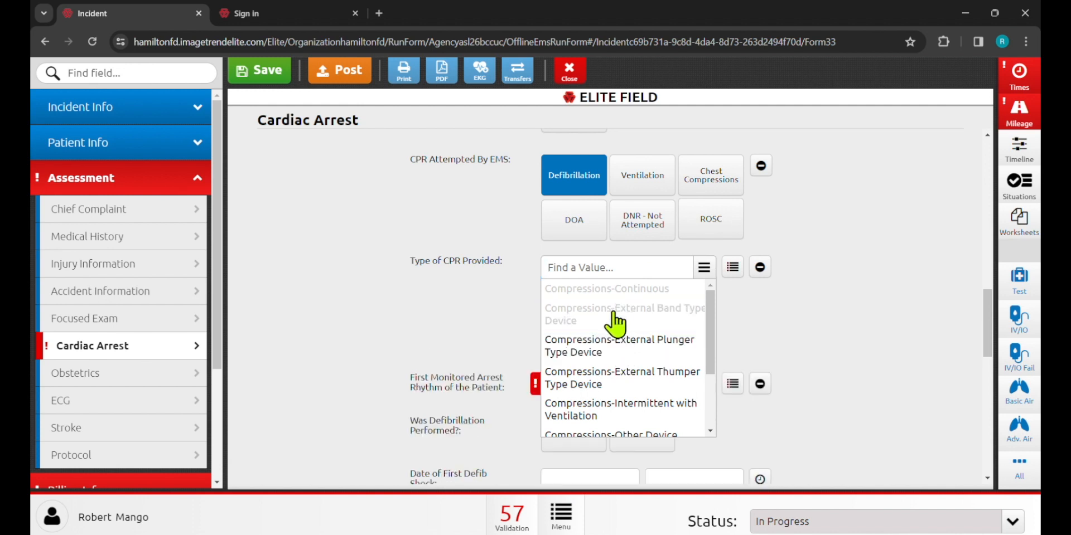
left_click(787, 344)
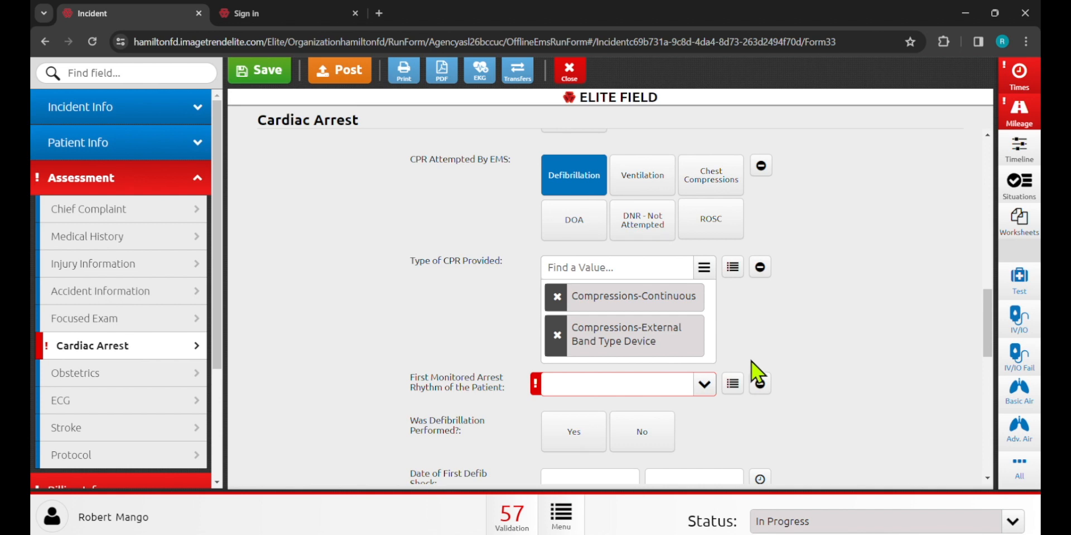
Set the First Monitored Arrest Rhythm of the Patient to PEA
left_click(660, 387)
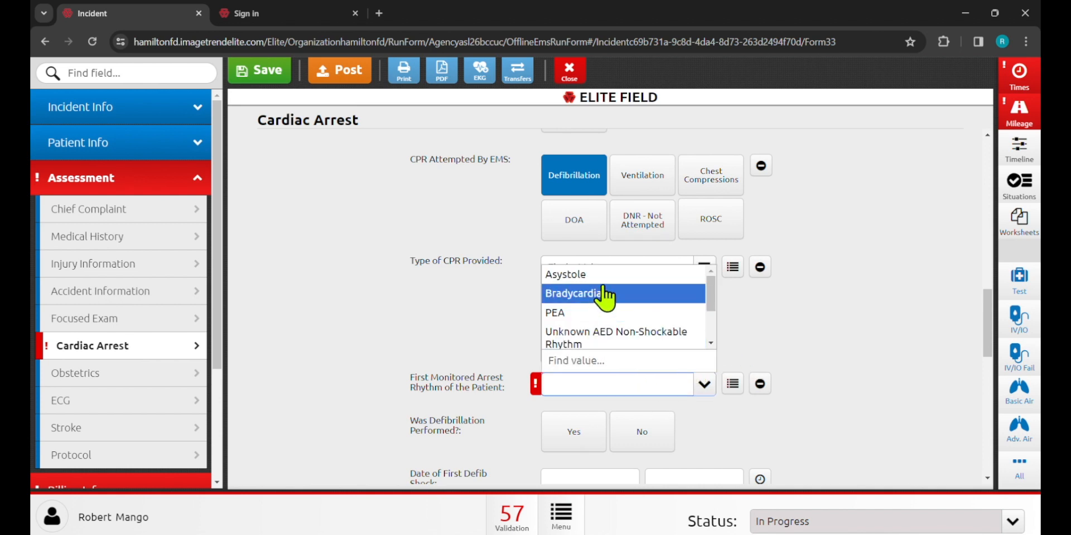
left_click(592, 313)
scroll(866, 355, "down", 6)
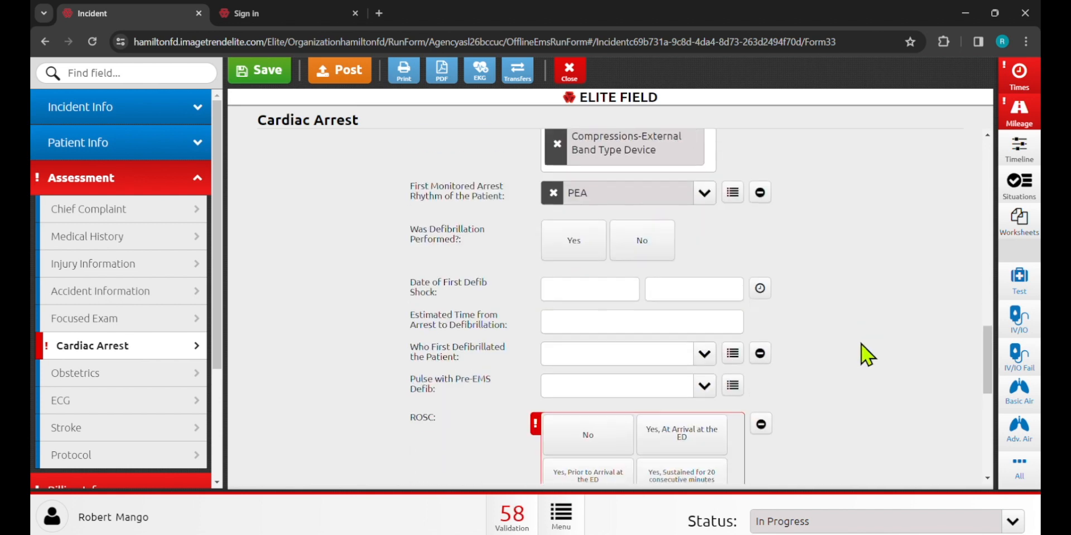
Answer ROSC with Yes, Prior to Arrival at the ED
scroll(964, 430, "up", 4)
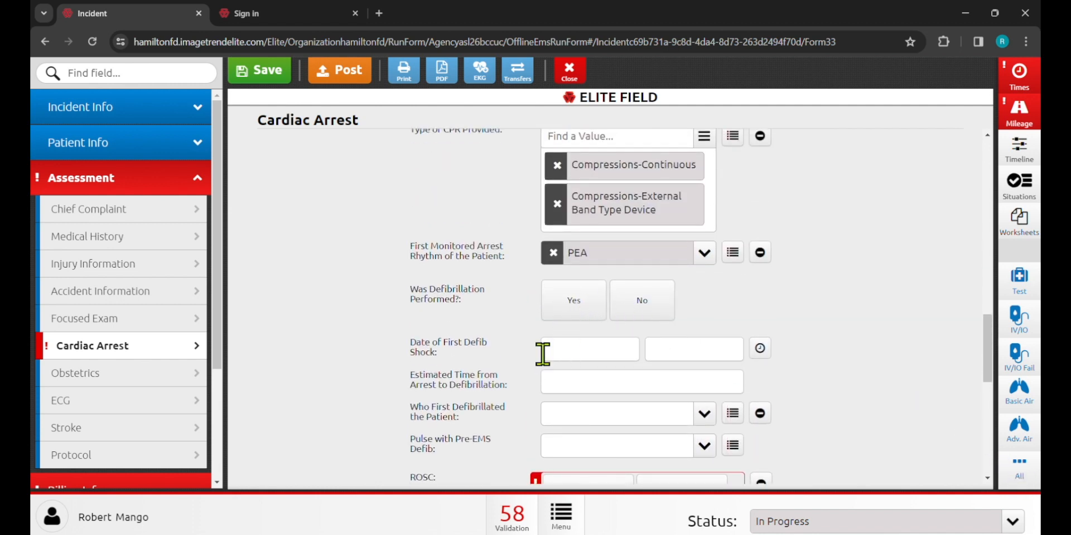
scroll(558, 359, "down", 1)
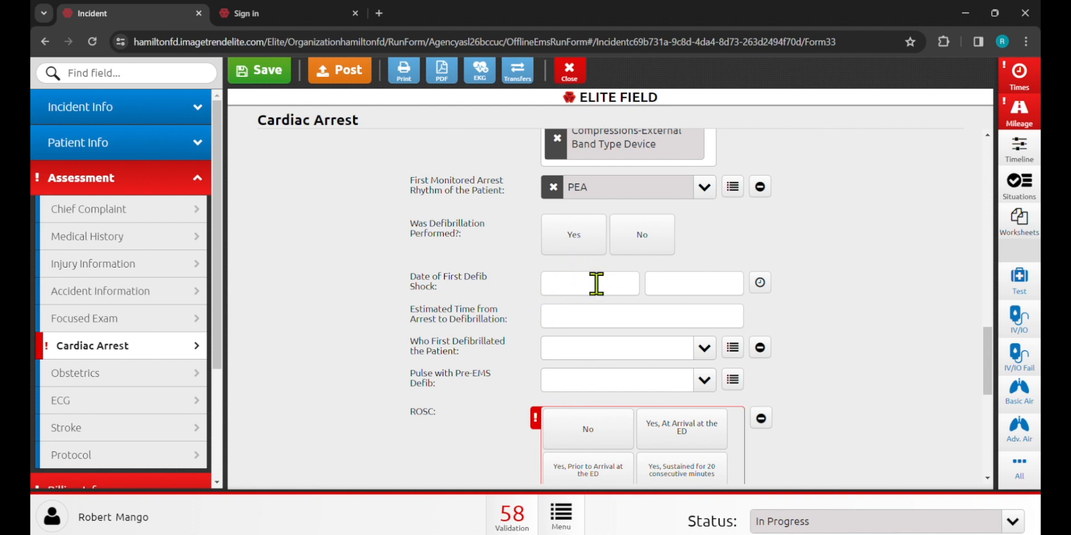
scroll(831, 294, "down", 2)
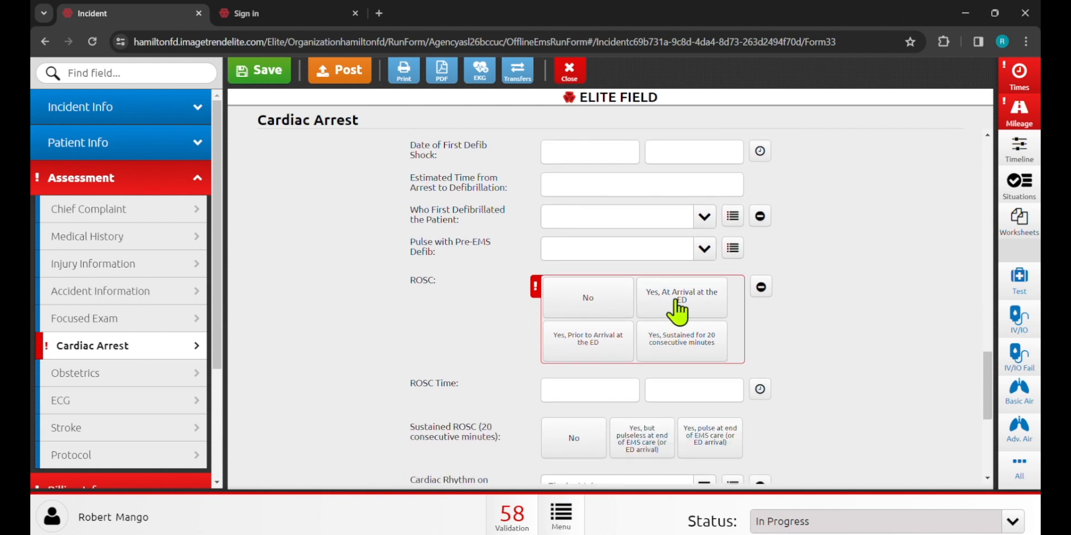
left_click(577, 341)
scroll(806, 321, "down", 2)
scroll(803, 313, "down", 3)
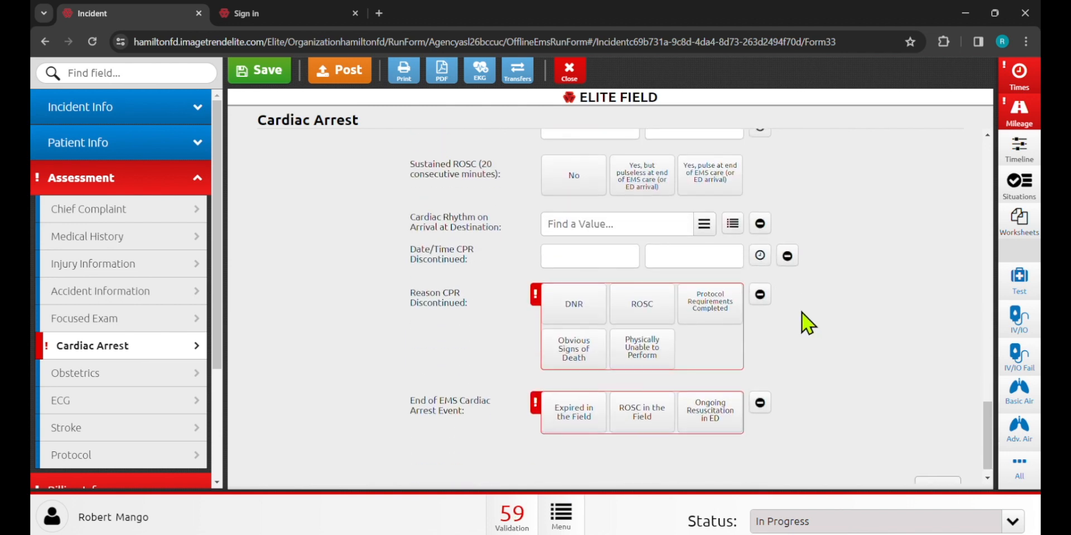
Set Reason CPR Discontinued to ROSC and enter 09:05 on 10/19/2023 as the Date/Time CPR Discontinued
scroll(531, 279, "up", 1)
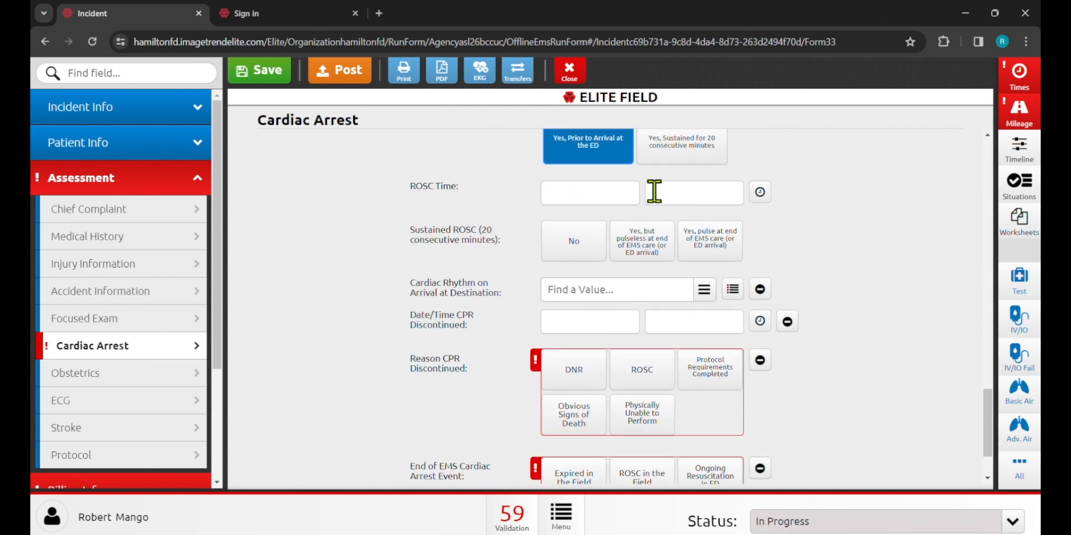
scroll(505, 356, "down", 1)
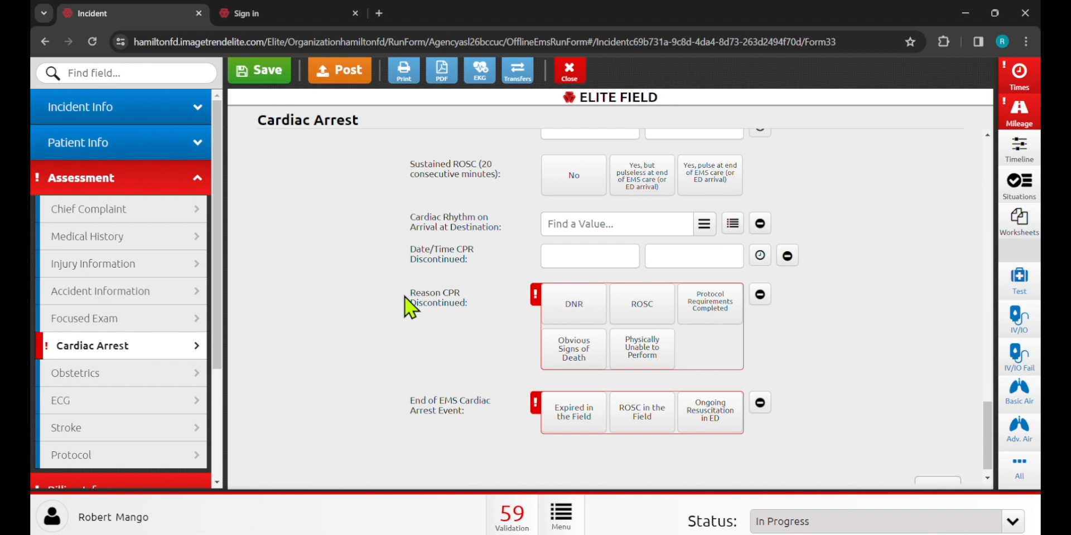
left_click(658, 309)
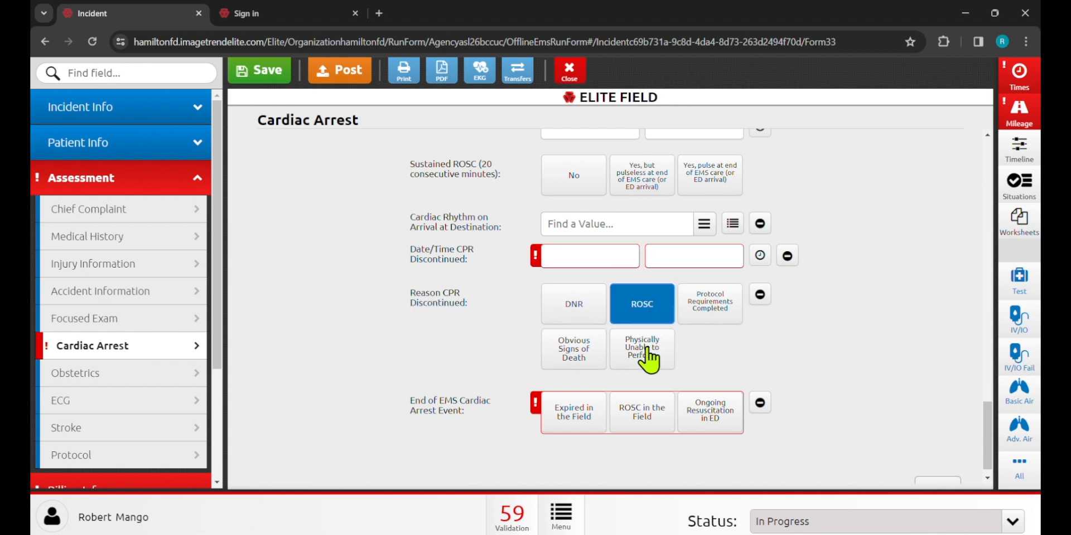
left_click(694, 258)
type("09")
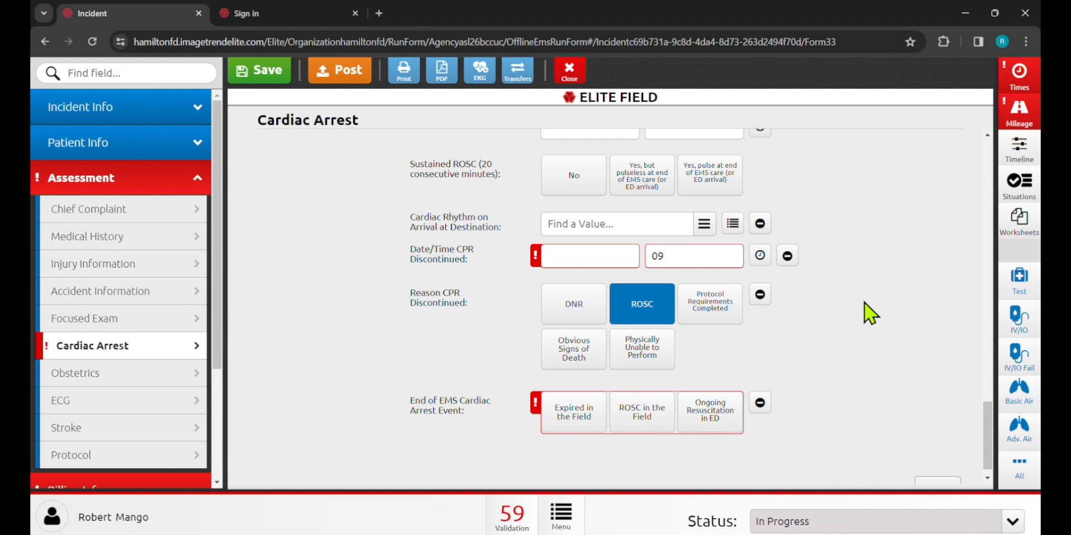
type(":05")
key("Tab")
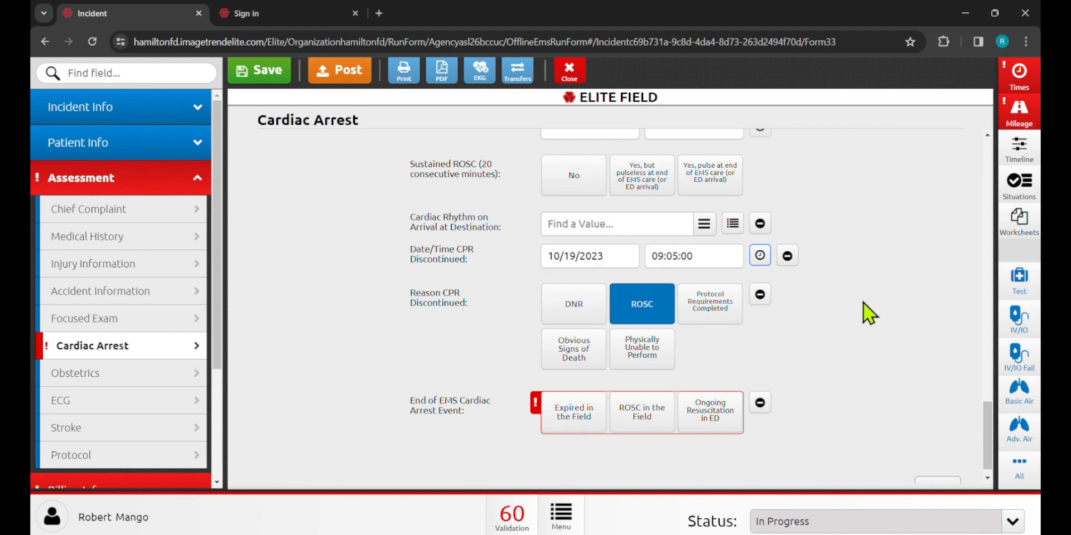
left_click(854, 286)
Set End of EMS Cardiac Arrest Event to Ongoing Resuscitation in ED and collapse the Assessment section
left_click(701, 421)
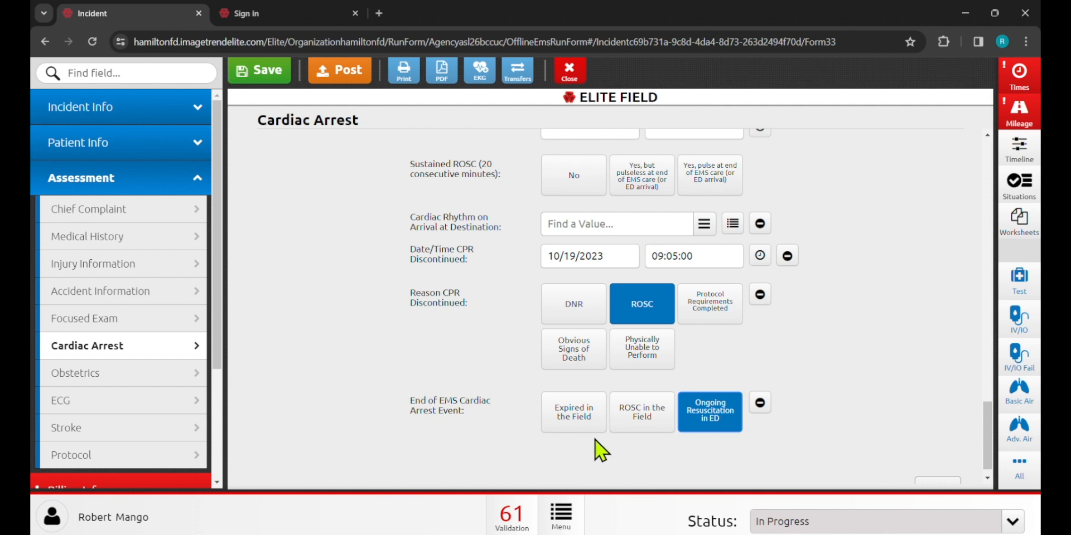
scroll(179, 354, "down", 3)
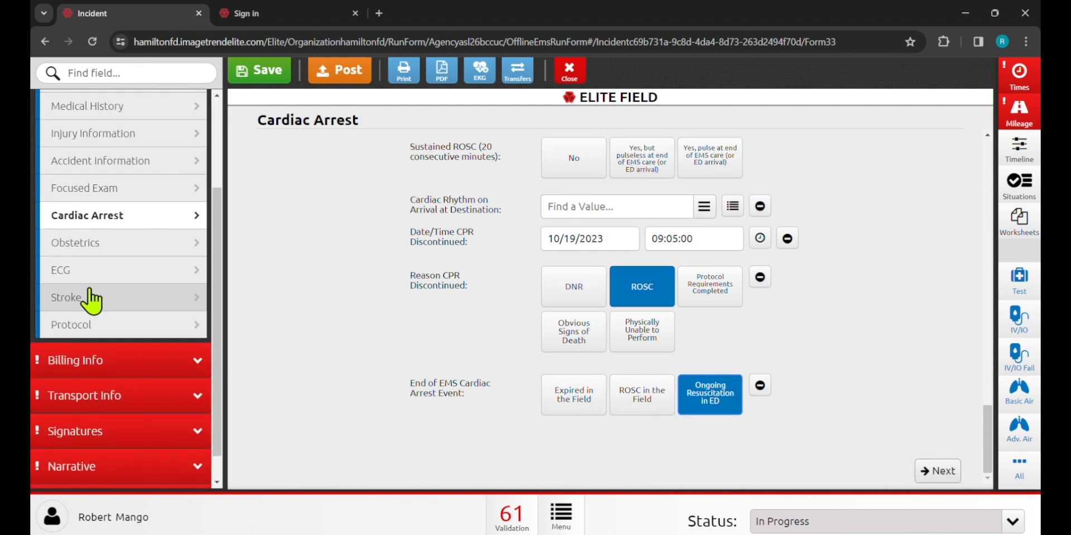
scroll(92, 299, "up", 3)
left_click(109, 184)
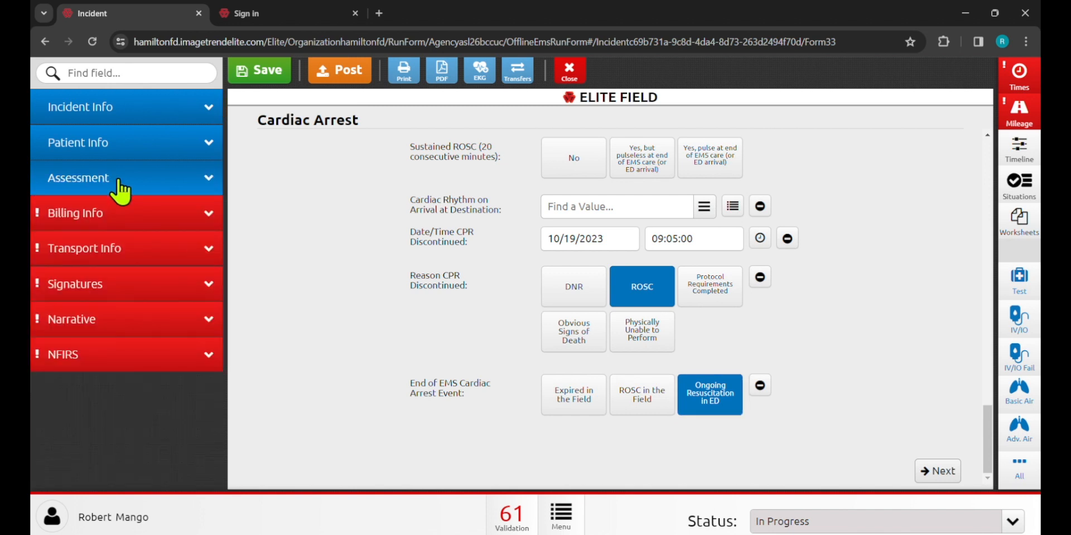
Open the Billing Info page and review the service level definitions and the CMS Service Level options
left_click(116, 218)
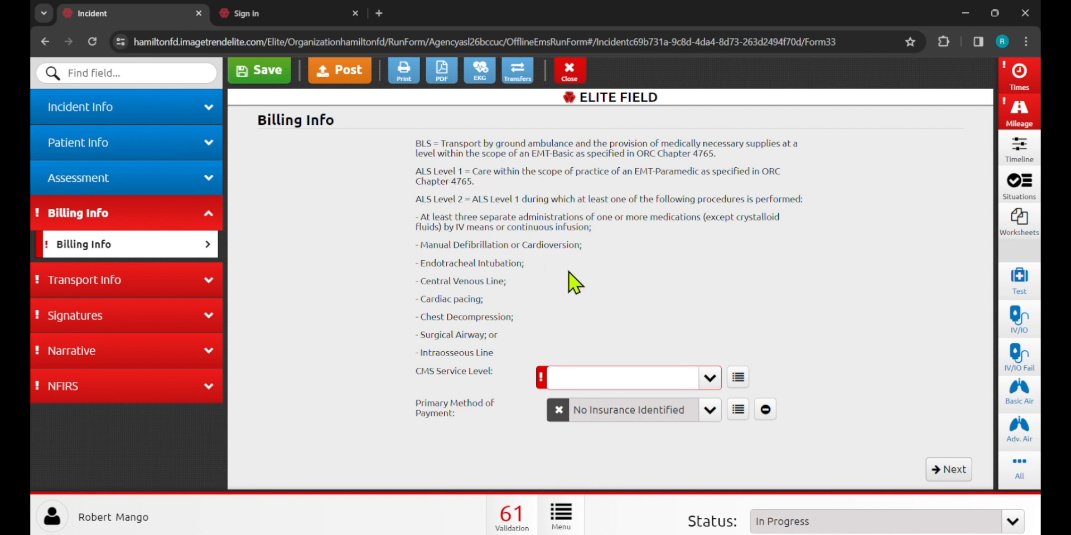
left_click(587, 382)
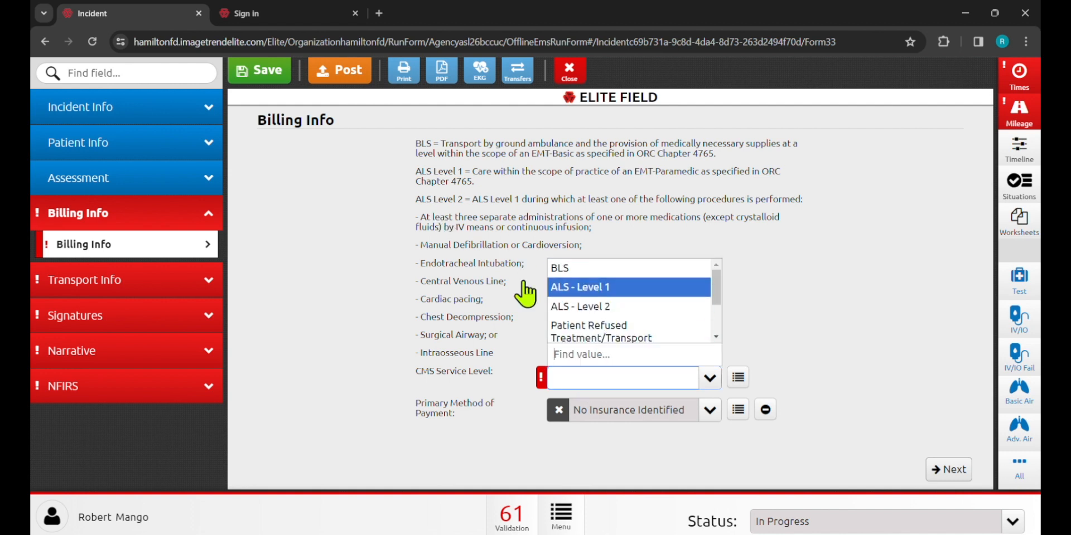
left_click(378, 272)
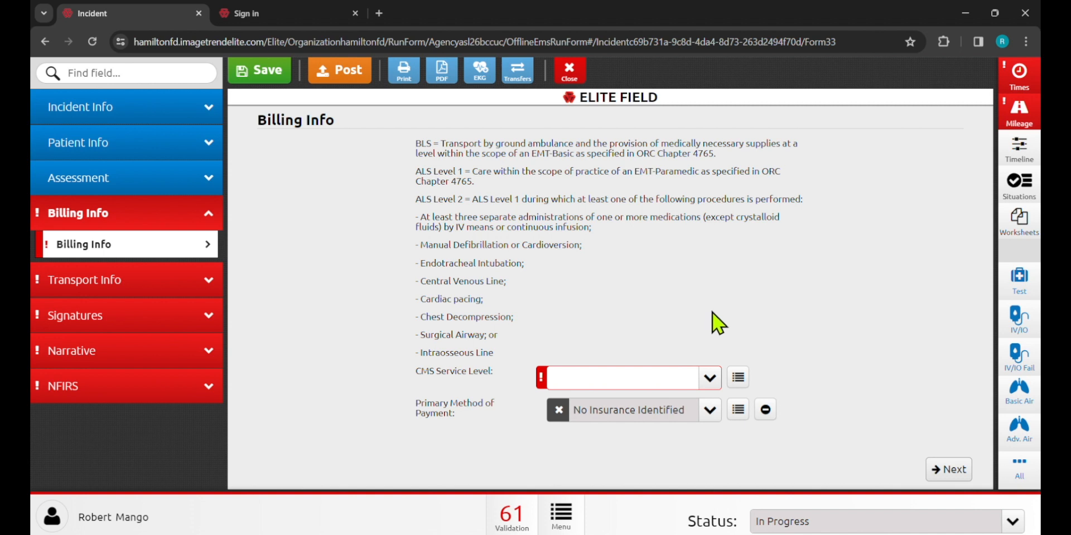
Try BLS as the CMS Service Level and clear the selection
left_click(593, 378)
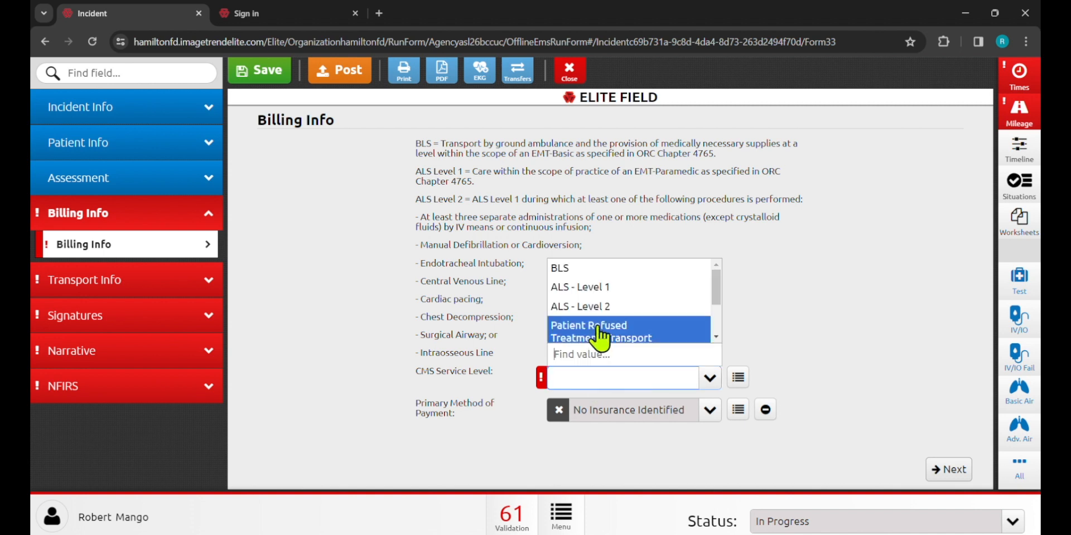
left_click(597, 269)
left_click(560, 378)
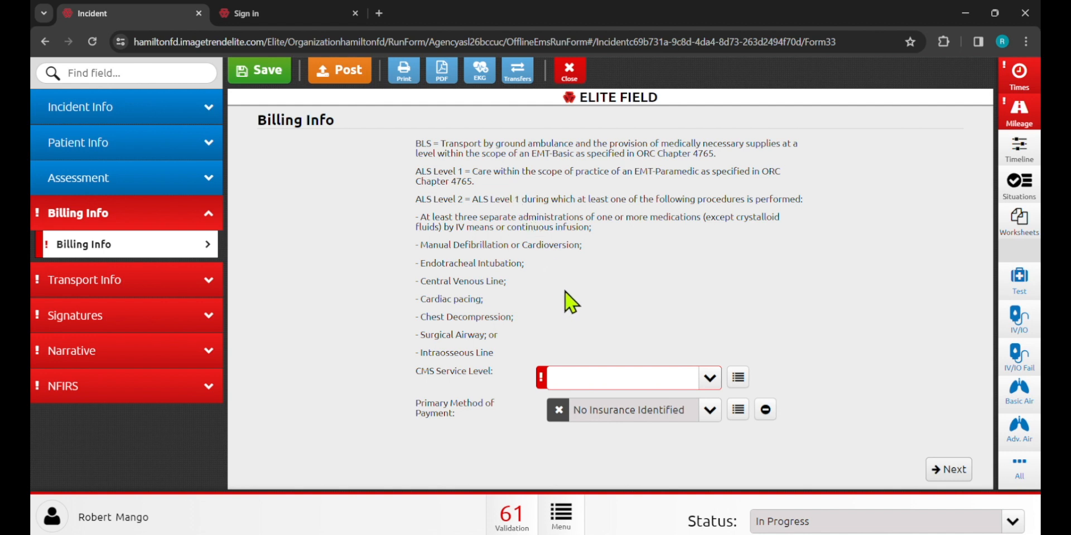
Try ALS - Level 1 as the CMS Service Level, look over the other options, and clear the field
left_click(580, 379)
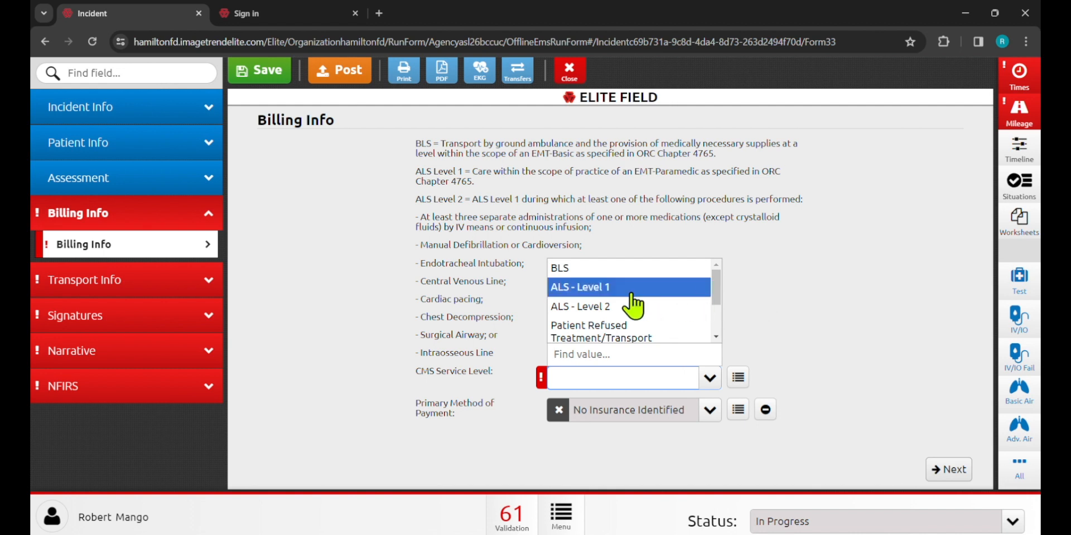
left_click(614, 288)
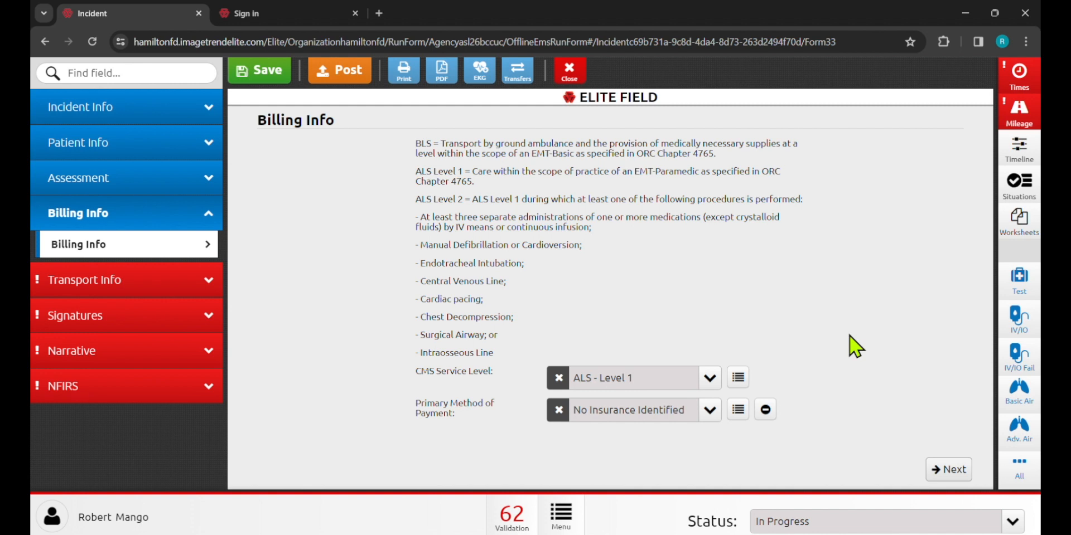
left_click(641, 385)
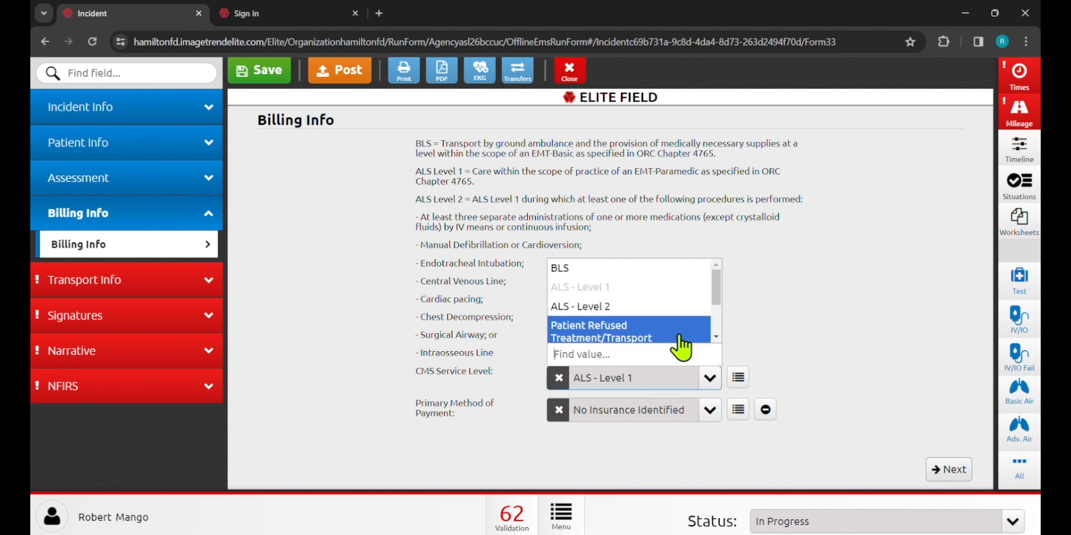
left_click(769, 275)
left_click(558, 380)
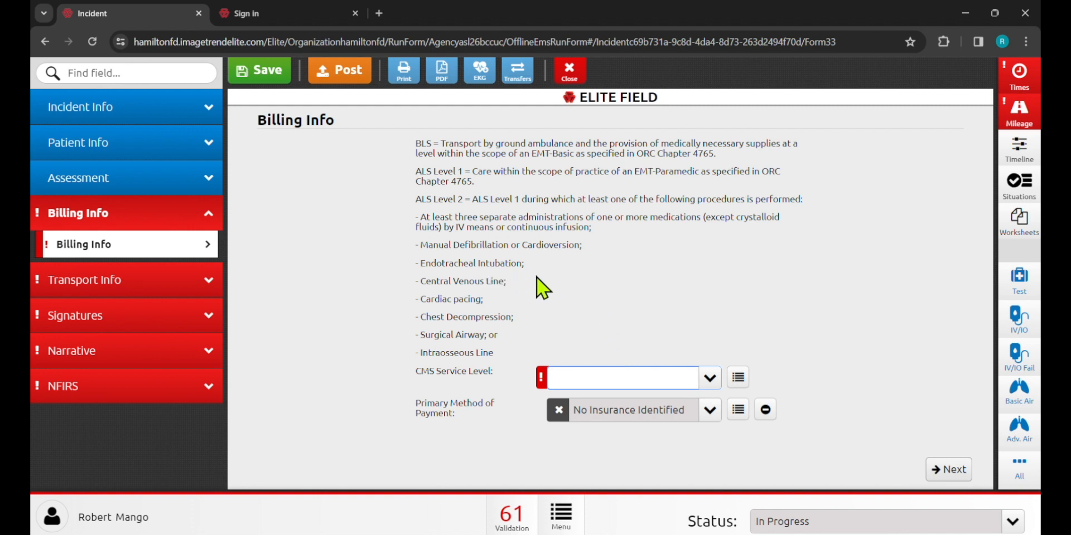
Set the CMS Service Level to ALS - Level 1 and collapse the Billing Info section
left_click(498, 367)
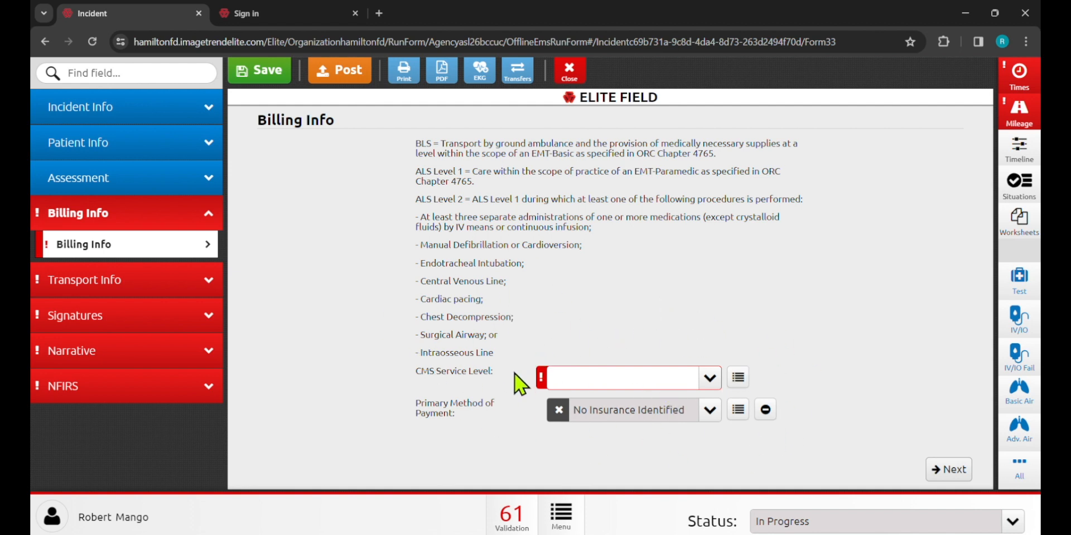
left_click(594, 379)
left_click(608, 288)
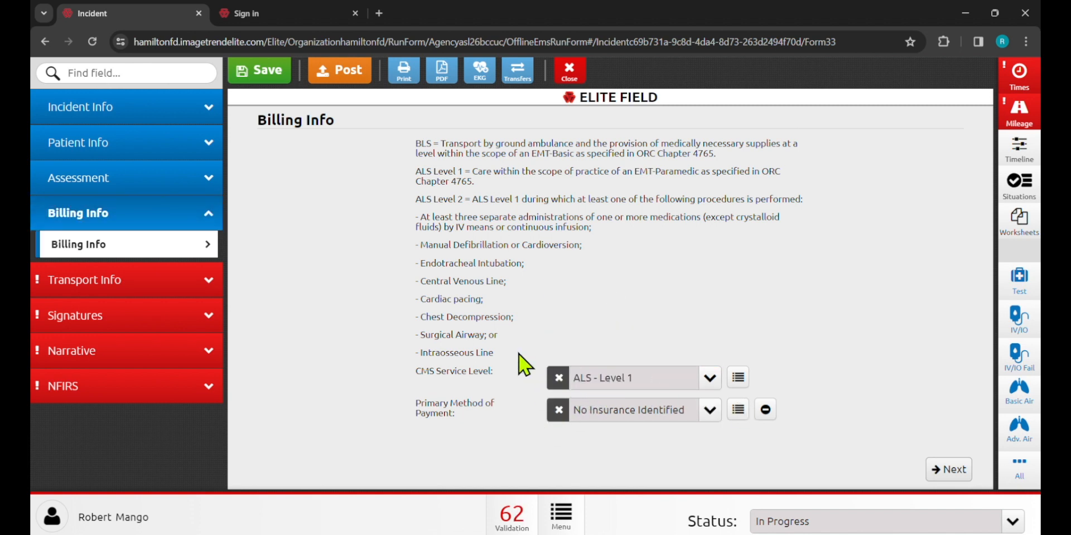
left_click(149, 212)
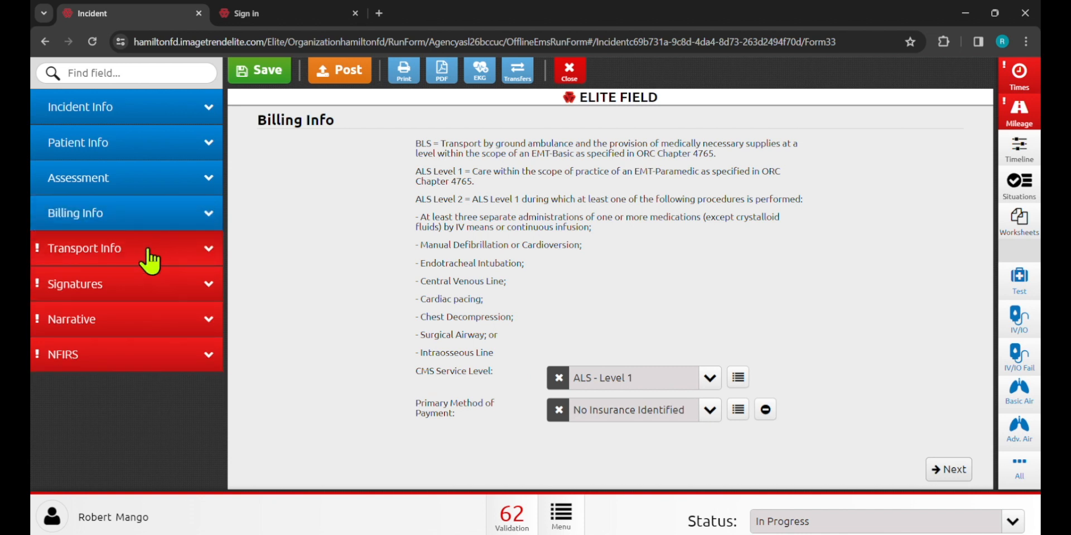
Open the Destination Info page under Transport Info, choose Grant Medical Center as the Destination, and check the remaining destination fields
left_click(152, 262)
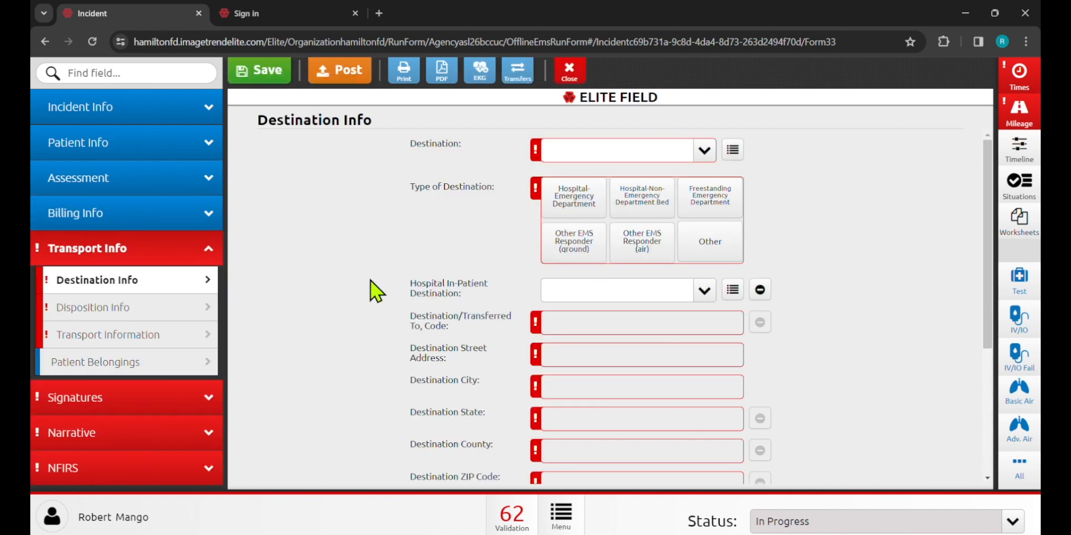
left_click(580, 159)
left_click(583, 226)
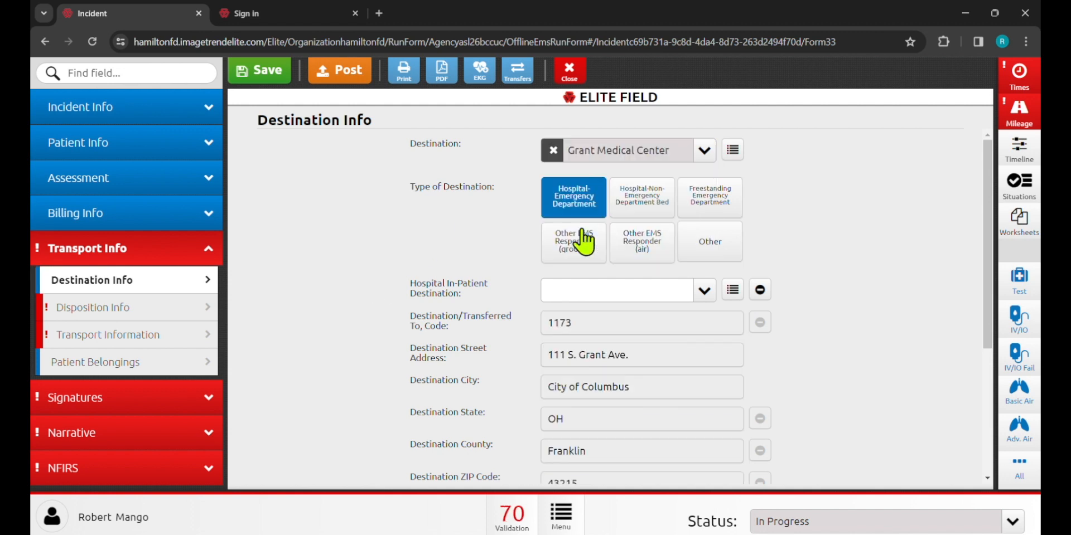
scroll(636, 297, "down", 5)
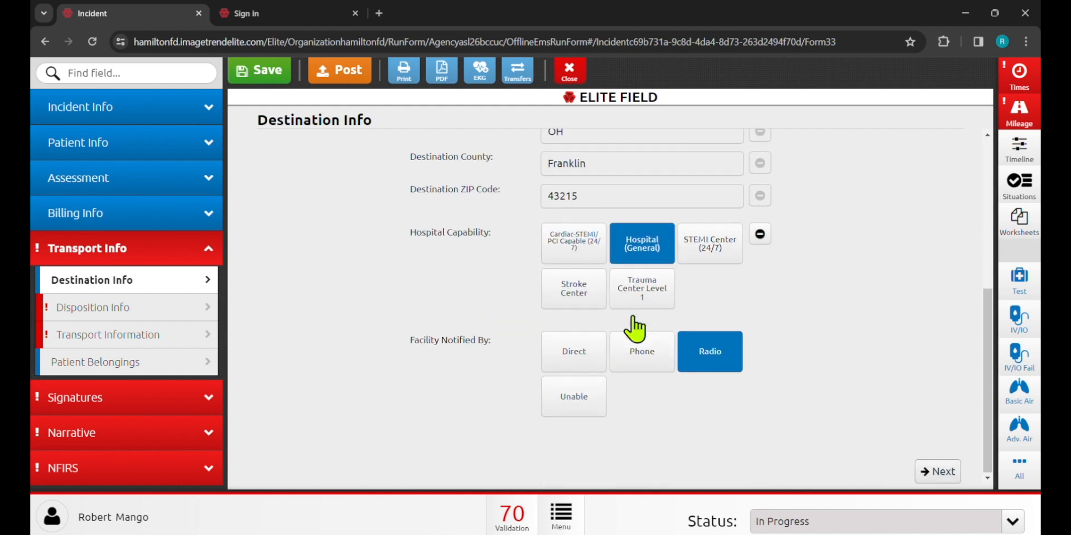
scroll(619, 334, "up", 5)
scroll(613, 318, "down", 5)
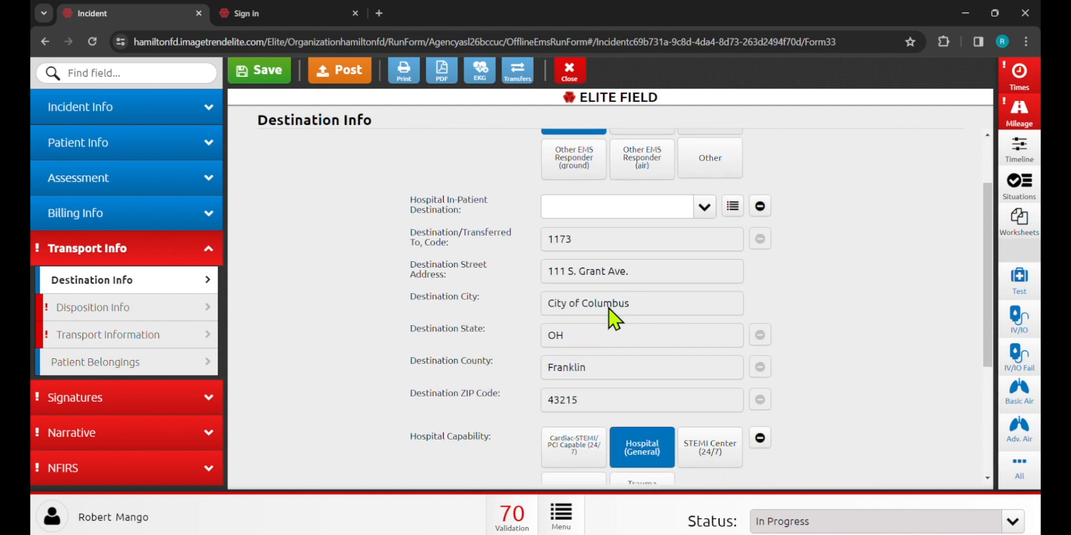
scroll(608, 309, "up", 5)
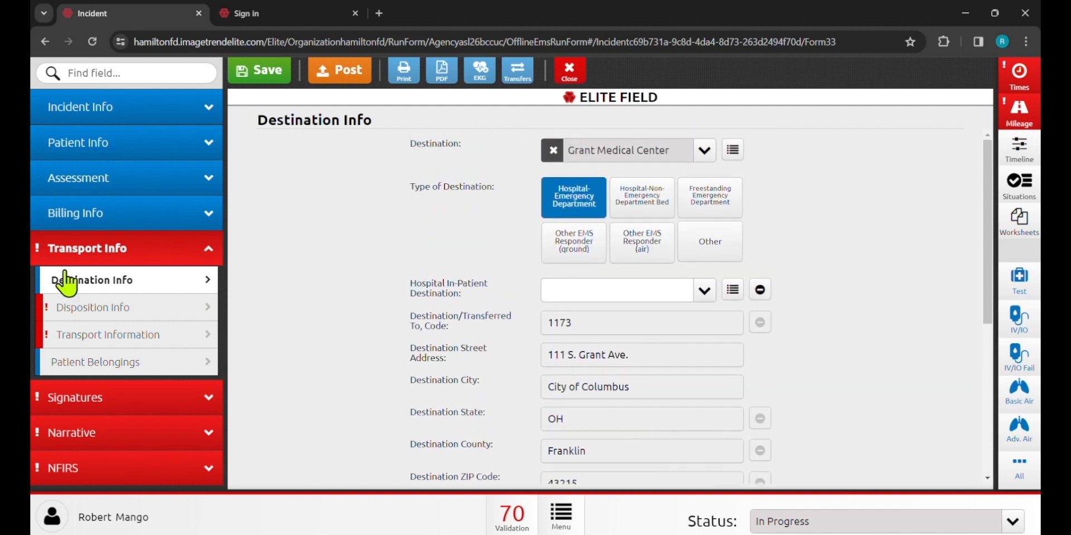
scroll(328, 292, "down", 1)
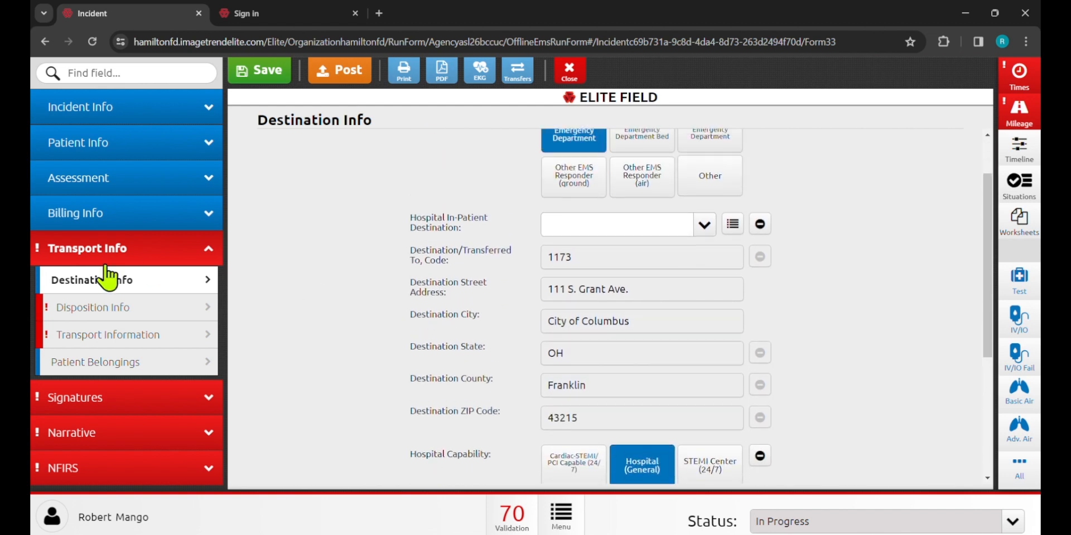
Open the Disposition Info page under Transport Info and set the Reason for Choosing Destination to Patient's Choice
left_click(113, 312)
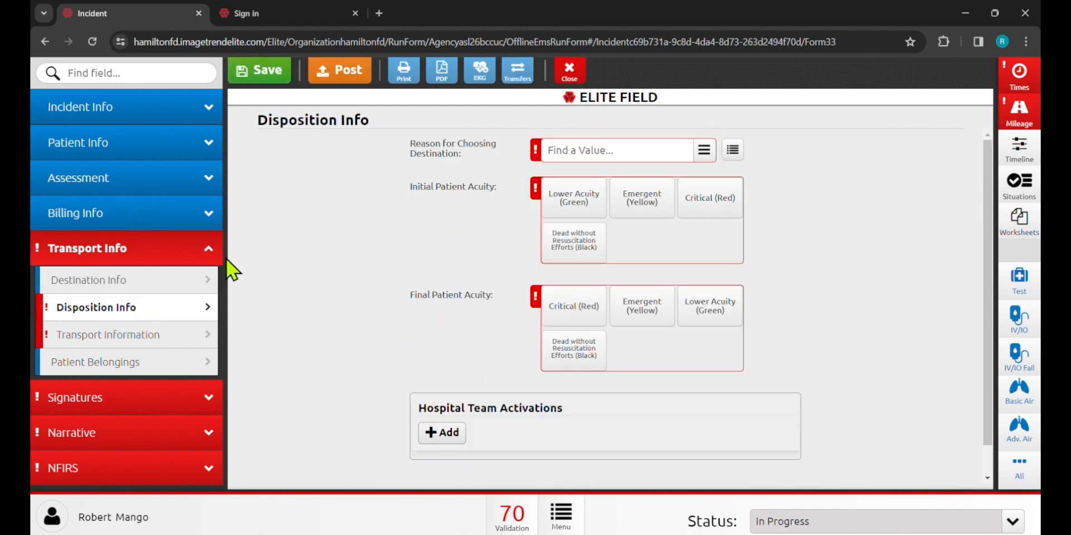
left_click(590, 151)
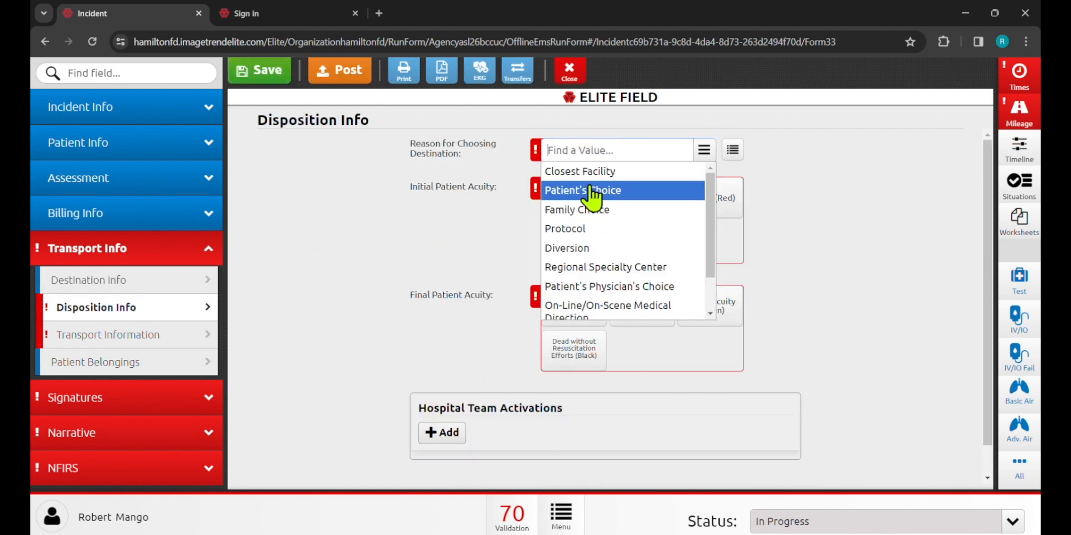
left_click(591, 191)
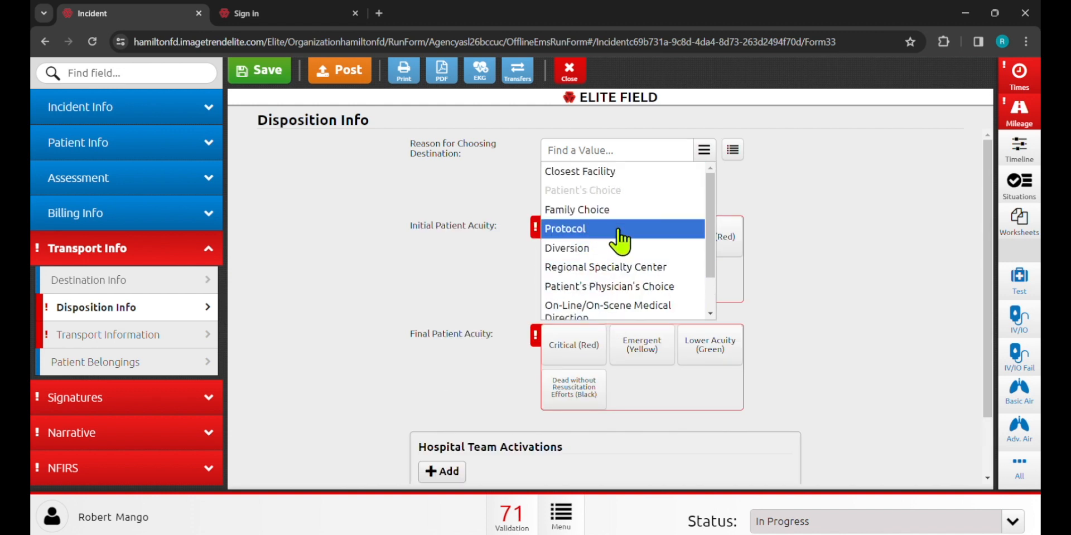
left_click(496, 210)
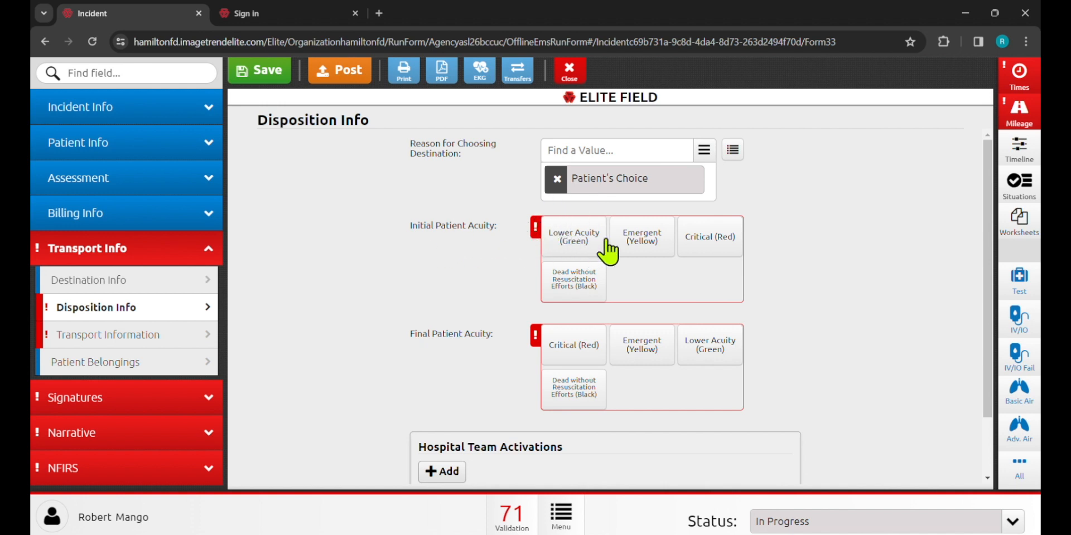
Set the Initial Patient Acuity to Emergent (Yellow) and the Final Patient Acuity to Lower Acuity (Green)
left_click(644, 248)
left_click(644, 245)
scroll(788, 299, "down", 1)
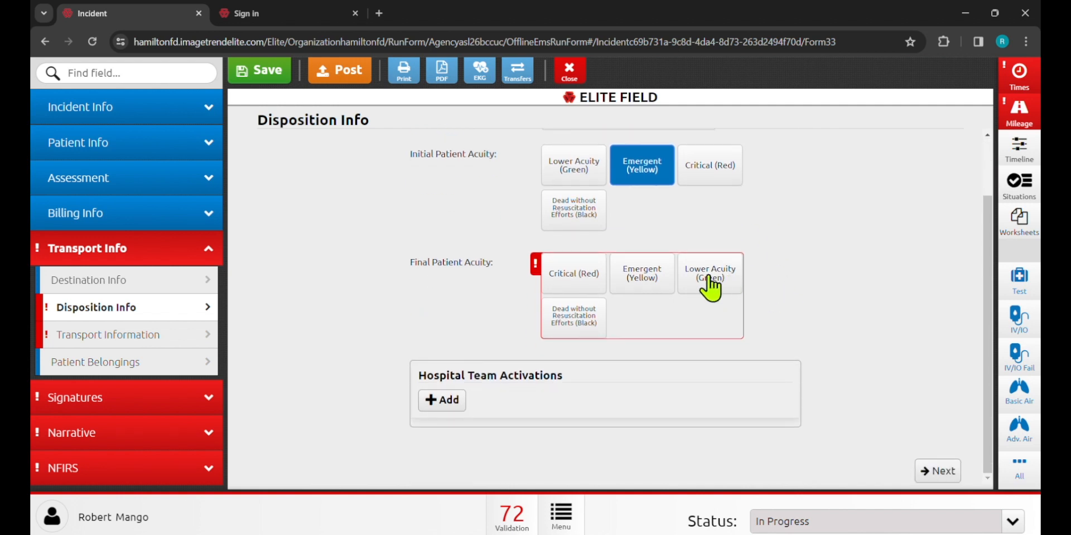
left_click(710, 287)
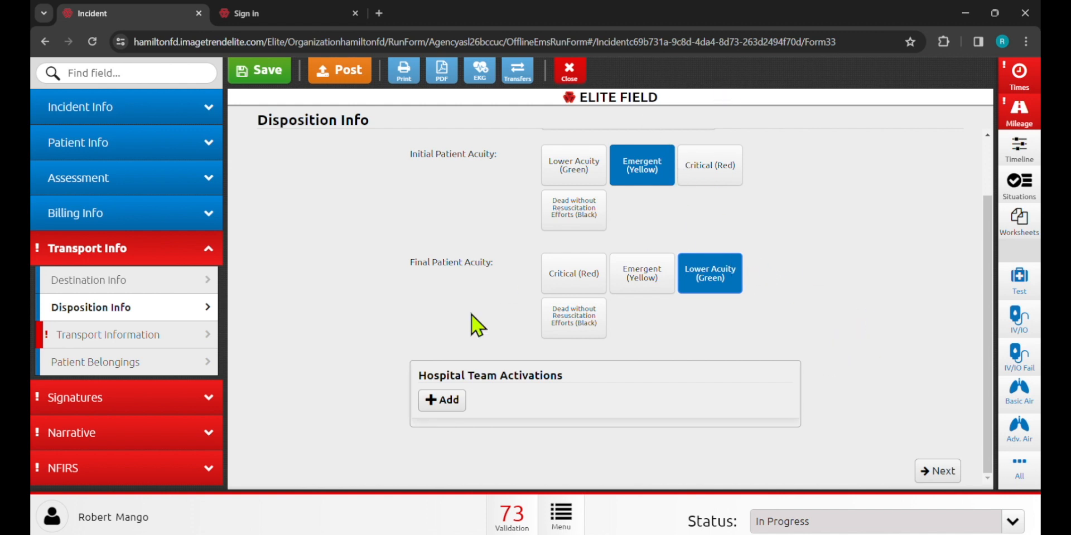
Add a STEMI hospital team activation to the Disposition Info, and delete that activation again
left_click(441, 400)
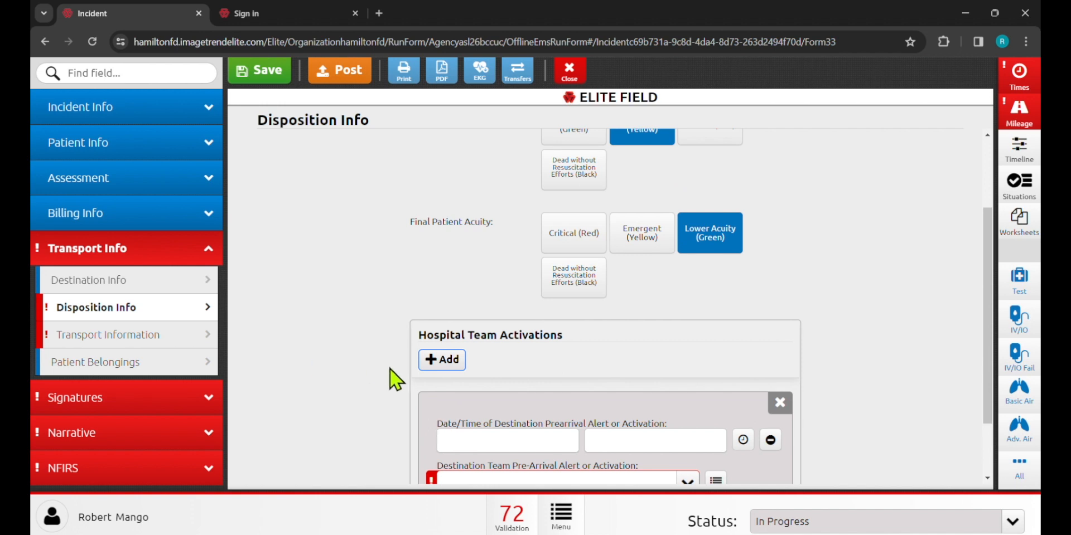
scroll(416, 371, "down", 2)
left_click(508, 402)
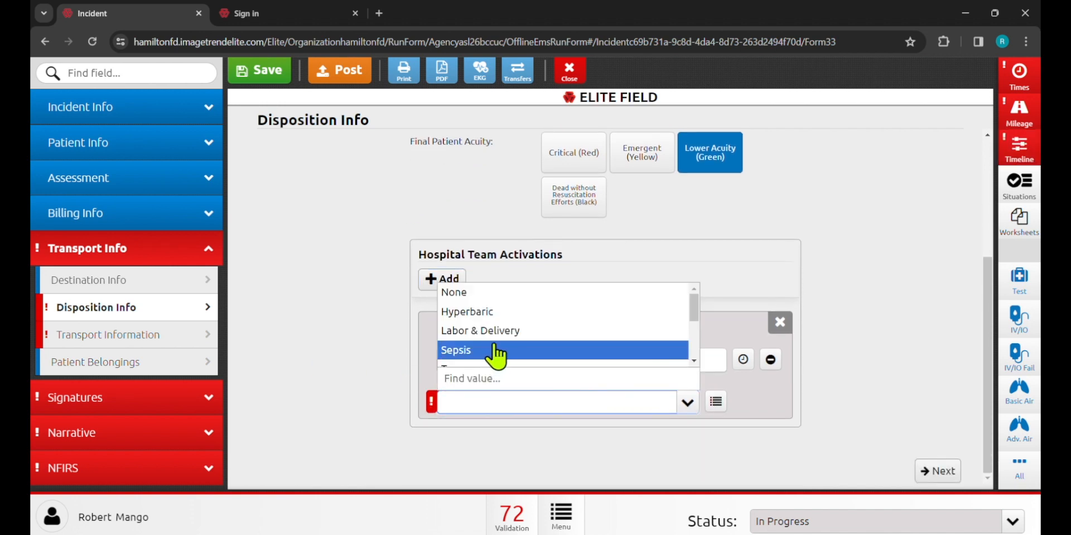
scroll(498, 353, "down", 1)
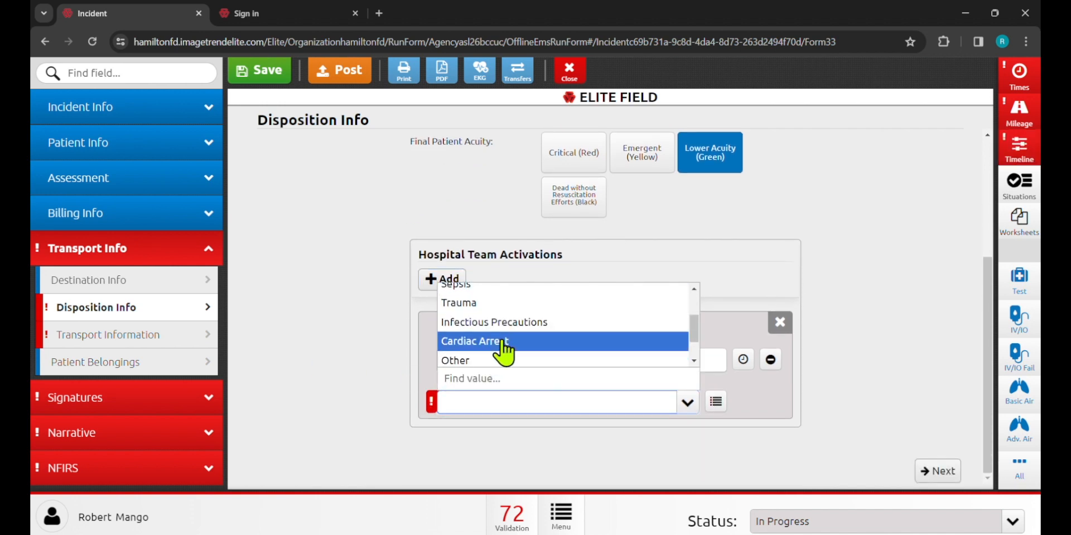
scroll(503, 351, "down", 1)
left_click(502, 342)
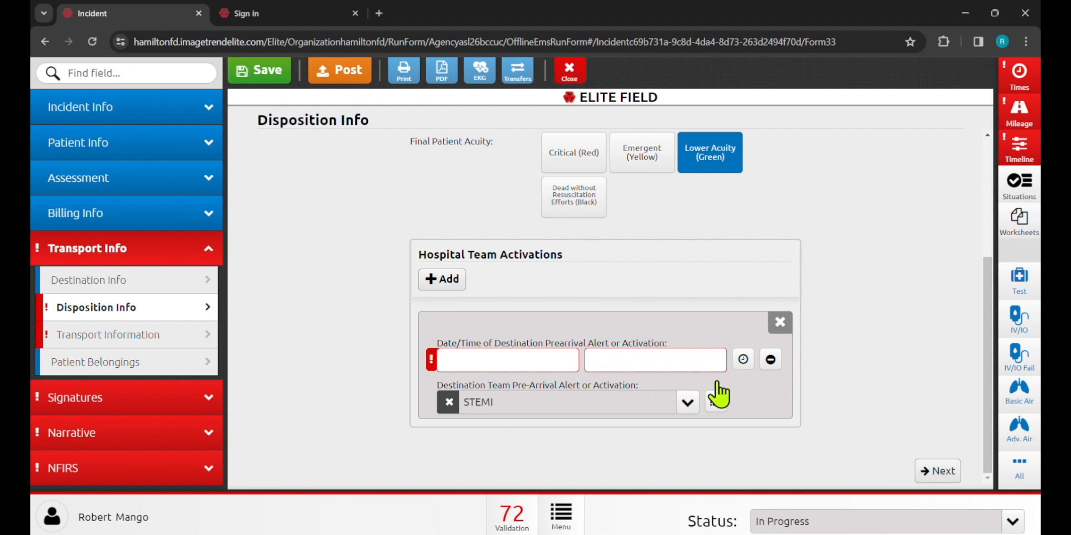
left_click(779, 322)
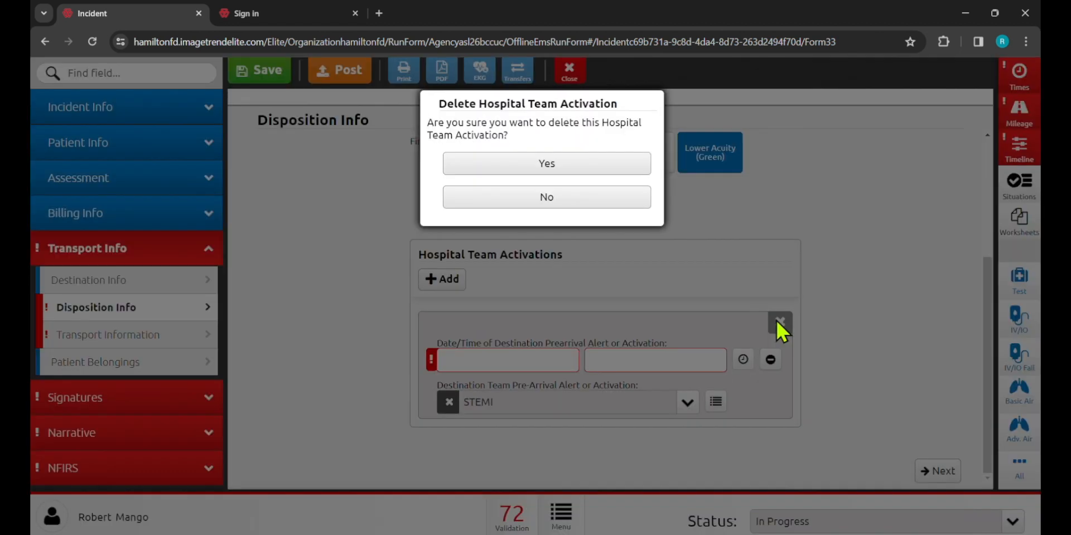
left_click(572, 165)
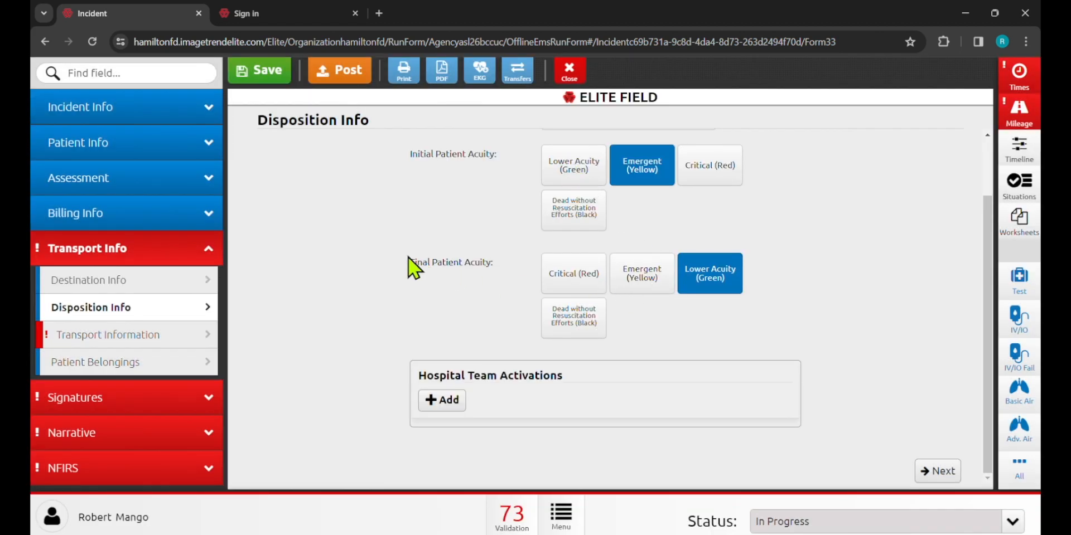
In Transport Information, record that the patient was moved to the ambulance by Stretcher and transported in the Semi-Fowlers position
left_click(938, 473)
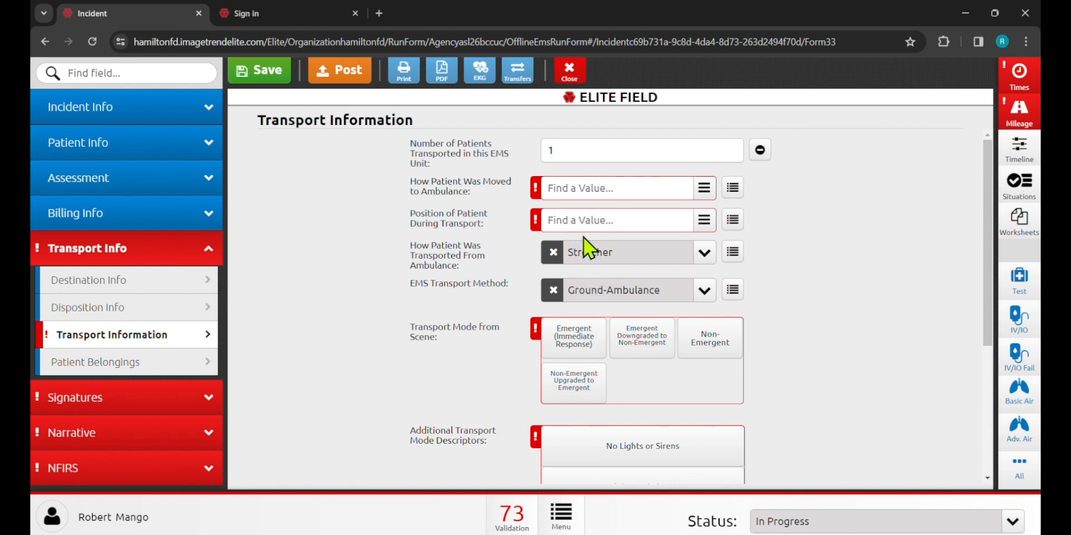
left_click(600, 189)
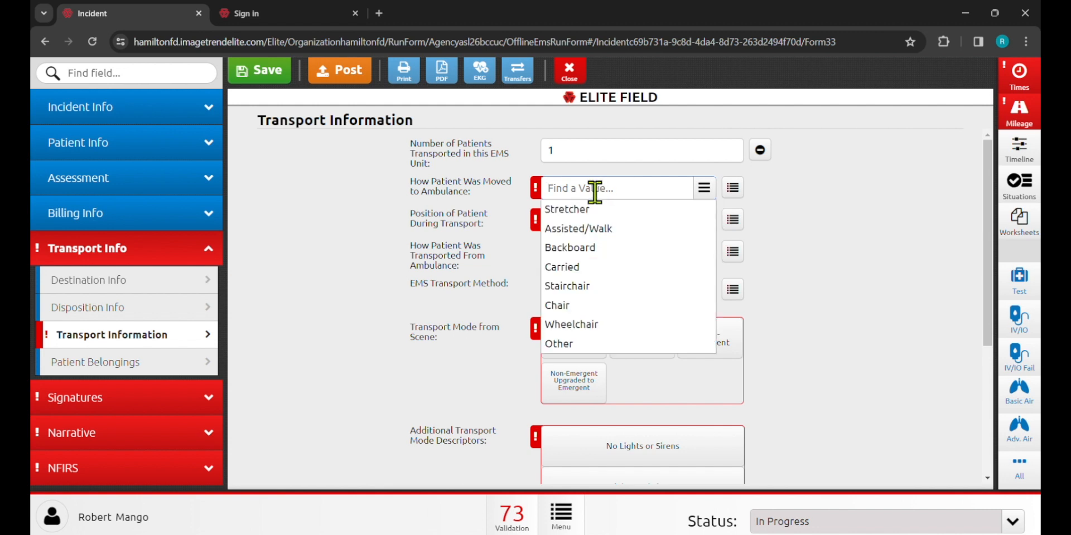
left_click(587, 210)
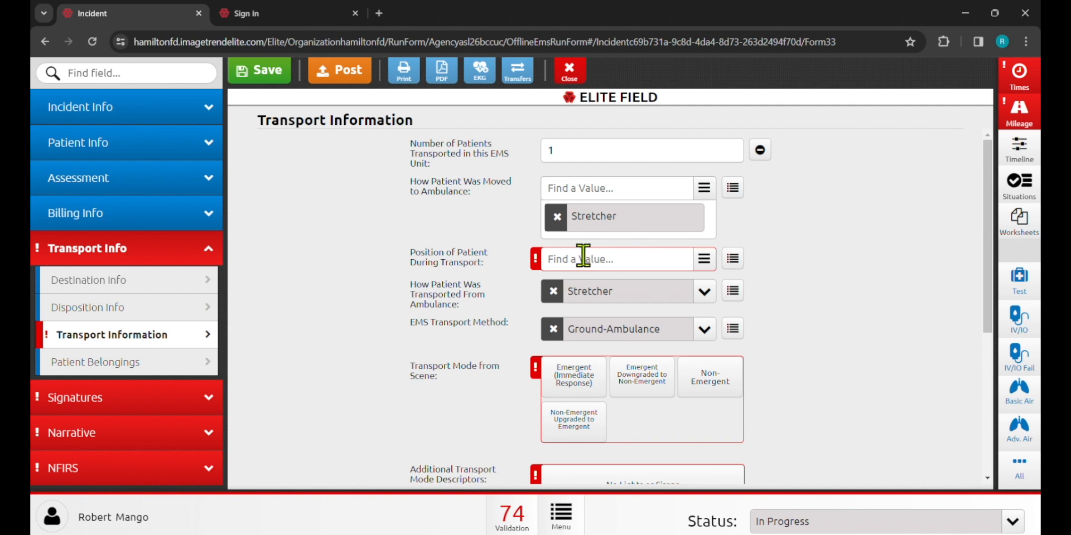
left_click(583, 257)
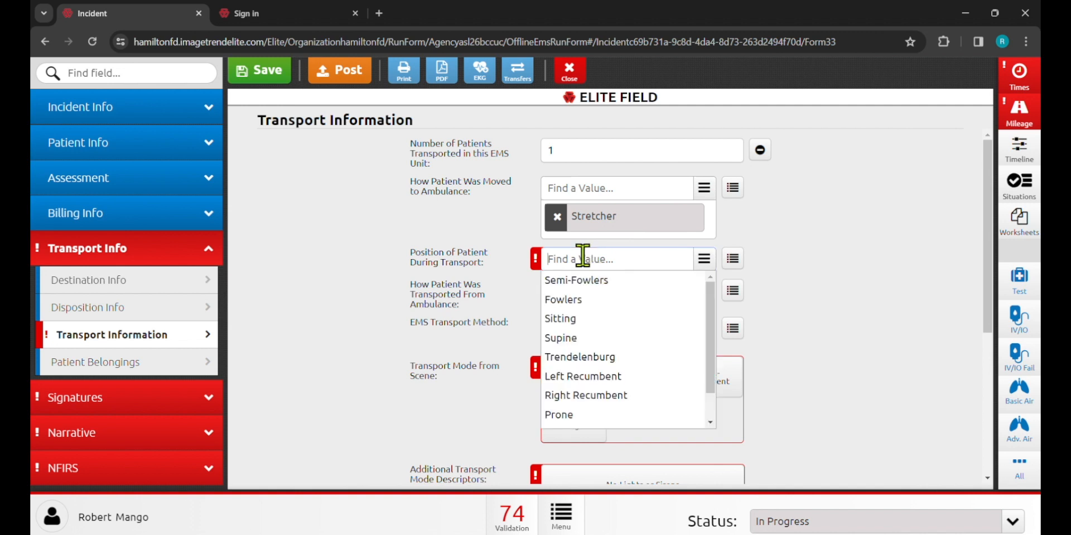
left_click(583, 286)
left_click(790, 259)
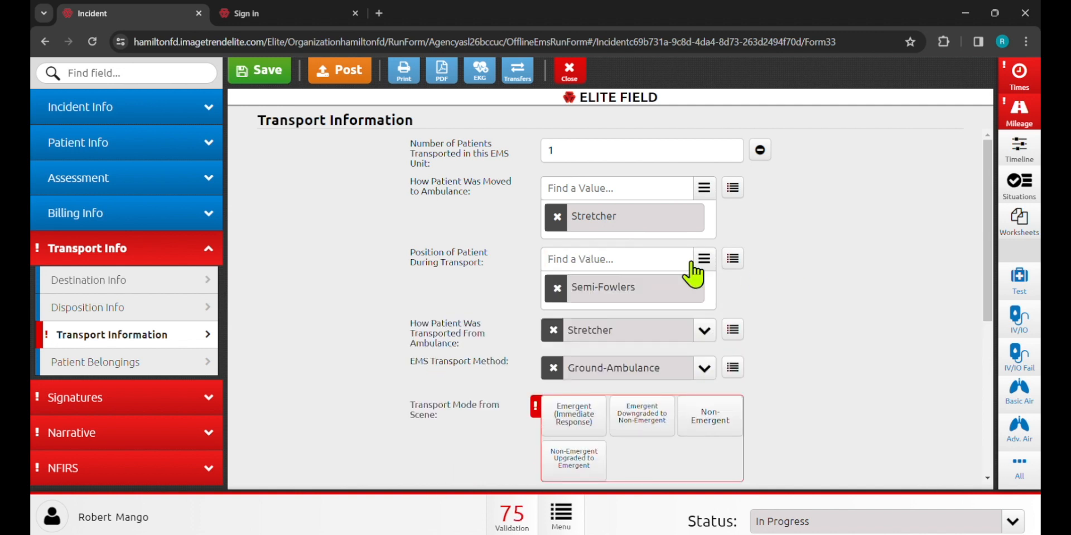
Change how the patient was transported from the ambulance to Wheelchair
scroll(808, 318, "down", 3)
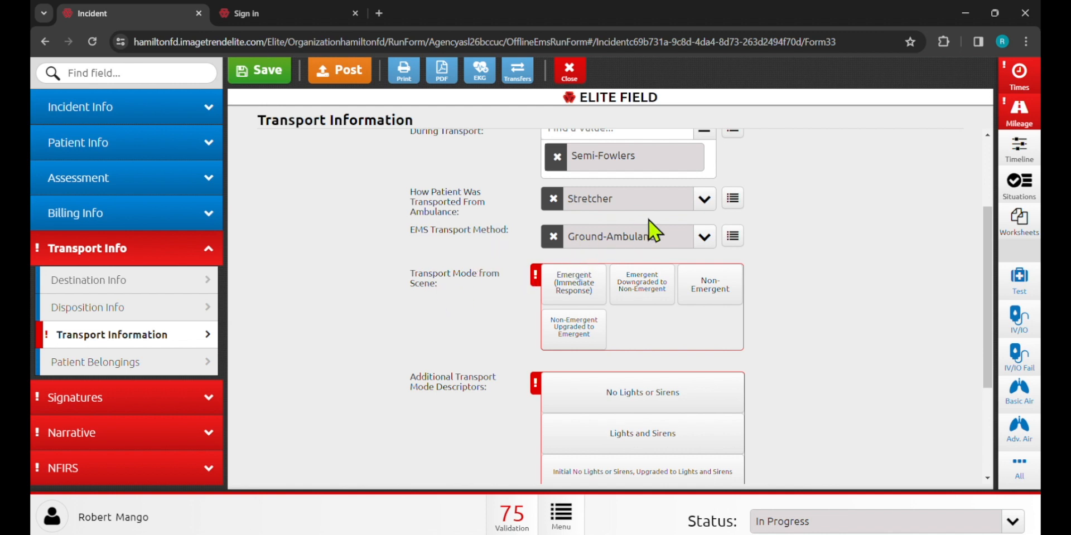
left_click(681, 207)
left_click(687, 207)
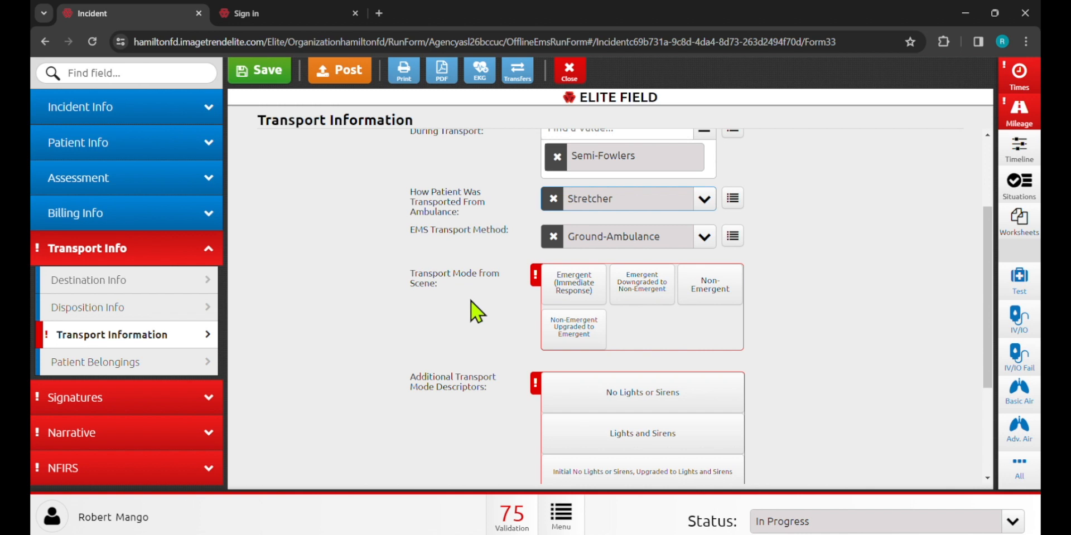
left_click(631, 206)
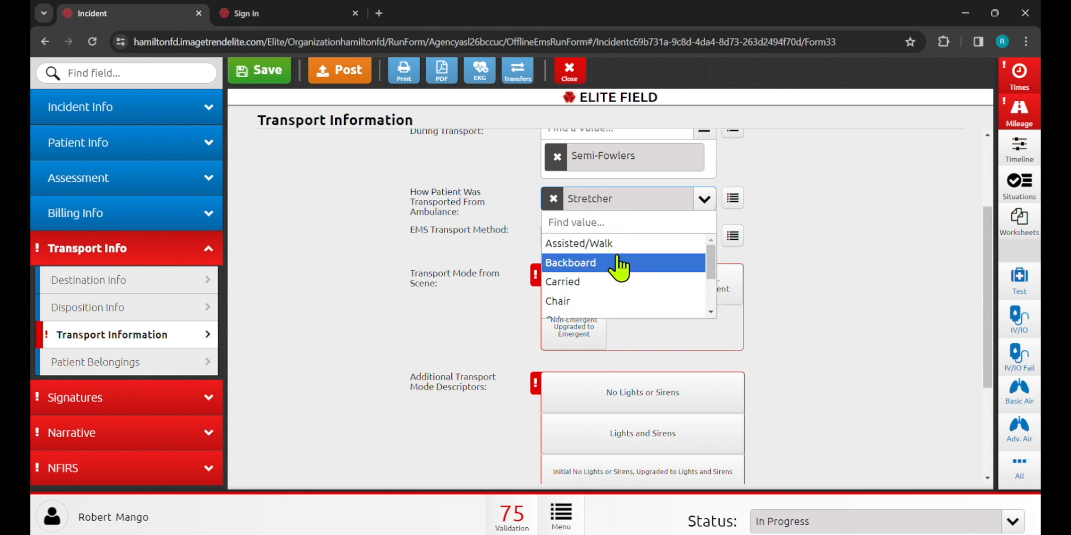
scroll(619, 273, "down", 1)
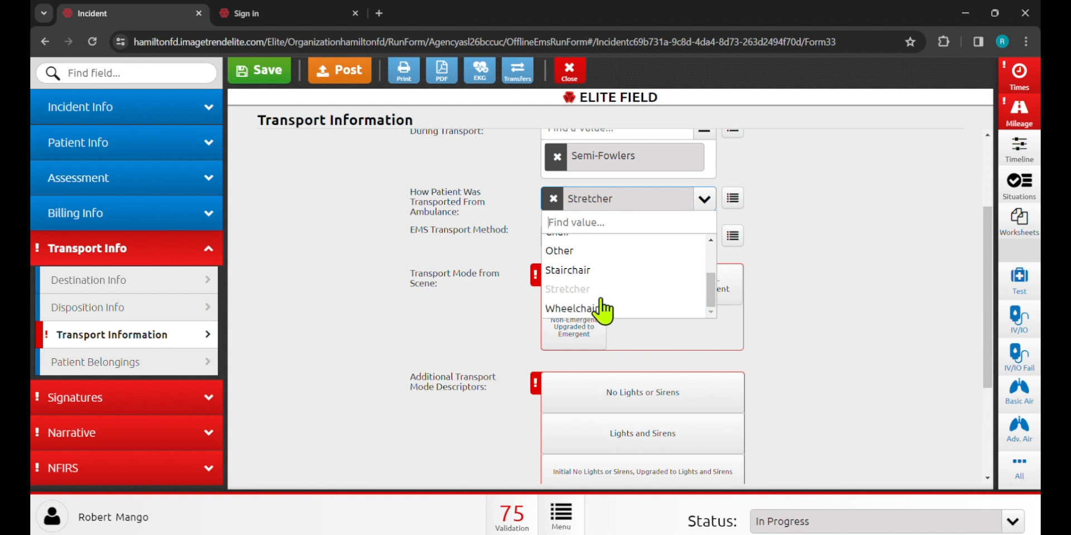
left_click(572, 309)
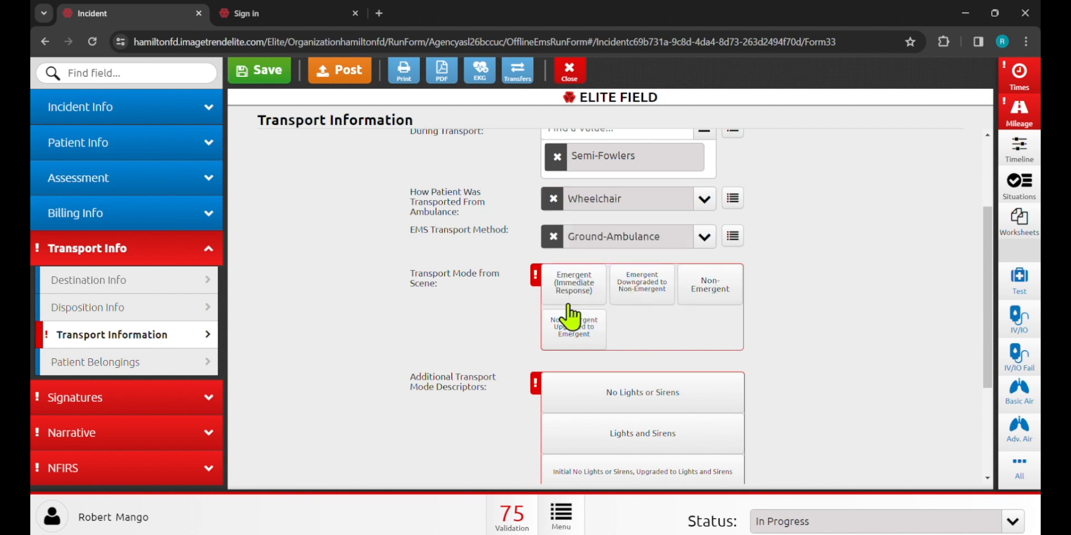
Clear how the patient was transported from the ambulance and set it back to Stretcher
left_click(552, 199)
left_click(616, 200)
scroll(593, 287, "up", 2)
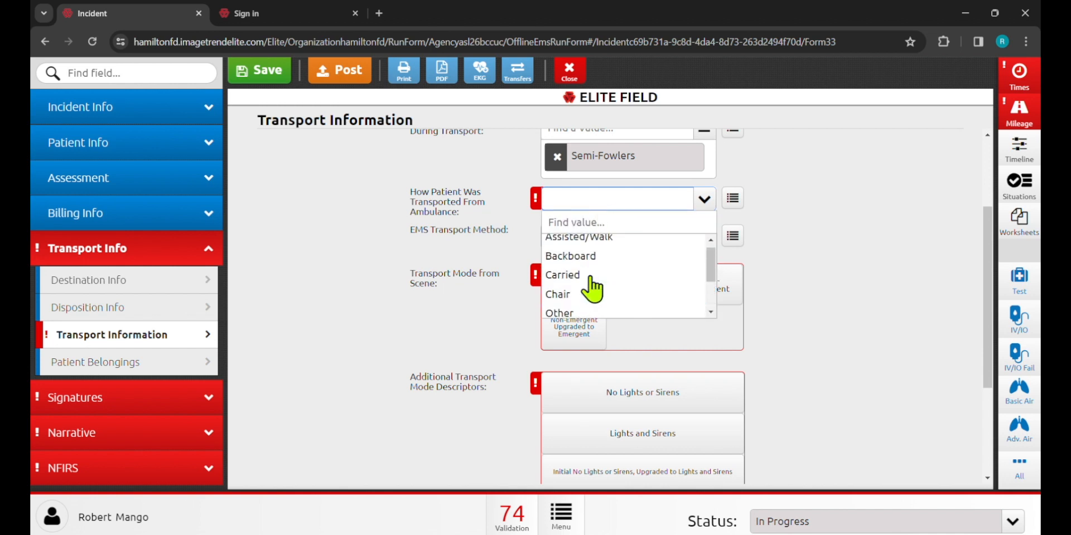
scroll(593, 296, "down", 2)
left_click(591, 290)
Set the transport mode from scene to Non-Emergent with the additional descriptor No Lights or Sirens
scroll(822, 306, "down", 3)
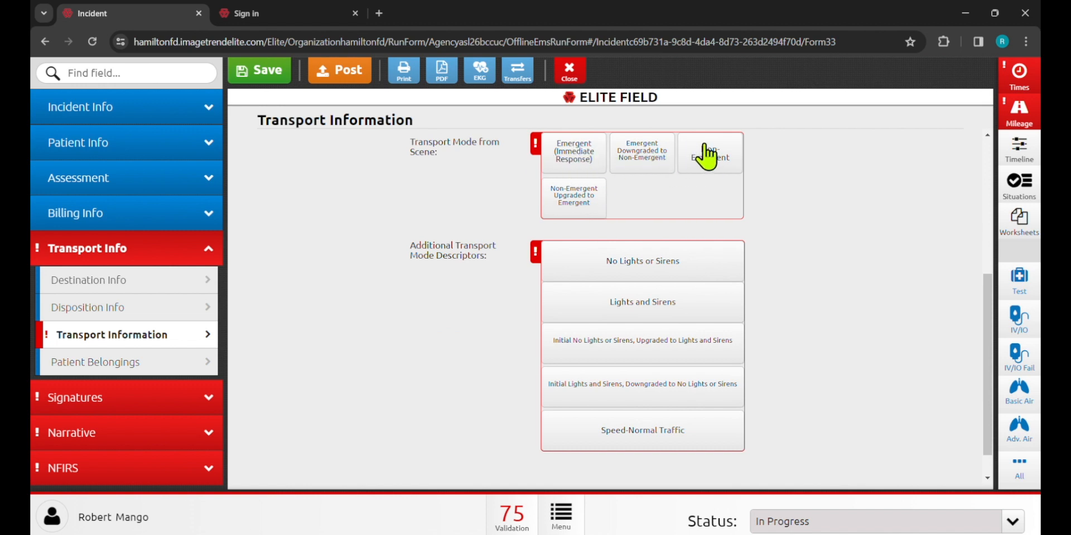
left_click(709, 162)
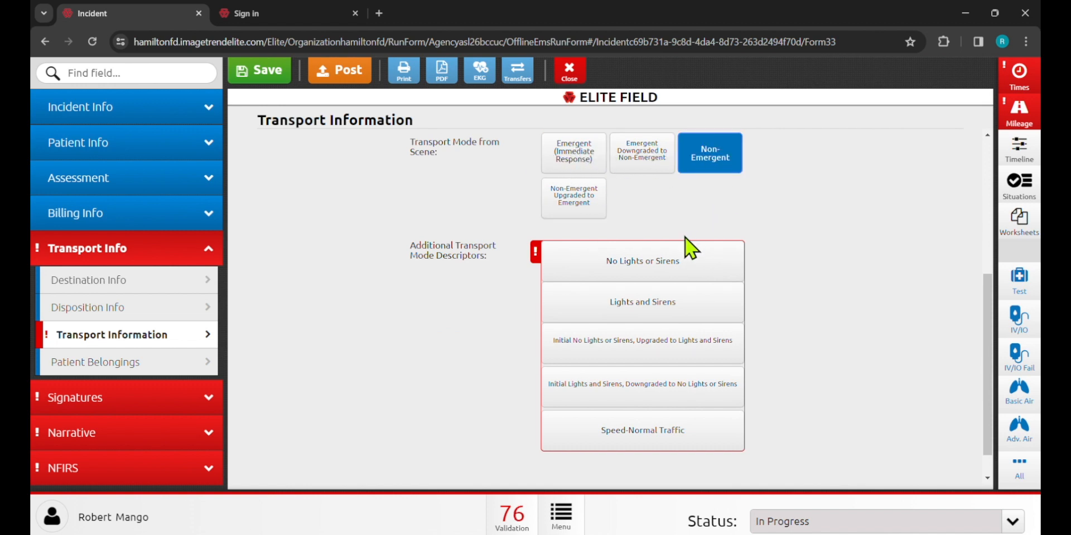
left_click(672, 271)
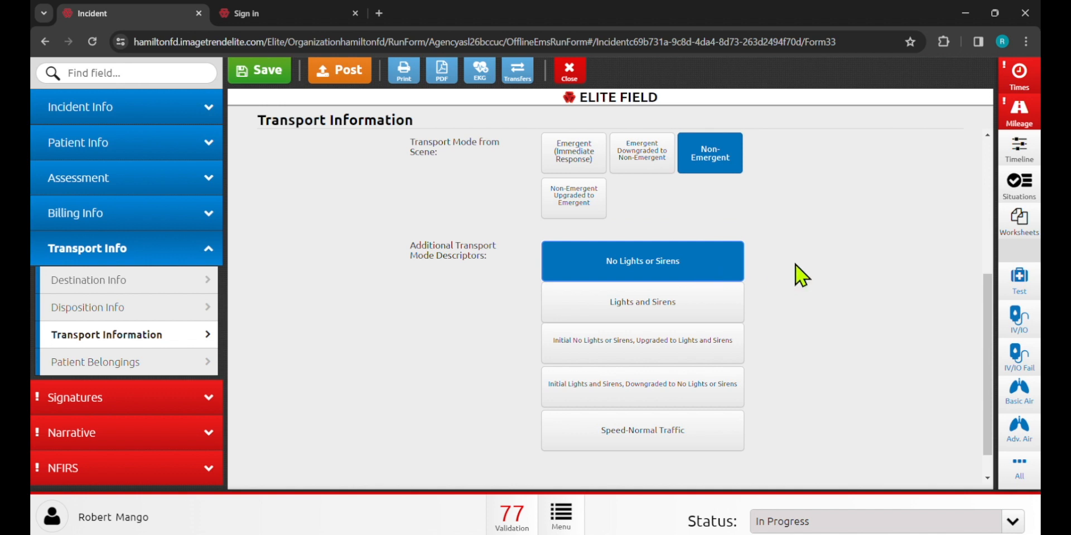
scroll(712, 323, "down", 1)
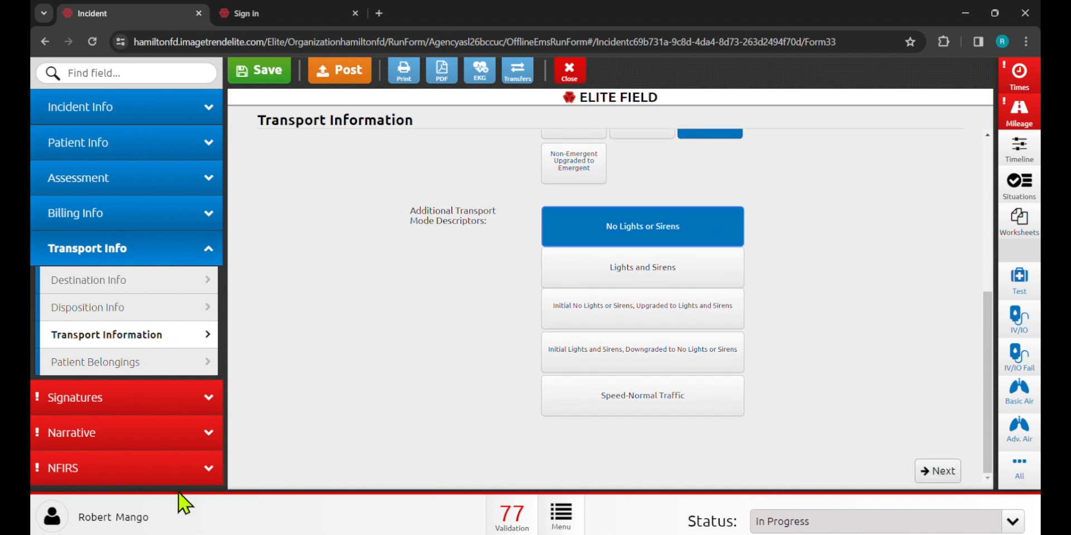
Review the Patient Belongings fields in the Transport Info section, leaving them blank, and collapse the section
left_click(105, 245)
left_click(106, 248)
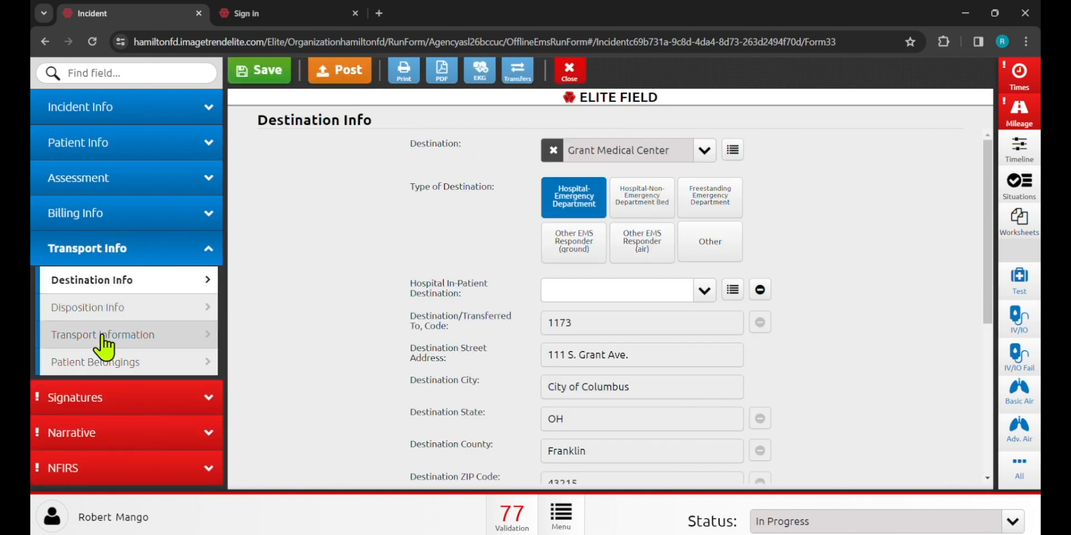
left_click(104, 365)
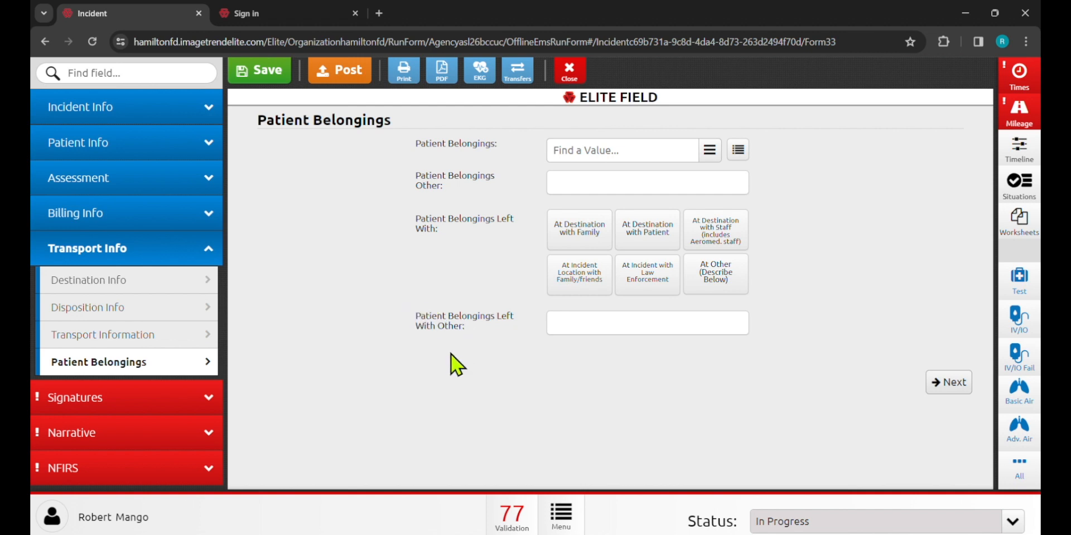
left_click(595, 182)
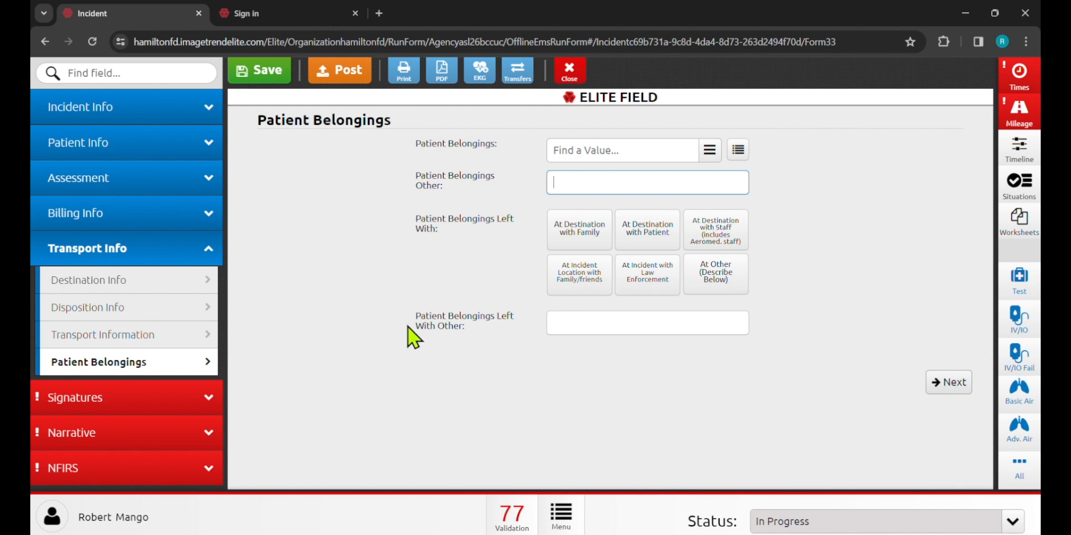
left_click(129, 251)
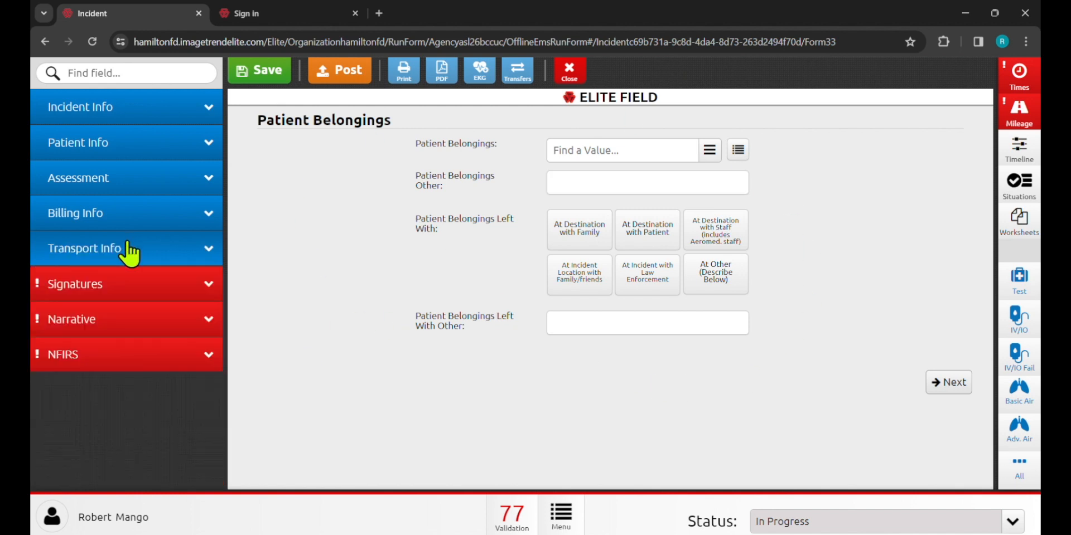
Add a Medic In-Charge signature entry, stamp it with the current date and time, and select the medic as crew member
left_click(202, 287)
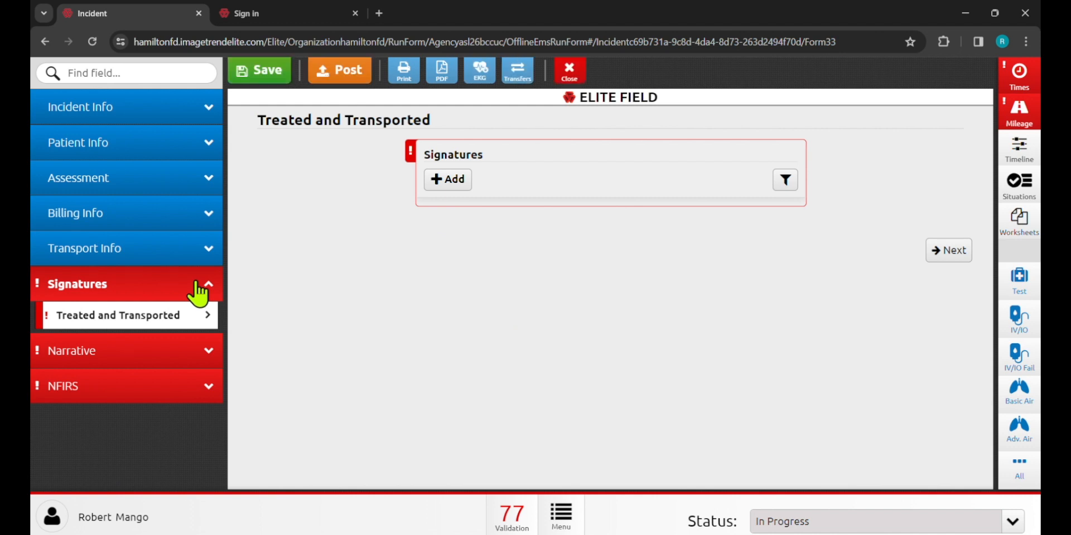
left_click(444, 182)
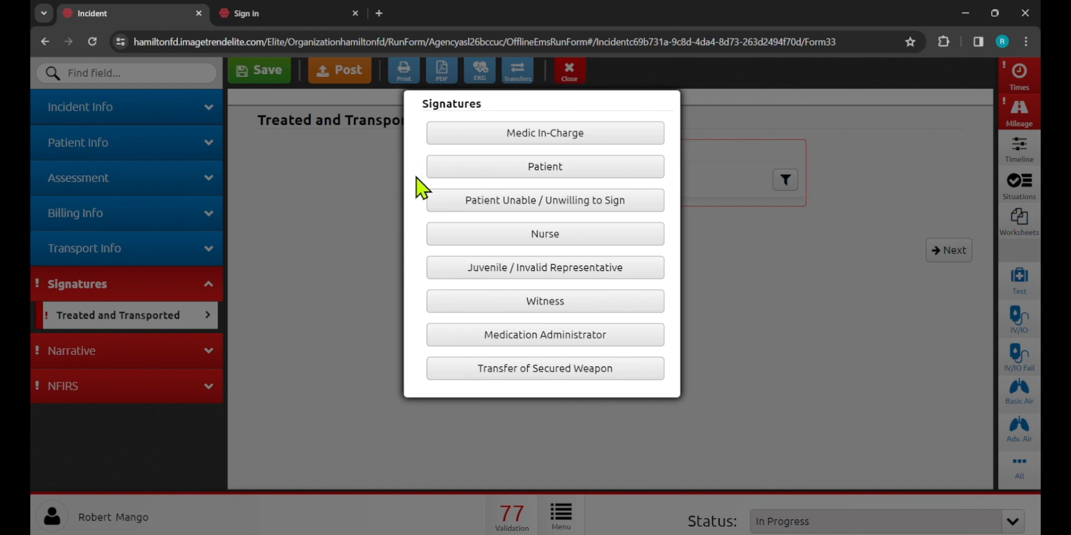
left_click(574, 134)
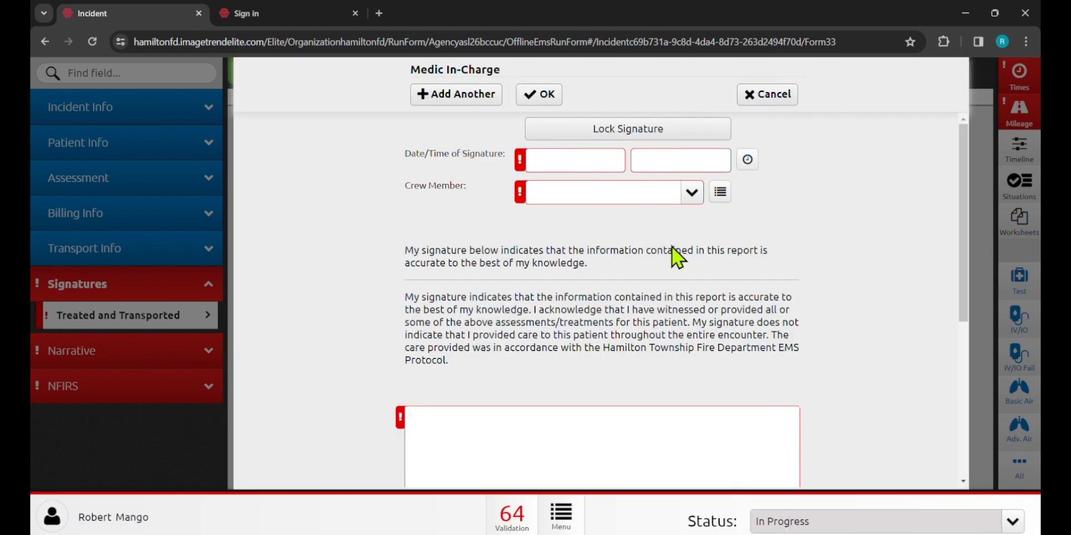
left_click(747, 160)
left_click(691, 193)
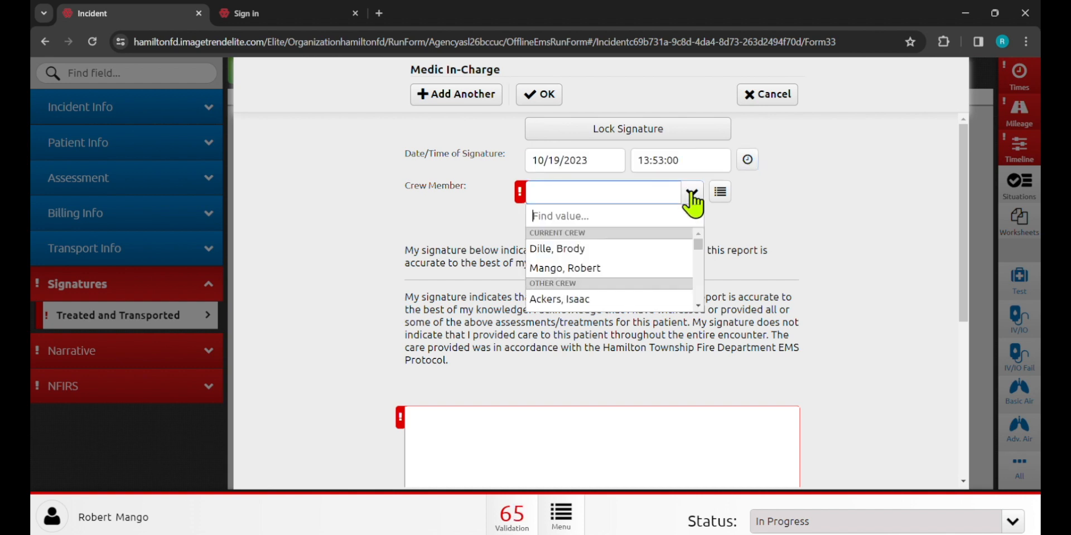
left_click(597, 269)
Draw the medic's signature in the signature box and accept the Medic In-Charge entry
scroll(843, 321, "down", 3)
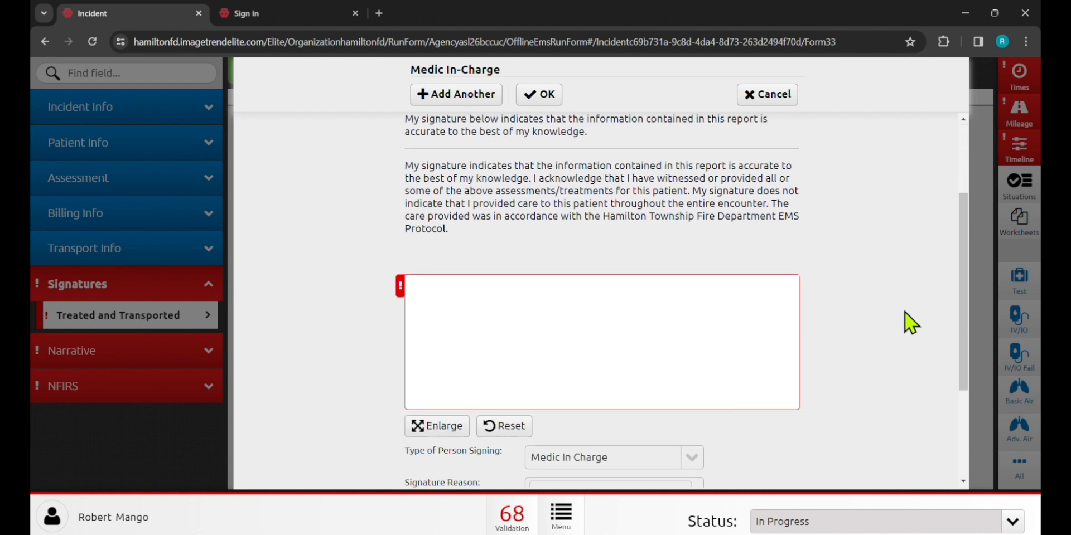
mouse_move(463, 358)
left_mouse_down()
mouse_move(574, 307)
mouse_move(712, 351)
left_mouse_up()
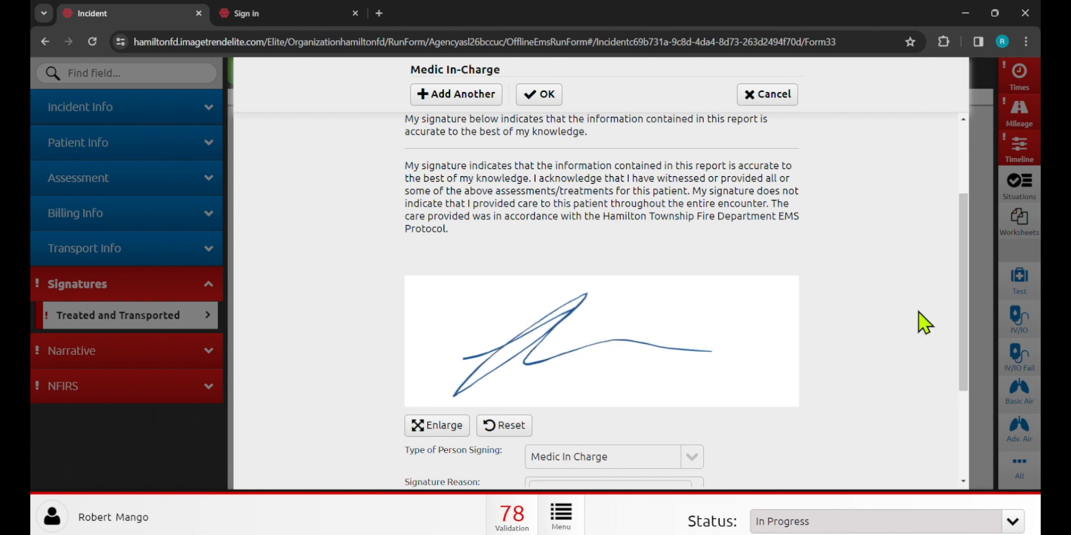
left_click(542, 94)
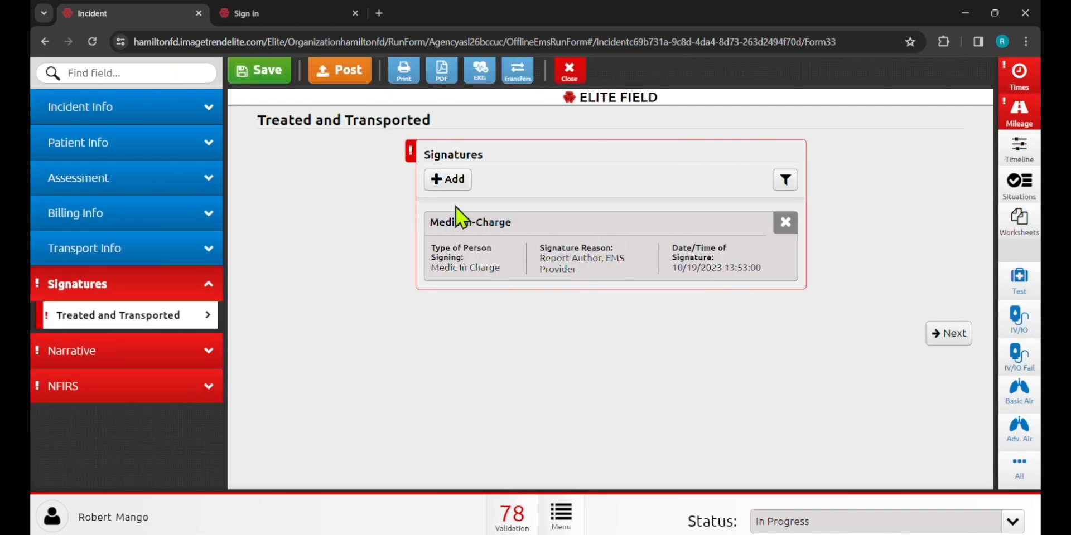
Add a Patient signature entry, stamp it with the current date and time, and fill in the patient's name from the record
left_click(448, 181)
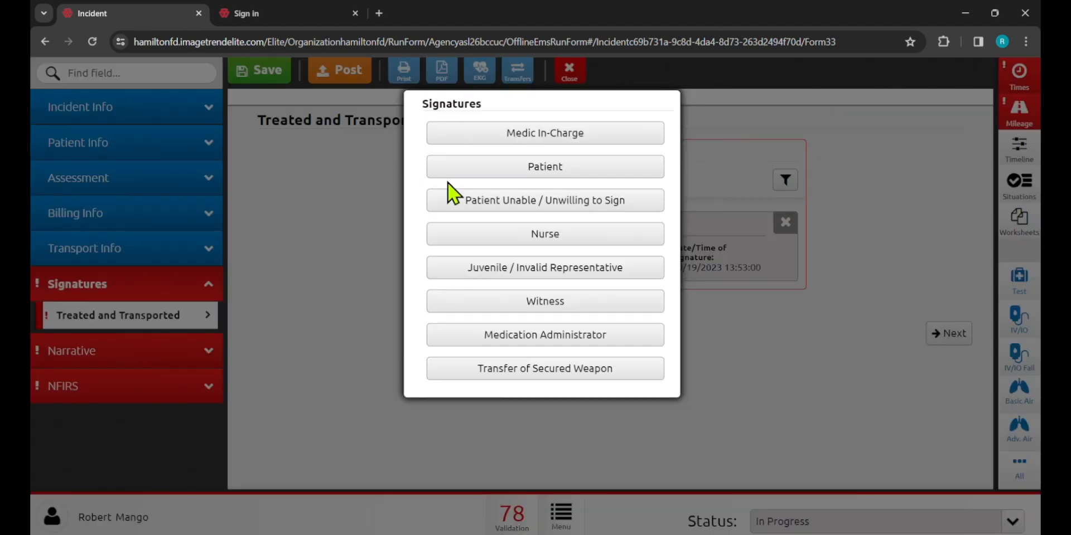
left_click(549, 176)
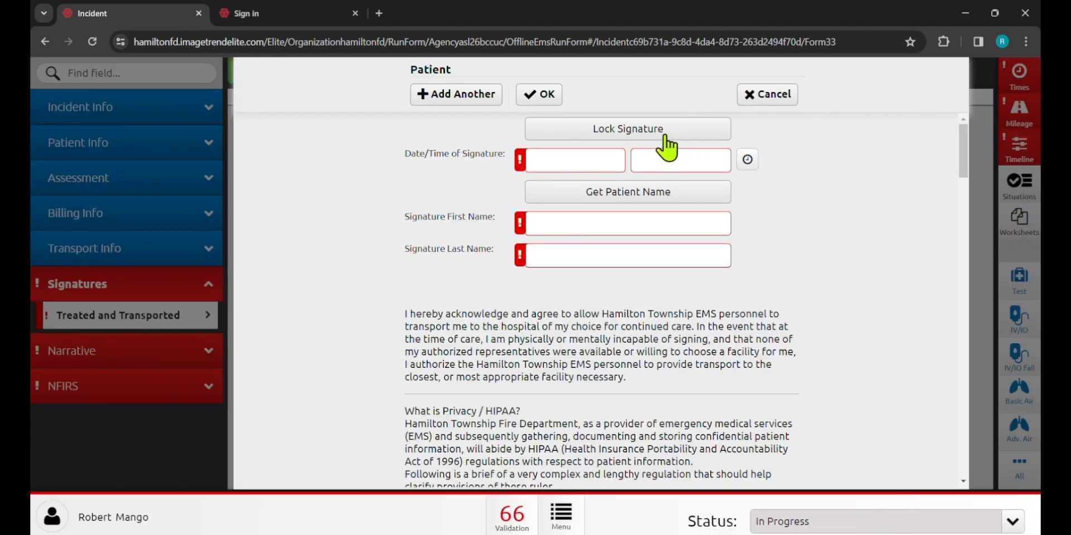
left_click(747, 161)
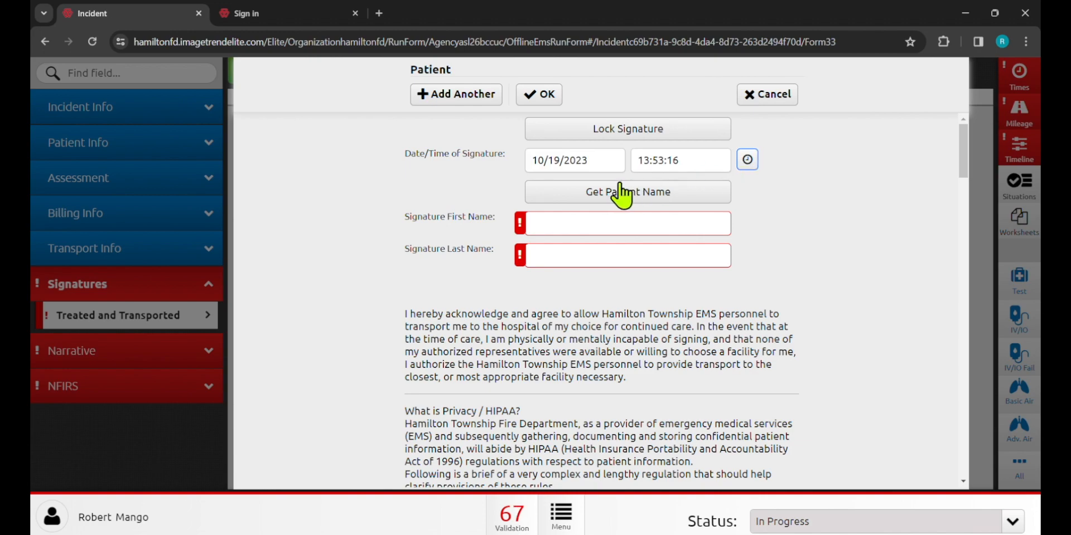
left_click(614, 189)
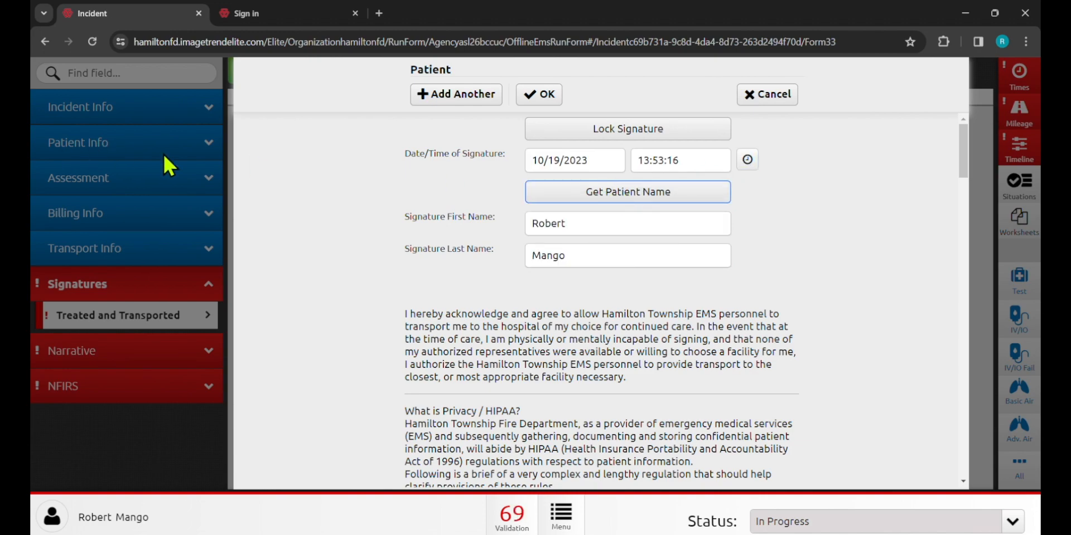
scroll(569, 251, "down", 4)
scroll(568, 250, "up", 4)
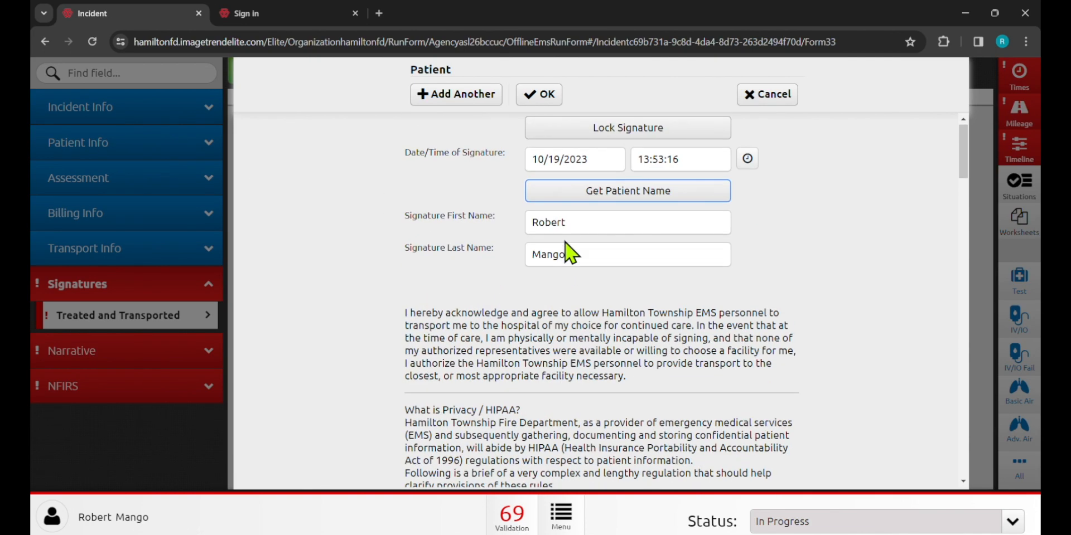
Draw the patient's signature in the signature box below the consent text and accept the Patient entry
scroll(567, 250, "down", 12)
scroll(567, 250, "down", 20)
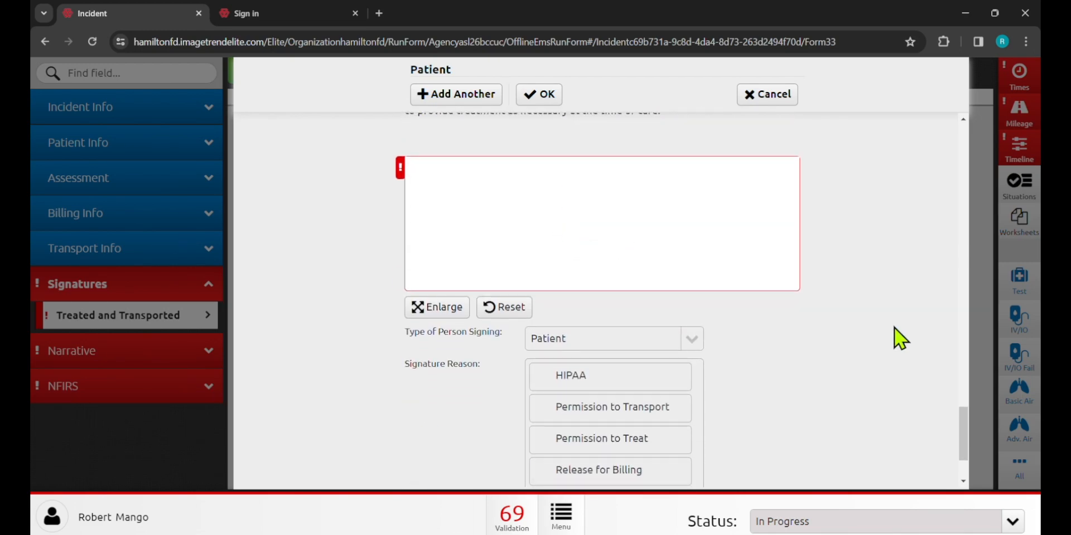
mouse_move(458, 251)
left_mouse_down()
mouse_move(602, 172)
mouse_move(738, 229)
left_mouse_up()
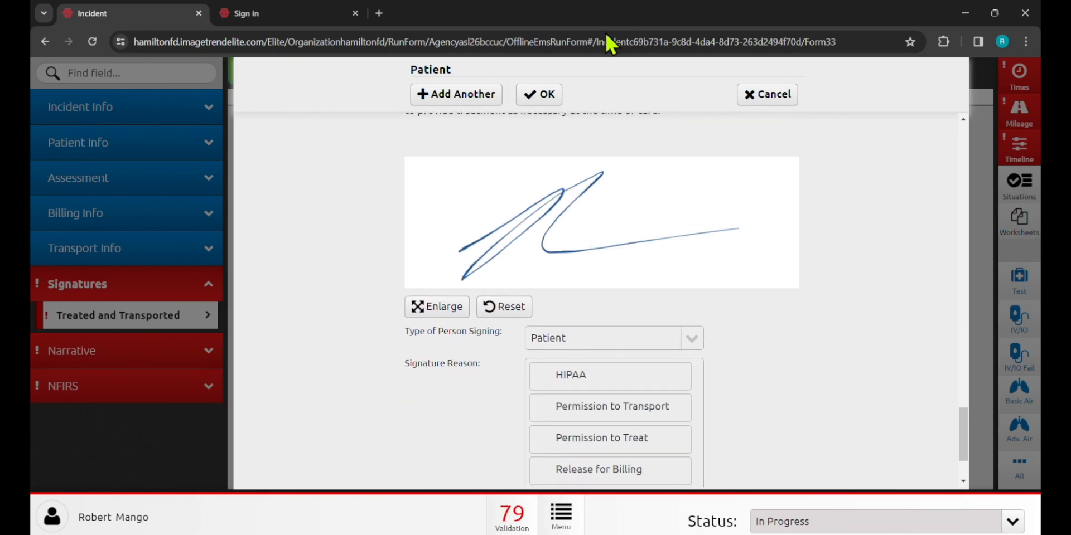
left_click(536, 96)
Add a Nurse signature entry, stamp it with the current date and time, and enter RN as the signature first name
left_click(469, 186)
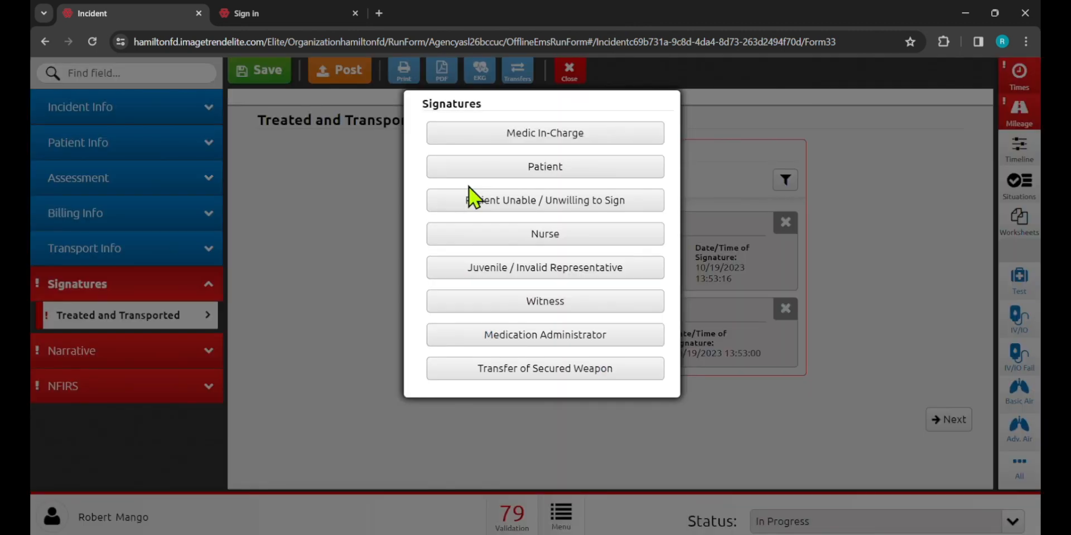
left_click(515, 237)
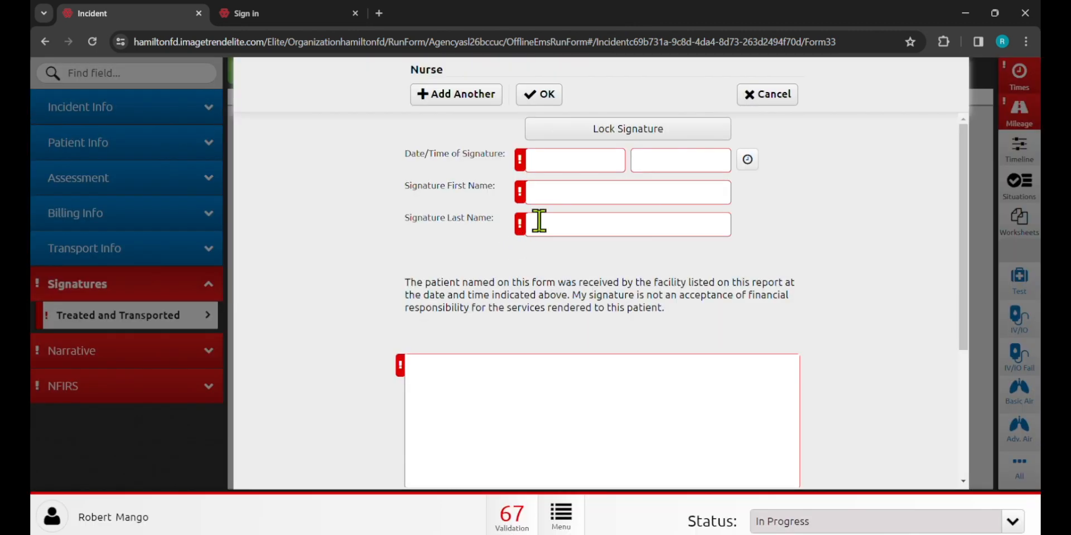
left_click(747, 160)
left_click(620, 190)
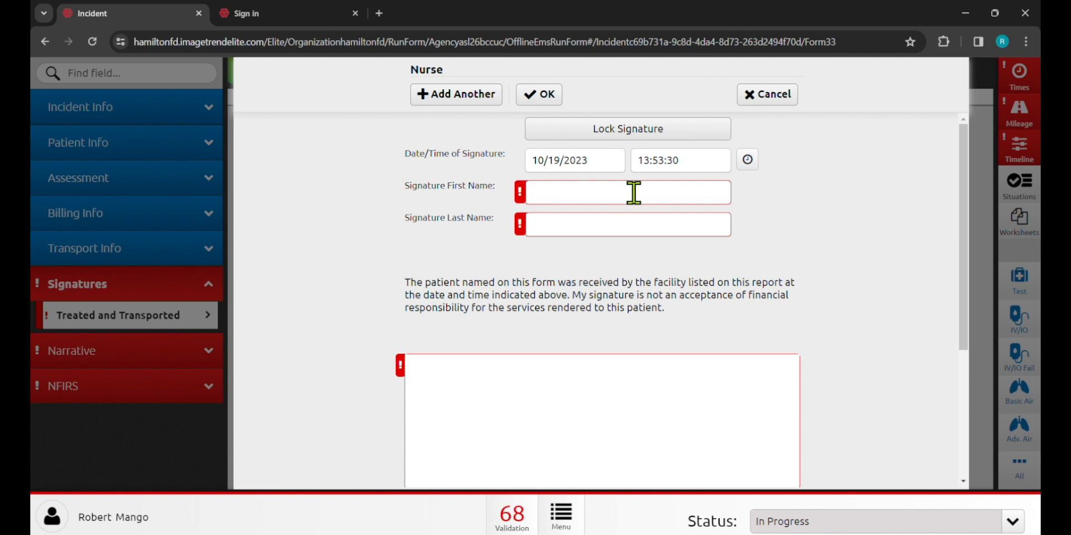
type("RN")
key("Tab")
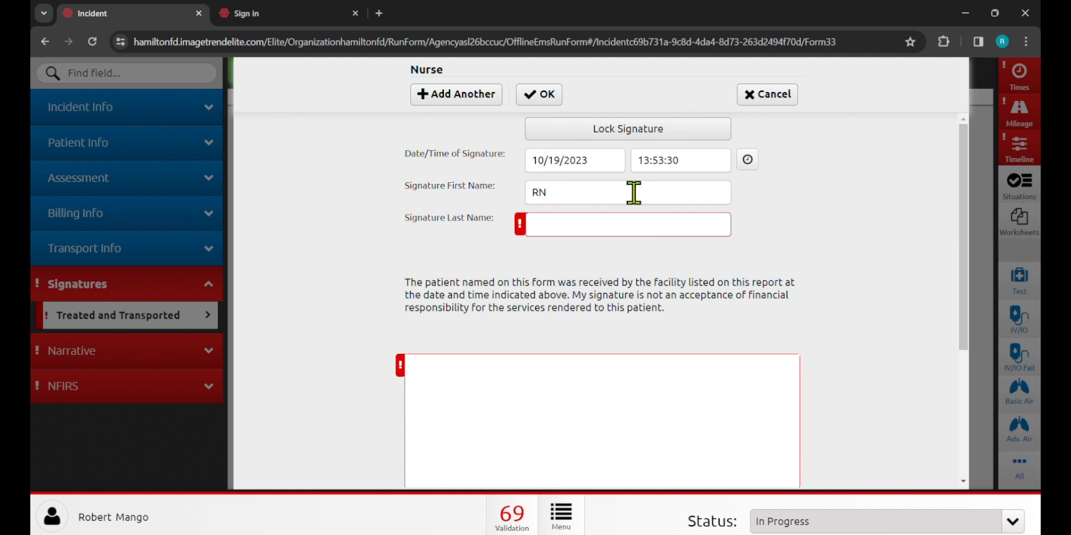
key("Tab")
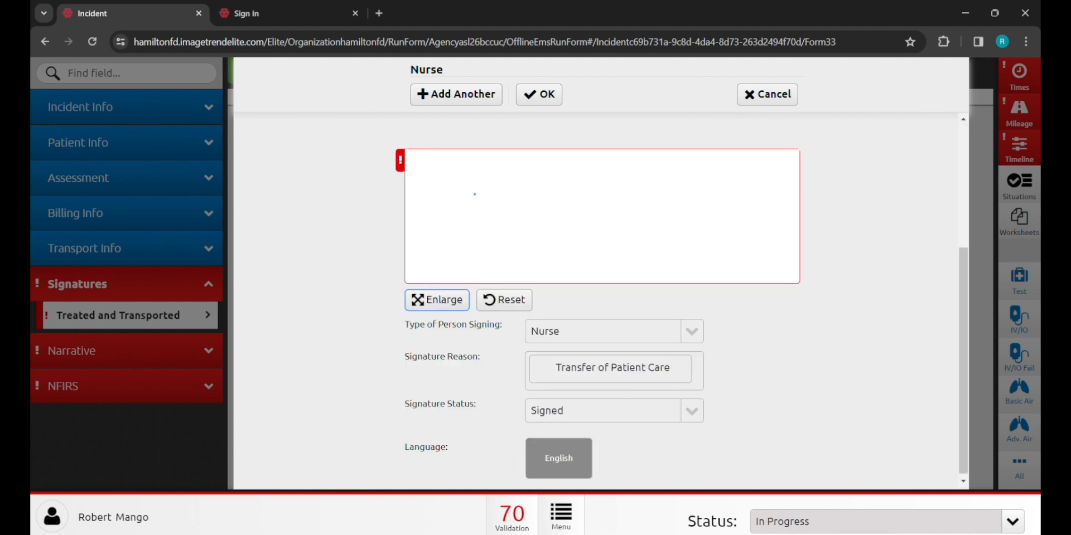
Draw the nurse's signature in the signature box and accept the Nurse entry
left_click_drag(474, 194, 538, 224)
left_click_drag(669, 215, 759, 238)
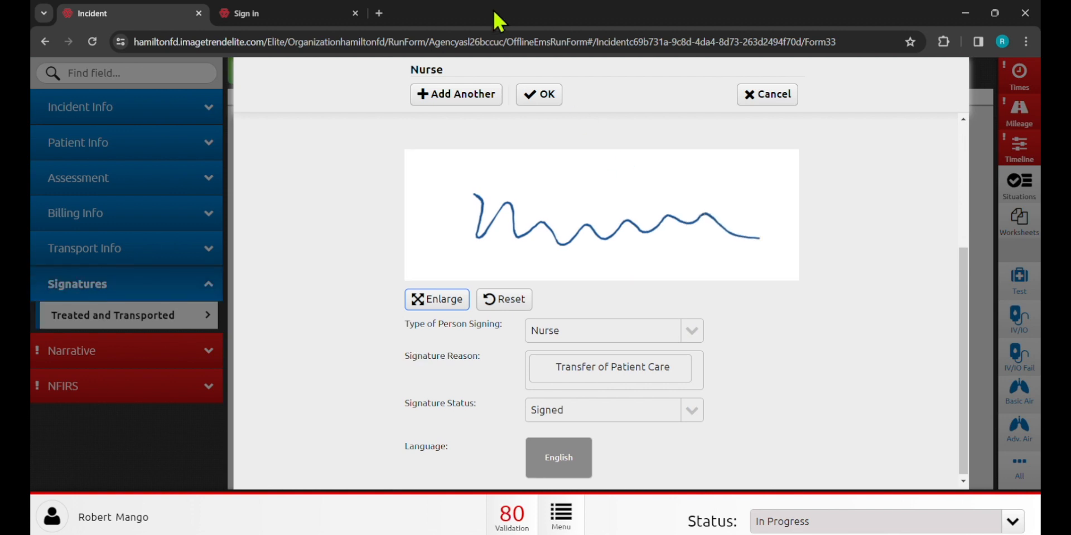
left_click(541, 99)
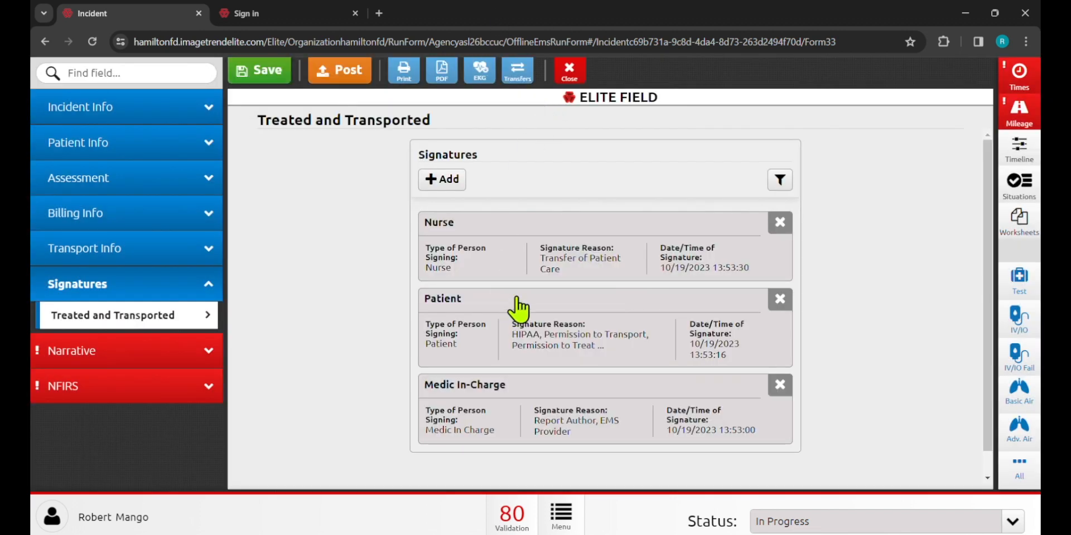
Add a Patient Unable / Unwilling to Sign entry, stamp it with the current date and time, and select the medic as crew member
left_click(442, 179)
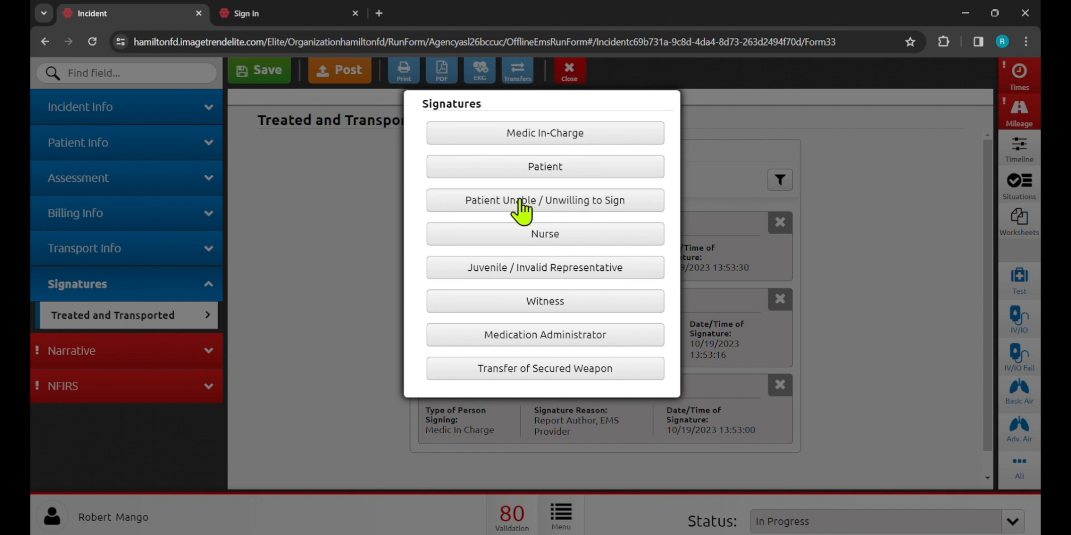
left_click(556, 214)
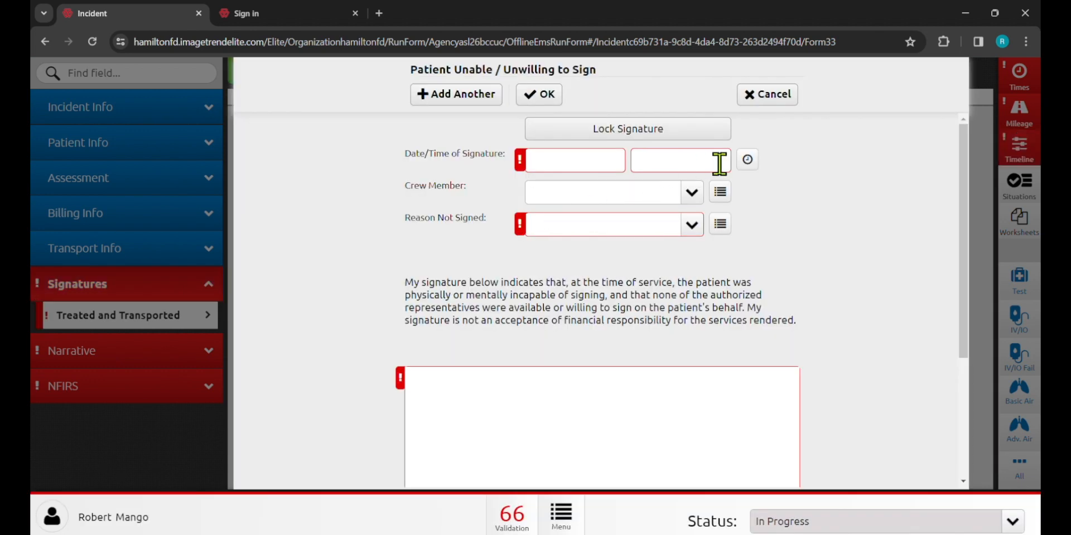
left_click(747, 162)
left_click(692, 193)
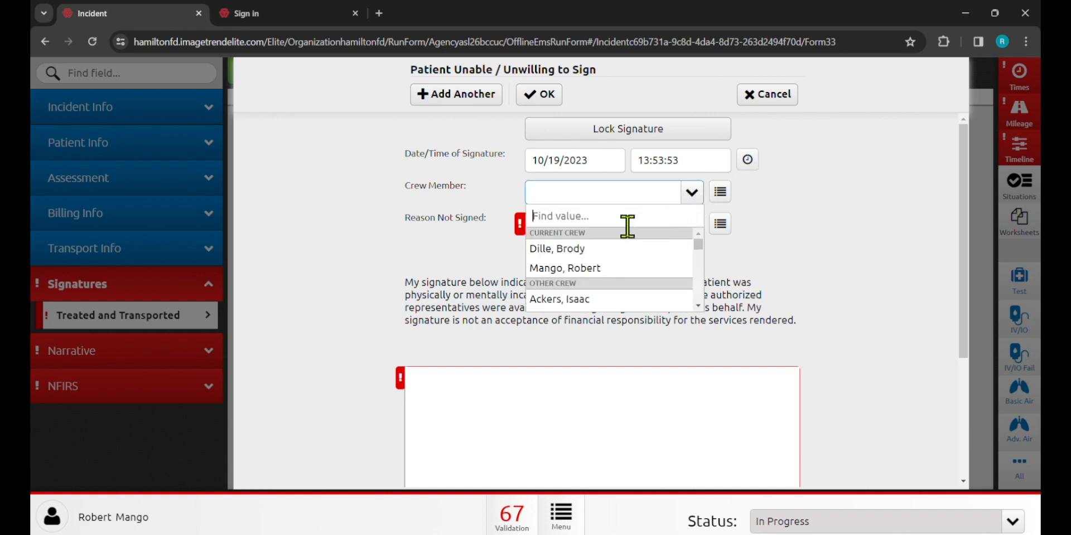
left_click(606, 269)
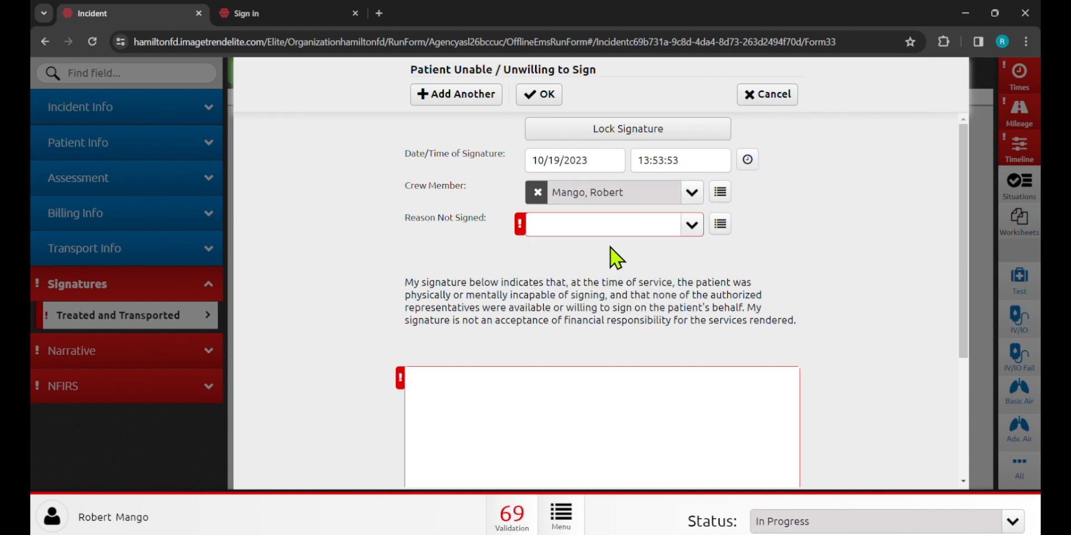
Set the Reason Not Signed to Mental Status/Impaired
left_click(604, 226)
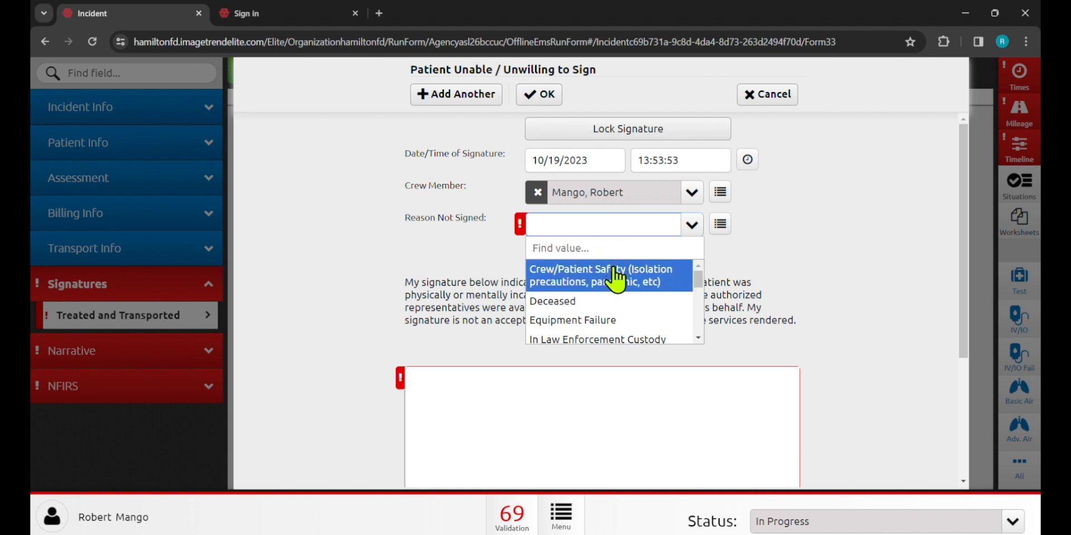
scroll(626, 310, "down", 1)
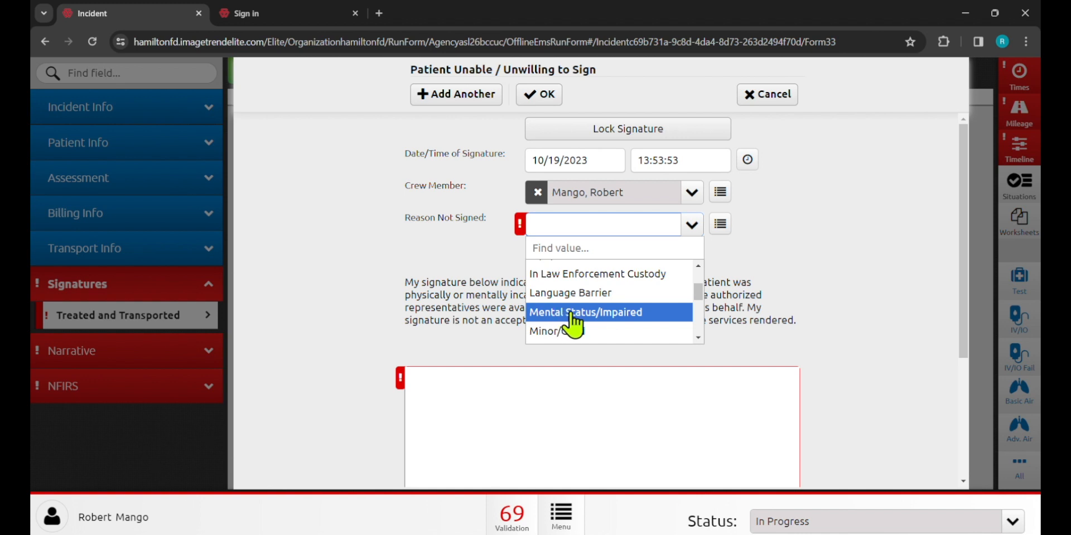
scroll(578, 318, "down", 1)
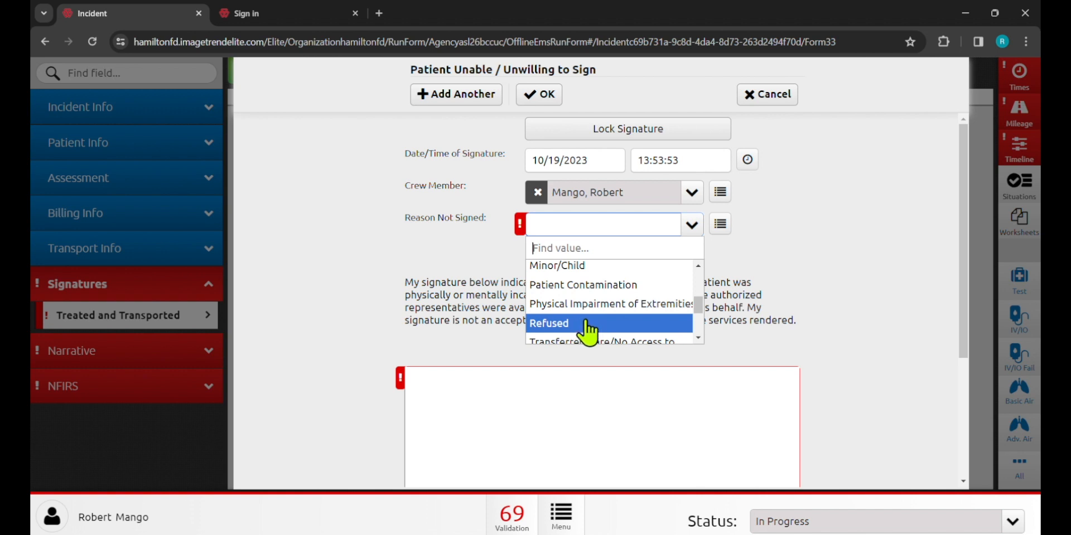
scroll(584, 332, "down", 2)
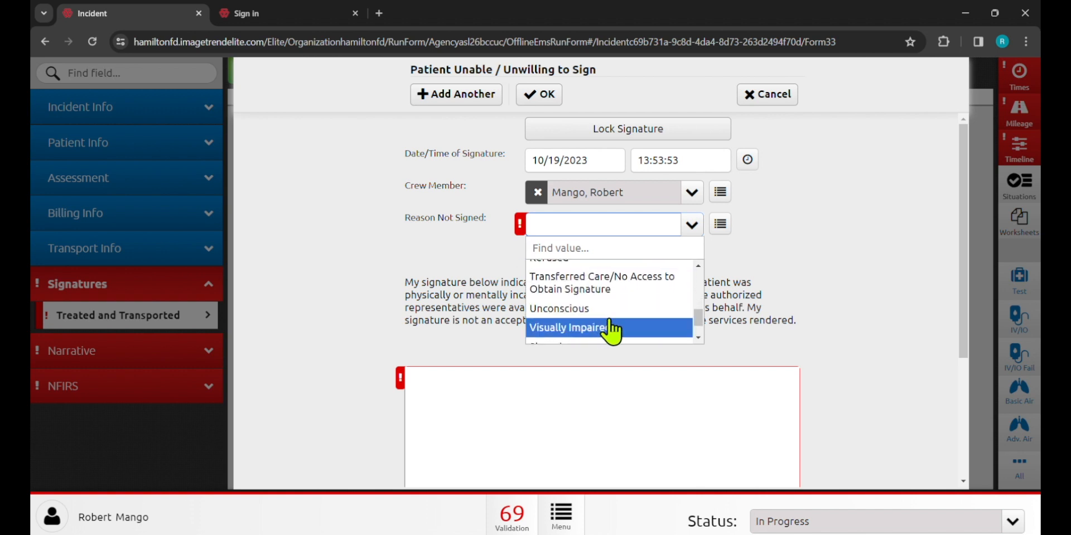
scroll(609, 322, "down", 1)
scroll(608, 320, "up", 3)
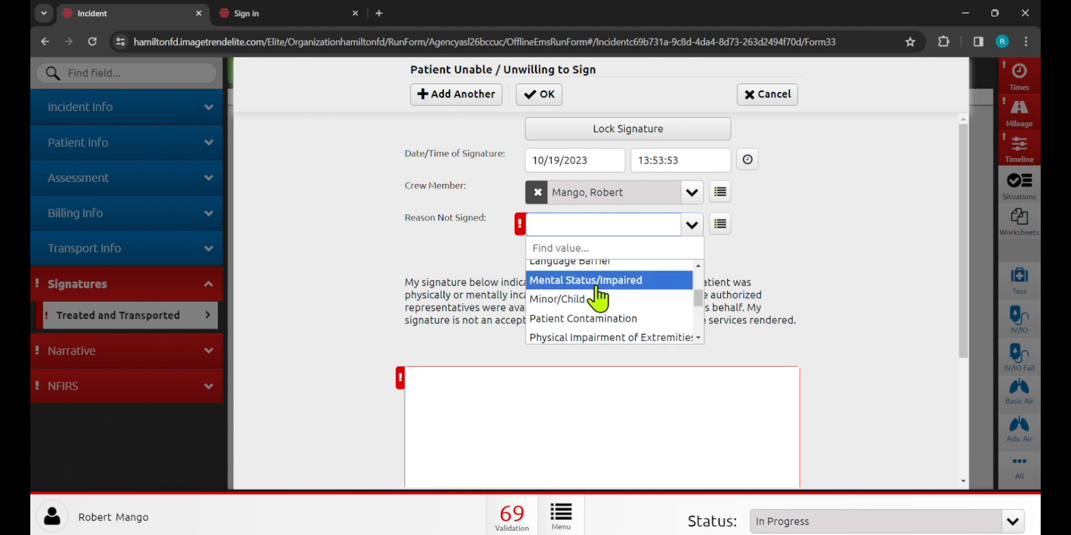
left_click(596, 284)
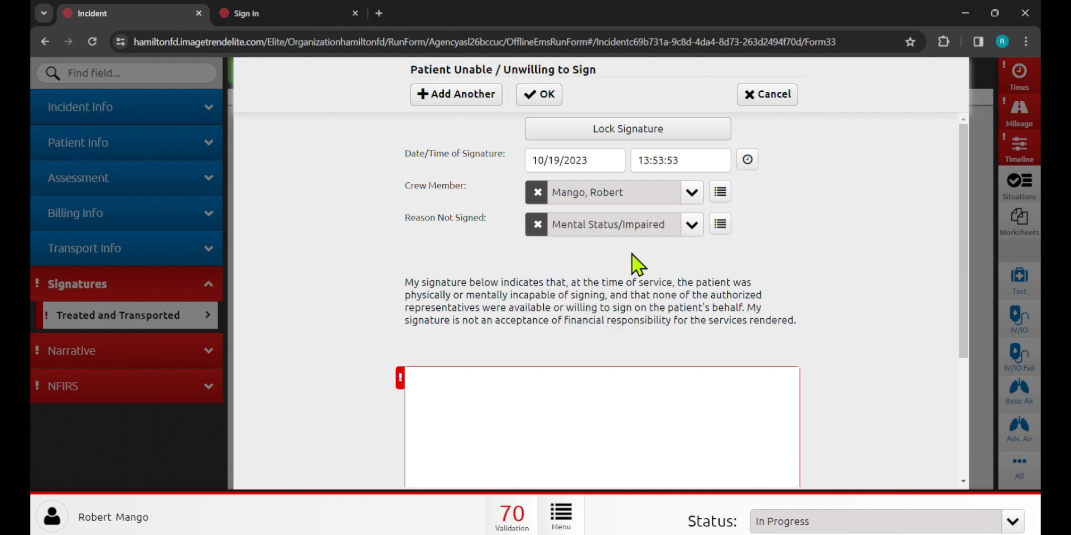
Draw the medic's signature in the signature box and accept the Patient Unable / Unwilling to Sign entry
scroll(780, 318, "down", 1)
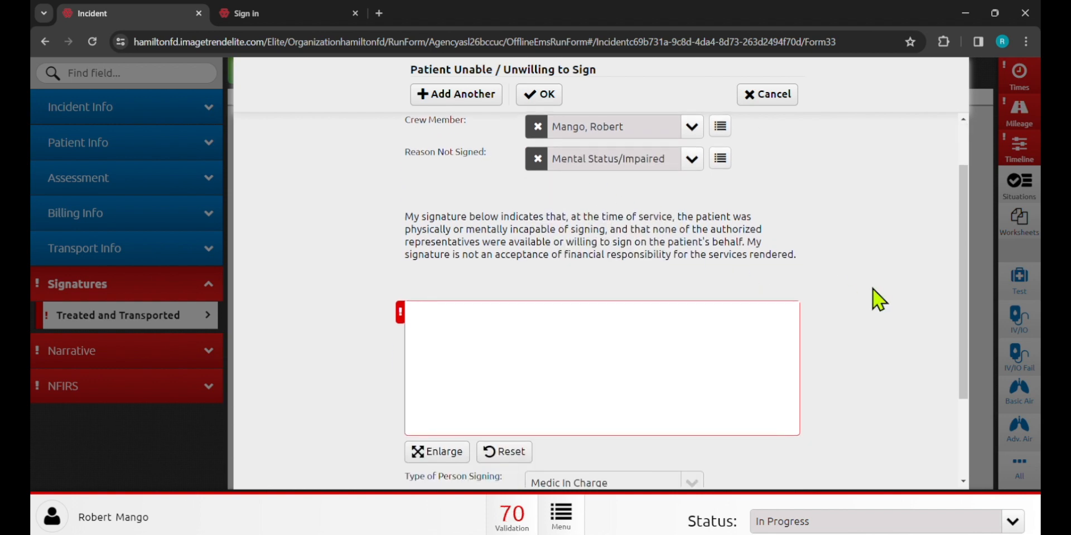
mouse_move(468, 377)
left_mouse_down()
mouse_move(574, 313)
mouse_move(736, 385)
left_mouse_up()
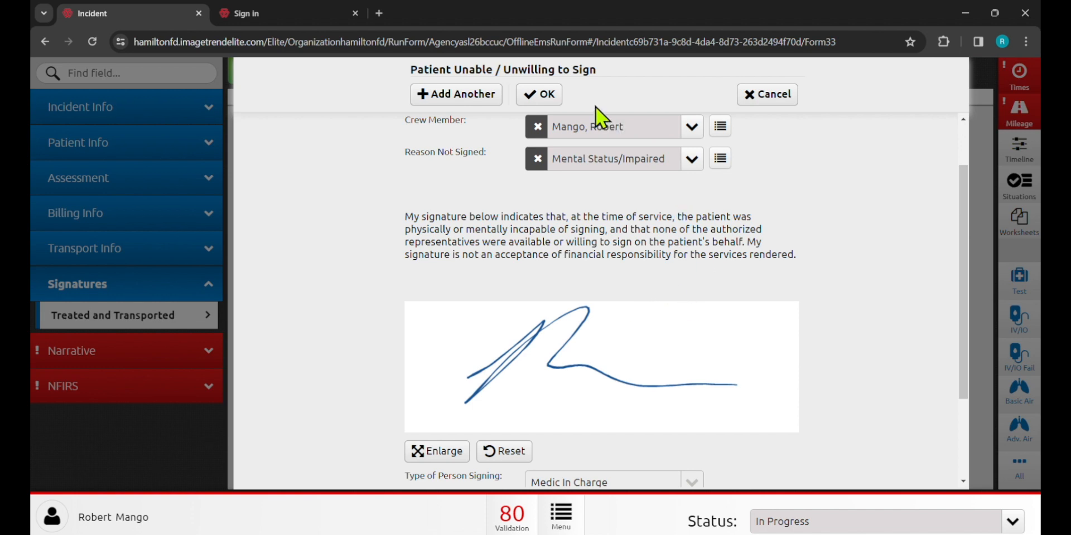
left_click(537, 101)
Open a new Juvenile / Invalid Representative signature entry and review its fields, consent statements and HIPAA text
scroll(641, 268, "down", 3)
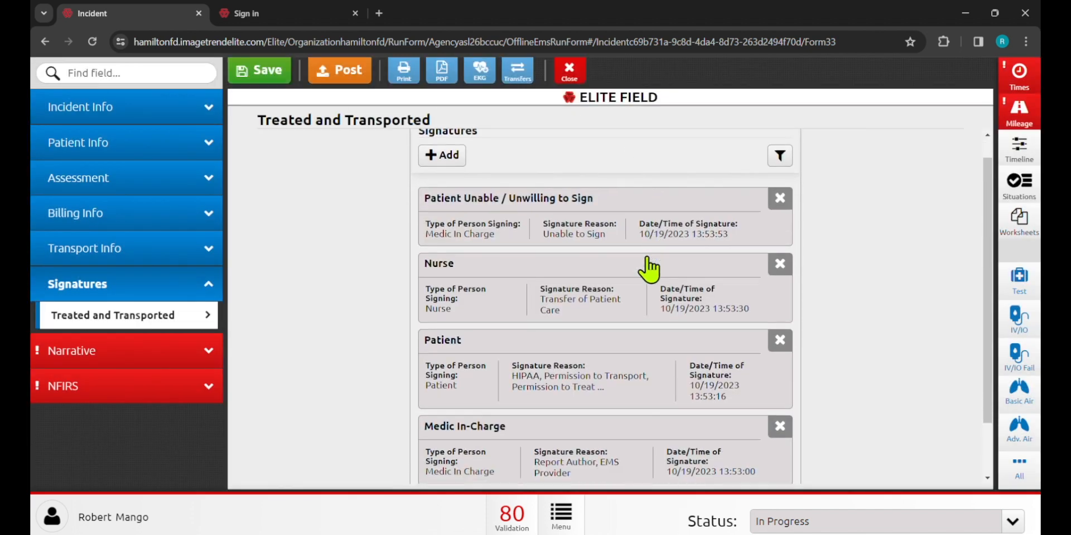
scroll(613, 273, "up", 3)
left_click(444, 179)
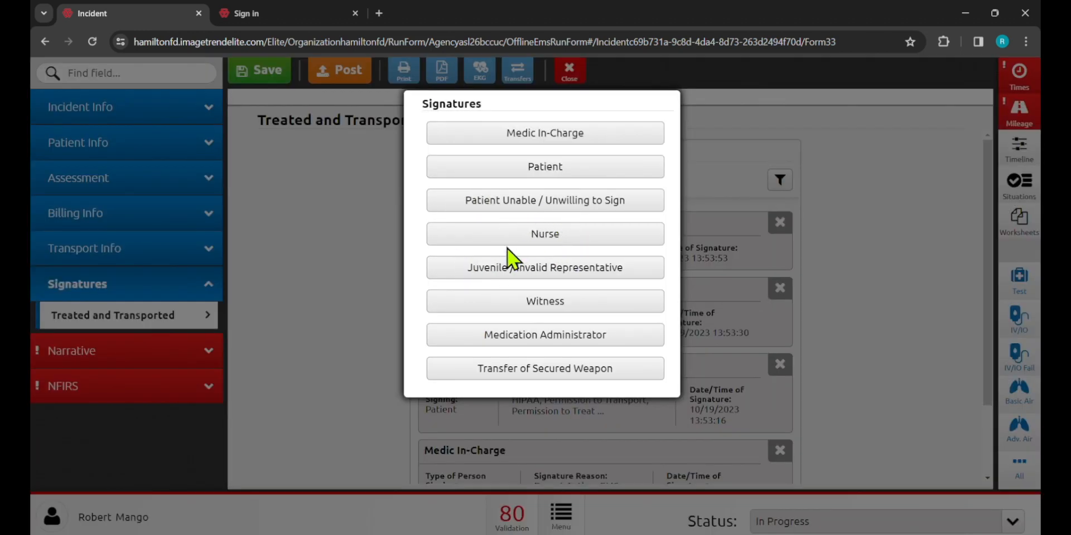
left_click(514, 269)
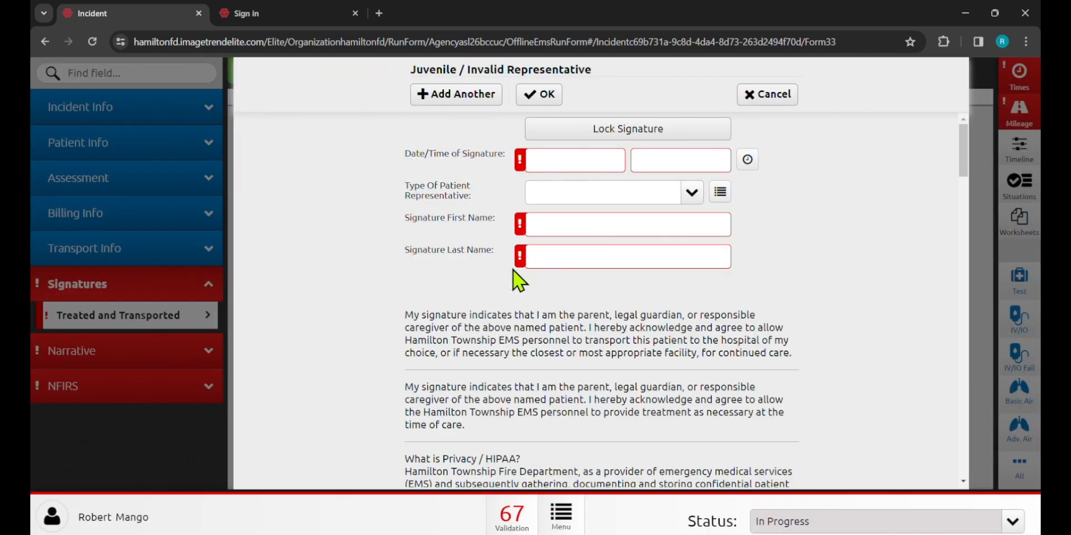
scroll(597, 277, "down", 8)
scroll(596, 278, "down", 15)
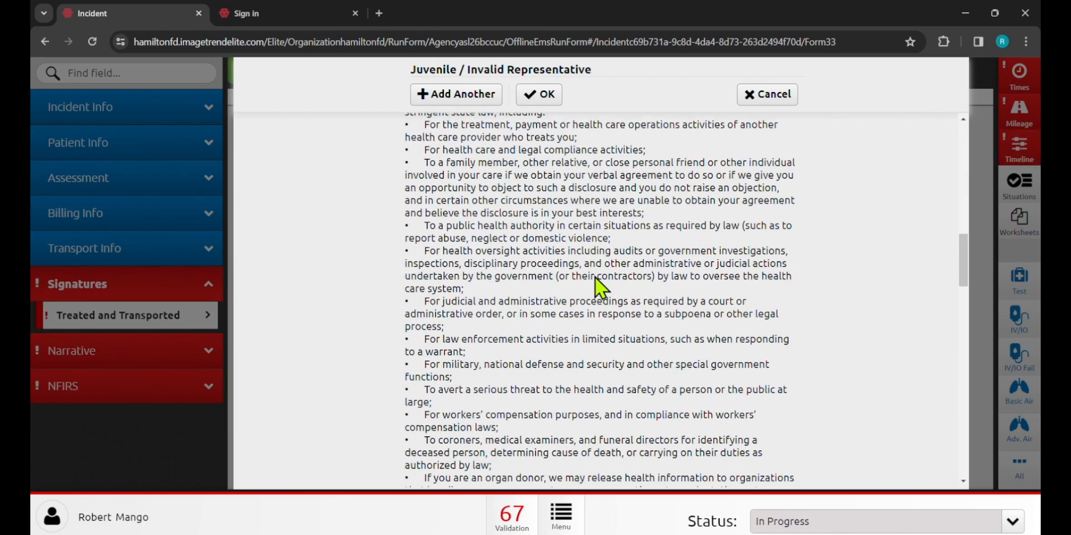
scroll(587, 276, "up", 18)
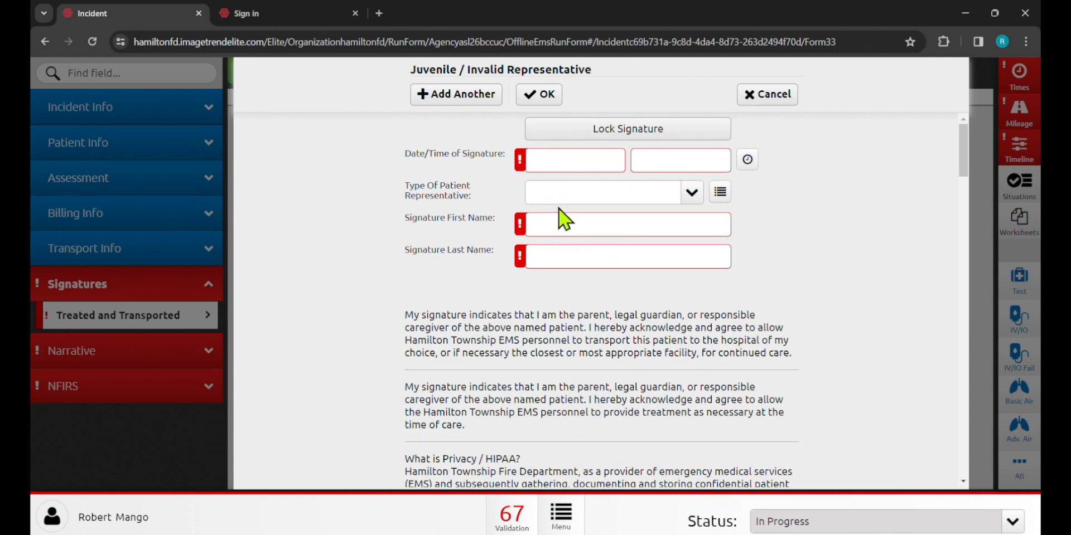
Look through the available Type of Patient Representative options without choosing one
left_click(585, 196)
scroll(589, 262, "down", 5)
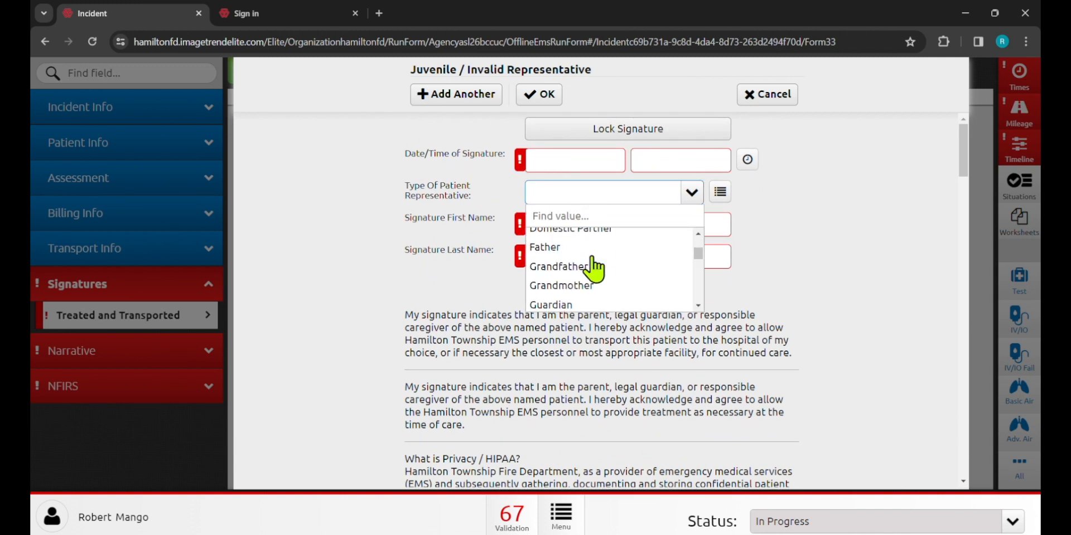
scroll(594, 270, "down", 4)
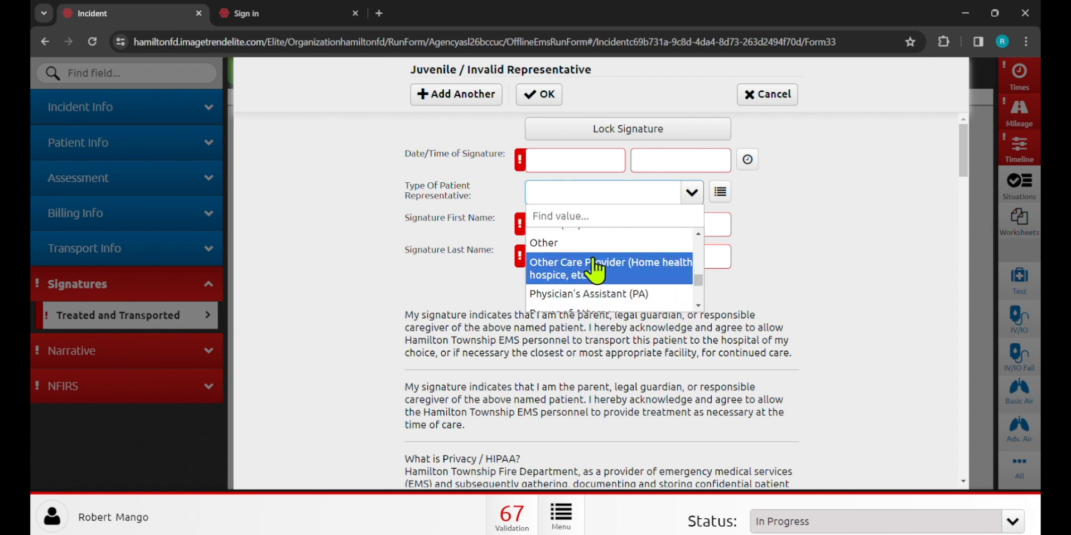
scroll(594, 270, "down", 4)
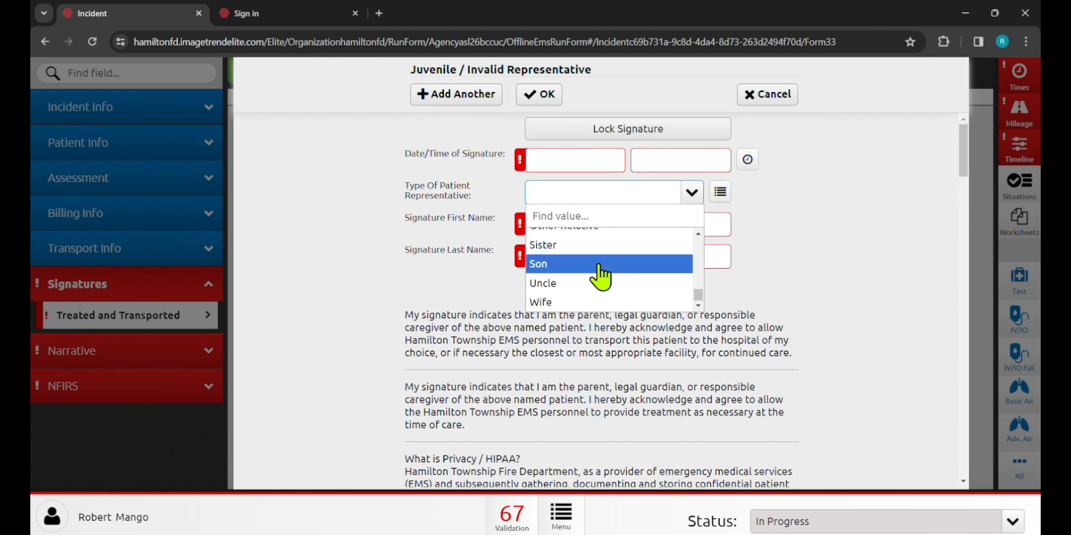
scroll(600, 277, "up", 4)
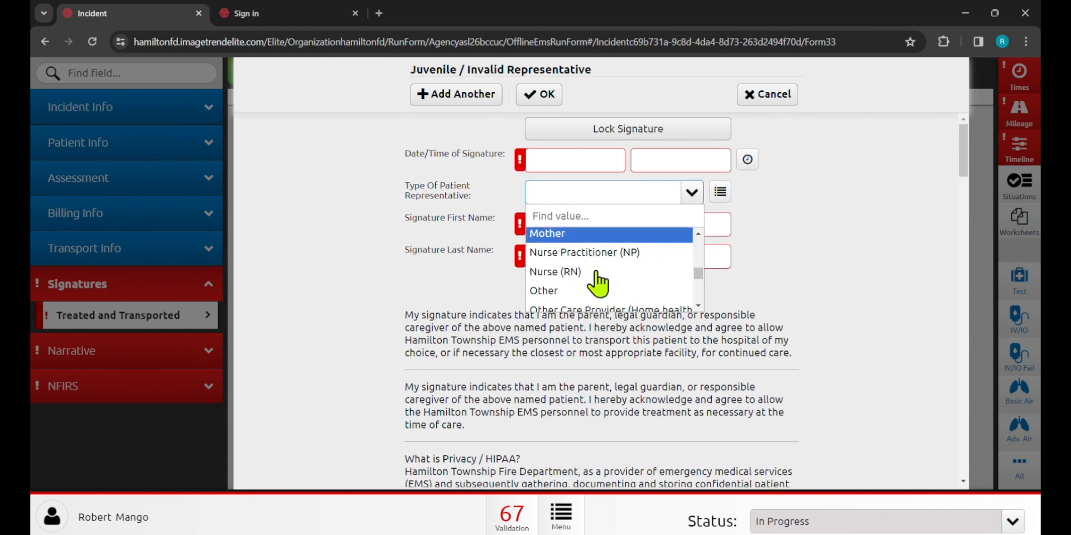
scroll(597, 281, "down", 1)
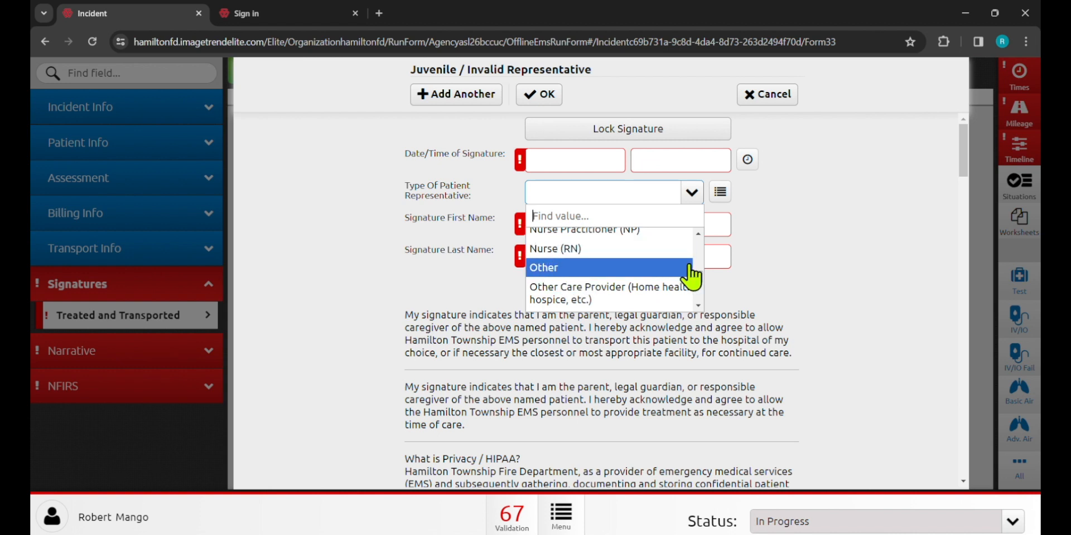
left_click(792, 280)
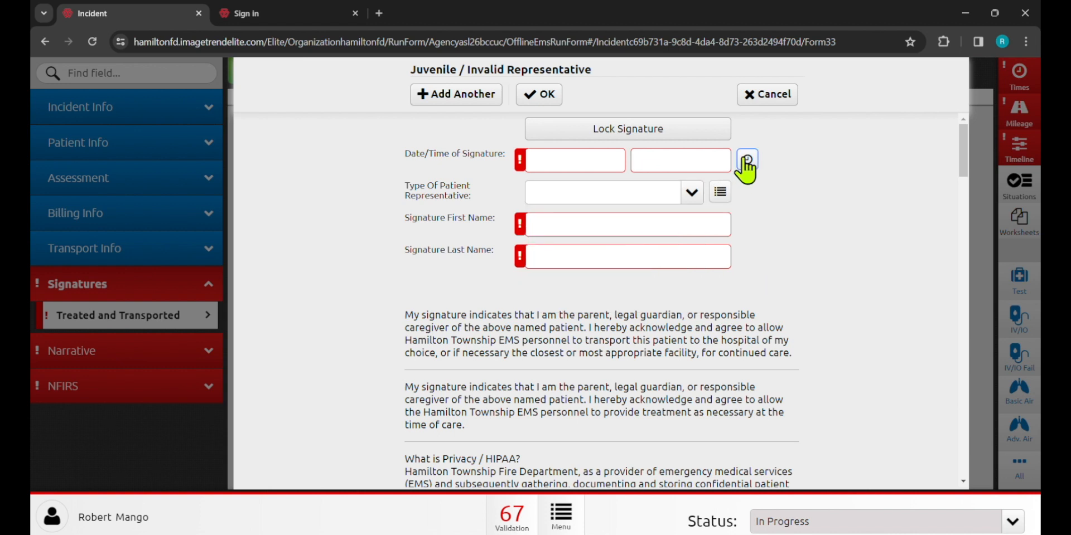
Stamp the representative signature with the current date and time and set the Type of Patient Representative to Brother
left_click(746, 161)
left_click(691, 194)
scroll(585, 263, "up", 5)
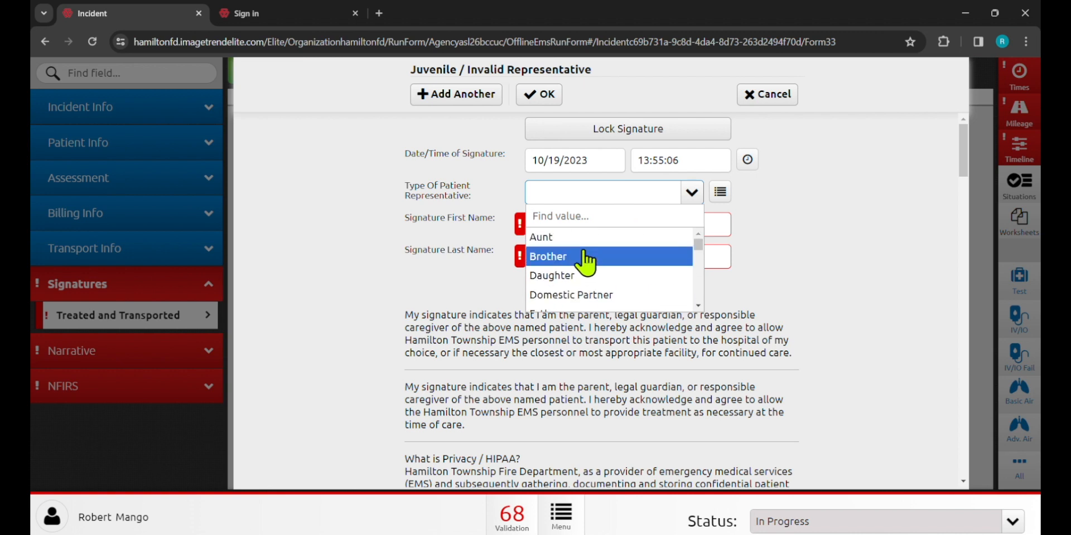
left_click(585, 258)
Enter the representative's first name and last initial in the signature name fields
left_click(593, 230)
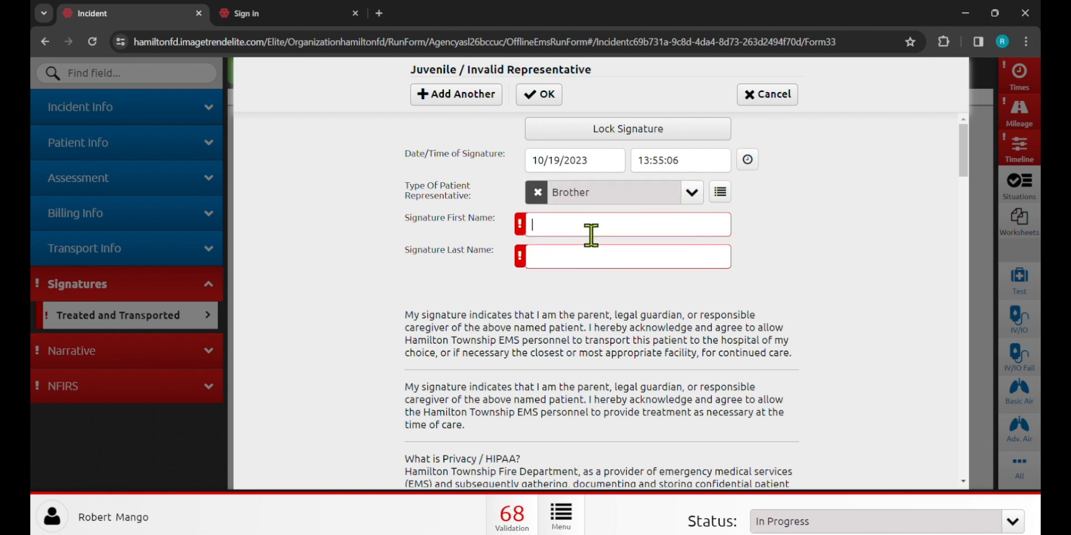
key("Tab")
type("M")
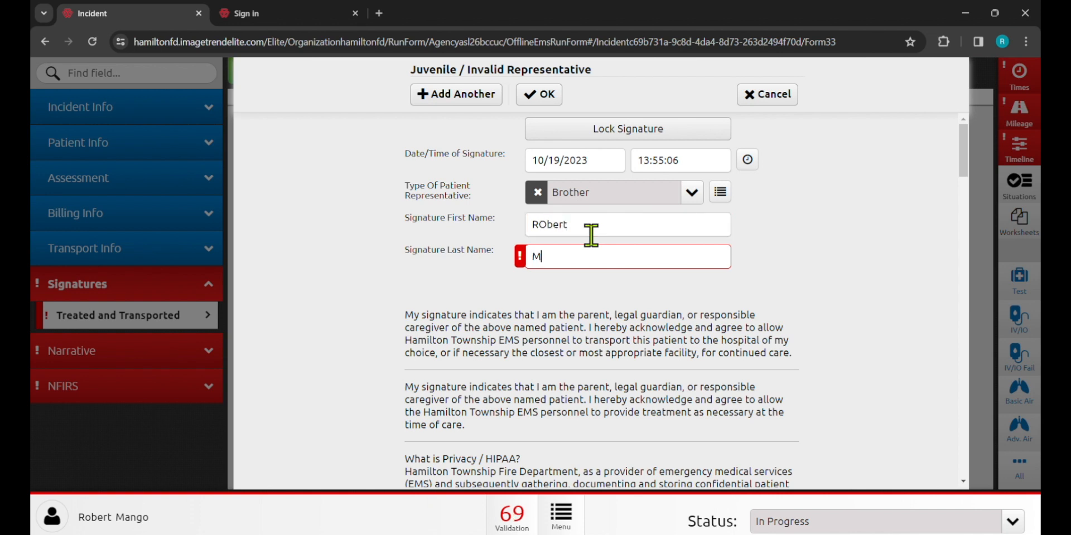
key("Tab")
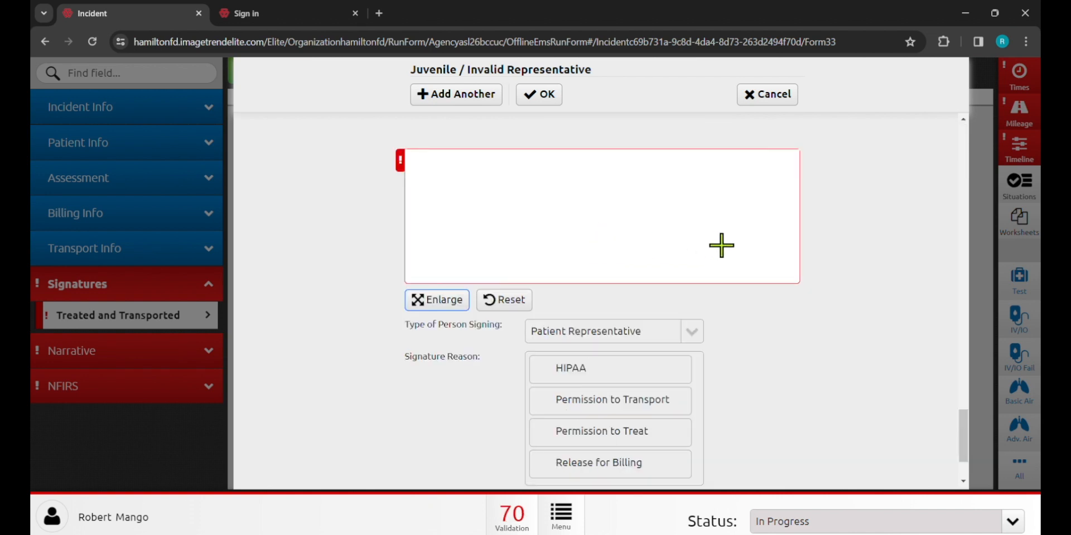
Draw the representative's signature, accept the Juvenile / Invalid Representative entry, and review the list of collected signatures
left_click_drag(449, 209, 701, 206)
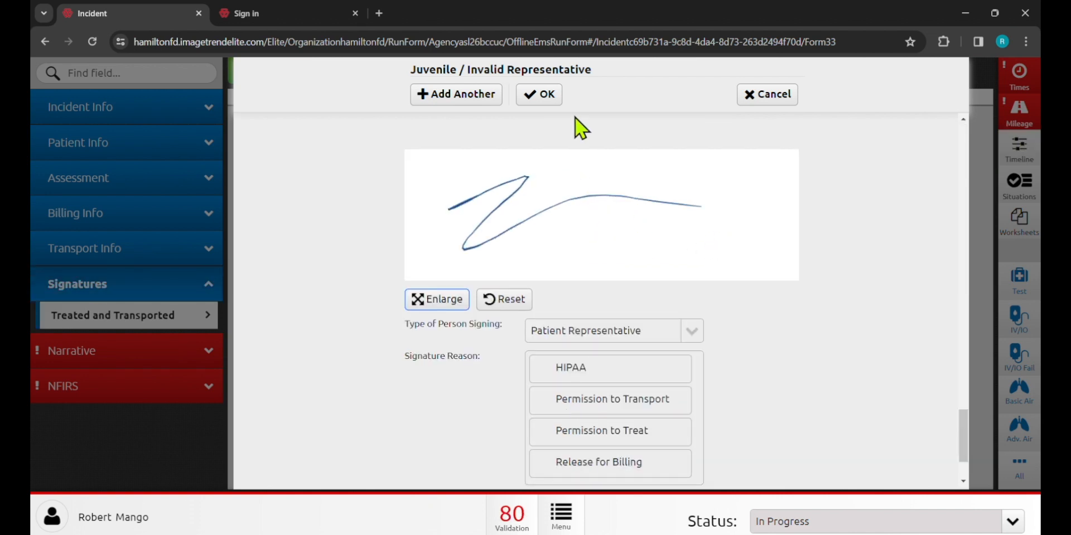
left_click(544, 96)
scroll(610, 212, "down", 4)
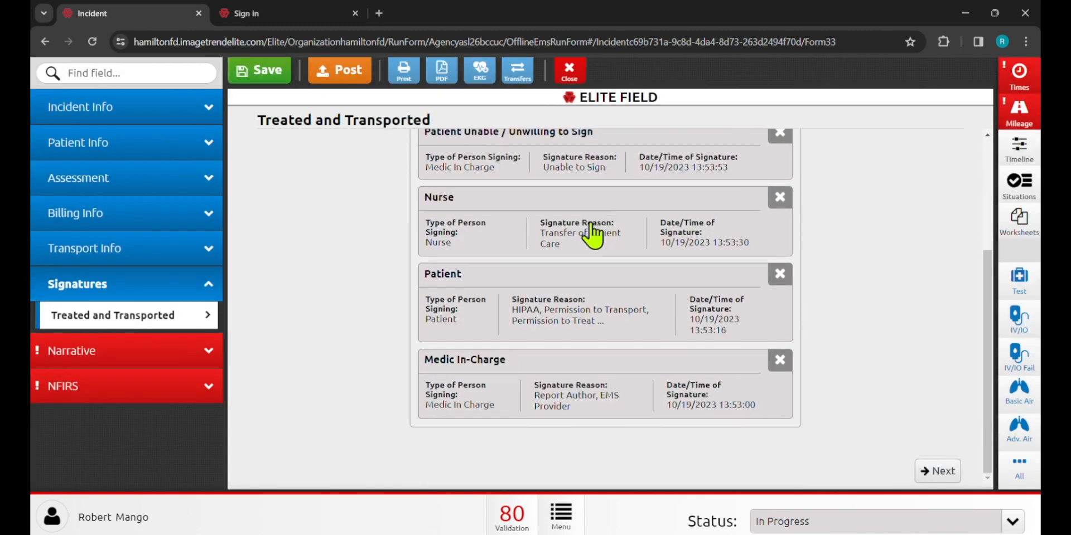
scroll(586, 240, "up", 4)
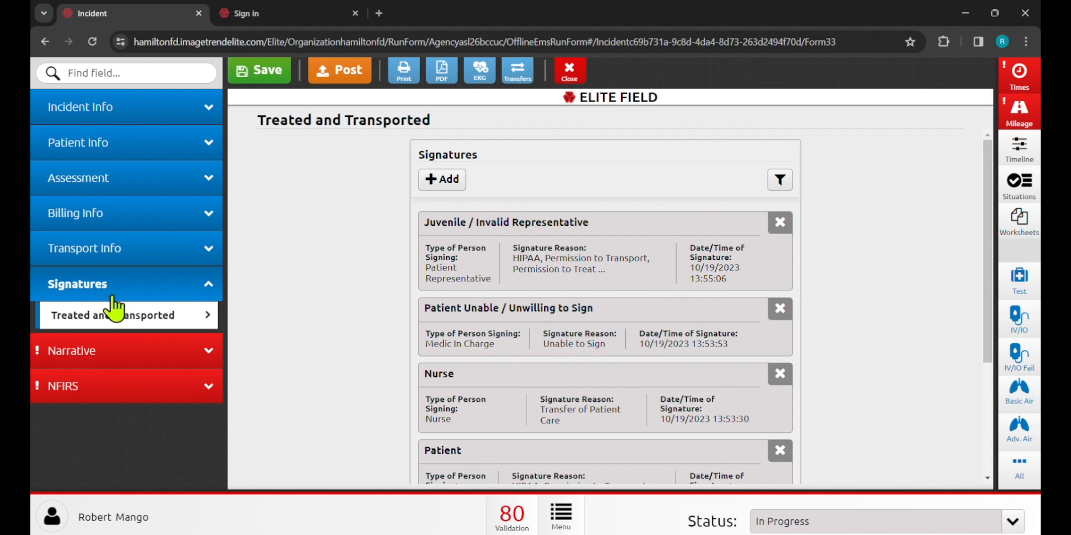
Enter the placeholder text "dfndsjkfnsldfn" in the report's Narrative and collapse the Narrative section
left_click(109, 357)
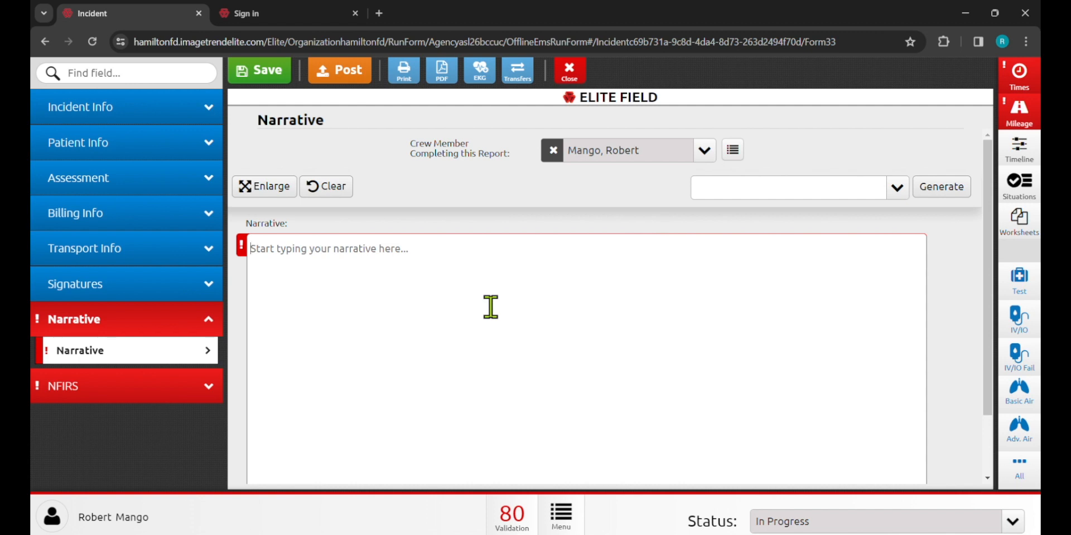
type("B")
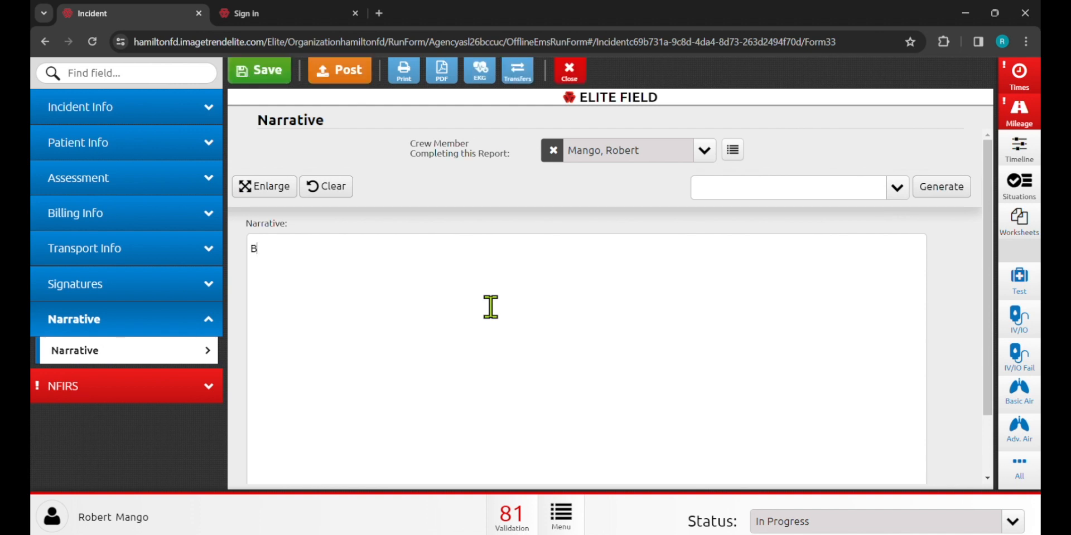
key("BackSpace")
type("dfndsjkfnsldfn")
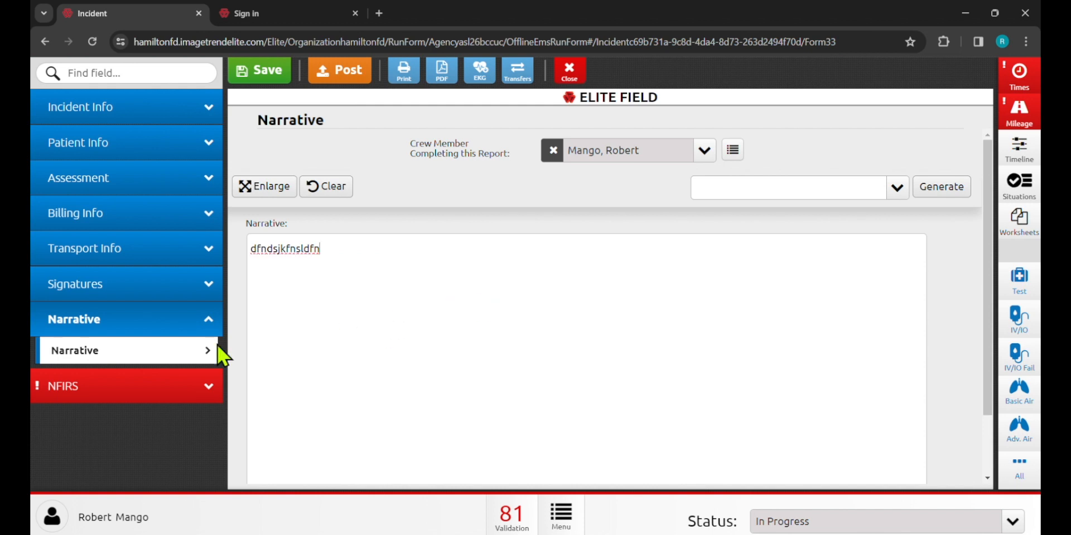
left_click(169, 325)
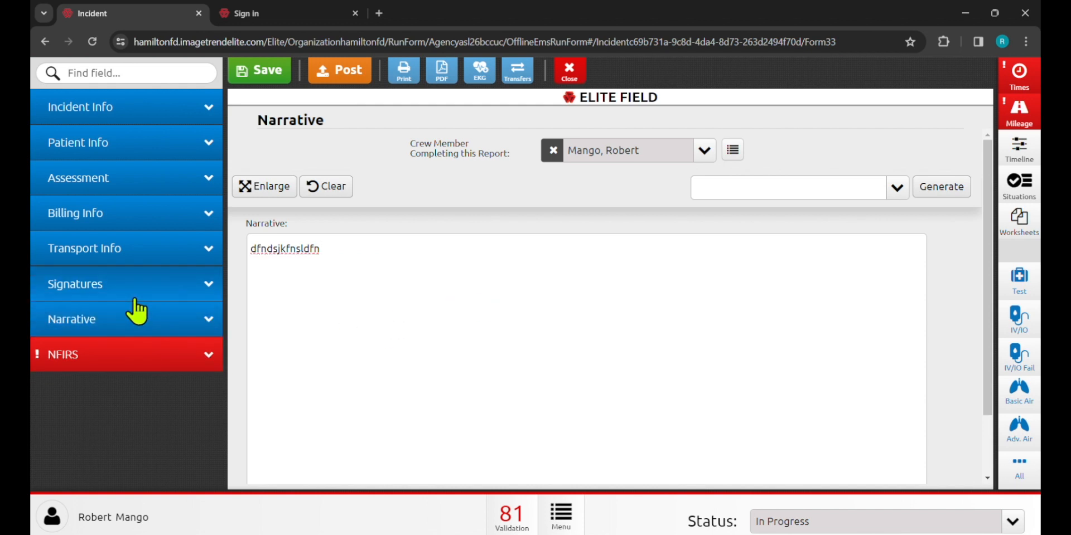
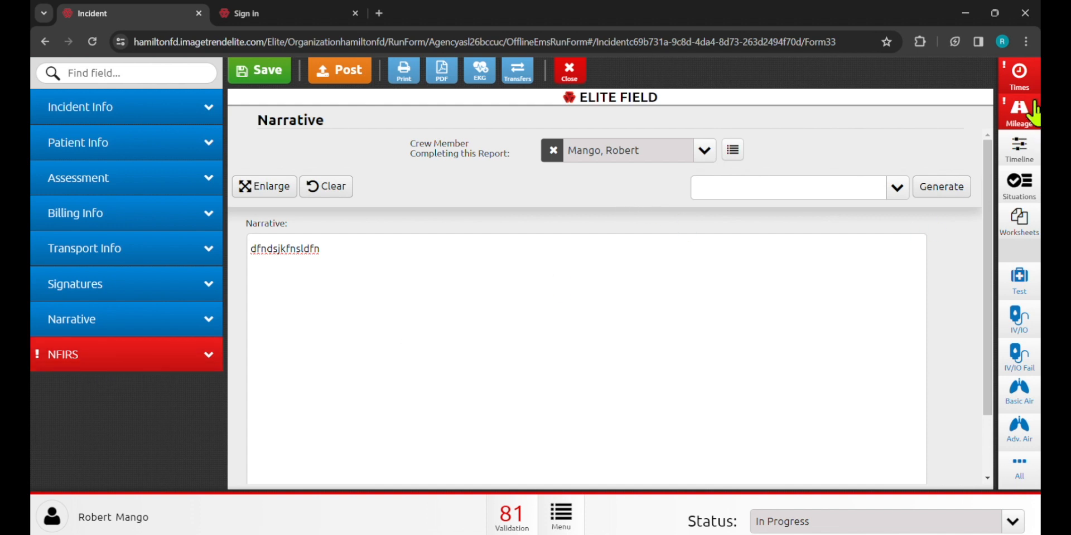
Set the response times: Dispatched 09:00, En Route 09:01, On Scene 09:03 and Arrived at Patient 09:04
left_click(1029, 83)
left_click(881, 134)
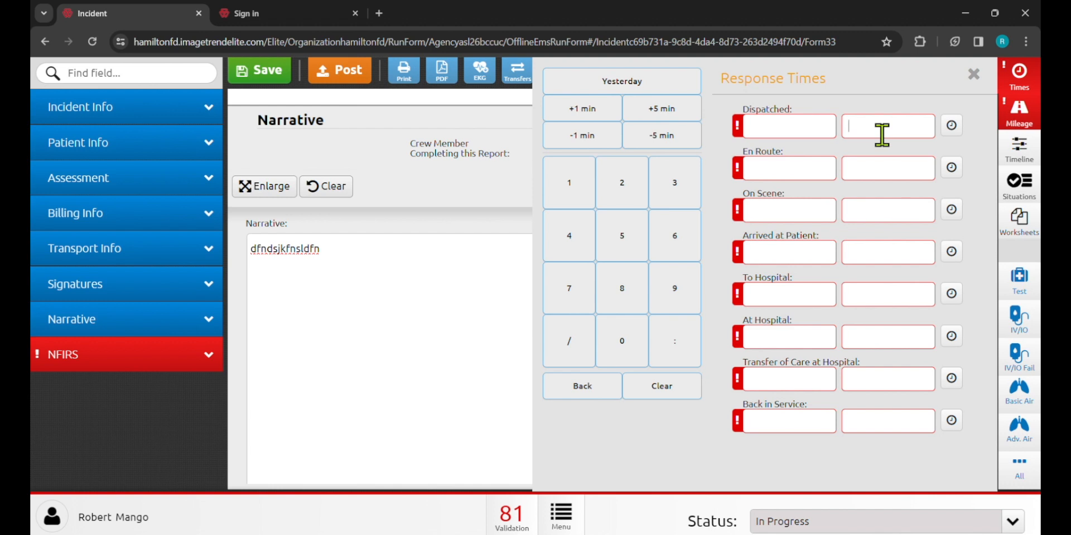
key("Tab")
type("09:")
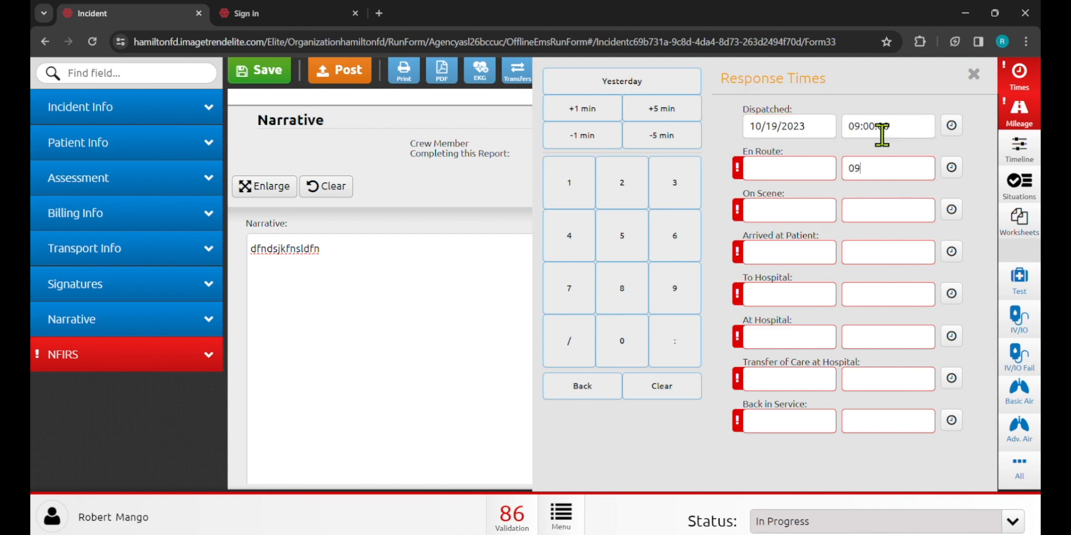
type("01")
key("Tab")
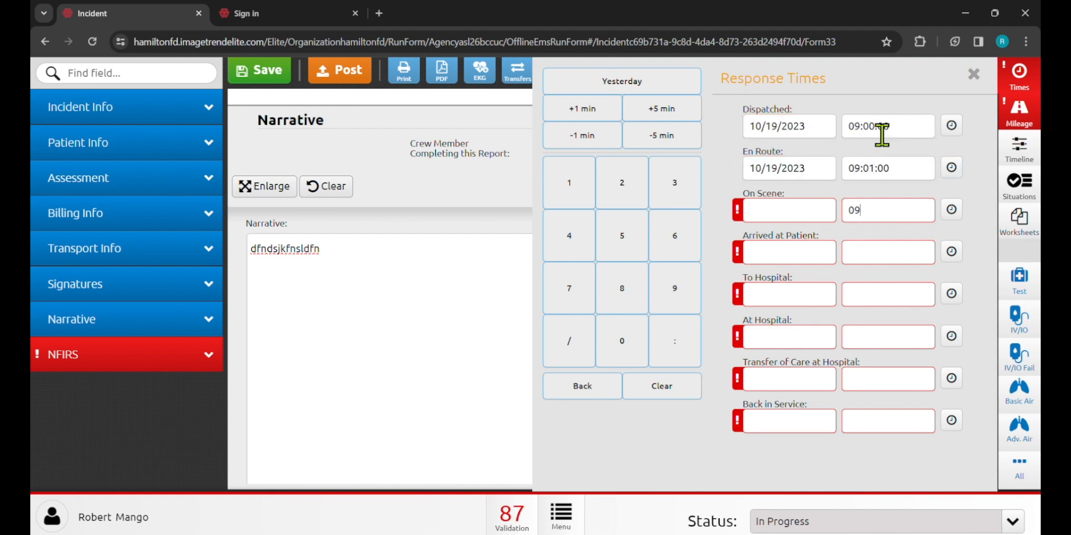
type("0903")
key("Tab")
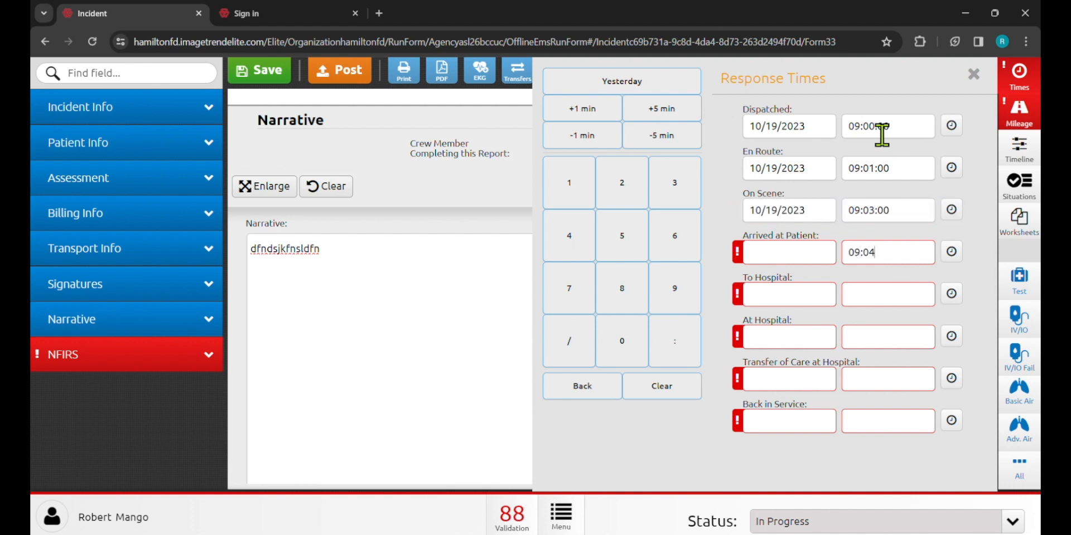
key("Tab")
Set To Hospital to 09:10, At Hospital to 09:23, Transfer of Care to 09:25 and Back in Service to 09:45, and close Response Times
type("09:10")
key("Tab")
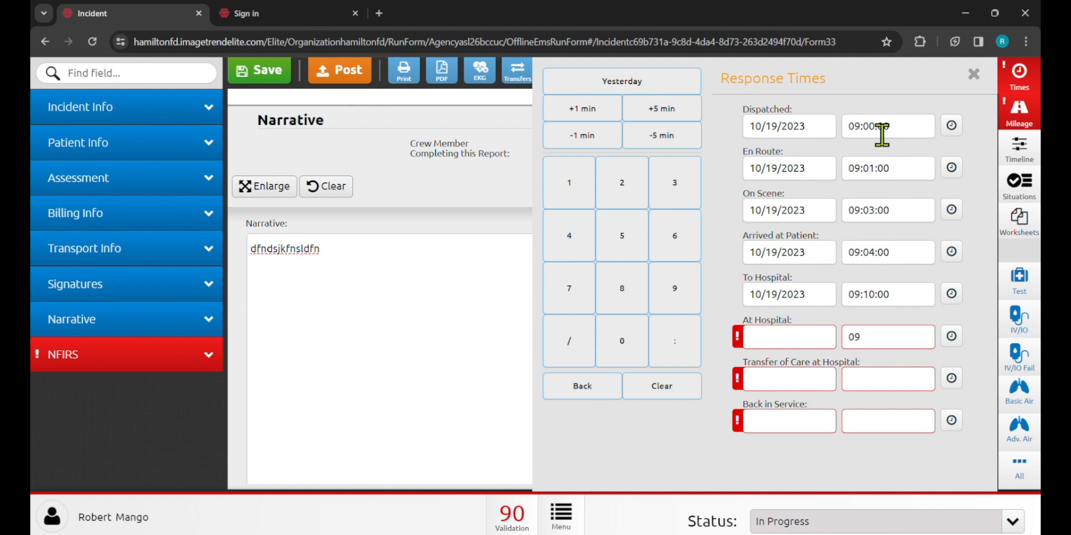
type("09:23")
key("Tab")
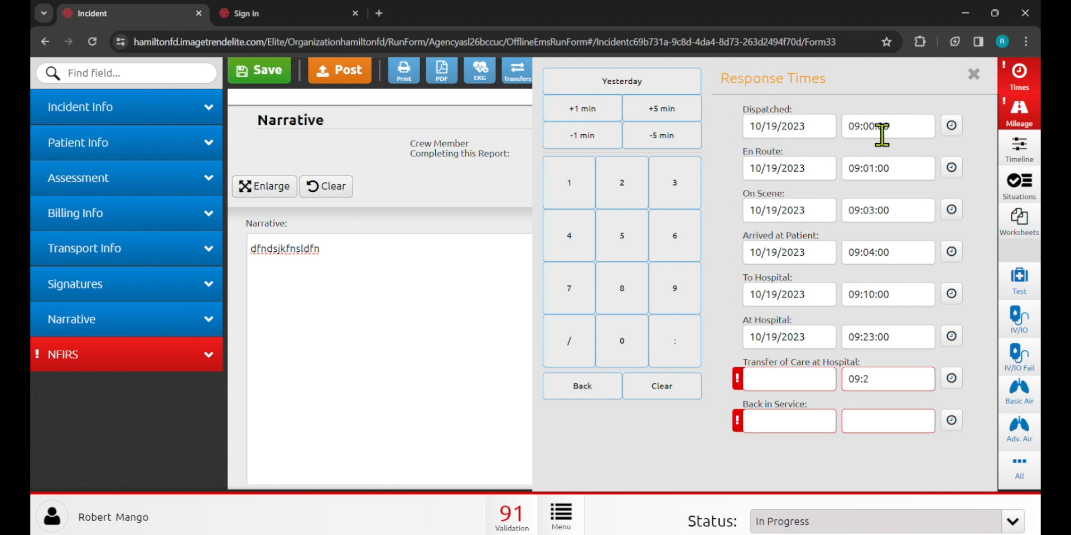
key("Tab")
key("Tab")
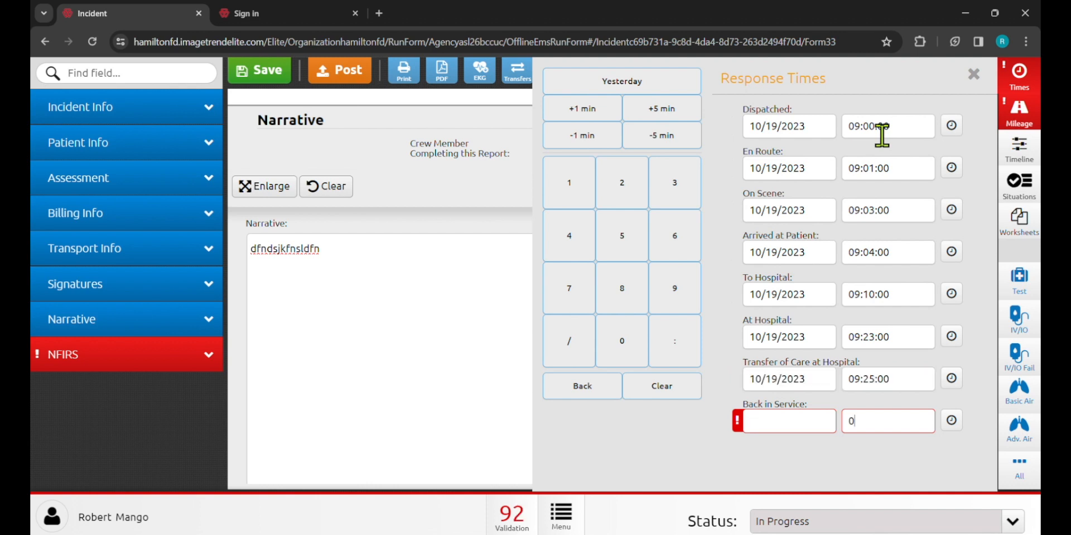
type("09:45")
key("Tab")
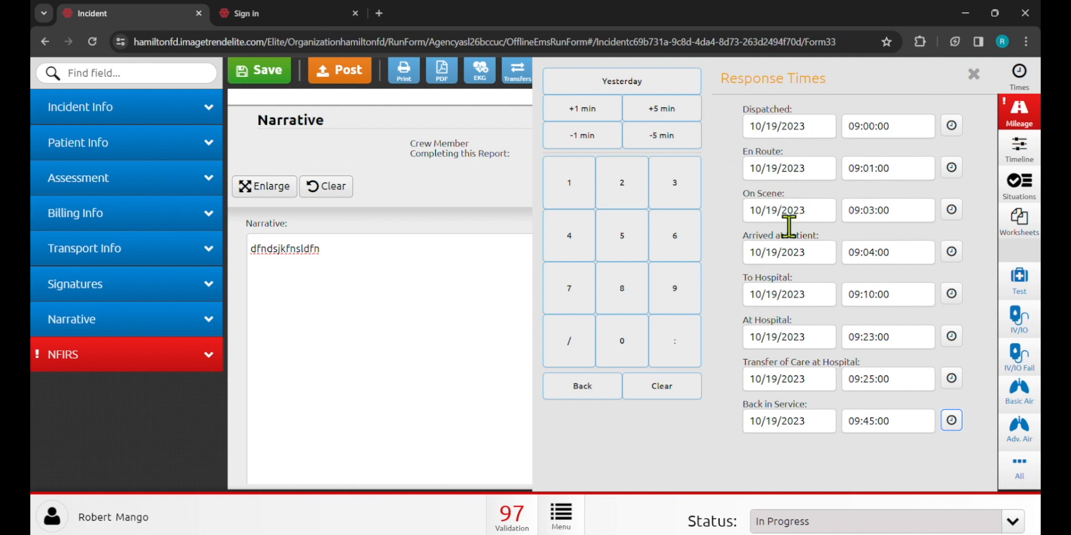
left_click(974, 75)
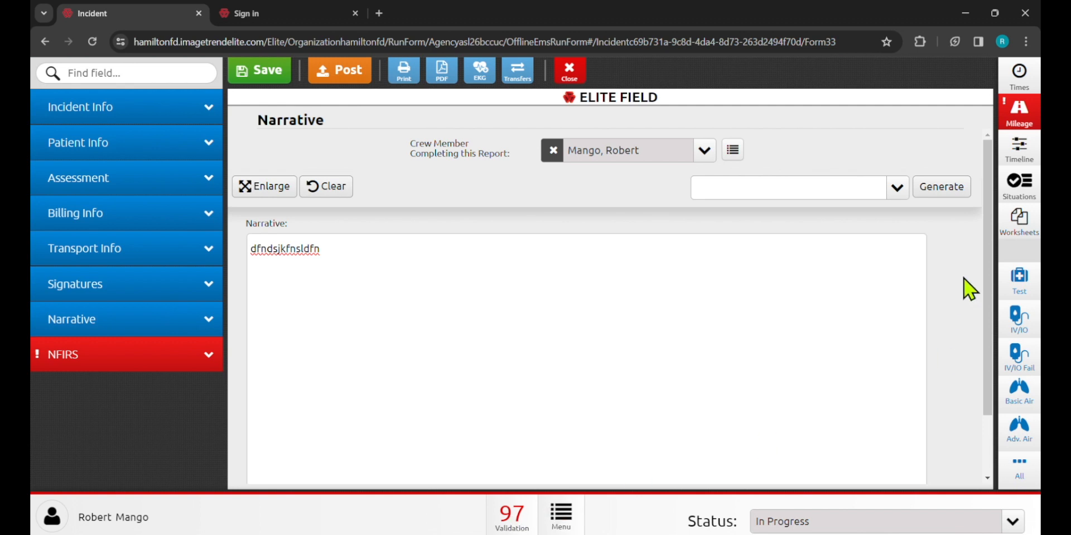
Set the Patient Destination Odometer to 6.4 in the mileage entry and close it
left_click(1026, 120)
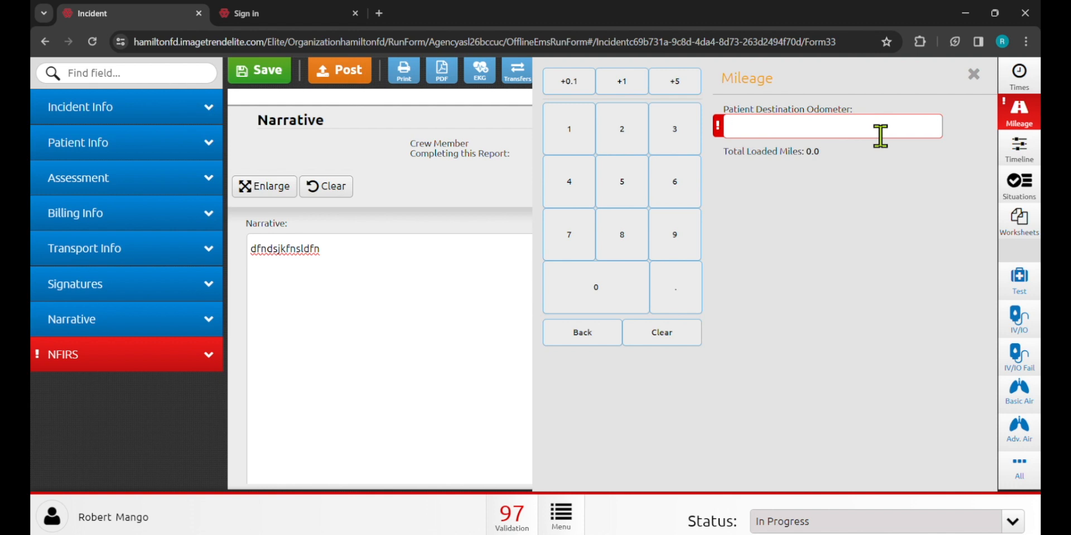
type("6.4")
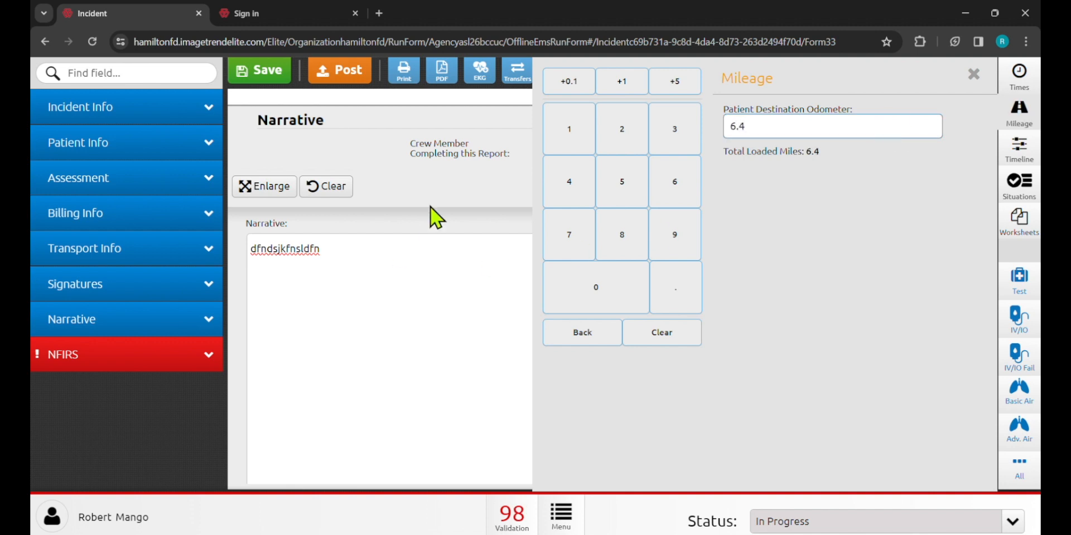
left_click(449, 172)
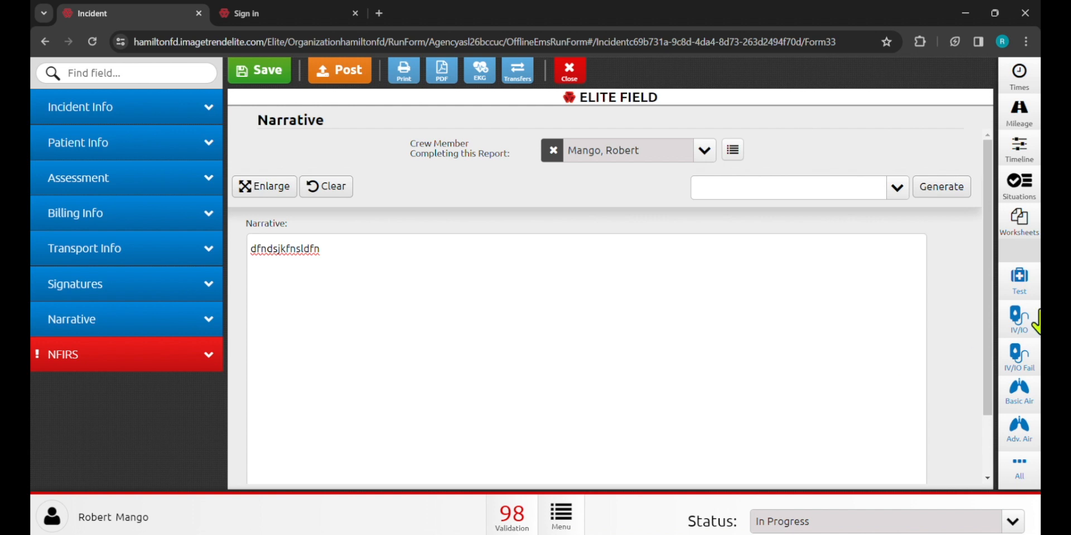
Open a new Vitals entry from the Power Tools to view its fields, and delete the entry
left_click(1021, 469)
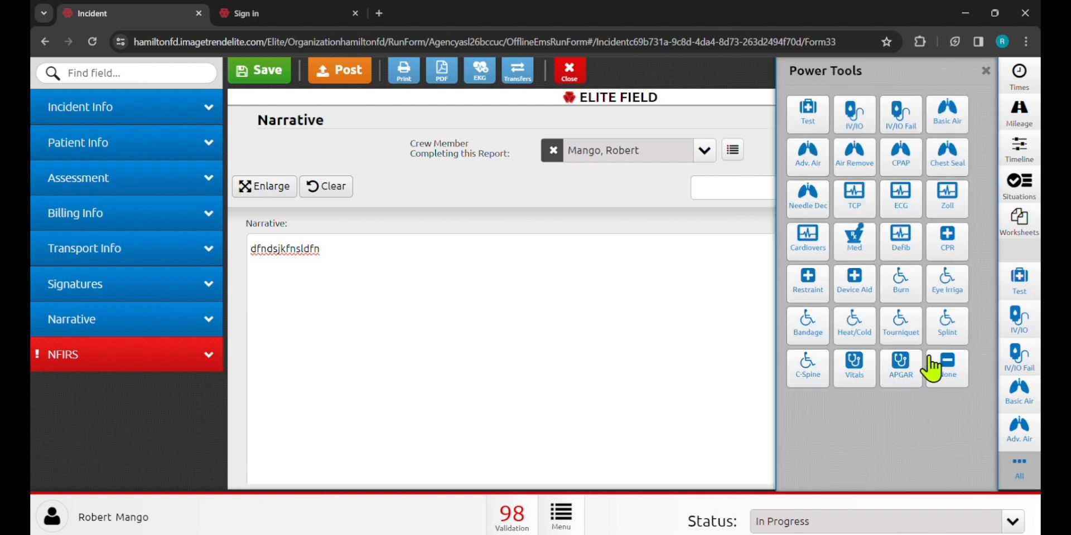
left_click(854, 373)
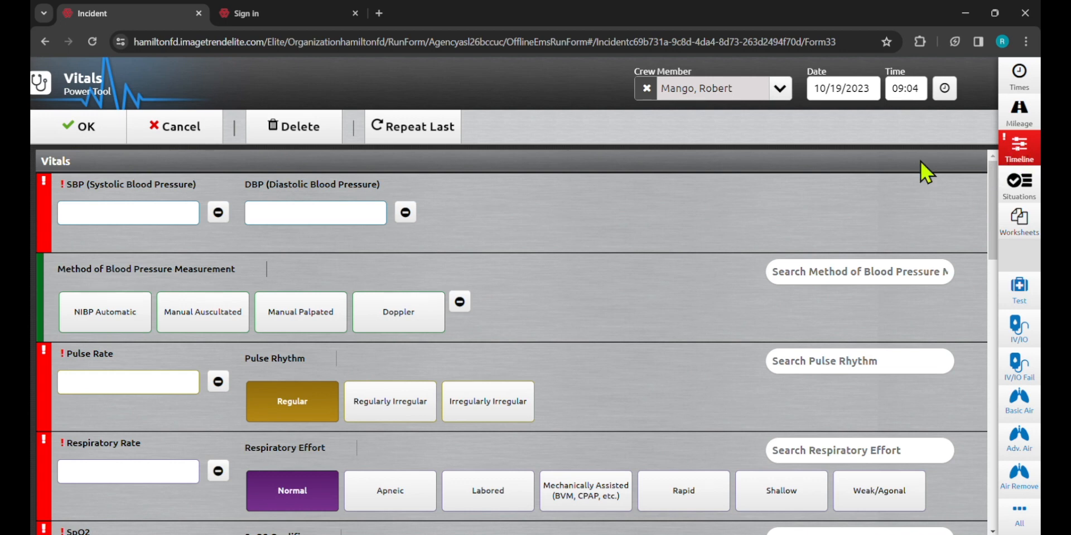
left_click(312, 142)
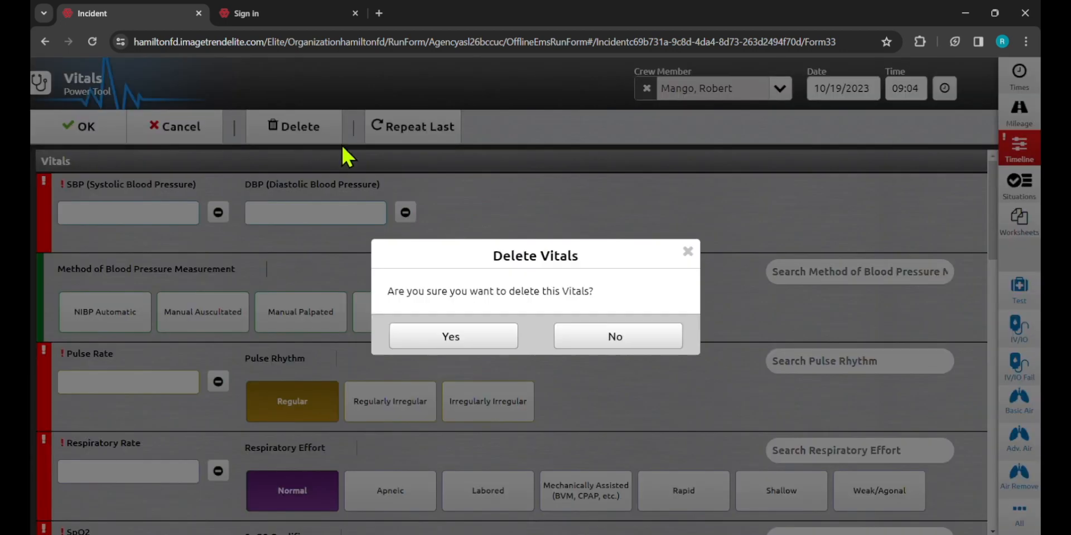
left_click(478, 338)
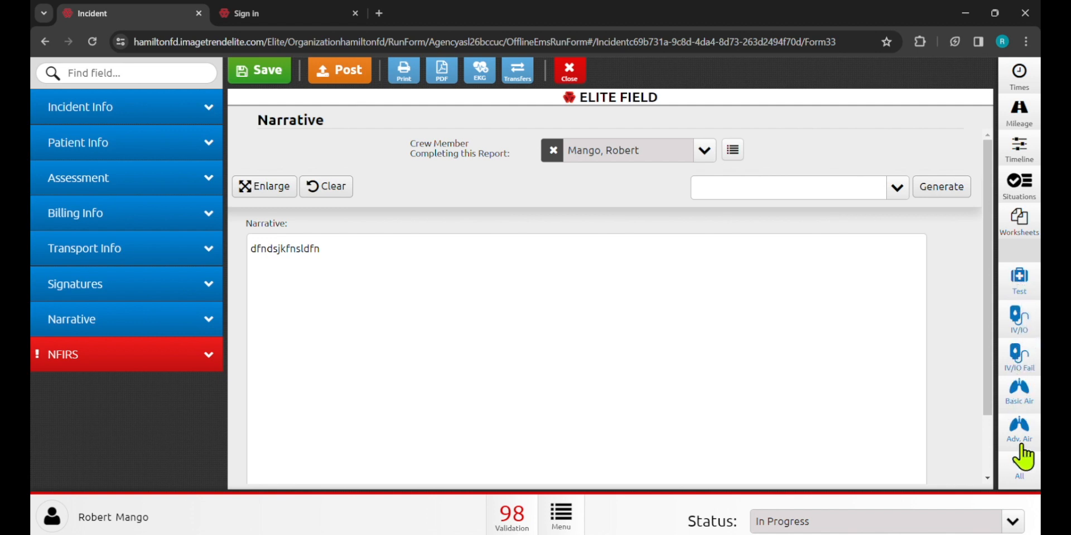
left_click(1019, 477)
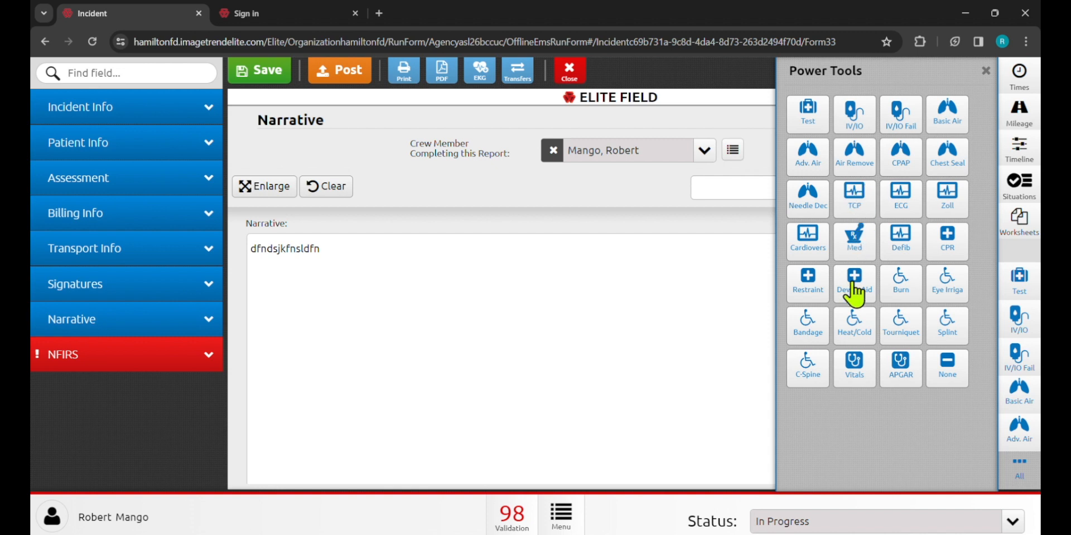
left_click(850, 360)
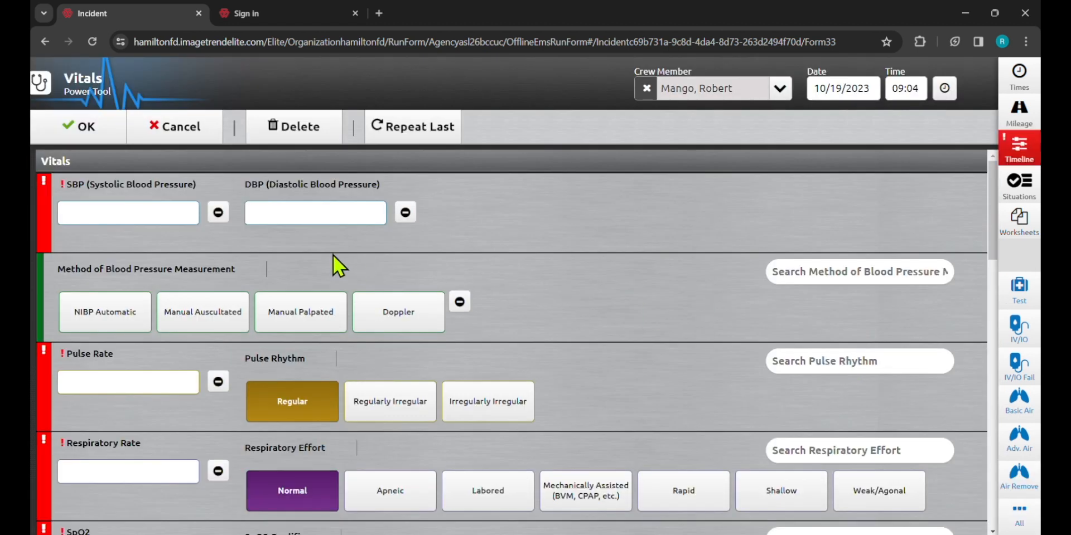
type("12")
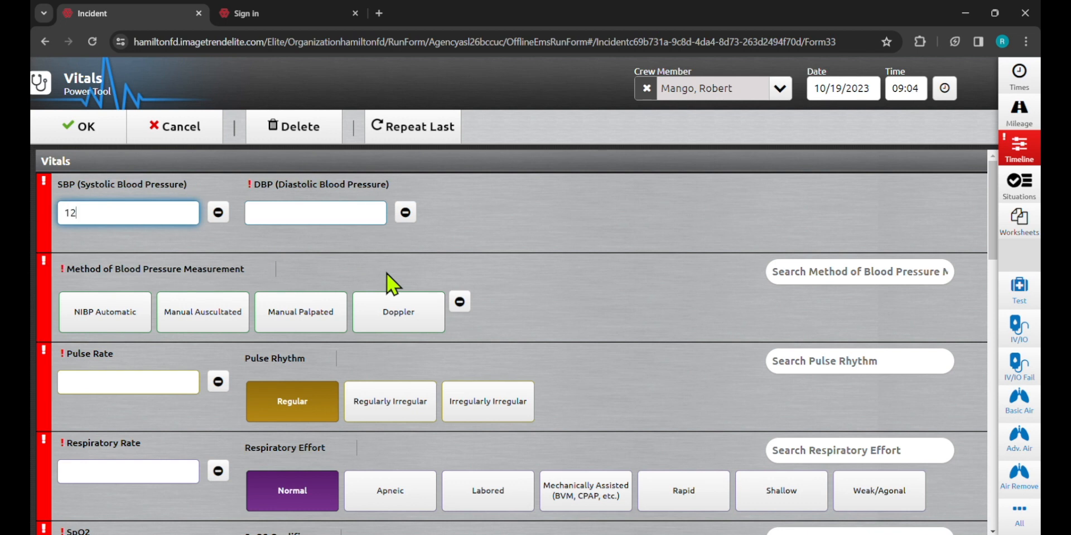
type("080")
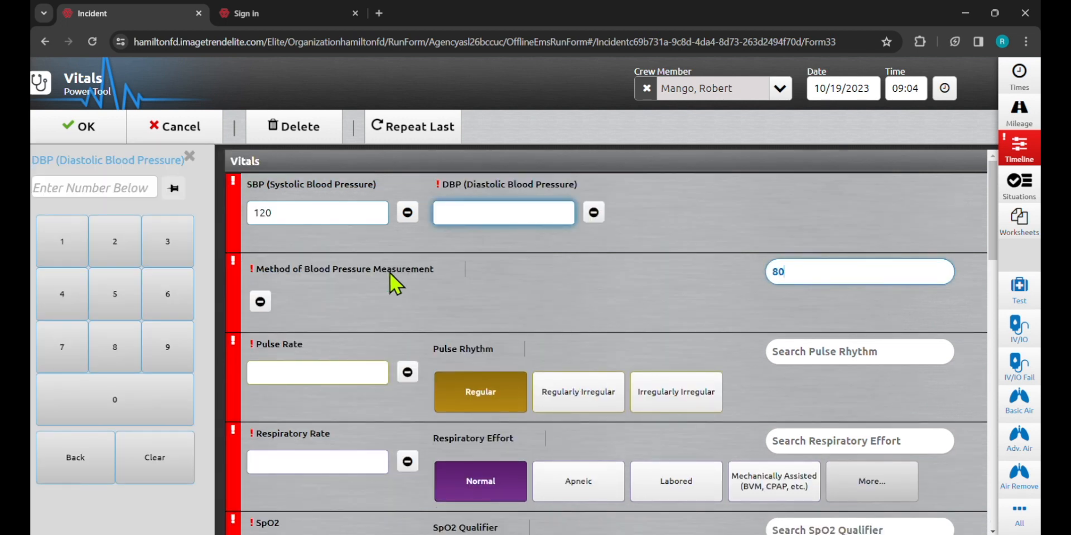
left_click(493, 210)
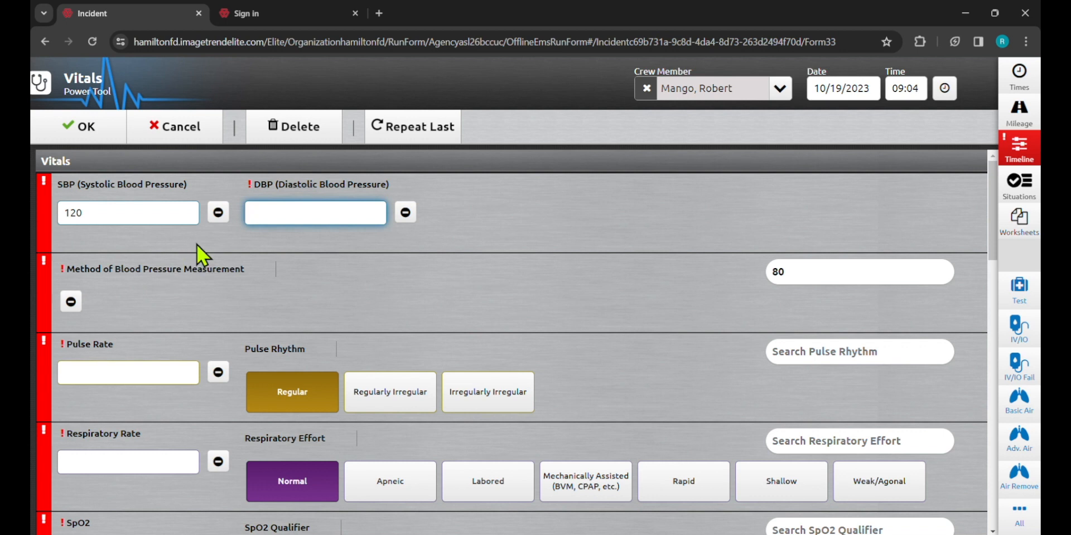
type("80")
key("Tab")
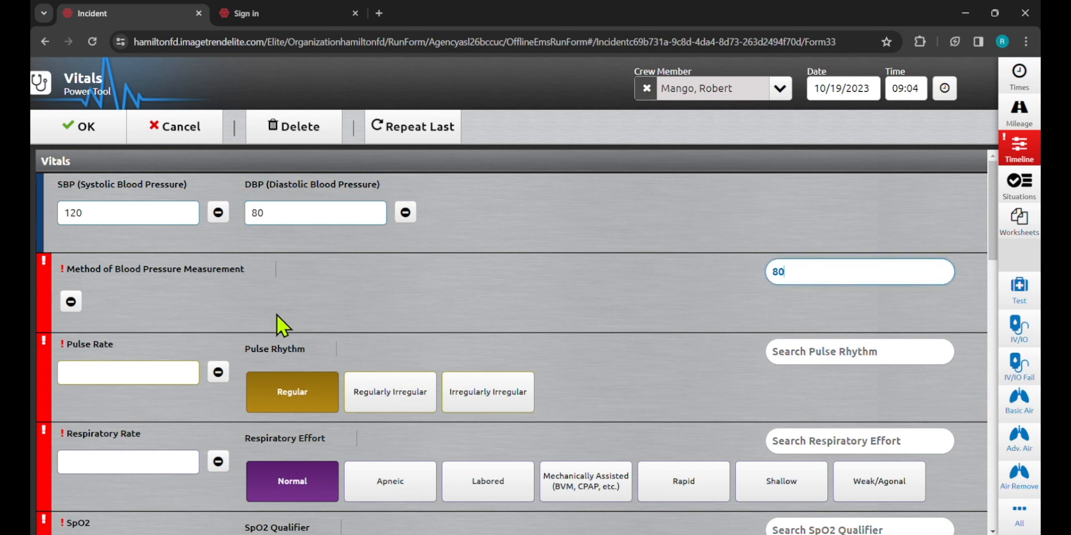
left_click(71, 302)
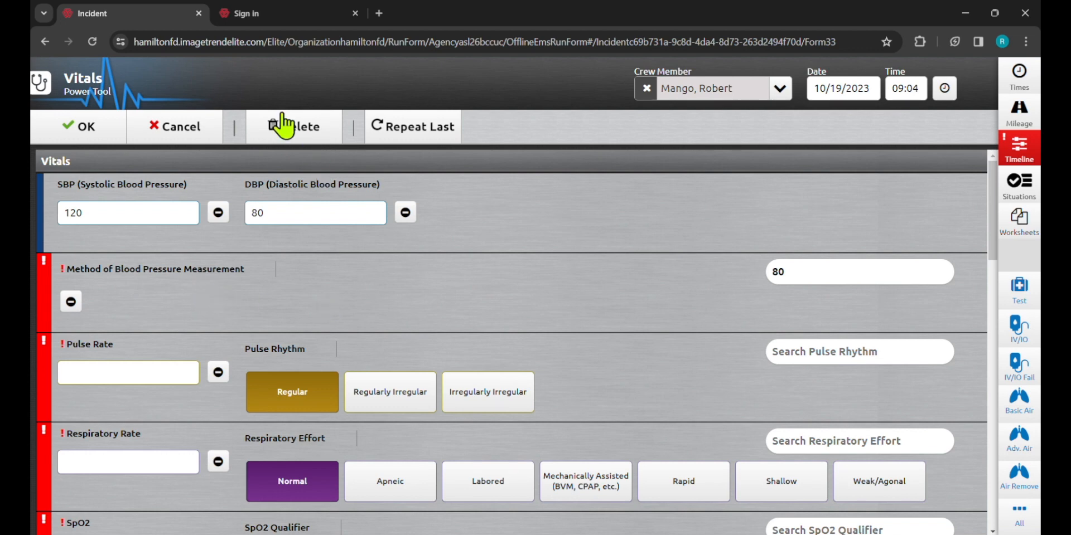
left_click(304, 131)
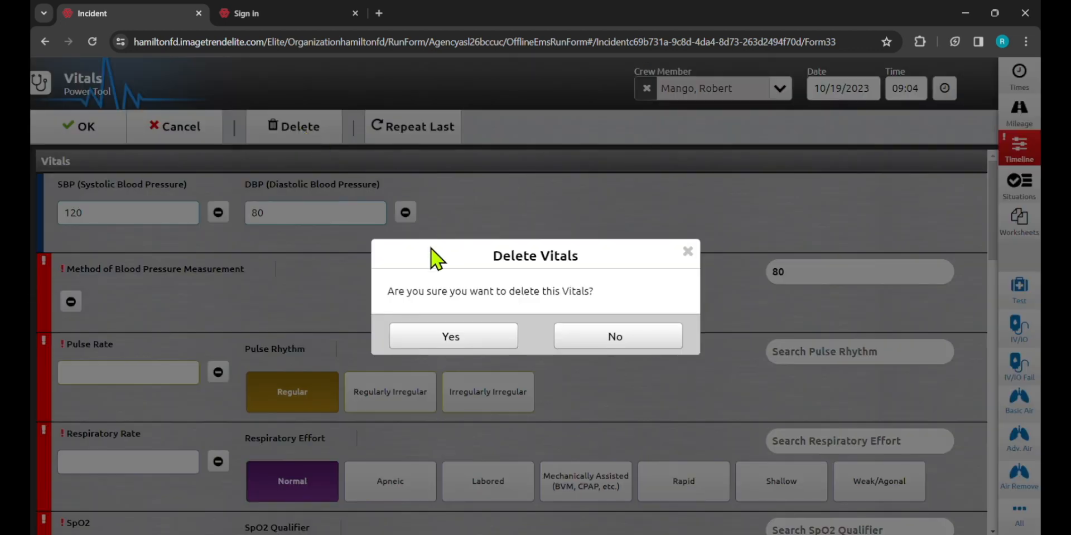
left_click(465, 349)
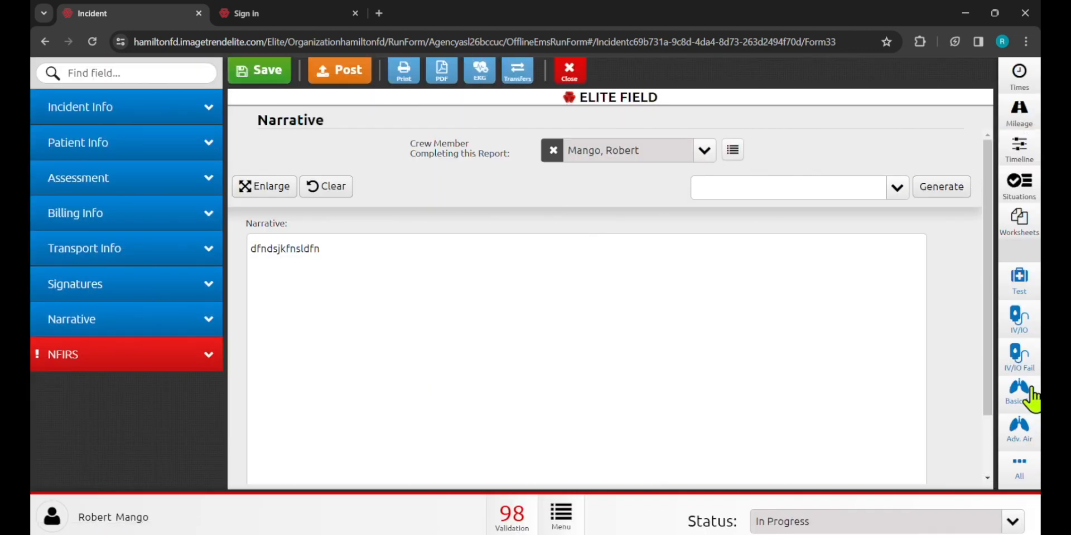
Open a new Vitals entry and check its time against the Arrived at Patient time in Response Times
left_click(1021, 471)
left_click(855, 368)
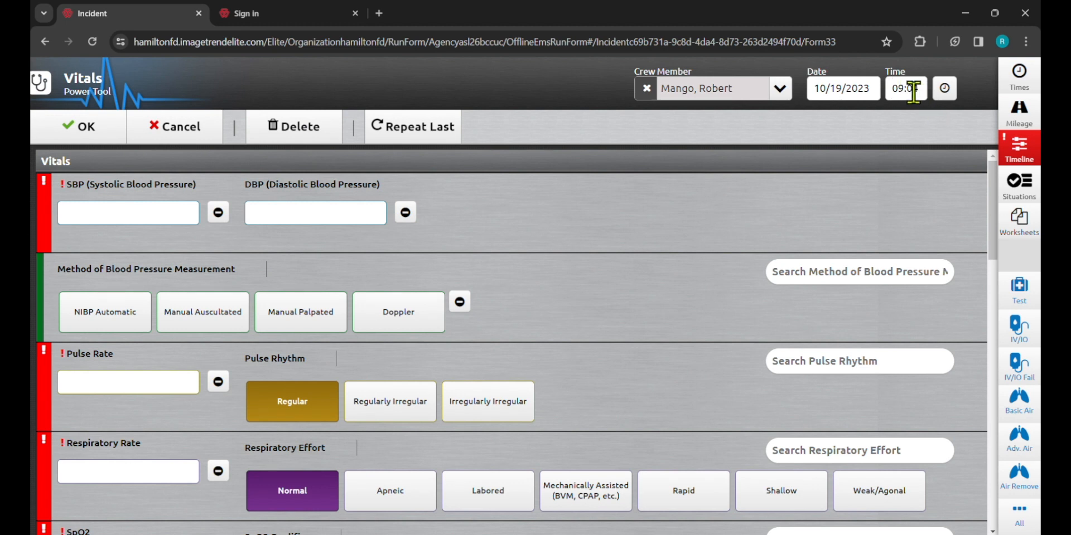
left_click(1020, 83)
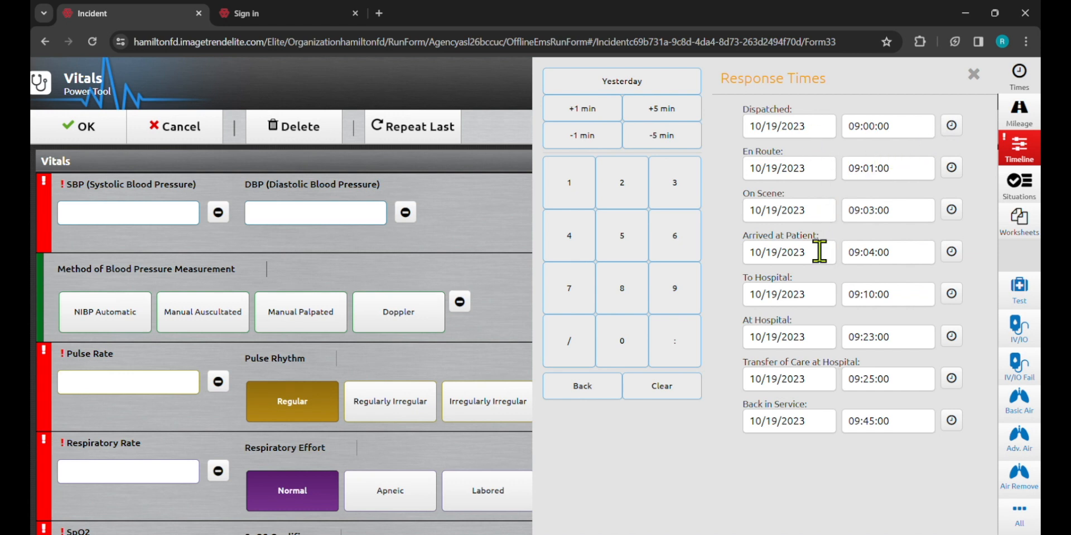
left_click_drag(896, 251, 822, 249)
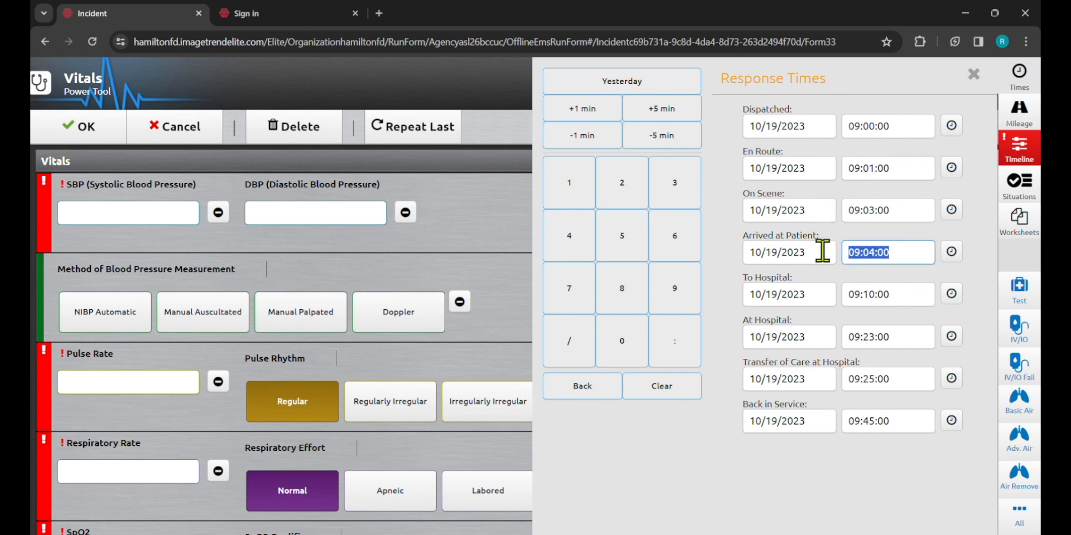
left_click(512, 92)
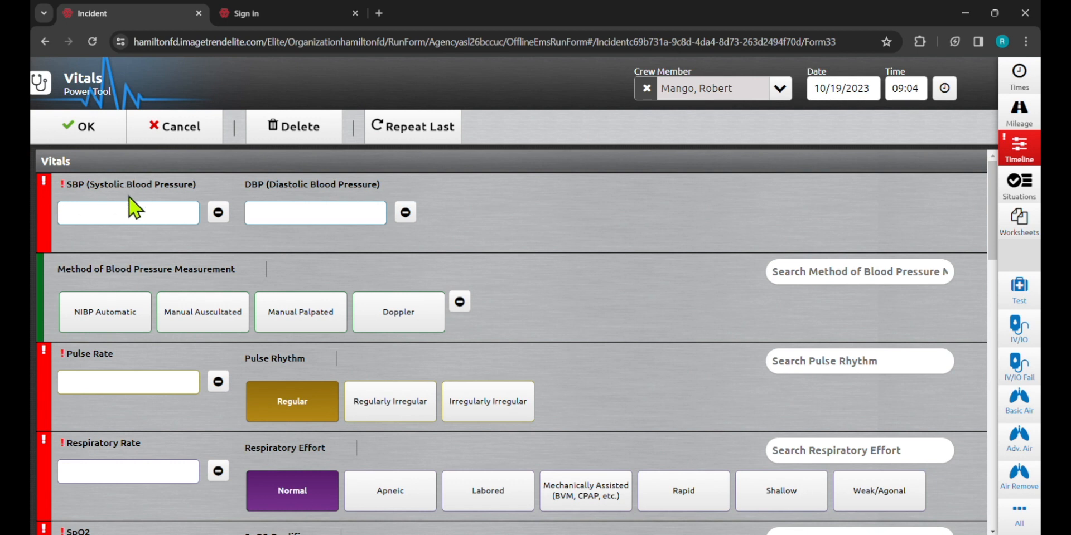
Enter a blood pressure of 120 systolic over 80 diastolic, with Manual Auscultated as the measurement method
left_click(118, 206)
type("120")
key("Tab")
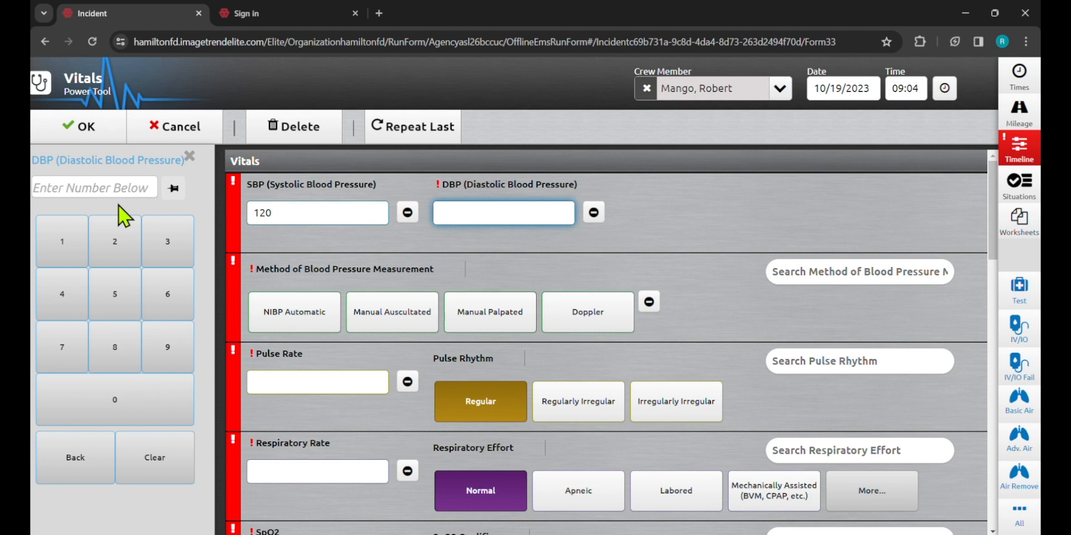
type("80")
key("Tab")
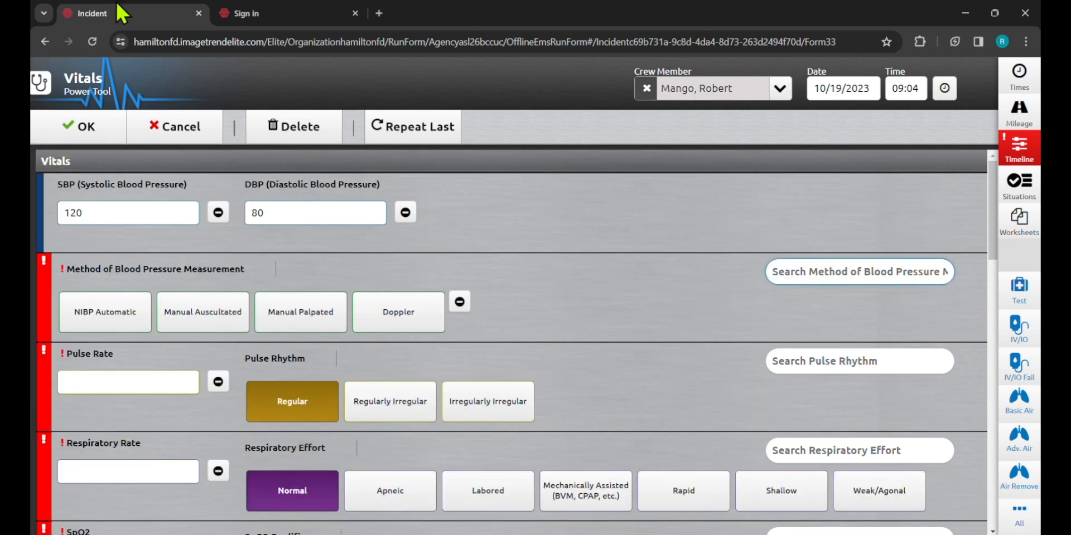
left_click(214, 309)
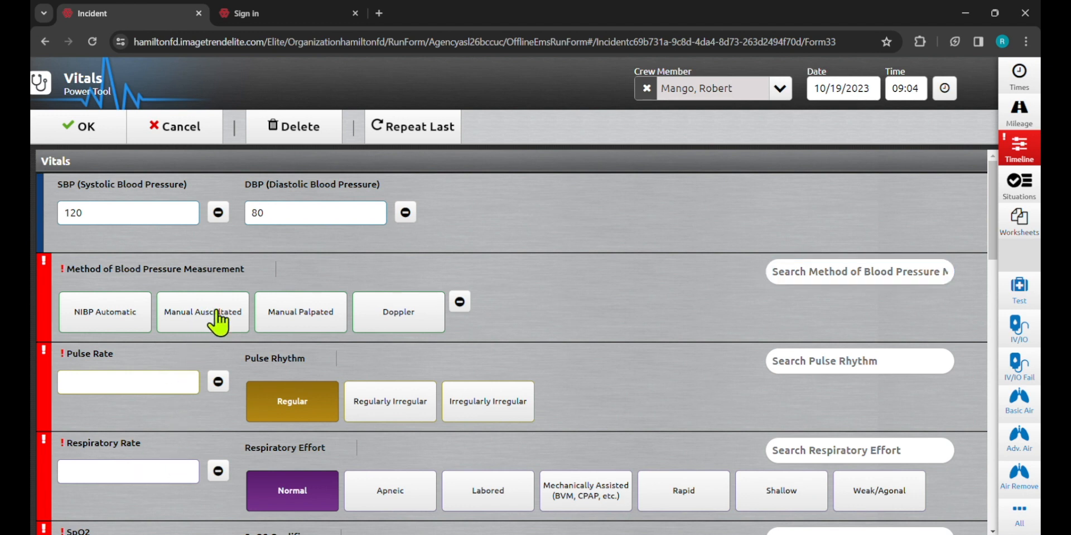
Set the Pulse Rate to 80, the Respiratory Rate to 16 and the SpO2 to 100
left_click(101, 384)
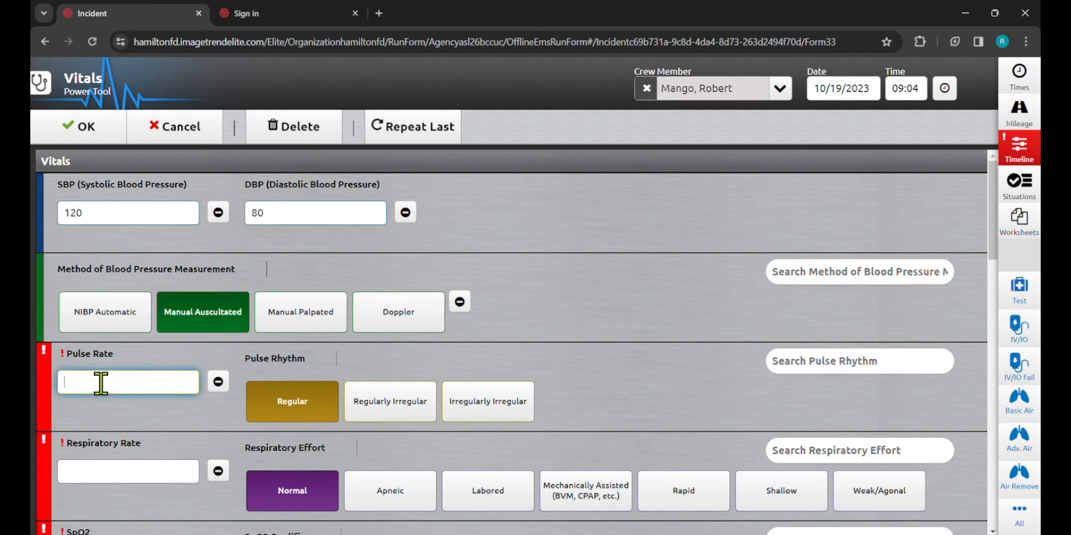
type("80")
key("Tab")
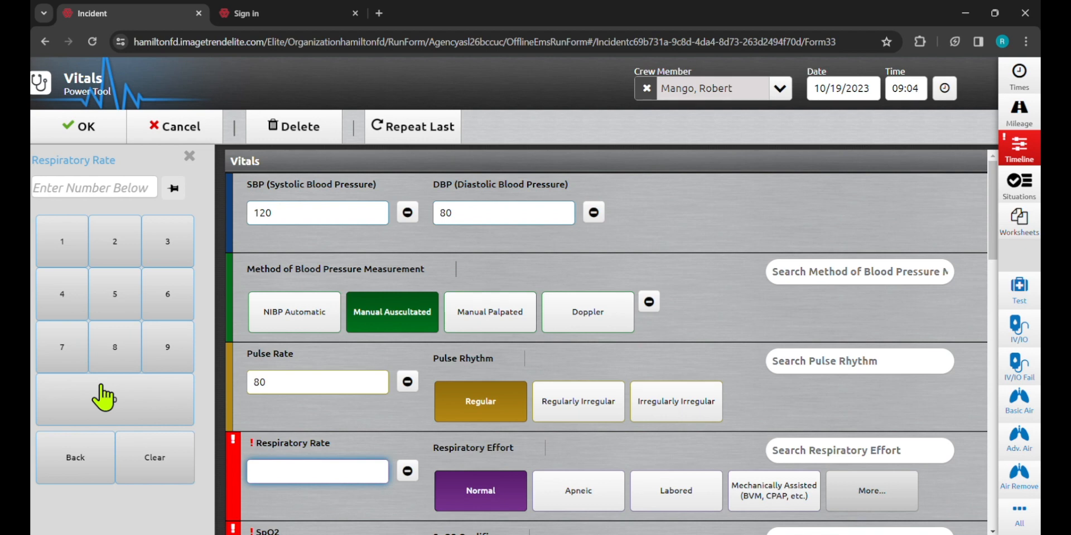
type("16")
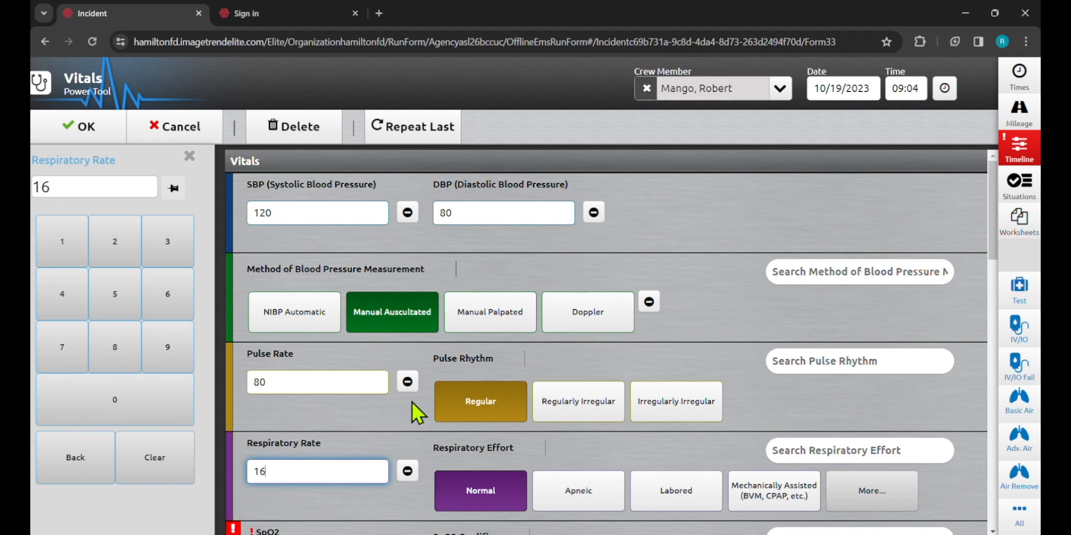
scroll(390, 410, "down", 3)
left_click(327, 363)
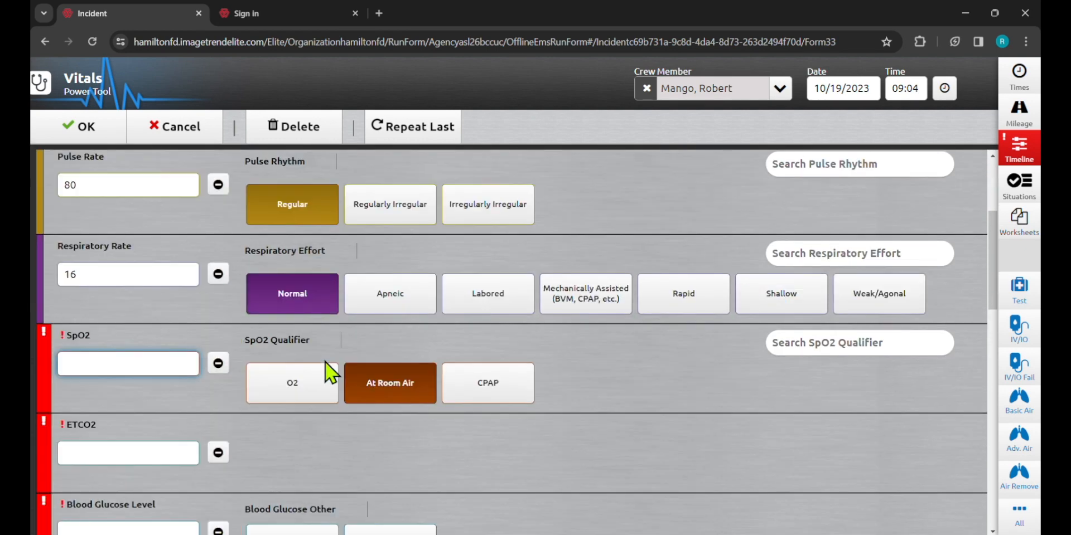
type("100")
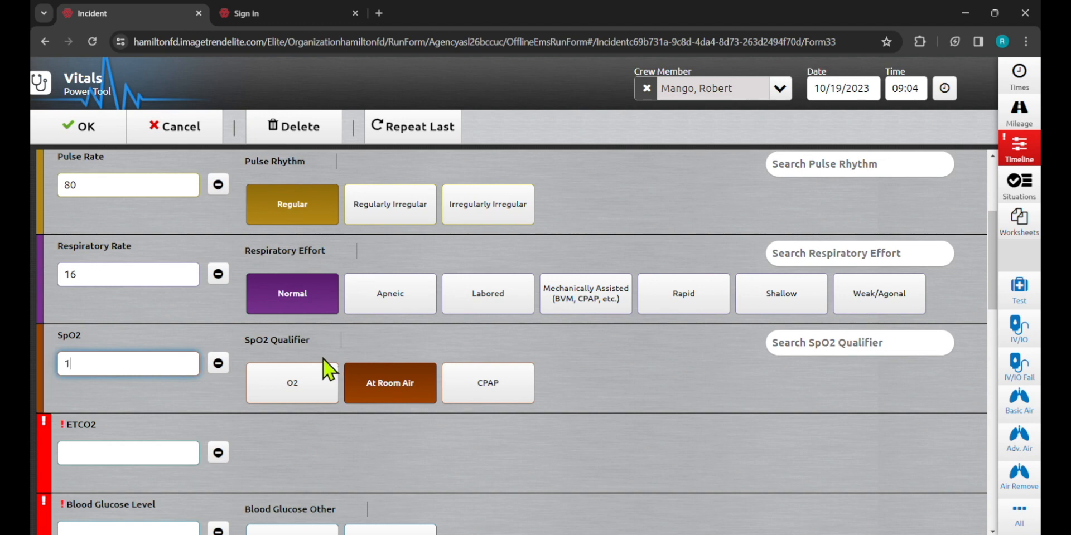
key("Tab")
Review the vitals fields and mark ETCO2 as Not Recorded
scroll(360, 366, "down", 1)
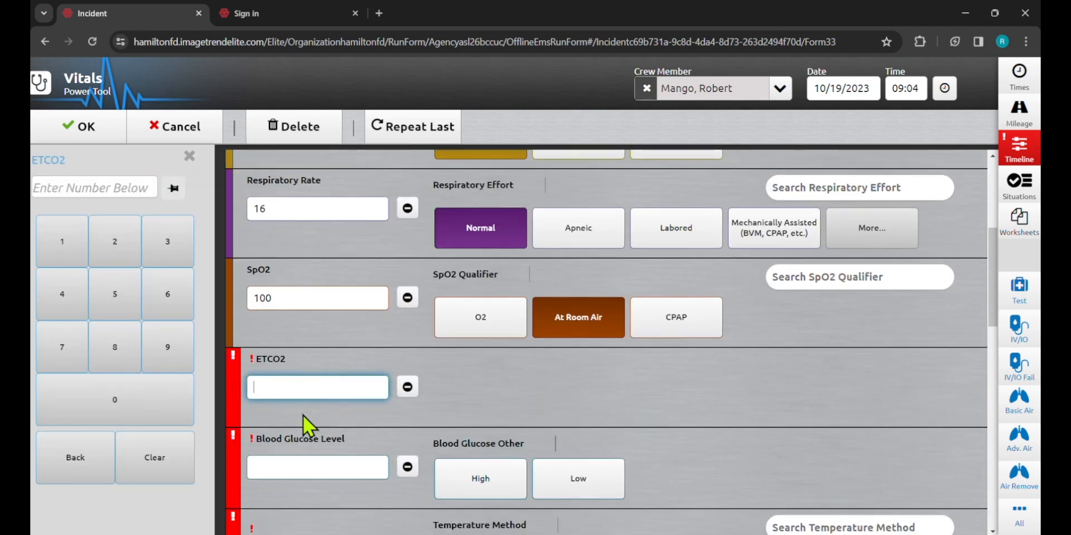
scroll(320, 322, "up", 4)
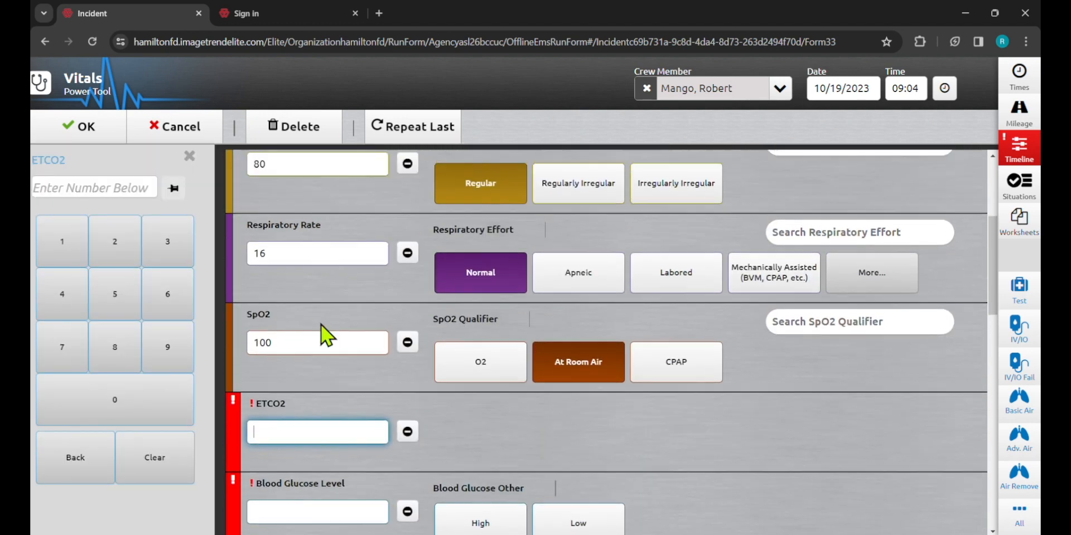
scroll(323, 304, "down", 4)
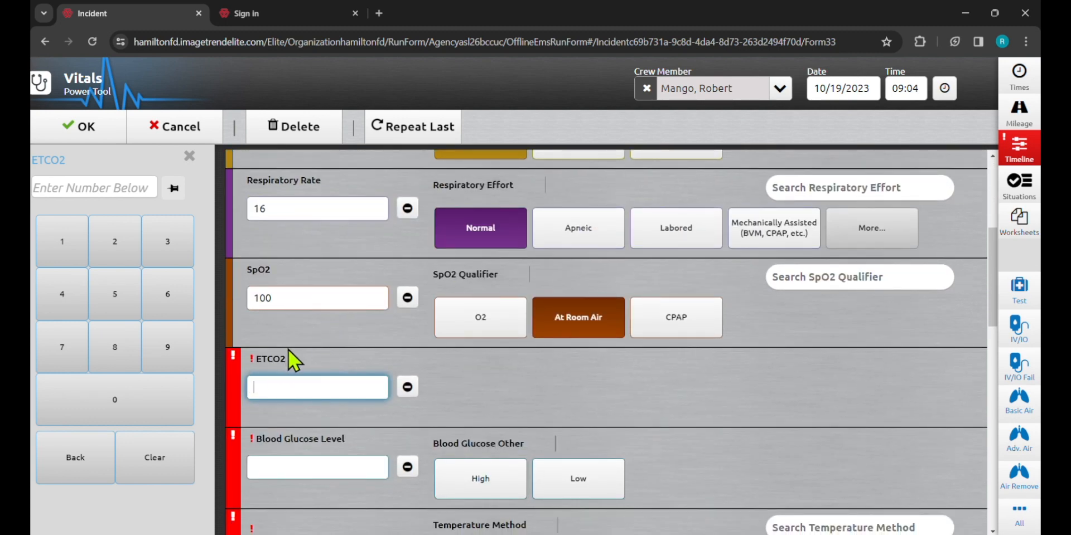
scroll(289, 350, "down", 3)
scroll(298, 361, "up", 1)
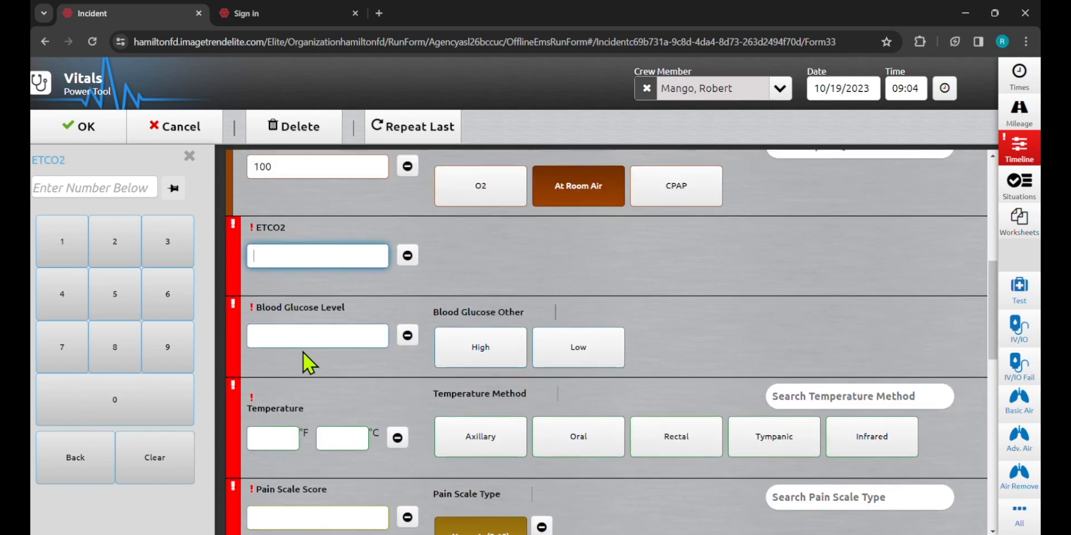
scroll(318, 337, "up", 6)
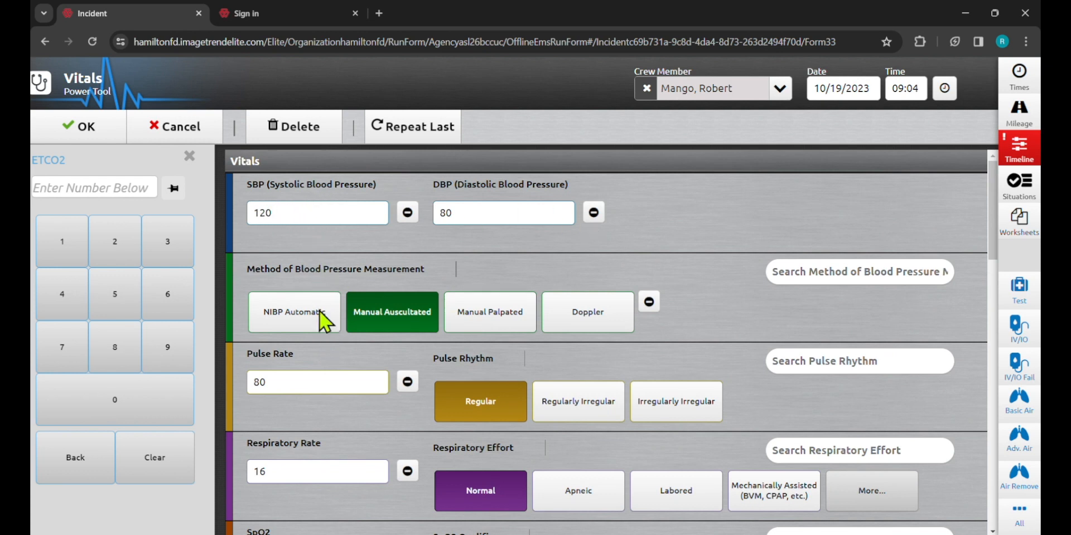
scroll(304, 407, "down", 3)
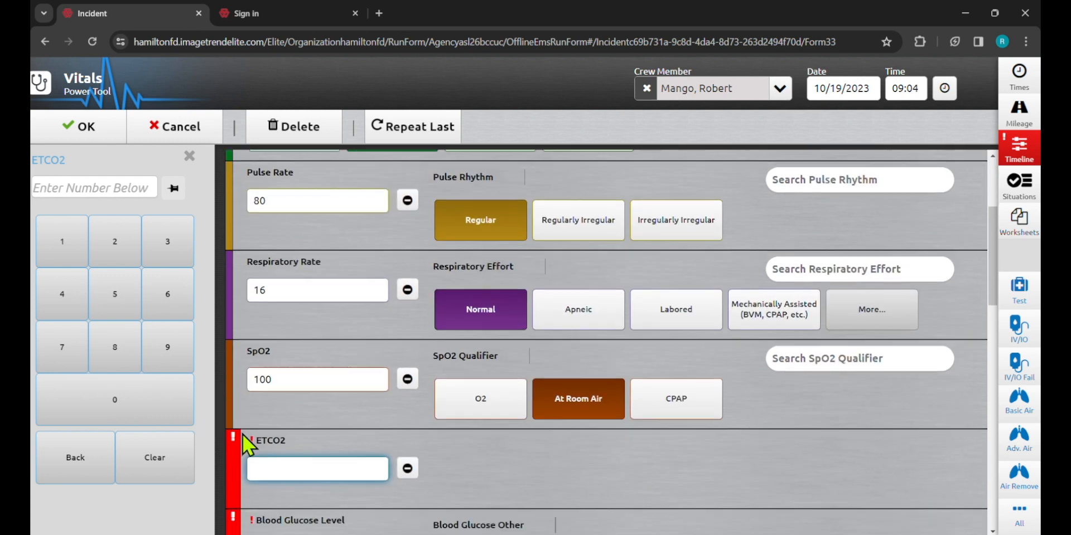
scroll(358, 473, "down", 1)
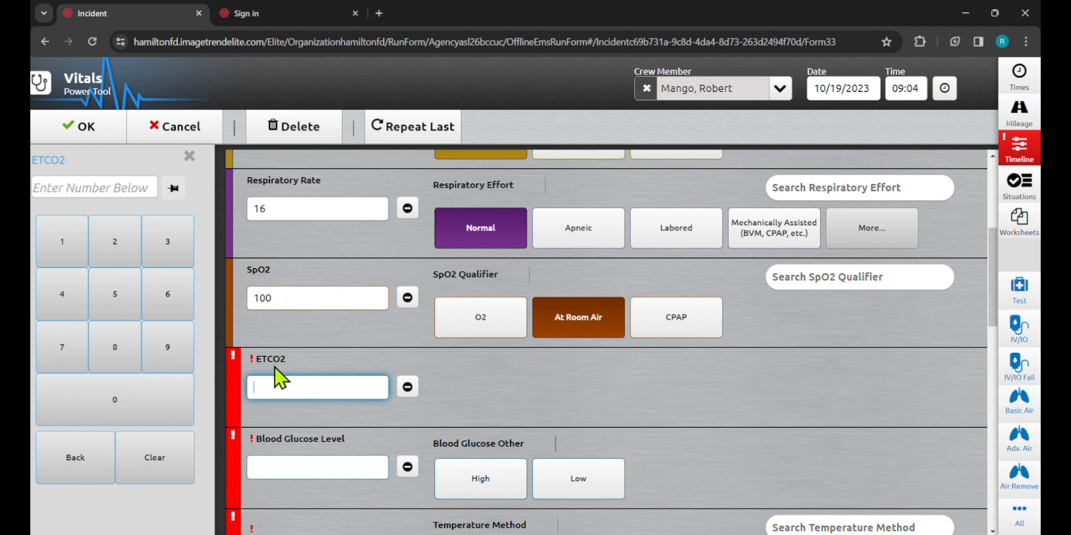
left_click(360, 382)
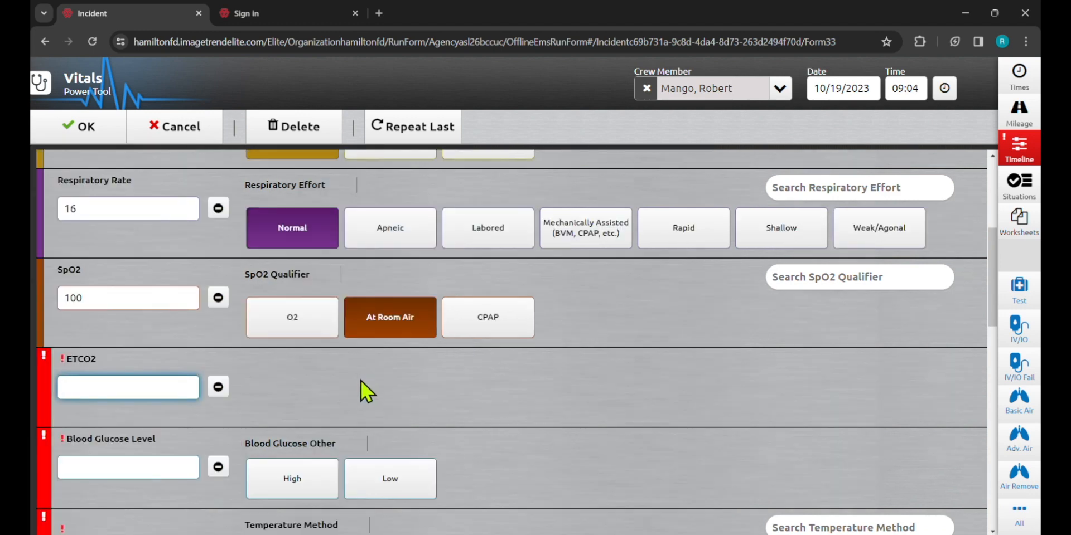
left_click(218, 389)
left_click(236, 310)
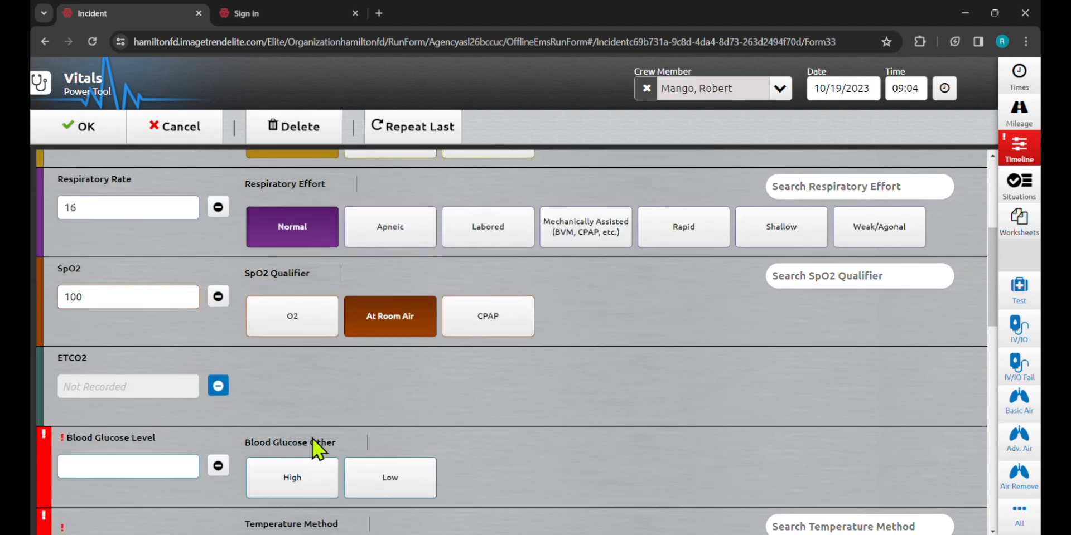
Mark the Blood Glucose Level and the Temperature as Not Recorded
scroll(311, 442, "down", 2)
scroll(236, 390, "down", 1)
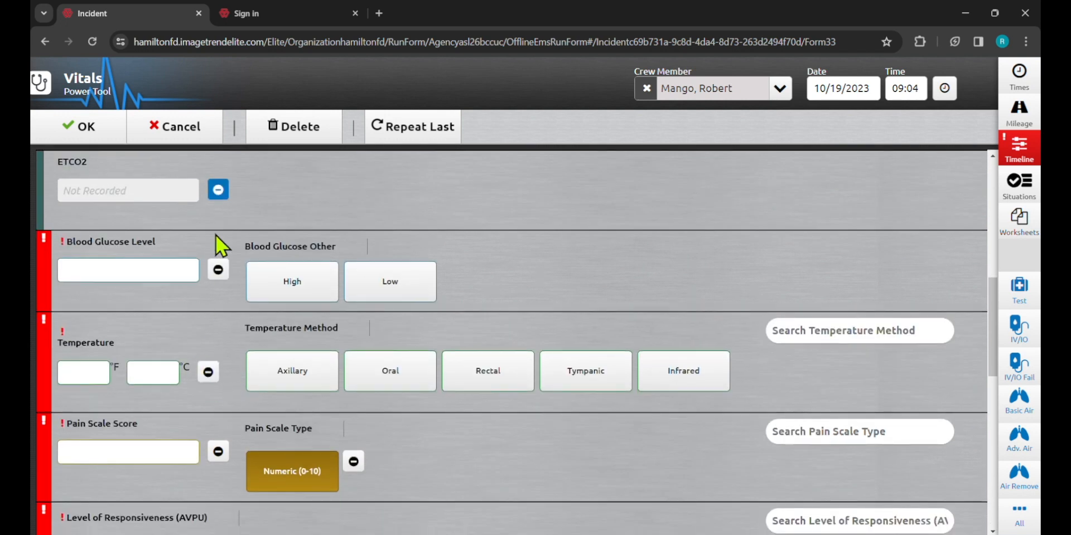
left_click(218, 273)
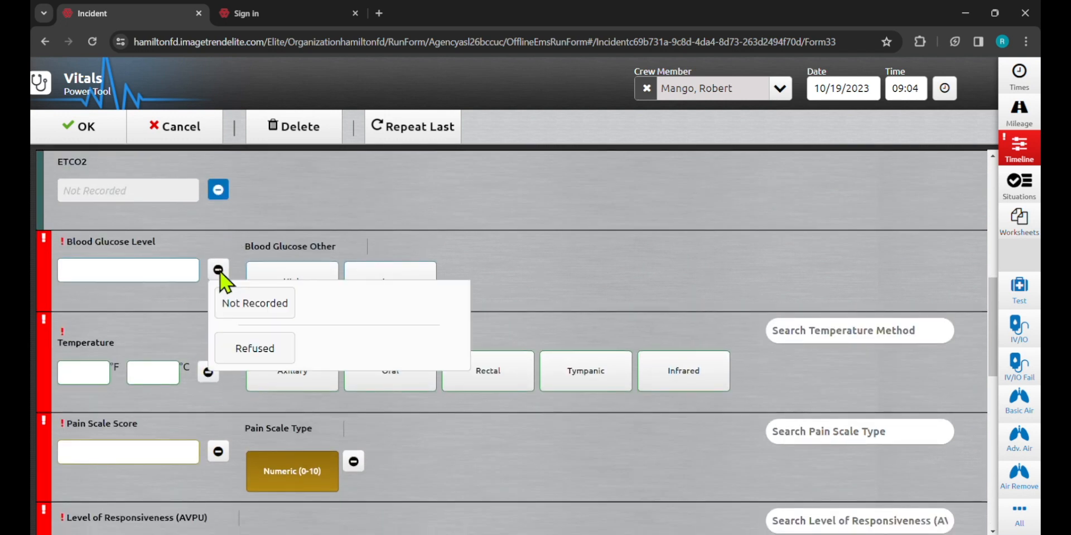
left_click(246, 304)
scroll(129, 310, "down", 1)
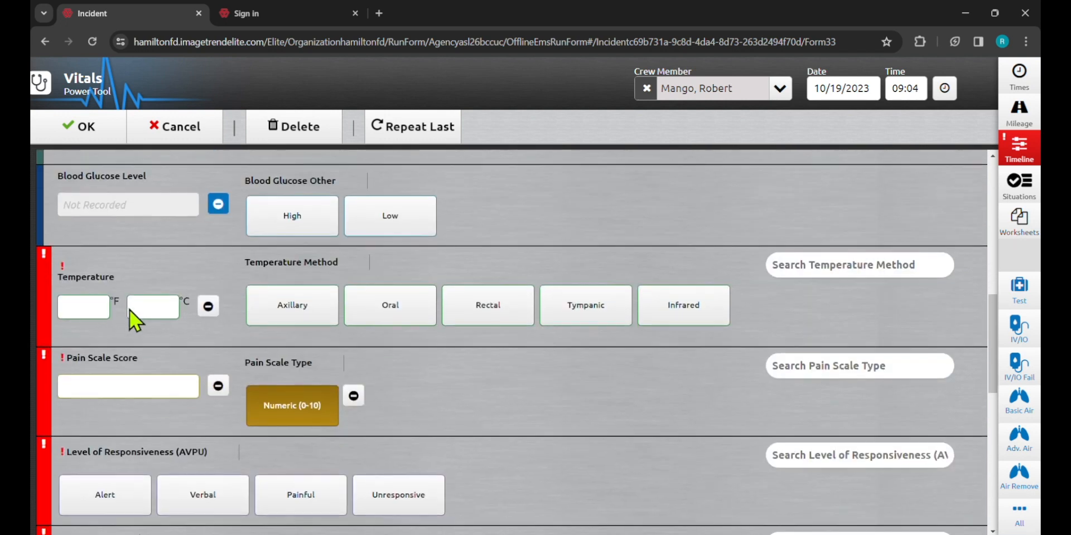
left_click(208, 307)
left_click(247, 234)
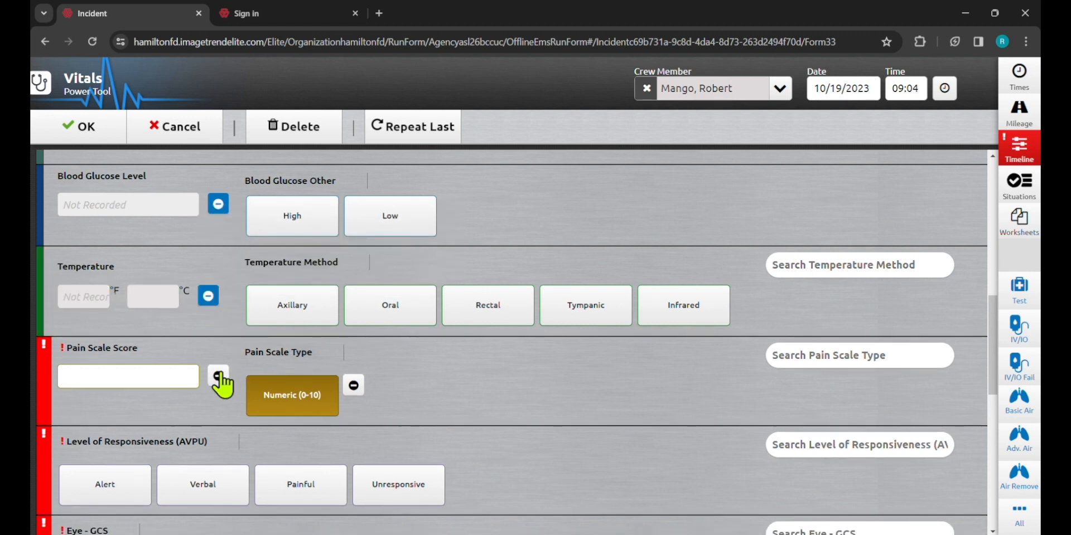
Mark the Pain Scale Score as Not Applicable and set the Level of Responsiveness (AVPU) to Alert
left_click(218, 375)
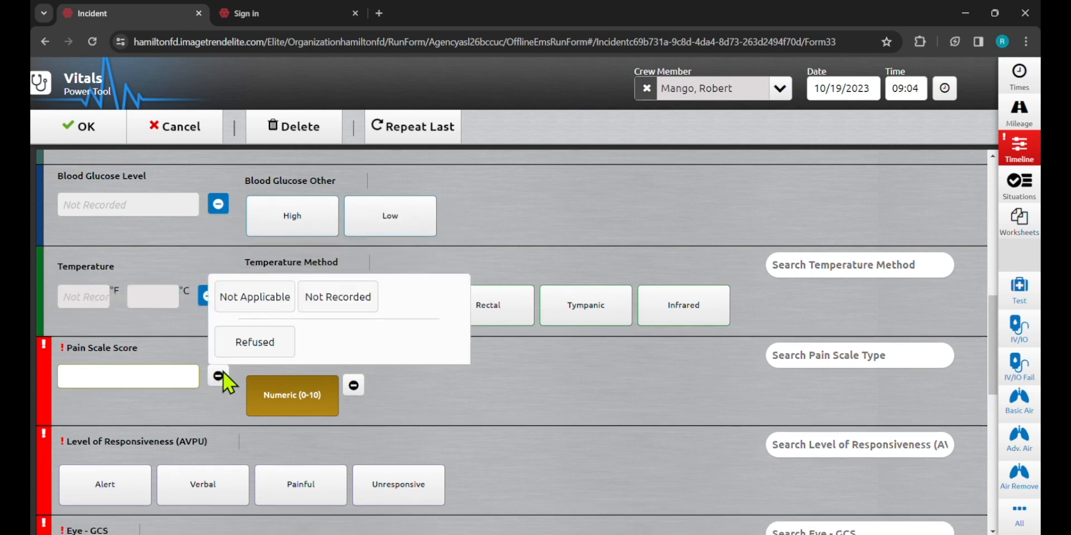
left_click(246, 301)
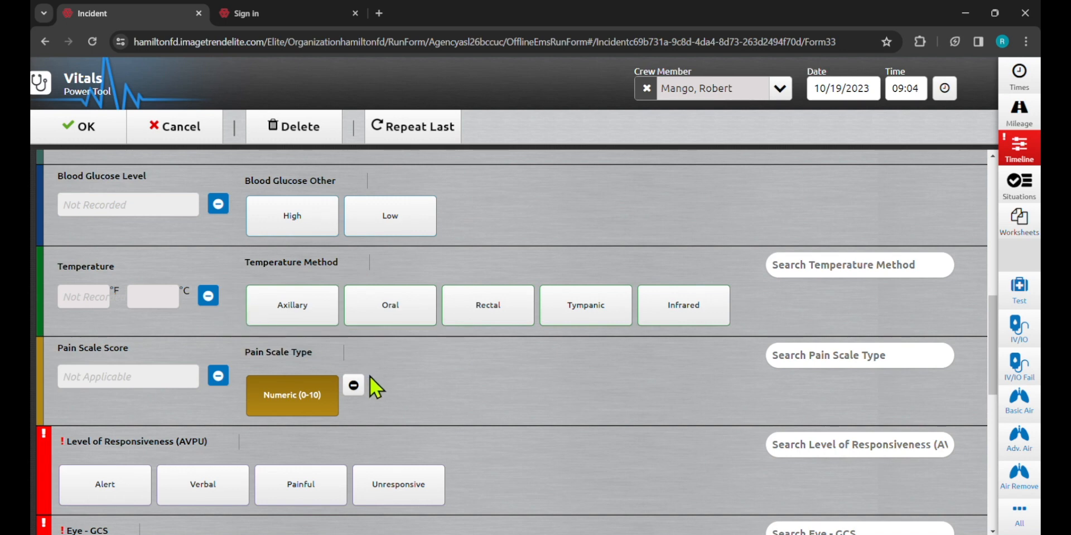
scroll(407, 386, "down", 2)
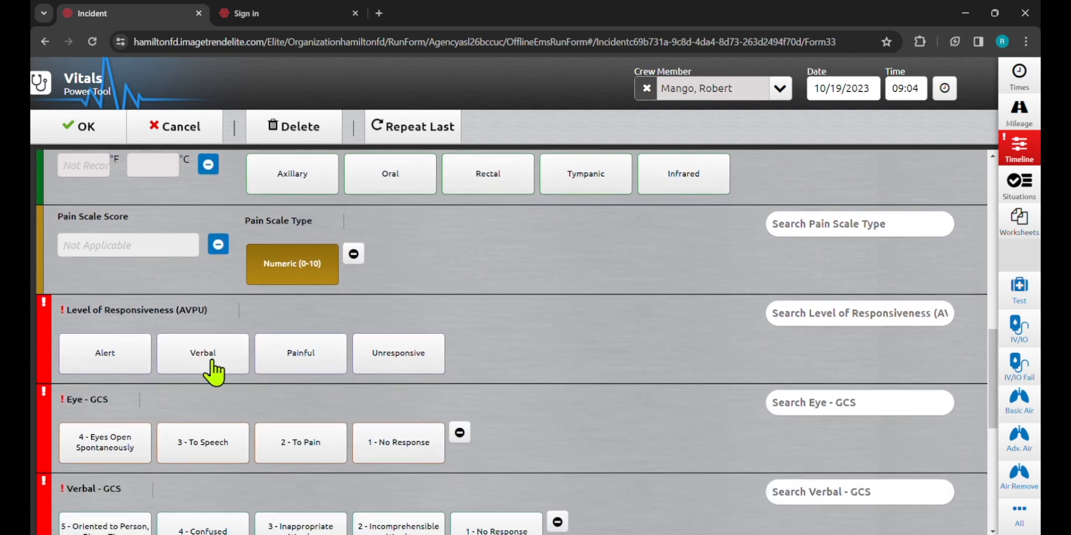
scroll(213, 370, "down", 2)
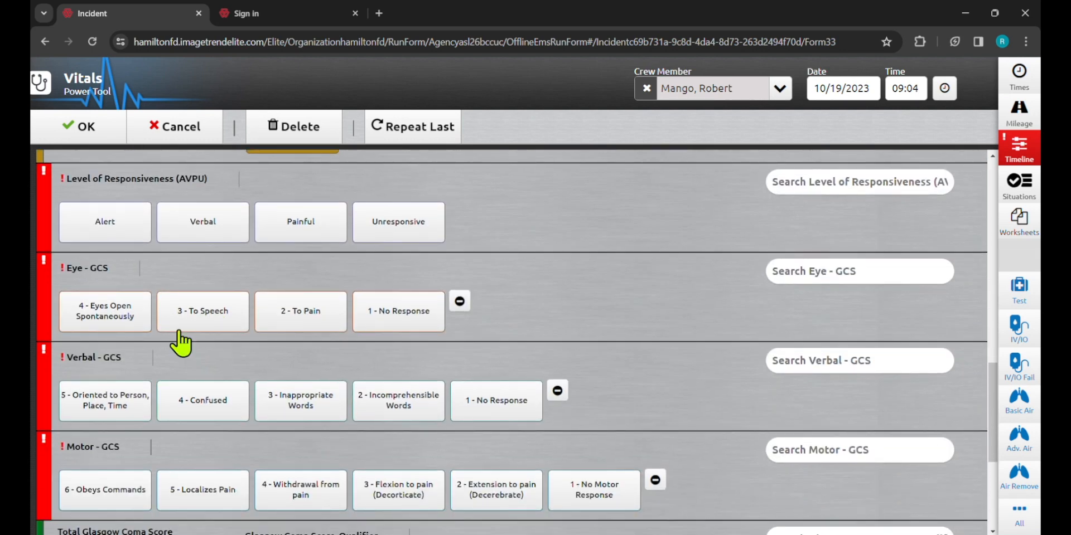
left_click(110, 222)
Set the GCS values to Eye 4 - Eyes Open Spontaneously, Verbal 5 - Oriented to Person, Place, Time, and Motor 6 - Obeys Commands
left_click(110, 320)
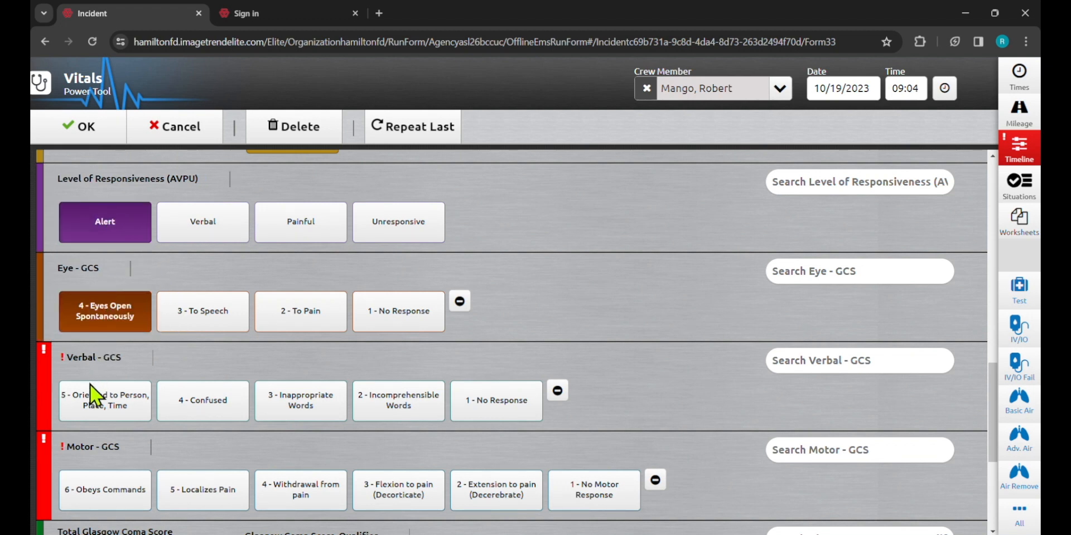
left_click(103, 399)
left_click(92, 491)
scroll(111, 420, "down", 2)
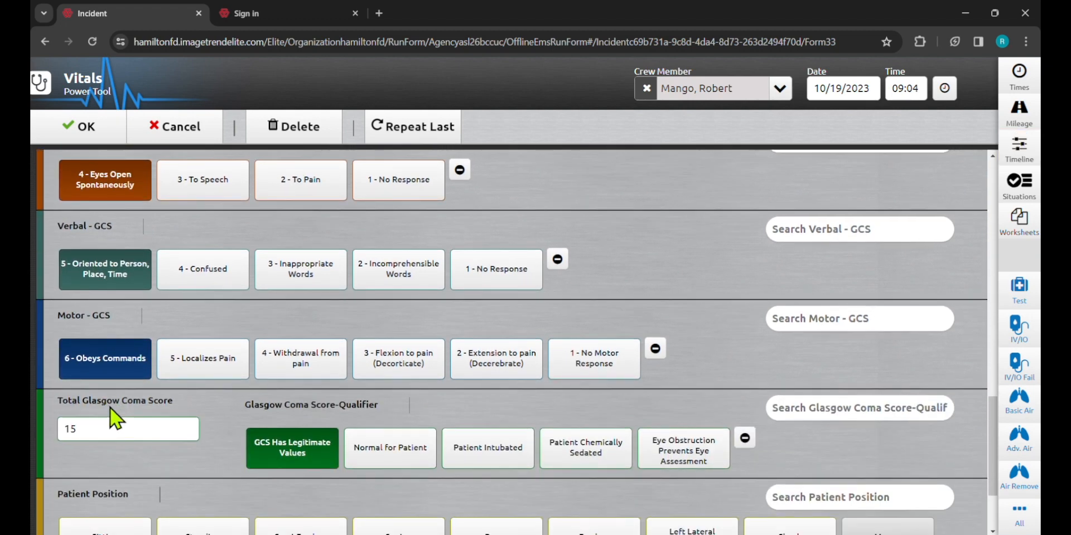
Clear the AVPU, Eye and Verbal GCS selections and choose Alert, Eye 4 and Verbal 5 again
scroll(114, 418, "up", 2)
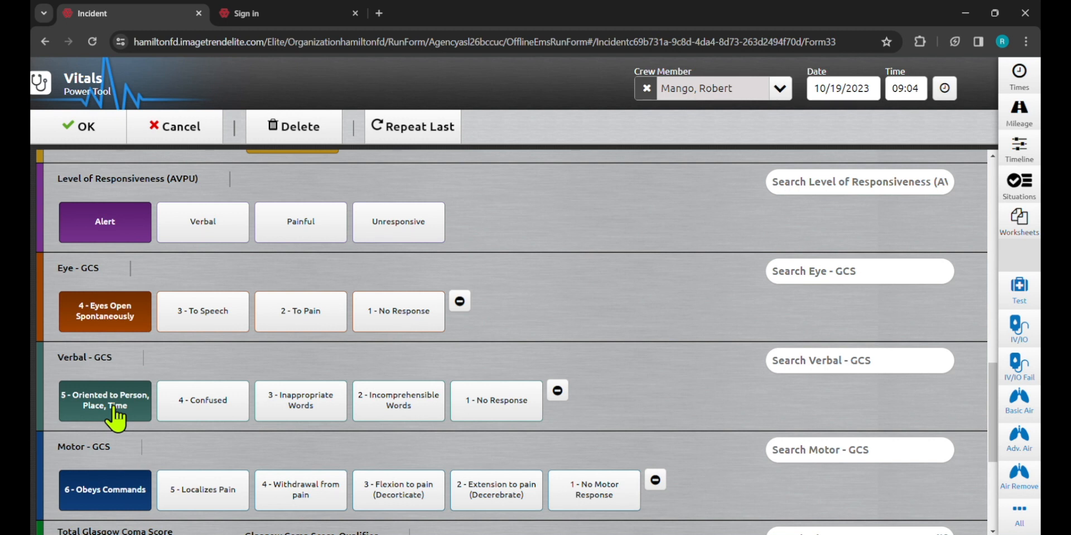
scroll(116, 416, "up", 2)
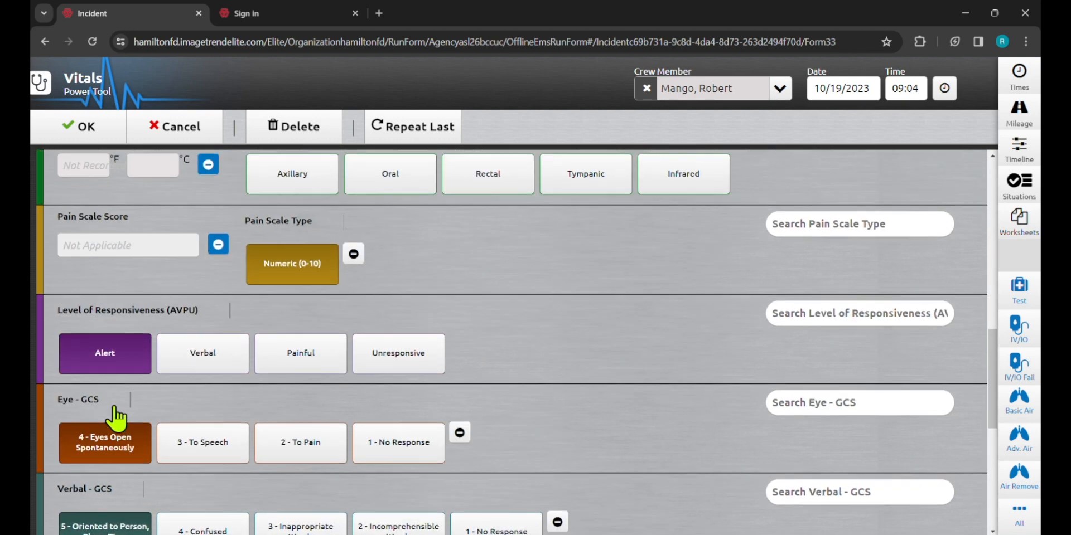
scroll(115, 413, "down", 2)
scroll(125, 353, "down", 2)
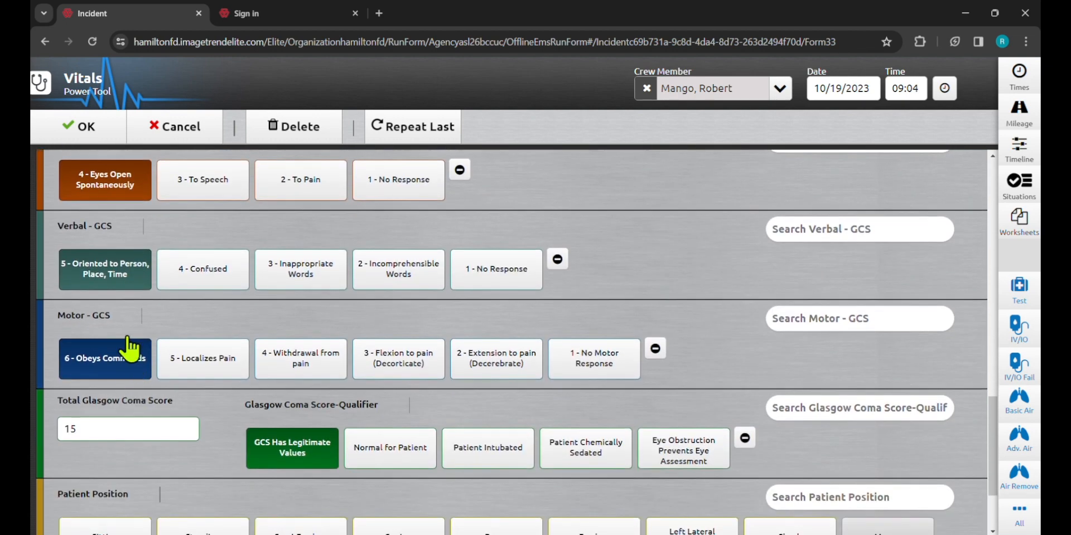
scroll(311, 373, "up", 2)
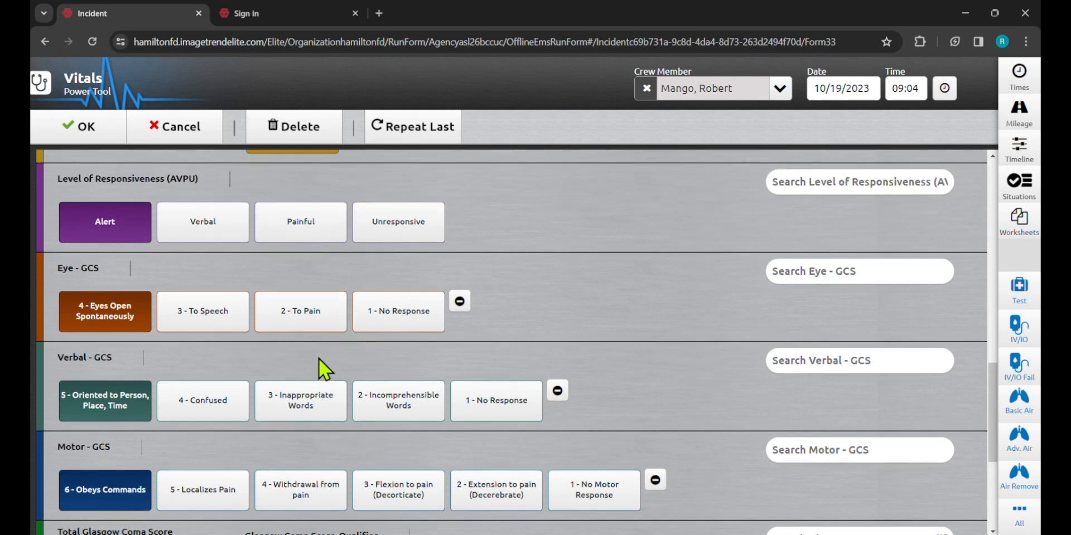
left_click(102, 224)
left_click(101, 314)
left_click(98, 395)
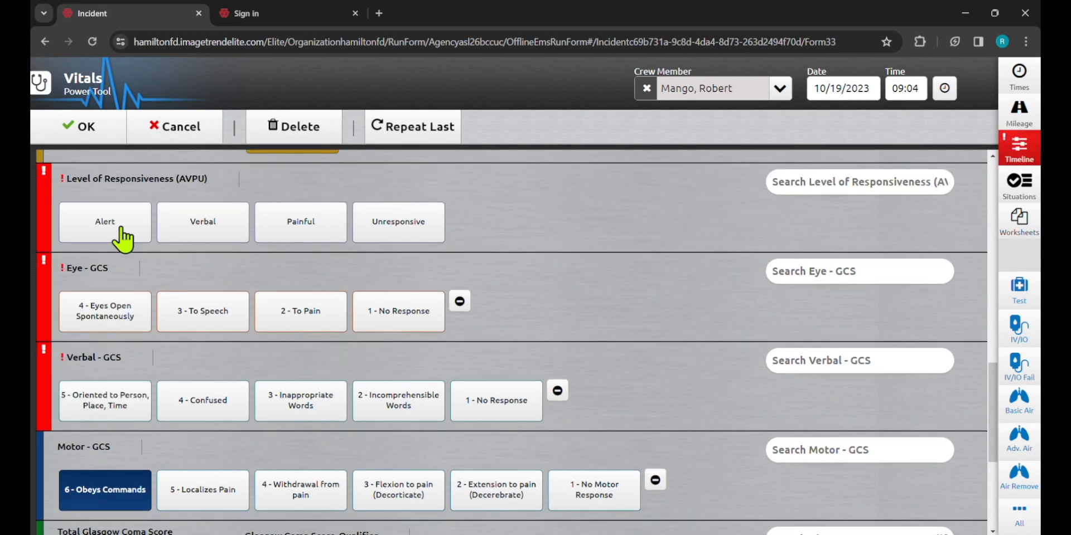
left_click(118, 225)
left_click(118, 315)
left_click(112, 403)
Review the Total Glasgow Coma Score section and expand the full list of Patient Position options
scroll(128, 368, "down", 3)
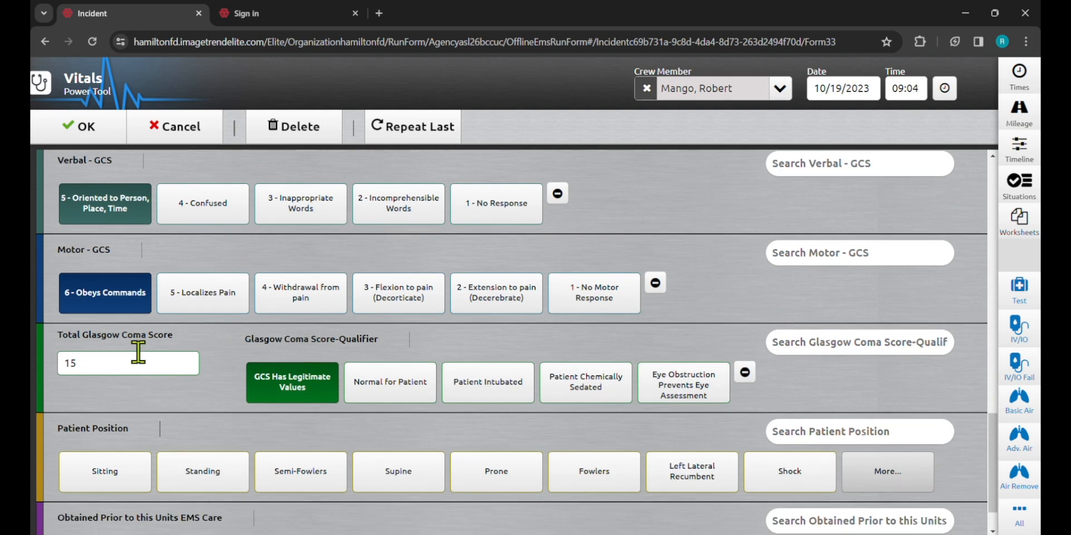
scroll(184, 359, "up", 1)
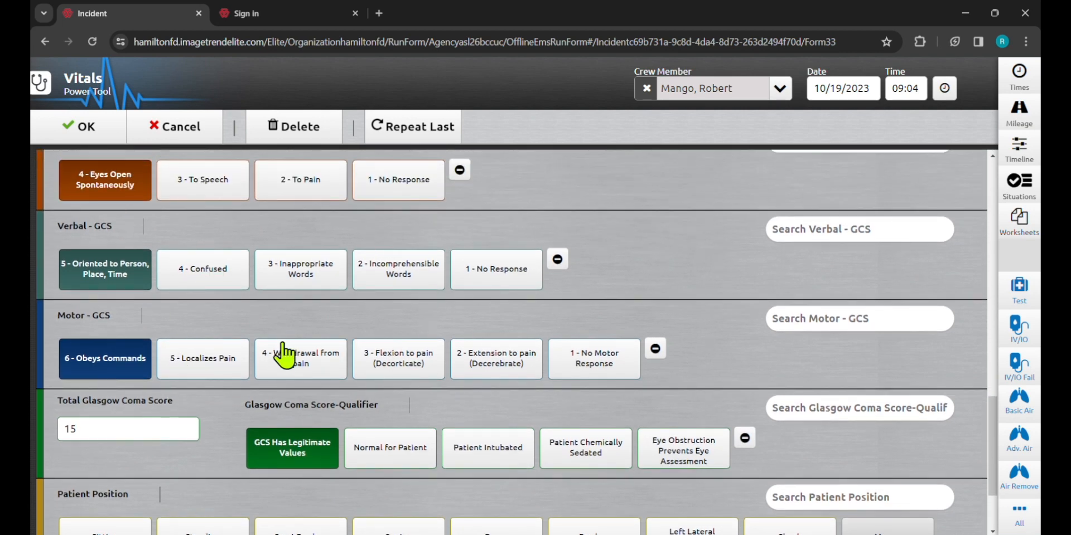
scroll(285, 355, "down", 2)
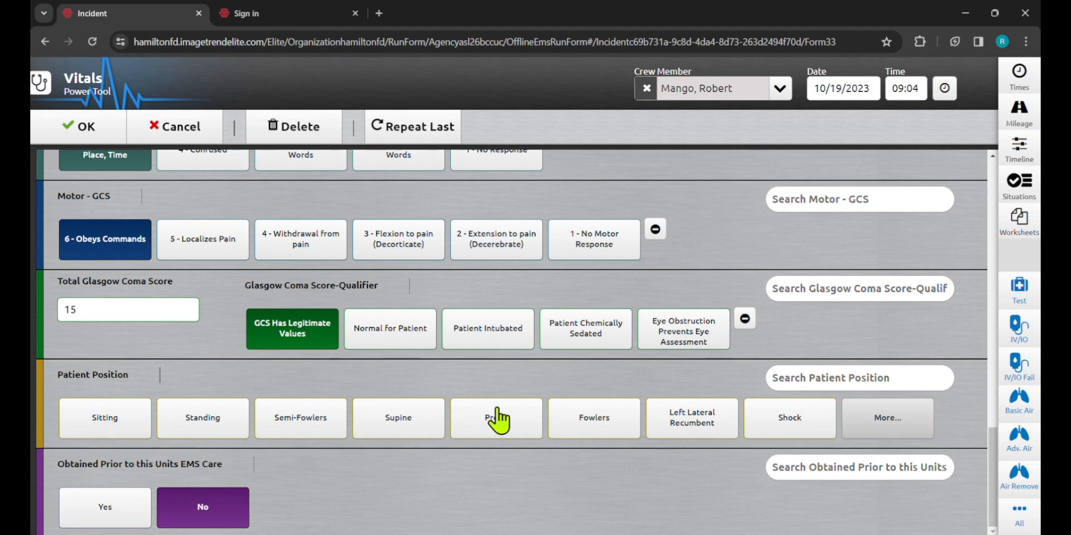
left_click(867, 433)
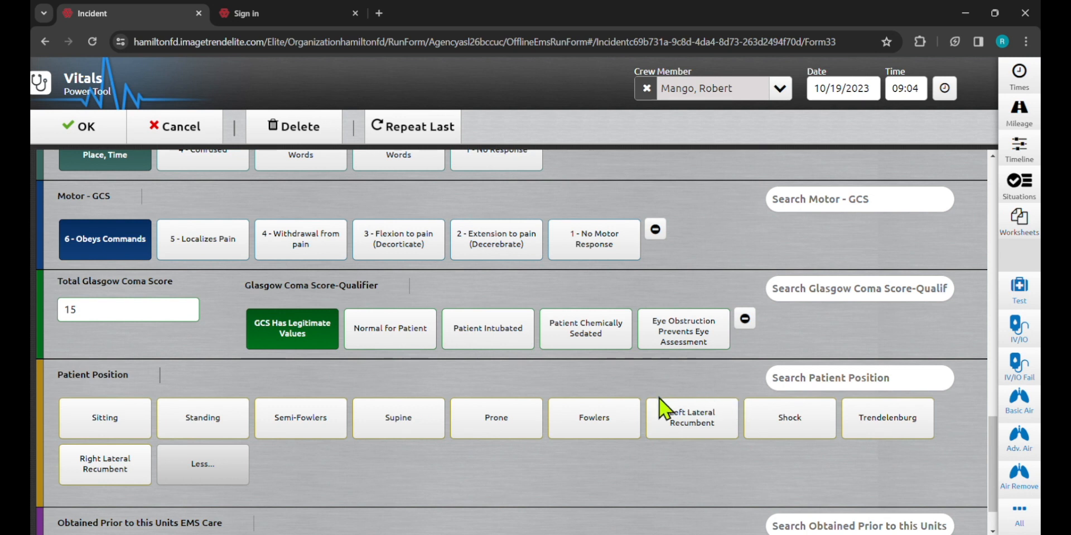
Set Obtained Prior to this Units EMS Care to Yes and confirm the vitals entry
scroll(585, 394, "down", 1)
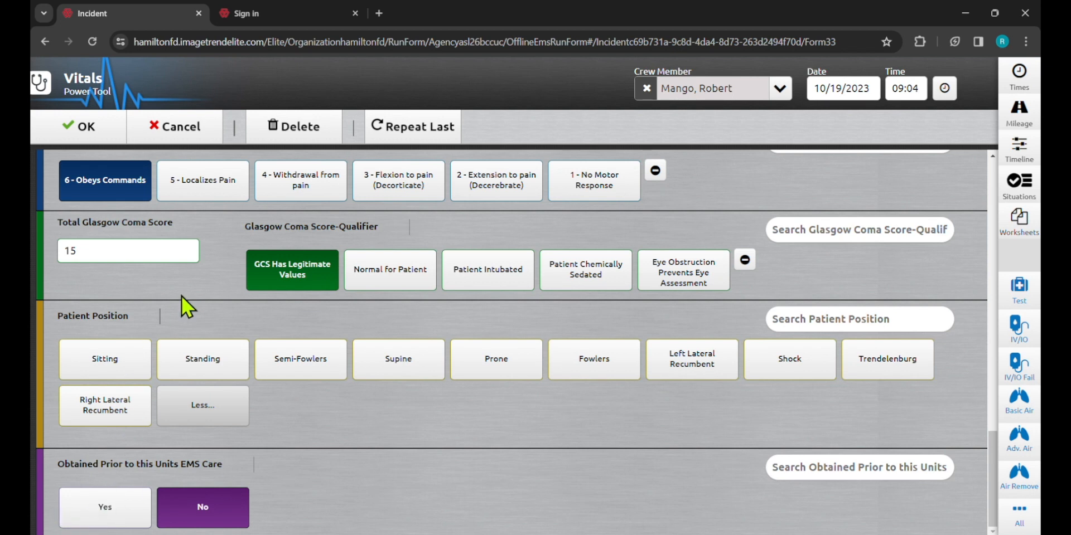
left_click(104, 521)
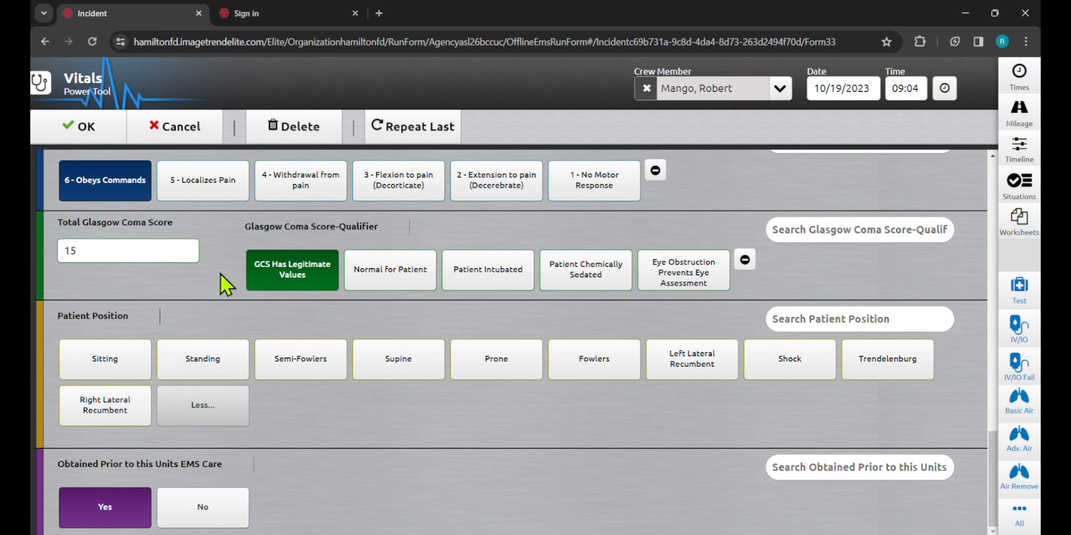
left_click(78, 126)
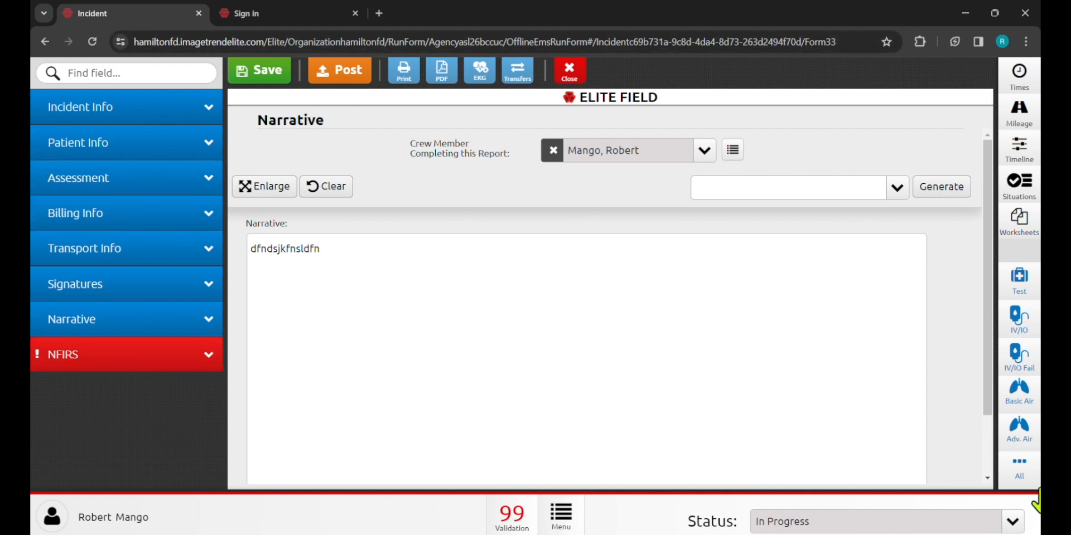
Look over the full set of Power Tools, and examine the recorded events on the incident Timeline
left_click(1016, 475)
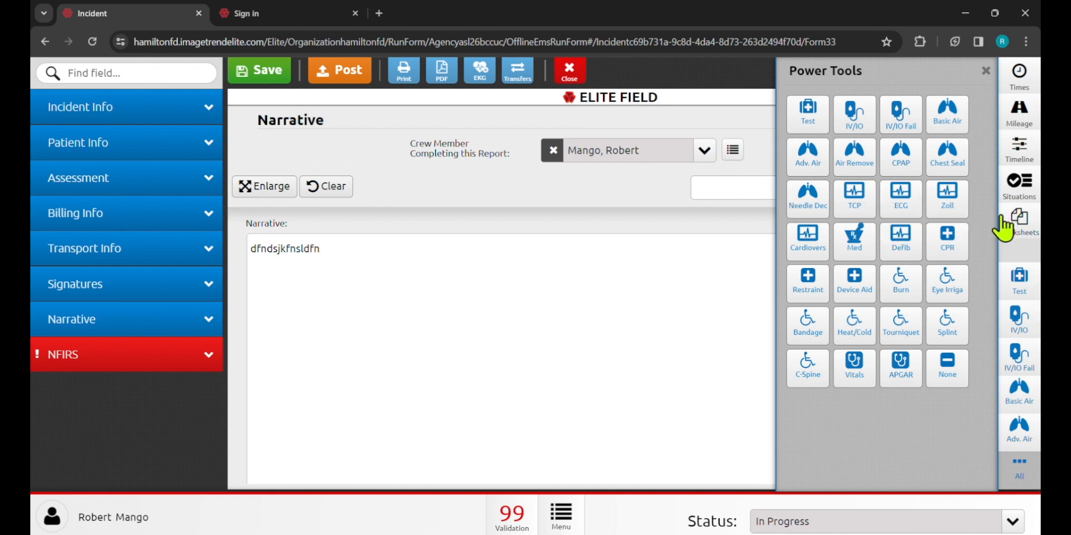
left_click(1016, 161)
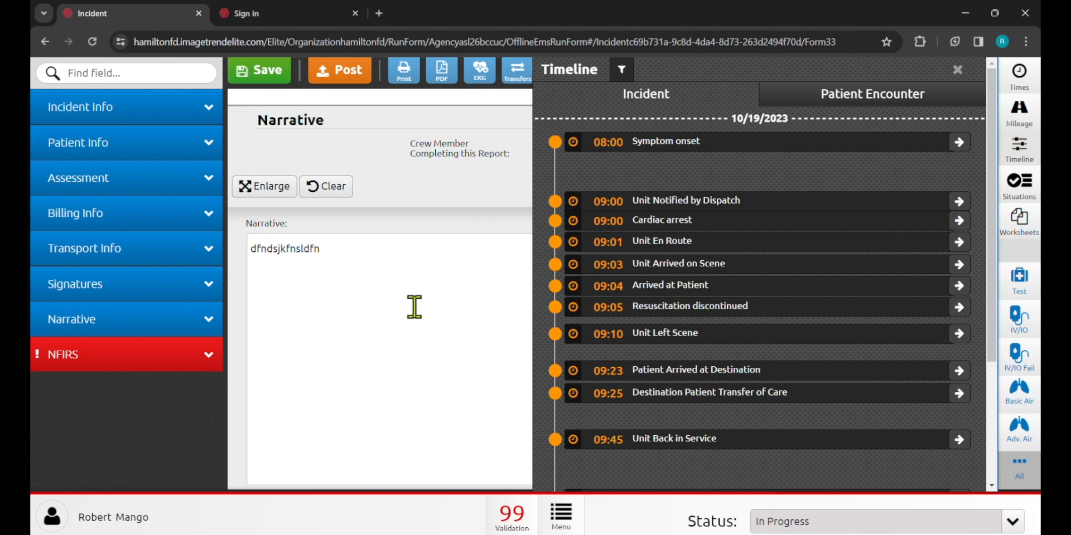
scroll(666, 306, "down", 3)
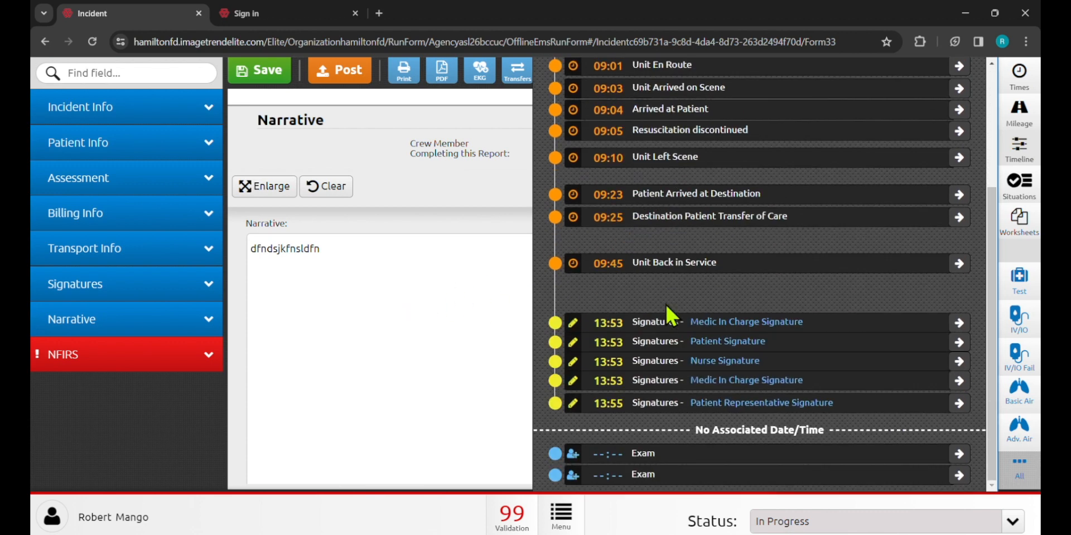
scroll(732, 320, "up", 3)
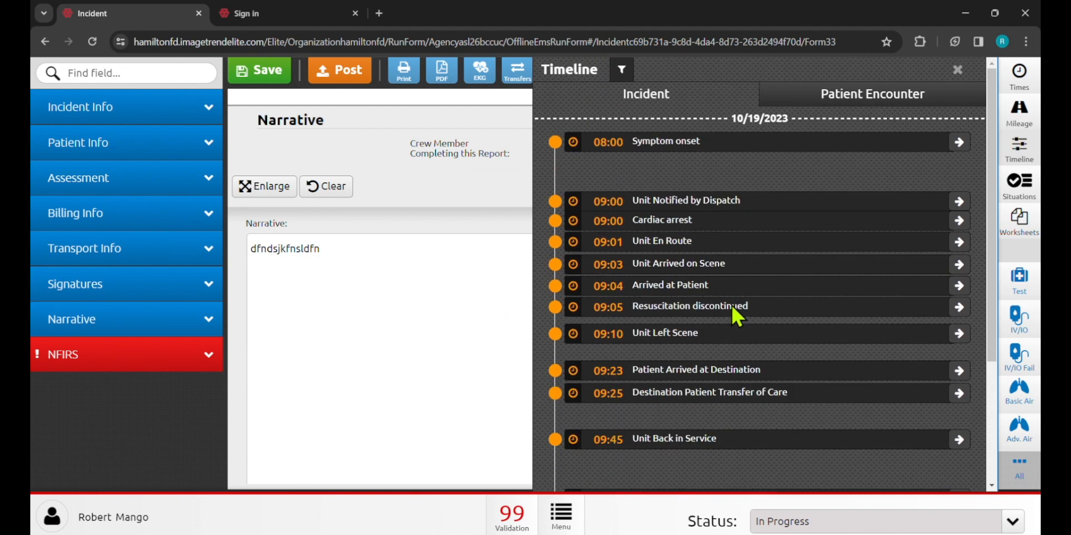
scroll(737, 312, "down", 3)
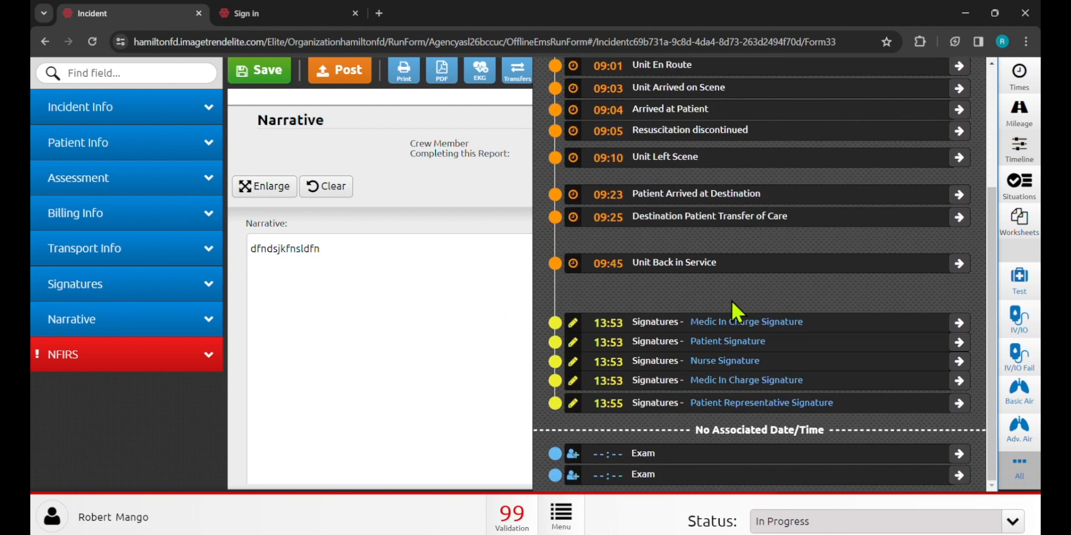
scroll(731, 311, "up", 3)
left_click(425, 390)
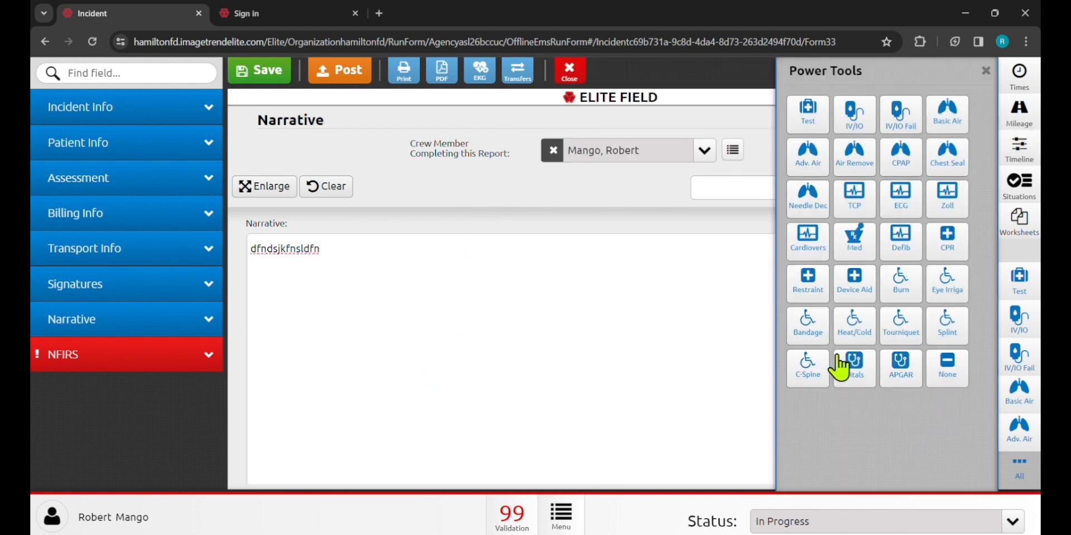
Start a new Vitals entry with a blood pressure of 120 over 80, measured by NIBP Automatic
left_click(846, 374)
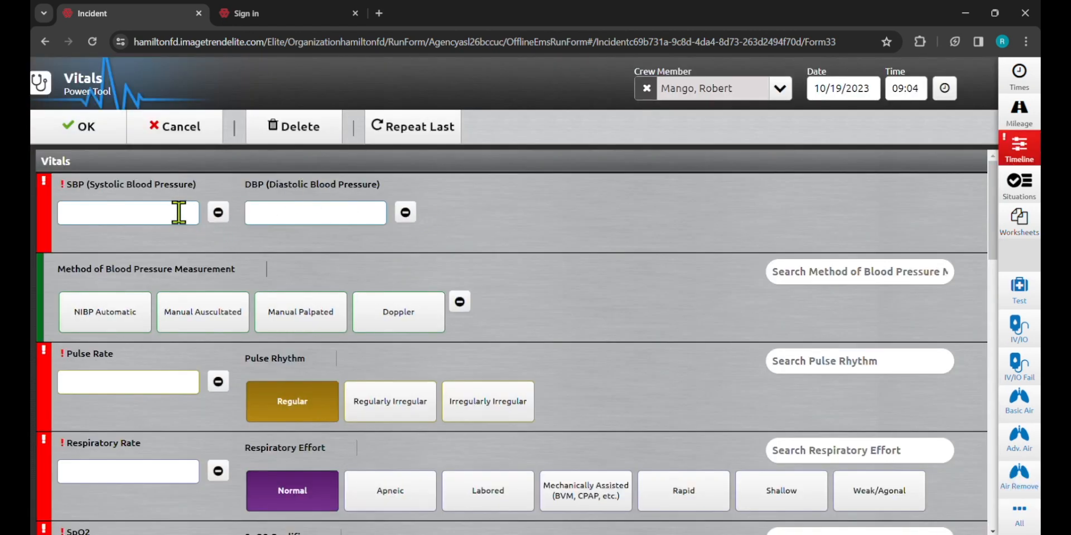
left_click(176, 212)
type("12")
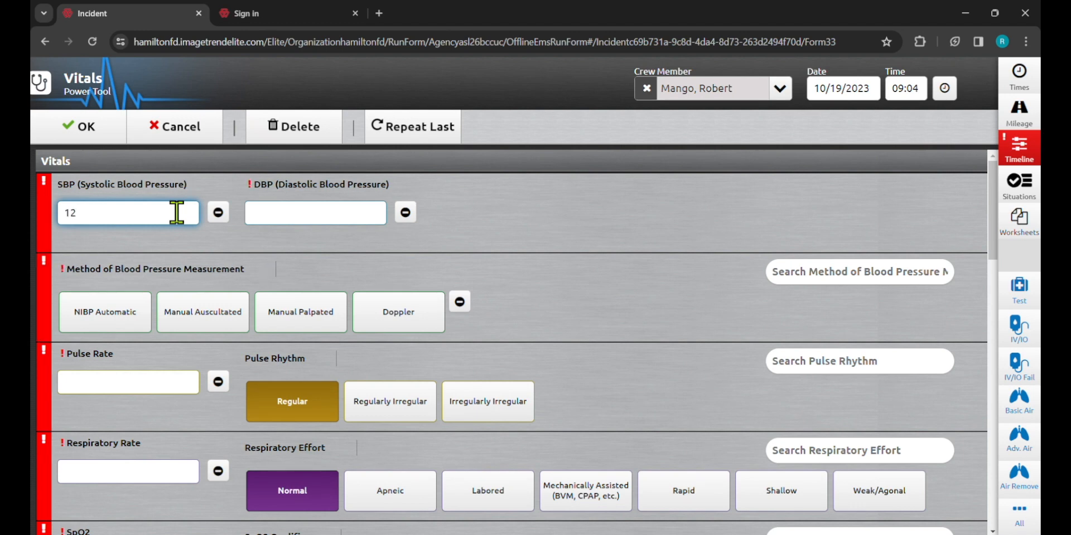
type("080")
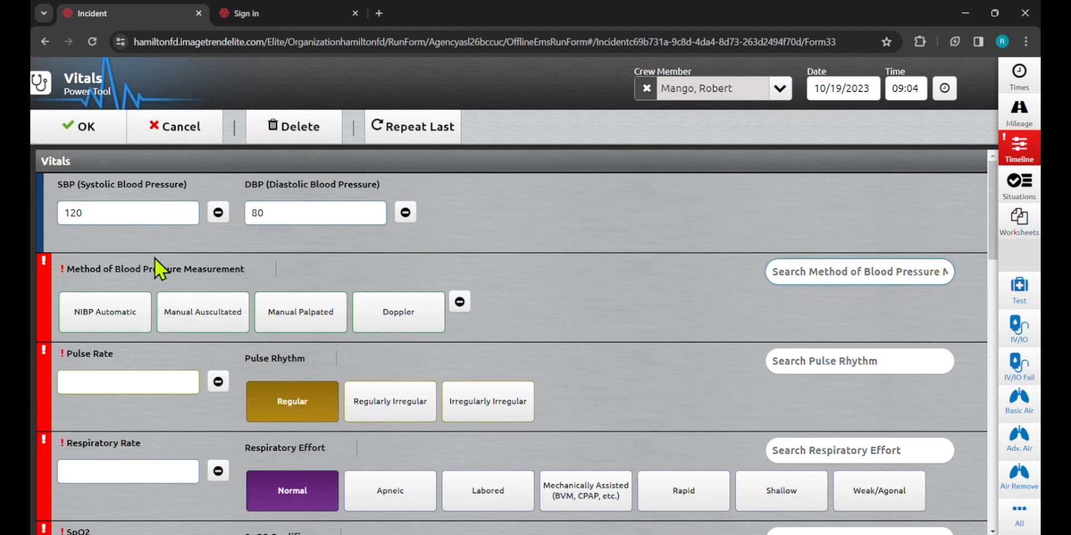
left_click(126, 330)
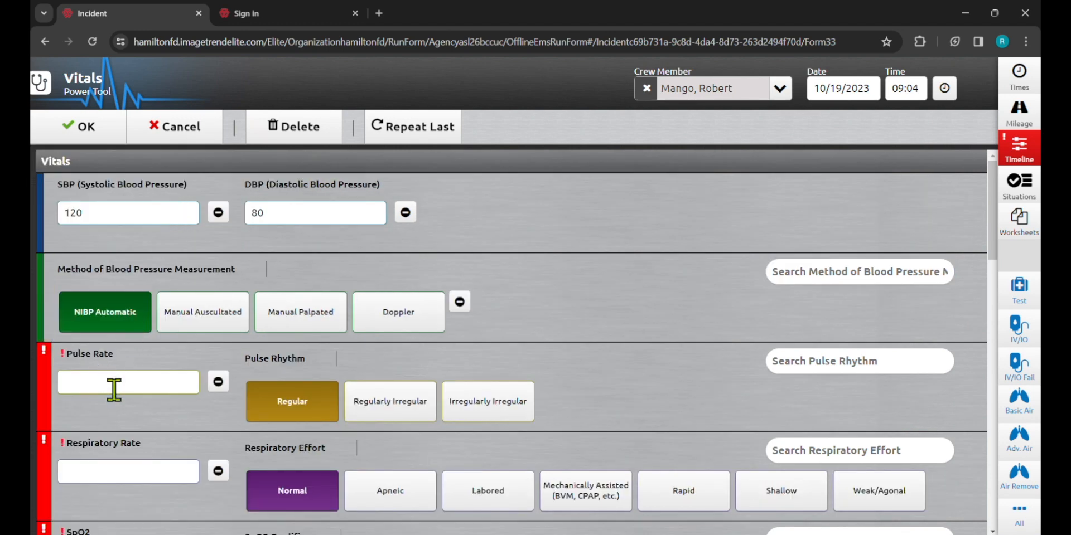
Enter a Pulse Rate of 80, a Respiratory Rate of 16 and an SpO2 of 100 in the new vitals entry
left_click(112, 384)
type("8016")
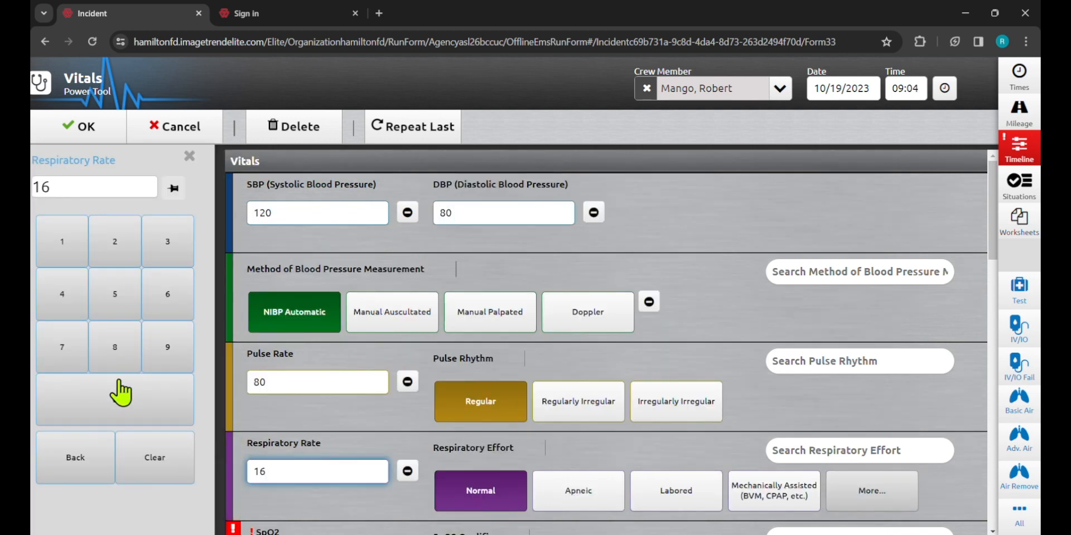
scroll(426, 393, "down", 3)
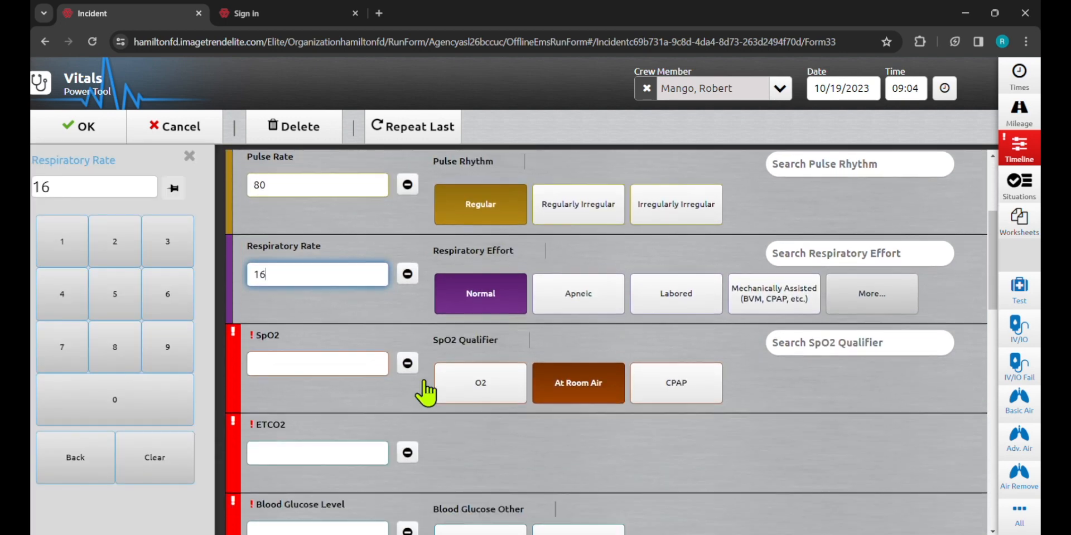
left_click(313, 366)
type("100")
key("Tab")
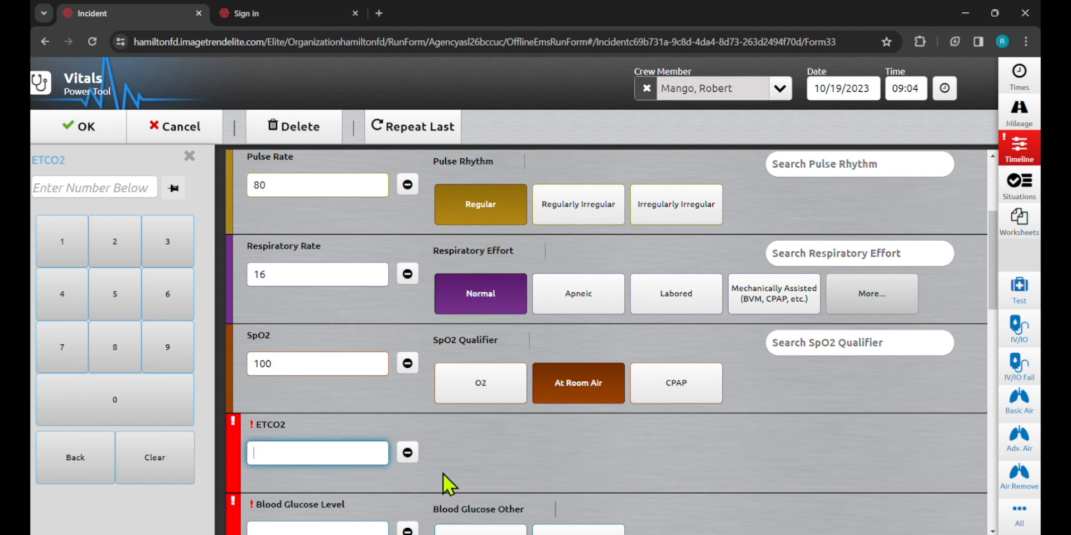
Mark ETCO2 and the Blood Glucose Level as Not Recorded in the new vitals entry
left_click(408, 453)
left_click(251, 378)
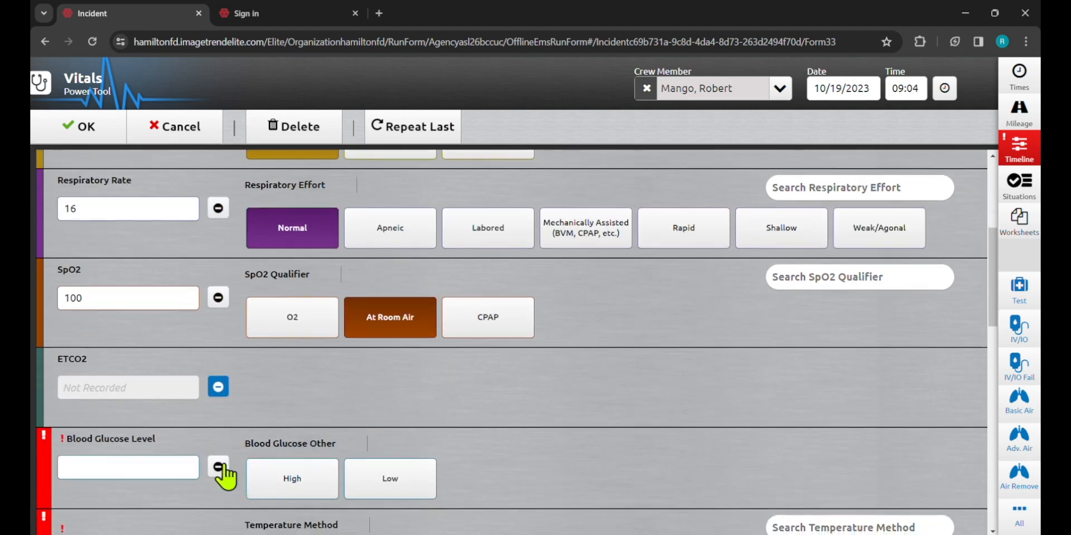
left_click(219, 468)
left_click(240, 388)
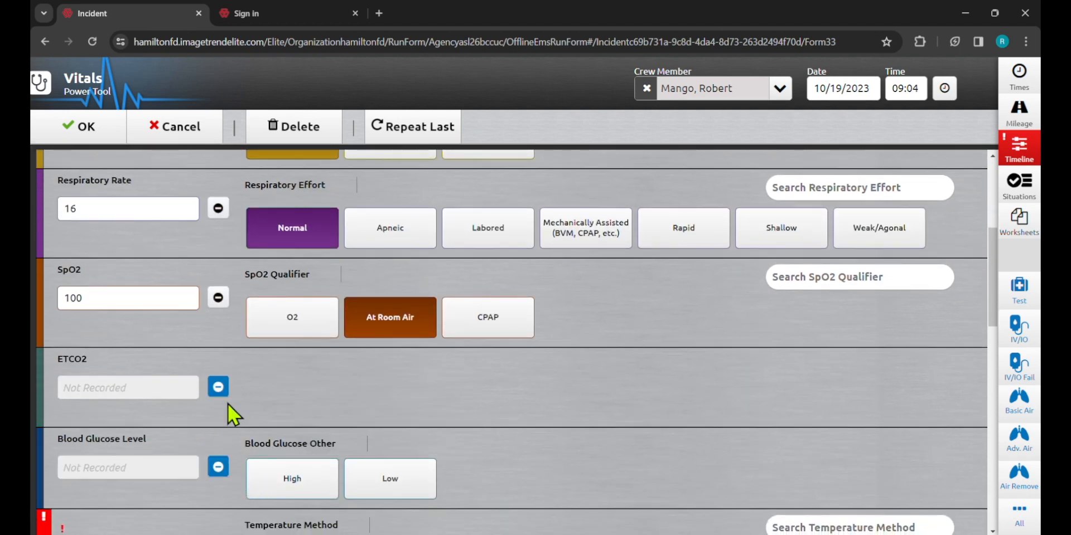
Mark the Temperature as Not Recorded and the Pain Scale Score as Not Applicable
left_click(208, 439)
left_click(249, 361)
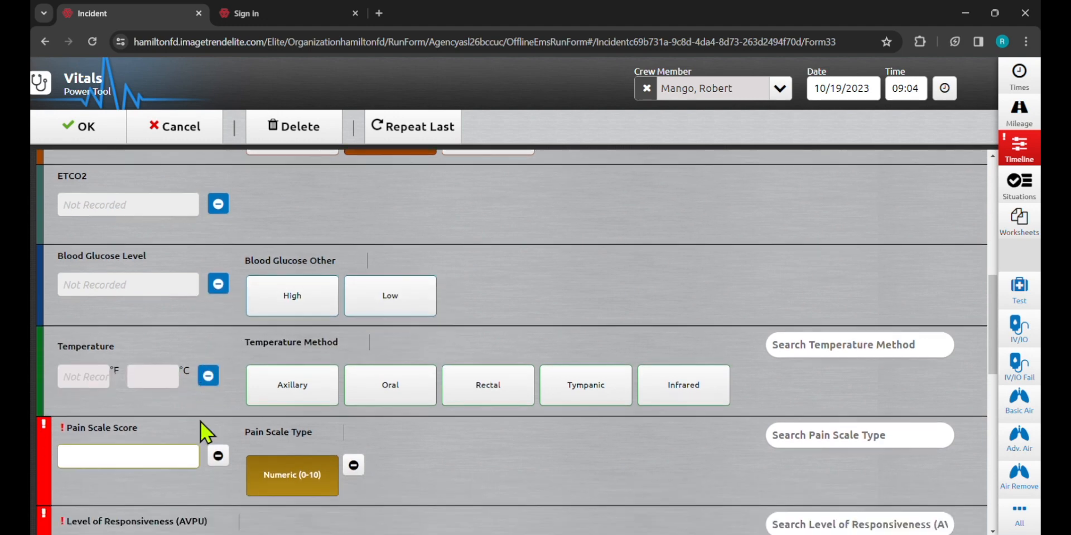
left_click(218, 443)
left_click(245, 363)
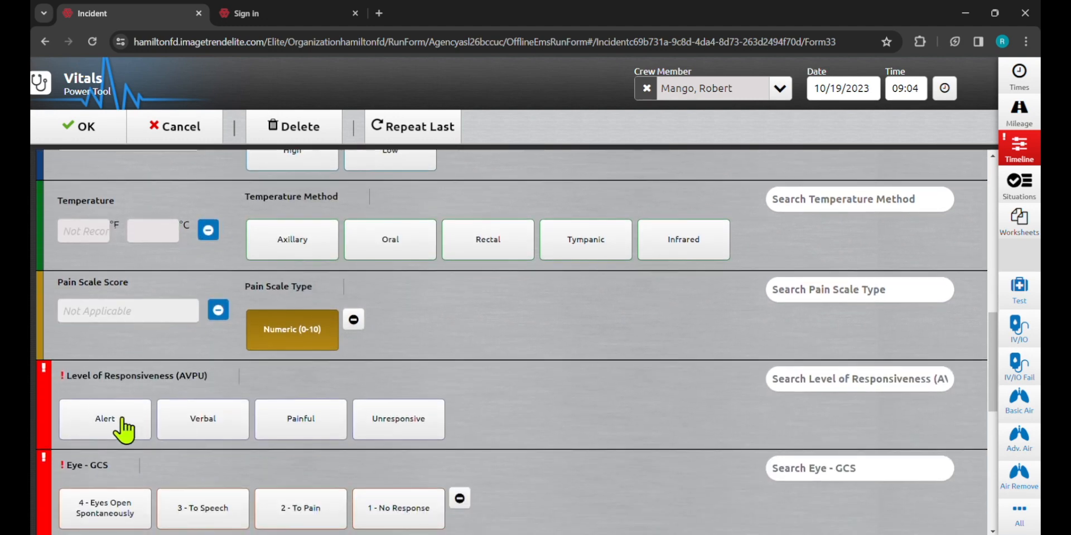
Set the Level of Responsiveness to Alert and the GCS to Eye 4, Verbal 5 and Motor 6 in the new vitals entry
left_click(117, 427)
left_click(101, 499)
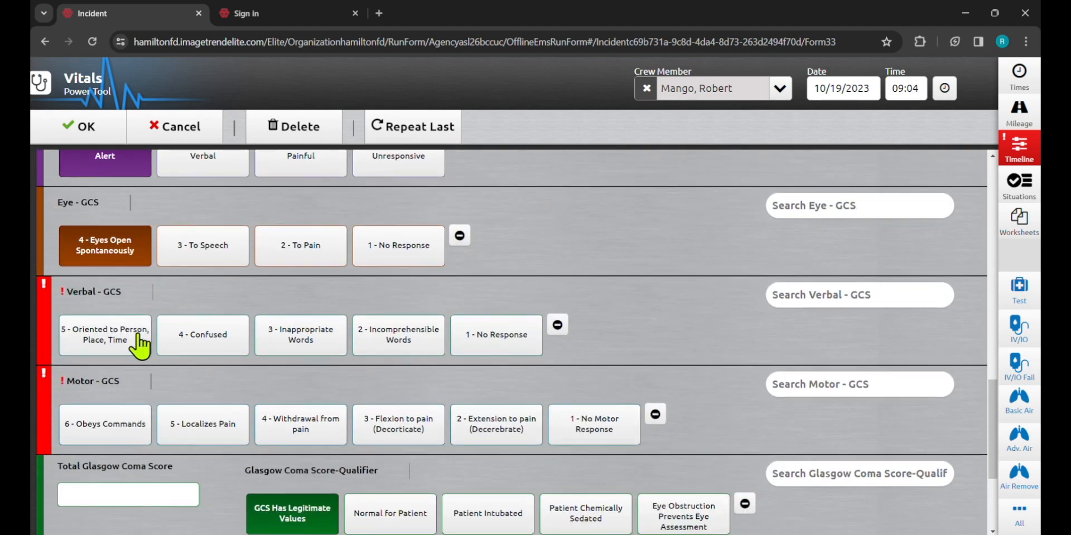
left_click(132, 338)
left_click(104, 435)
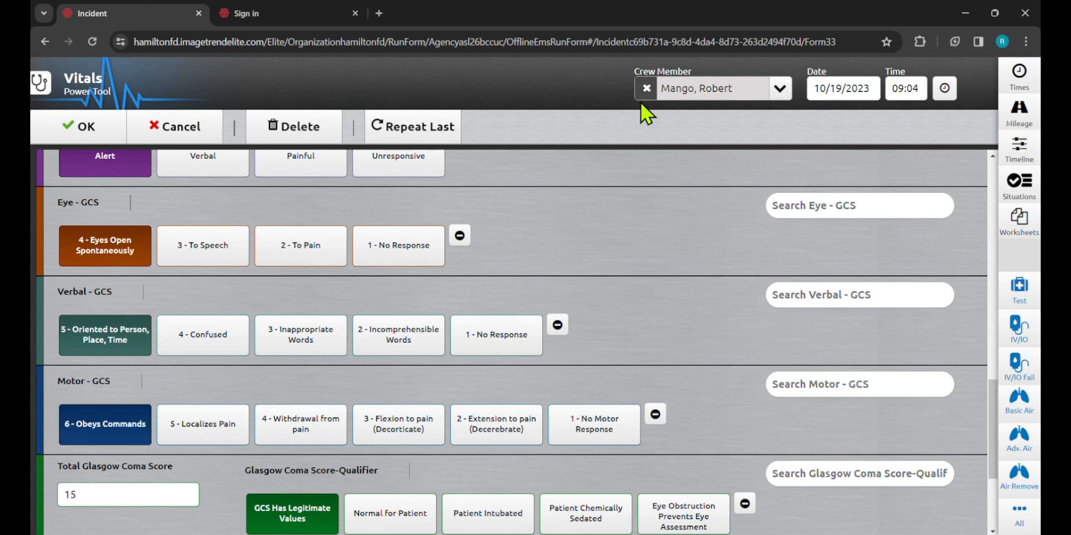
Set the vitals entry's time to 09:05, save it and open the incident timeline
left_click(908, 89)
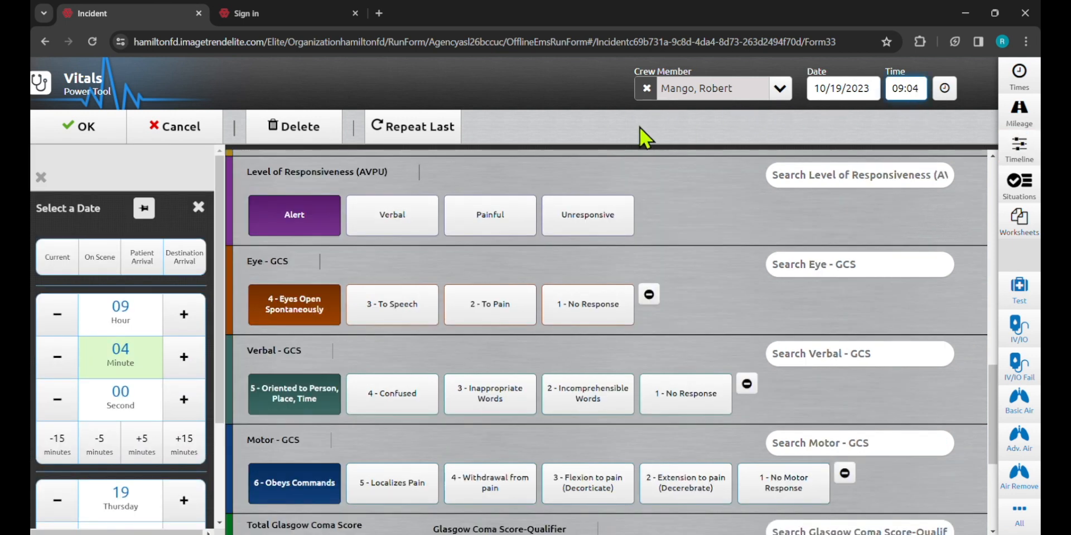
left_click(174, 370)
left_click(83, 134)
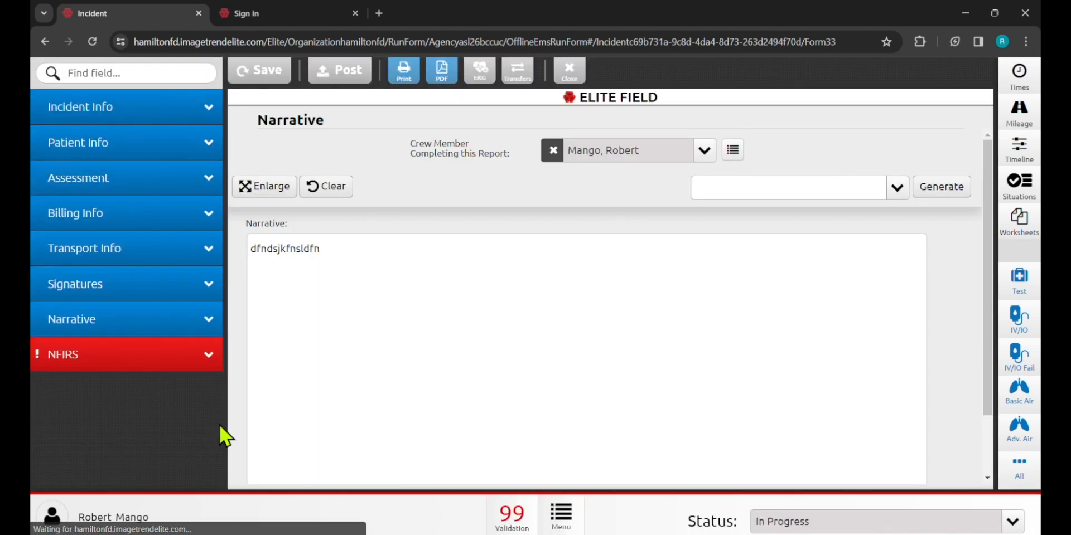
left_click(1030, 154)
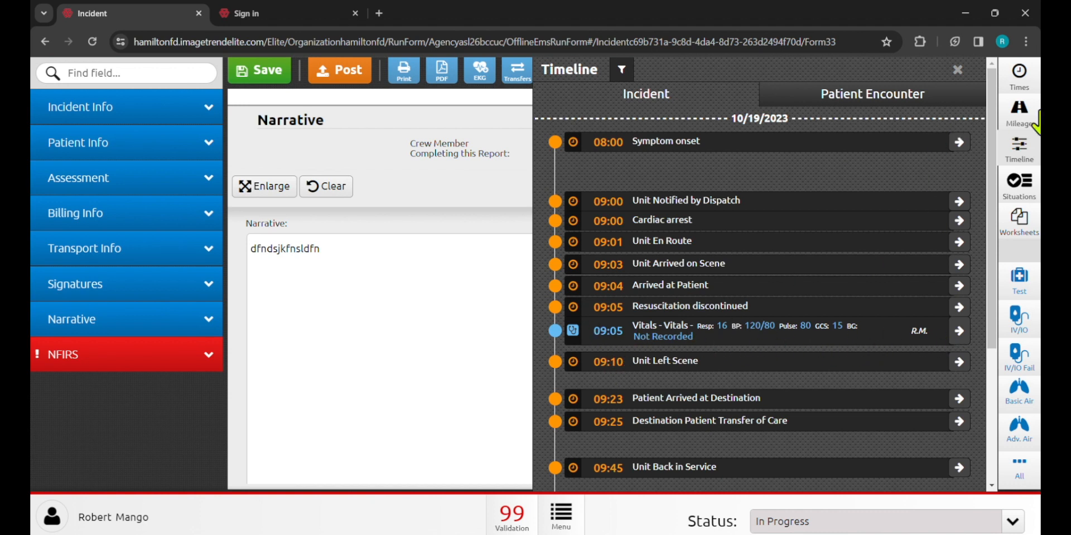
Start a new Medication entry from the Power Tools and choose Albuterol as the medication
left_click(1021, 472)
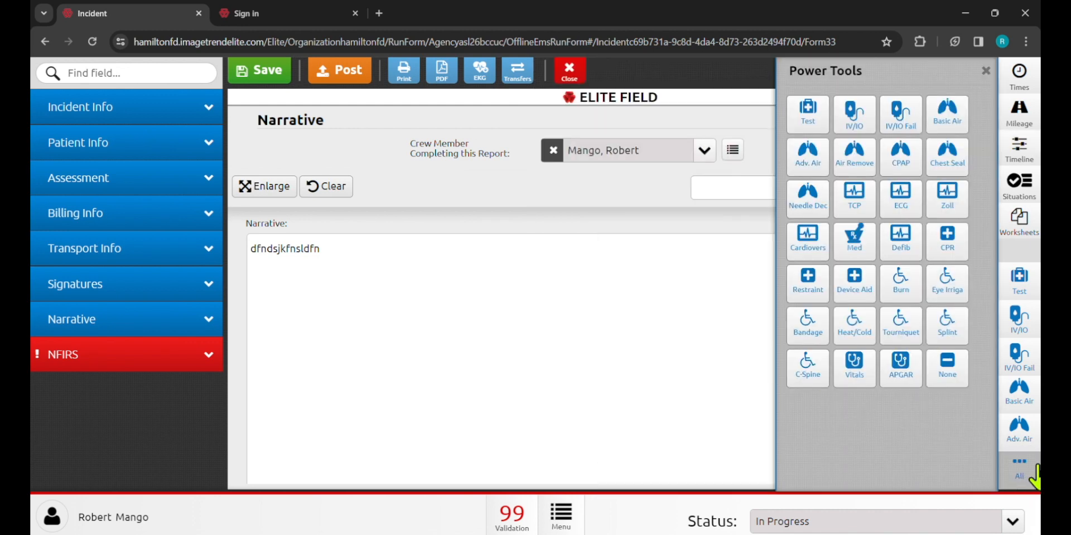
left_click(855, 241)
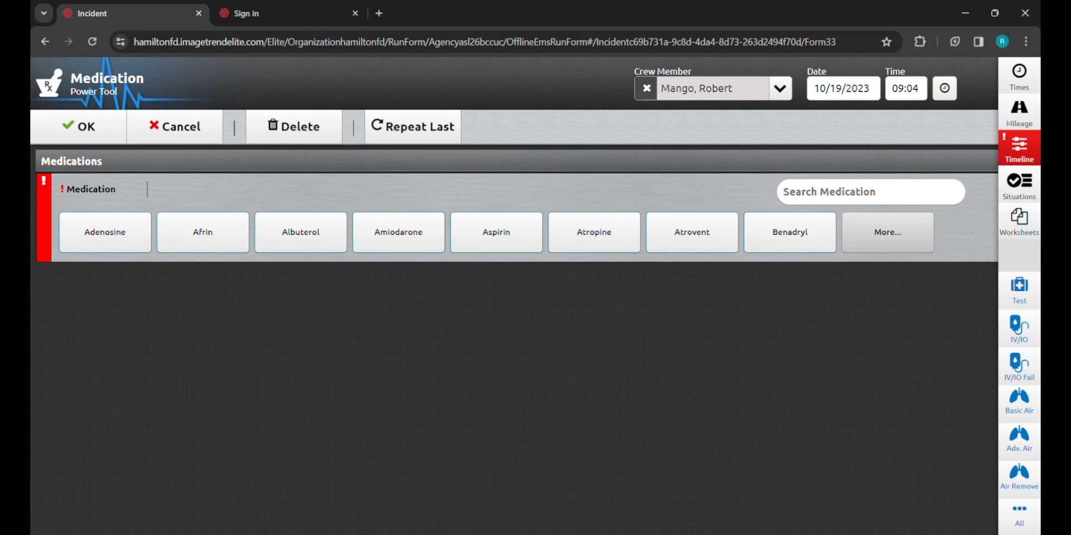
left_click(1028, 530)
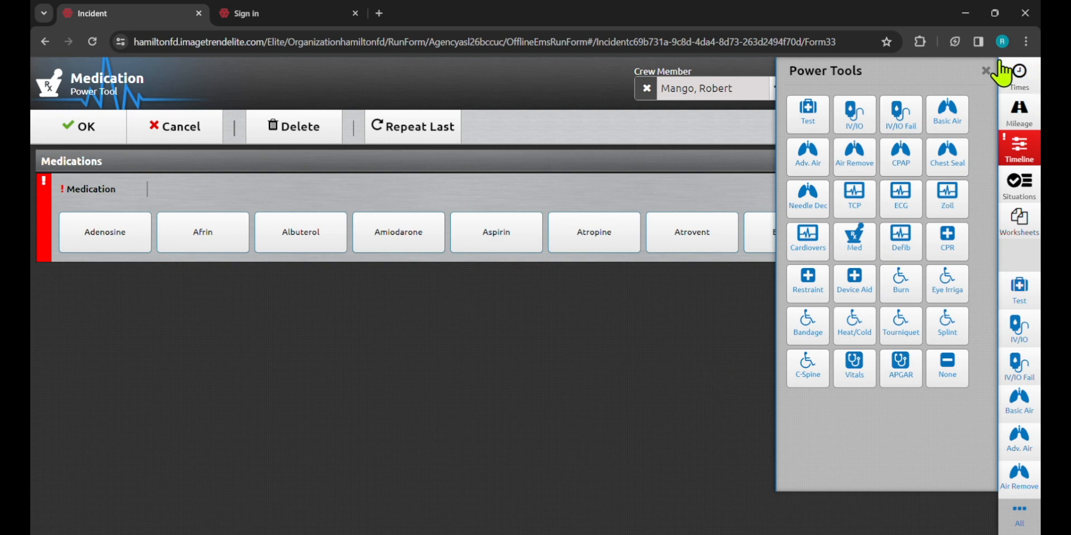
left_click(986, 70)
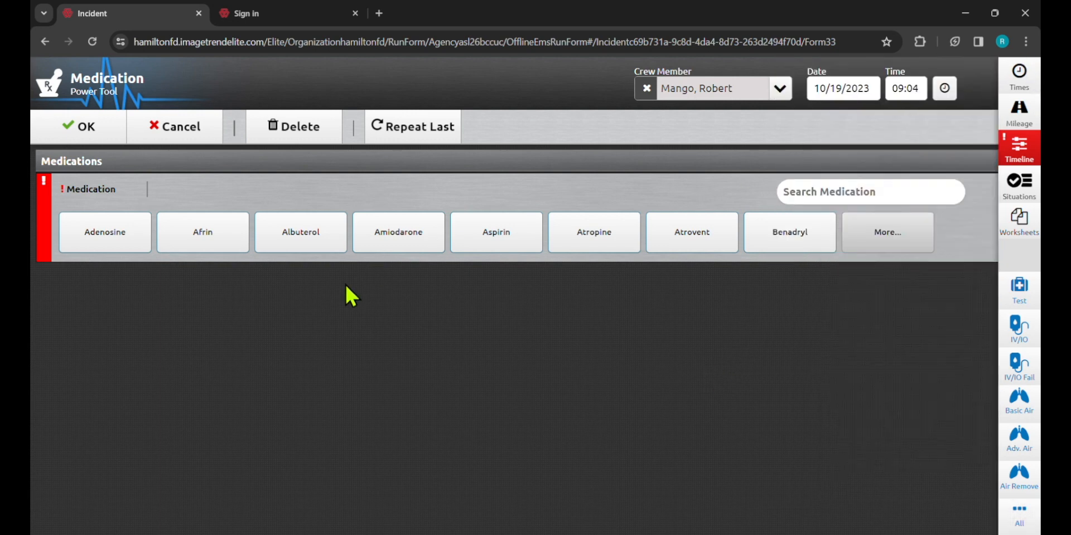
left_click(329, 251)
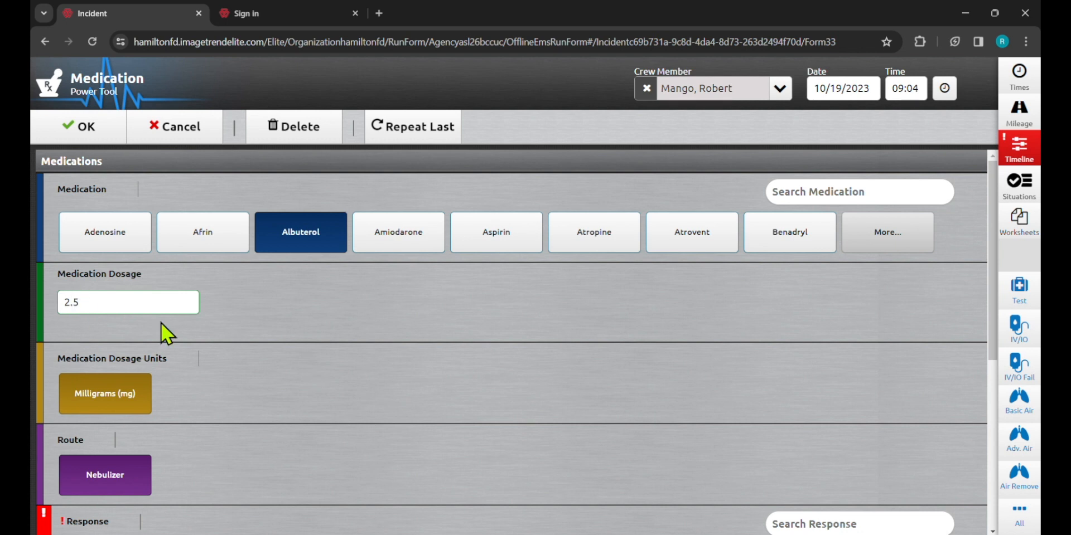
Record the response to the Albuterol as Improved and check the remaining medication fields
scroll(173, 279, "down", 2)
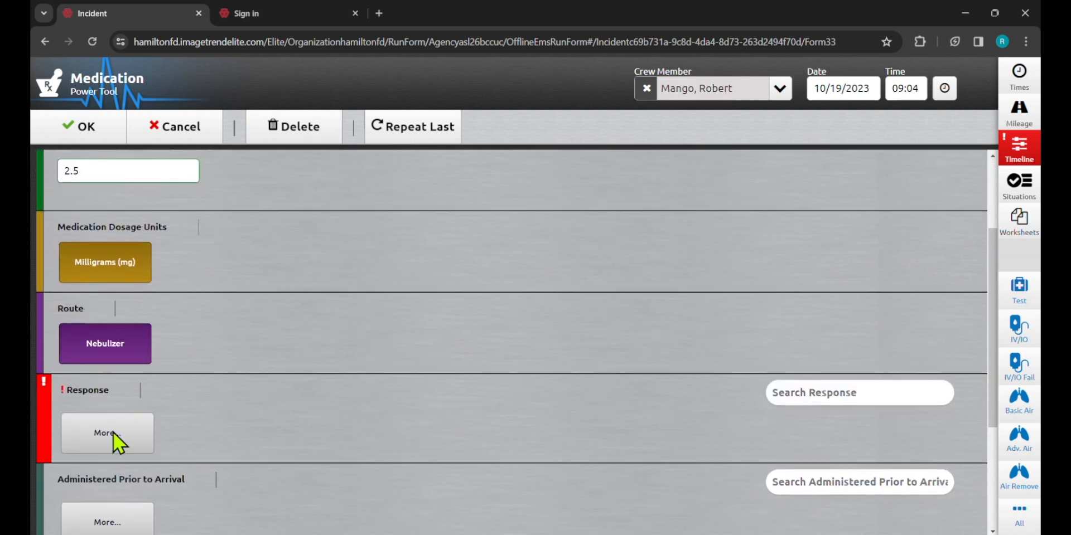
left_click(115, 440)
left_click(118, 435)
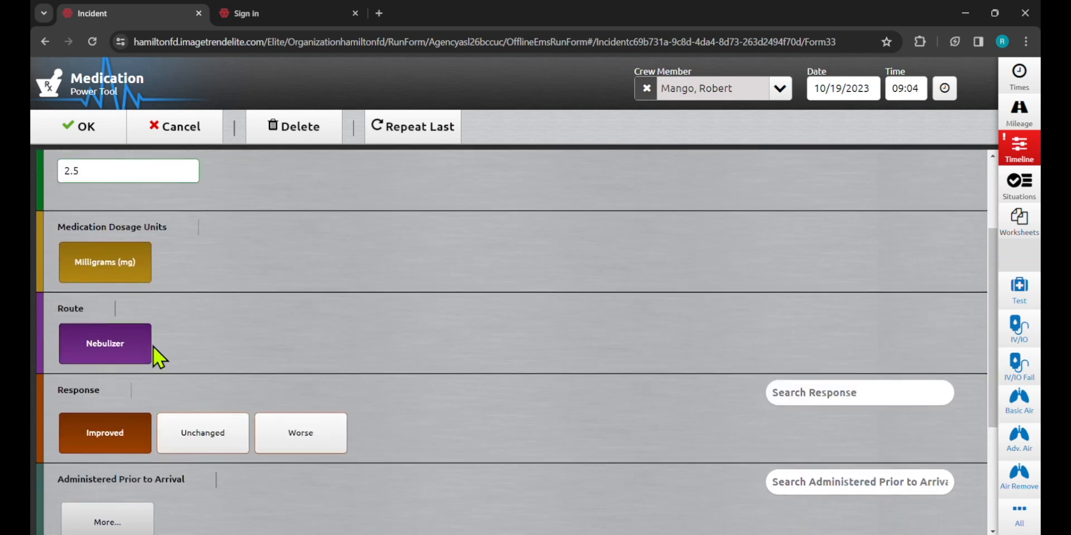
scroll(153, 347, "down", 3)
scroll(168, 360, "up", 5)
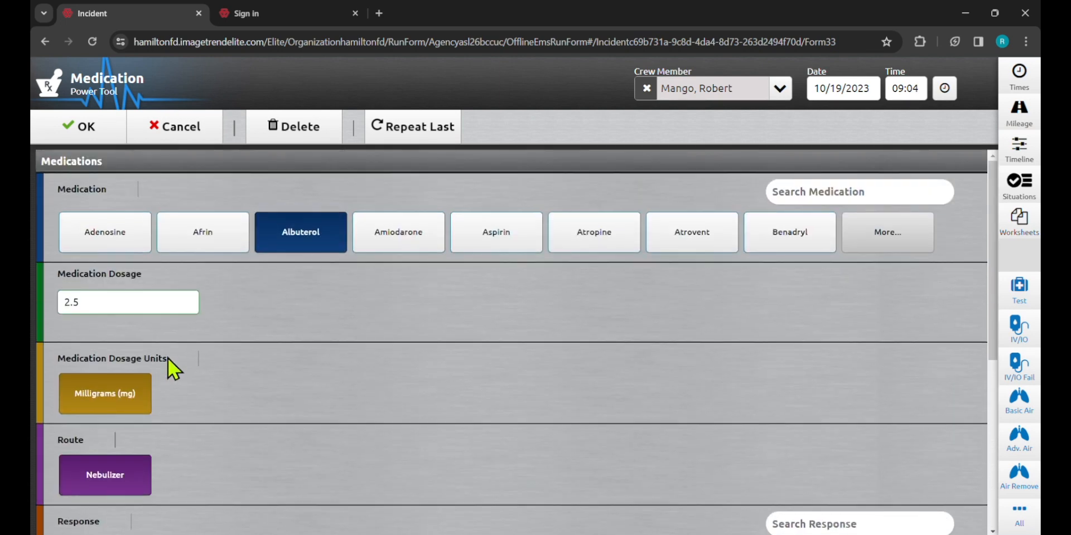
Set the Albuterol entry's time to 09:10, save it and review its place on the incident timeline
left_click(907, 88)
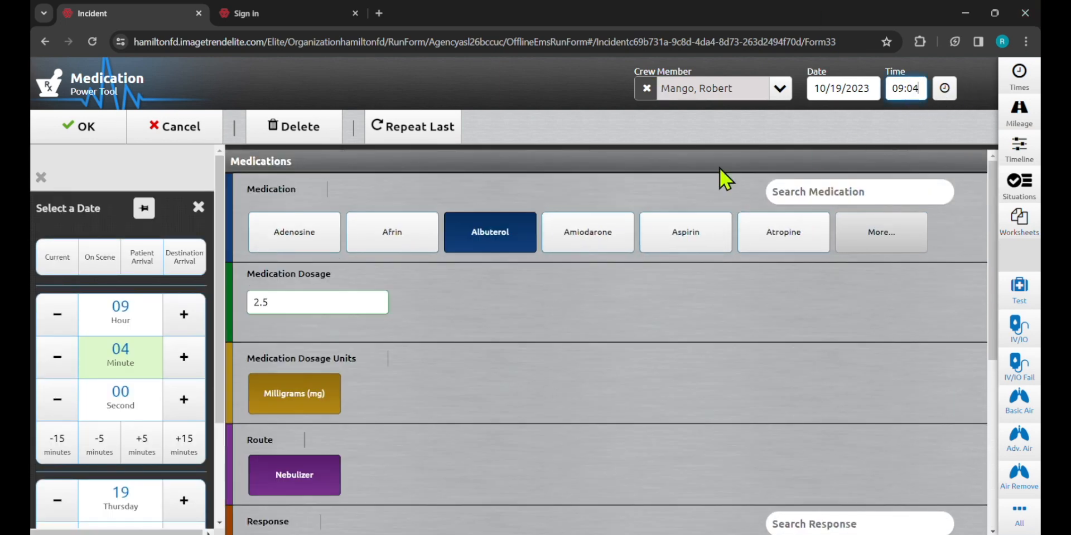
left_click(184, 354)
left_click(185, 354)
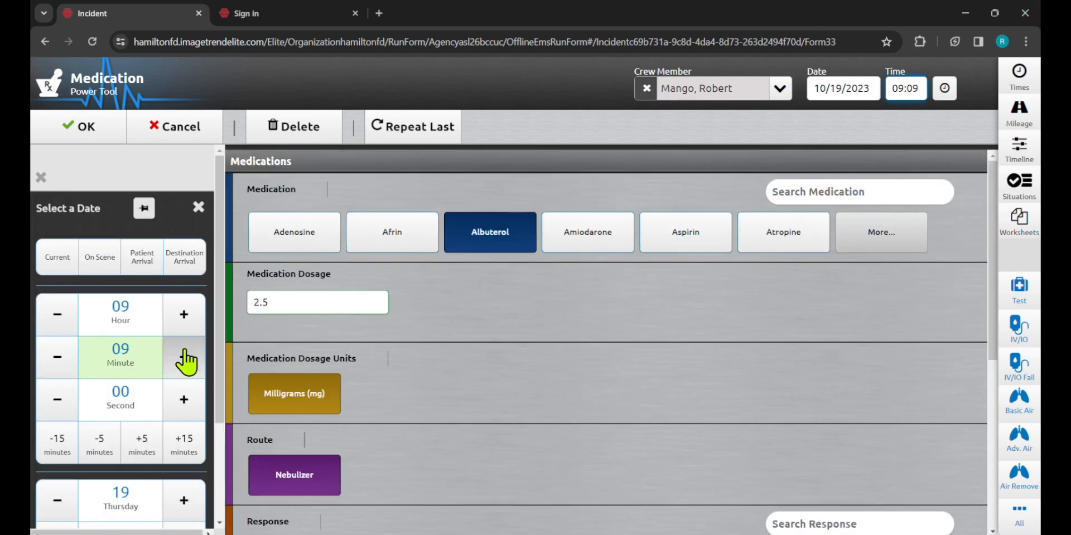
left_click(184, 357)
left_click(84, 134)
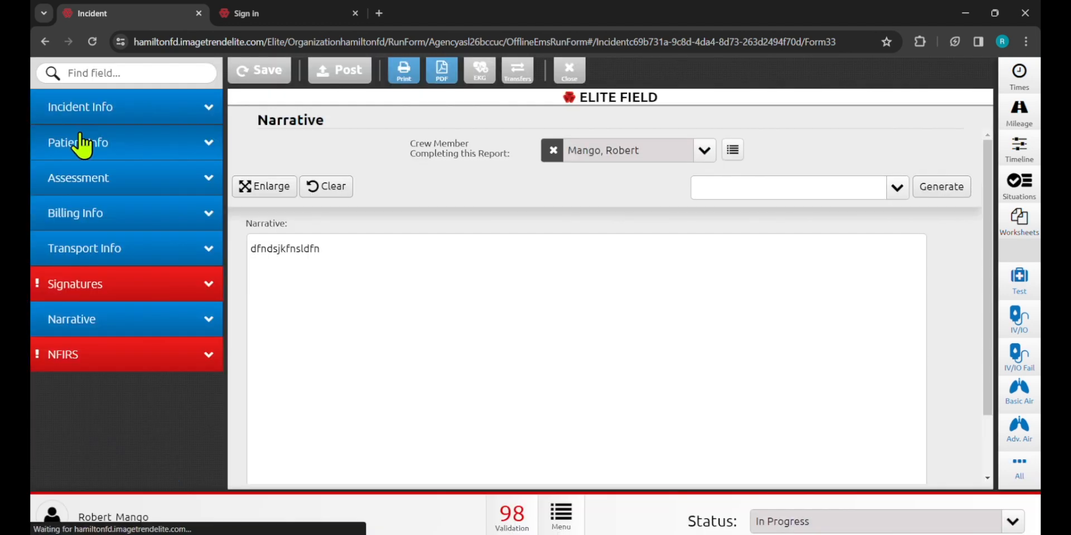
left_click(1017, 162)
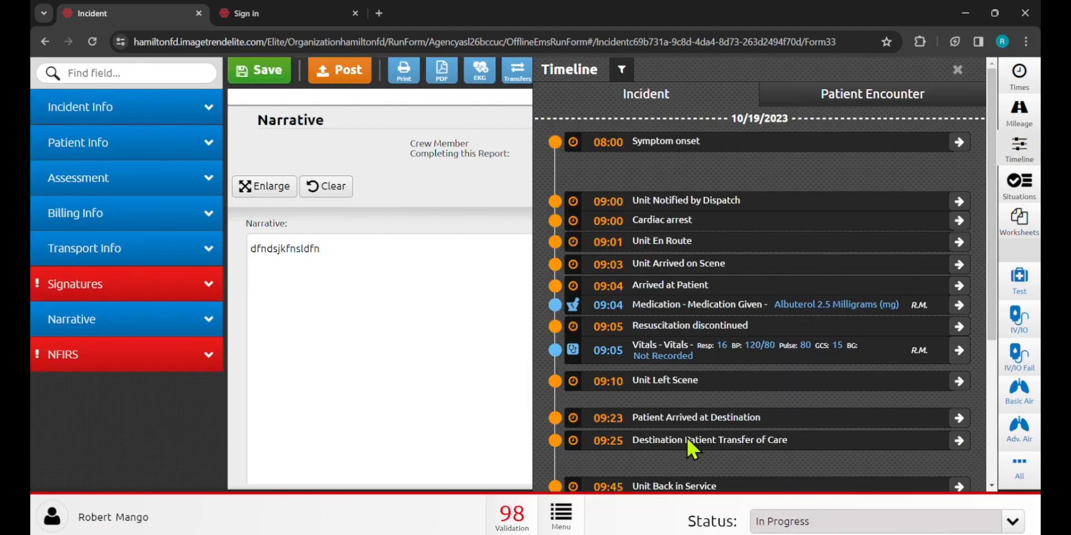
scroll(685, 435, "down", 4)
scroll(684, 426, "up", 2)
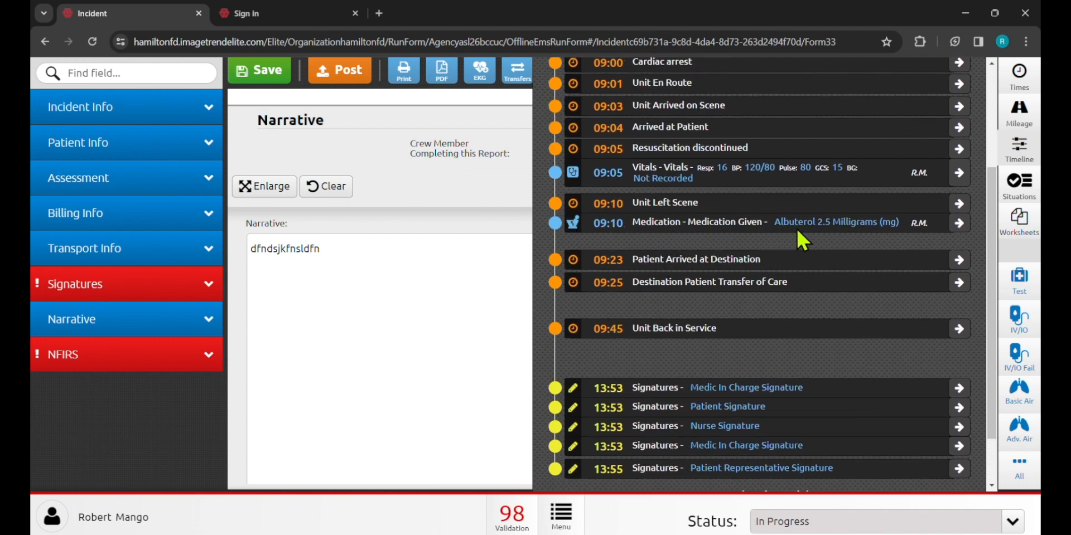
Add a Medication Administrator signature with the current date and time, select the crew member, draw the signature and confirm it
left_click(61, 290)
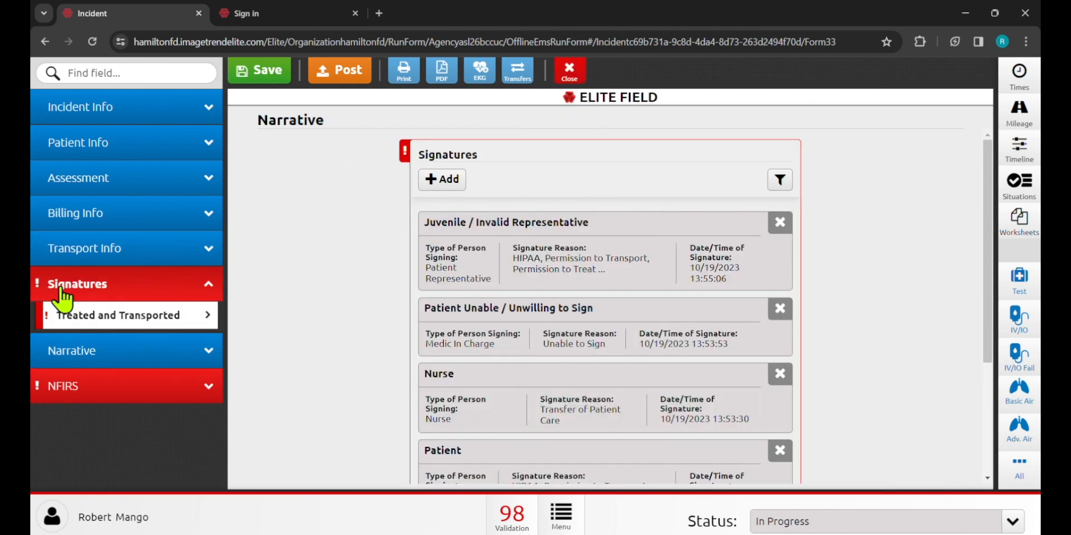
left_click(446, 180)
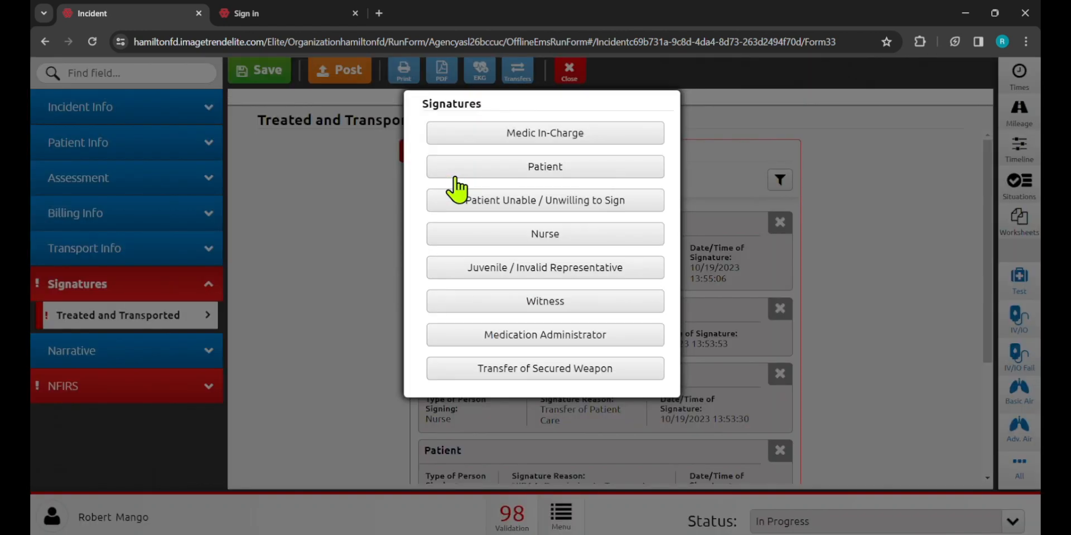
left_click(528, 336)
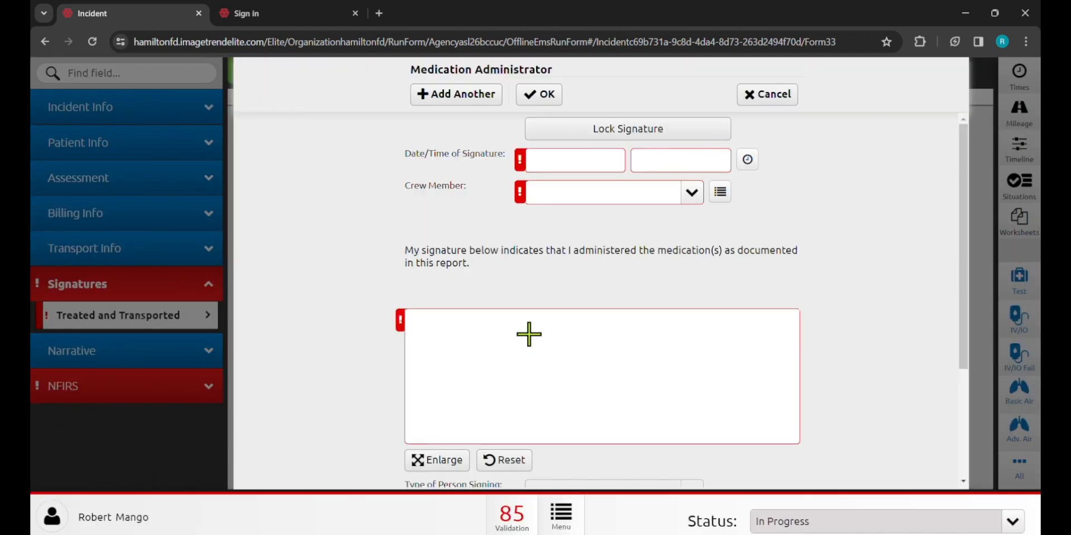
left_click(750, 160)
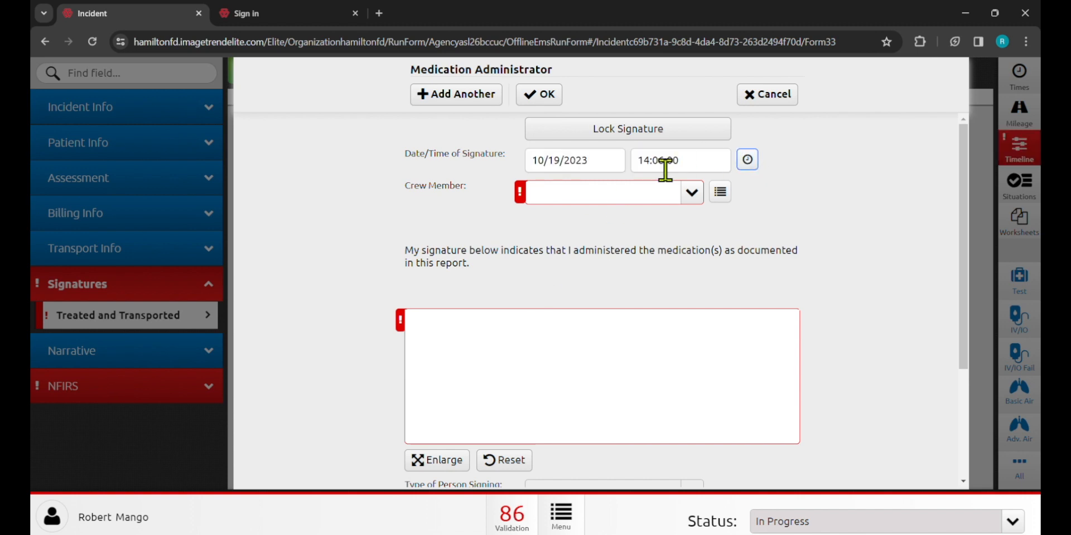
left_click(691, 194)
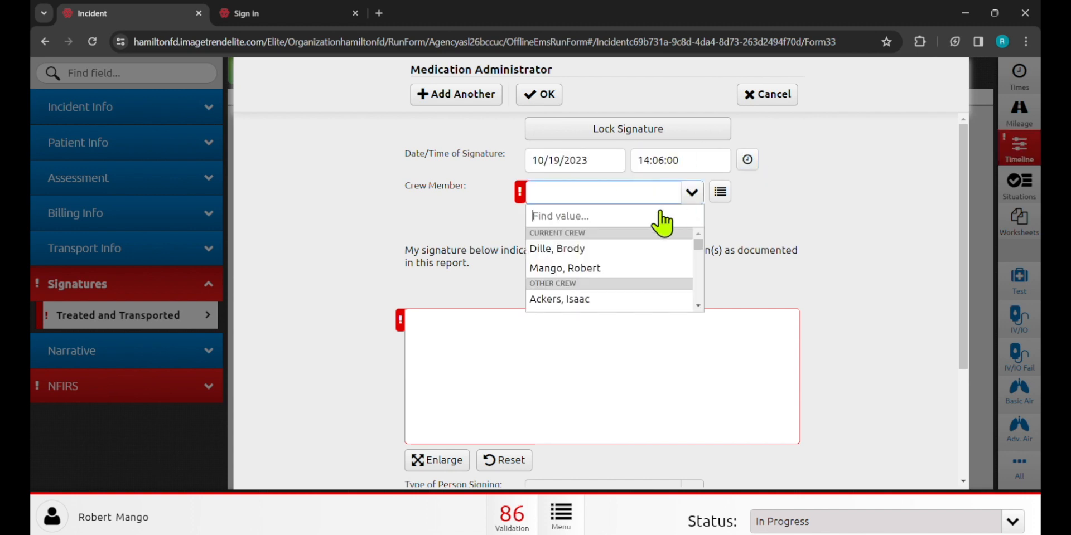
left_click(577, 268)
mouse_move(451, 400)
left_mouse_down()
mouse_move(580, 333)
mouse_move(625, 390)
mouse_move(728, 407)
left_mouse_up()
left_click(539, 96)
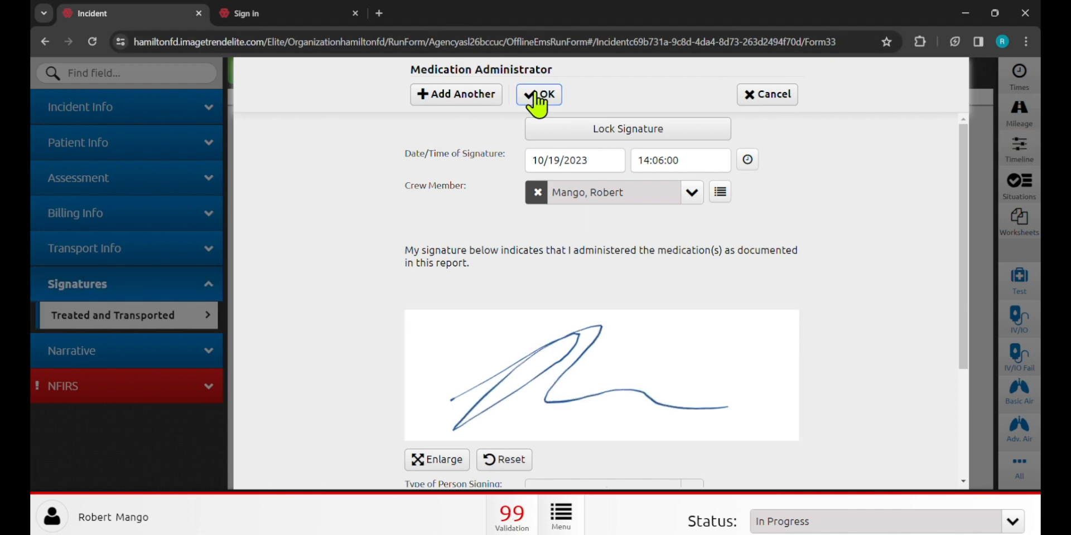
Review the list of collected signatures and save the incident
scroll(842, 361, "down", 3)
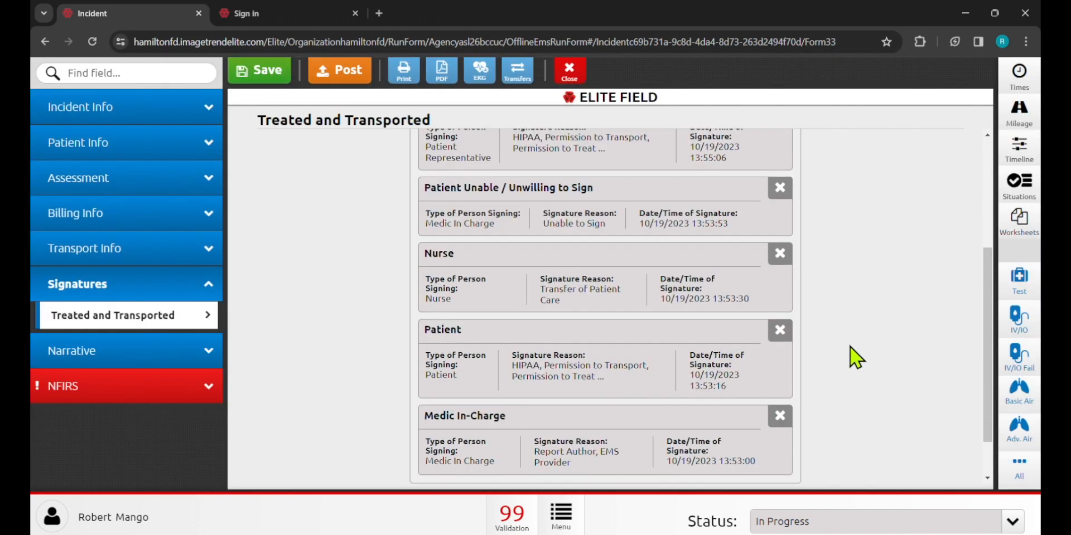
scroll(837, 324, "up", 3)
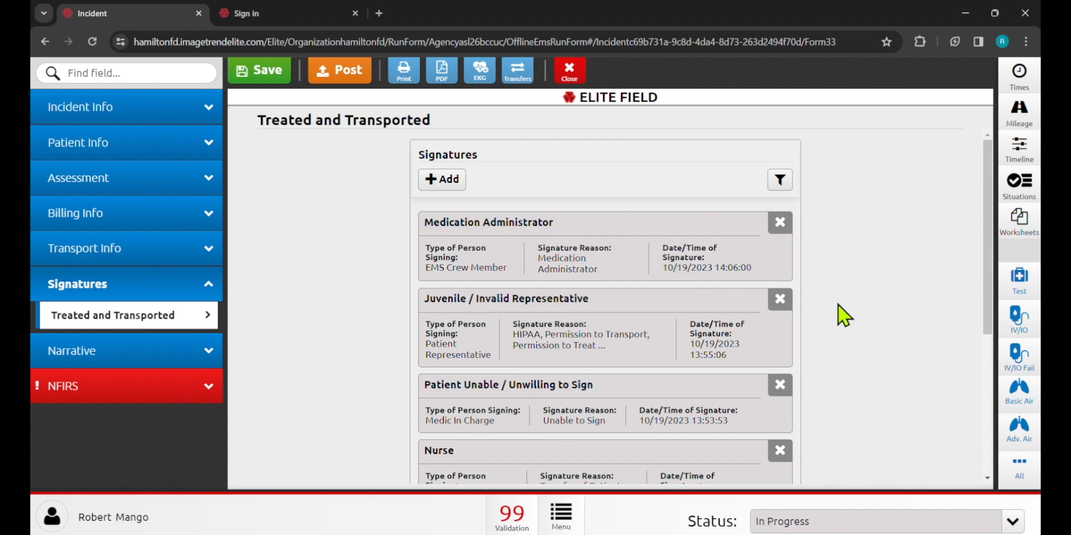
scroll(840, 313, "down", 5)
scroll(840, 314, "up", 5)
left_click(263, 83)
Download the 10/16/2023 07:16:27 case of device M171 from the ZOLL Cloud EKG list into the incident
left_click(478, 77)
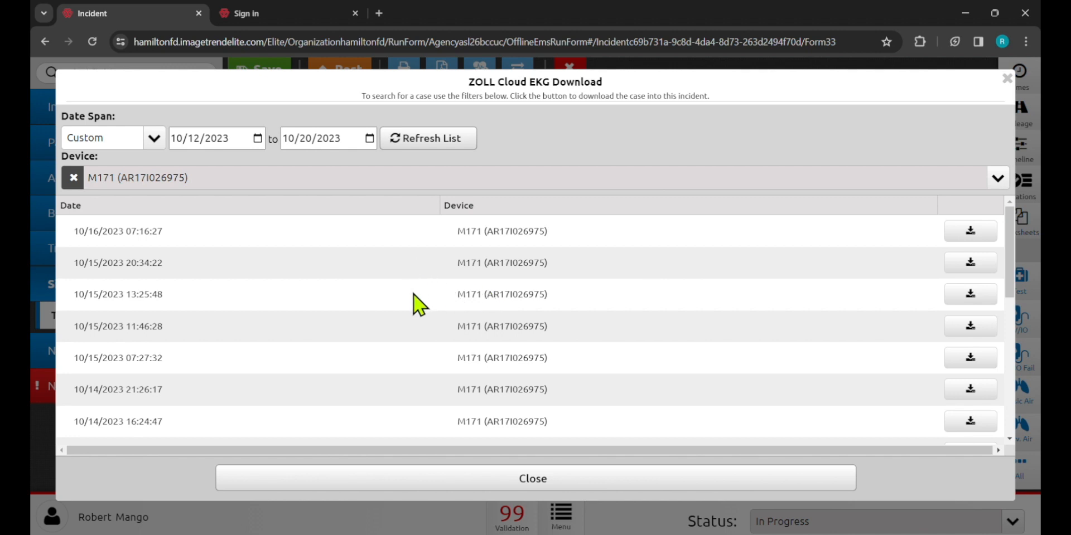
scroll(419, 304, "down", 7)
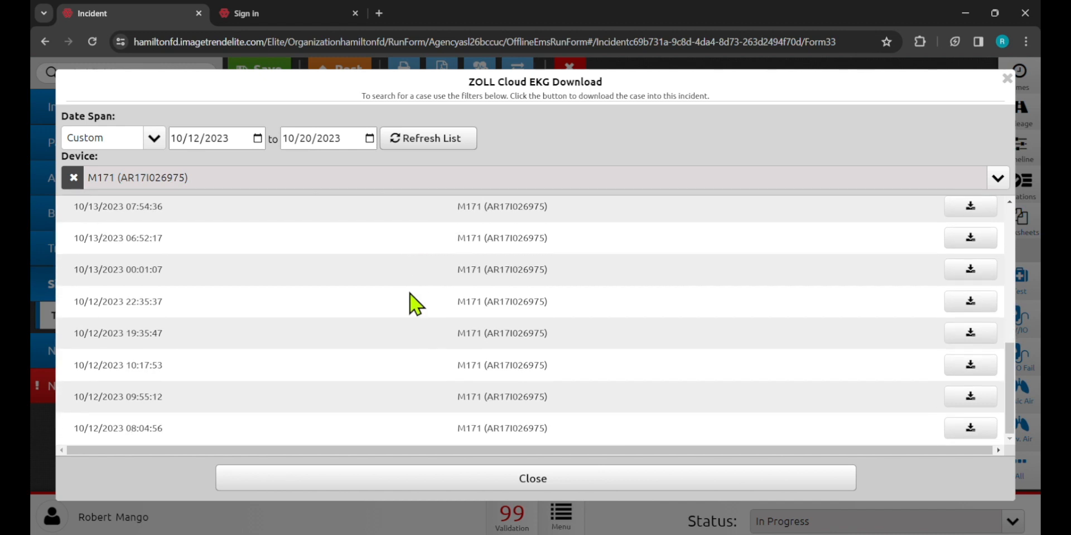
scroll(416, 290, "up", 6)
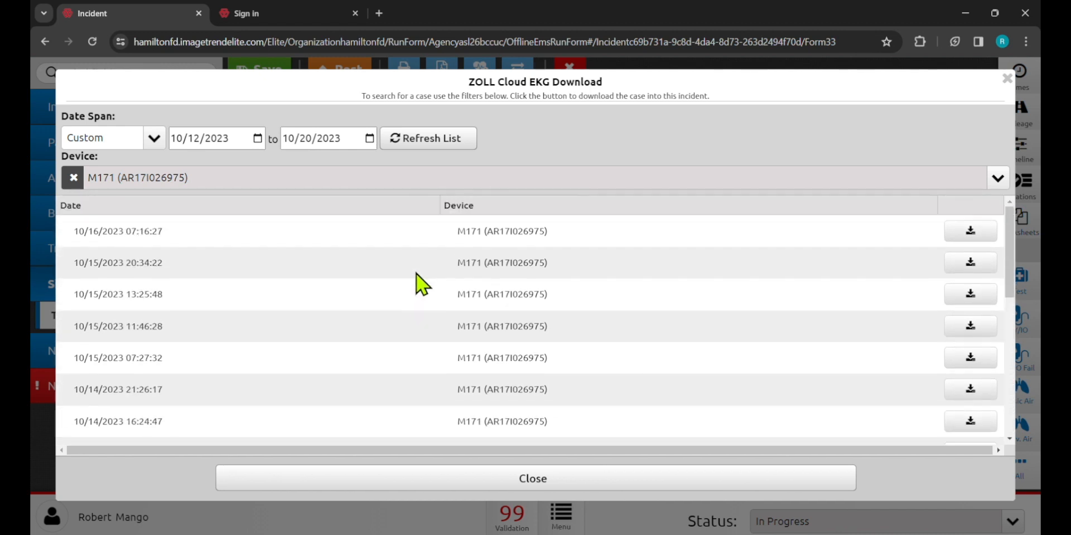
scroll(419, 281, "down", 6)
scroll(418, 281, "up", 6)
left_click(958, 230)
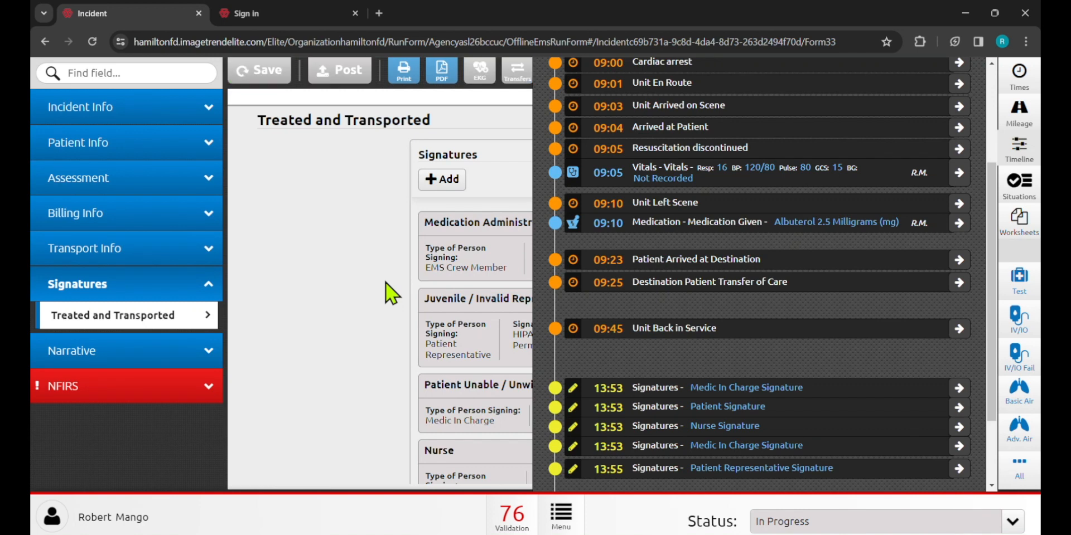
Review the imported records on the timeline, open the 10/16/2023 07:17 vitals entry and examine its required fields
scroll(612, 246, "up", 3)
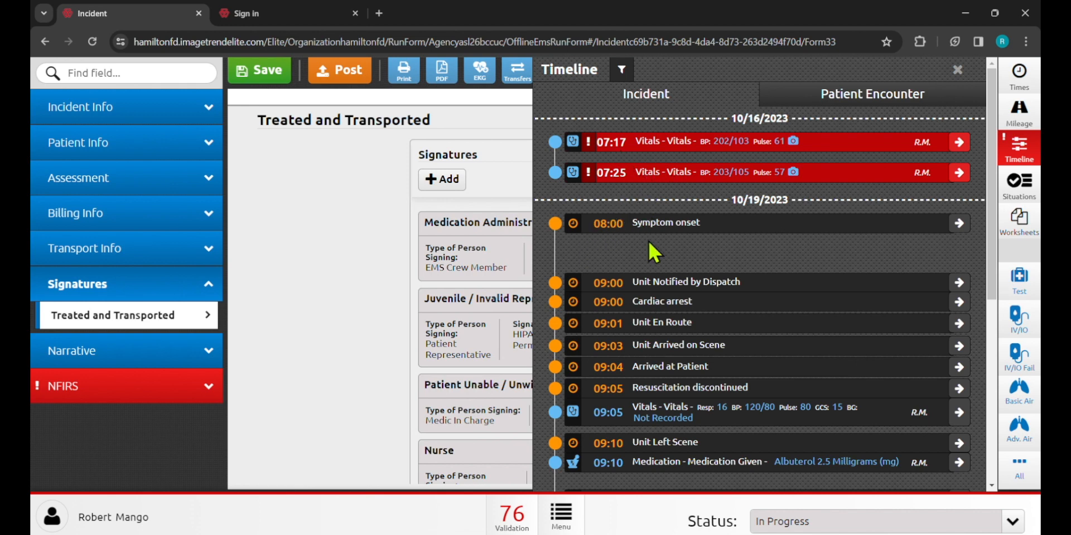
scroll(625, 190, "down", 4)
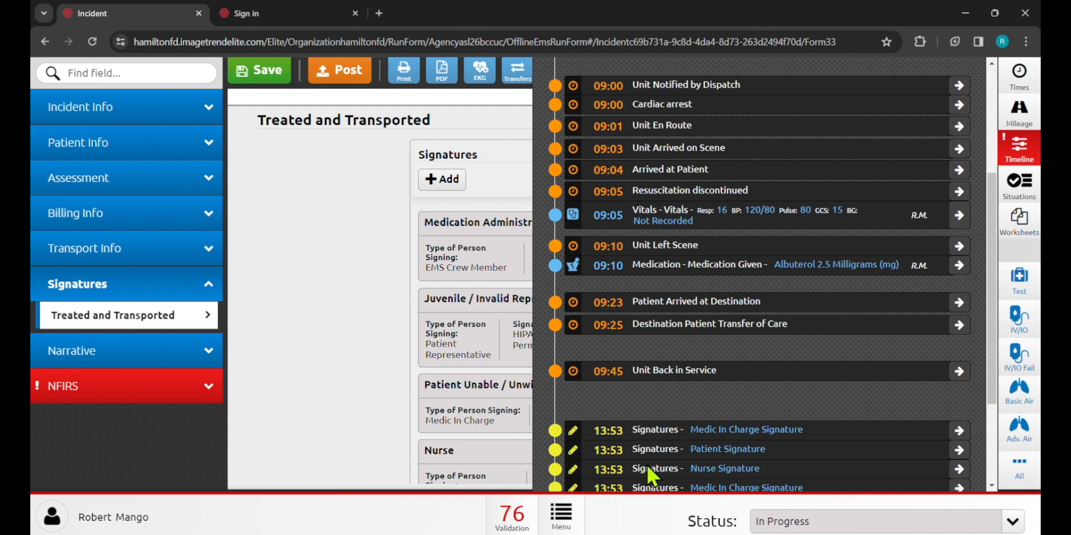
scroll(602, 346, "up", 4)
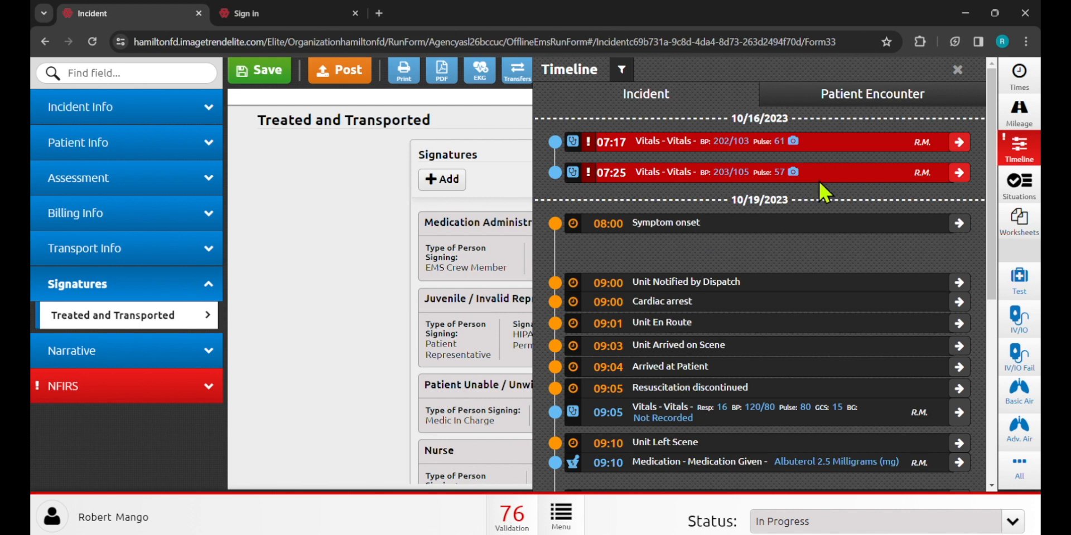
left_click(960, 143)
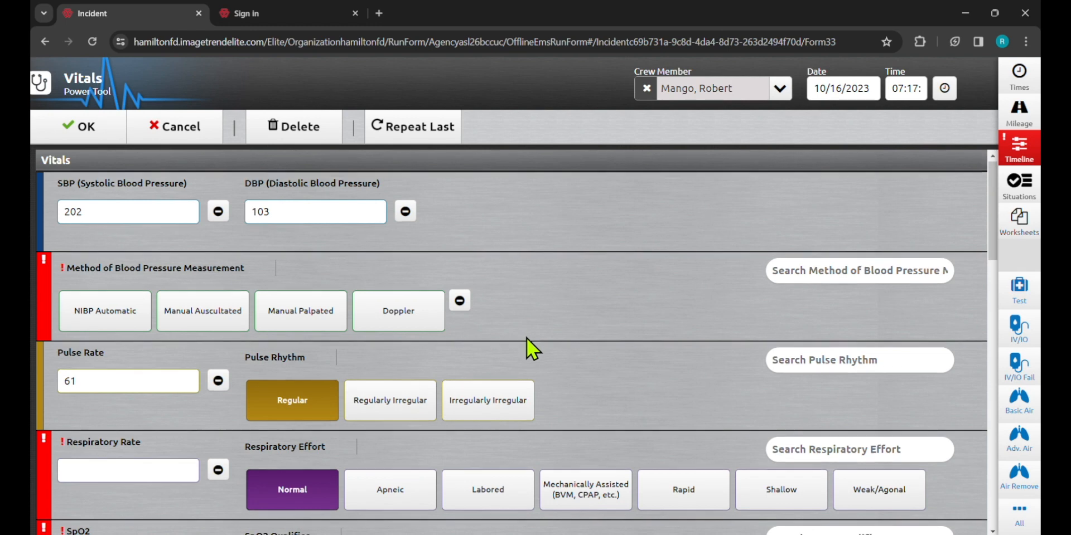
scroll(526, 339, "down", 10)
scroll(521, 350, "up", 10)
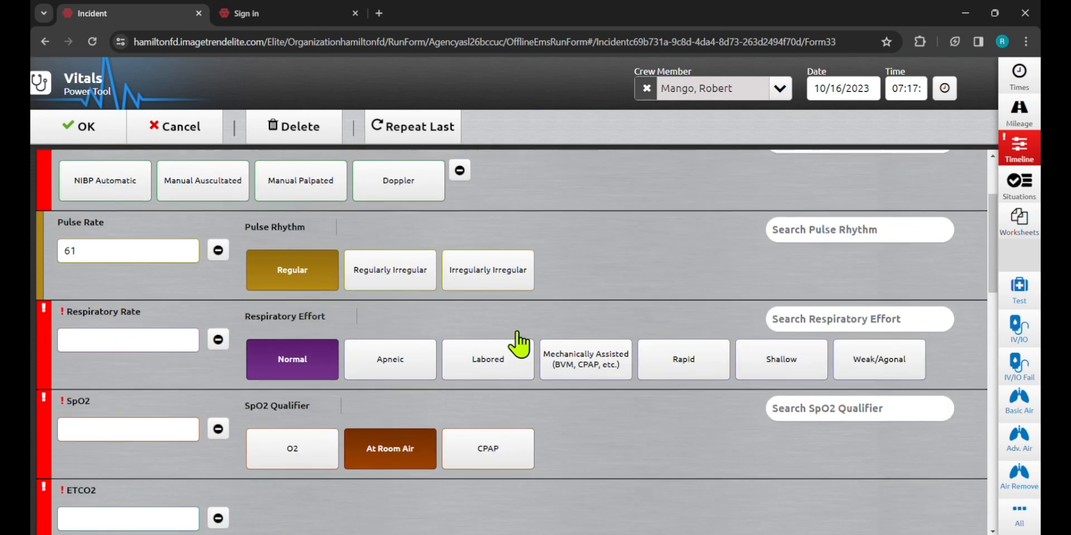
Compare the imported blood pressure and pulse values with the unfilled required fields, including respiratory rate, SpO2, pain scale and GCS
scroll(517, 333, "down", 15)
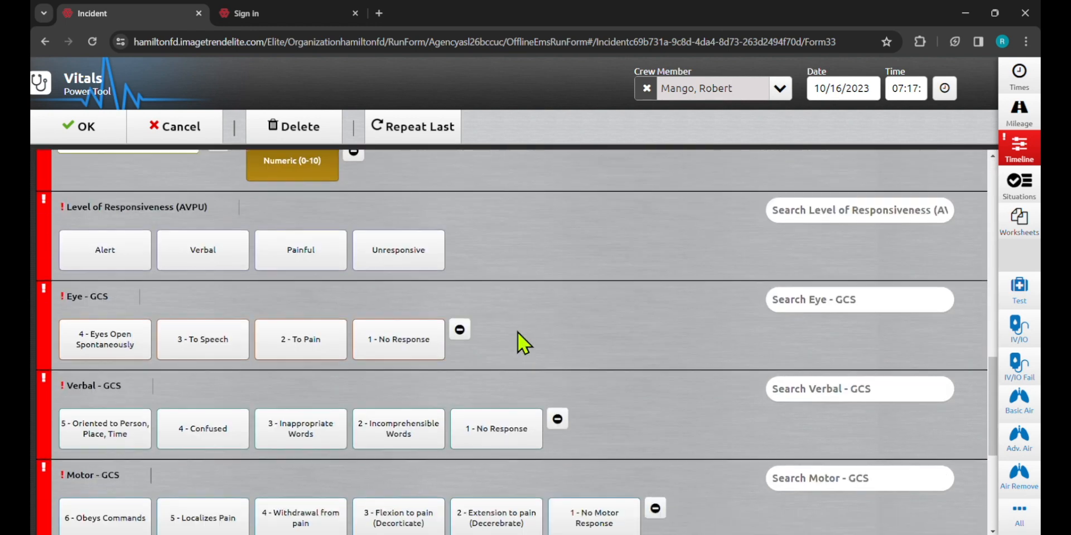
scroll(518, 333, "up", 10)
scroll(517, 326, "up", 5)
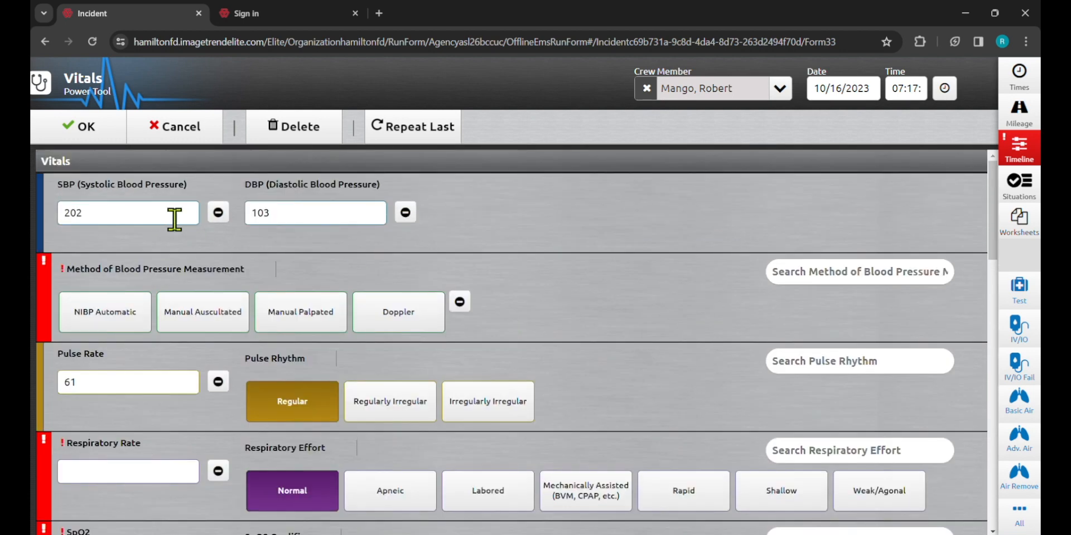
scroll(139, 303, "down", 2)
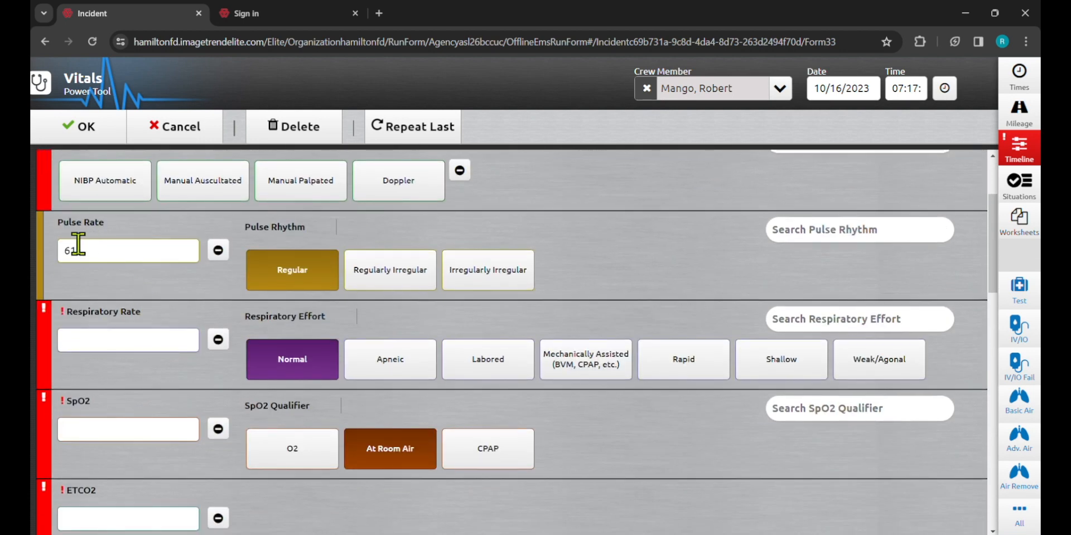
scroll(91, 251, "up", 1)
scroll(92, 256, "up", 2)
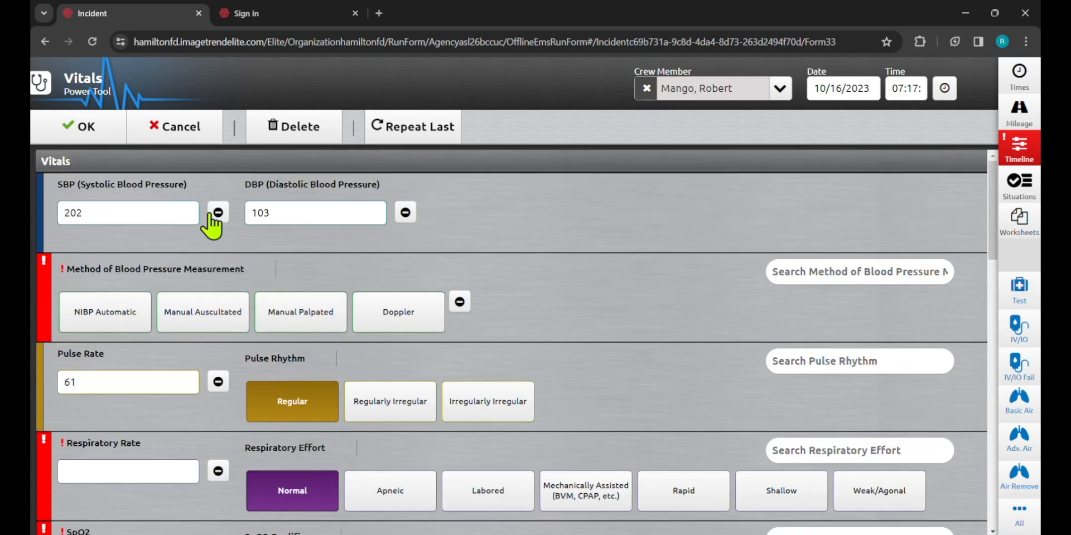
scroll(167, 286, "down", 4)
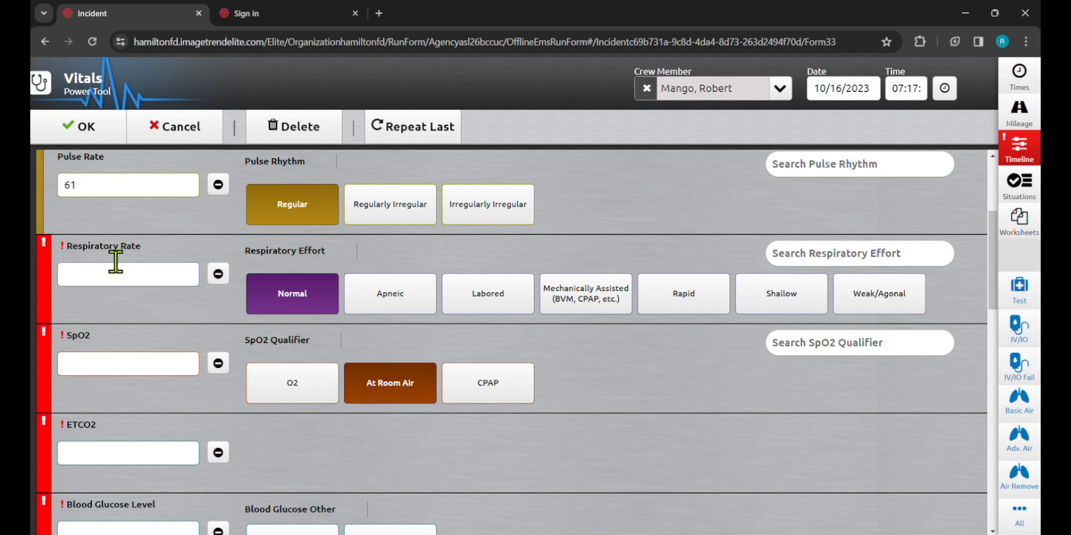
scroll(118, 263, "down", 5)
scroll(123, 262, "down", 3)
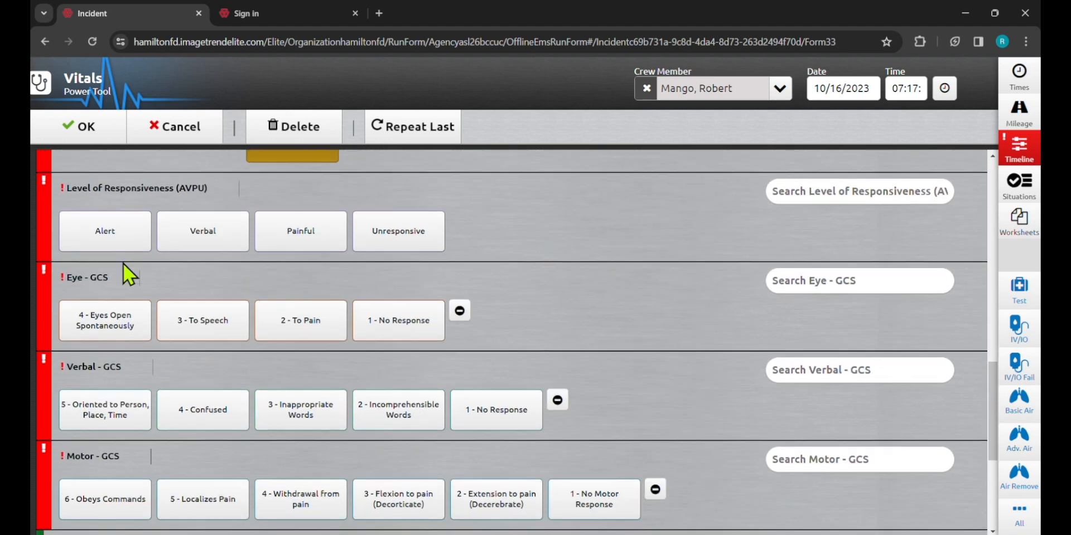
scroll(122, 265, "down", 3)
scroll(123, 266, "up", 1)
scroll(122, 266, "up", 4)
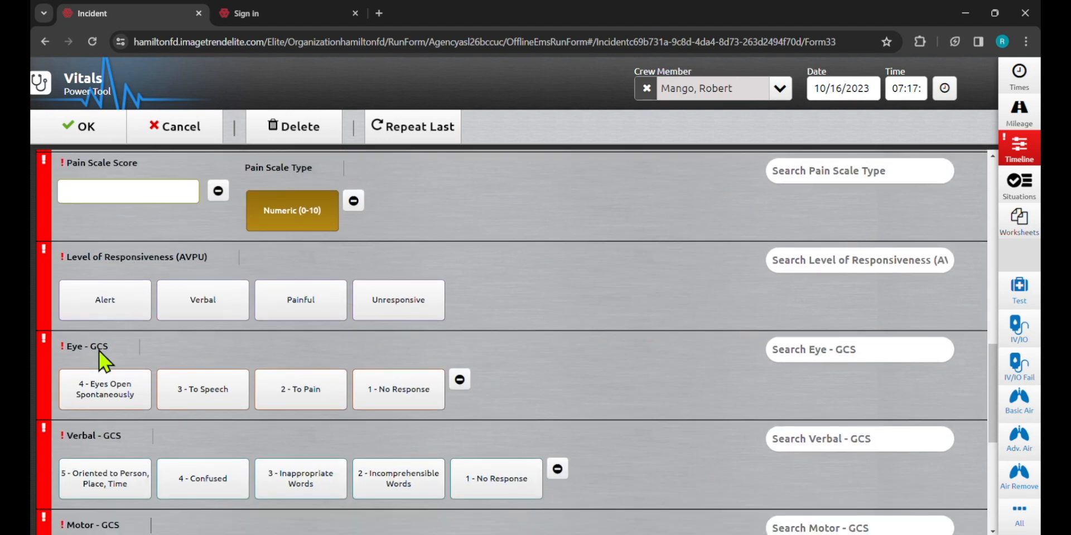
scroll(116, 306, "up", 2)
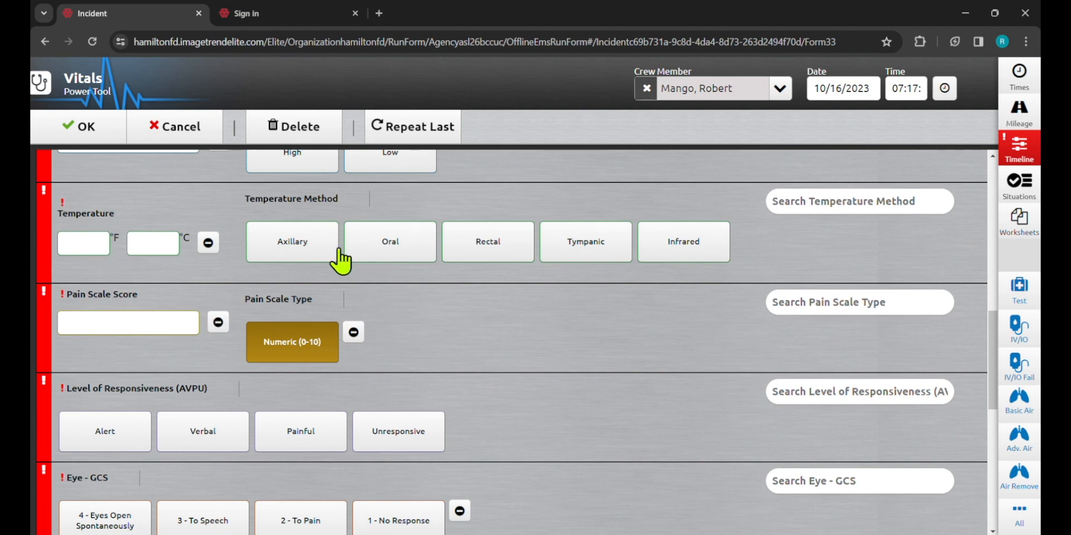
Mark the temperature in the 10/16/2023 07:17 vitals entry as Not Recorded
left_click(208, 243)
left_click(230, 278)
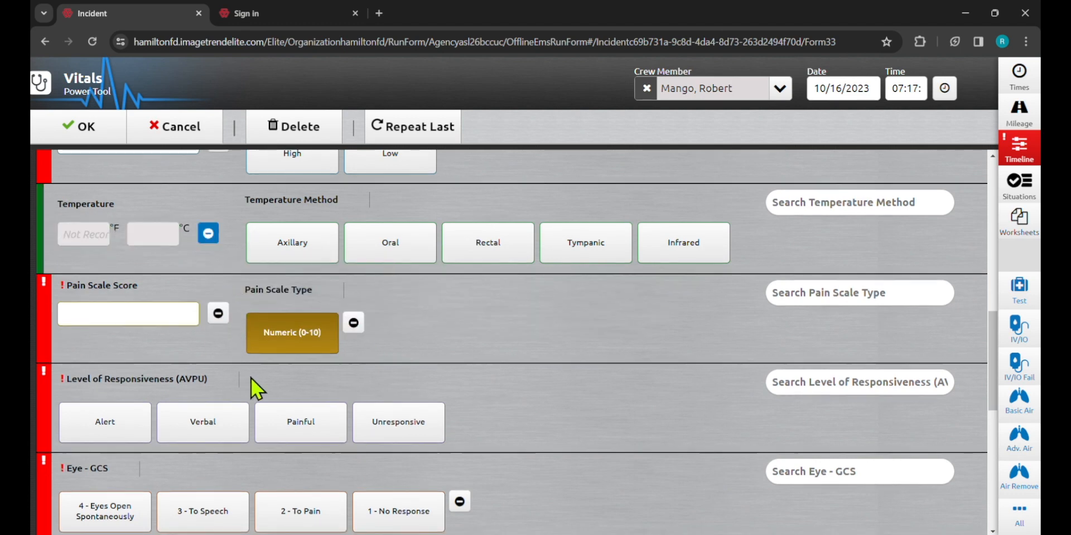
scroll(252, 379, "up", 5)
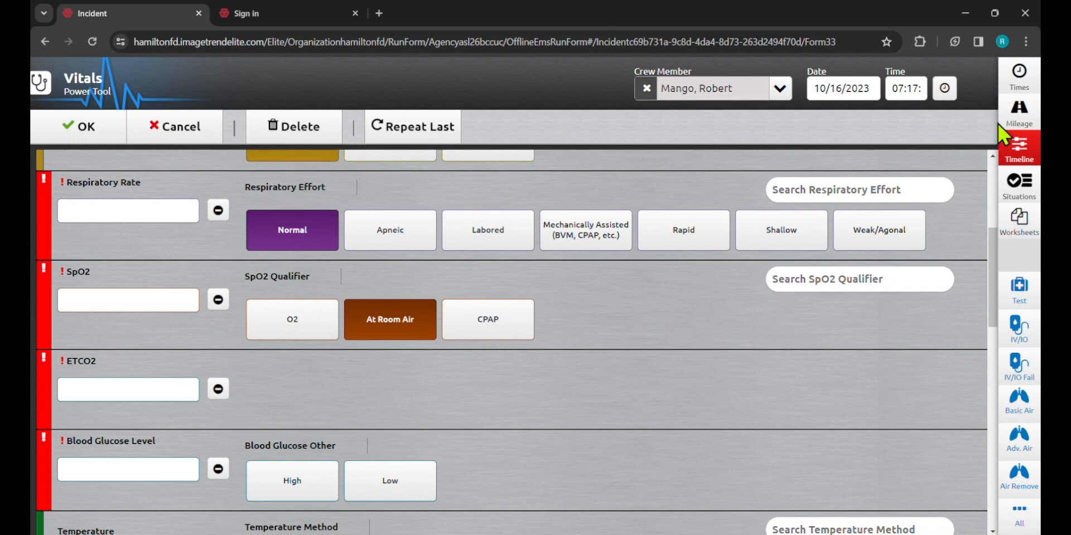
Delete both imported 10/16/2023 vitals entries, 07:17 and 07:25, from the incident
left_click(1016, 146)
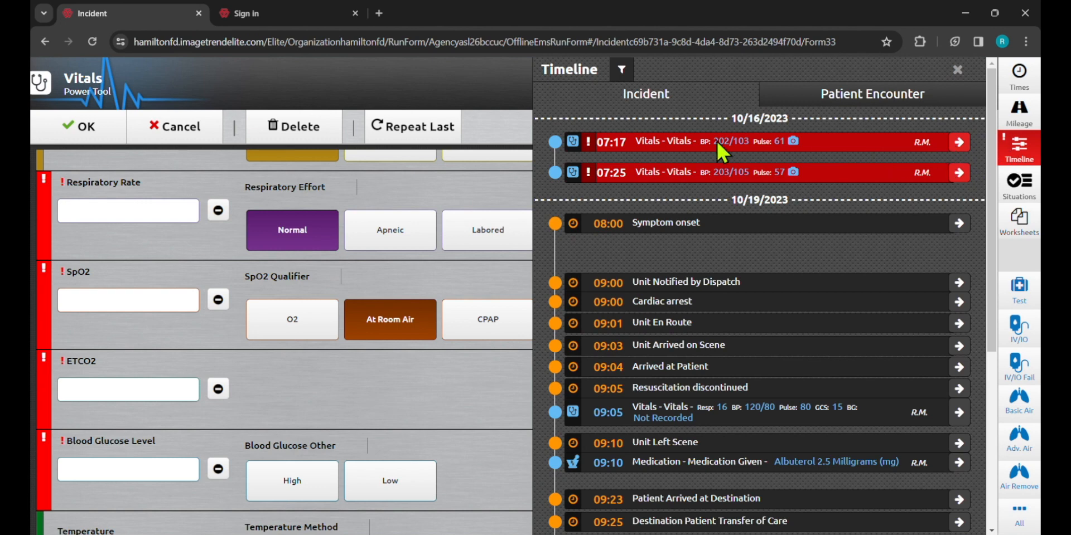
left_click(481, 173)
left_click(332, 137)
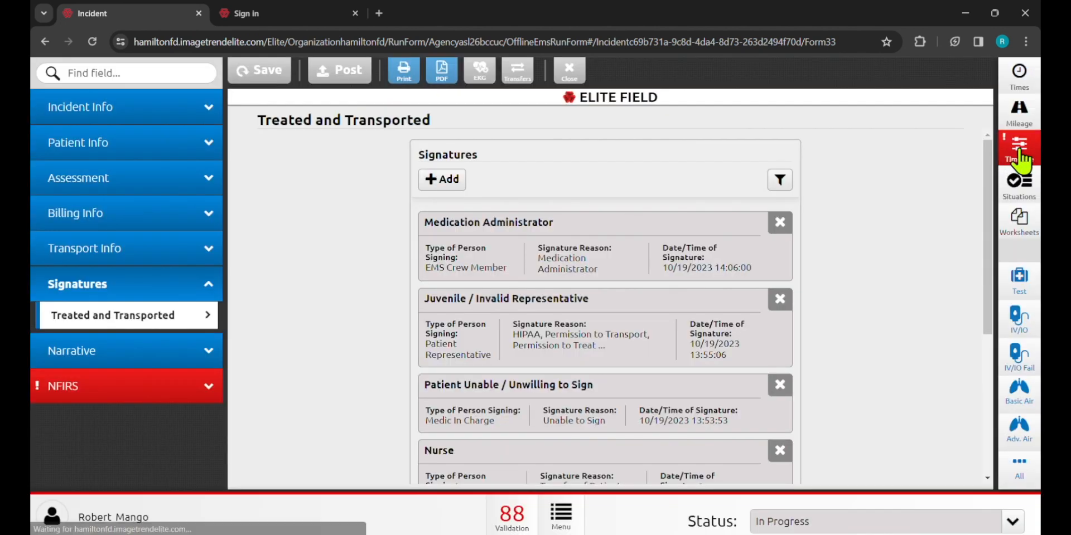
left_click(1018, 150)
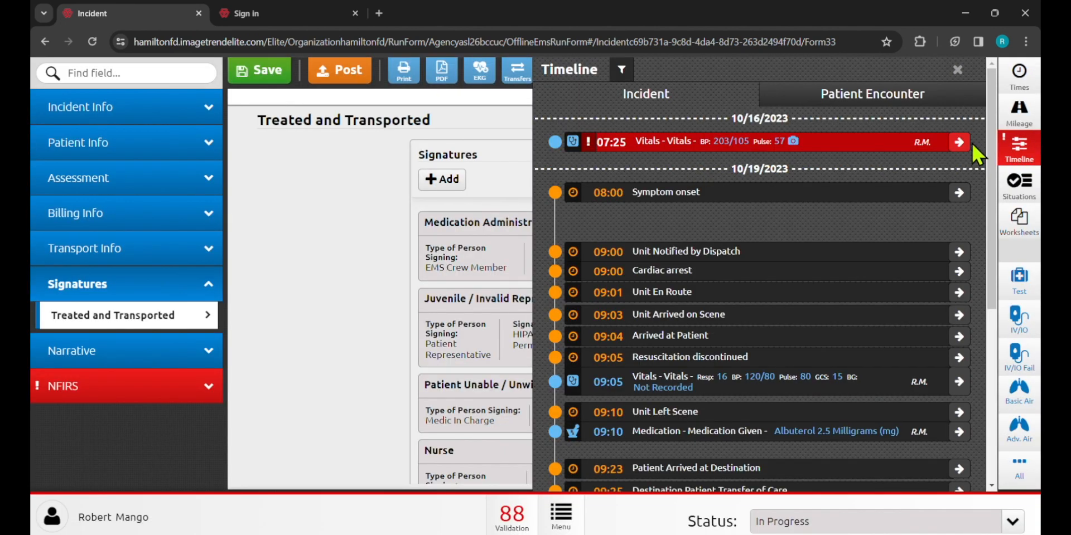
left_click(959, 142)
left_click(282, 129)
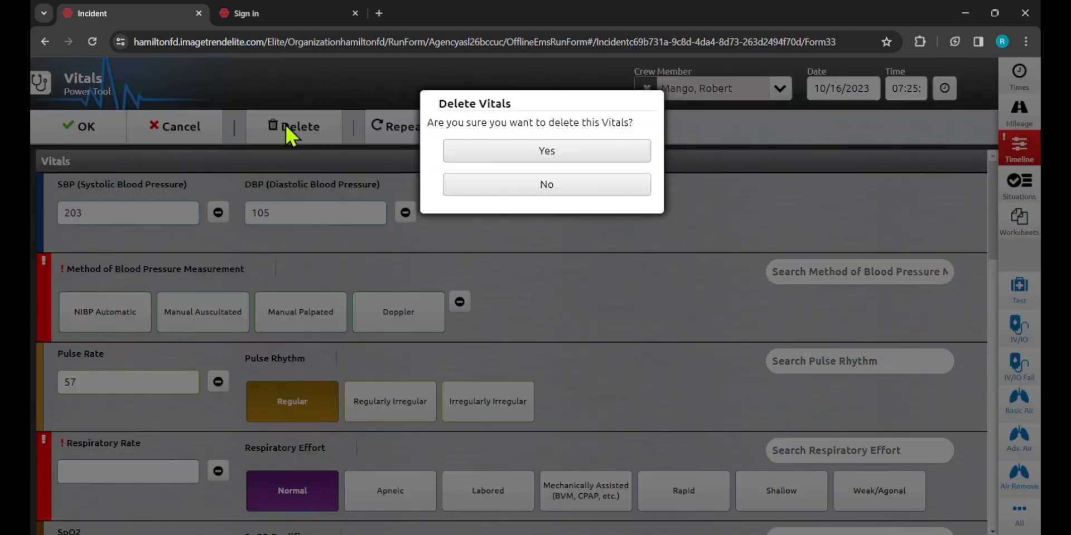
left_click(550, 155)
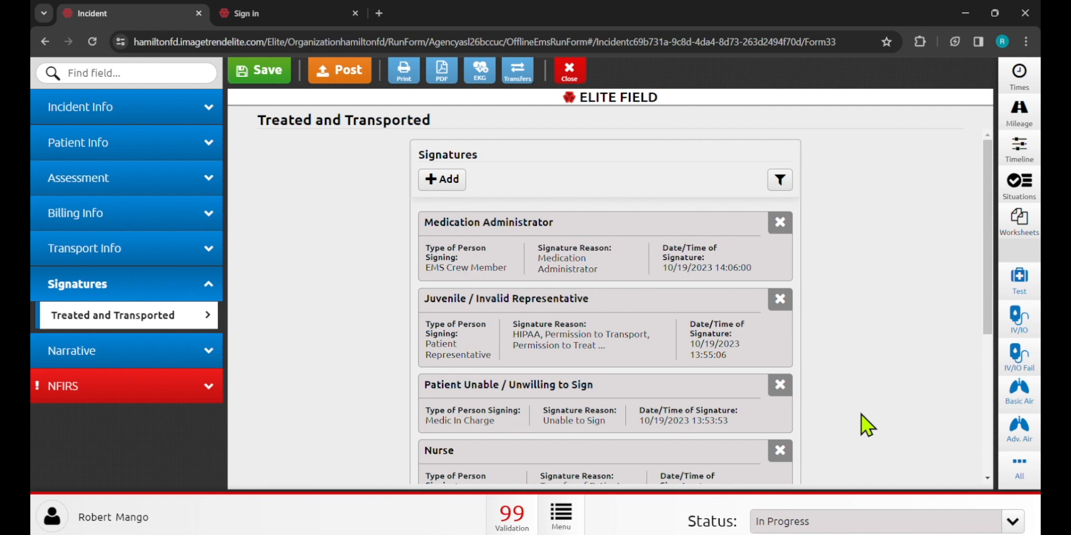
Add an ECG entry for 10/19/2023 09:04 with the preset 12 Lead ECG procedure, leaving the cardiac rhythm blank
scroll(277, 334, "down", 1)
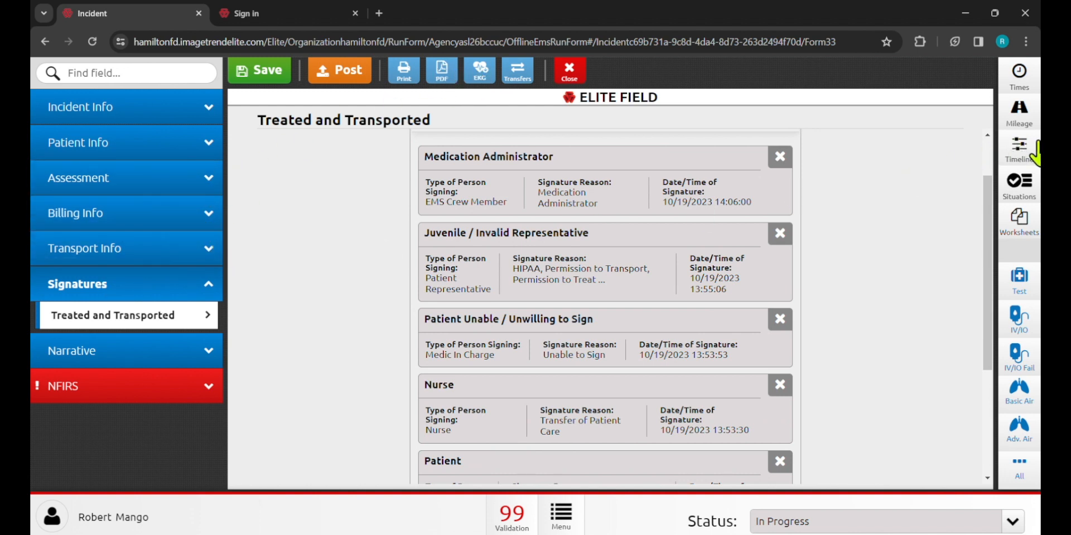
left_click(1025, 475)
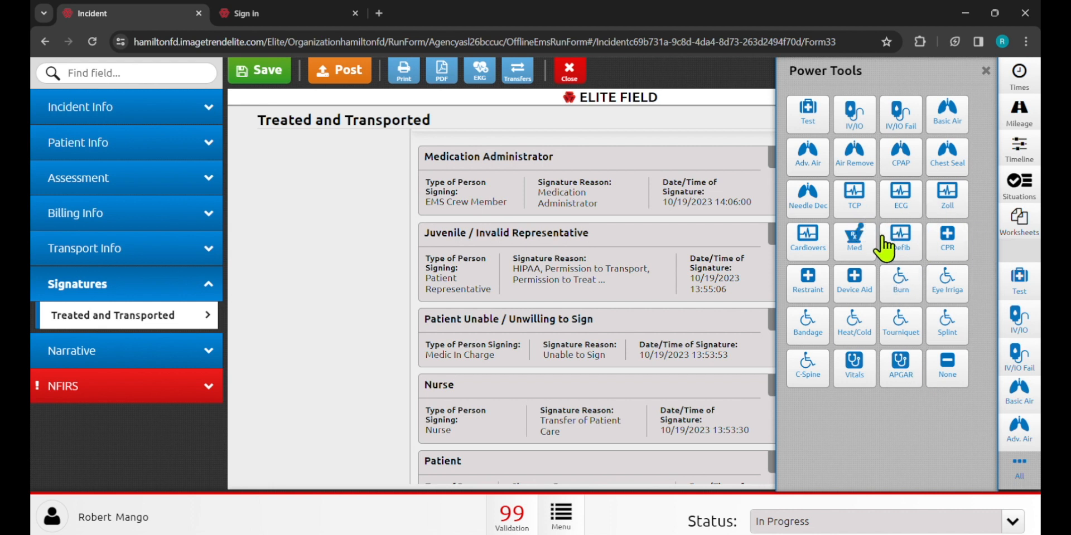
left_click(900, 198)
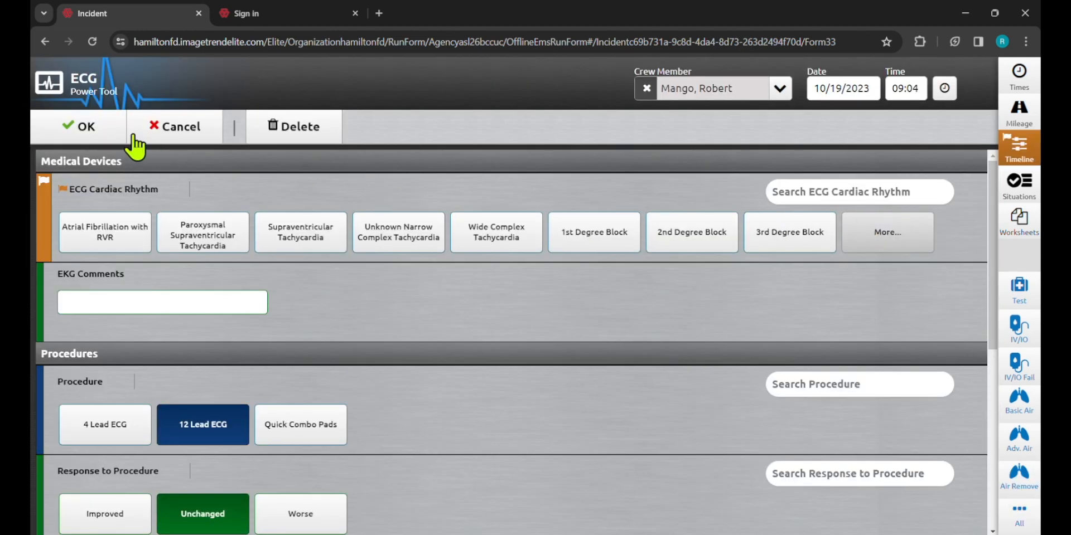
left_click(84, 129)
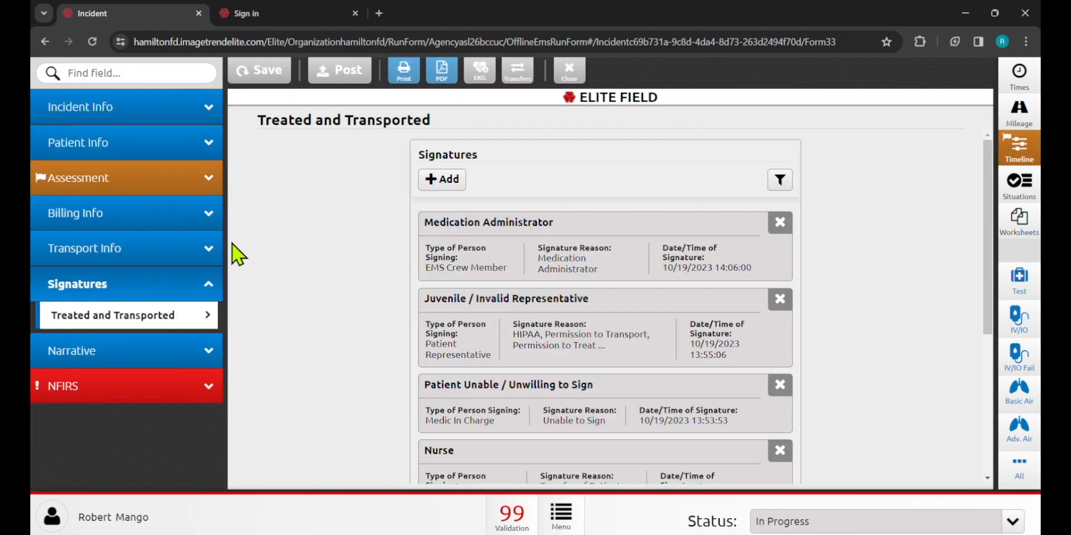
Open the flagged ECG record in the Assessment section, set its ECG Cardiac Rhythm to Sinus Arrhythmia and confirm it
left_click(98, 185)
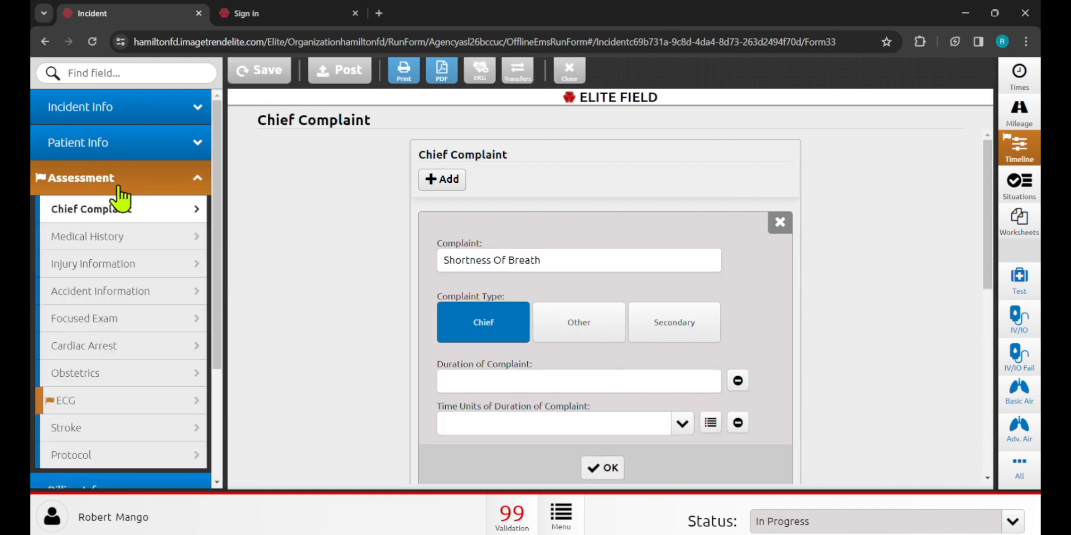
left_click(75, 402)
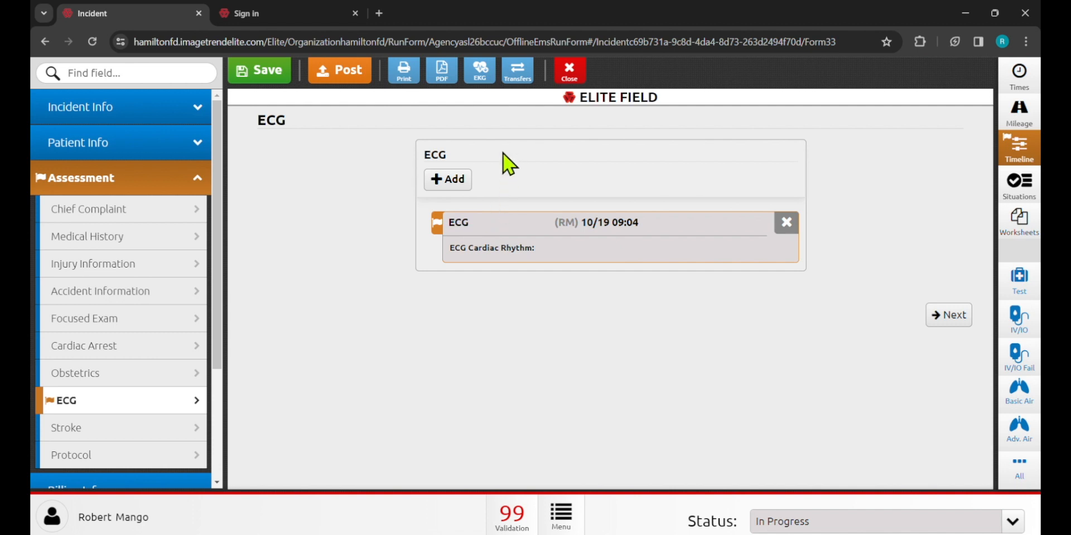
left_click(507, 240)
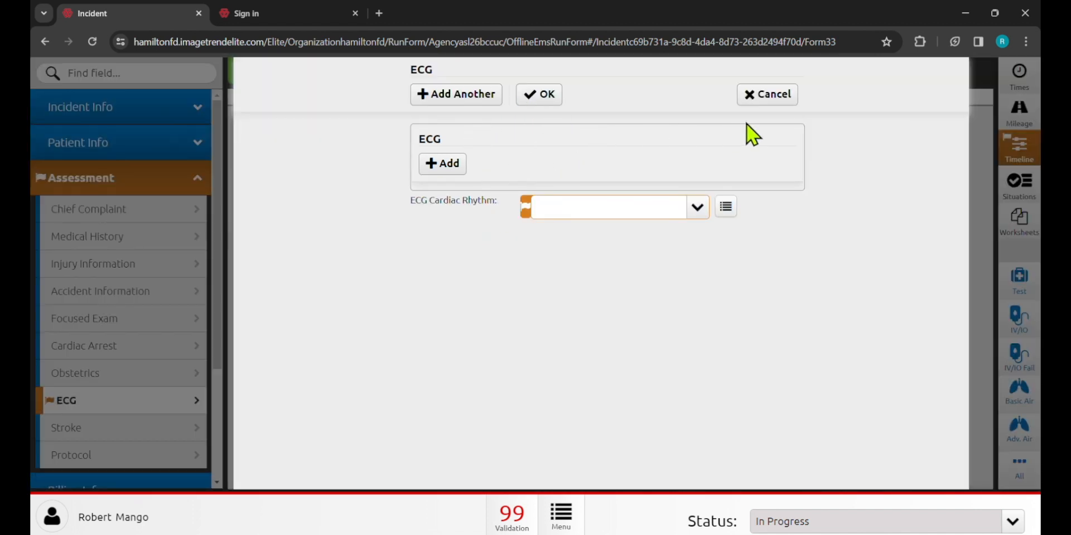
left_click(613, 212)
scroll(592, 277, "down", 5)
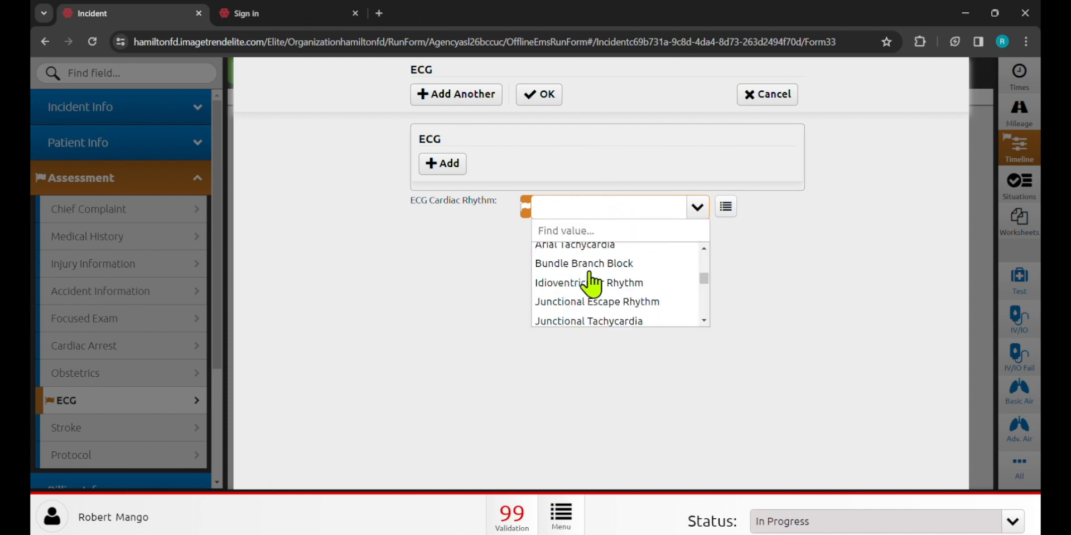
scroll(590, 285, "down", 2)
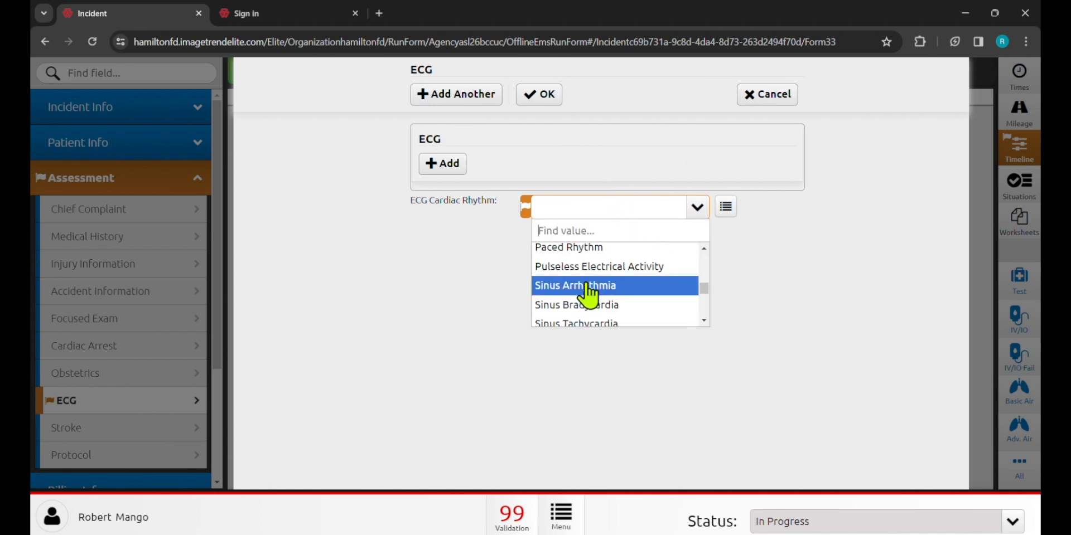
left_click(586, 286)
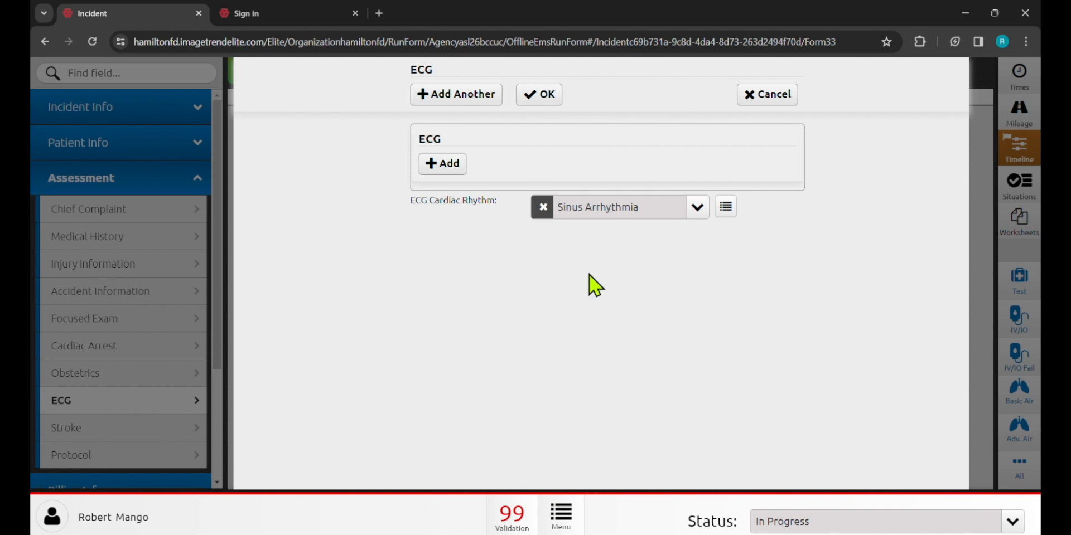
left_click(552, 98)
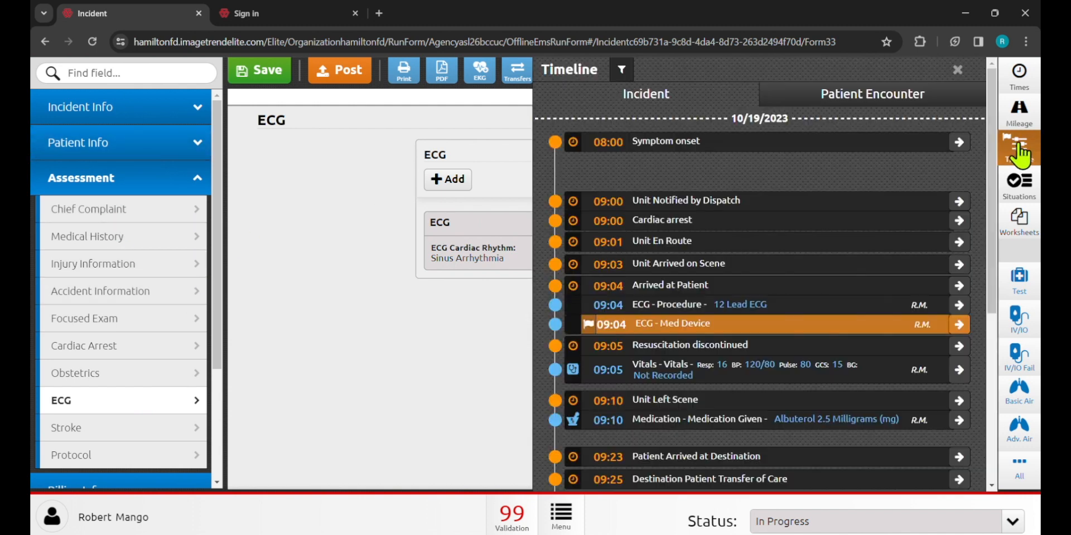
Check the ECG record's details in the Assessment section and its procedure and device entries on the incident timeline
left_click(1019, 147)
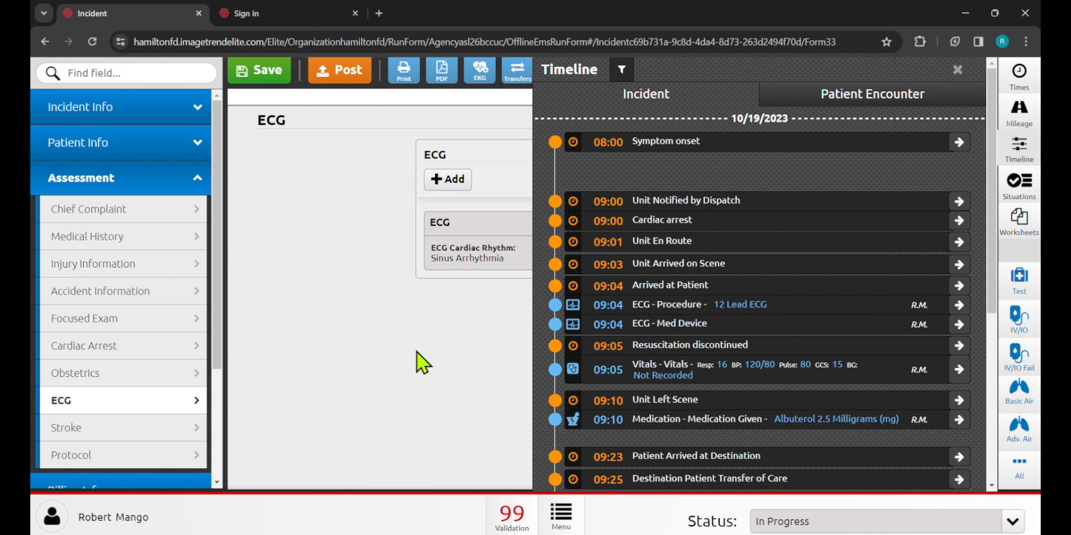
left_click(84, 400)
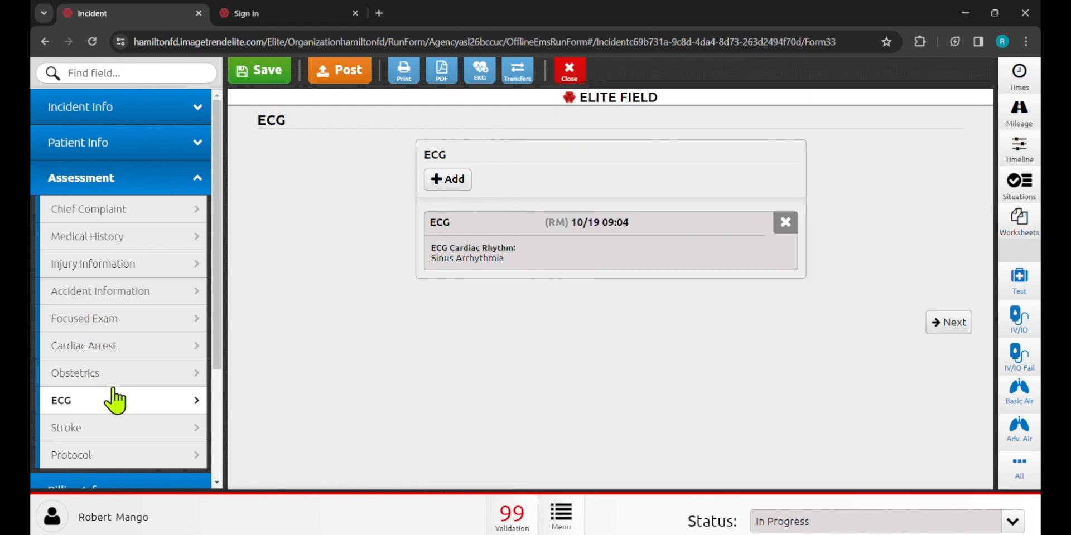
left_click(495, 259)
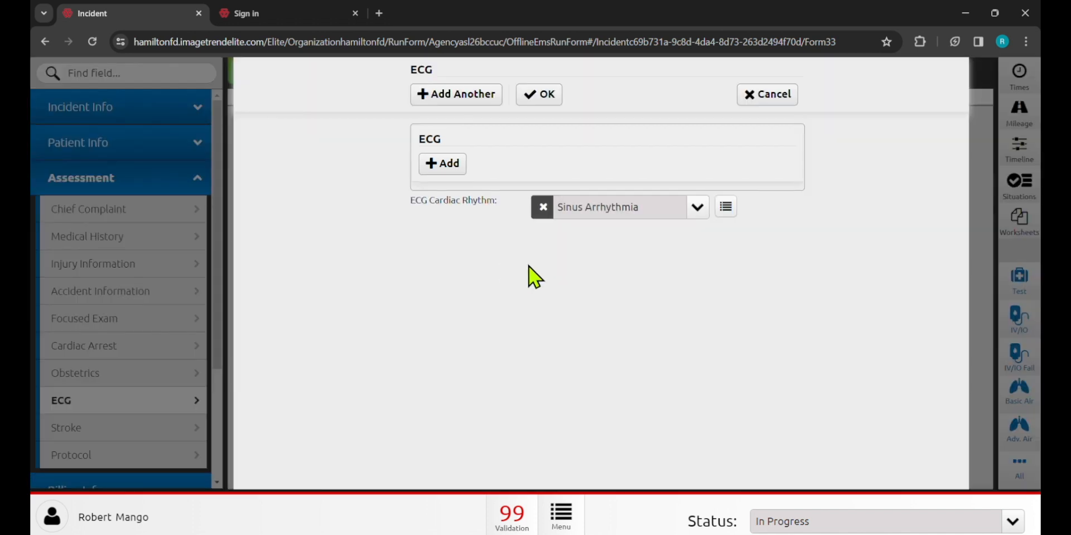
left_click(751, 96)
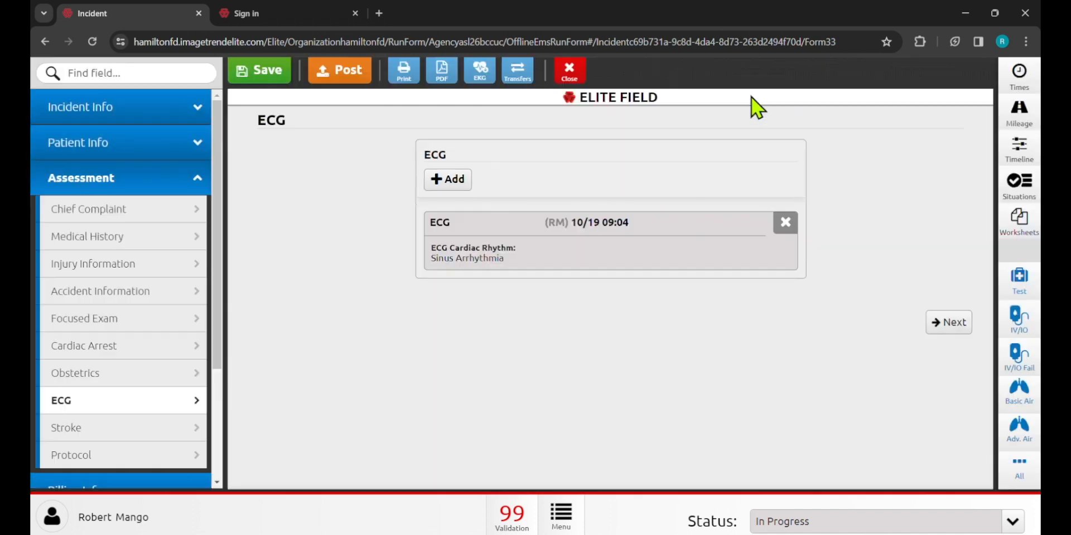
left_click(147, 183)
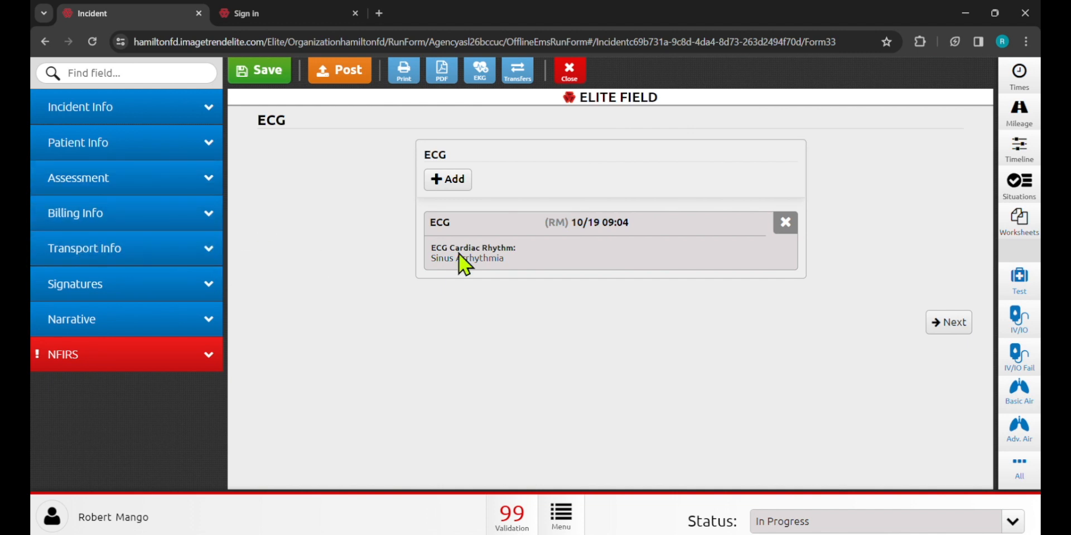
left_click(1023, 163)
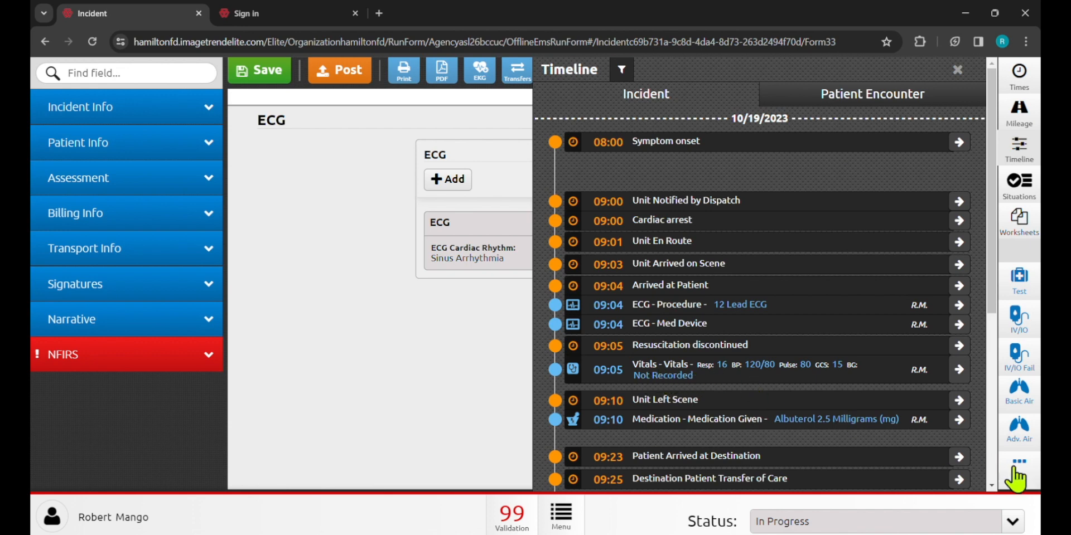
Add another ECG entry for 10/19/2023 09:04 with the procedure set to 4 Lead ECG, leaving the cardiac rhythm blank
left_click(1020, 468)
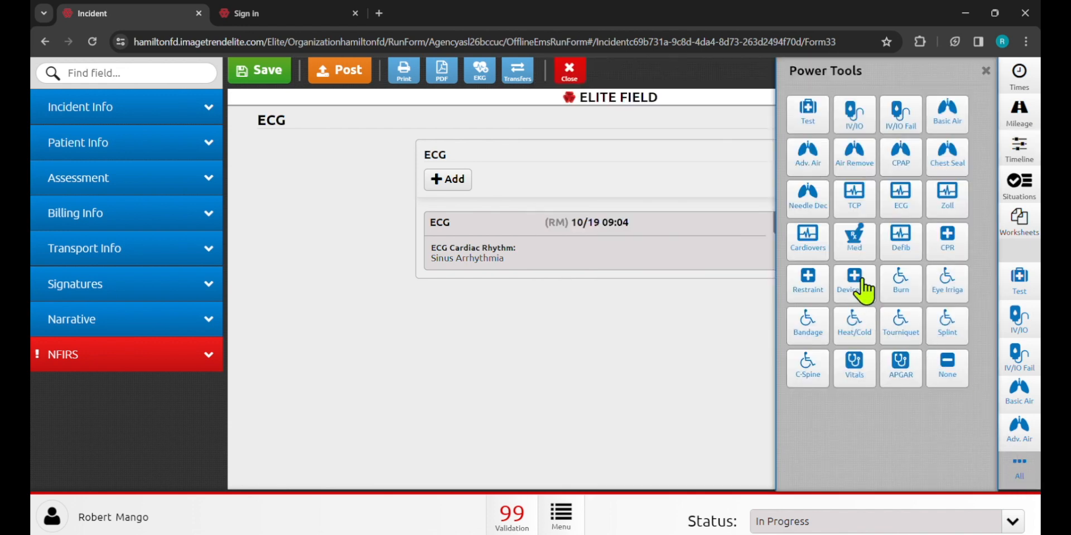
left_click(893, 198)
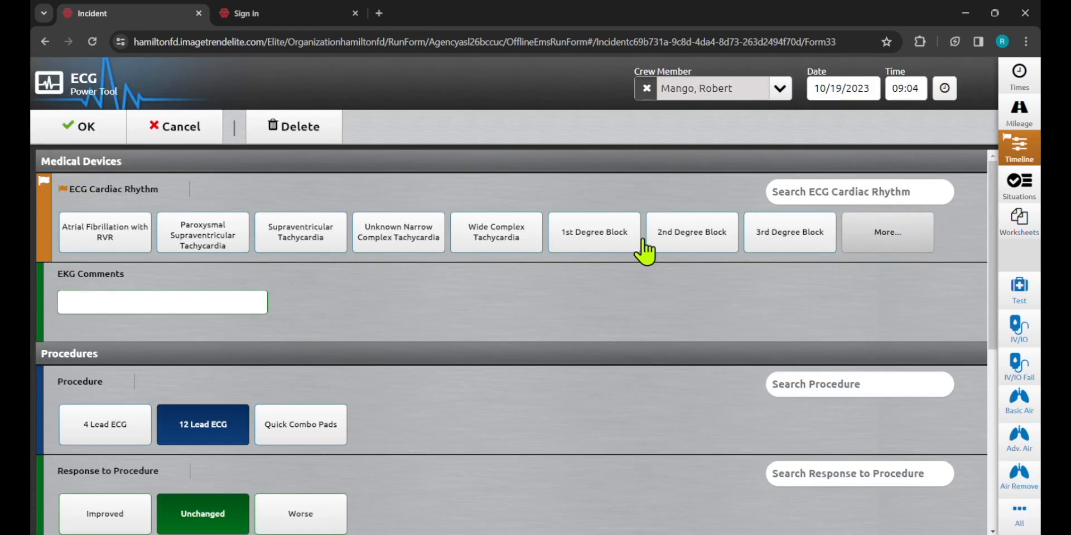
scroll(474, 346, "down", 2)
scroll(427, 343, "down", 1)
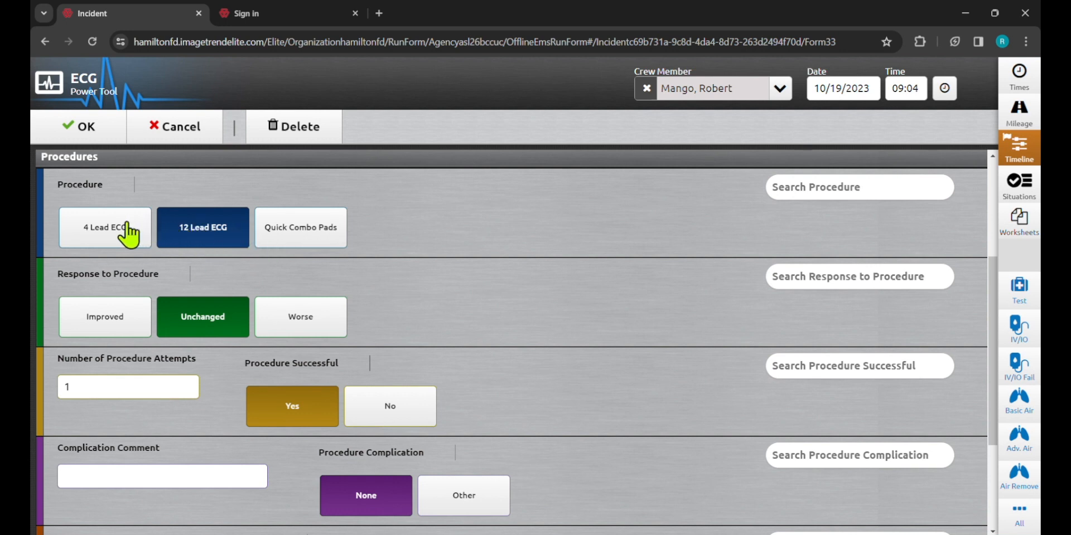
left_click(78, 233)
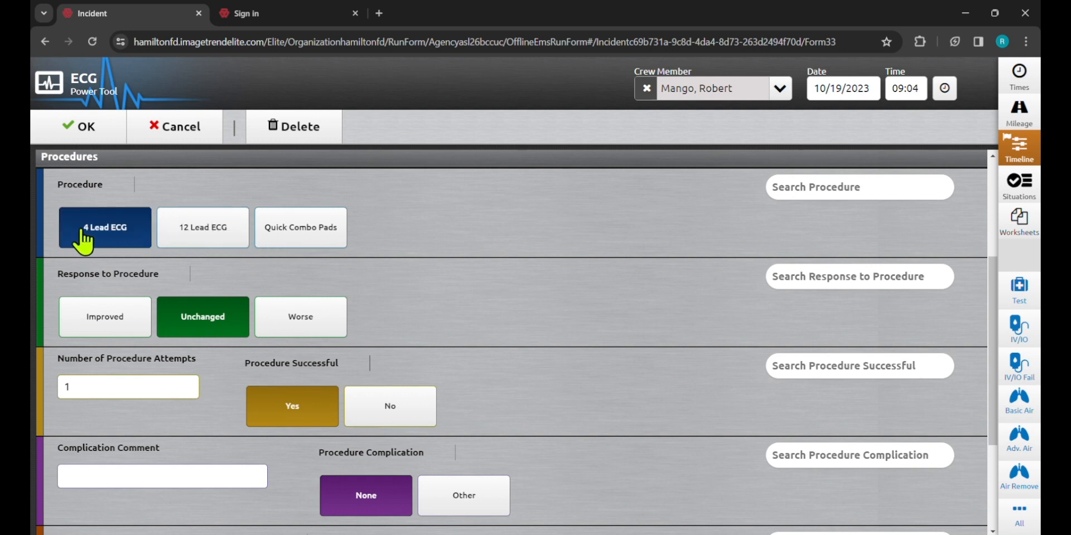
left_click(81, 140)
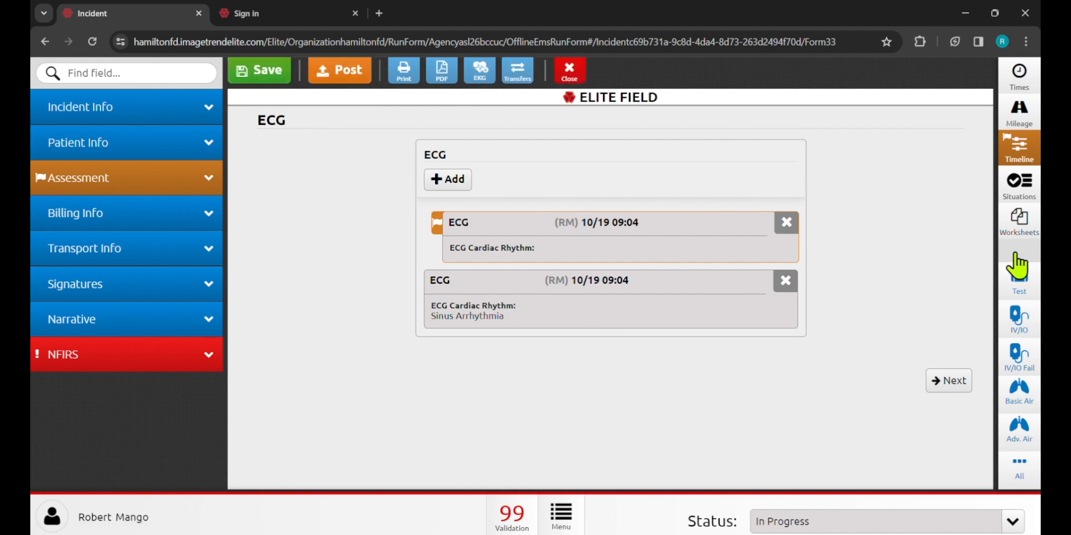
Open the flagged 09:04 ECG device entry from the incident timeline and set its ECG Cardiac Rhythm to Sinus Arrhythmia
left_click(1017, 148)
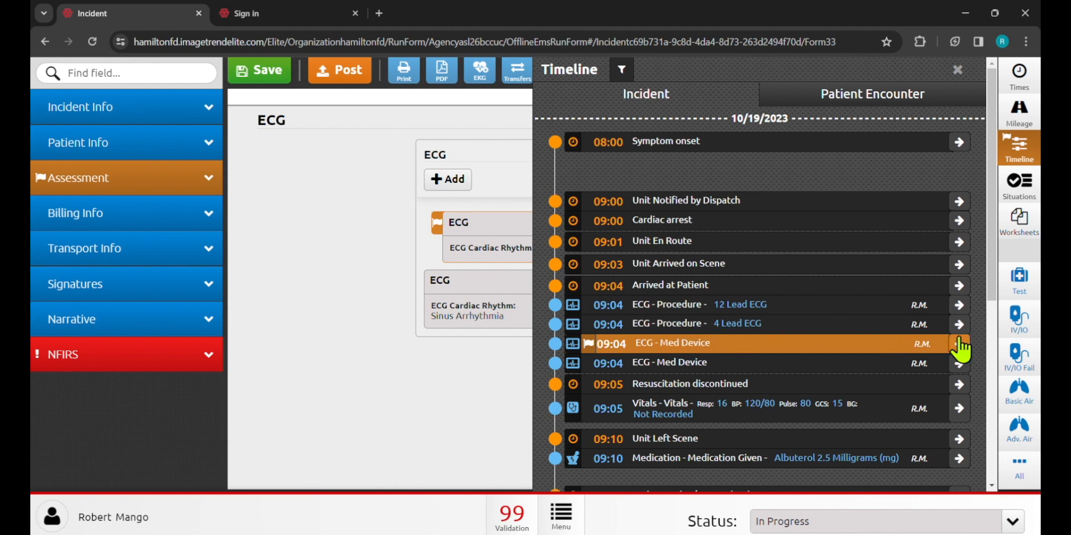
left_click(959, 344)
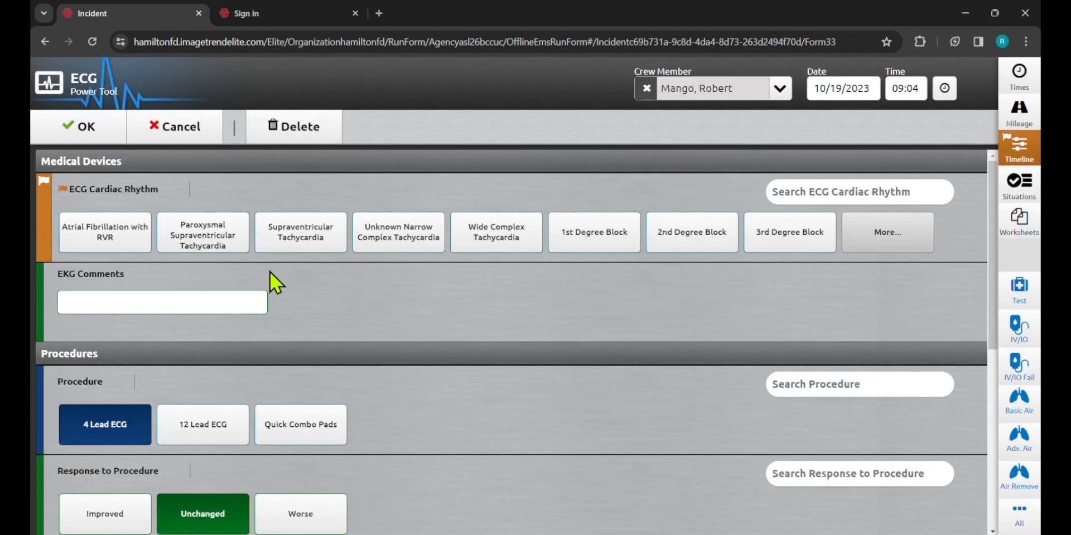
left_click(915, 247)
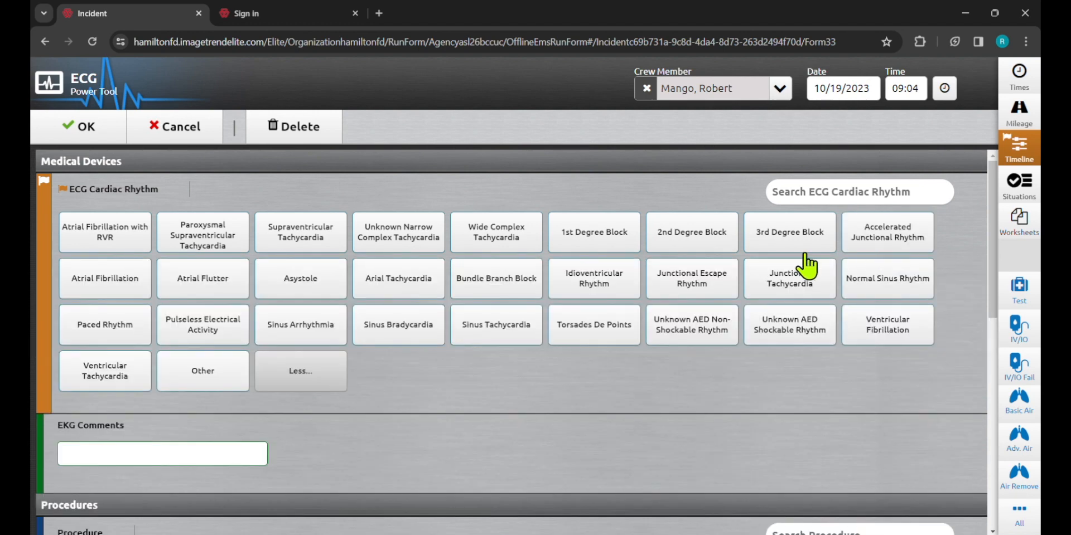
left_click(323, 327)
left_click(84, 127)
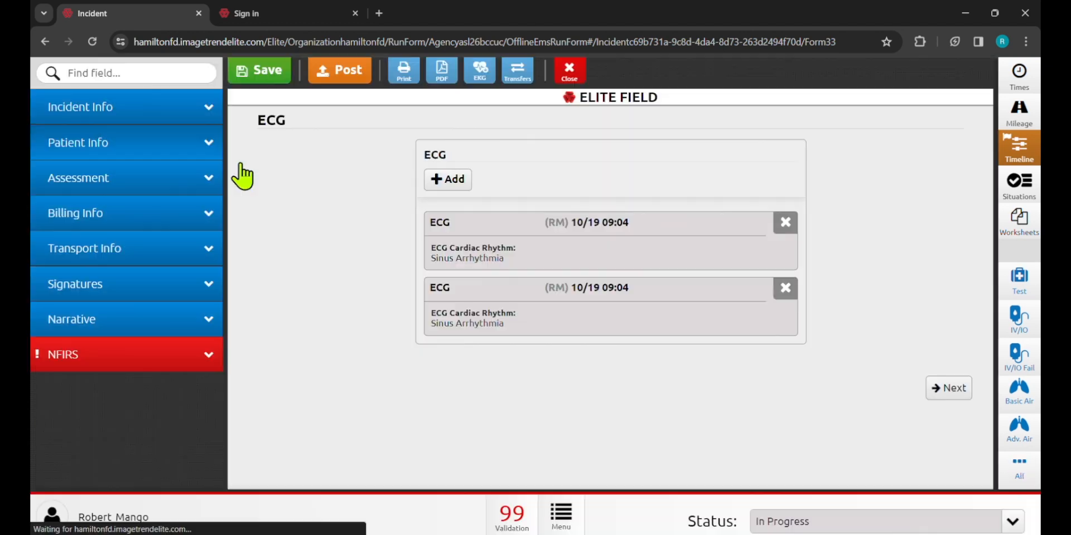
Check the ECG procedure and device entries on the incident timeline and view the full set of power tools
left_click(1019, 147)
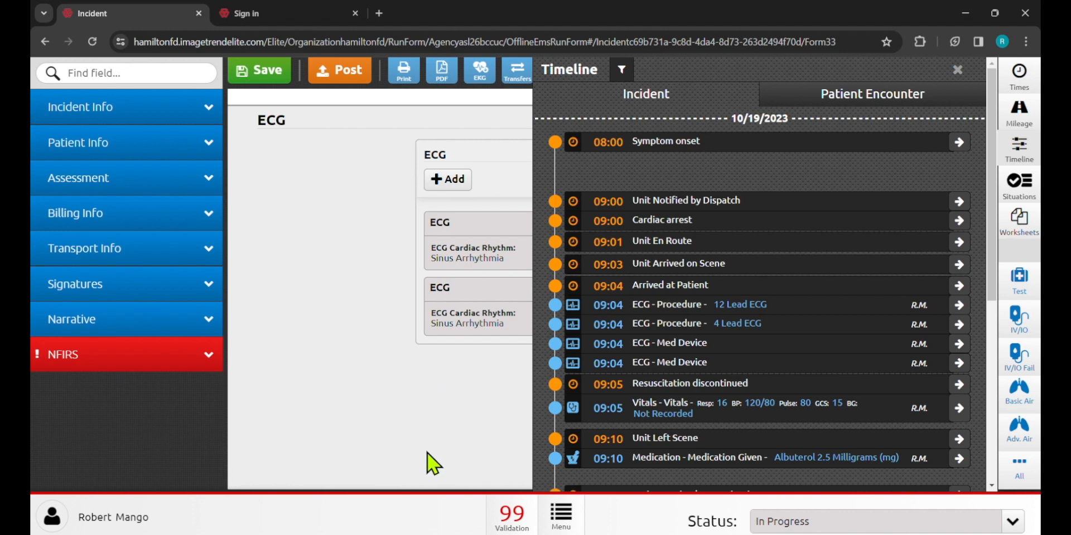
left_click(1023, 466)
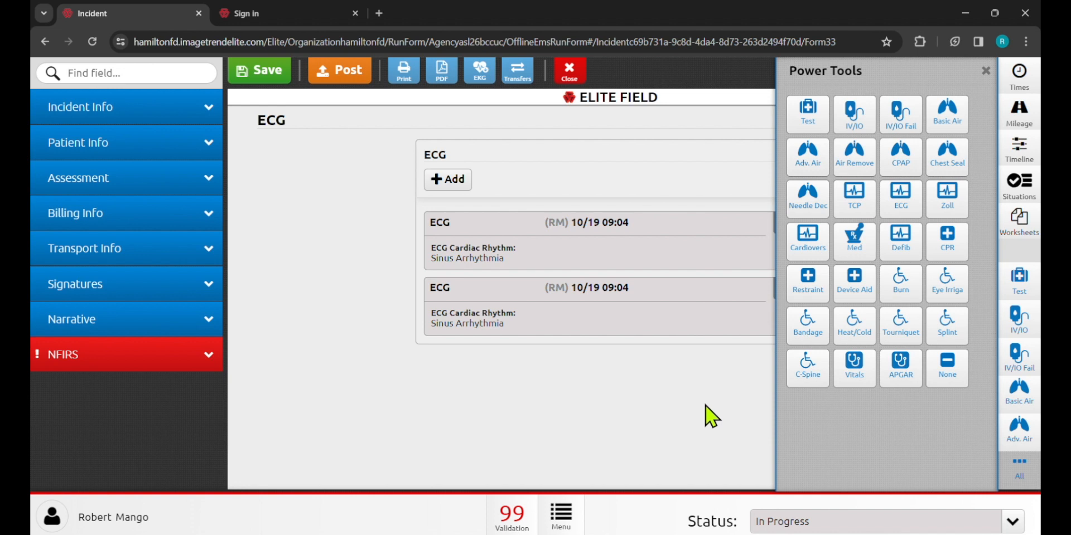
left_click(986, 72)
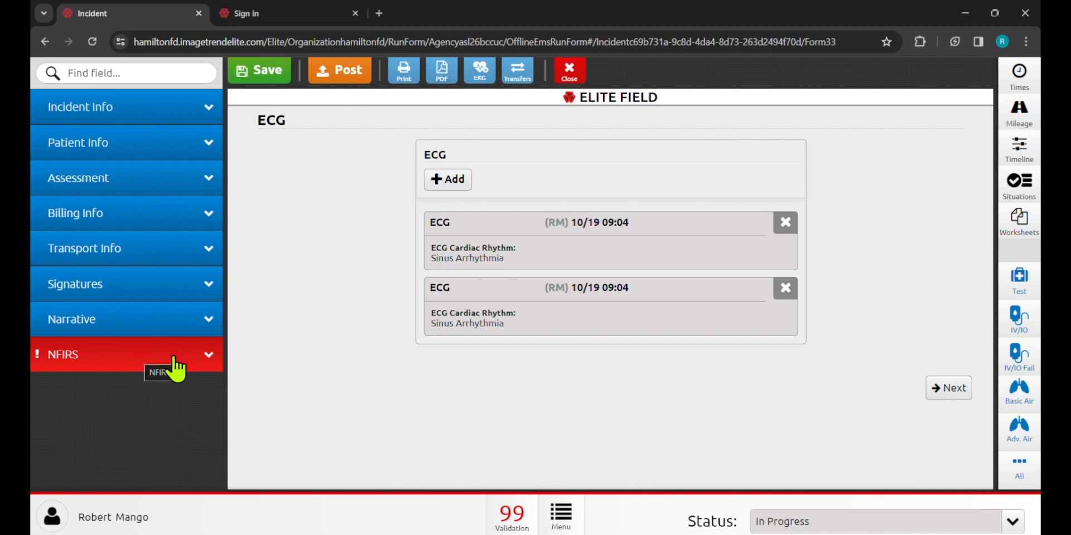
Generate the NFIRS report for the incident and review its Dispatch Info, Times and Authorization details
left_click(87, 361)
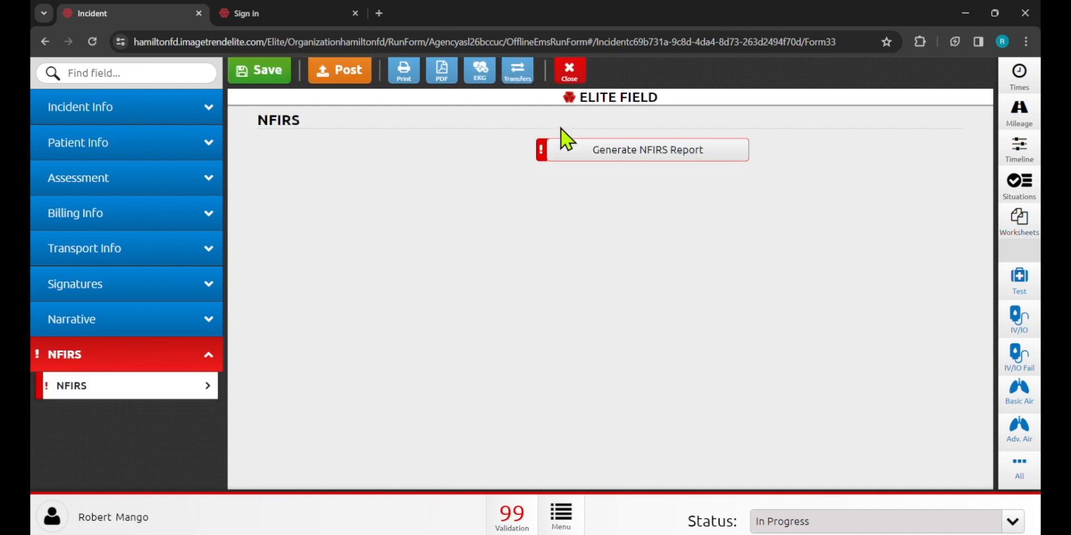
left_click(638, 153)
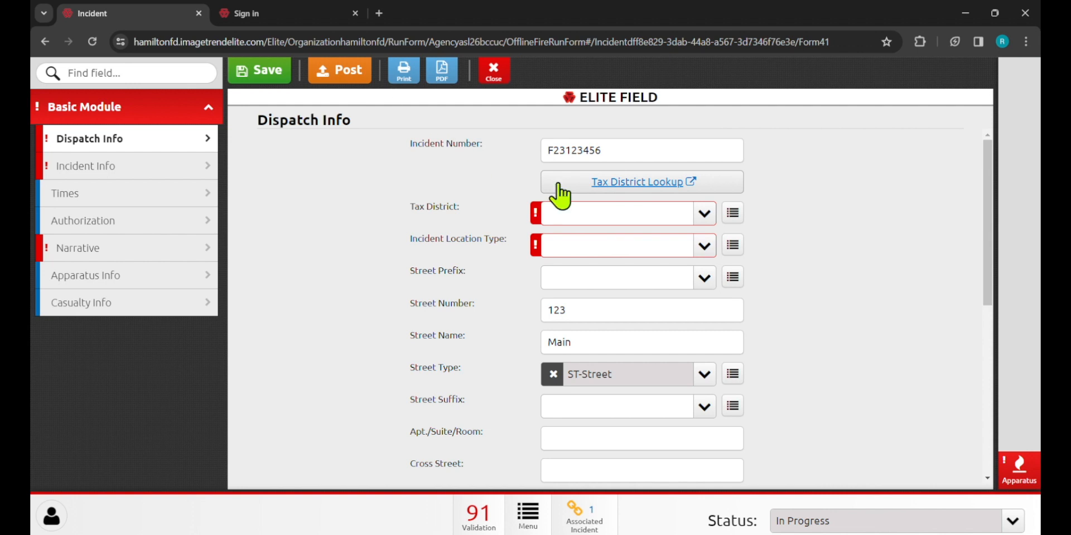
left_click_drag(623, 149, 515, 151)
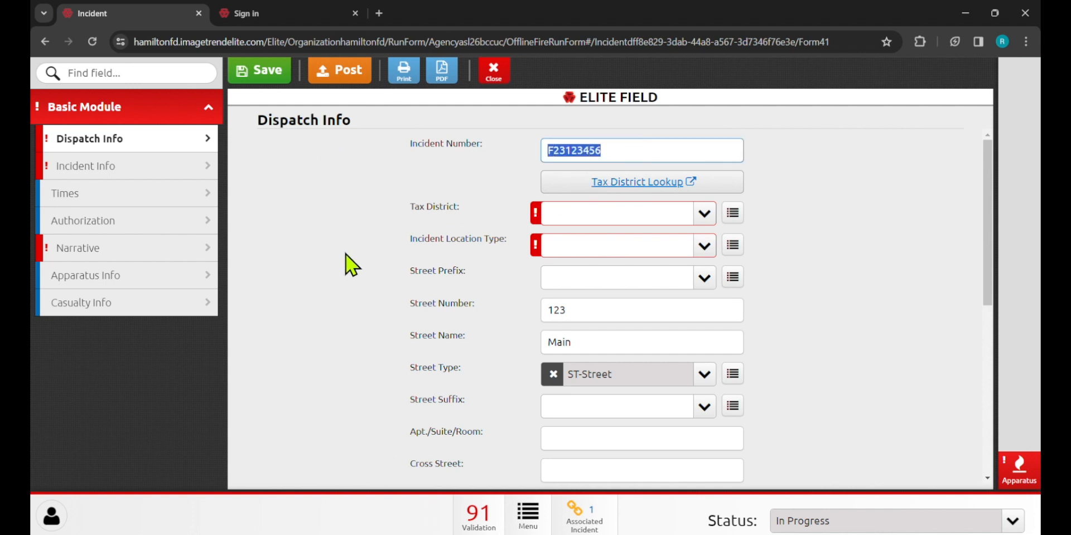
scroll(357, 259, "down", 2)
scroll(552, 322, "down", 3)
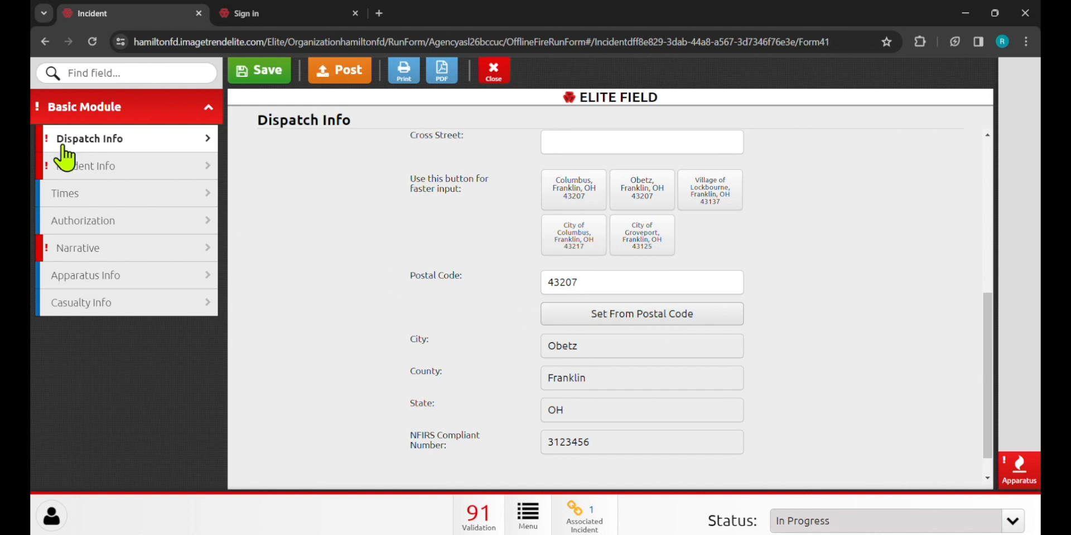
left_click(93, 201)
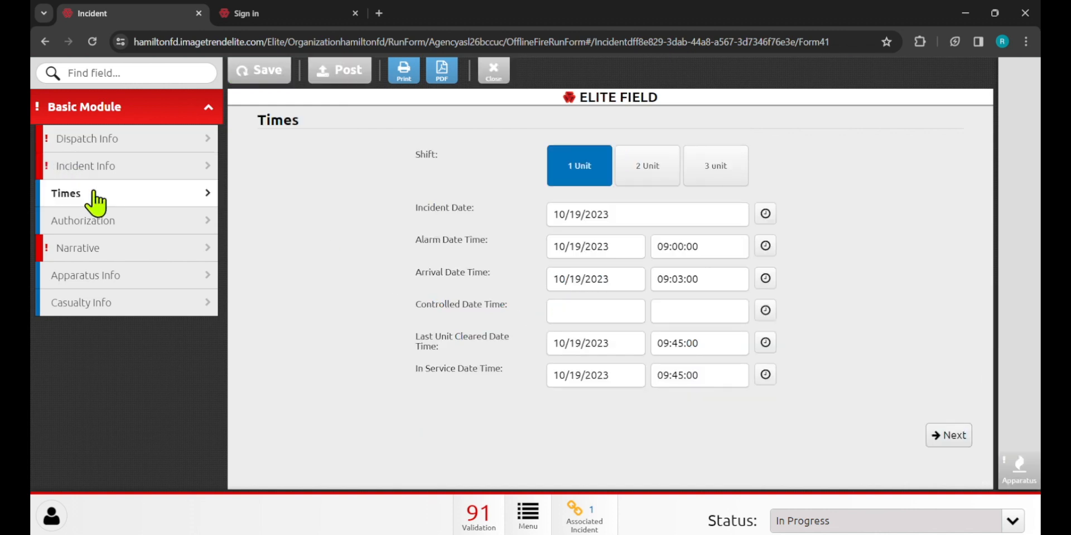
left_click(88, 228)
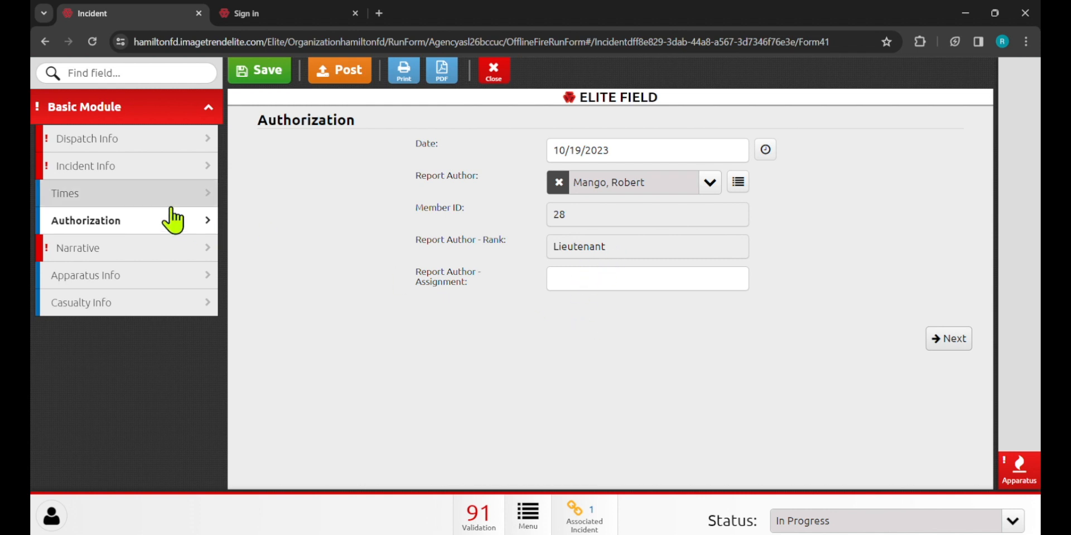
In the fire report's Dispatch Info, set the Tax District to Obetz and the Incident Location Type to 1-Street address
left_click(129, 139)
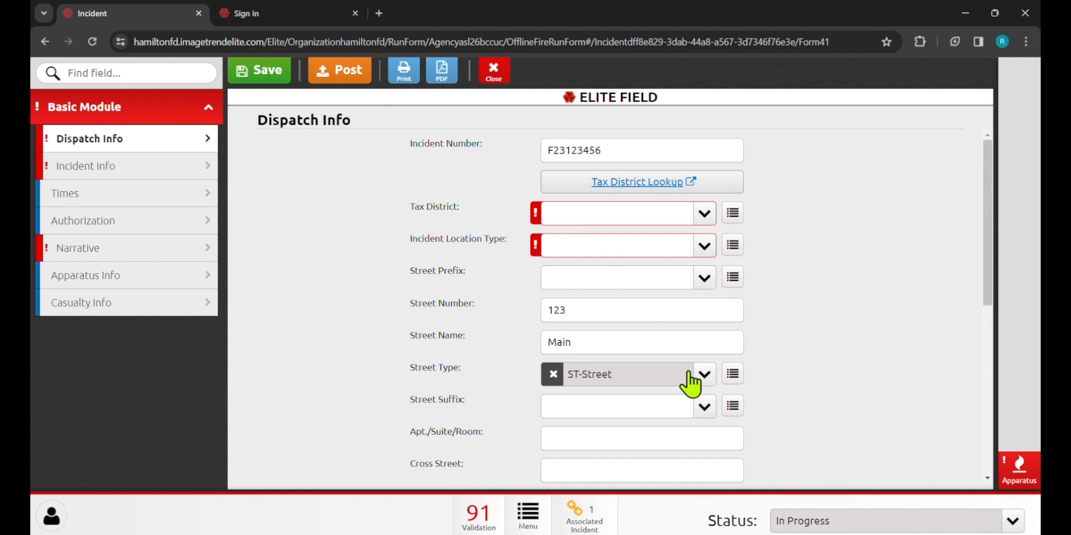
left_click(596, 214)
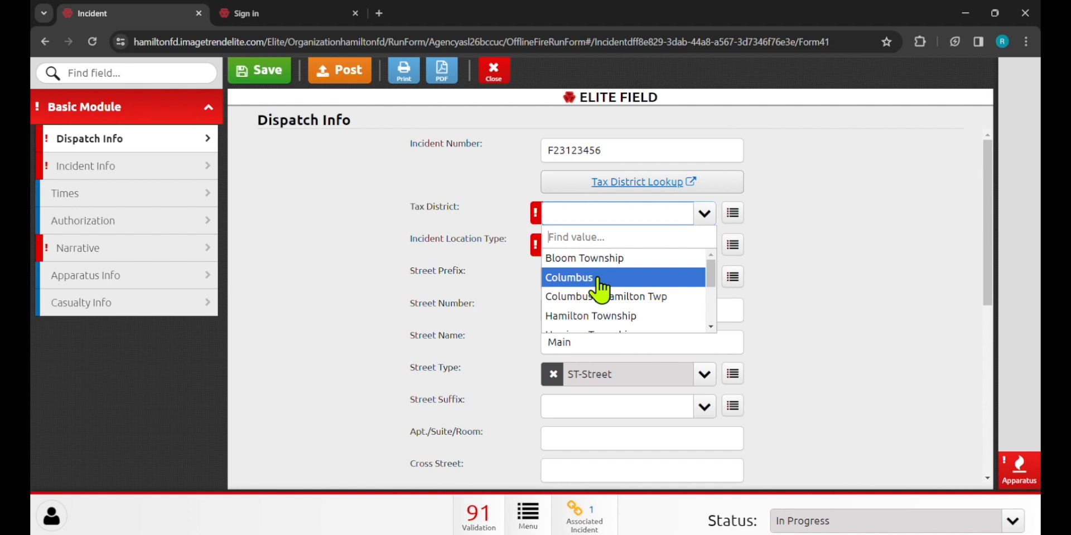
scroll(598, 279, "down", 5)
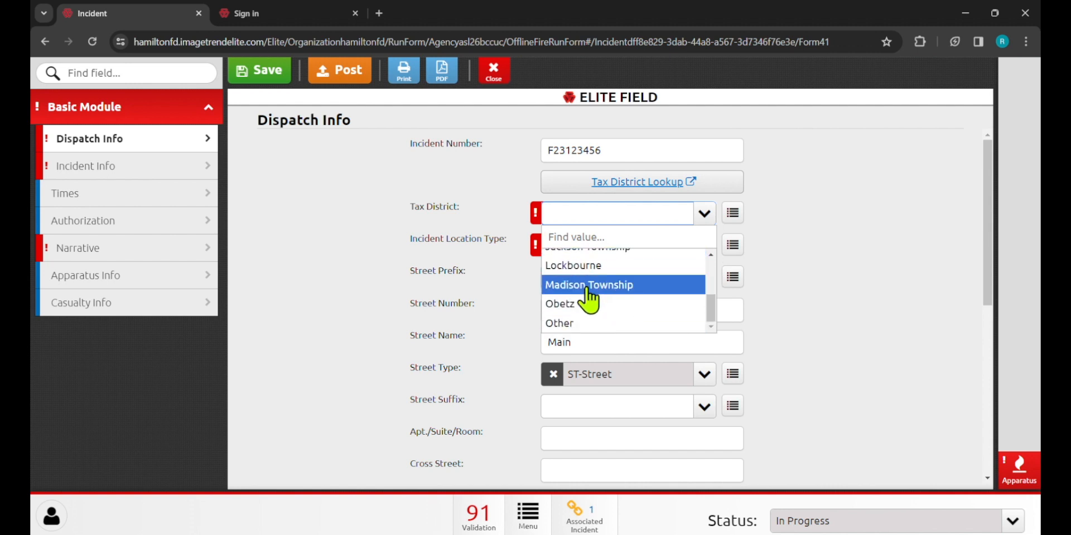
left_click(568, 305)
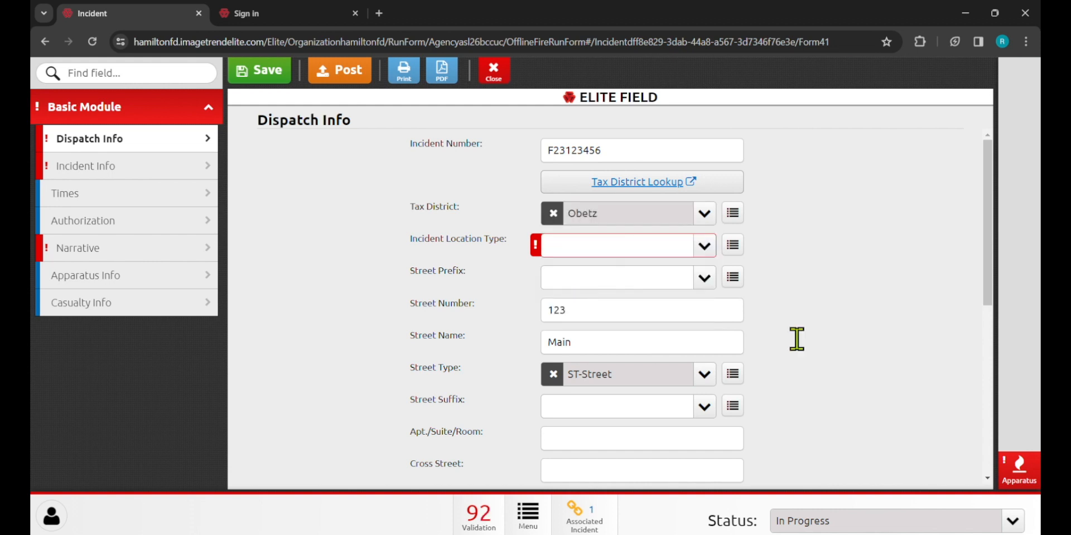
scroll(836, 266, "down", 1)
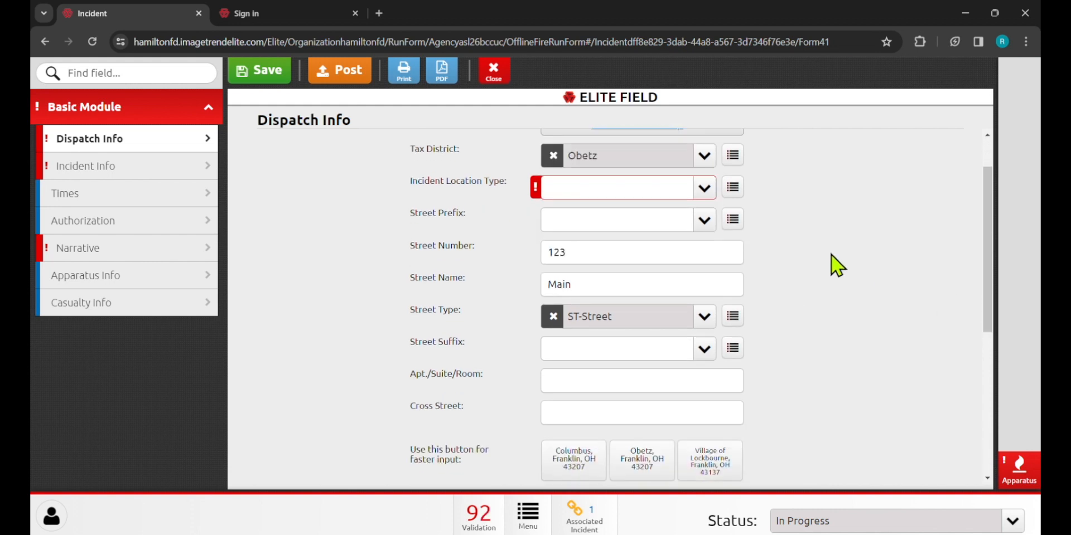
left_click(584, 181)
left_click(599, 224)
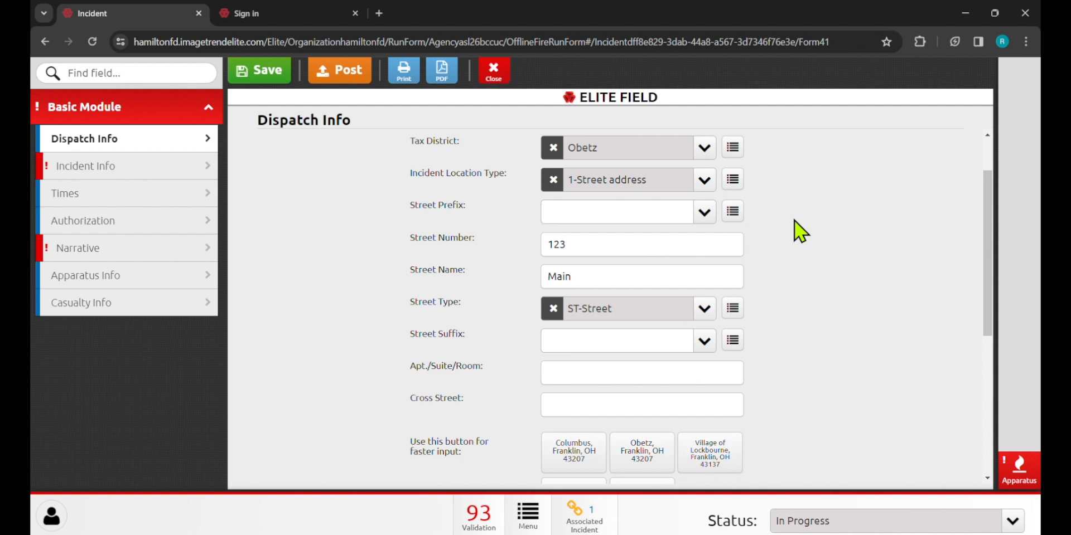
Look over the other Incident Location Type options and the remaining address fields of Dispatch Info
left_click(635, 181)
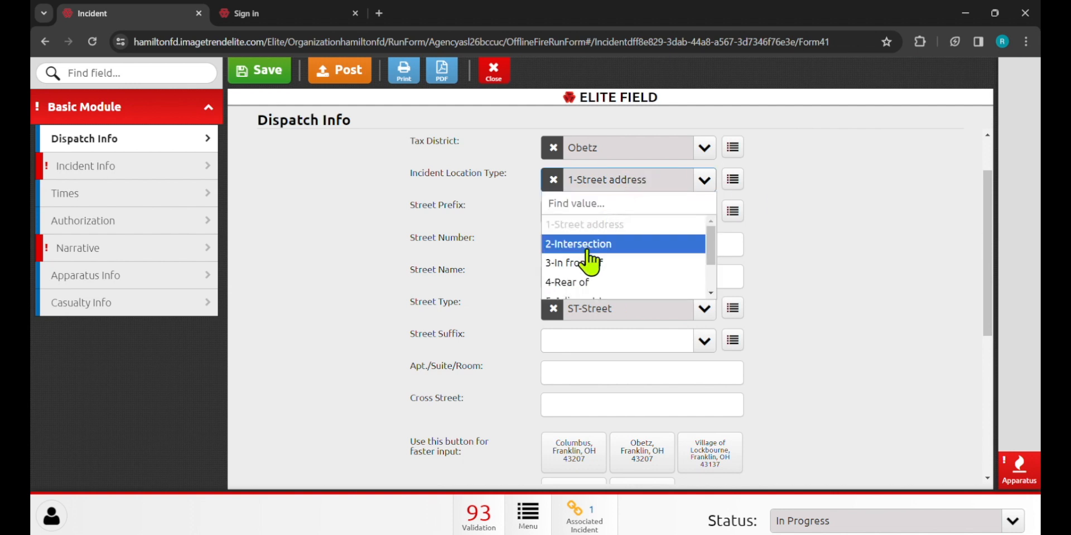
left_click(624, 181)
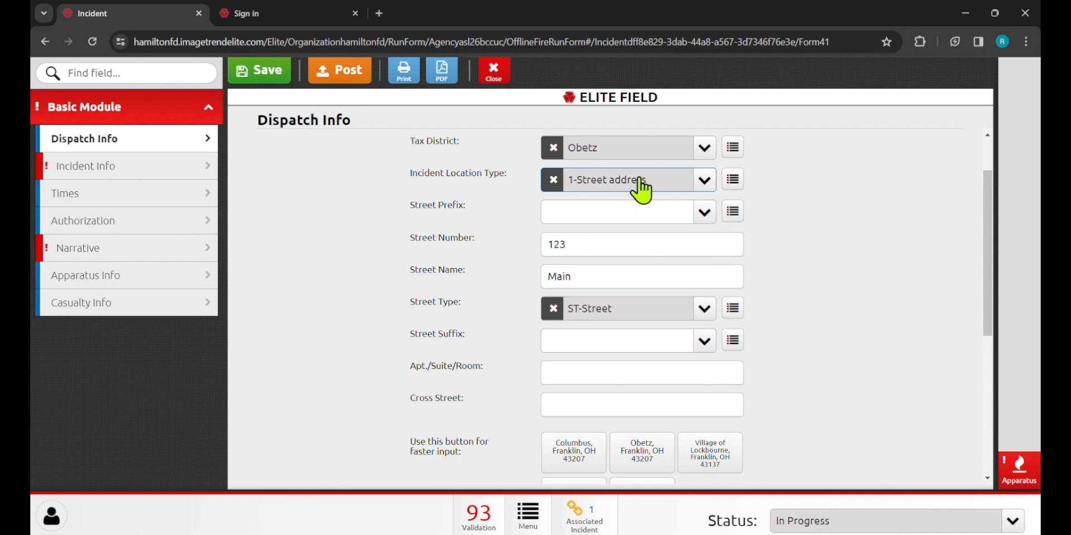
scroll(800, 244, "down", 3)
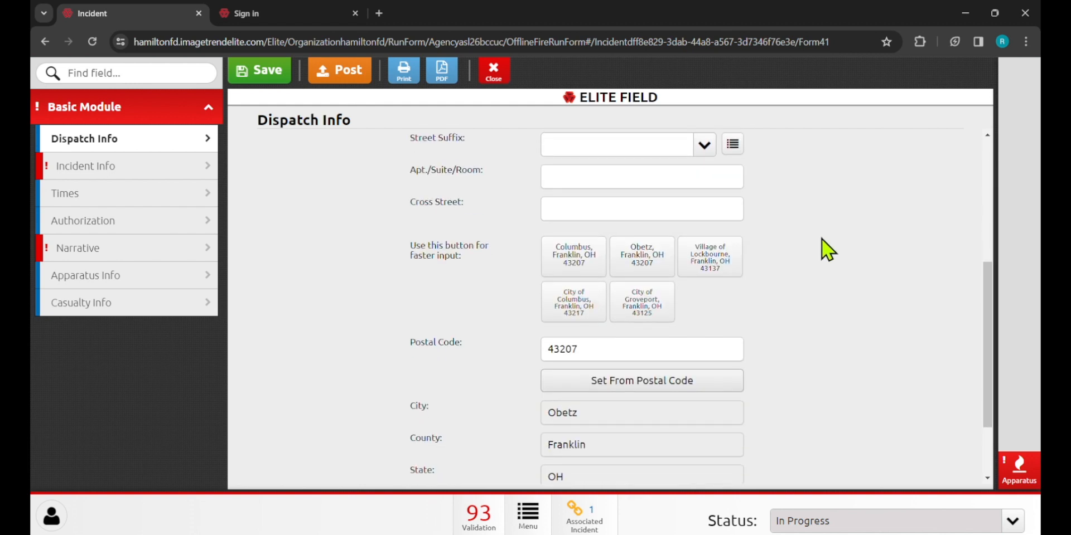
scroll(826, 248, "up", 2)
scroll(822, 246, "down", 4)
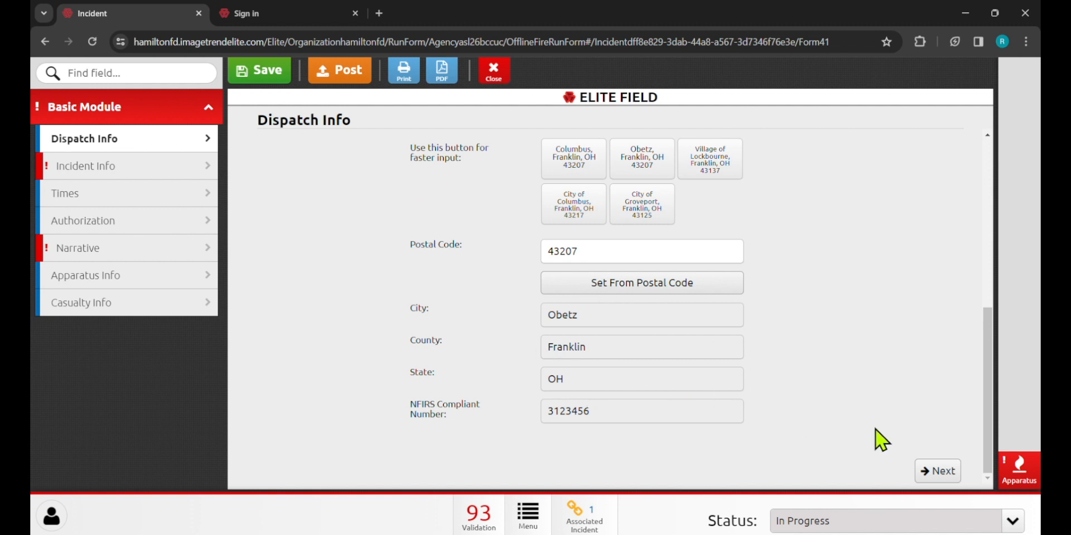
Apply the ALS w/ Transport preset in Incident Info, accepting its new incident type, actions taken and narrative values
left_click(85, 166)
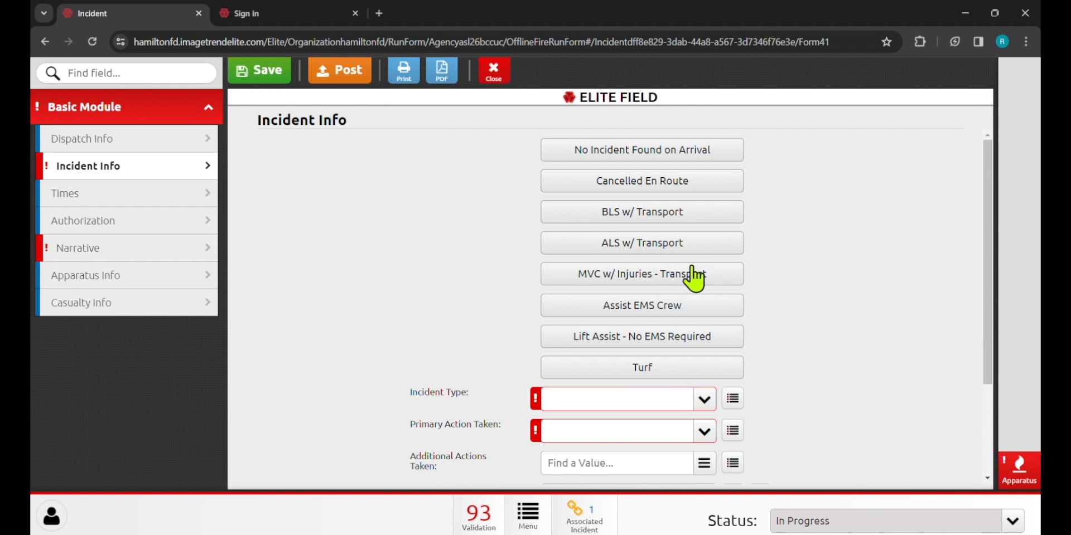
left_click(676, 248)
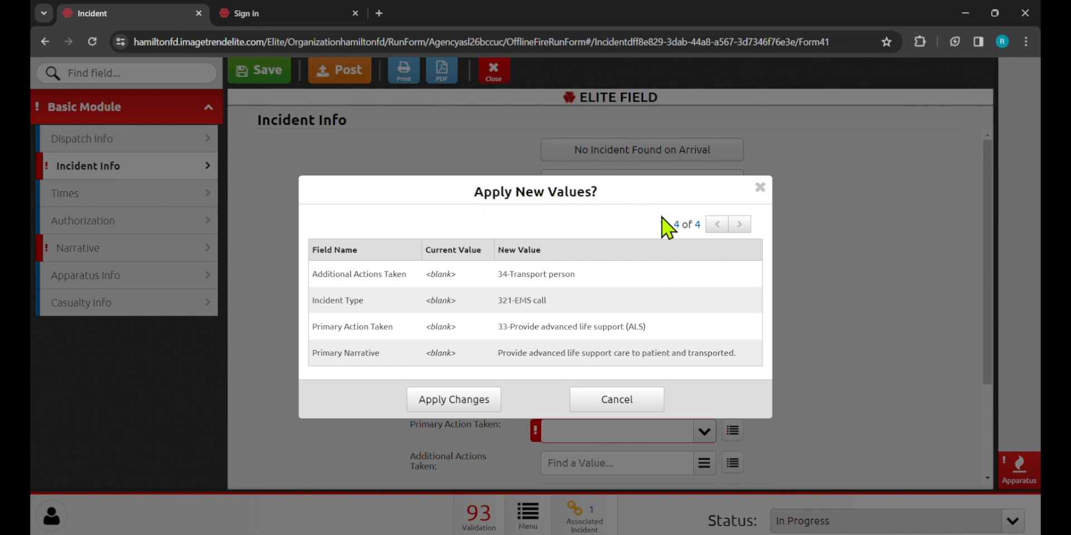
left_click(450, 399)
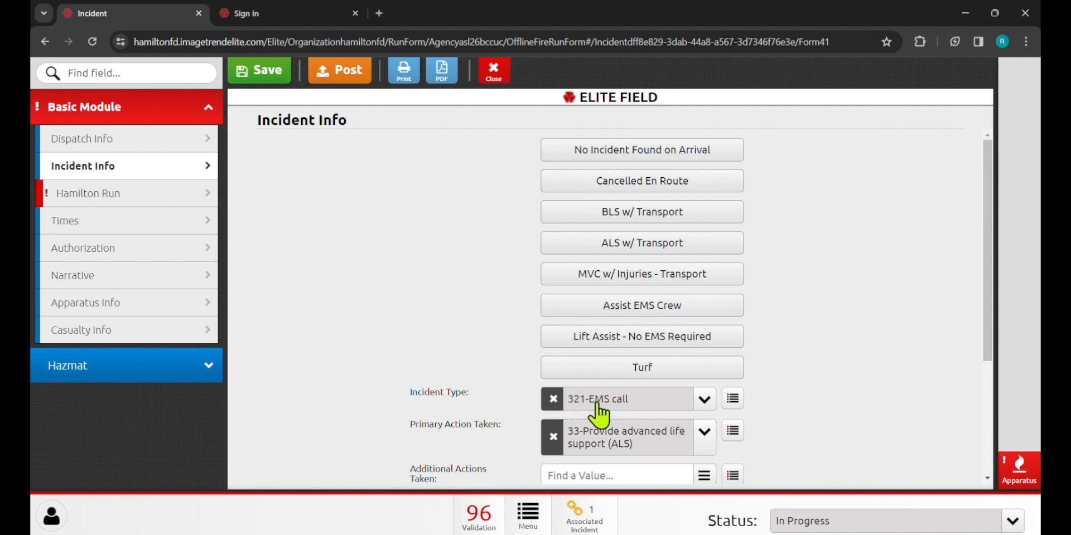
Review the Incident Type, Primary Action Taken, Additional Actions Taken and Property Use fields in Incident Info
scroll(490, 395, "down", 2)
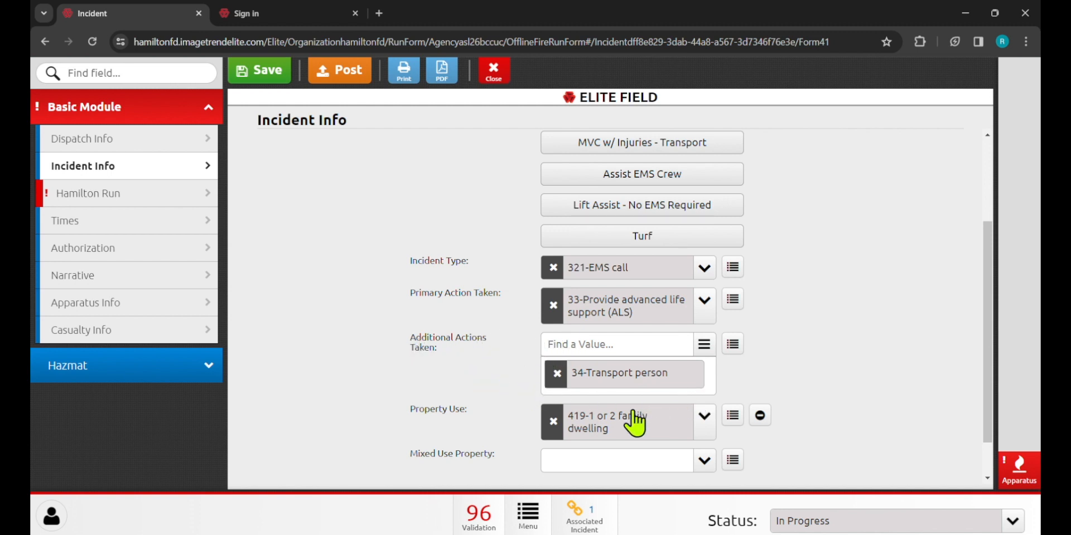
scroll(520, 419, "up", 2)
scroll(520, 419, "up", 1)
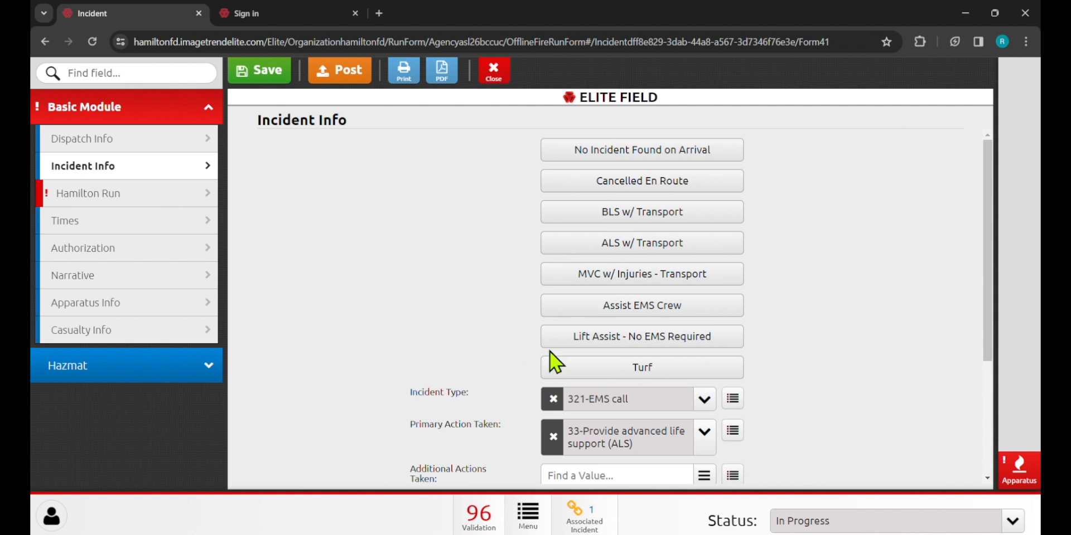
scroll(558, 357, "down", 3)
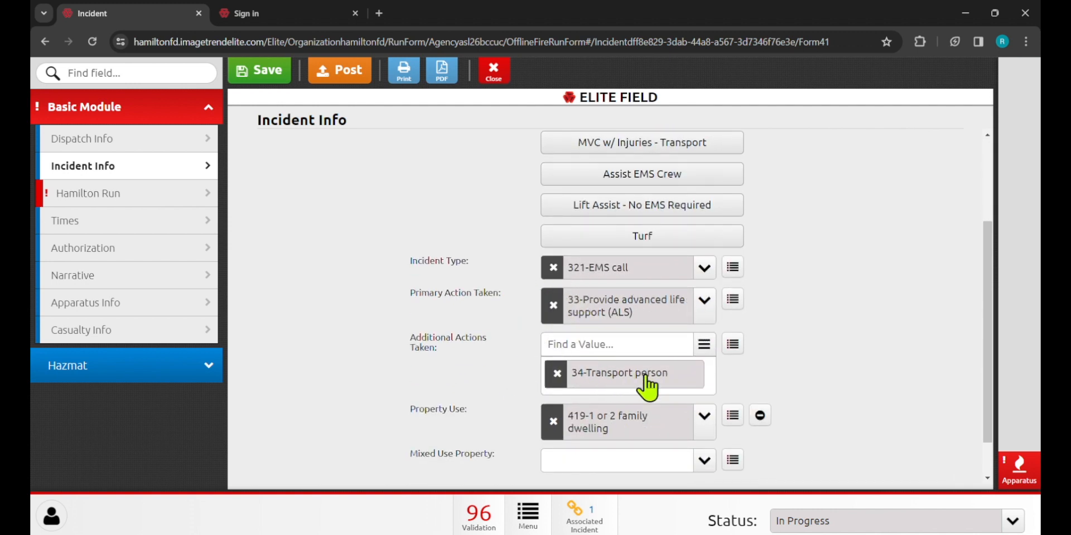
scroll(625, 391, "up", 1)
scroll(775, 390, "up", 1)
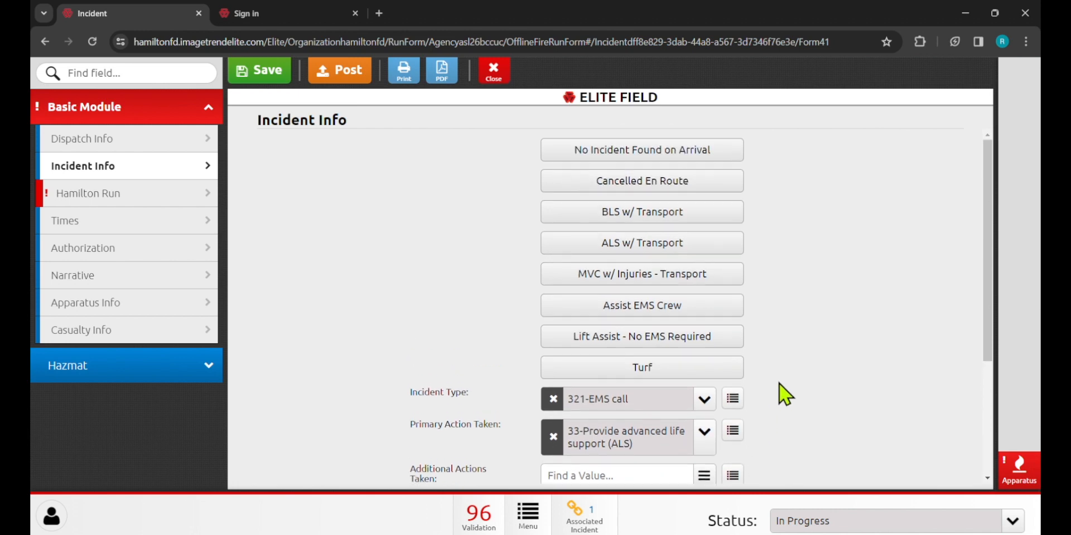
Apply the BLS w/ Transport preset in Incident Info, accepting 32-Provide basic life support (BLS) and its basic life support narrative
left_click(628, 214)
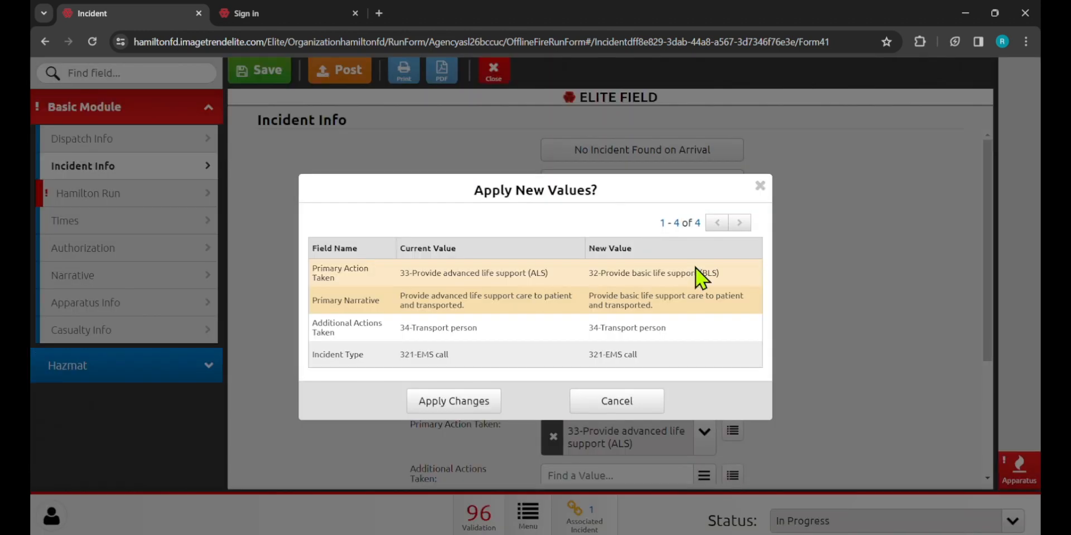
left_click(476, 401)
scroll(781, 353, "down", 3)
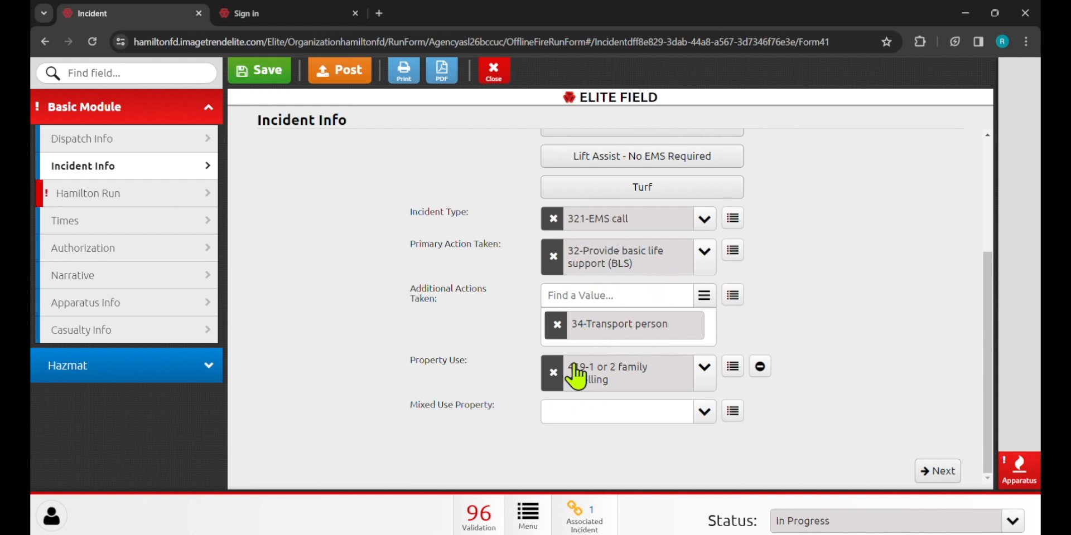
scroll(512, 375, "up", 3)
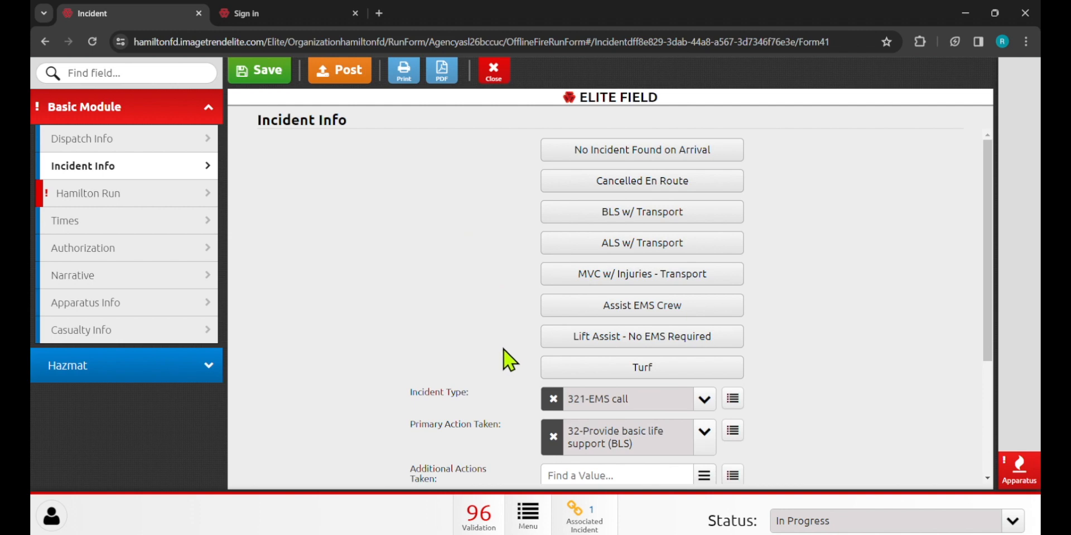
Apply the Turf preset in Incident Info, accepting 30-Emergency medical services, other as the Primary Action Taken
left_click(614, 377)
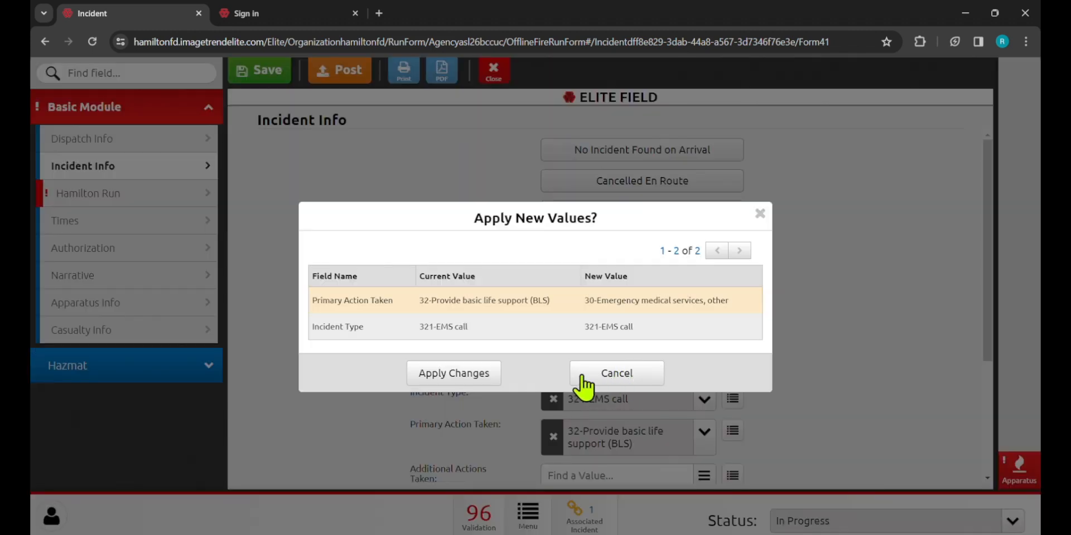
left_click(483, 372)
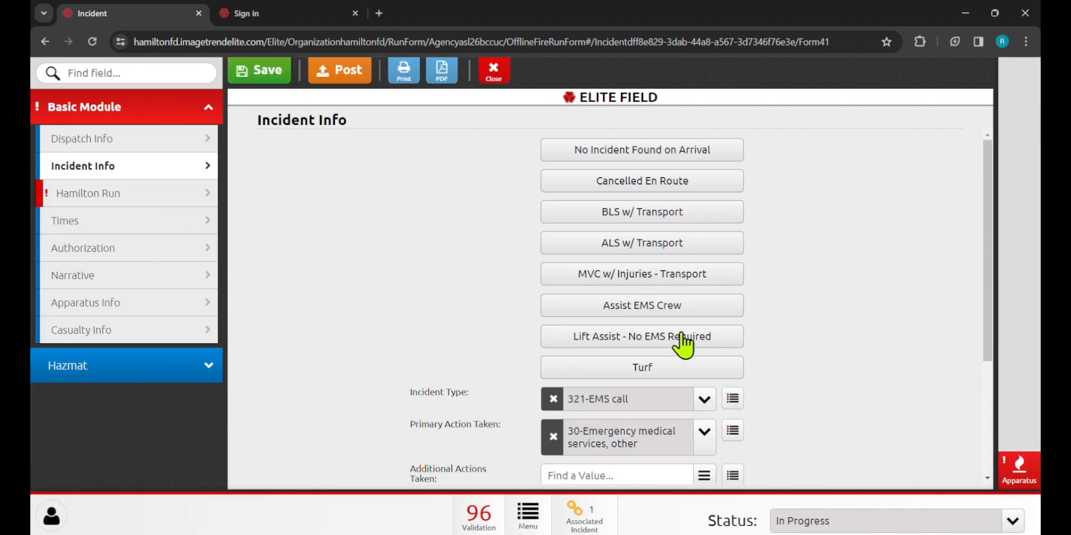
scroll(792, 335, "down", 1)
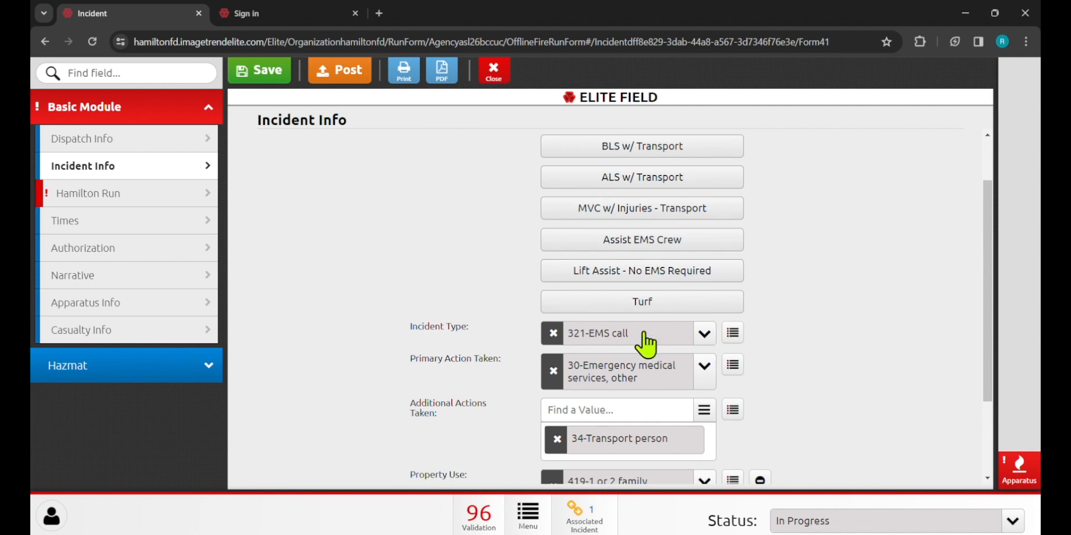
scroll(750, 382, "down", 1)
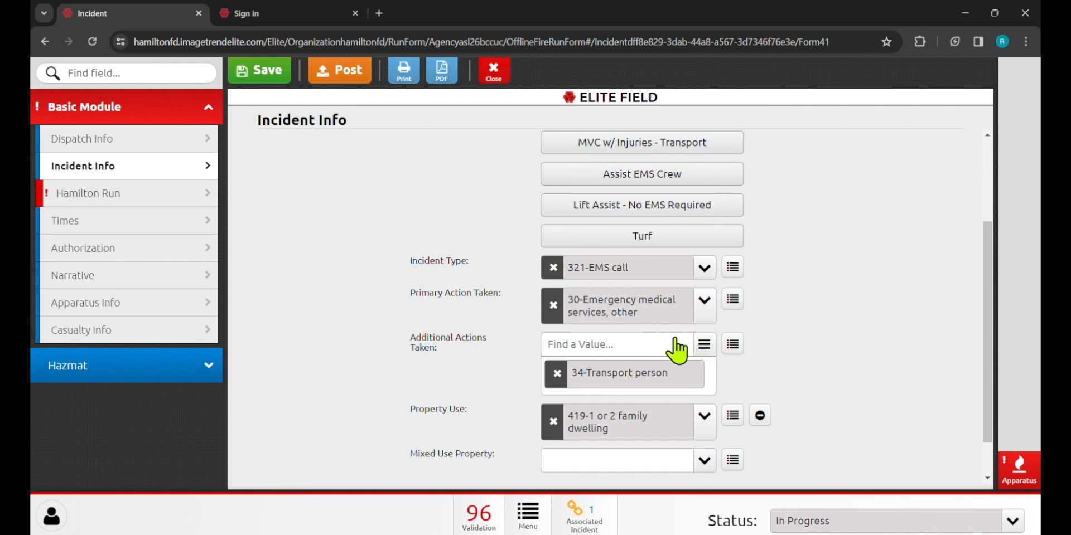
scroll(681, 351, "up", 1)
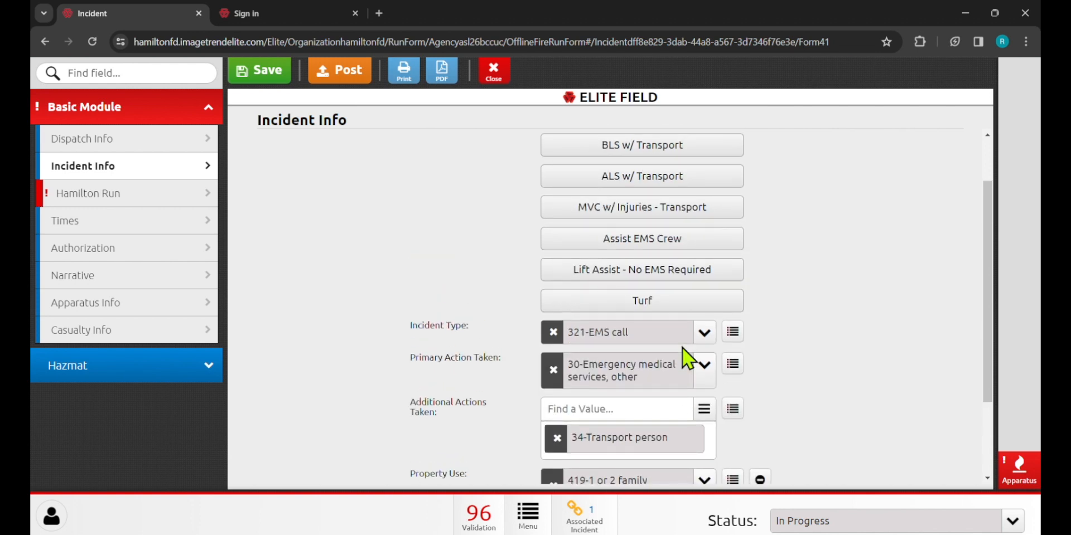
scroll(681, 348, "up", 1)
scroll(682, 334, "down", 2)
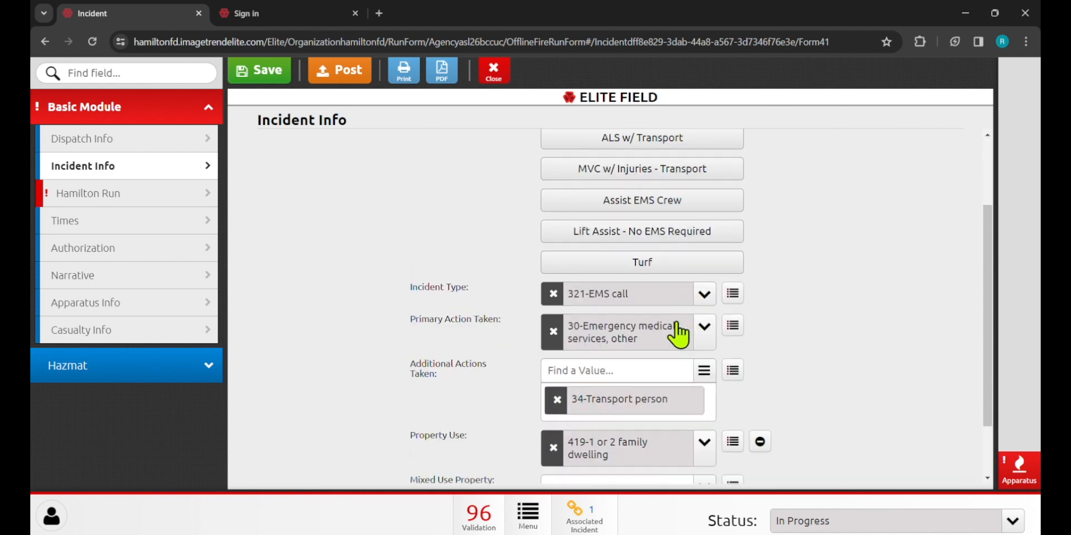
Reapply the Turf preset's values and remove 34-Transport person from Additional Actions Taken
left_click(646, 233)
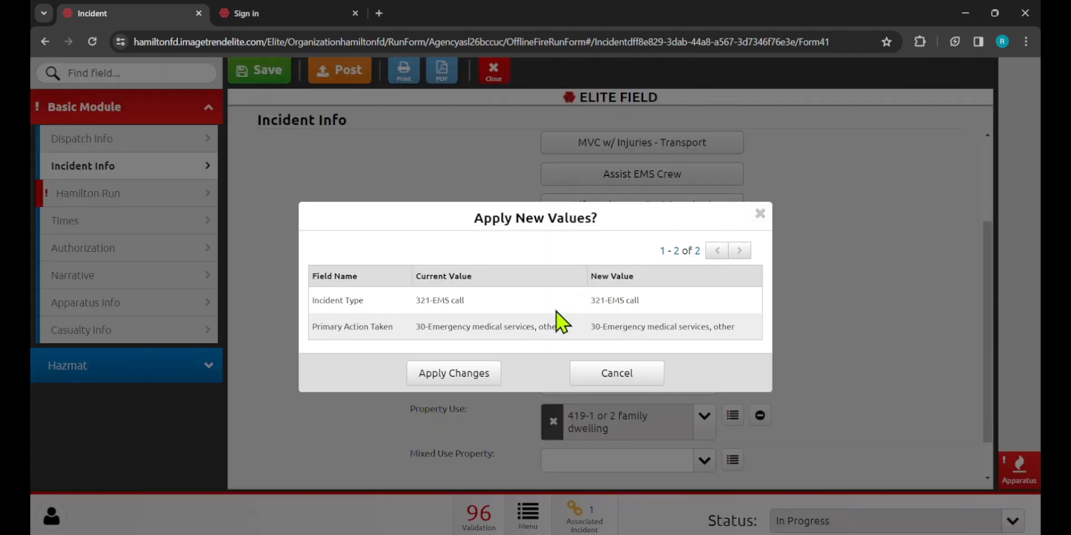
left_click(466, 366)
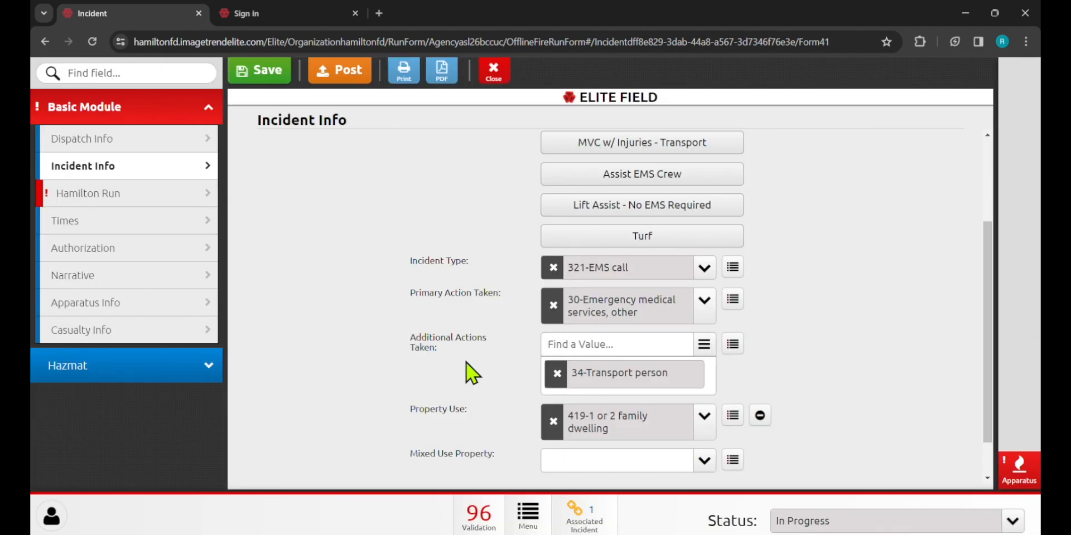
scroll(491, 352, "up", 2)
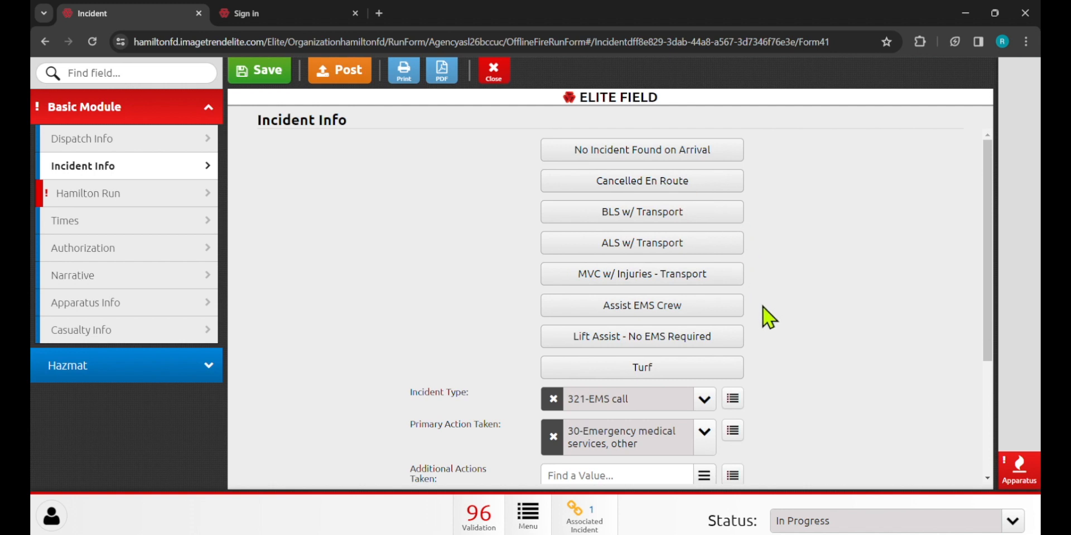
scroll(768, 317, "down", 2)
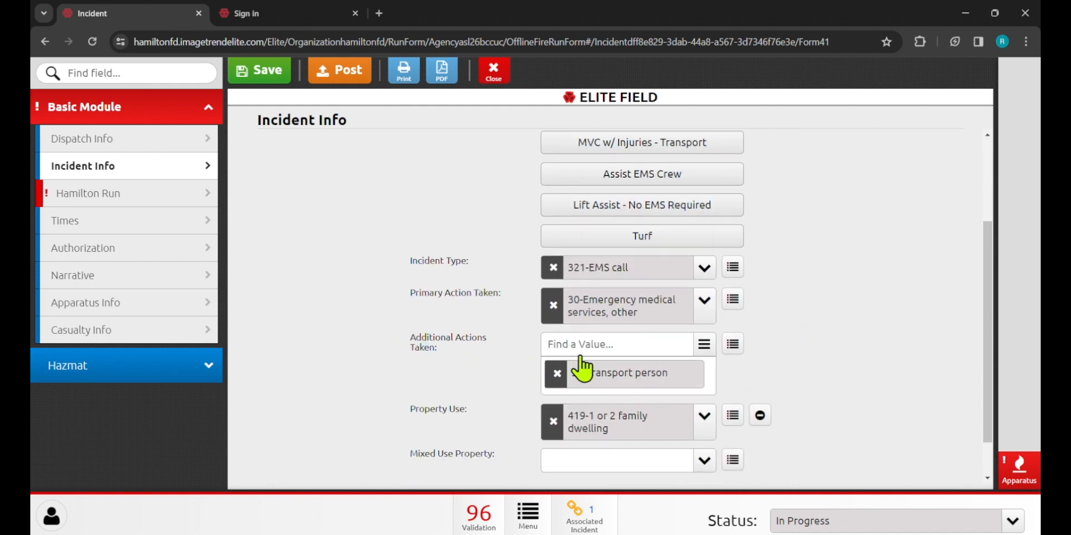
left_click(557, 373)
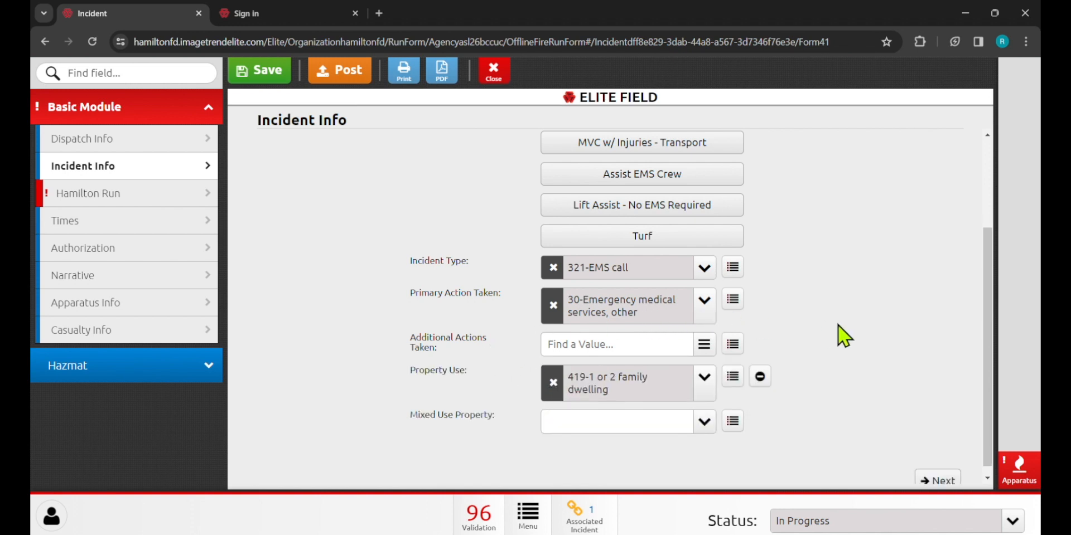
scroll(845, 335, "up", 3)
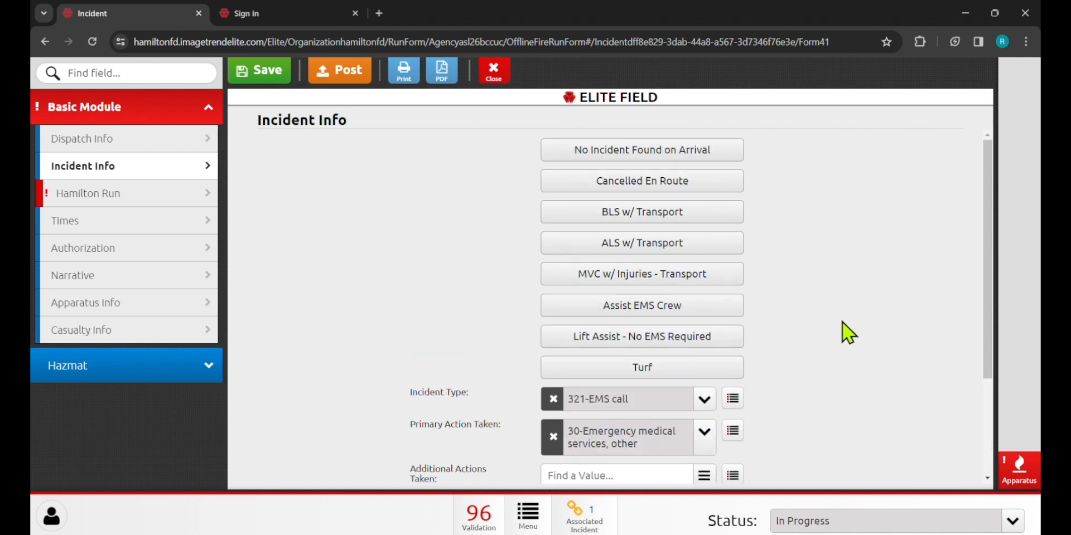
scroll(814, 335, "down", 3)
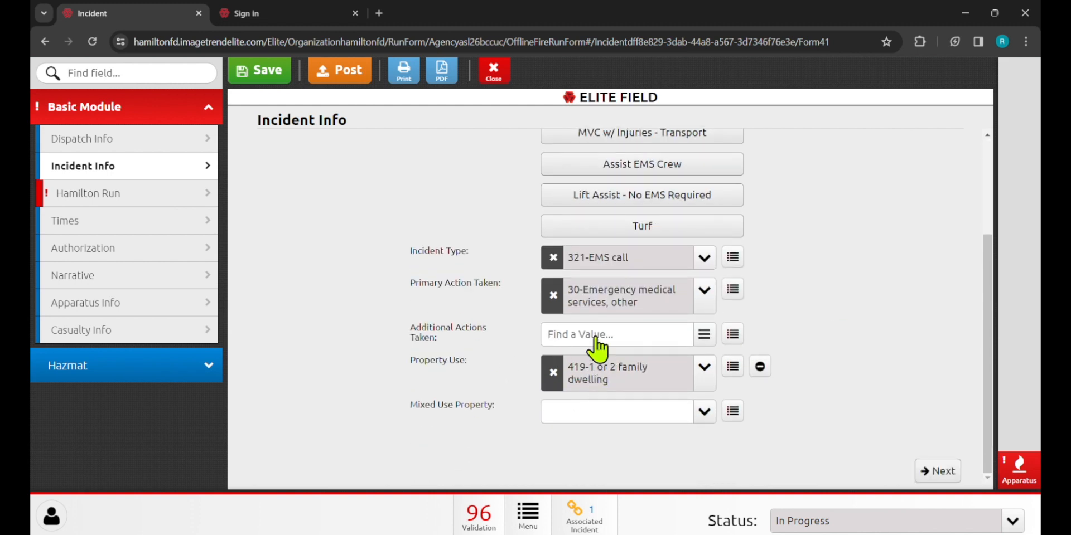
Look through the available Property Use options in Incident Info without choosing a different one
left_click(596, 373)
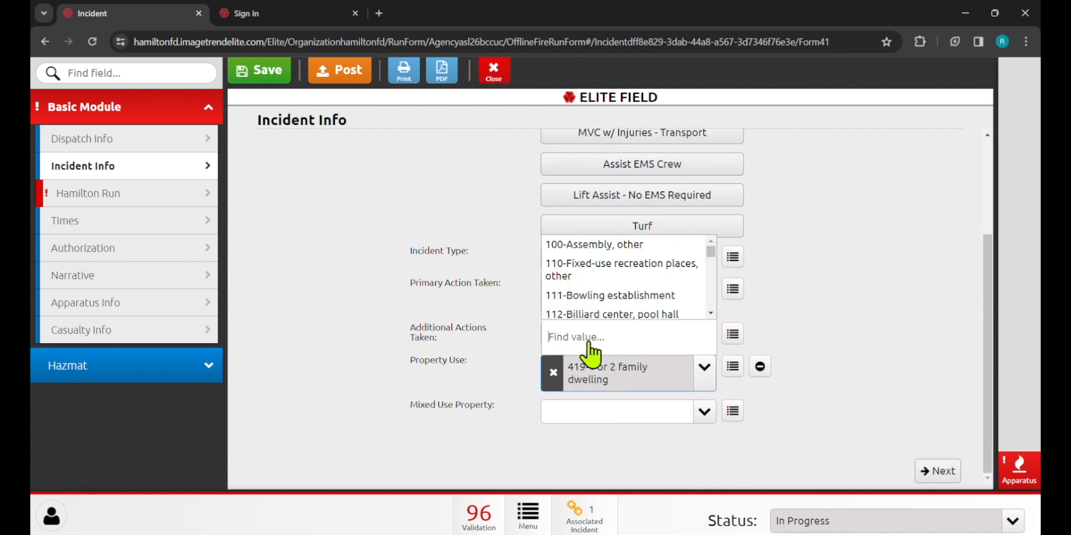
scroll(593, 305, "down", 4)
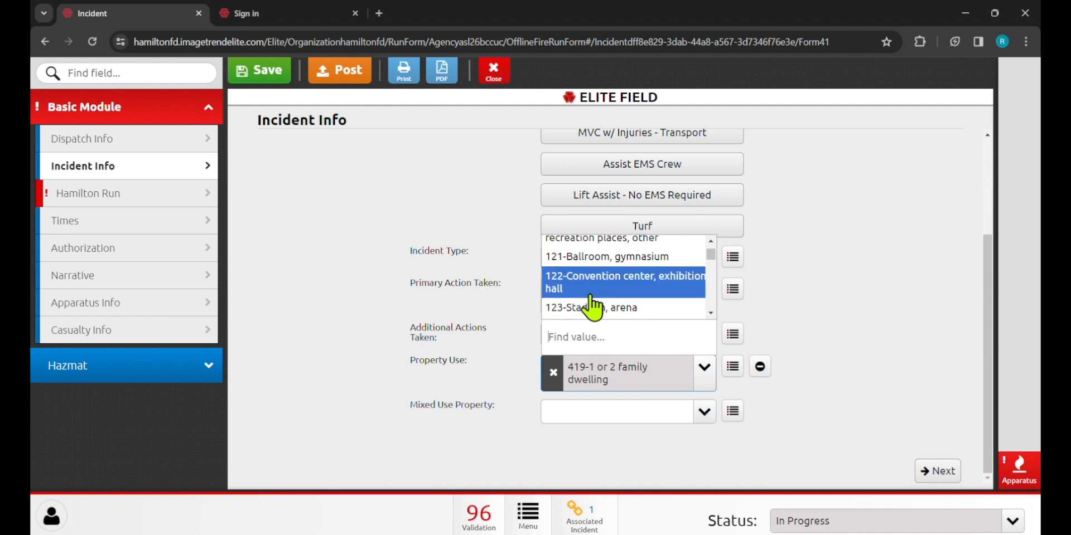
scroll(593, 306, "down", 6)
scroll(593, 306, "up", 5)
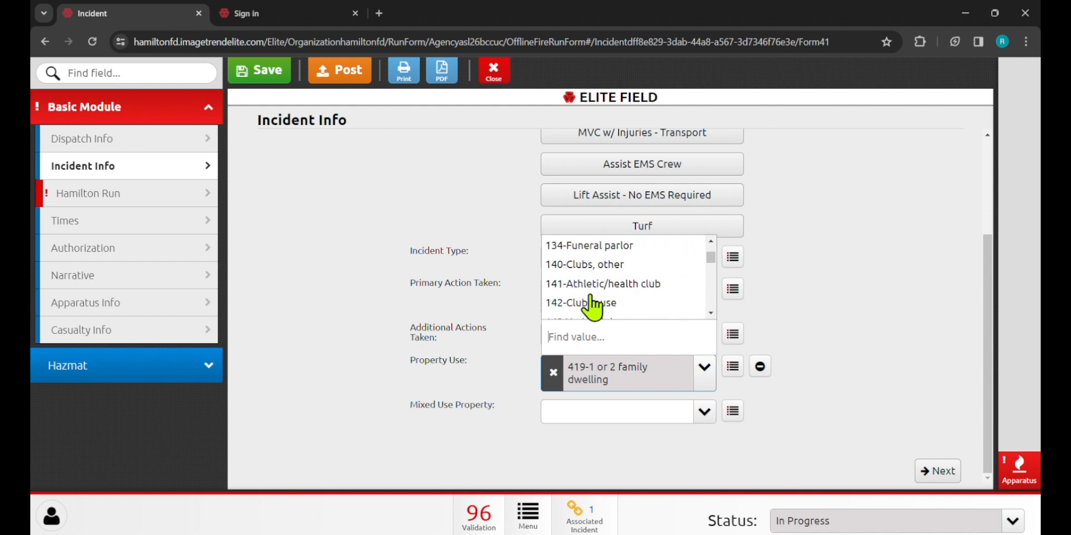
scroll(593, 305, "up", 3)
left_click(792, 300)
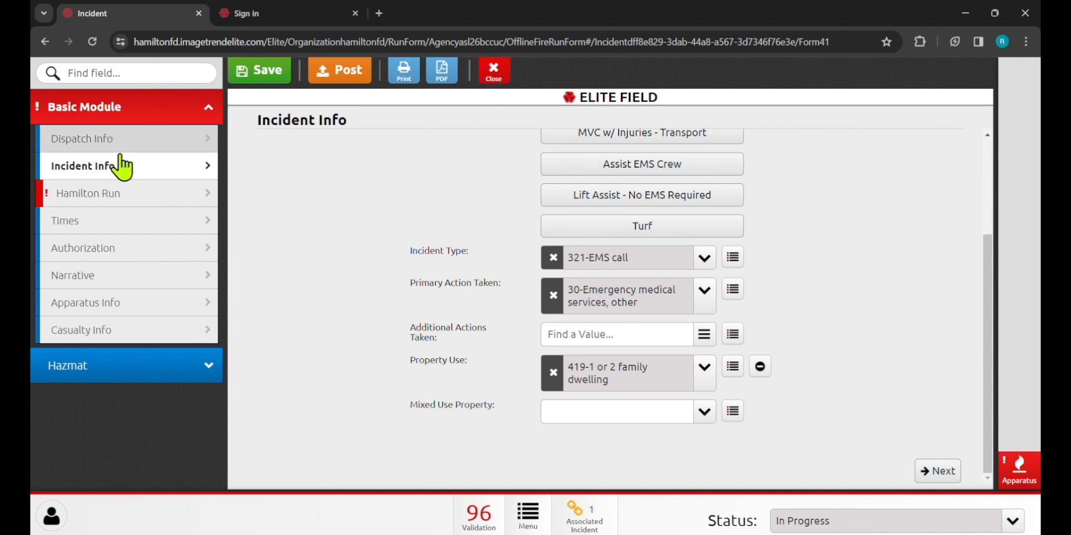
scroll(573, 361, "up", 2)
scroll(507, 299, "down", 2)
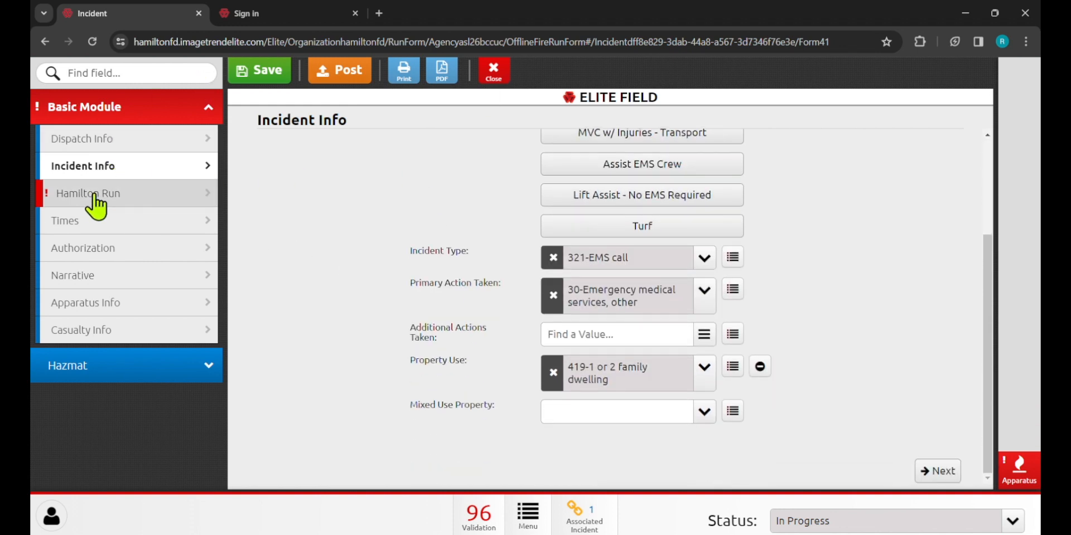
In Hamilton Run, set Other Hamilton Equipment Dispatched to Yes and apply the Other FD Arrived on Scene = No preset values
left_click(97, 205)
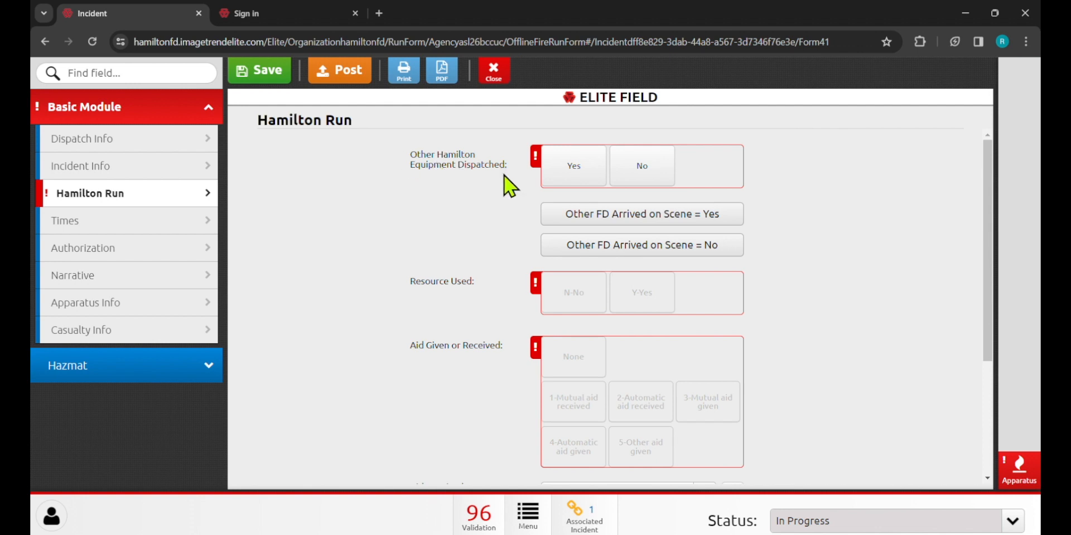
left_click(563, 173)
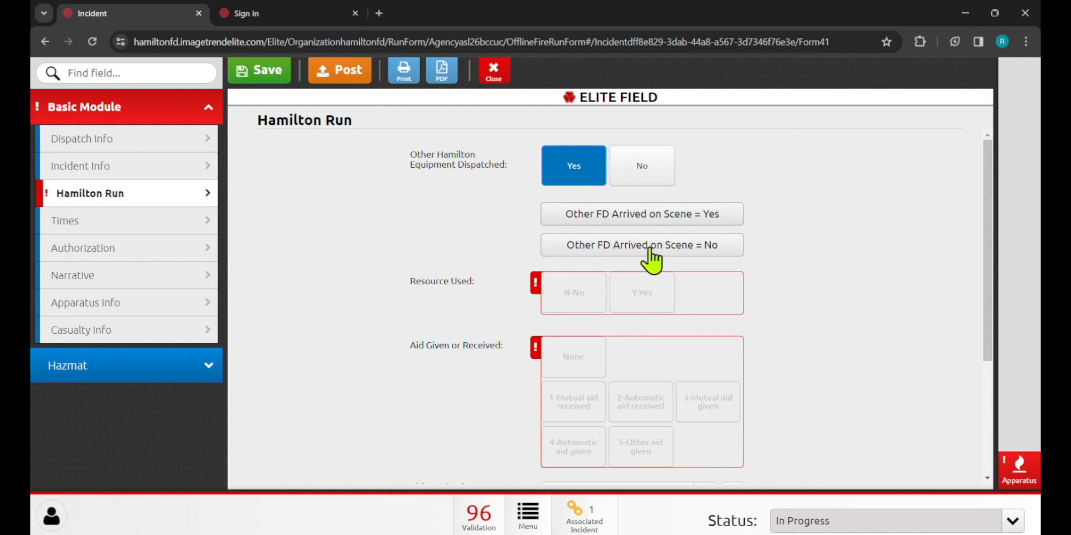
left_click(576, 255)
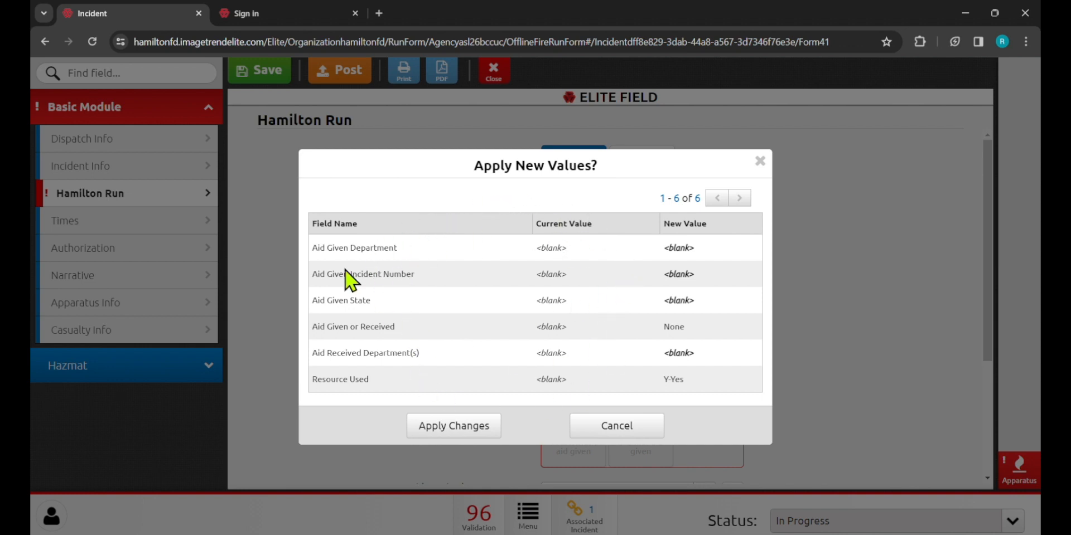
left_click(463, 427)
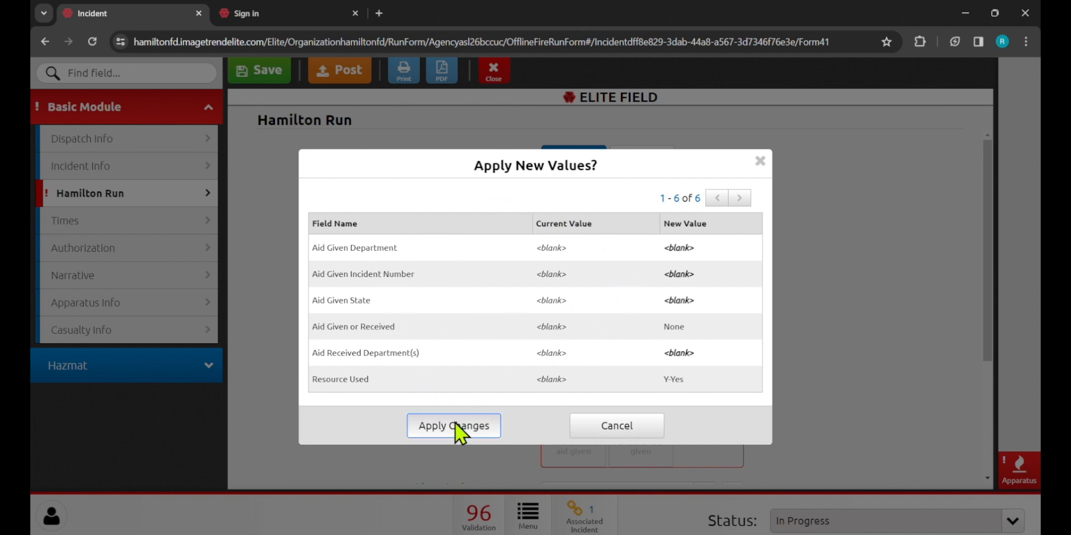
scroll(418, 338, "down", 2)
scroll(419, 335, "up", 2)
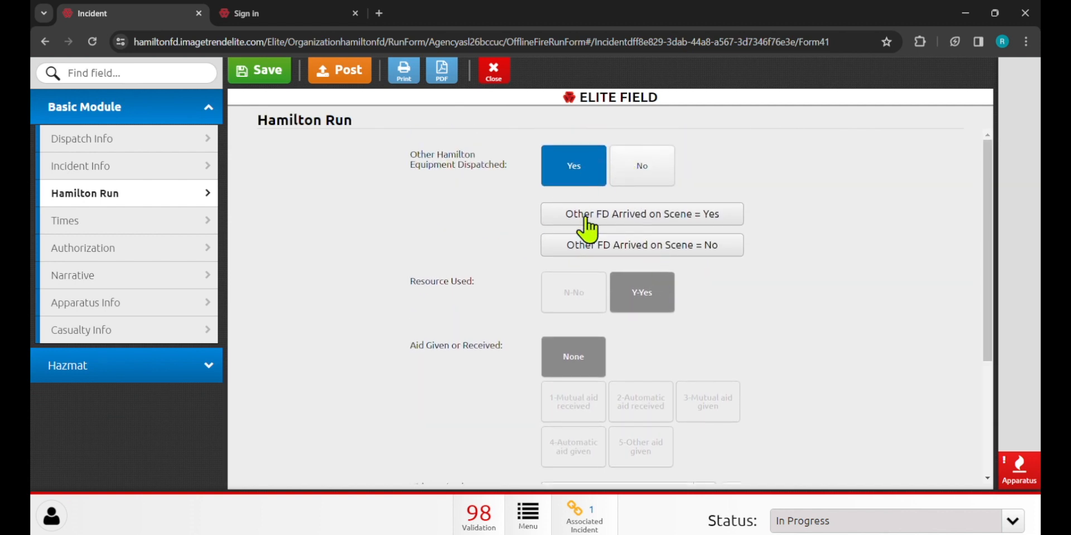
scroll(619, 295, "up", 3)
Apply the Other FD Arrived on Scene = Yes preset, accepting 2-Automatic aid received for Aid Given or Received
left_click(627, 215)
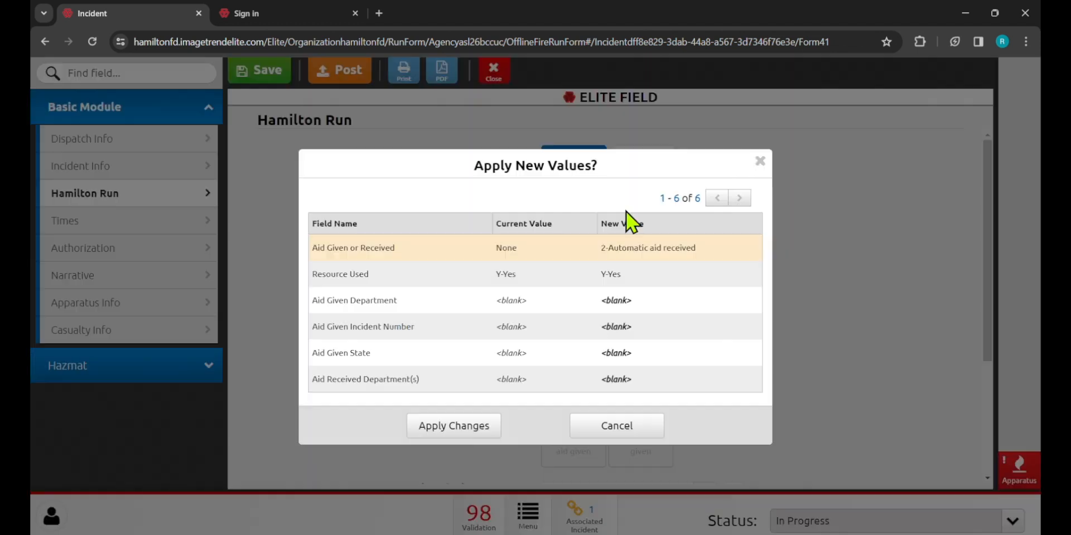
left_click(477, 427)
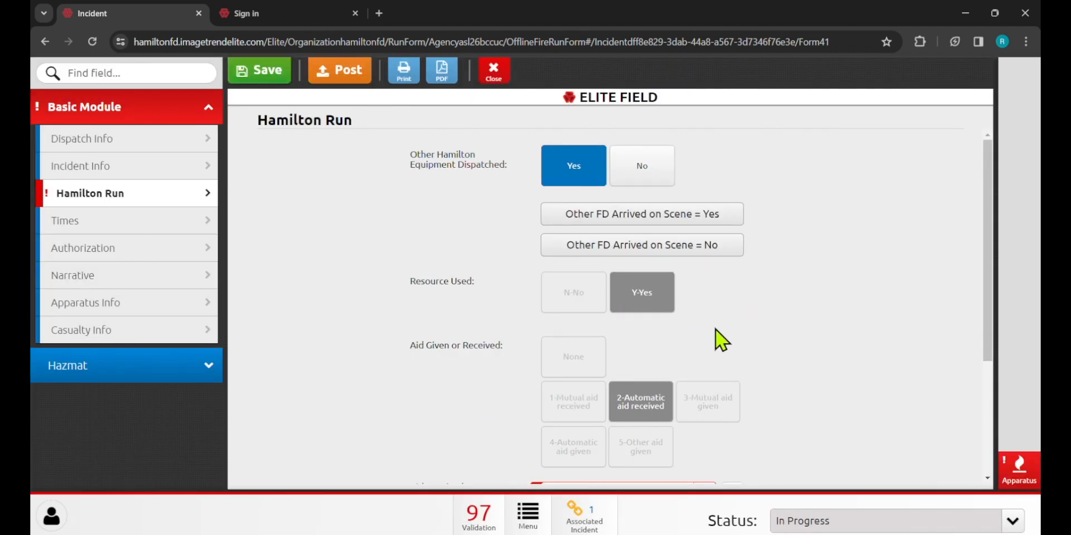
scroll(730, 335, "down", 3)
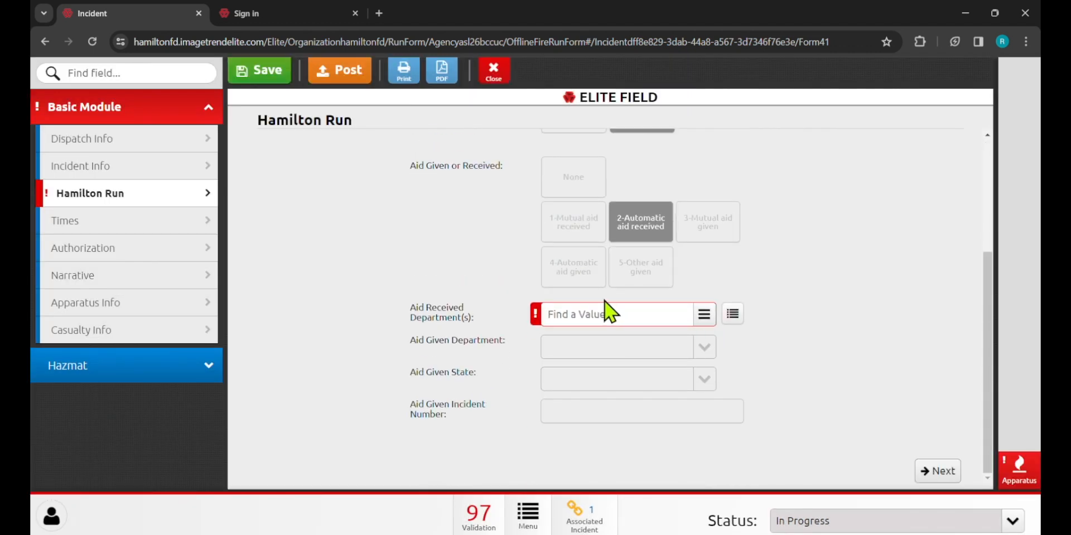
scroll(600, 299, "up", 1)
scroll(601, 298, "up", 2)
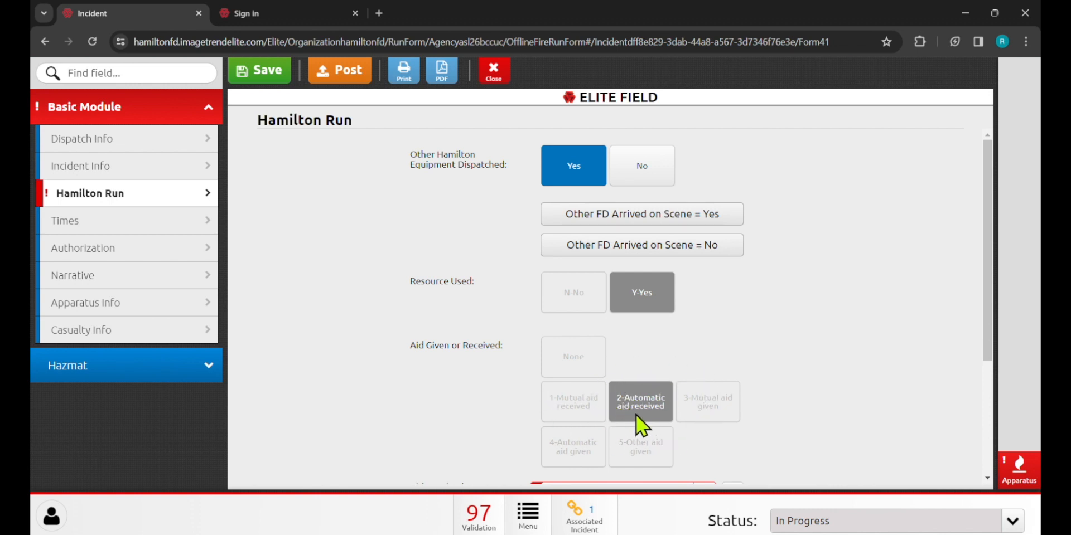
Add Columbus Division of Fire (25009) to the Aid Received Department(s) in Hamilton Run
scroll(634, 423, "down", 1)
left_click(616, 433)
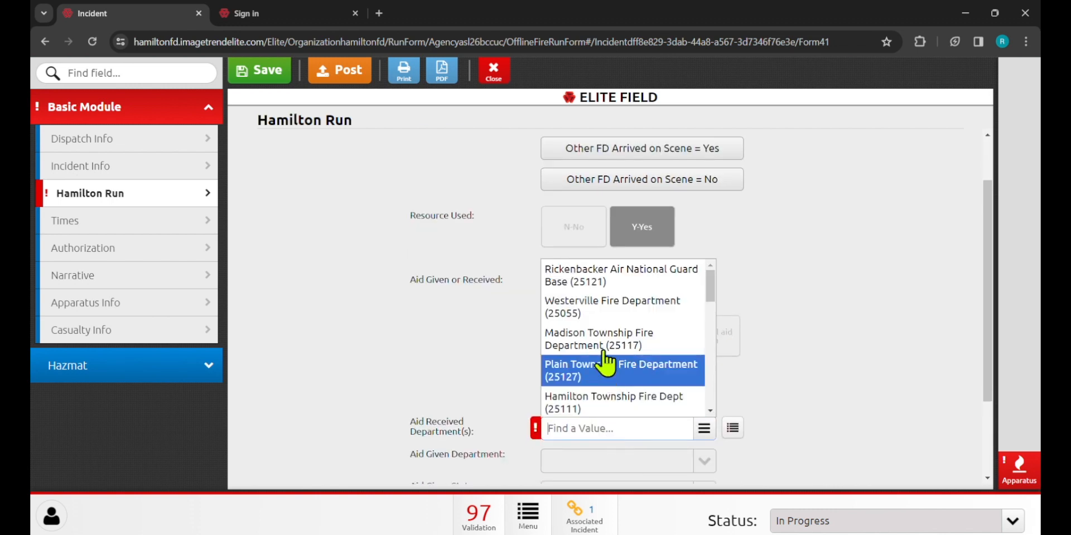
scroll(608, 346, "down", 2)
scroll(608, 346, "up", 4)
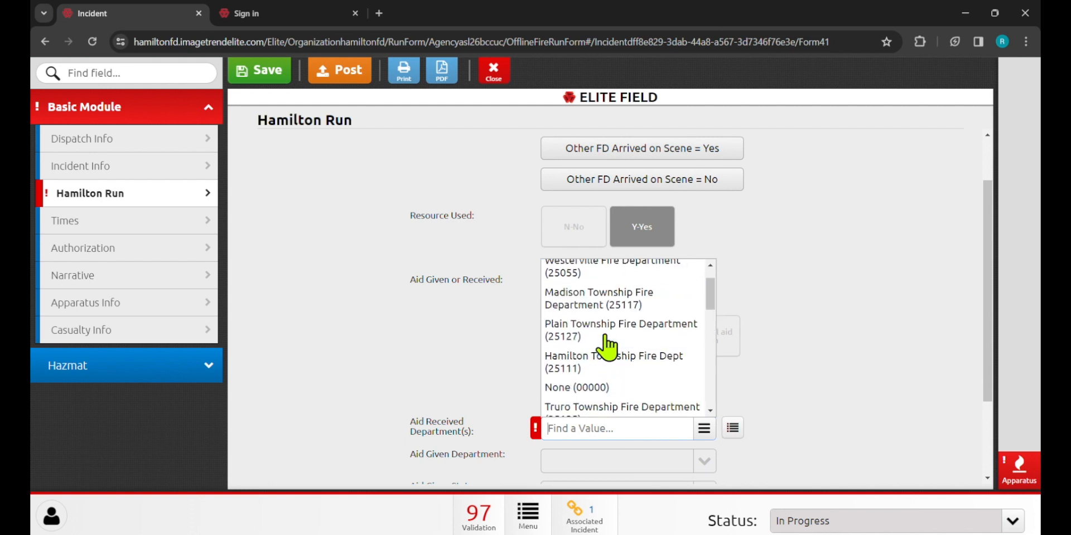
scroll(610, 347, "down", 1)
scroll(611, 347, "down", 5)
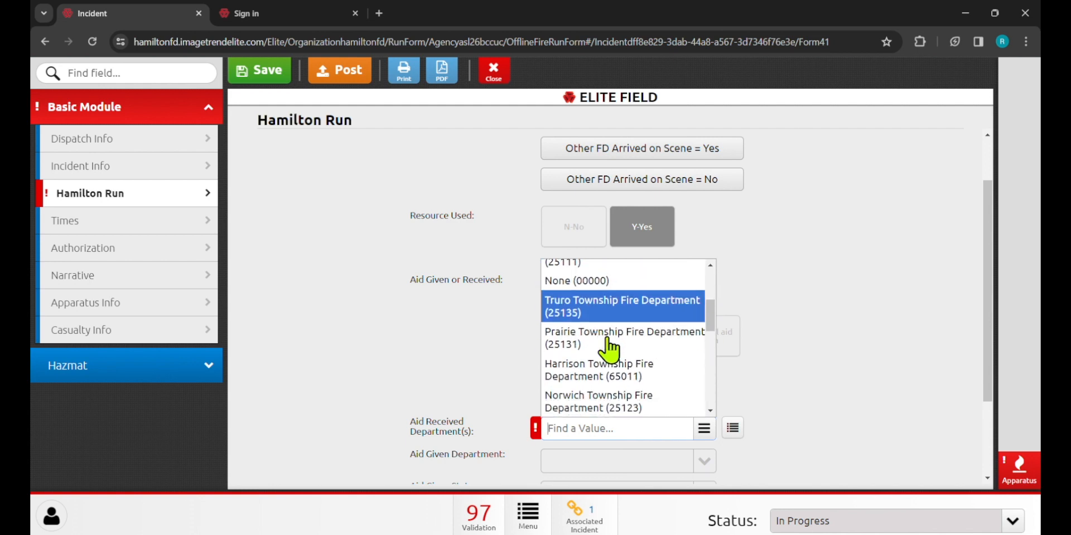
left_click(608, 342)
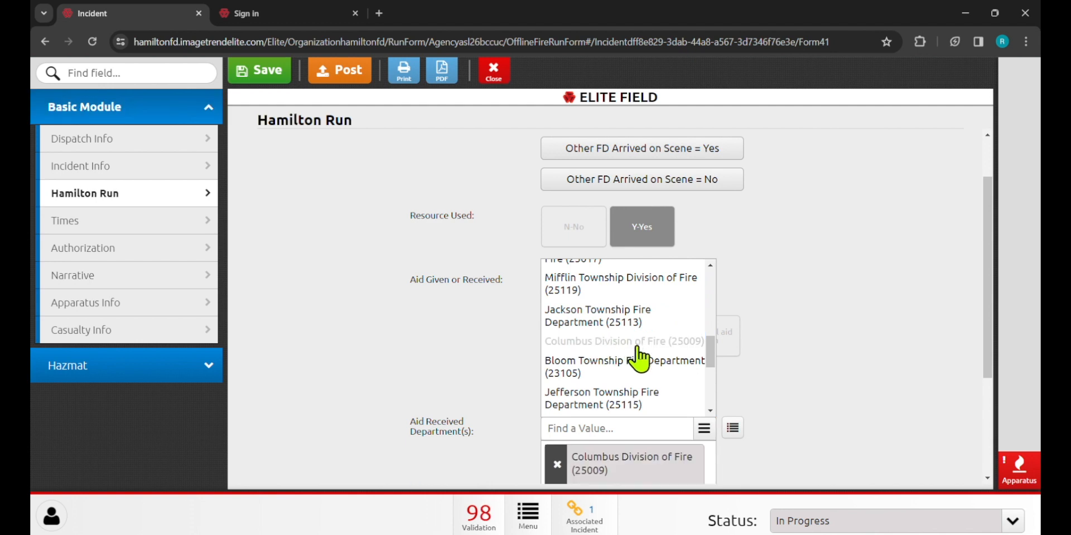
left_click(787, 376)
scroll(786, 375, "down", 3)
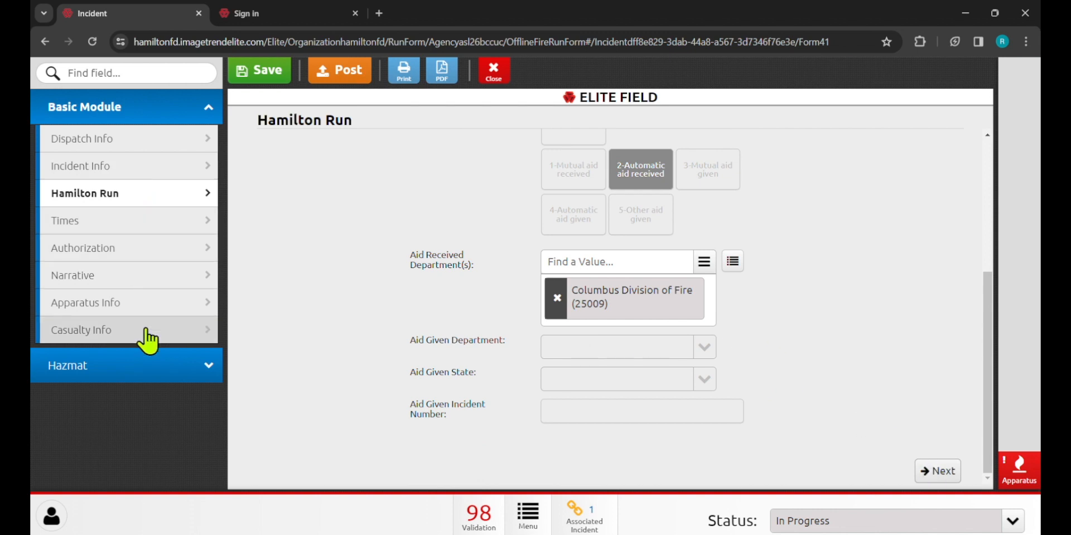
Review the Times and Authorization pages and the Primary Narrative text without editing them
left_click(165, 233)
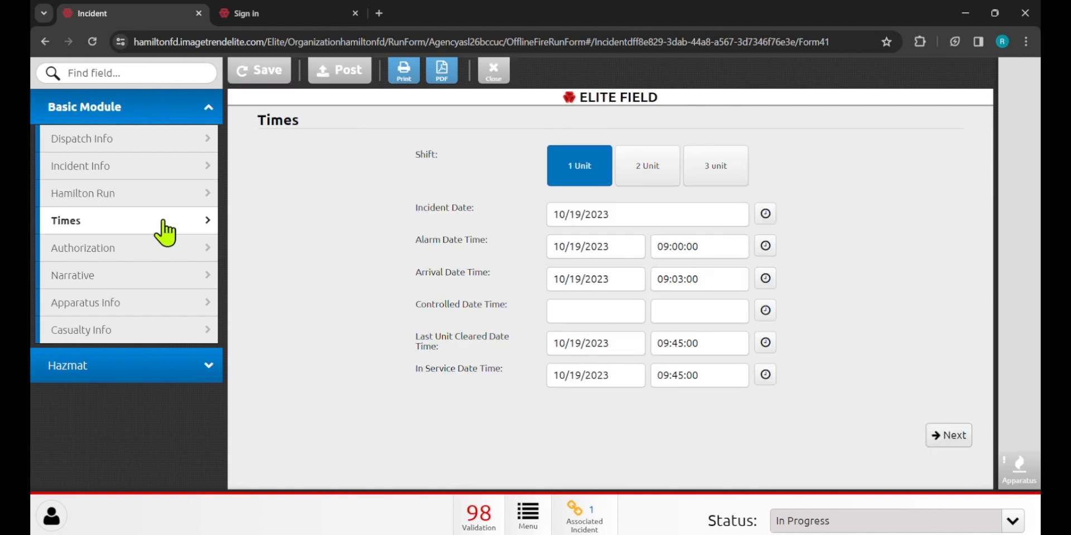
left_click(132, 259)
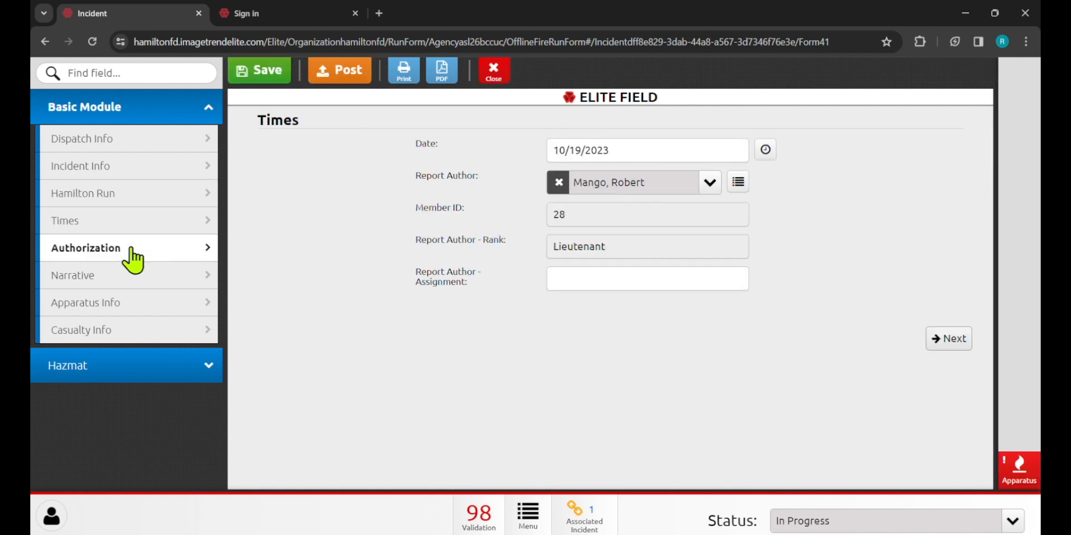
left_click(112, 279)
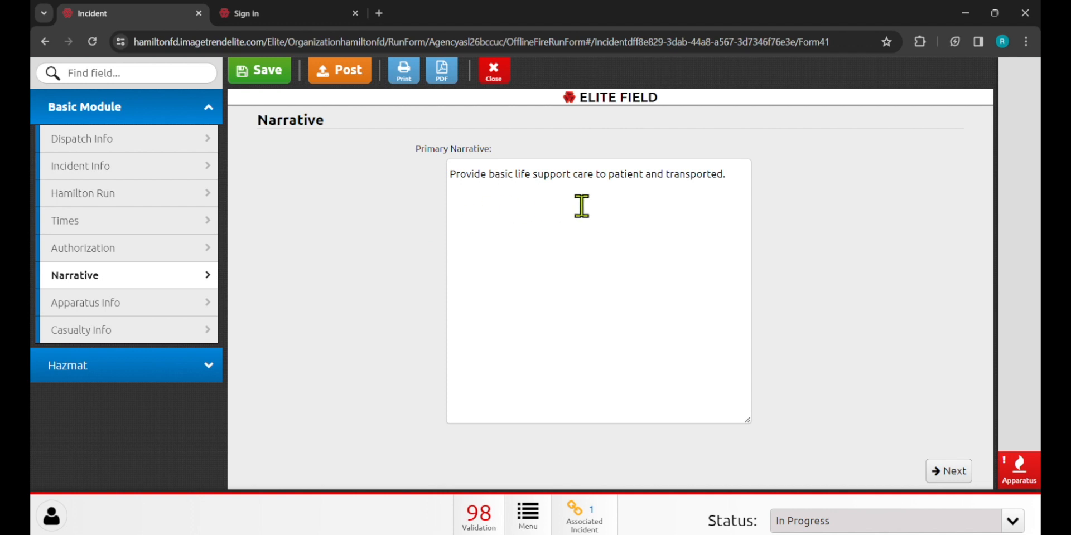
left_click_drag(724, 175, 541, 175)
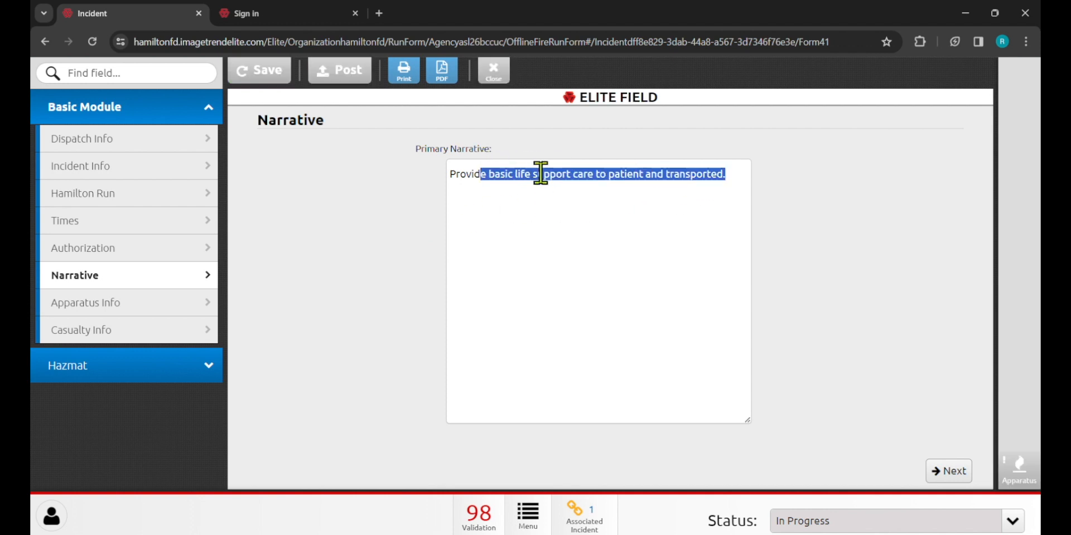
left_click(553, 193)
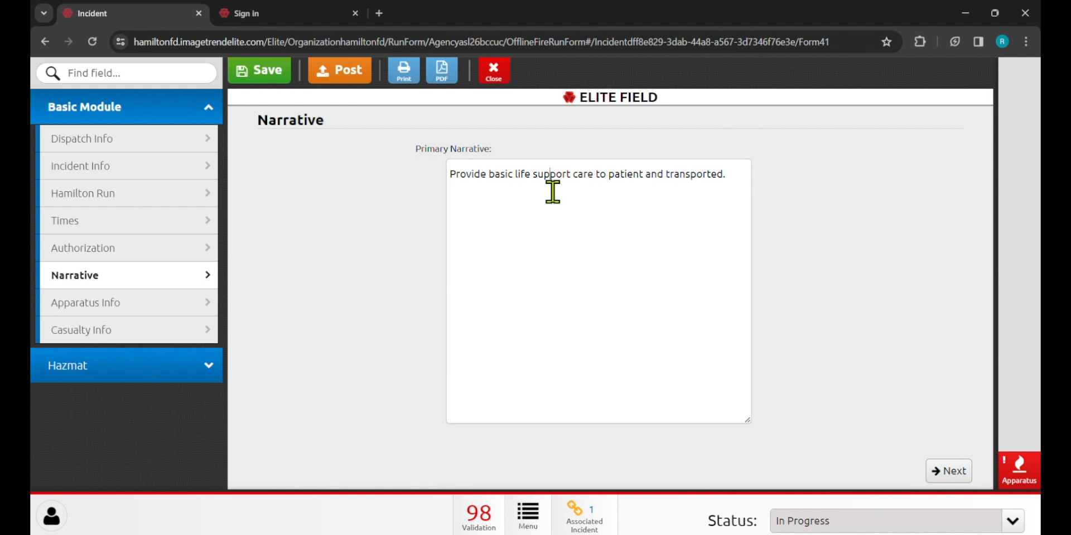
left_click(553, 192)
left_click_drag(731, 170, 380, 153)
Recheck the Dispatch Info and Incident Info pages, returning to the Narrative
left_click(71, 145)
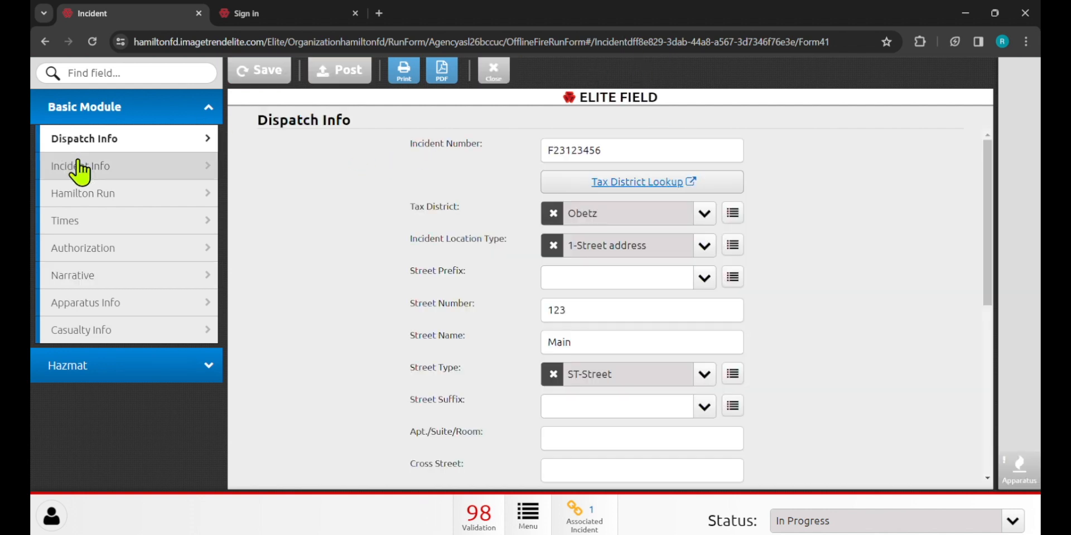
left_click(104, 168)
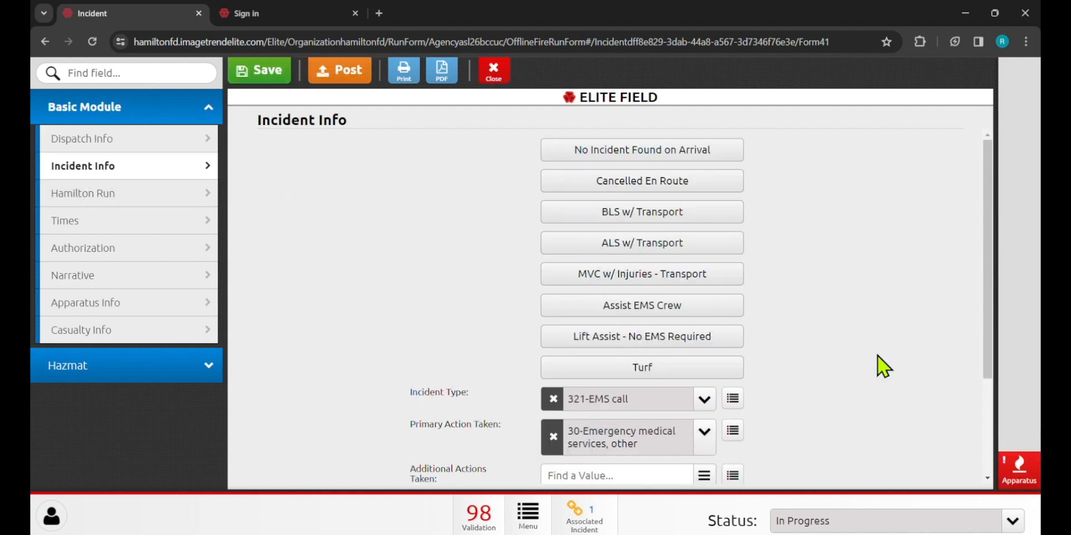
left_click(107, 276)
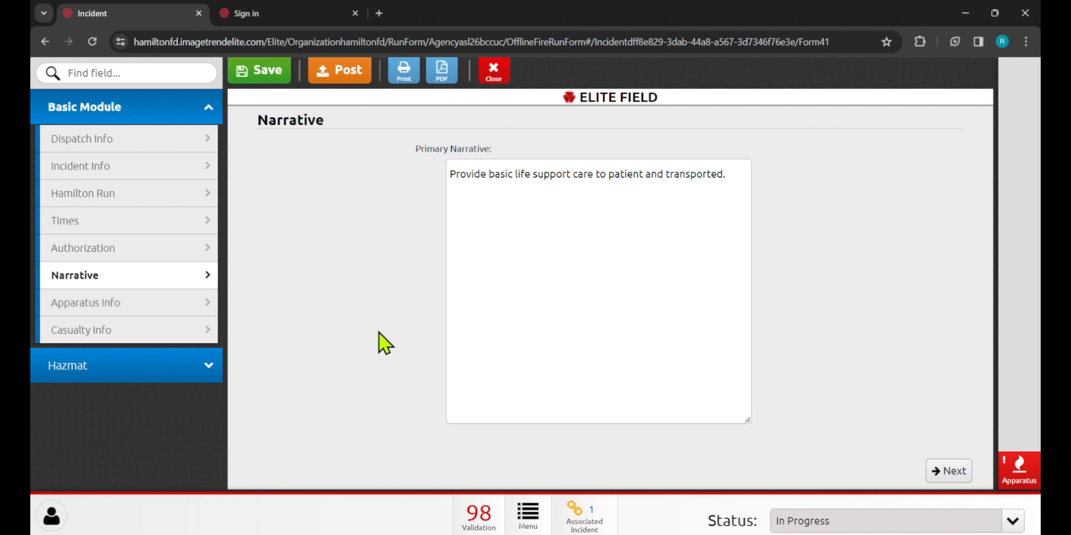
Update apparatus M171's Primary Apparatus Action to 30-Emergency medical services, other, and save the apparatus record
left_click(1026, 478)
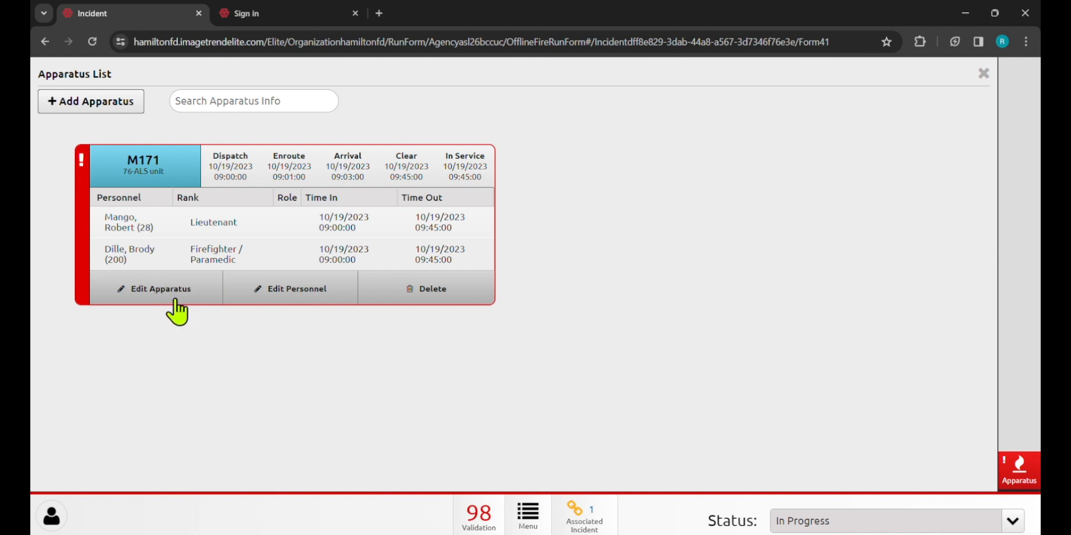
left_click(135, 290)
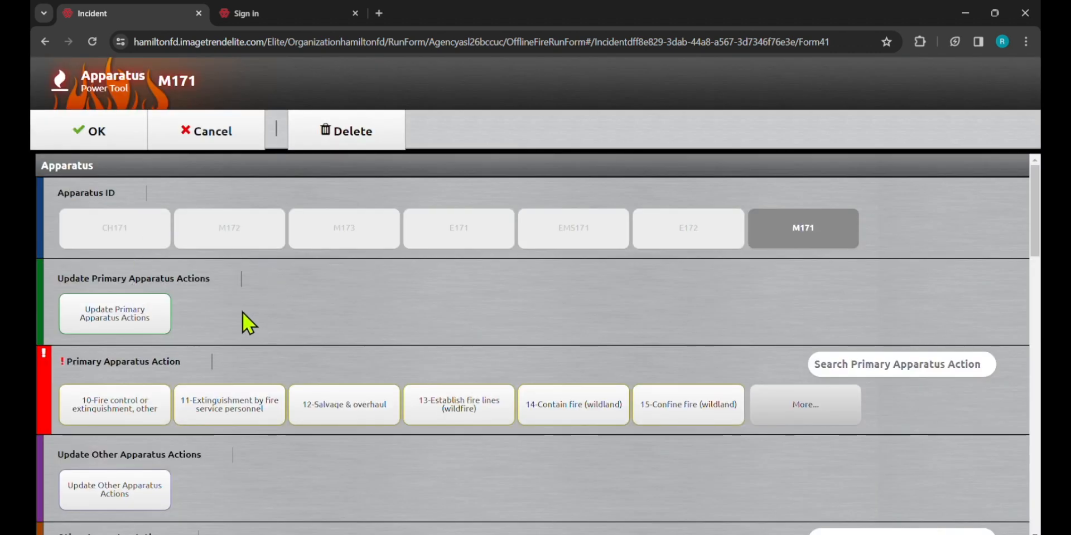
left_click(140, 326)
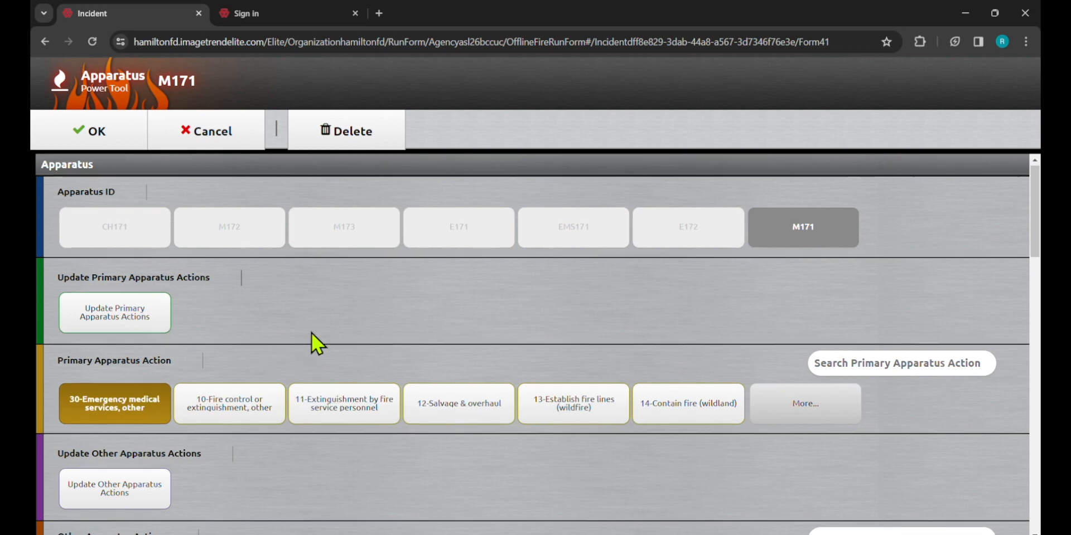
scroll(311, 333, "down", 3)
scroll(310, 333, "up", 3)
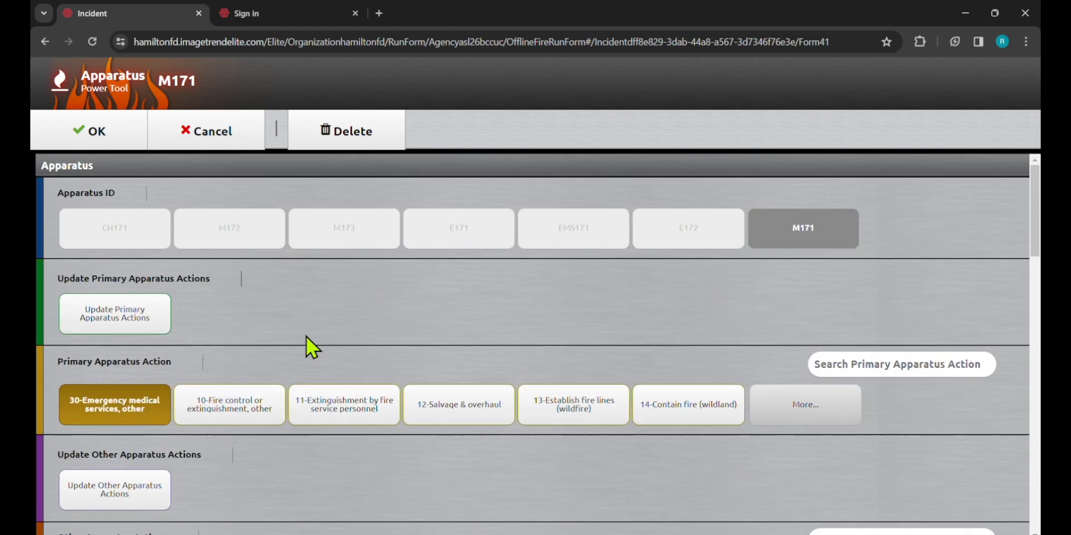
scroll(315, 353, "down", 8)
scroll(310, 339, "up", 9)
left_click(107, 140)
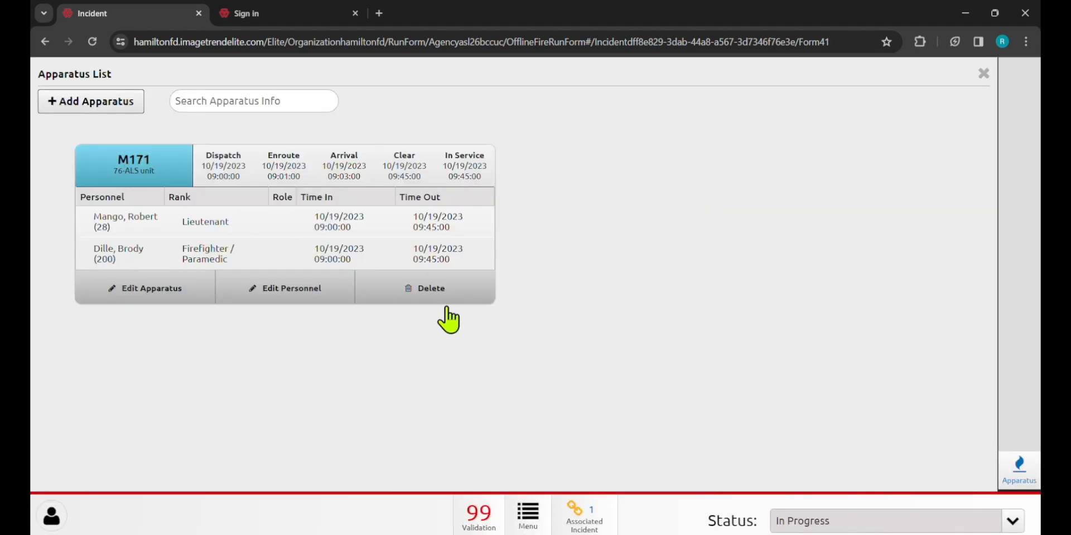
left_click(984, 75)
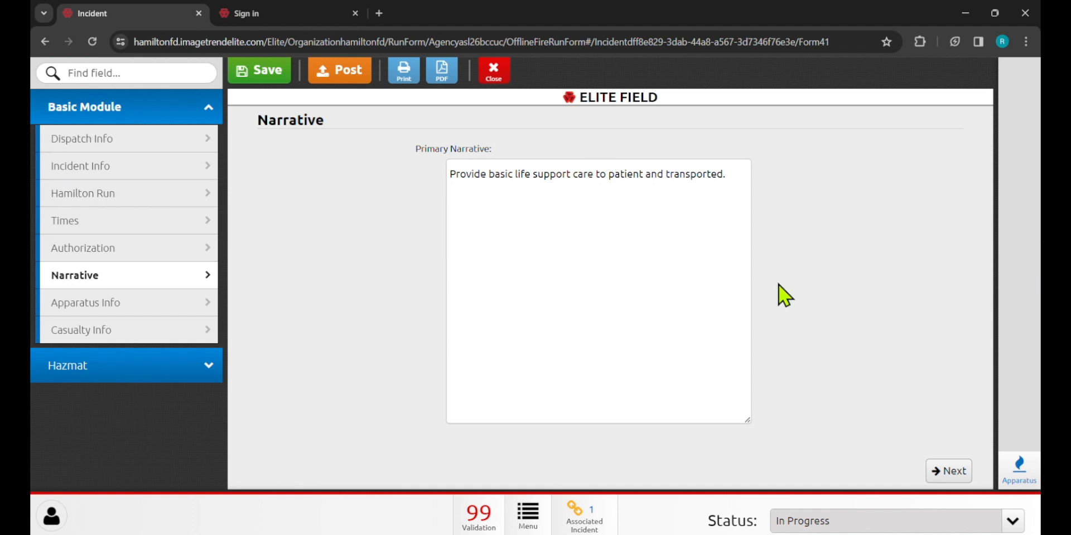
Check the remaining validation error in the fire report
left_click(483, 513)
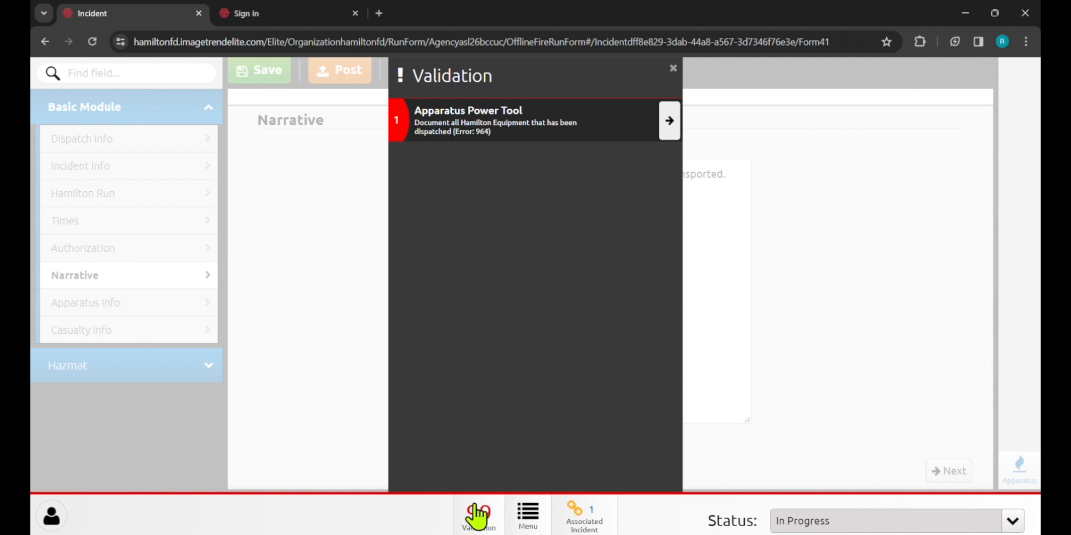
left_click(477, 523)
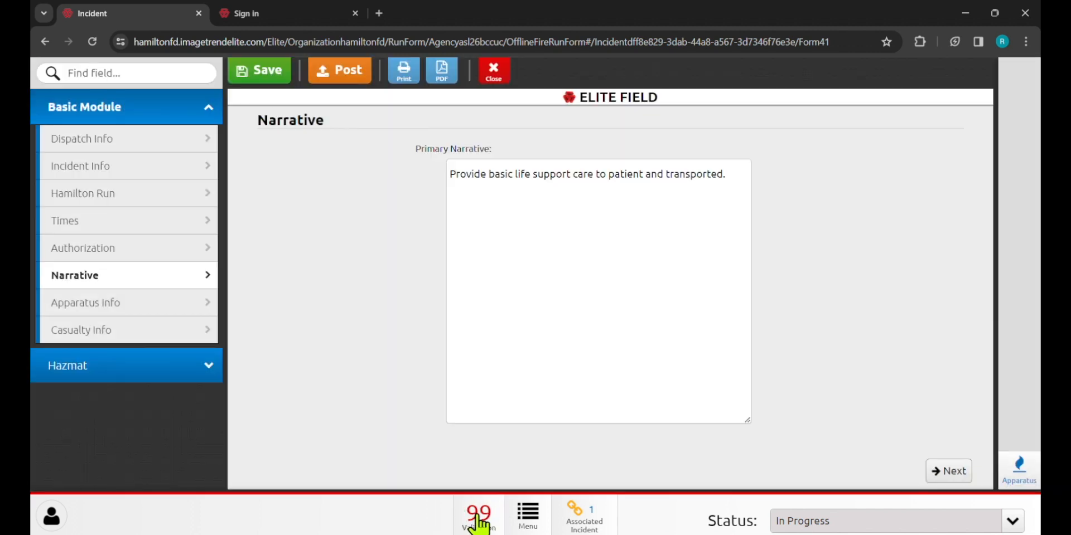
left_click(488, 521)
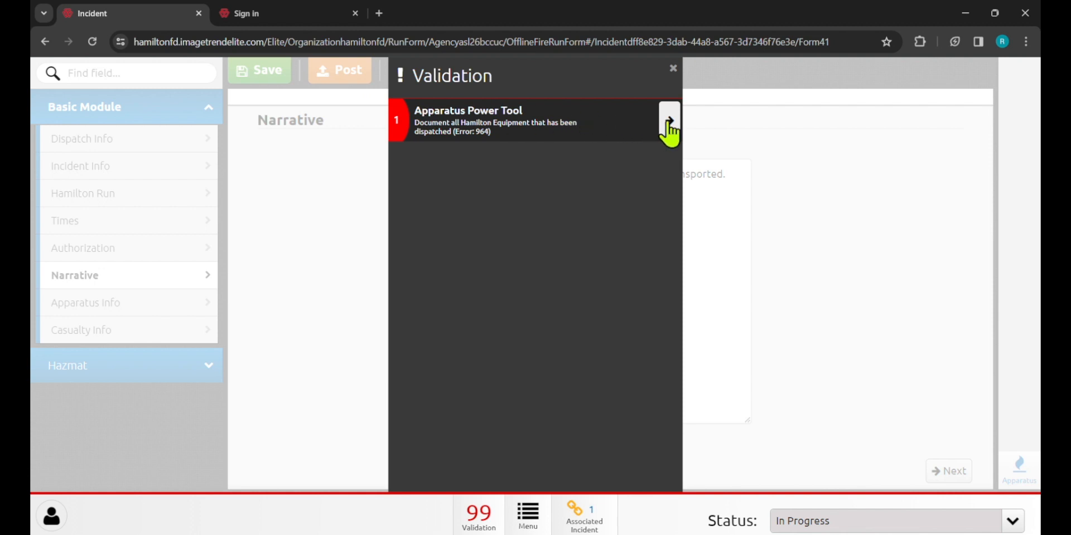
left_click(666, 70)
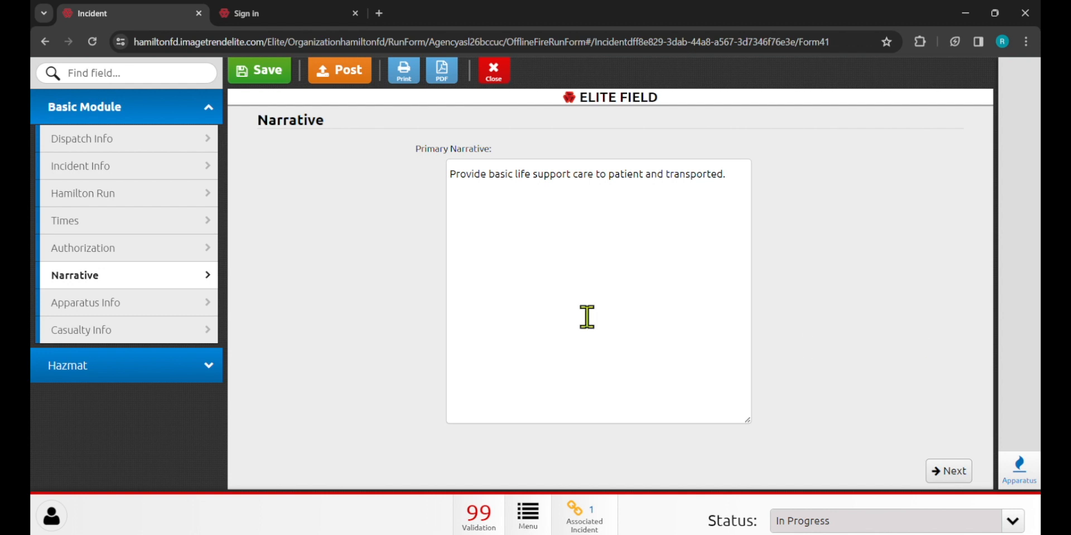
Add apparatus E171 to the report and set its Primary Apparatus Action to 93-Cancelled en route
left_click(1033, 474)
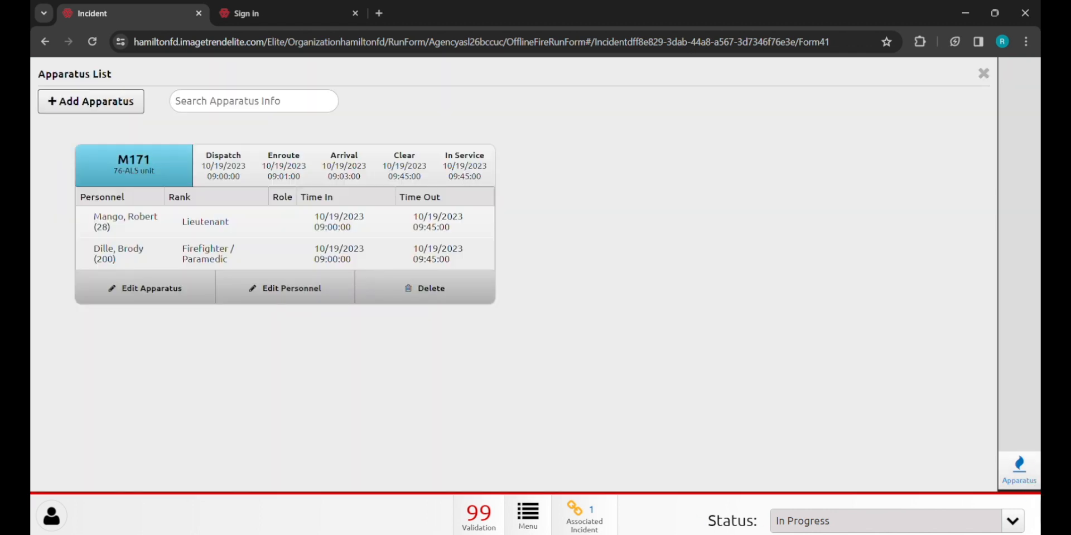
left_click(115, 106)
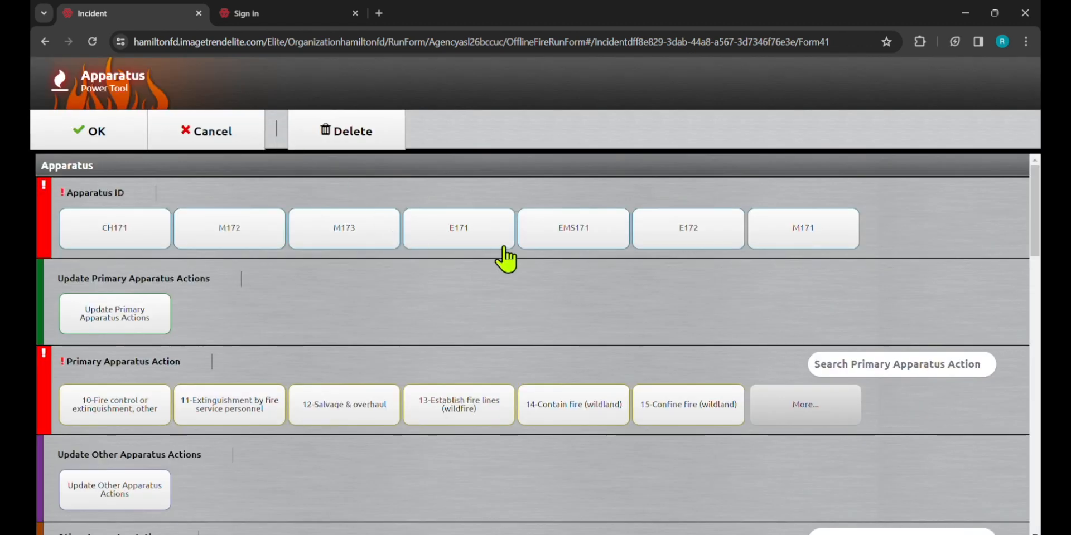
left_click(480, 236)
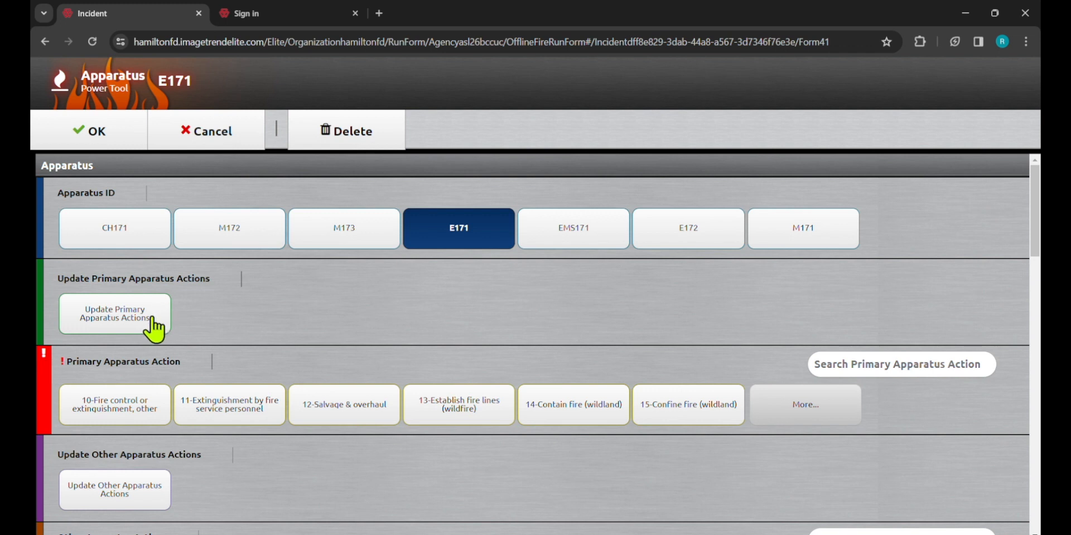
left_click(119, 310)
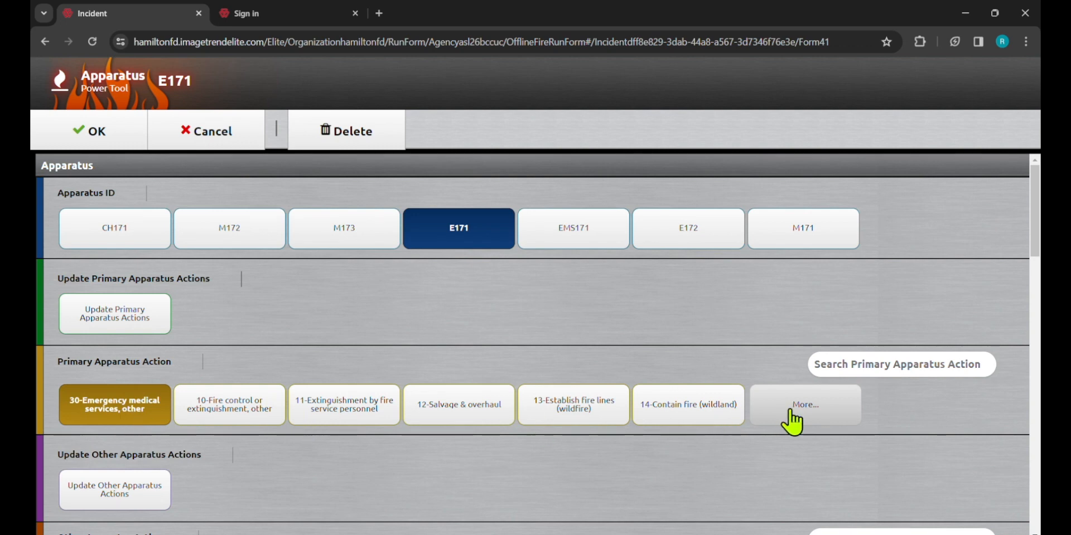
left_click(823, 421)
scroll(509, 438, "down", 5)
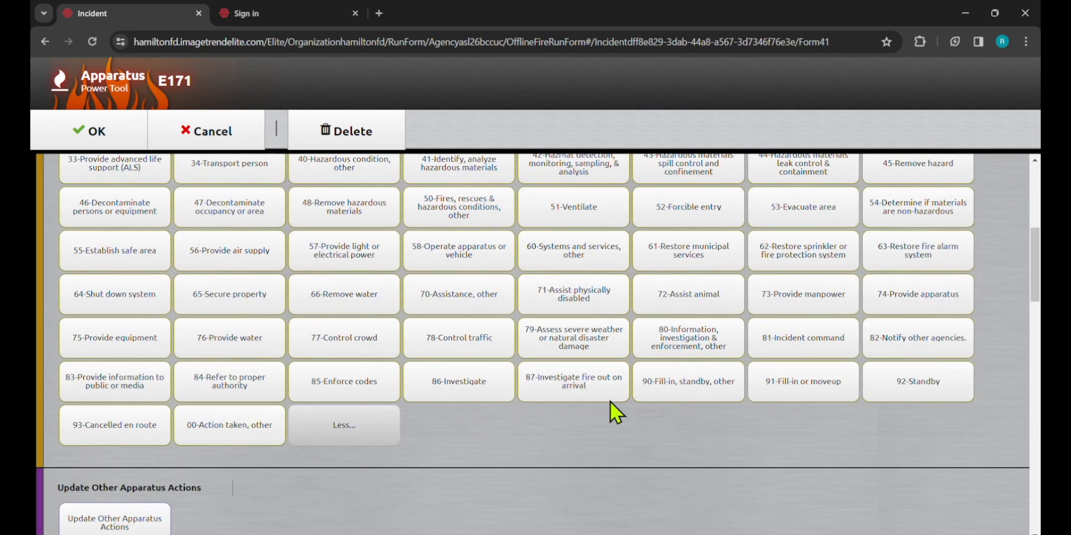
left_click(95, 432)
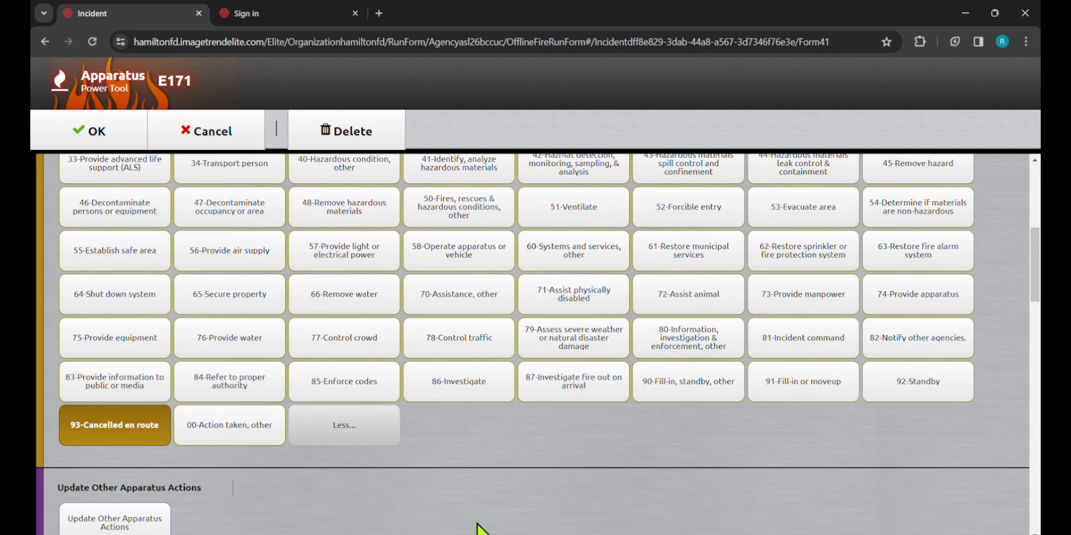
Review E171's apparatus type, use, sent status and prefilled time fields
scroll(480, 466, "up", 2)
scroll(478, 473, "up", 3)
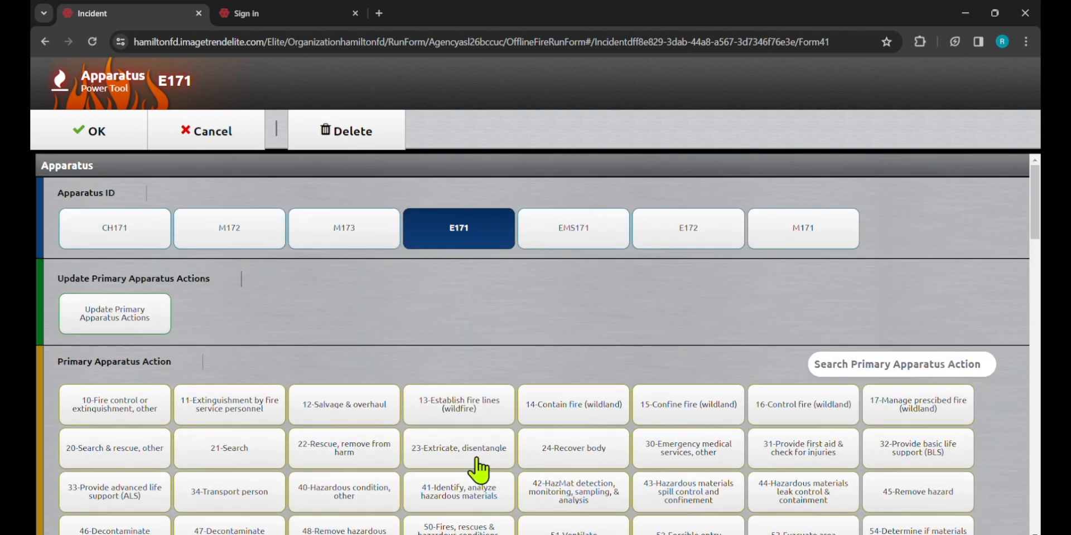
scroll(481, 463, "down", 7)
scroll(482, 451, "up", 5)
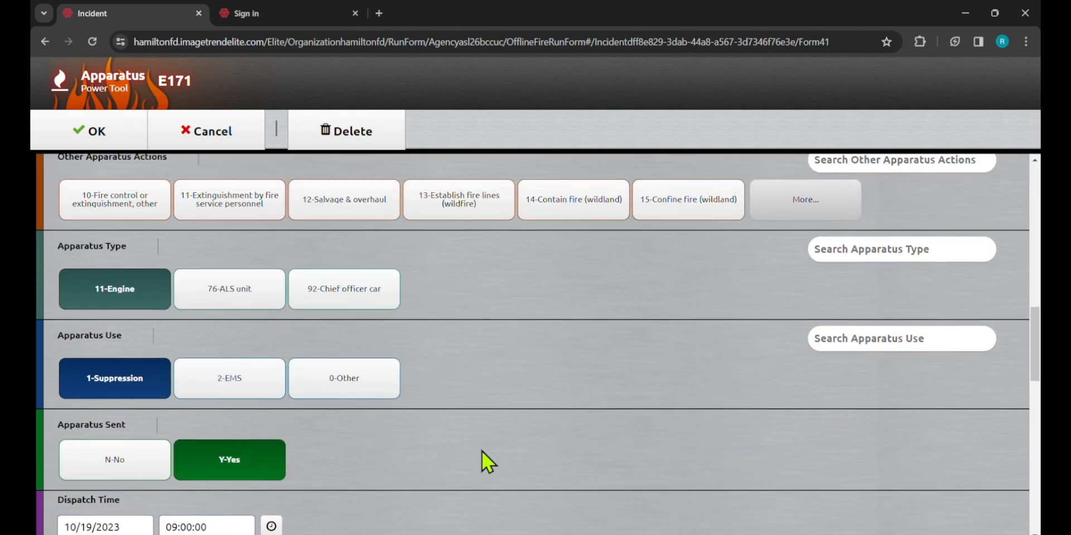
scroll(482, 451, "down", 5)
scroll(484, 447, "down", 10)
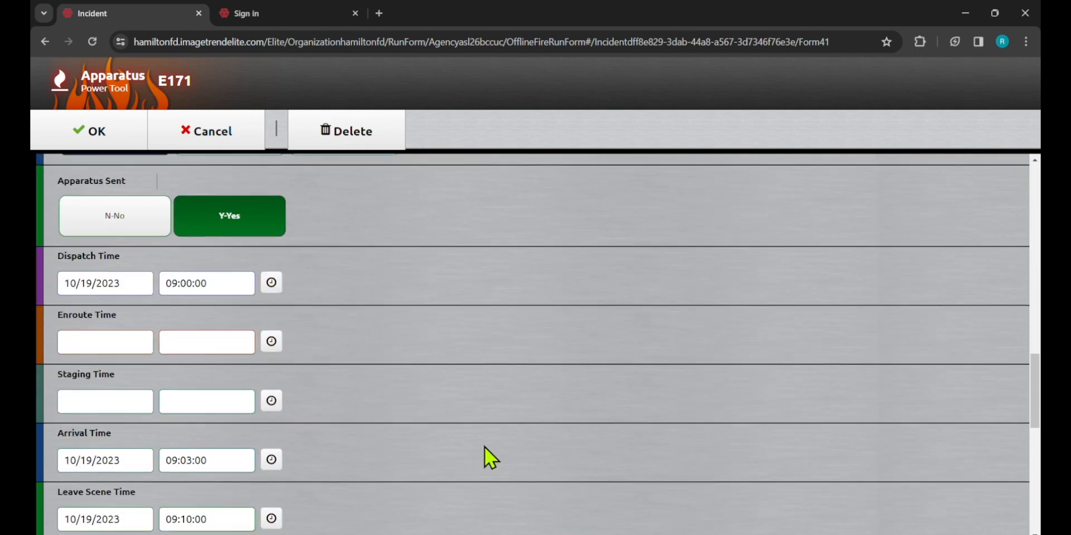
scroll(484, 447, "up", 6)
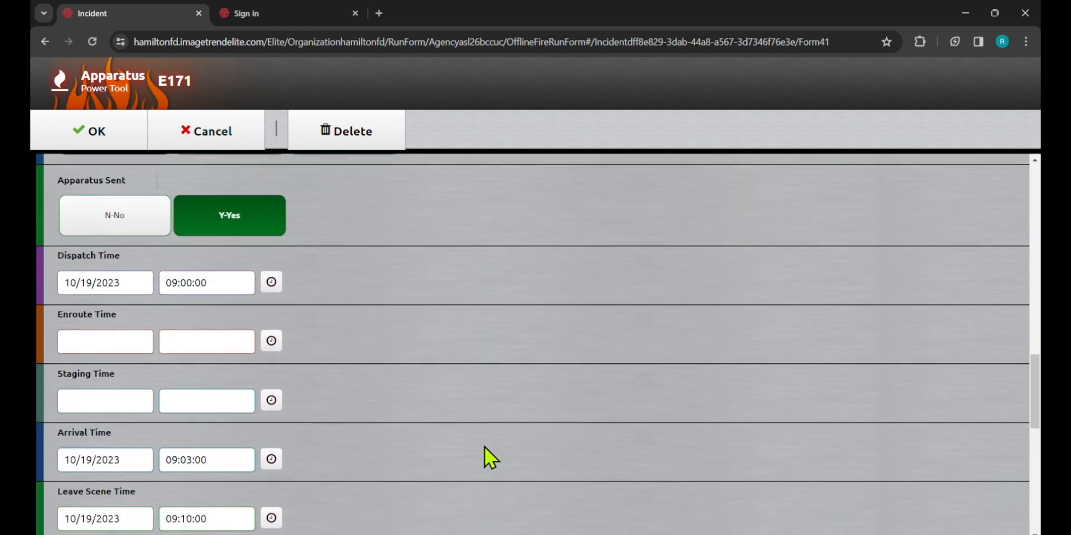
scroll(484, 447, "down", 5)
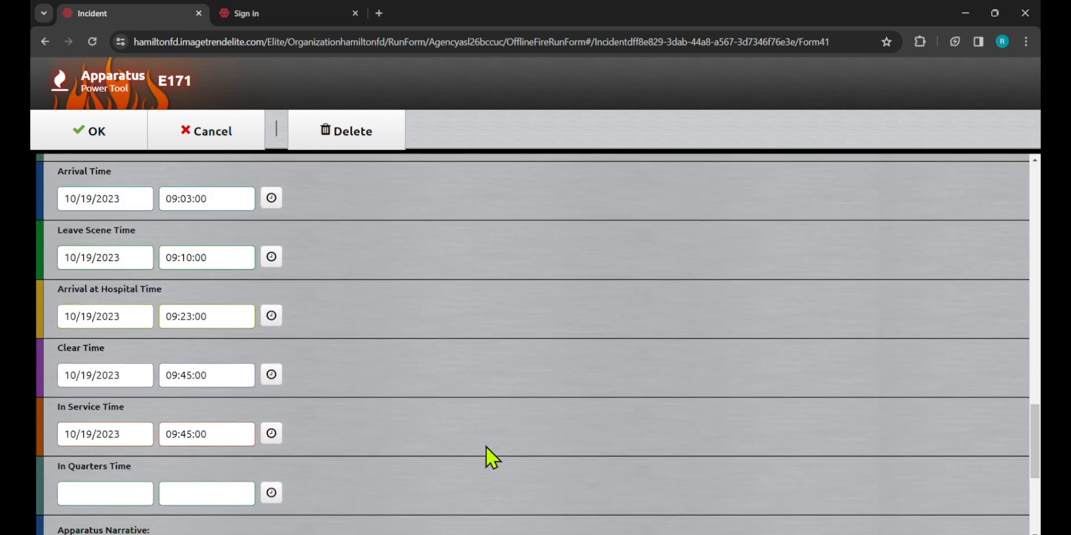
scroll(486, 447, "down", 2)
scroll(486, 447, "up", 2)
scroll(259, 444, "up", 2)
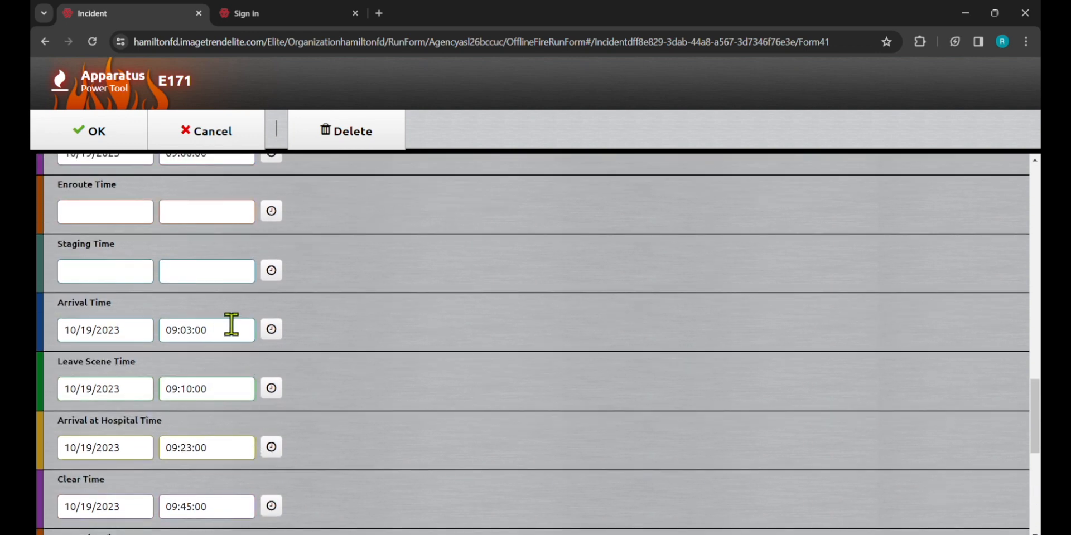
Clear the Arrival Time date and time for apparatus E171
left_click(223, 323)
scroll(552, 375, "down", 1)
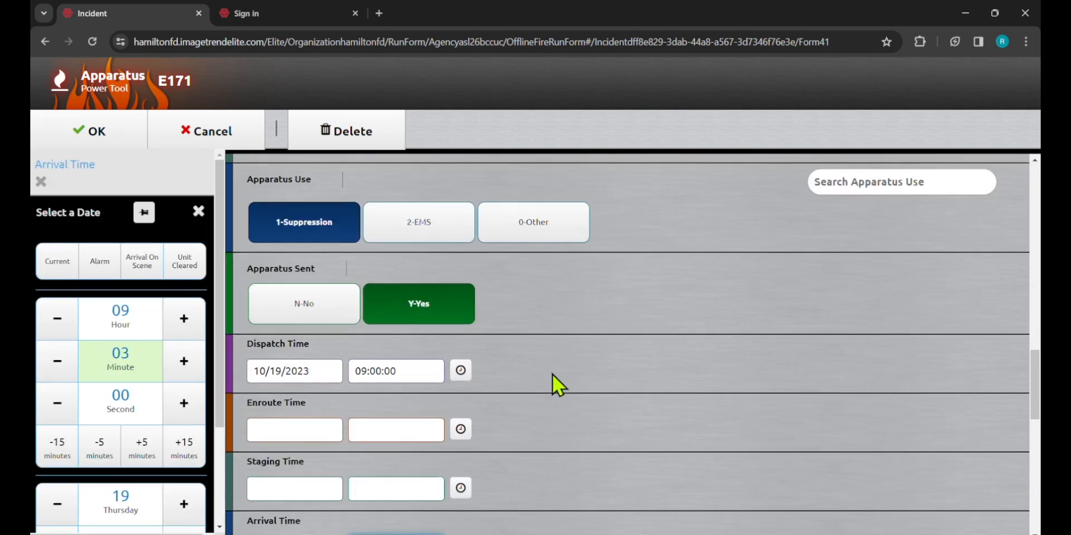
scroll(552, 375, "down", 2)
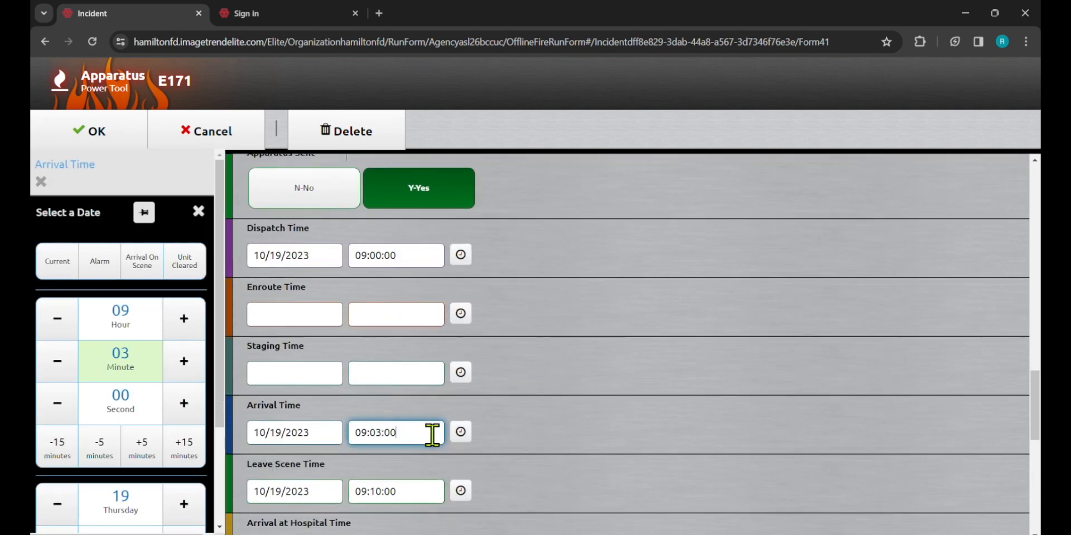
key("BackSpace")
key("BackSpace")
key("BackSpace")
key("BackSpace")
key("BackSpace")
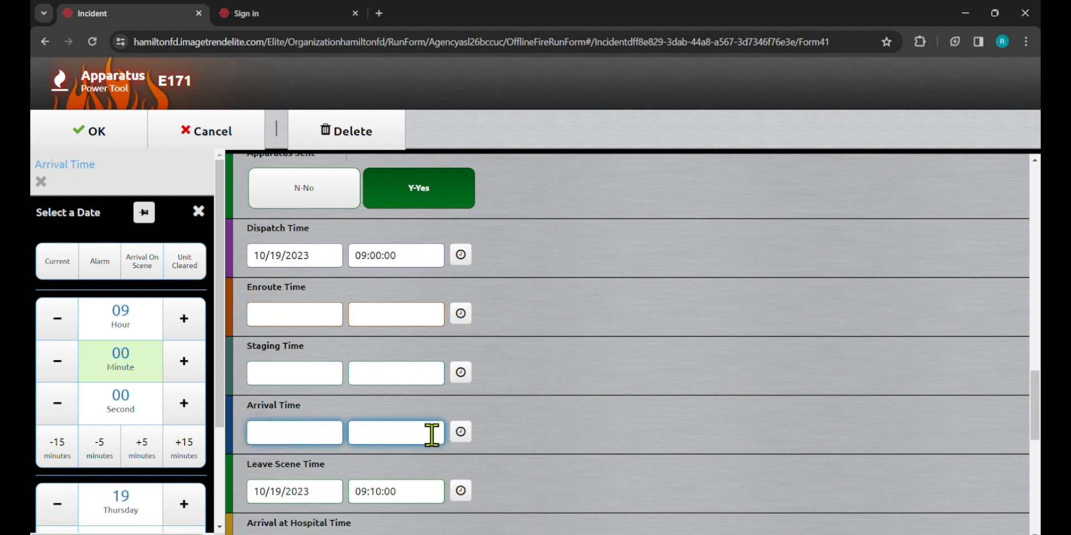
Clear the Leave Scene Time date and time for apparatus E171
key("Tab")
key("Tab")
key("Tab")
key("BackSpace")
key("Tab")
key("BackSpace")
key("Tab")
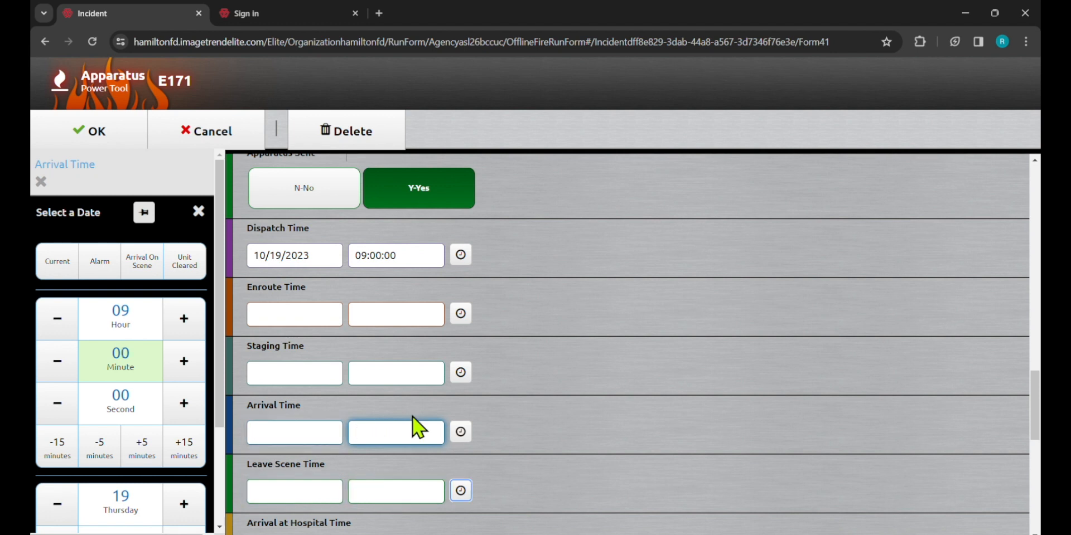
Clear the Arrival at Hospital Time date and time for apparatus E171
key("Tab")
key("BackSpace")
key("Tab")
key("BackSpace")
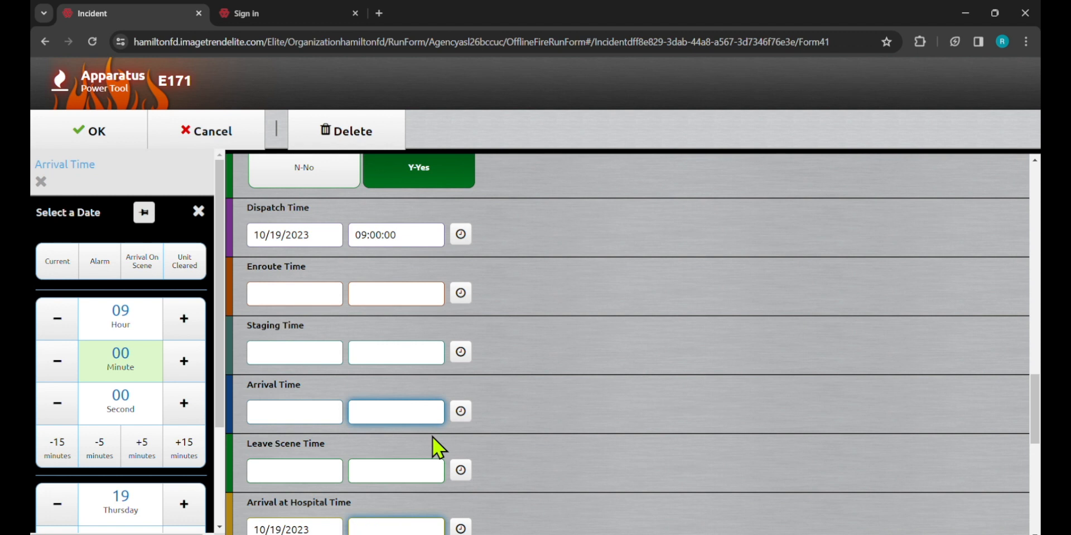
key("Tab")
key("Tab")
Set both the Clear Time and the In Service Time of apparatus E171 to 09:04:00 on 10/19/2023
key("Tab")
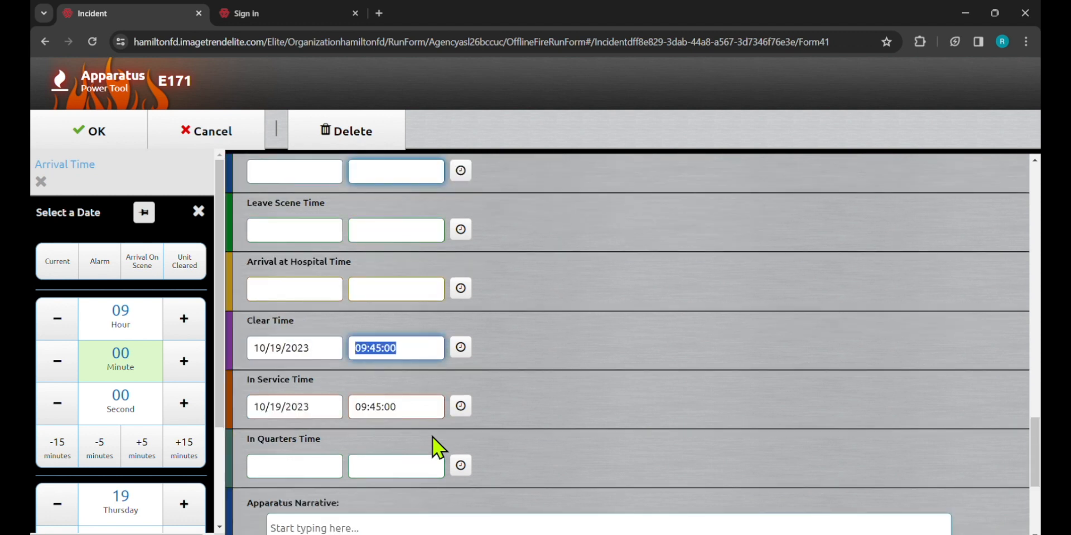
key("Tab")
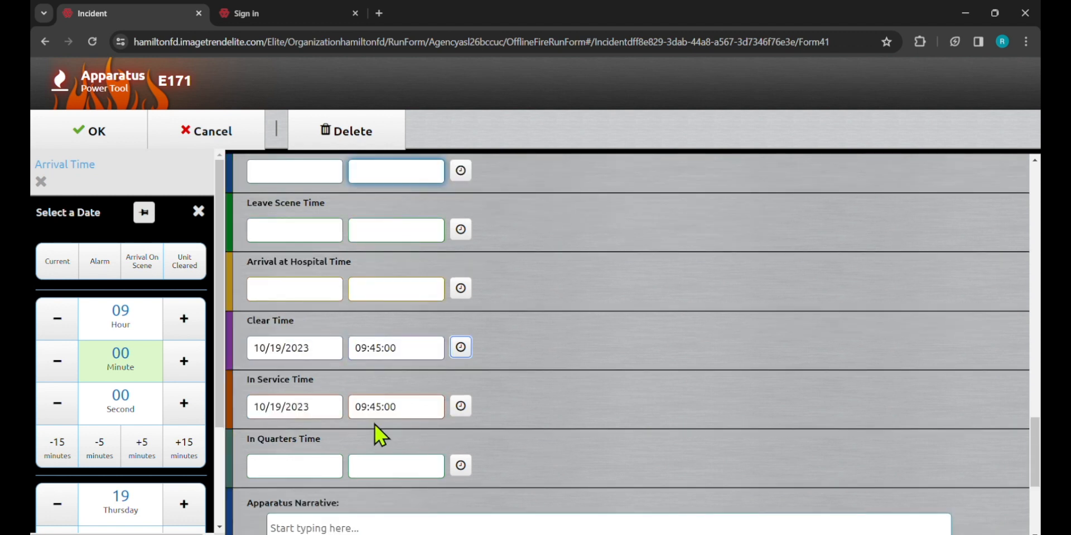
scroll(397, 424, "up", 2)
scroll(400, 430, "down", 1)
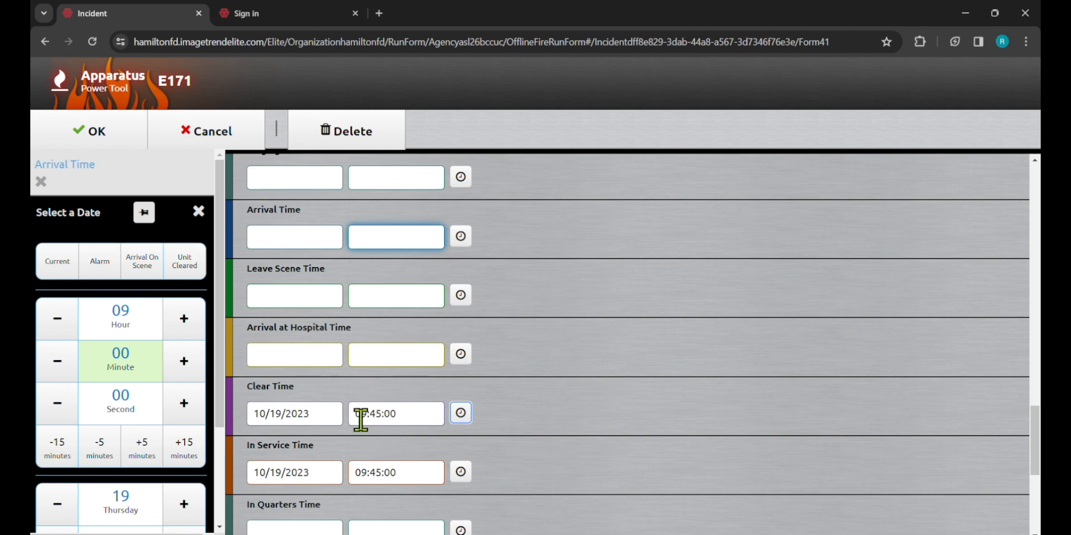
left_click(397, 423)
type("09:0")
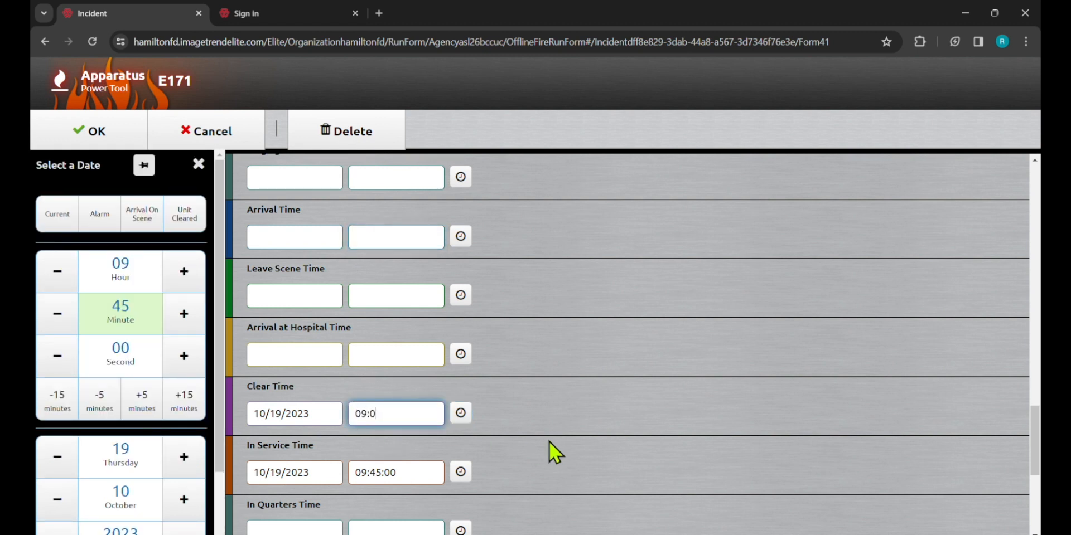
key("Tab")
type("0")
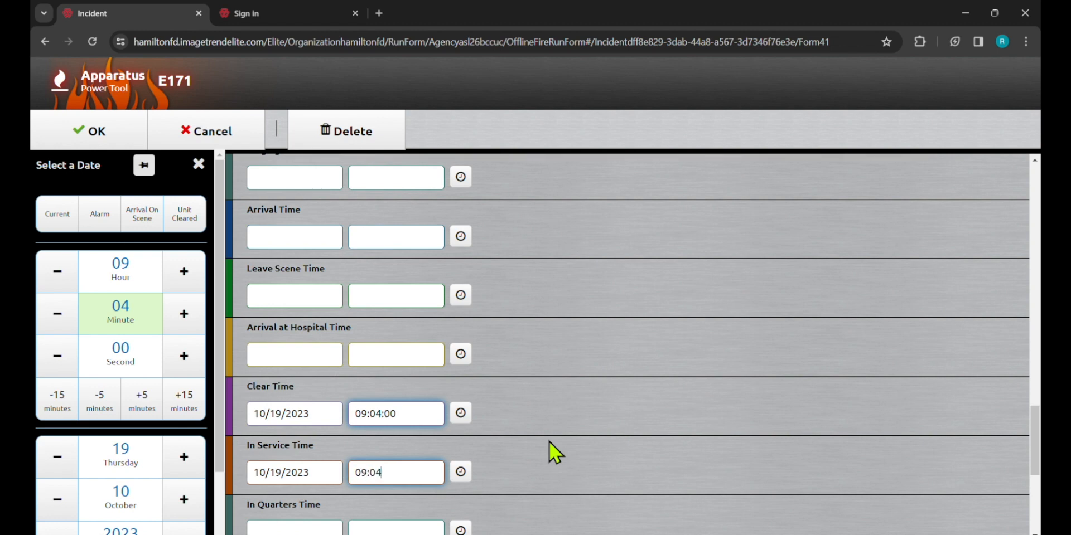
key("Tab")
Check E171's entries from the time fields up to the Apparatus ID and accept the apparatus record
scroll(626, 400, "down", 3)
scroll(621, 418, "up", 3)
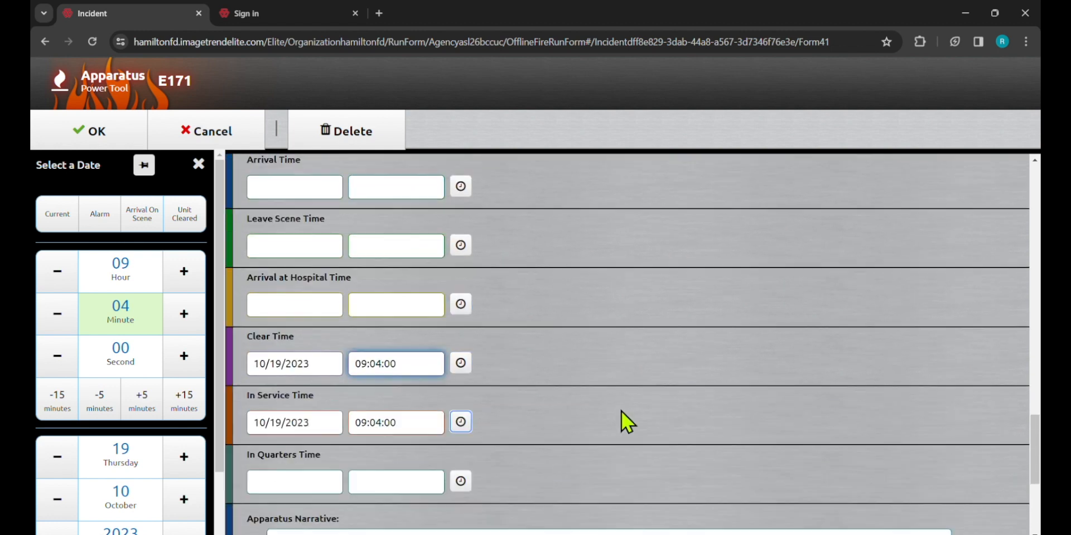
scroll(621, 416, "down", 3)
scroll(625, 418, "up", 9)
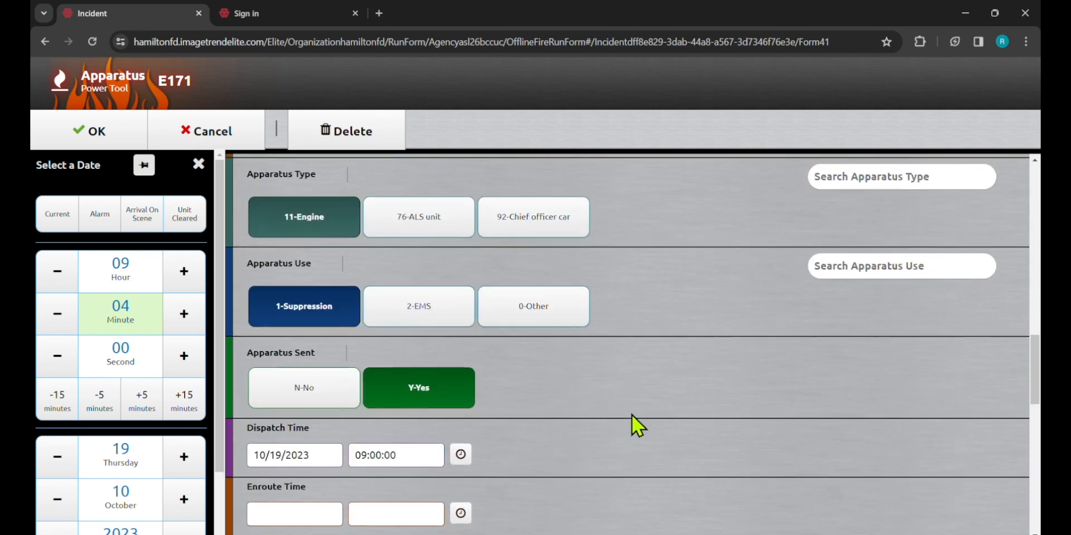
scroll(631, 416, "down", 2)
scroll(502, 384, "up", 12)
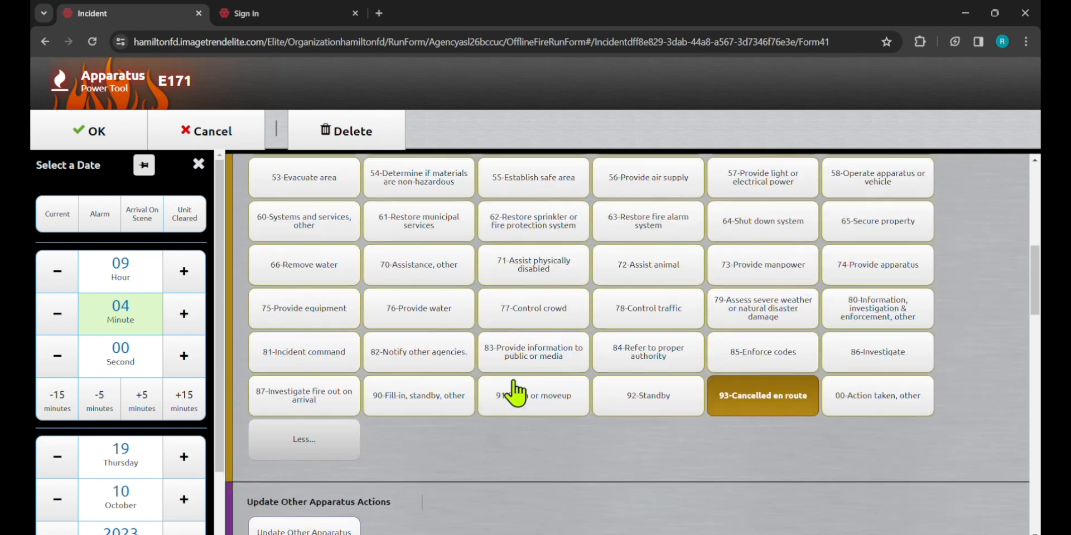
scroll(518, 390, "up", 2)
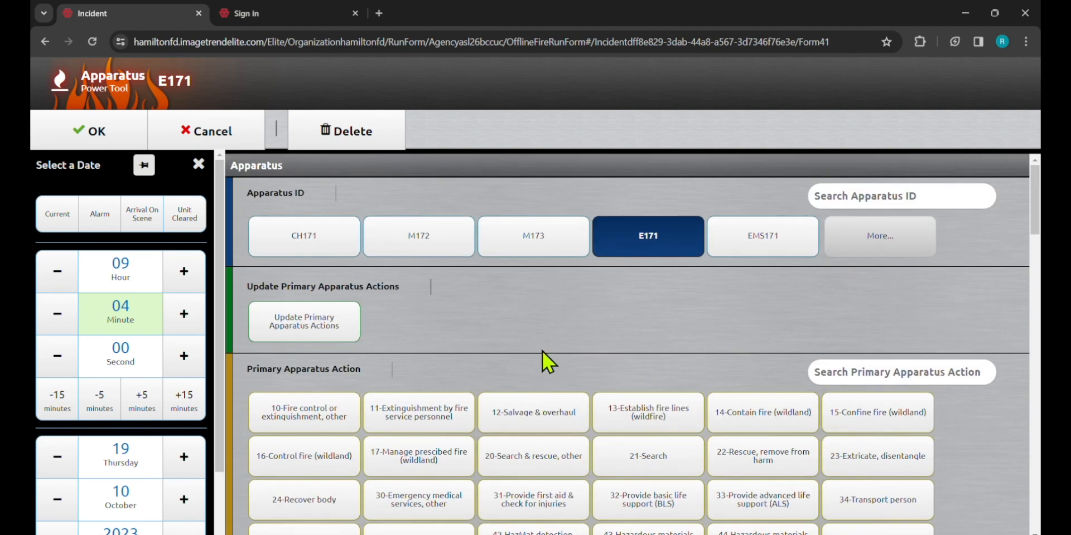
left_click(98, 134)
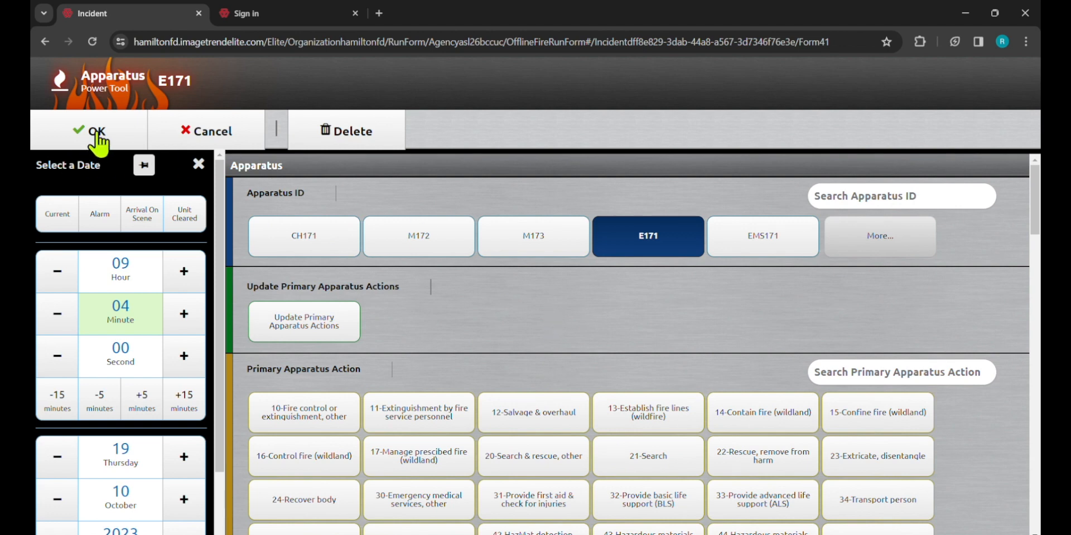
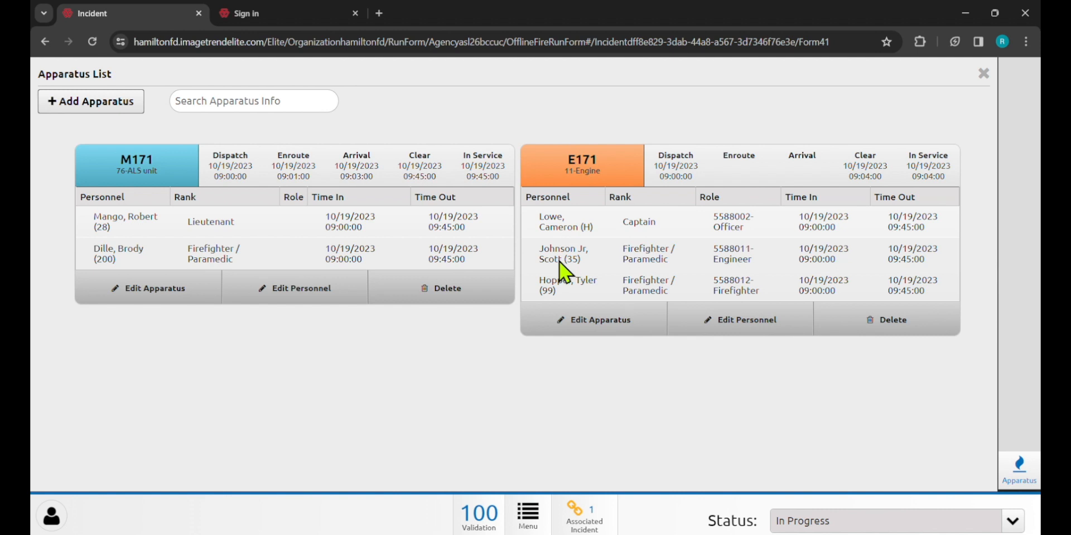
Open the personnel list for apparatus E171 and the record of its officer
left_click(747, 327)
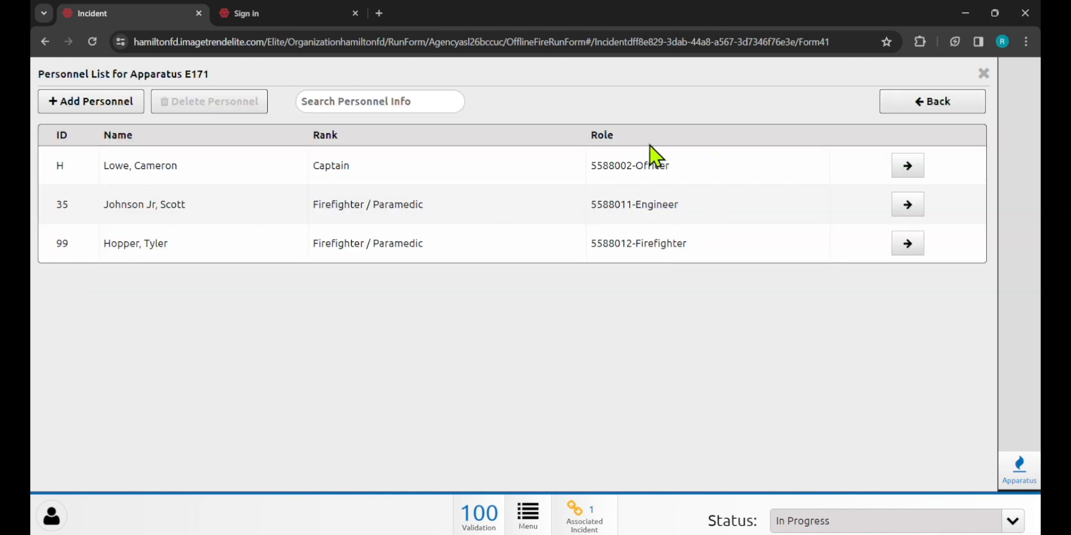
left_click(159, 161)
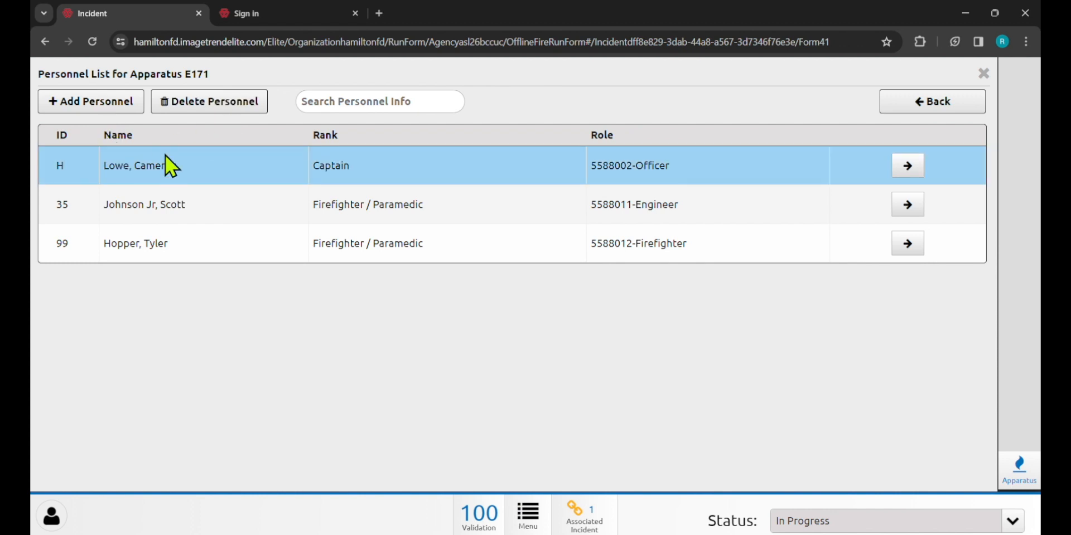
left_click(167, 159)
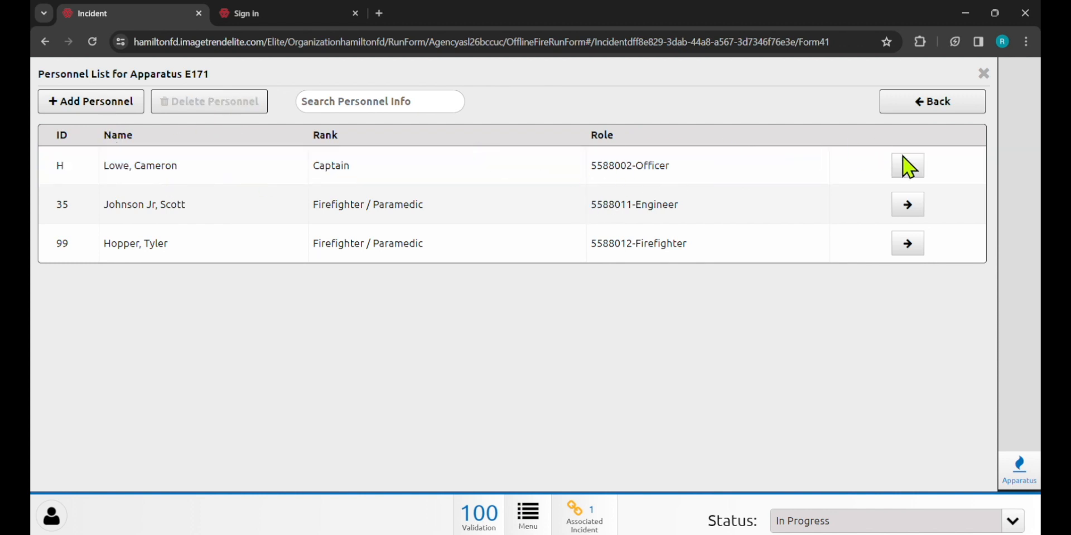
left_click(909, 170)
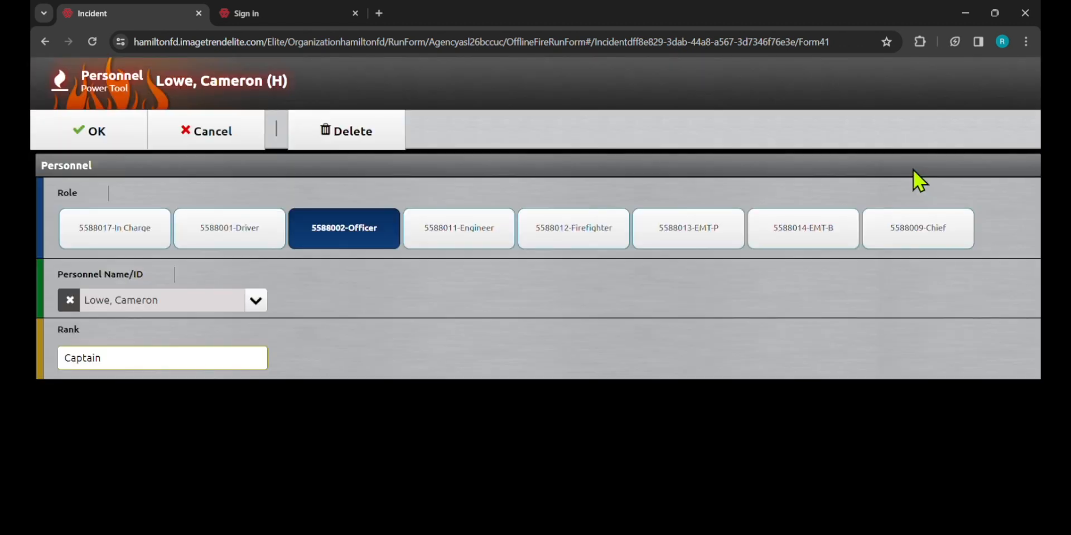
Browse the Personnel Name/ID choices for E171's officer, and close the record and personnel list without changes
left_click(164, 306)
scroll(184, 358, "down", 2)
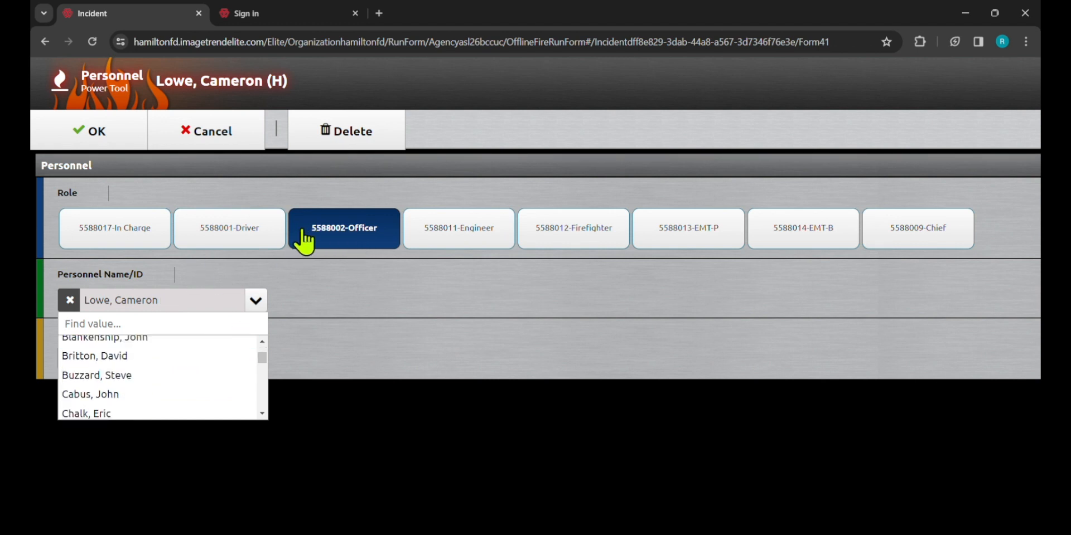
scroll(153, 378, "down", 5)
scroll(153, 378, "up", 3)
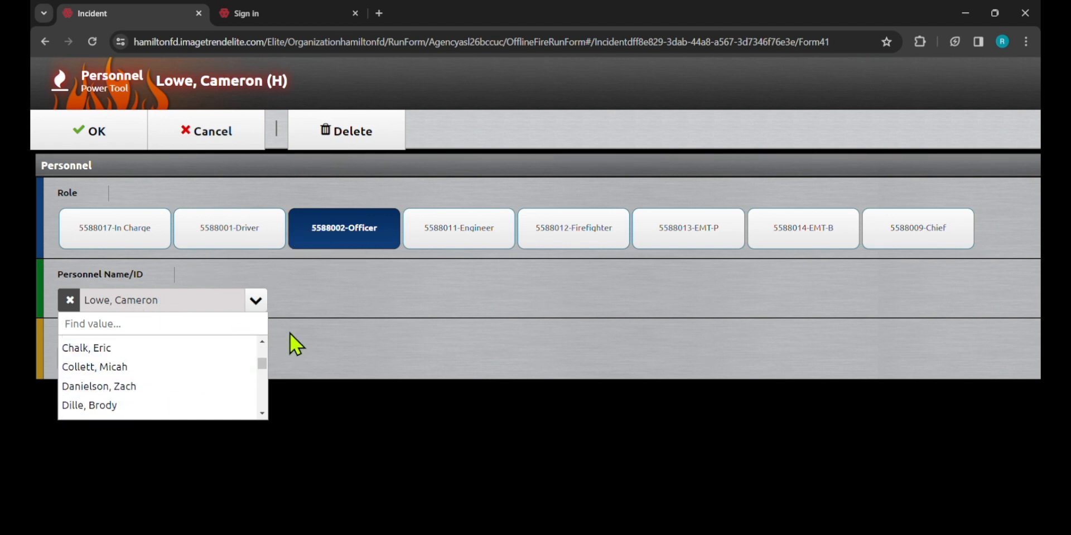
left_click(360, 296)
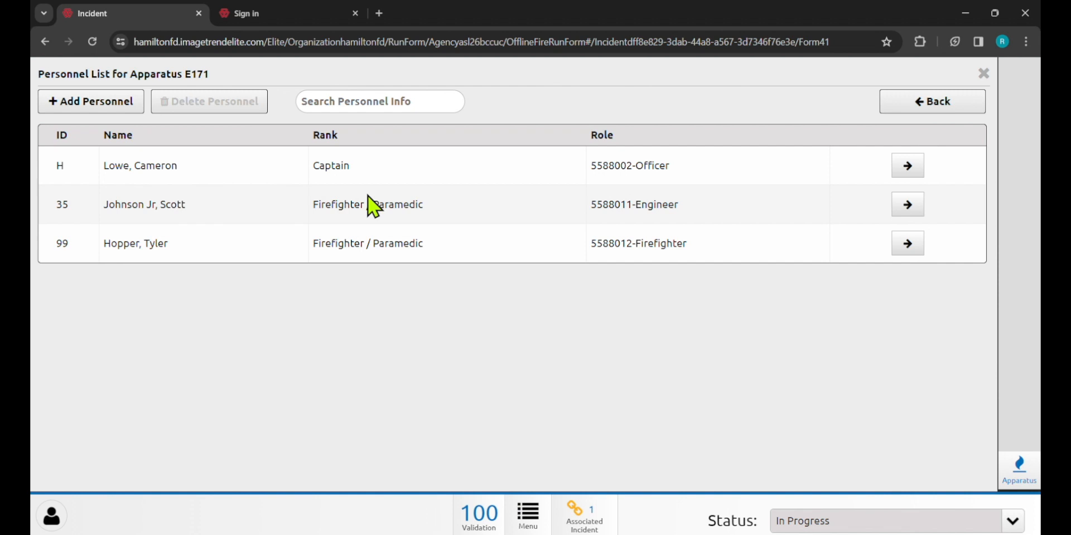
left_click(91, 134)
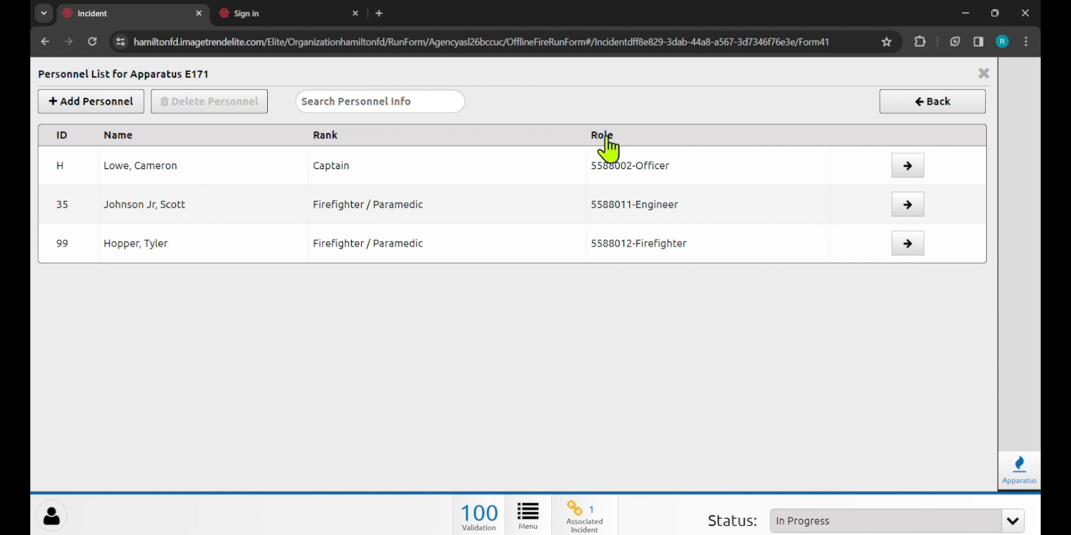
left_click(984, 75)
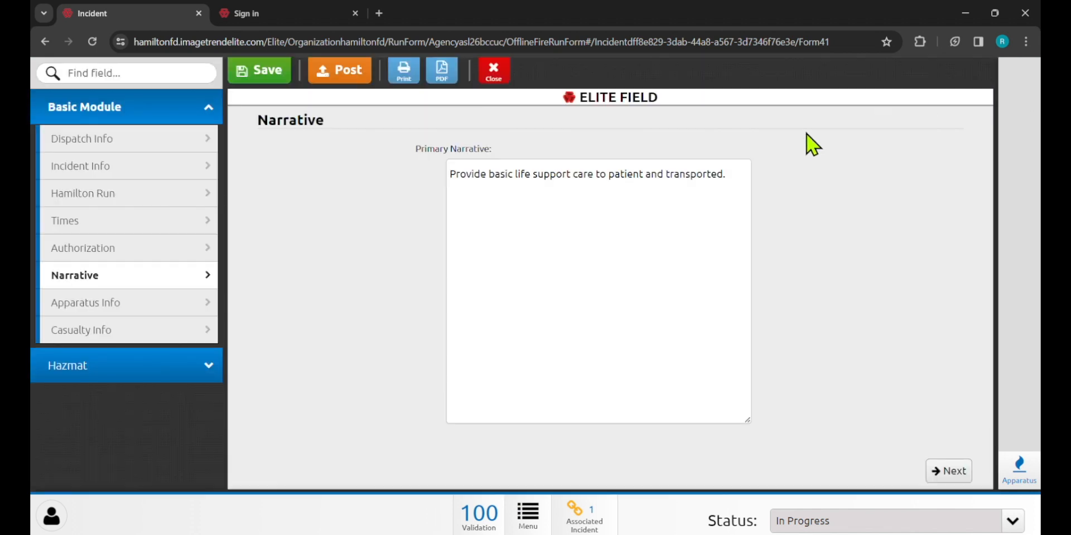
Review the apparatus list with M171 and E171, and close the fire report without posting the incident
left_click(1022, 484)
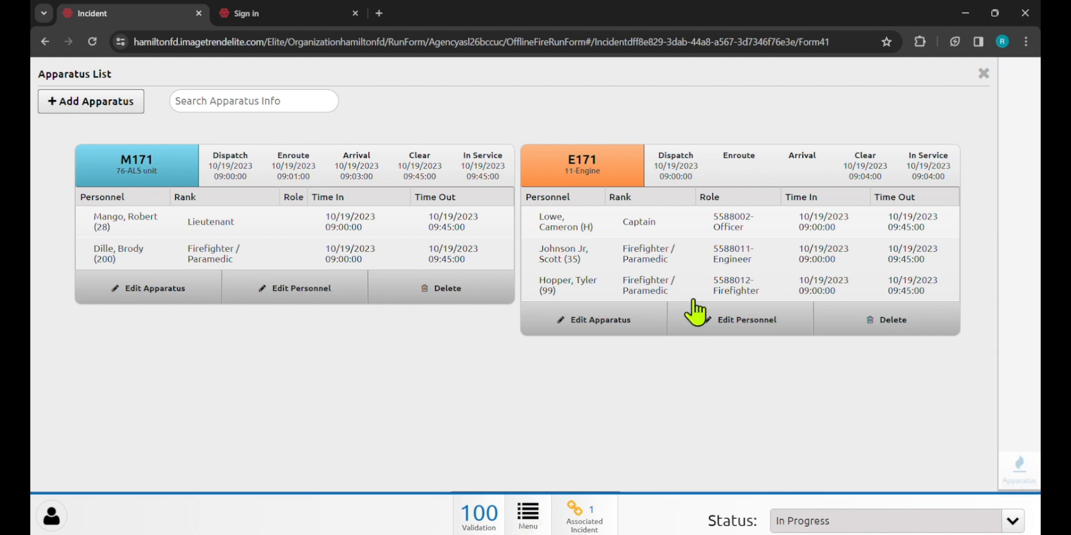
left_click(984, 75)
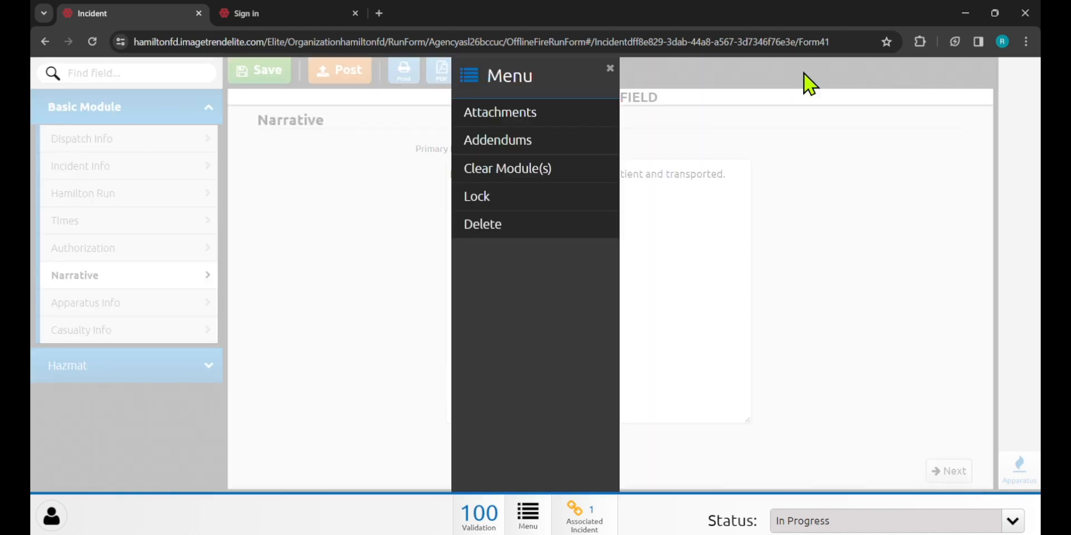
left_click(611, 68)
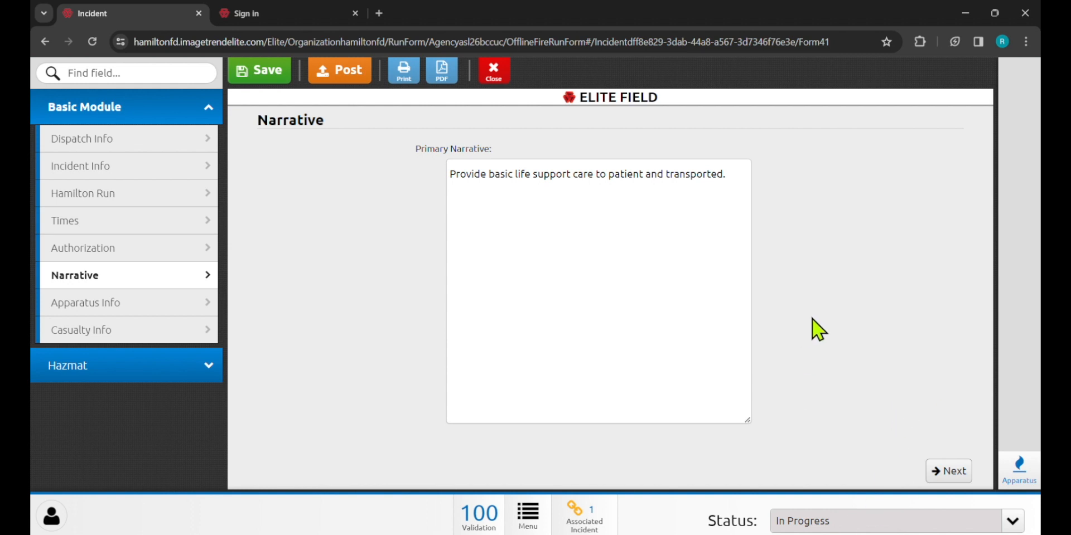
left_click(493, 72)
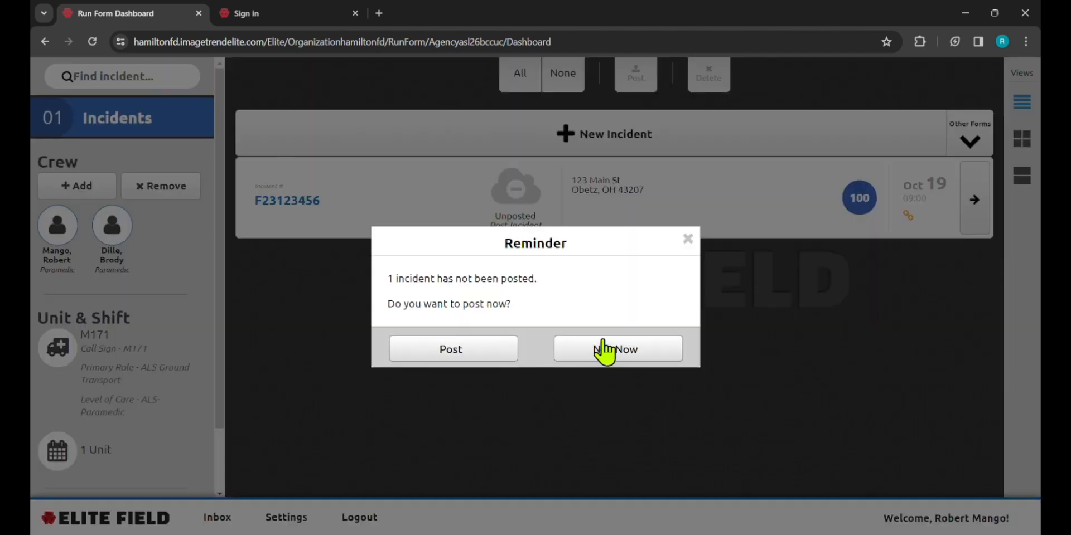
left_click(604, 351)
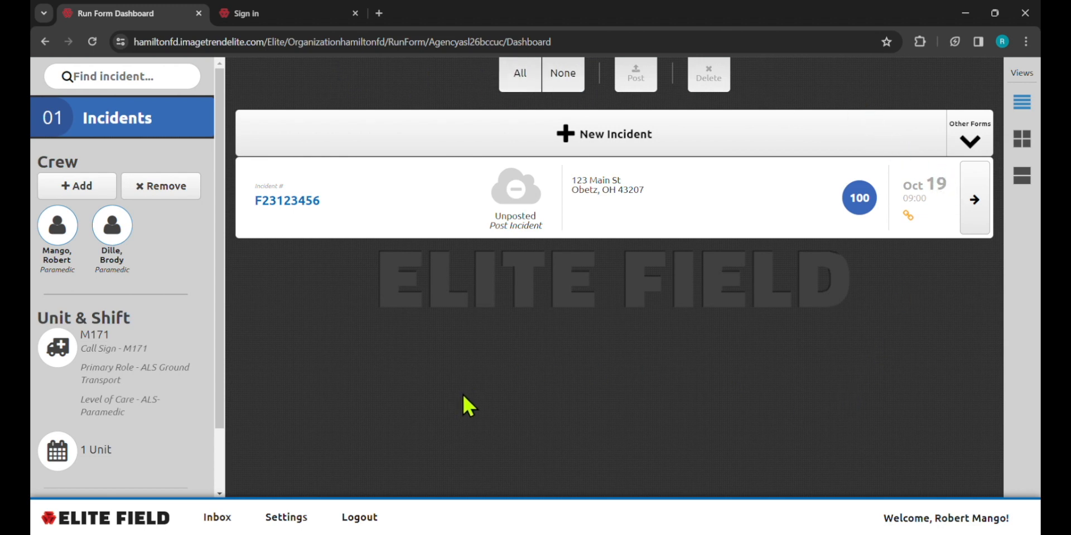
Reopen the EMS incident to check its additional report options, and close it without posting
left_click(977, 203)
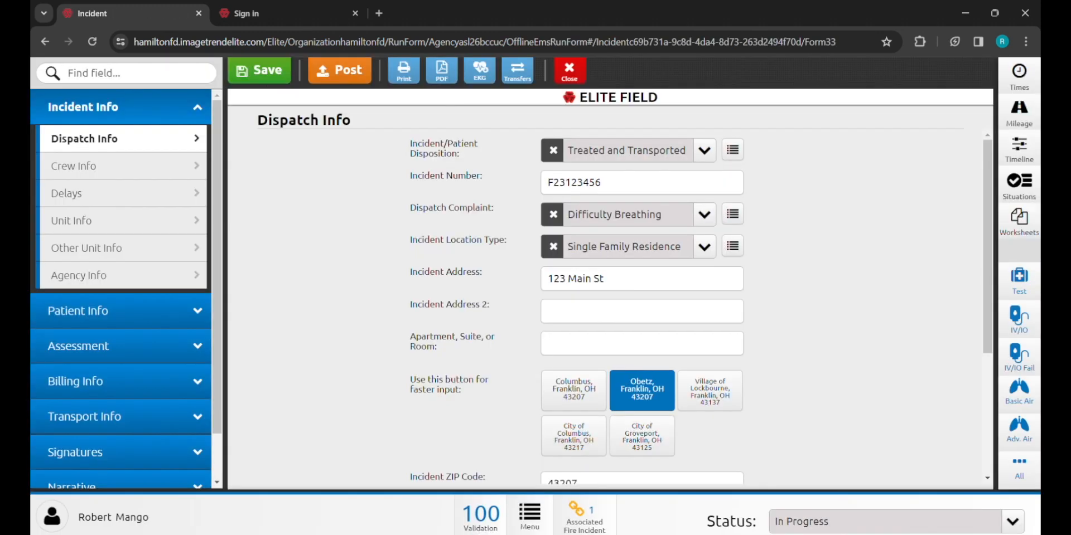
mouse_move(562, 528)
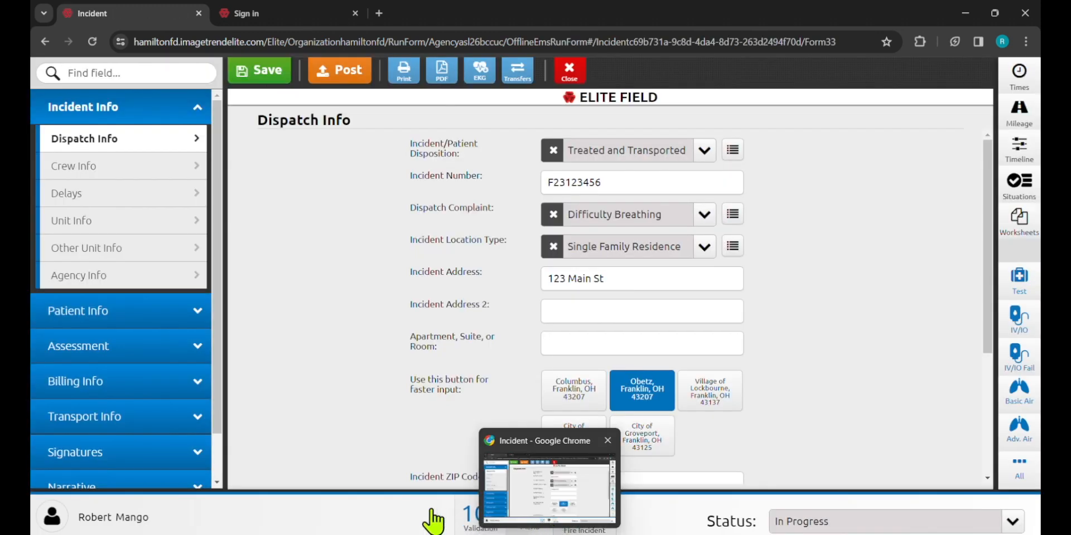
left_click(519, 521)
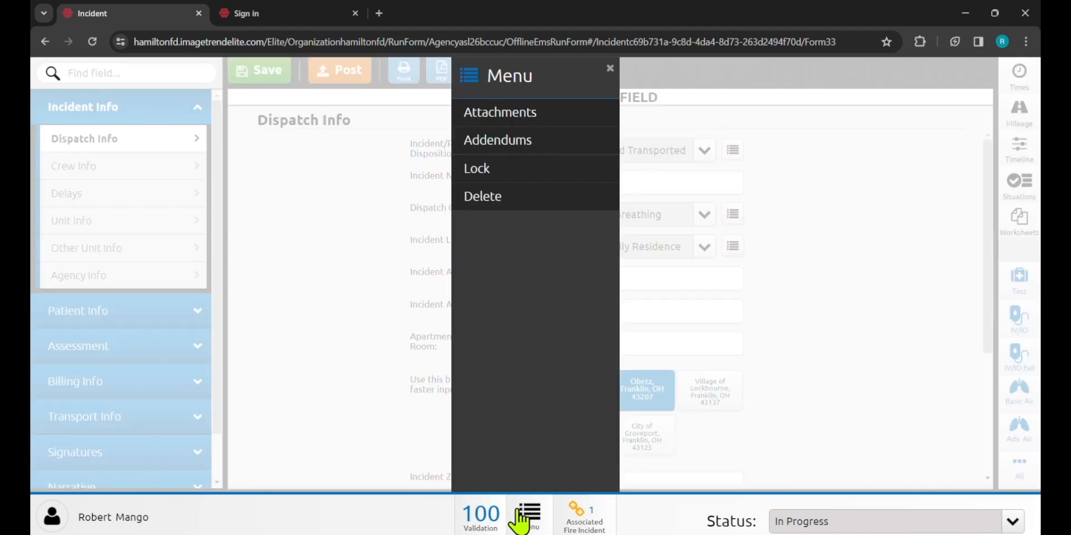
left_click(519, 521)
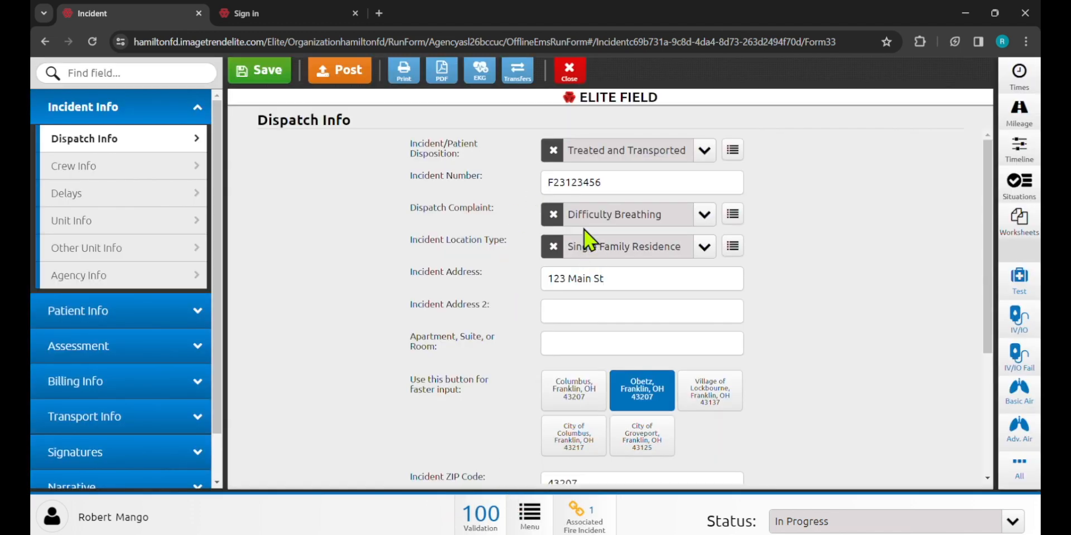
left_click(569, 73)
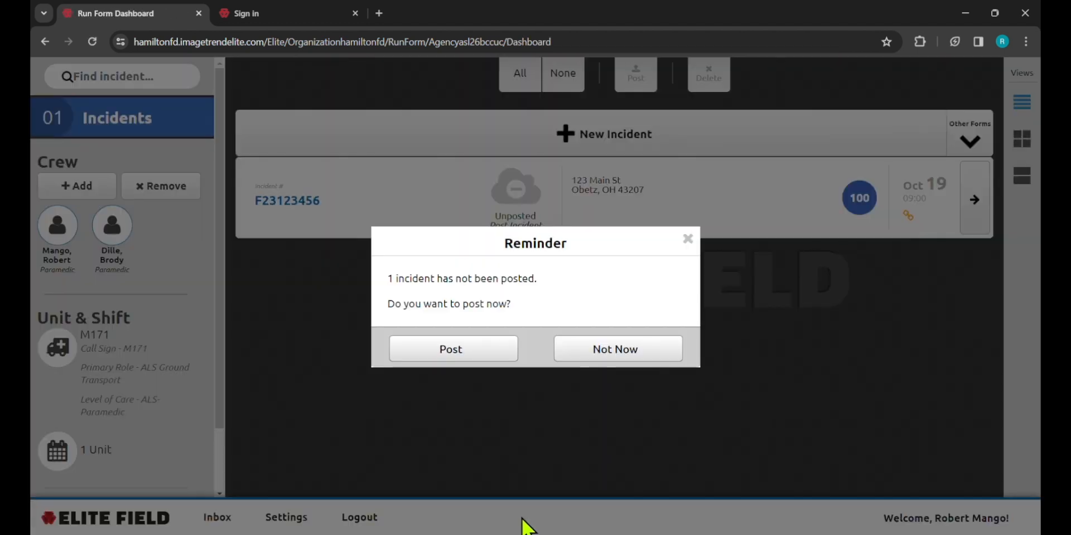
left_click(594, 353)
Start a sync of all Elite Field resources
scroll(122, 341, "down", 2)
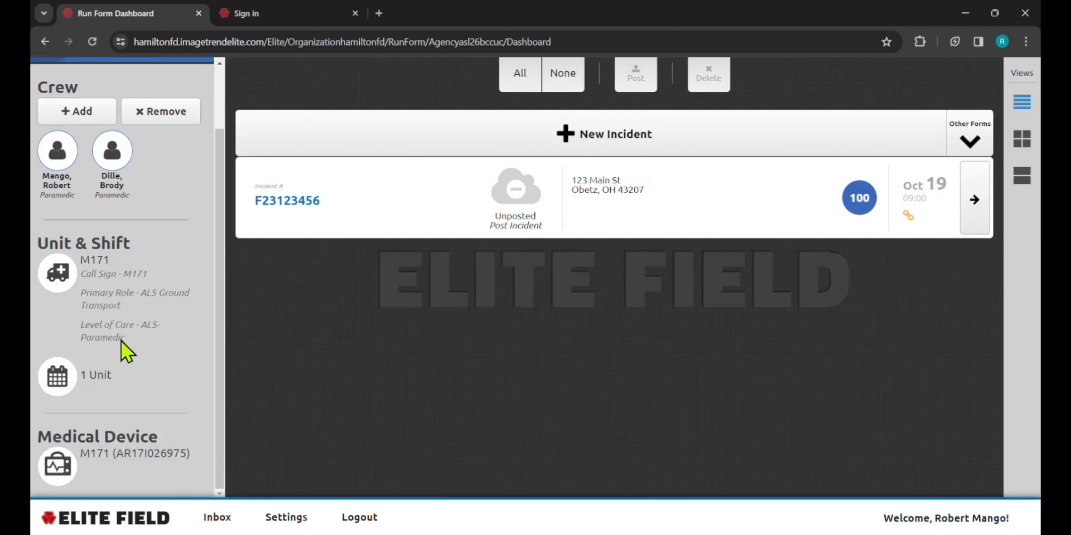
left_click(270, 517)
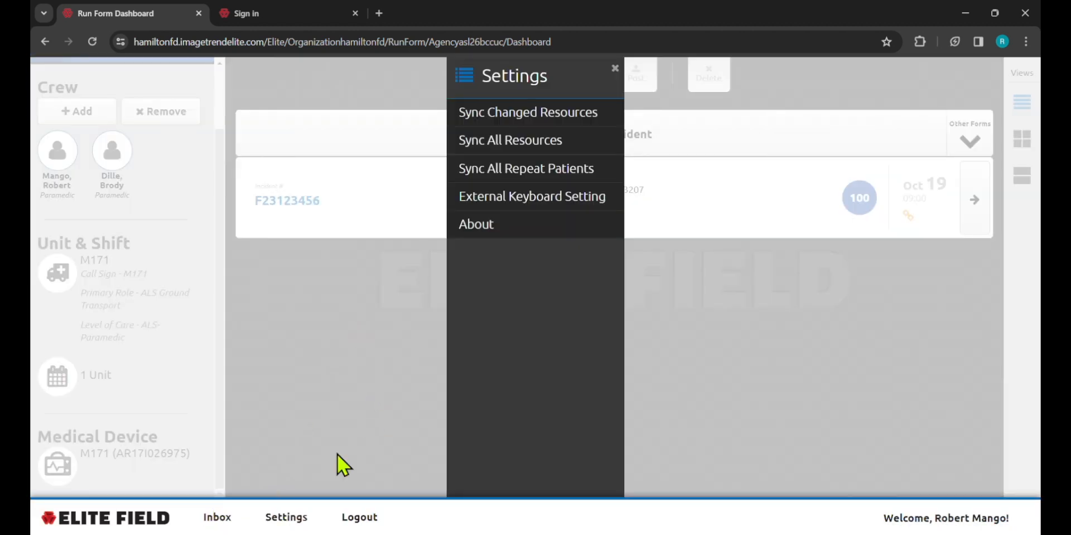
left_click(510, 143)
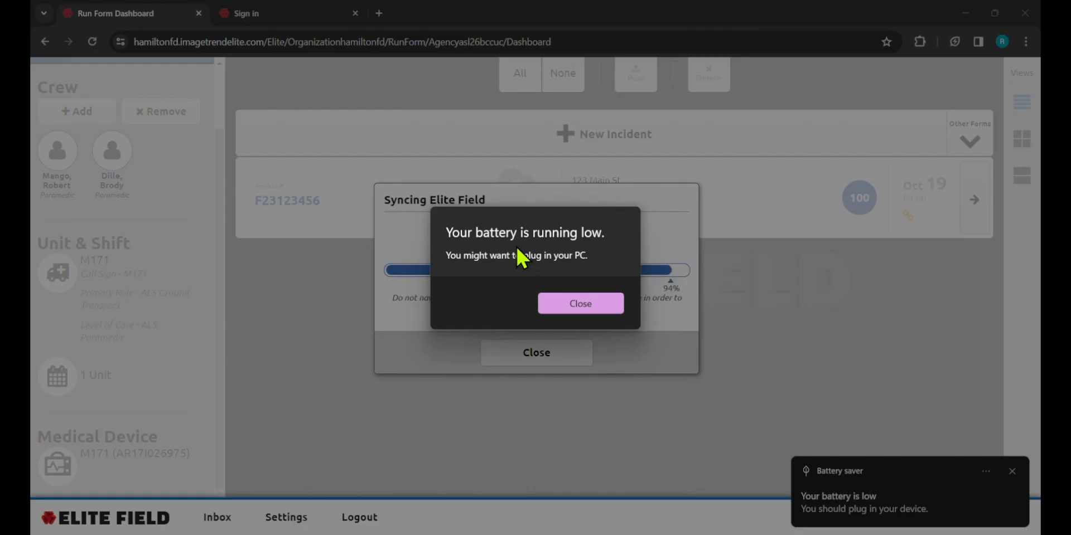
Dismiss the low-battery warning, then review the apparatus list in the fire report associated with the unposted EMS incident
left_click(577, 301)
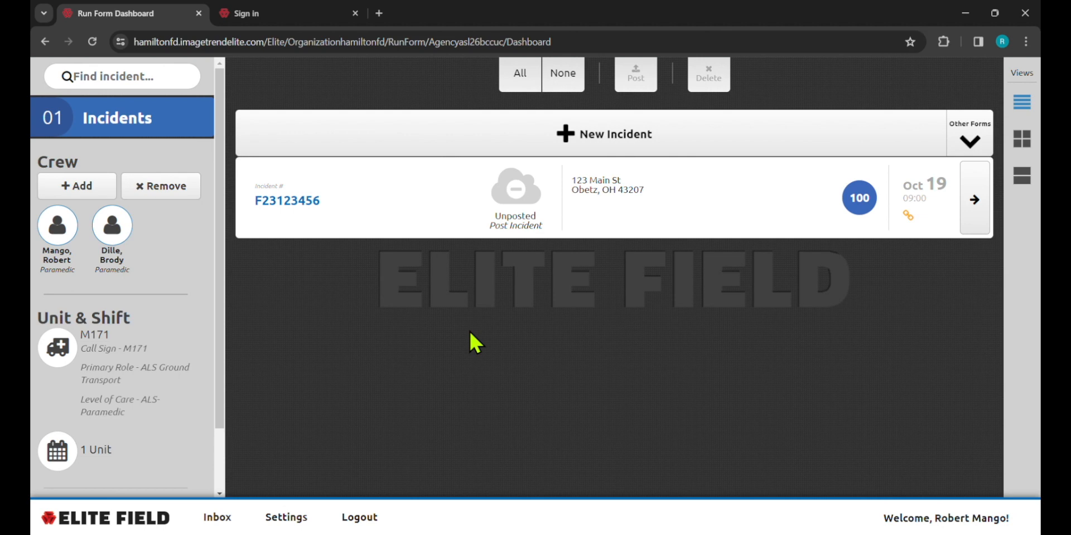
left_click(975, 220)
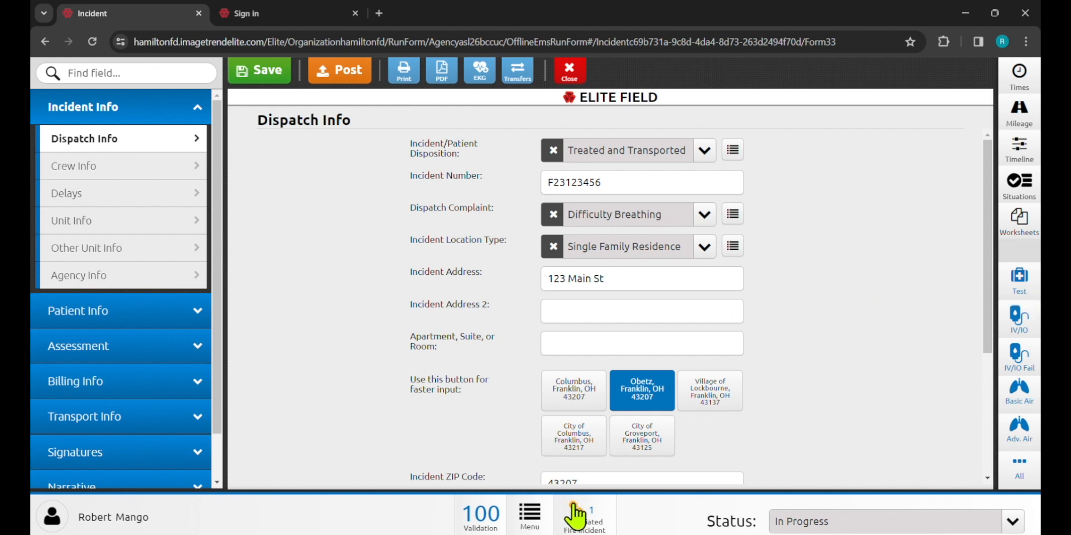
left_click(604, 522)
left_click(672, 257)
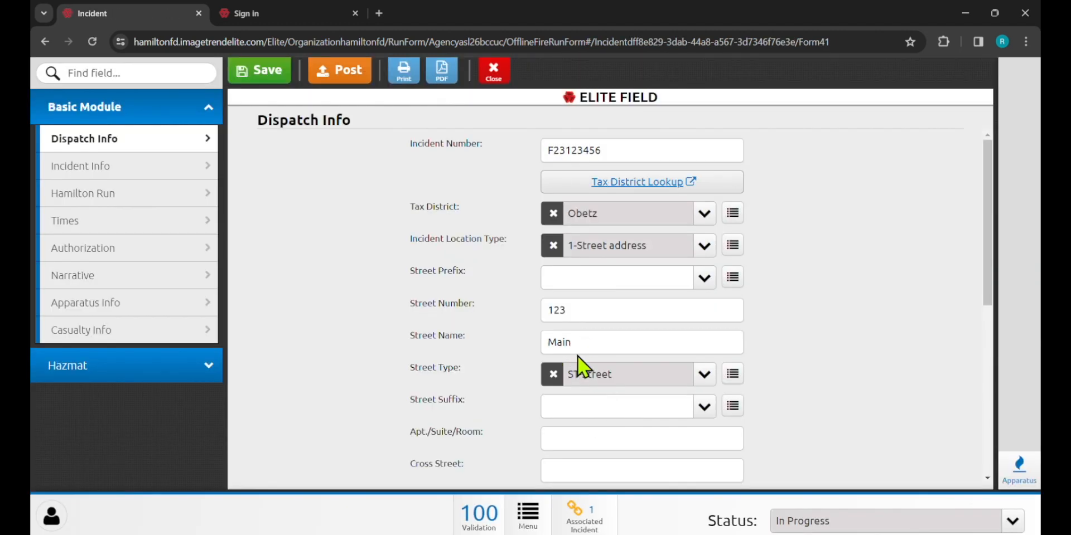
left_click(1030, 476)
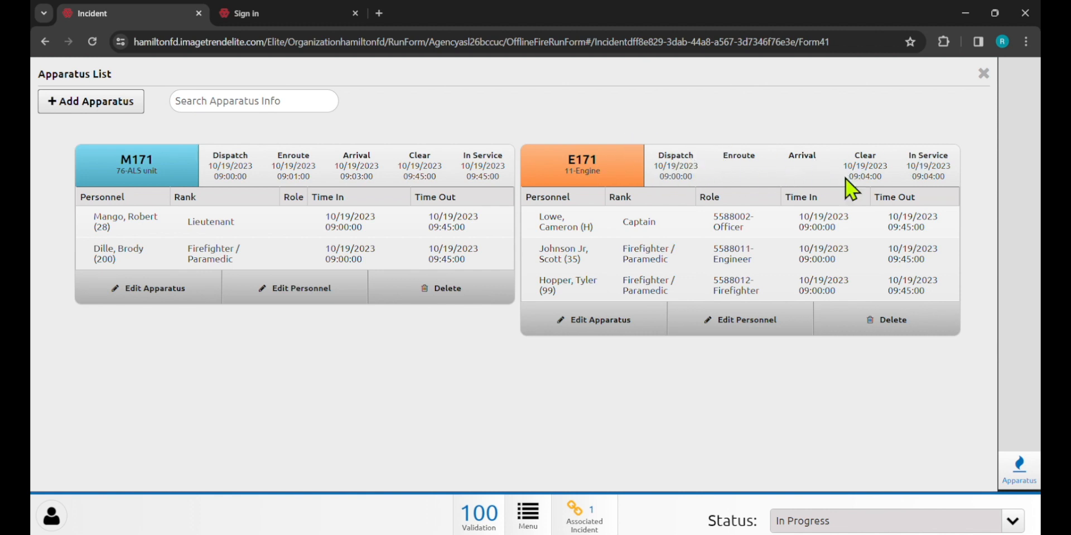
left_click(984, 74)
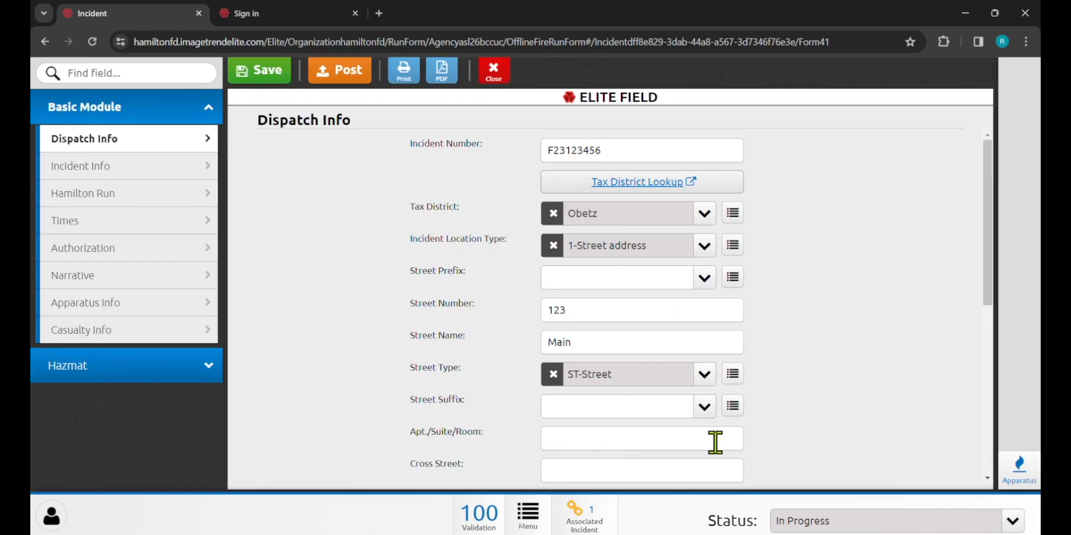
Switch back and forth between the fire report and its associated EMS incident, ending on the EMS incident
left_click(591, 524)
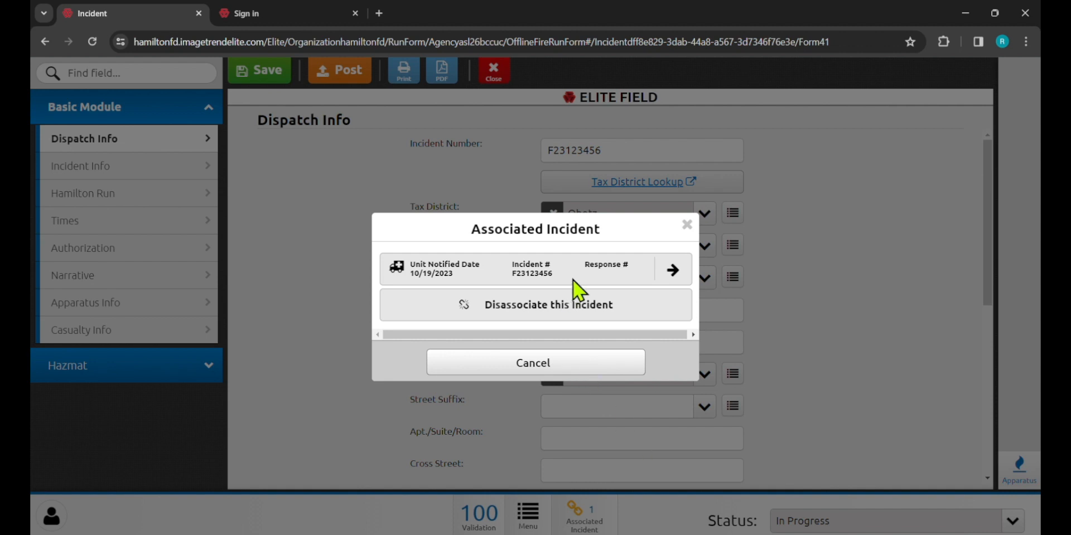
left_click(674, 271)
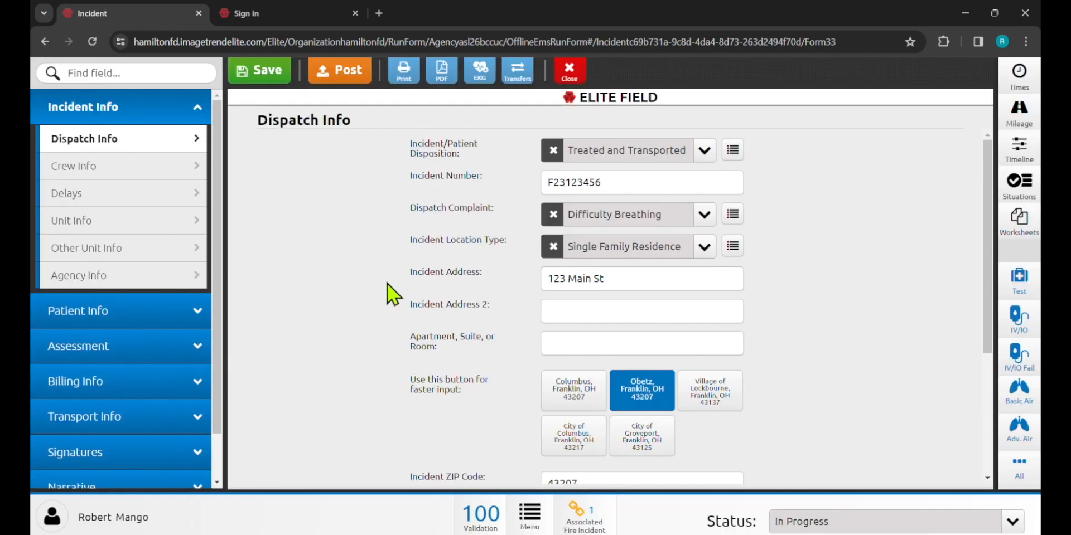
left_click(586, 521)
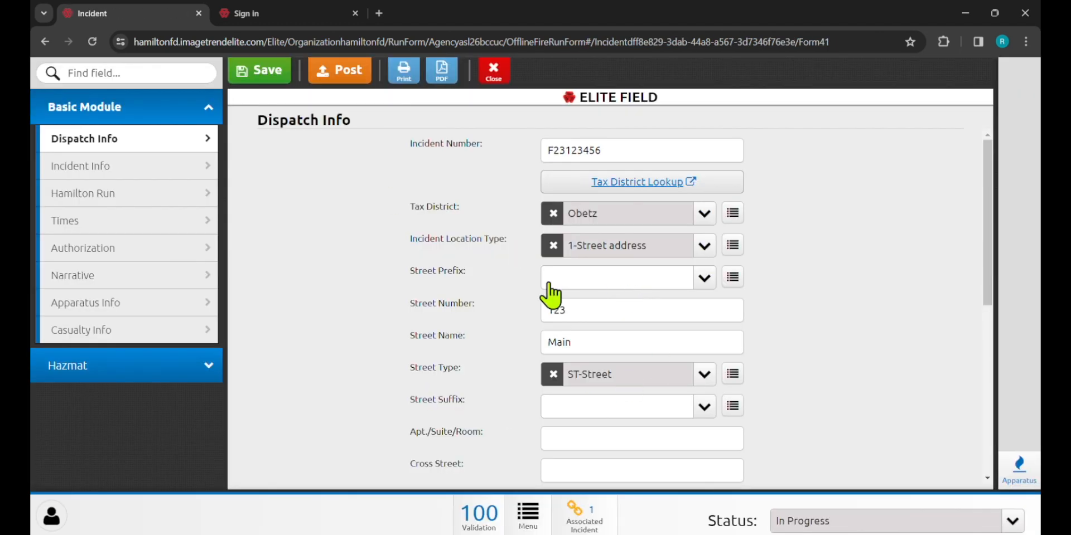
left_click(583, 524)
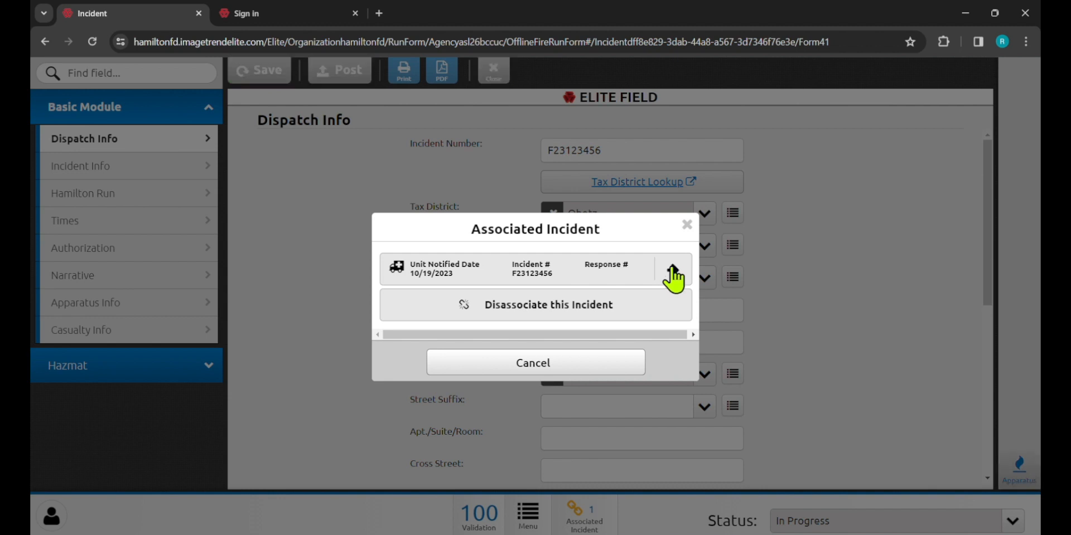
left_click(673, 271)
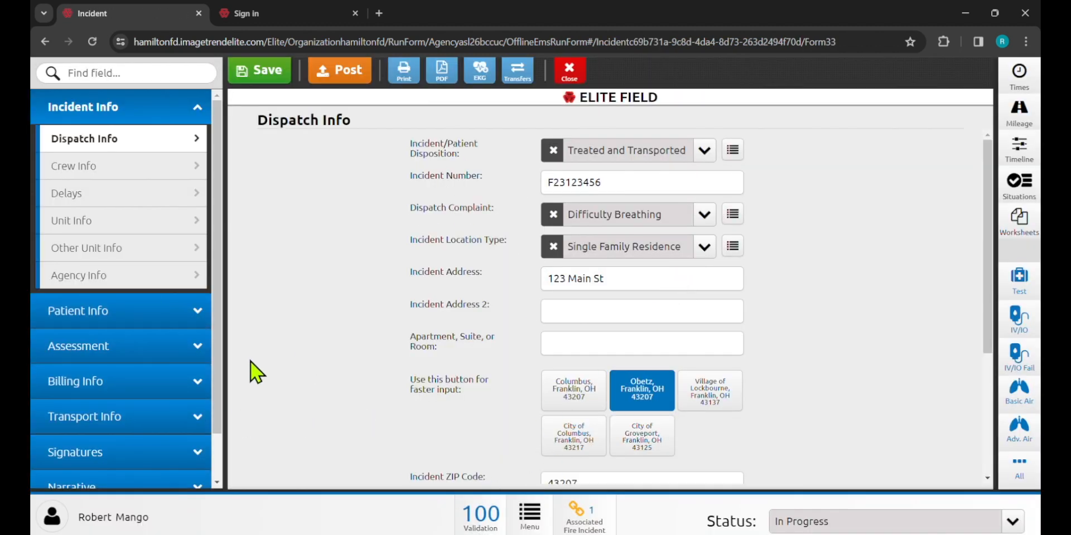
Review the EMS incident's dispatch information, post the incident, and close it
scroll(943, 365, "down", 3)
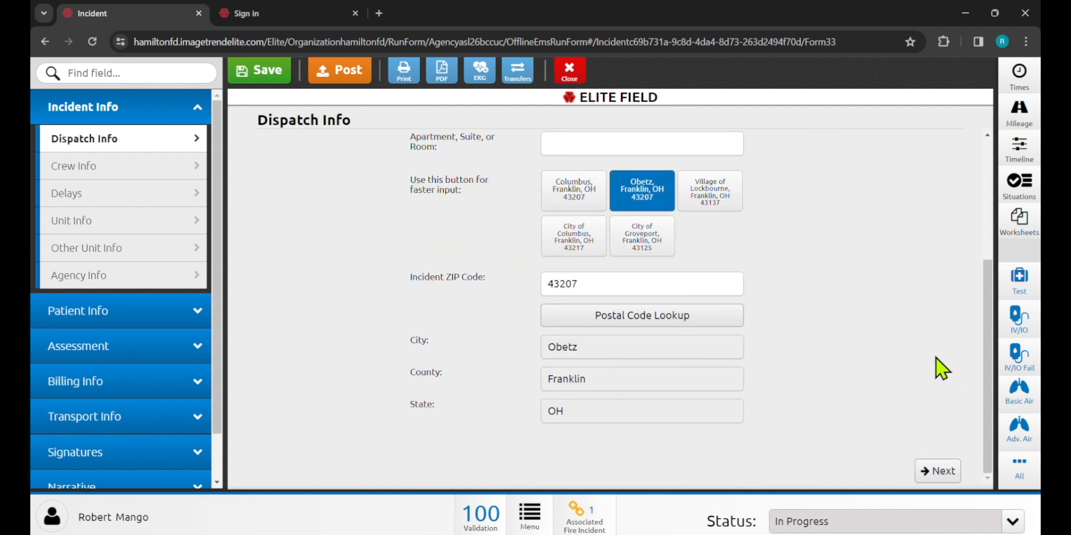
scroll(936, 357, "up", 3)
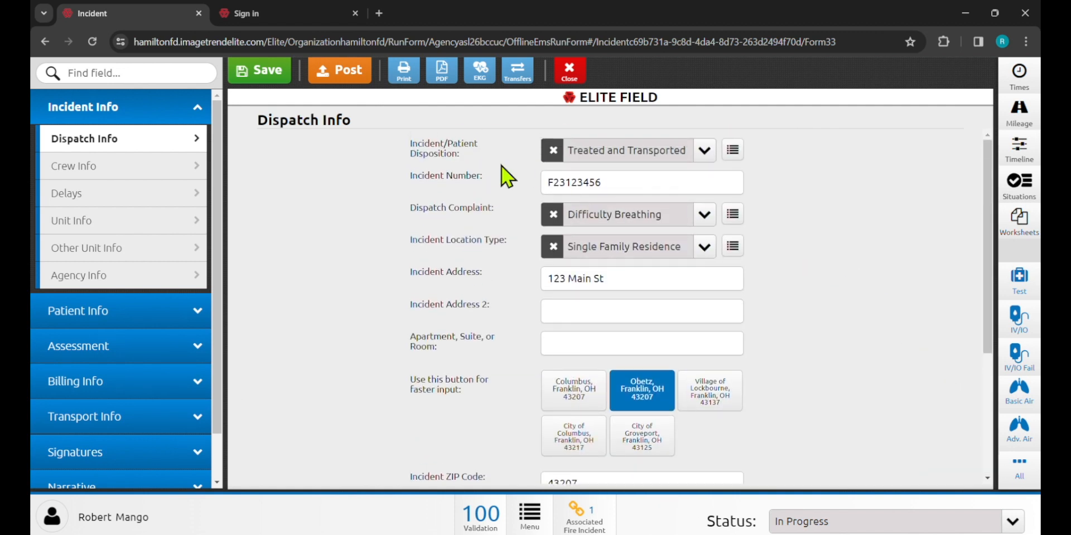
left_click(348, 83)
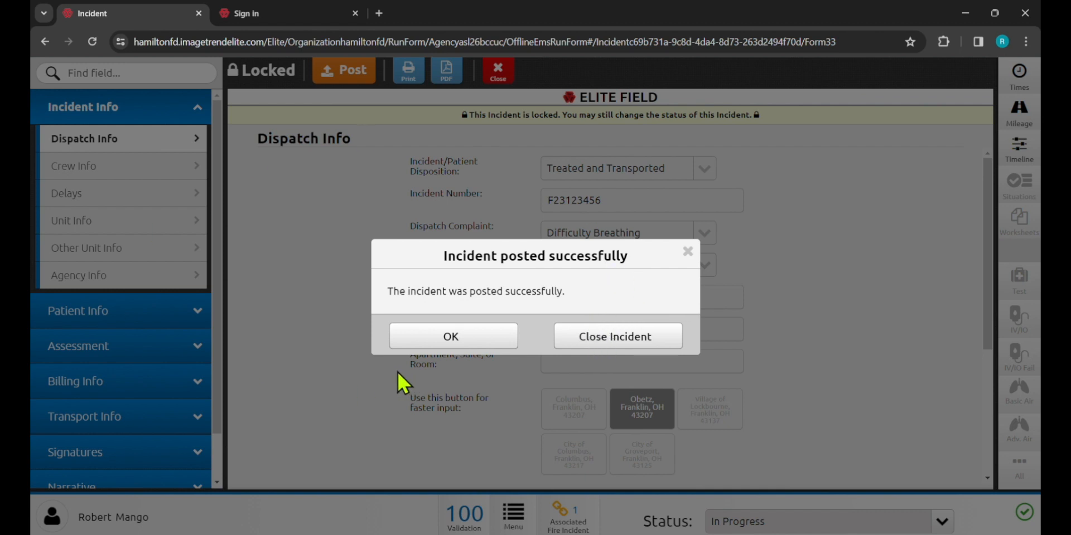
left_click(618, 342)
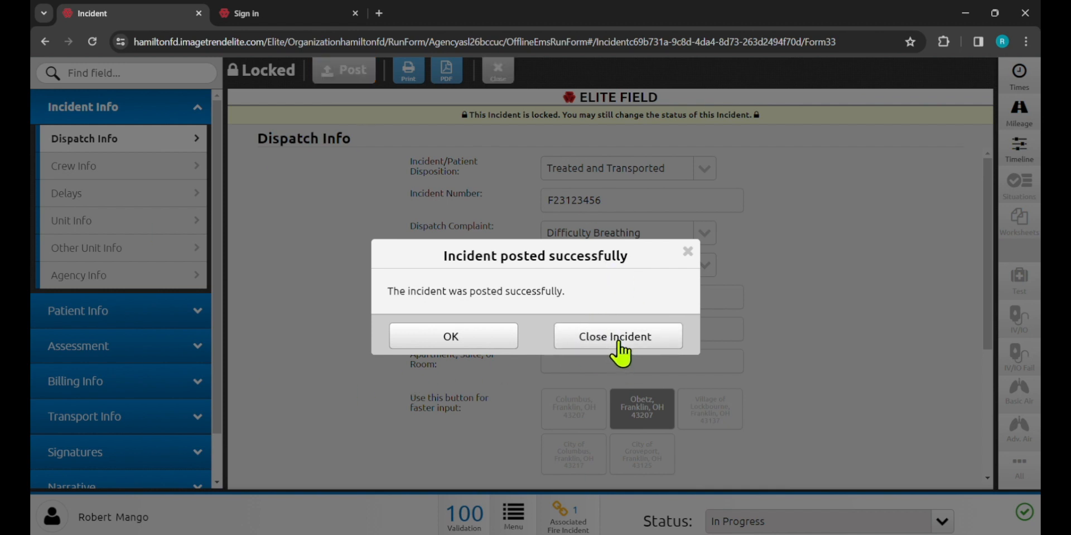